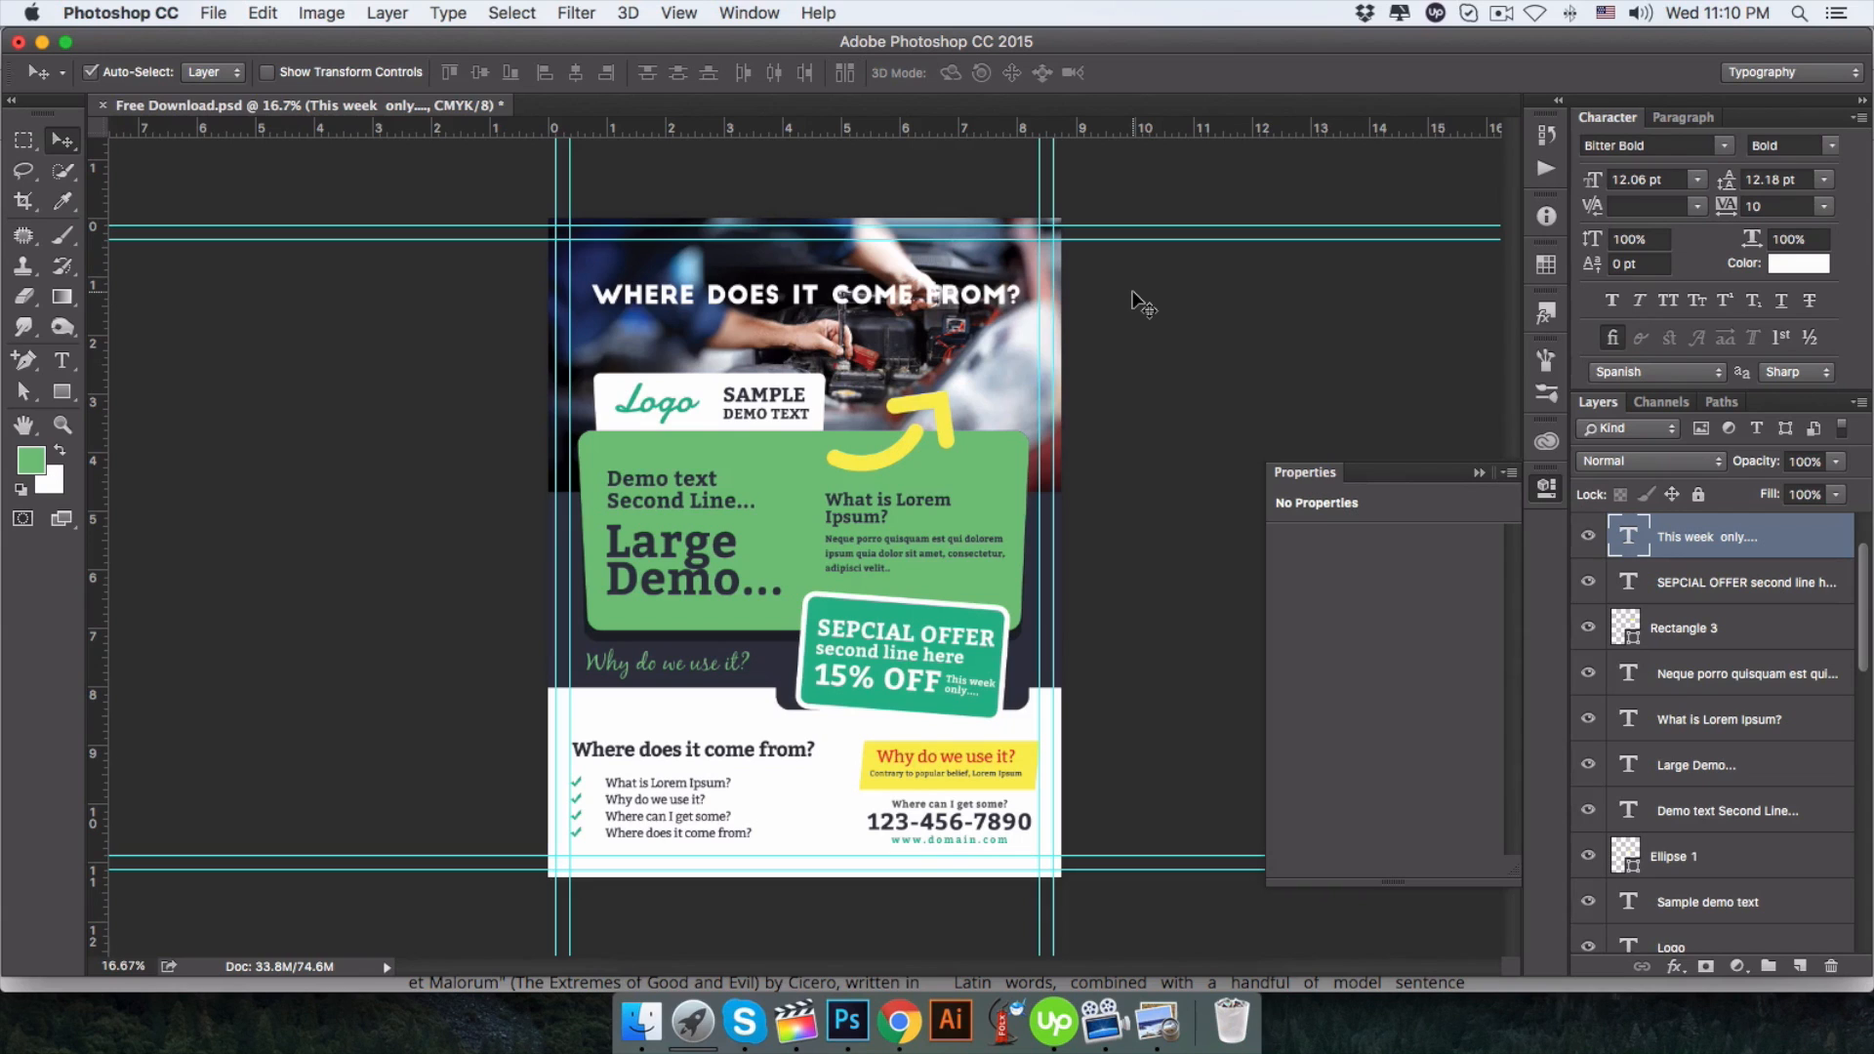
# Start a new document from the U.S. Paper document type at Letter size, keeping the CMYK Color mode.
pyautogui.click(211, 12)
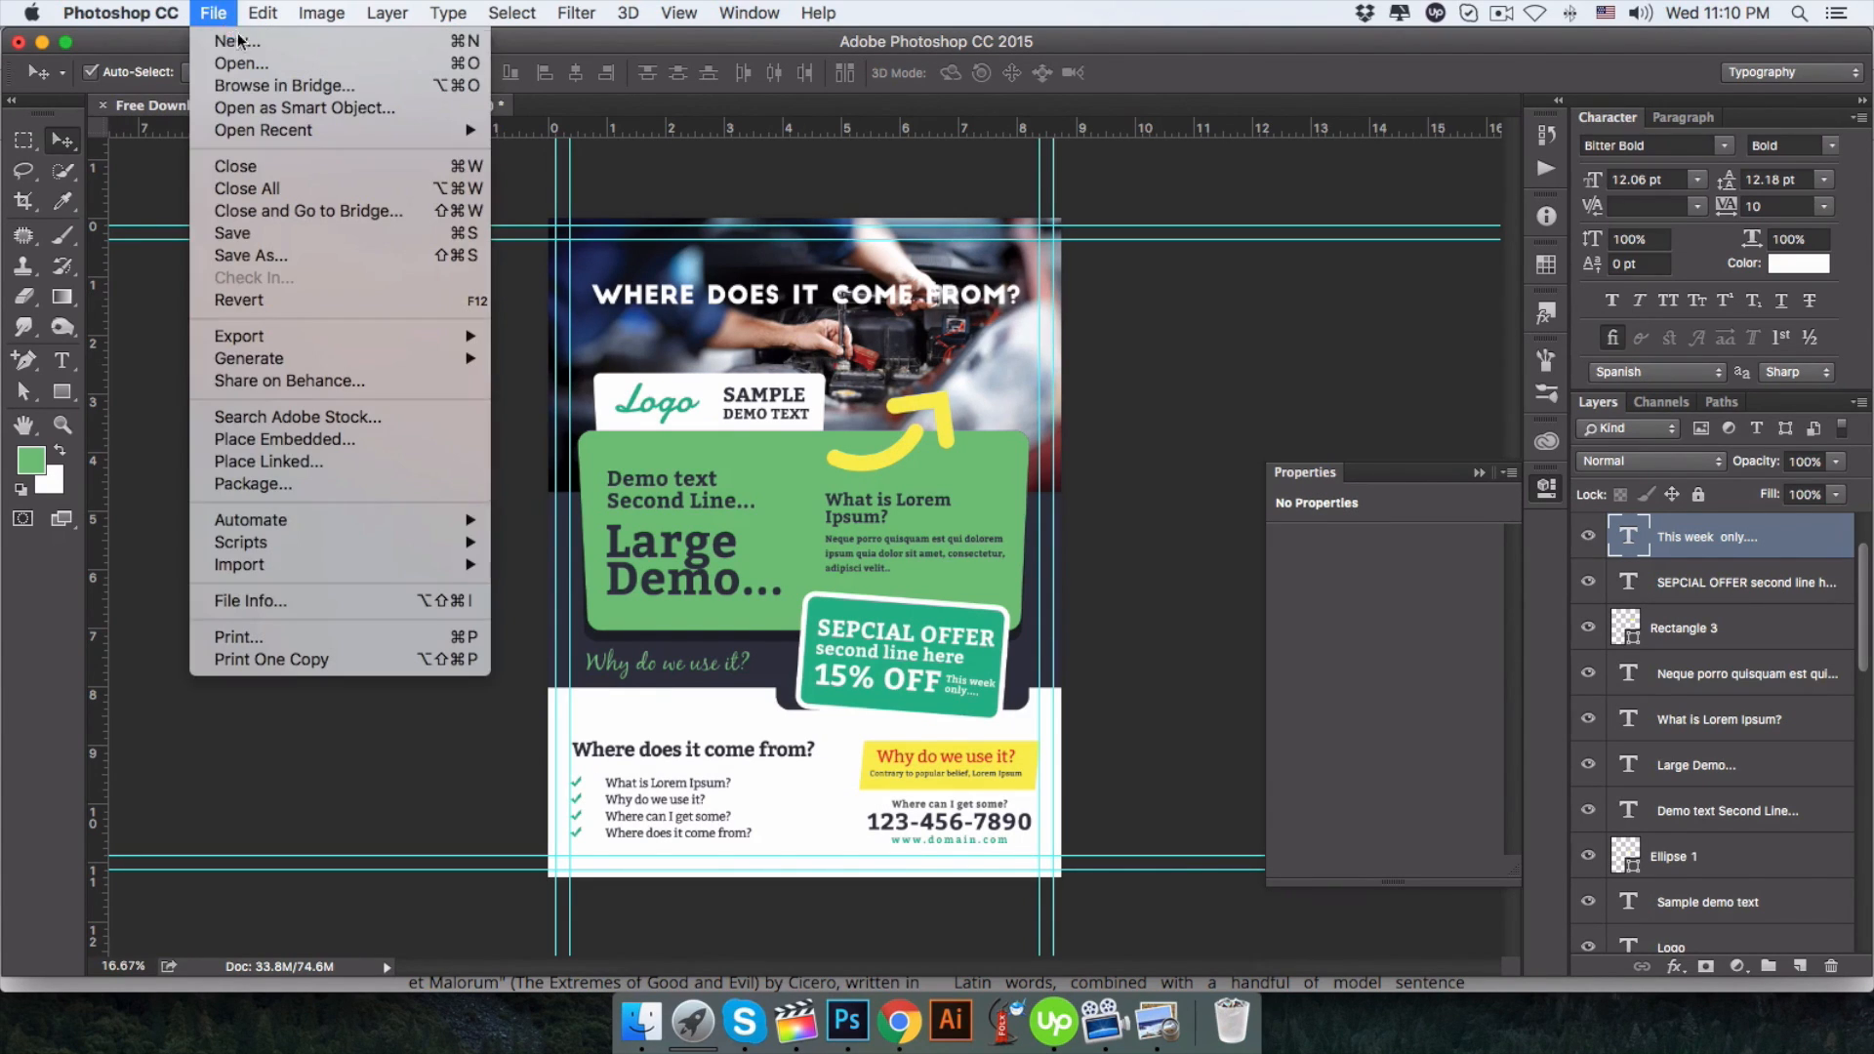
pyautogui.click(408, 39)
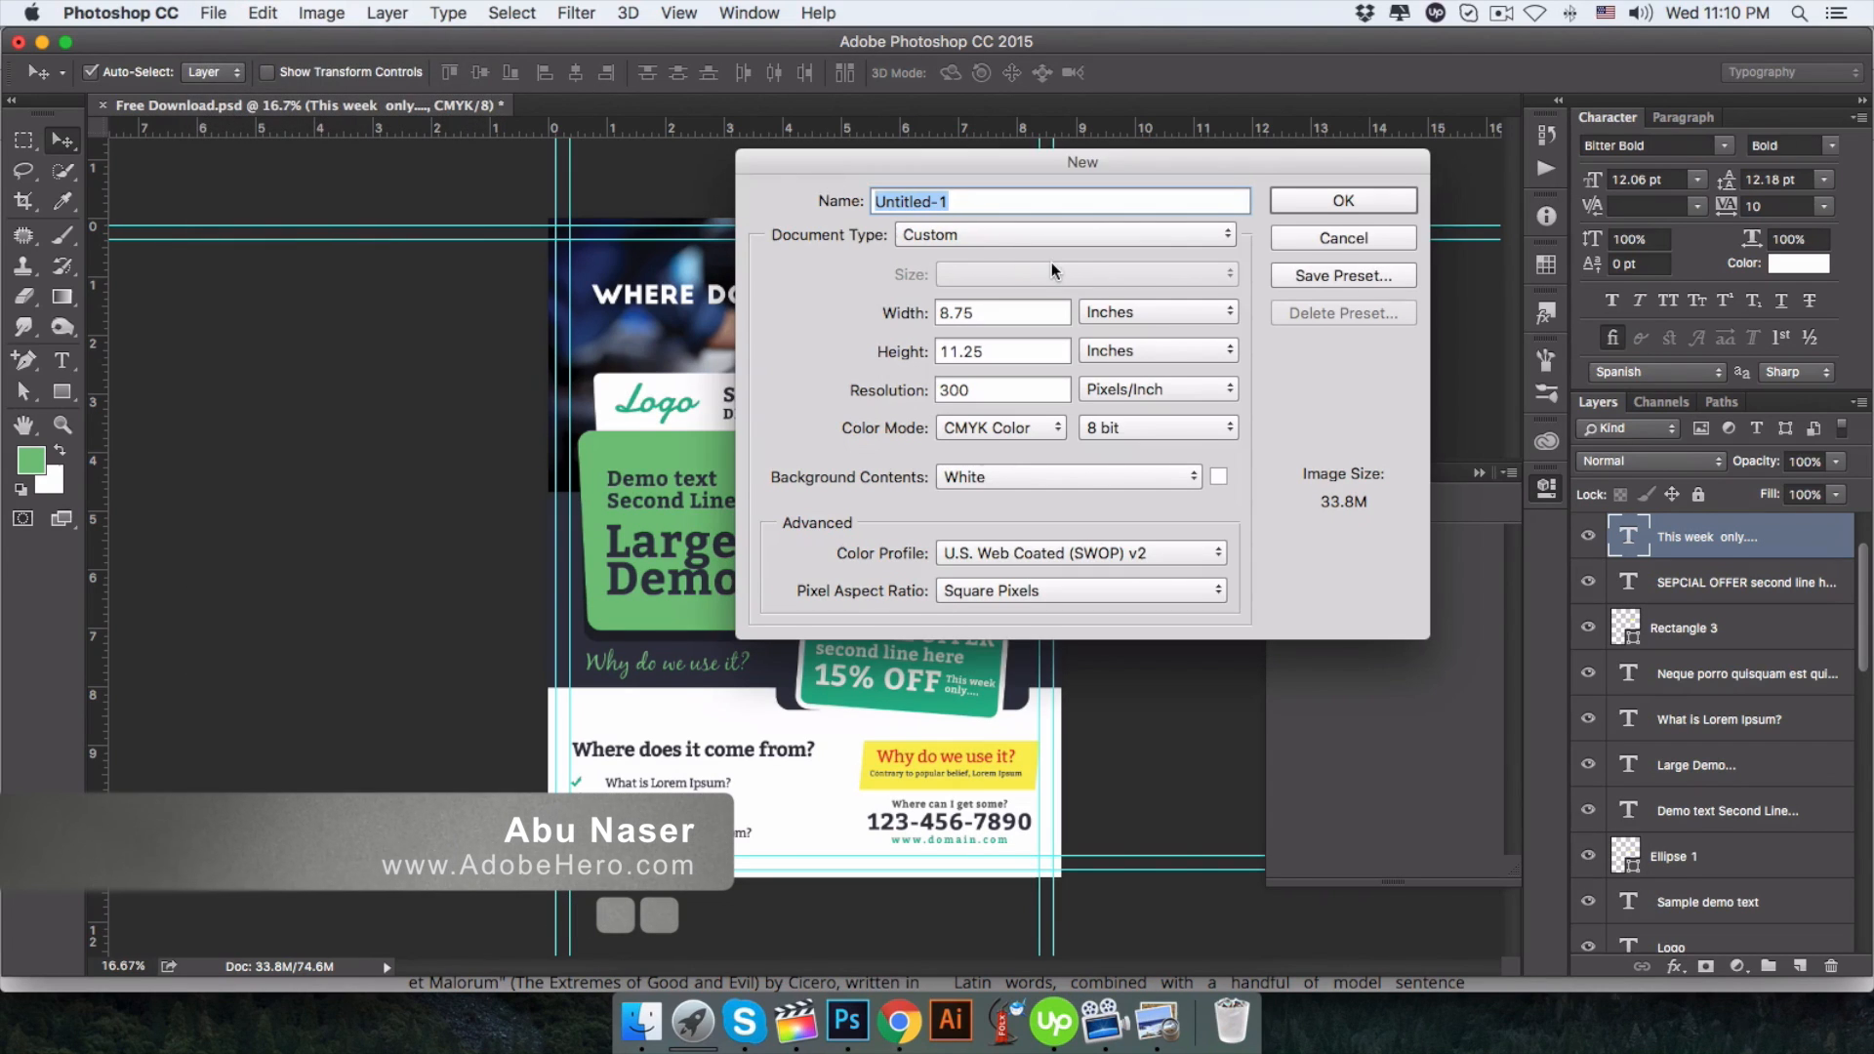
pyautogui.click(1027, 237)
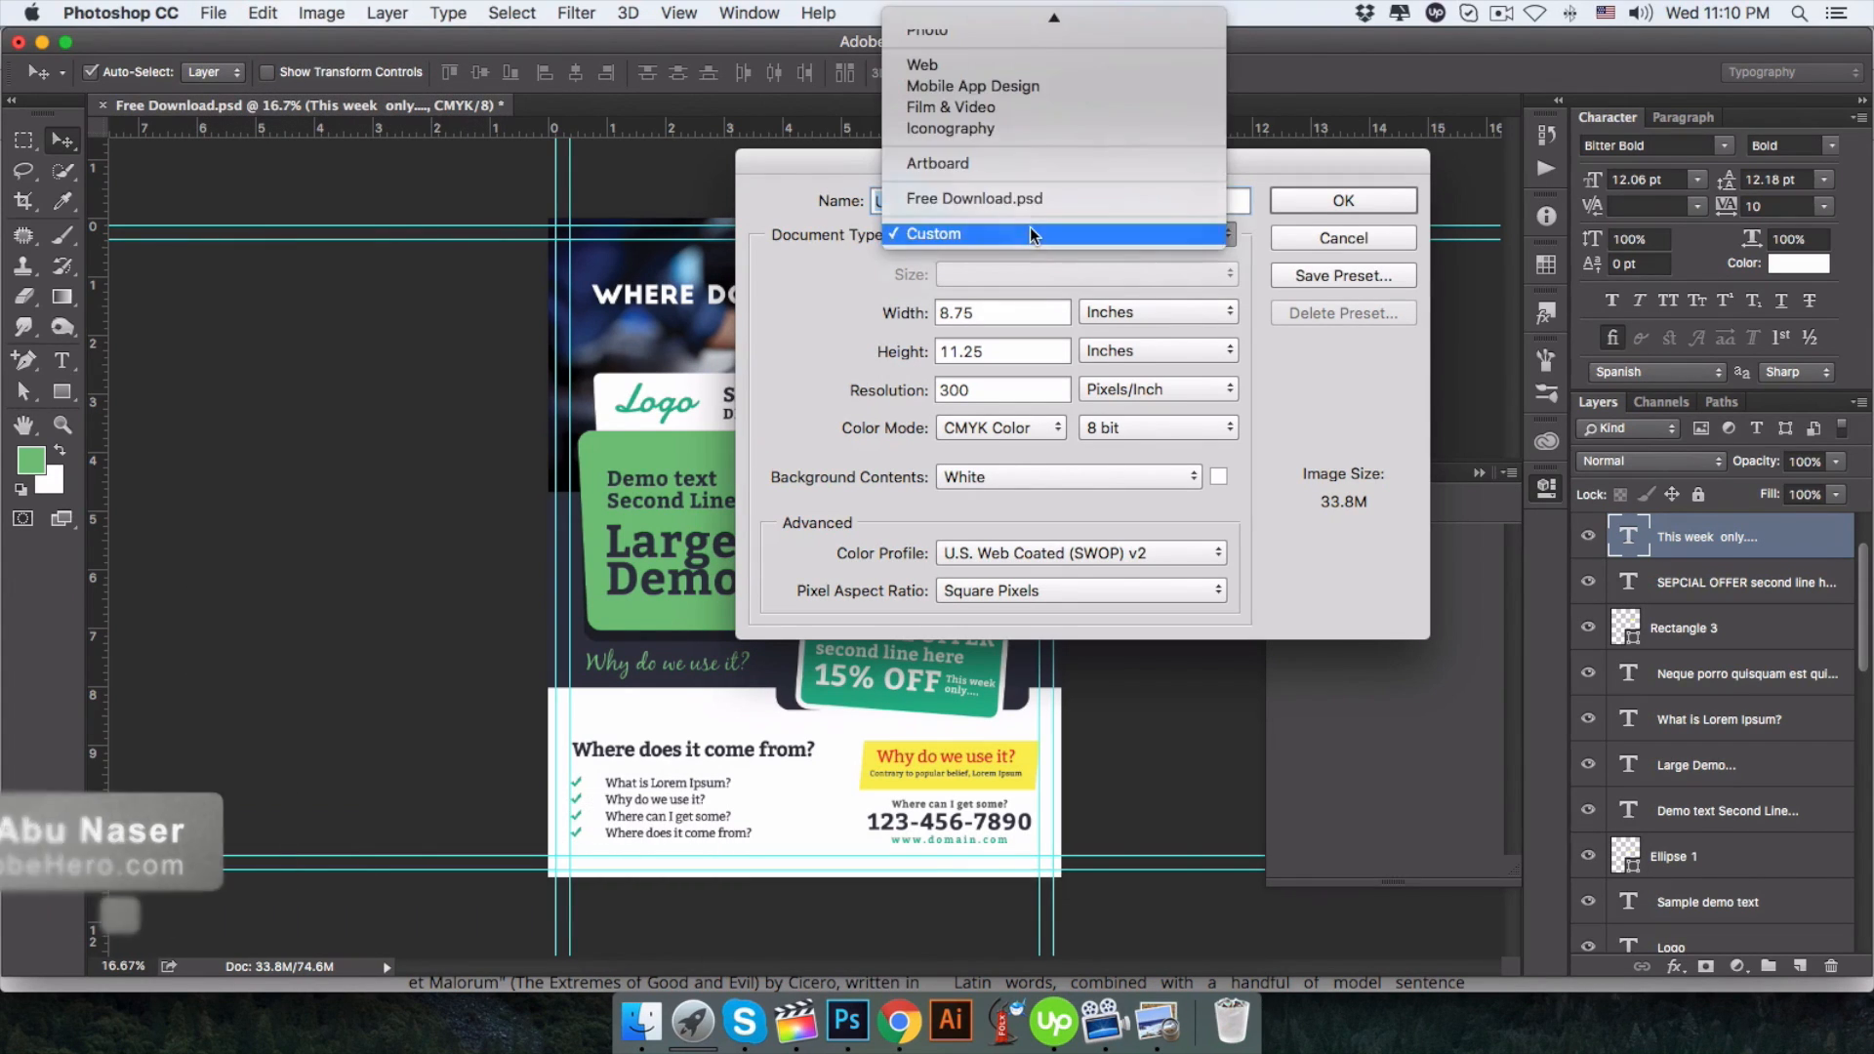
pyautogui.click(992, 82)
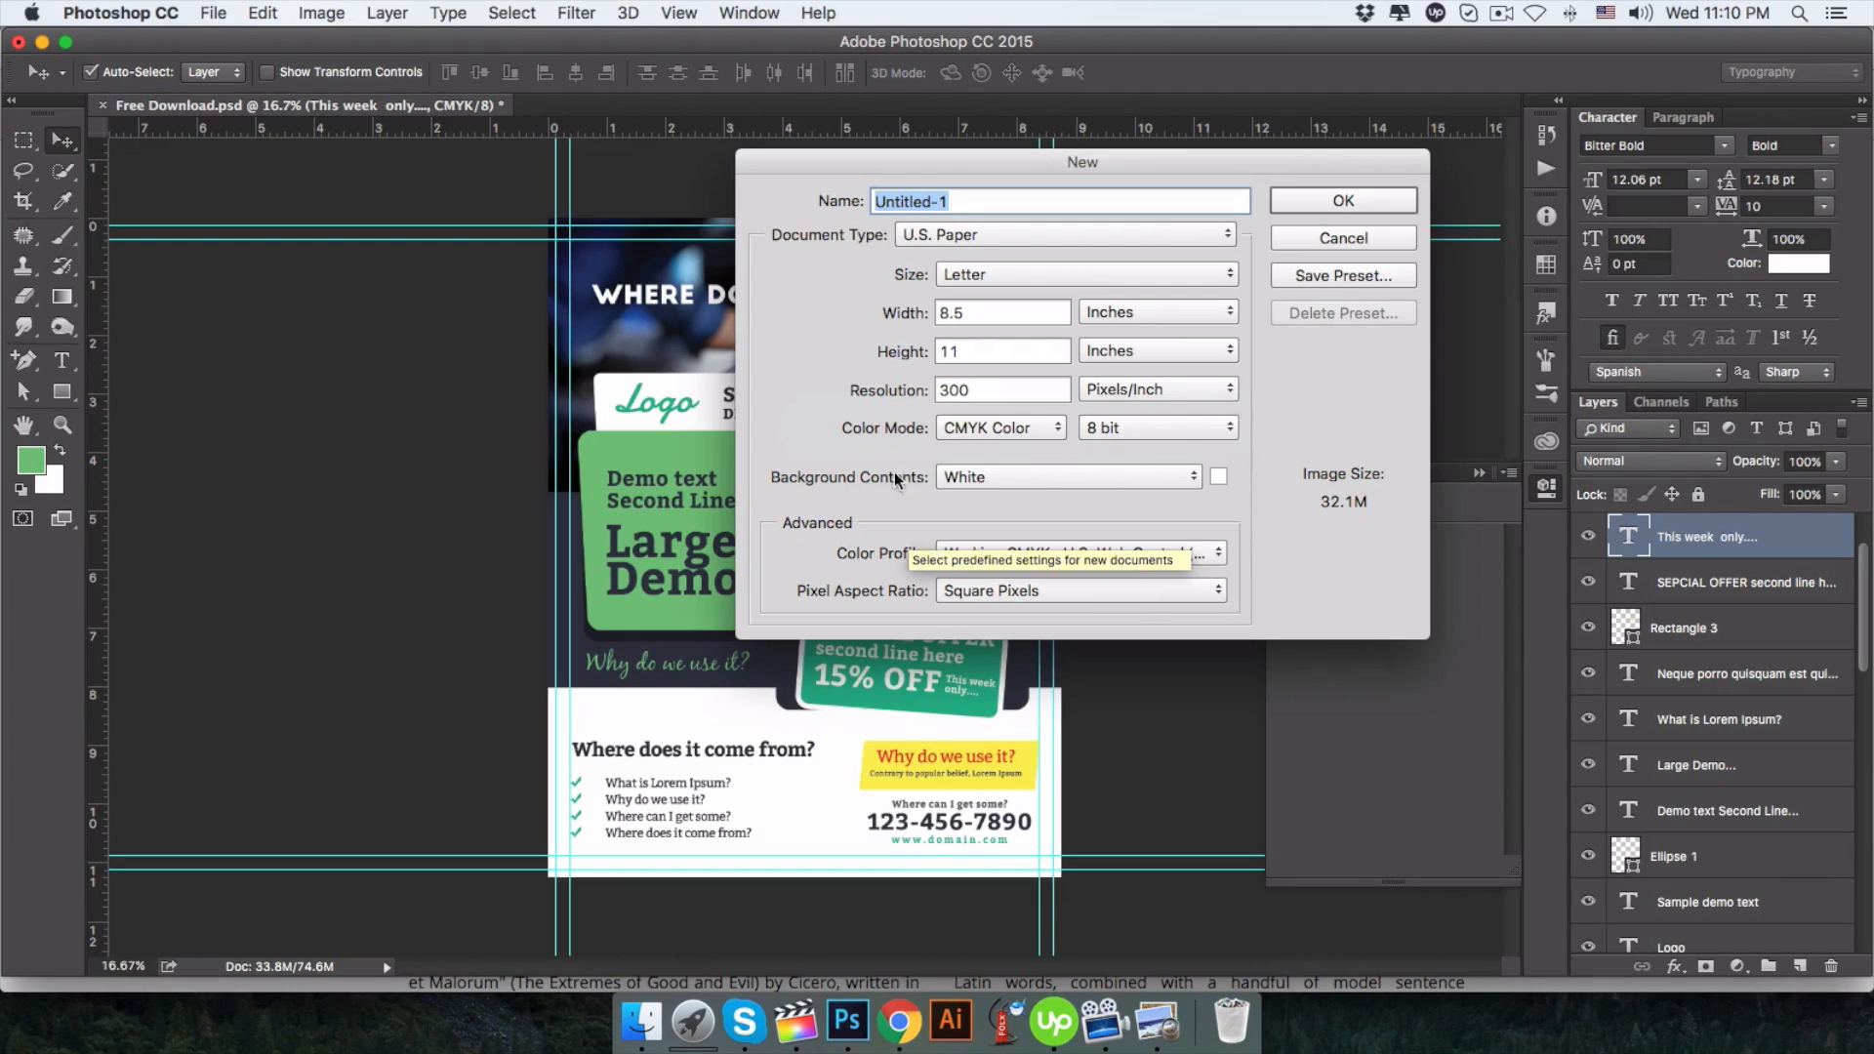
pyautogui.click(1003, 426)
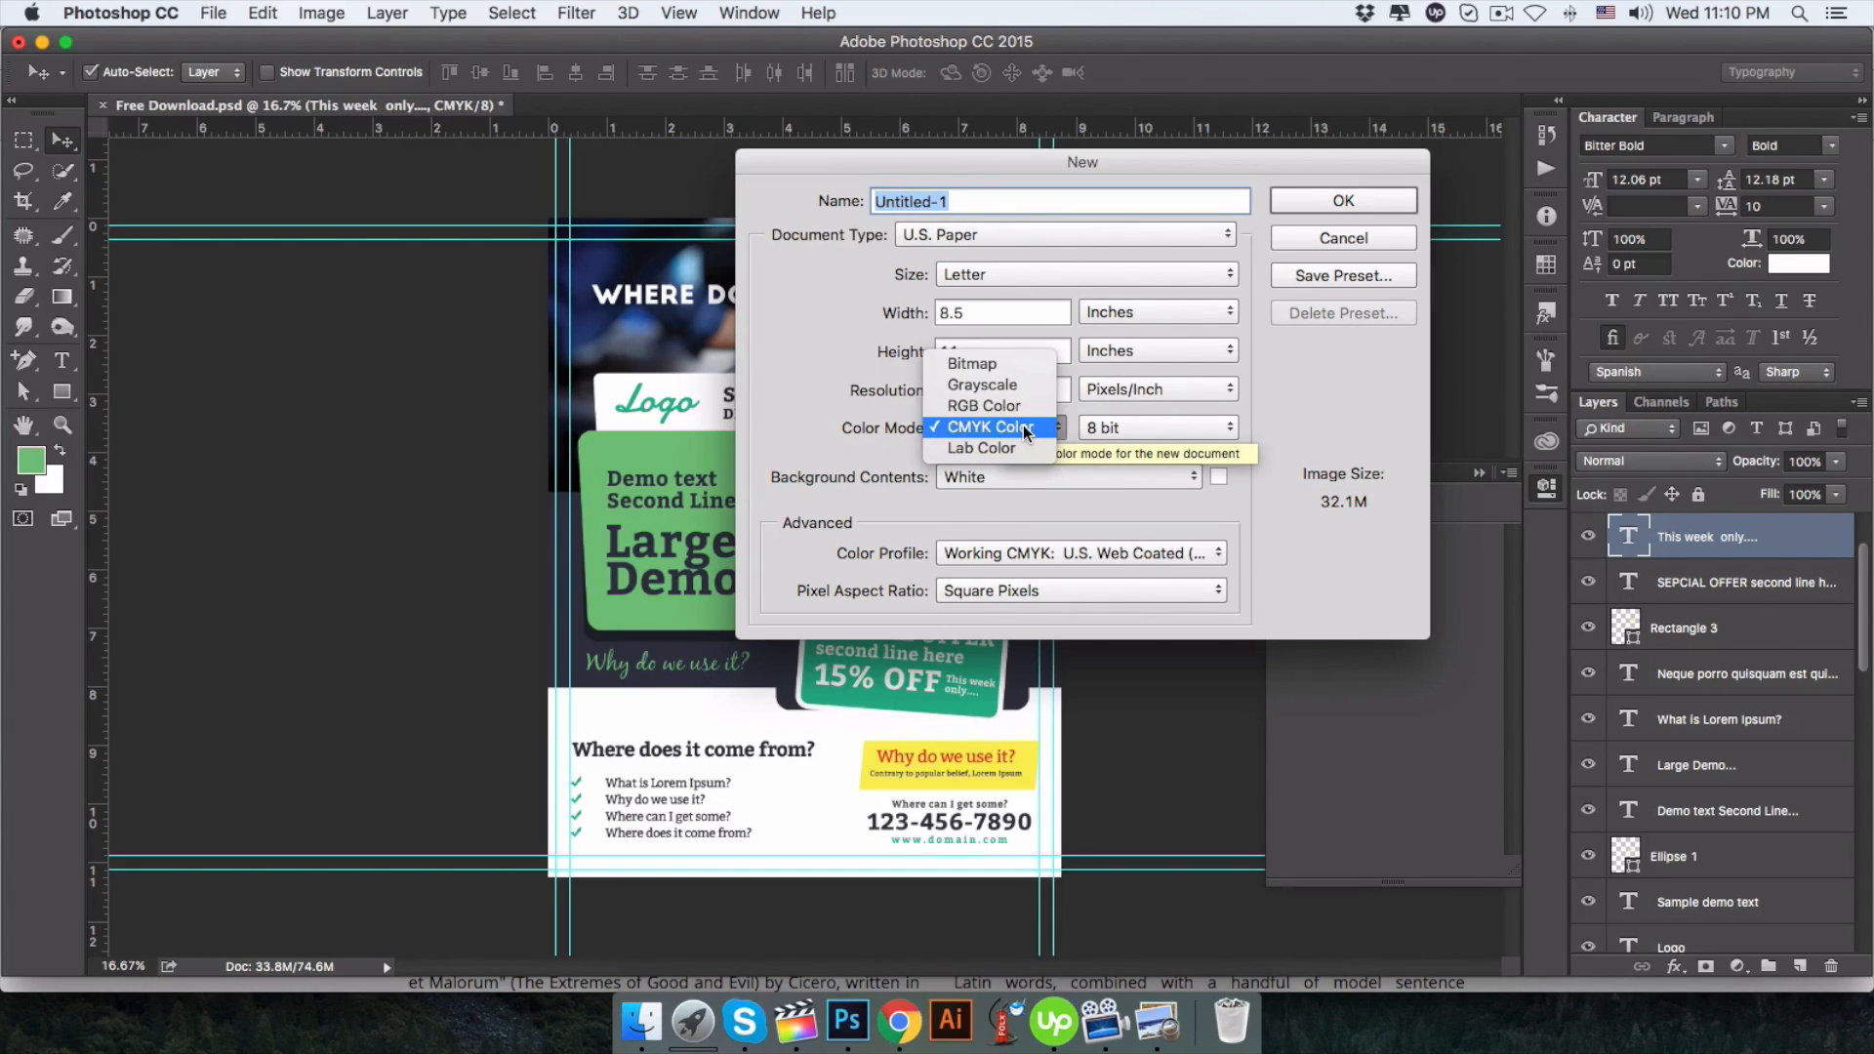
pyautogui.click(1023, 425)
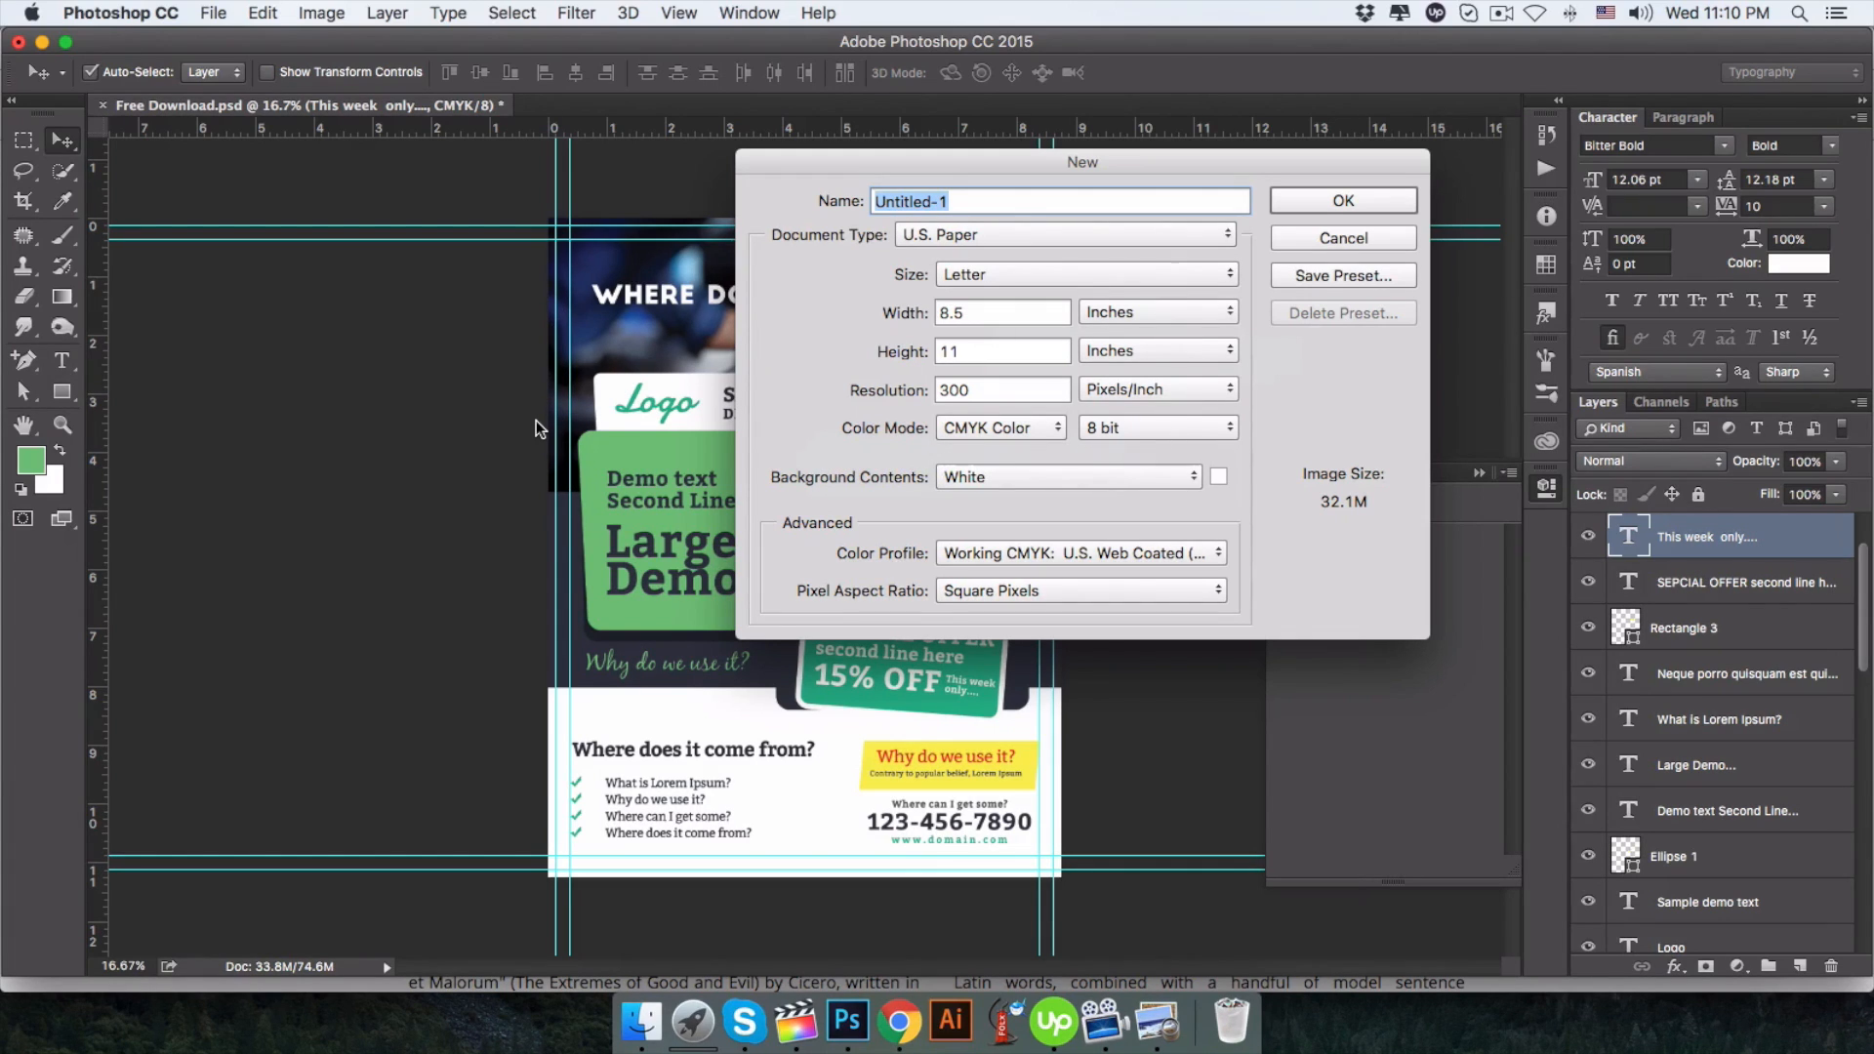
# Set the new document's width to 8.75 inches and its height to 11.25 inches, and create it.
pyautogui.doubleClick(957, 313)
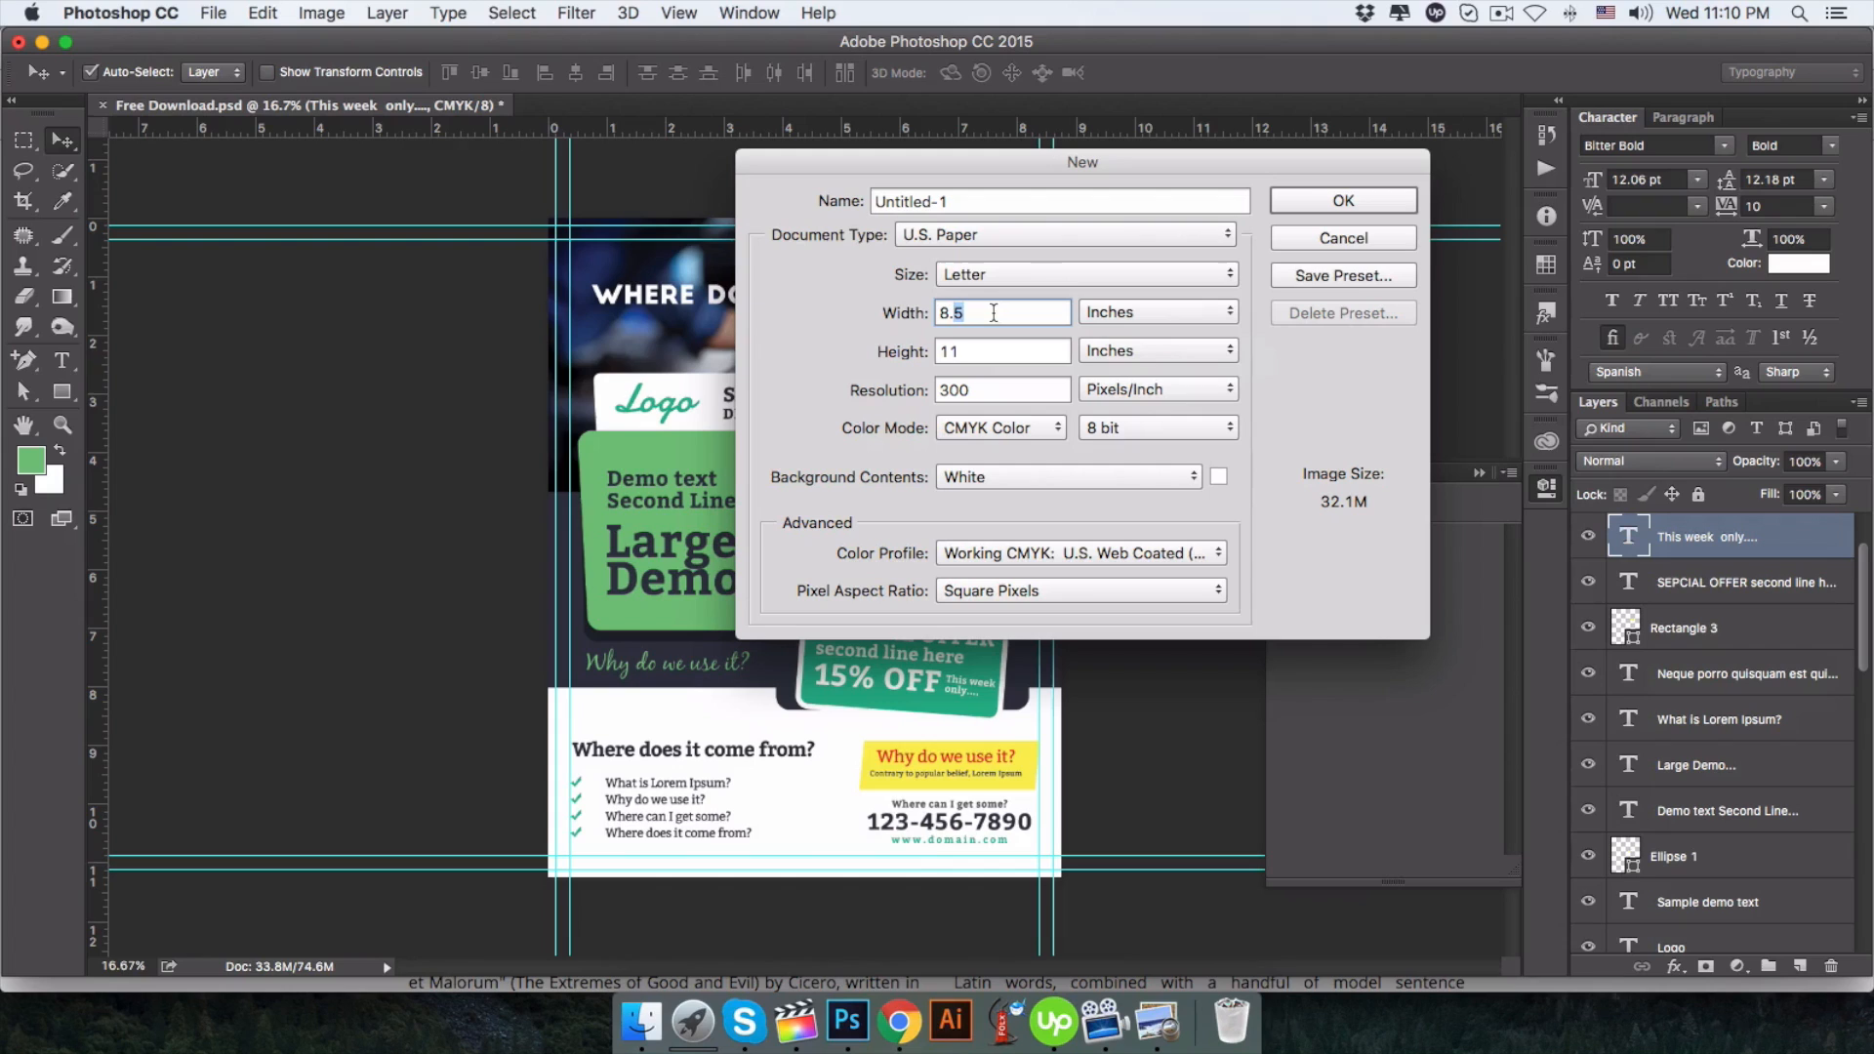
pyautogui.write('7')
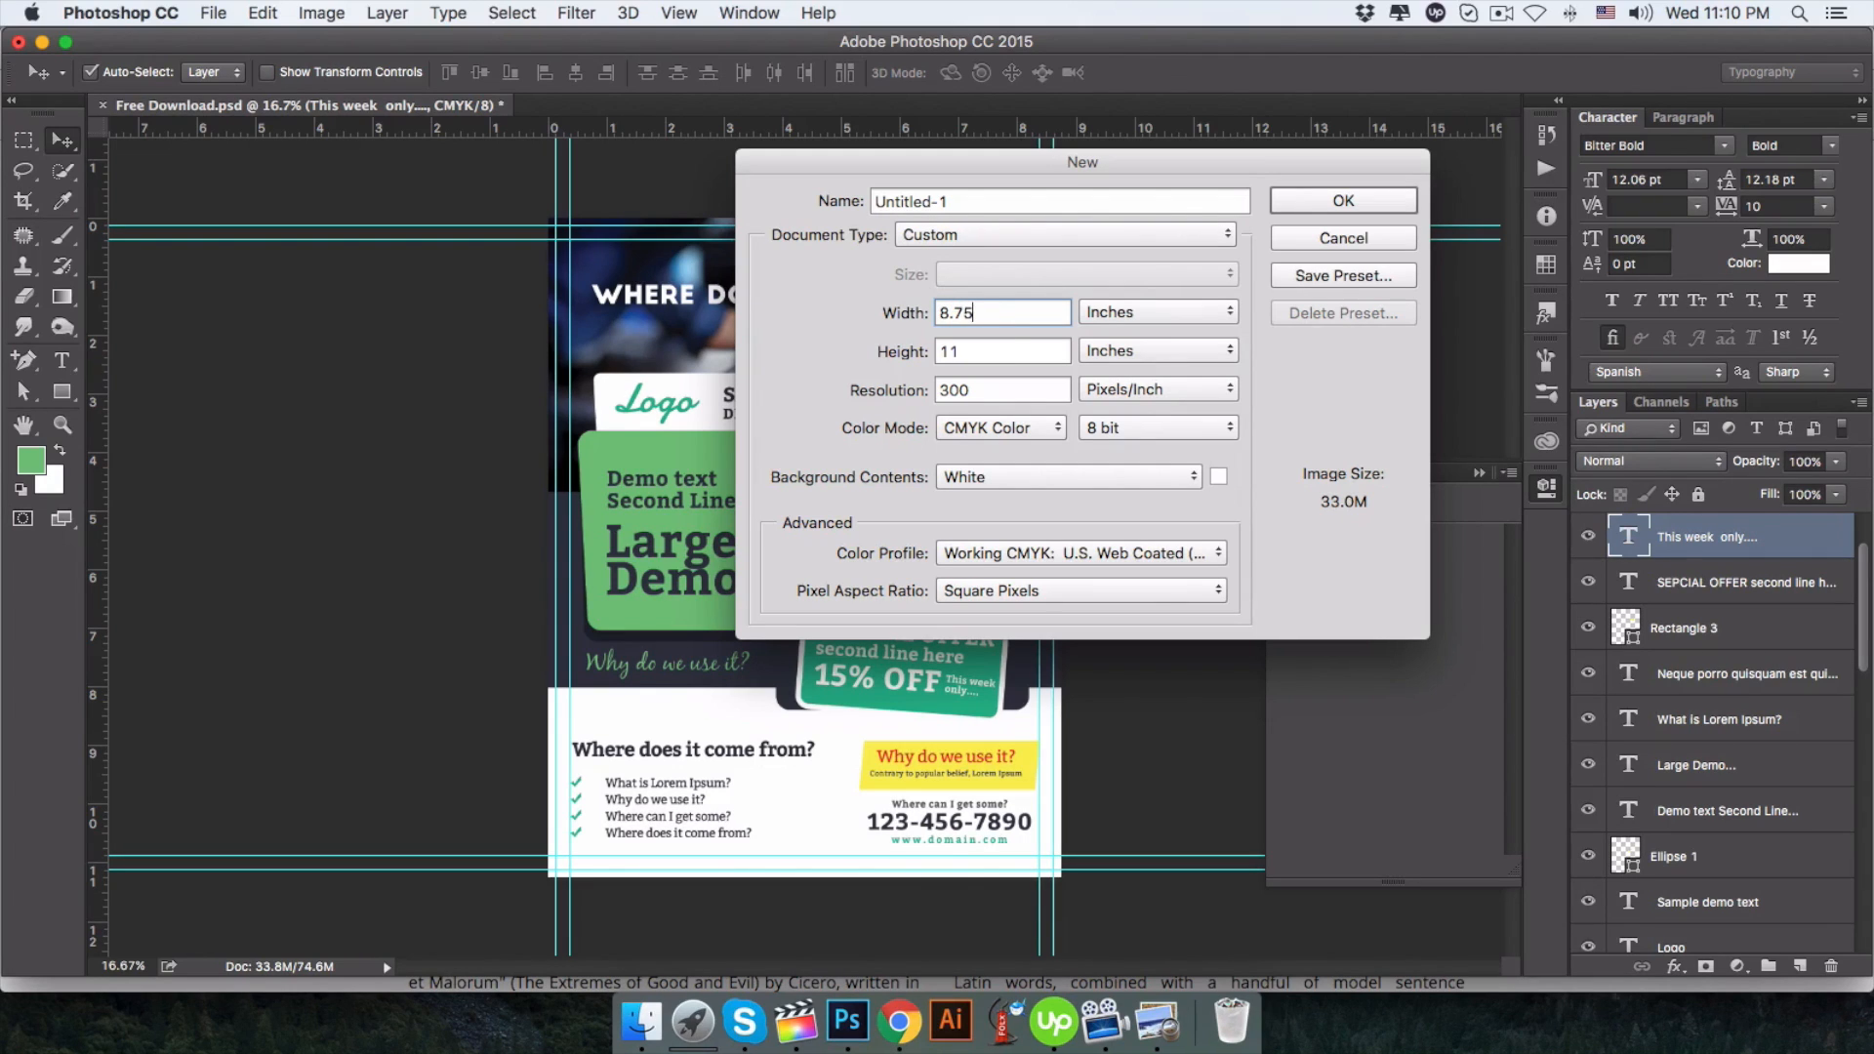
pyautogui.press('Tab')
pyautogui.click(1008, 356)
pyautogui.write('.25')
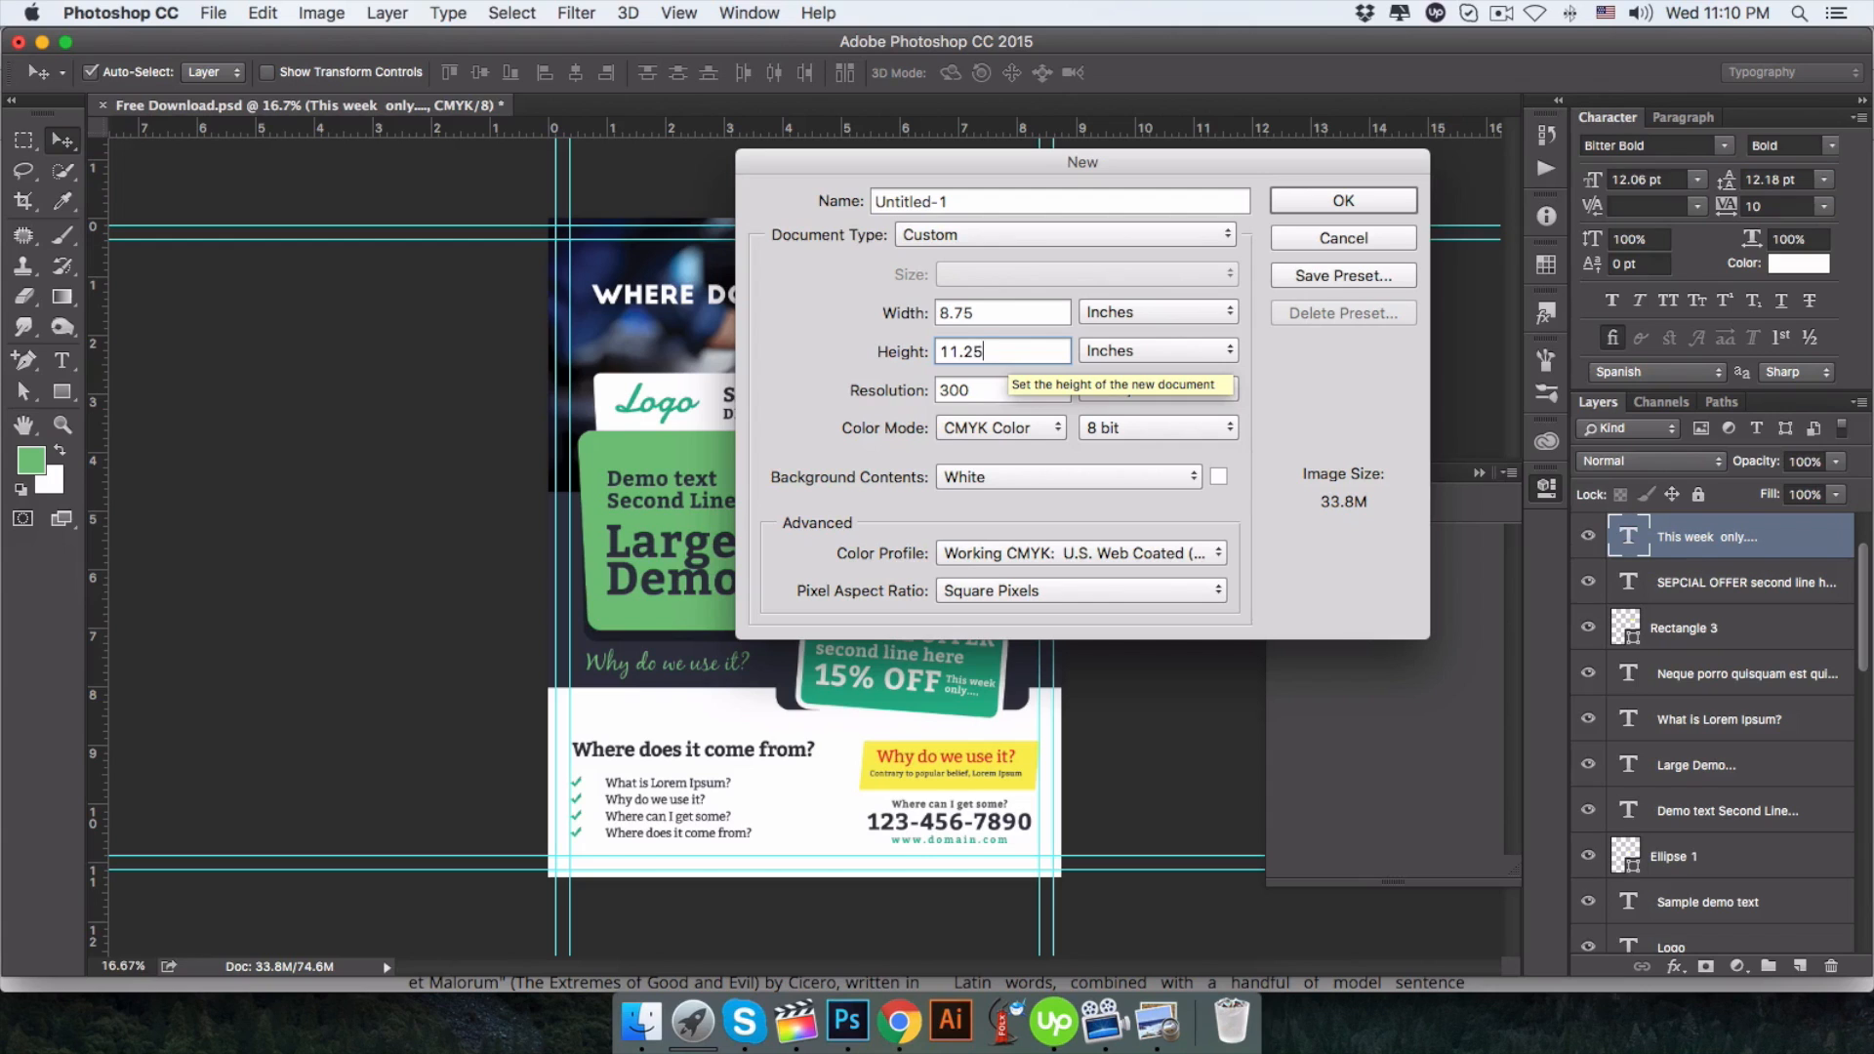
pyautogui.click(1343, 201)
# Check the finished flyer Free Download.psd, and draw an 8.5 in by 11 in rectangle in the blank document.
pyautogui.click(354, 101)
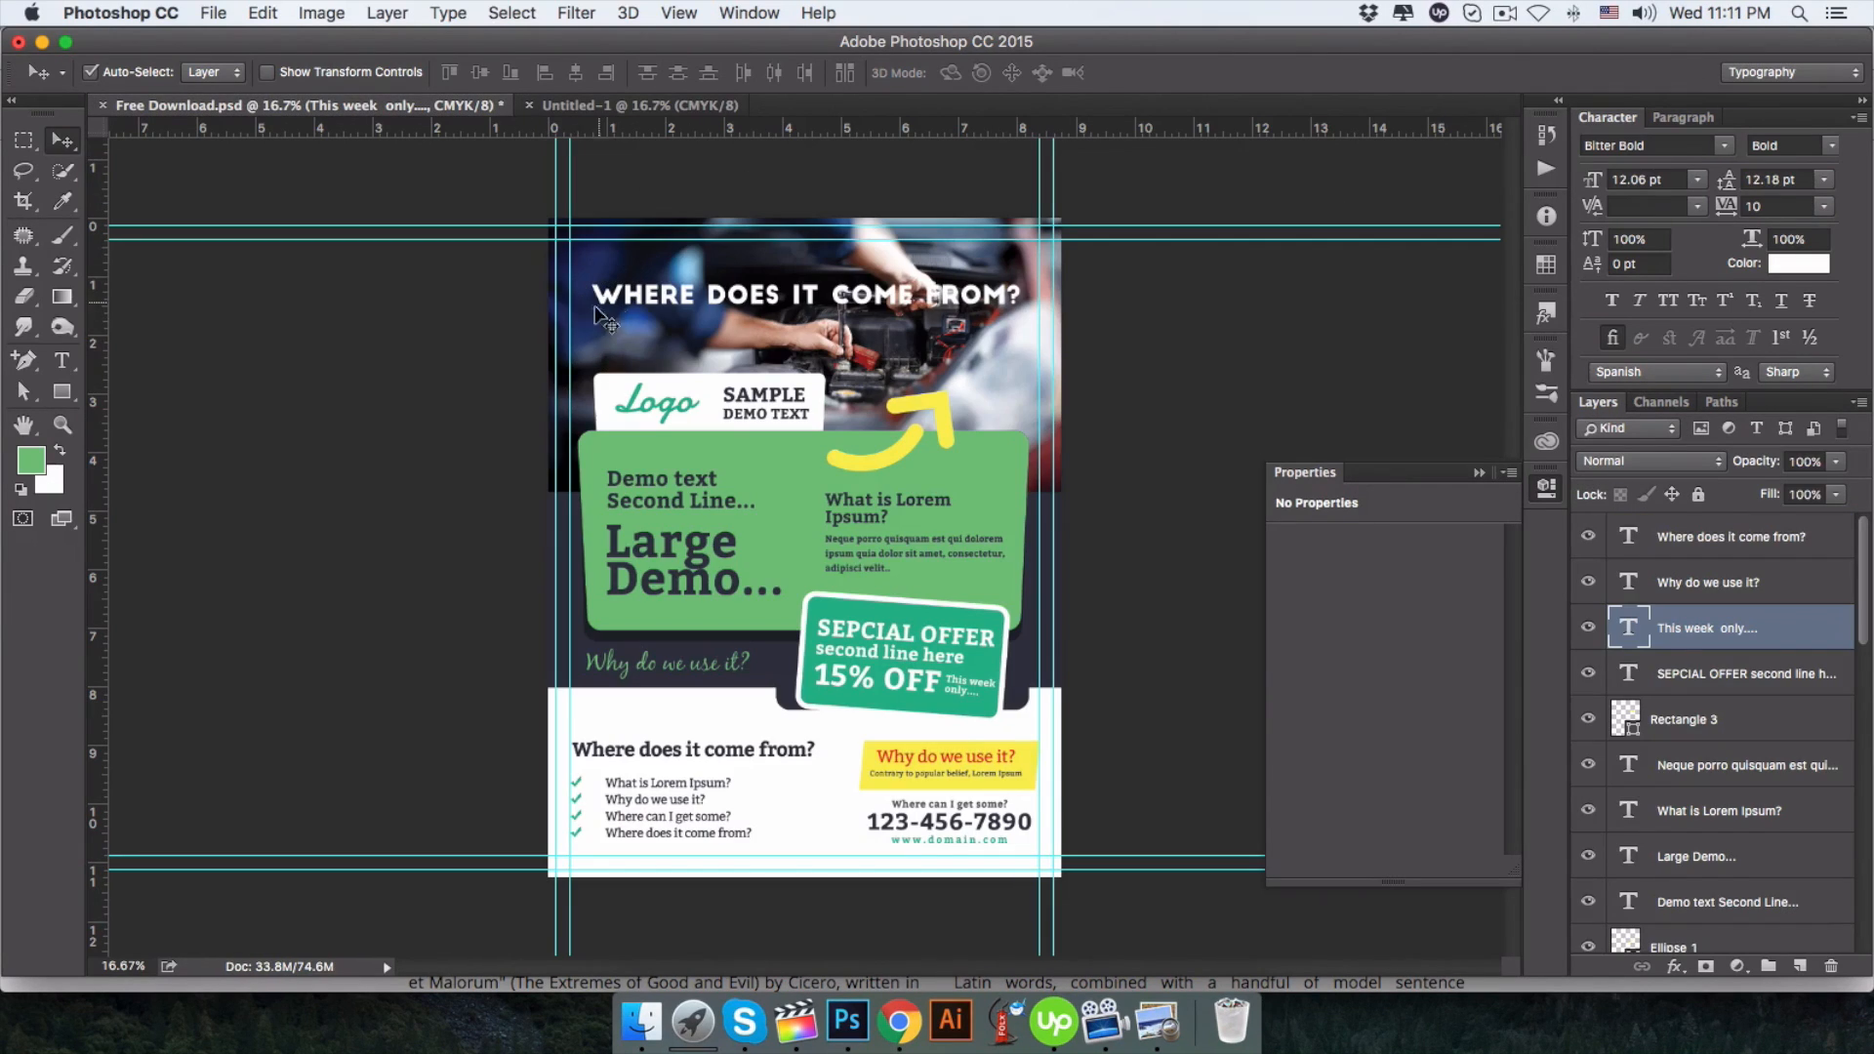
pyautogui.click(648, 113)
pyautogui.click(62, 393)
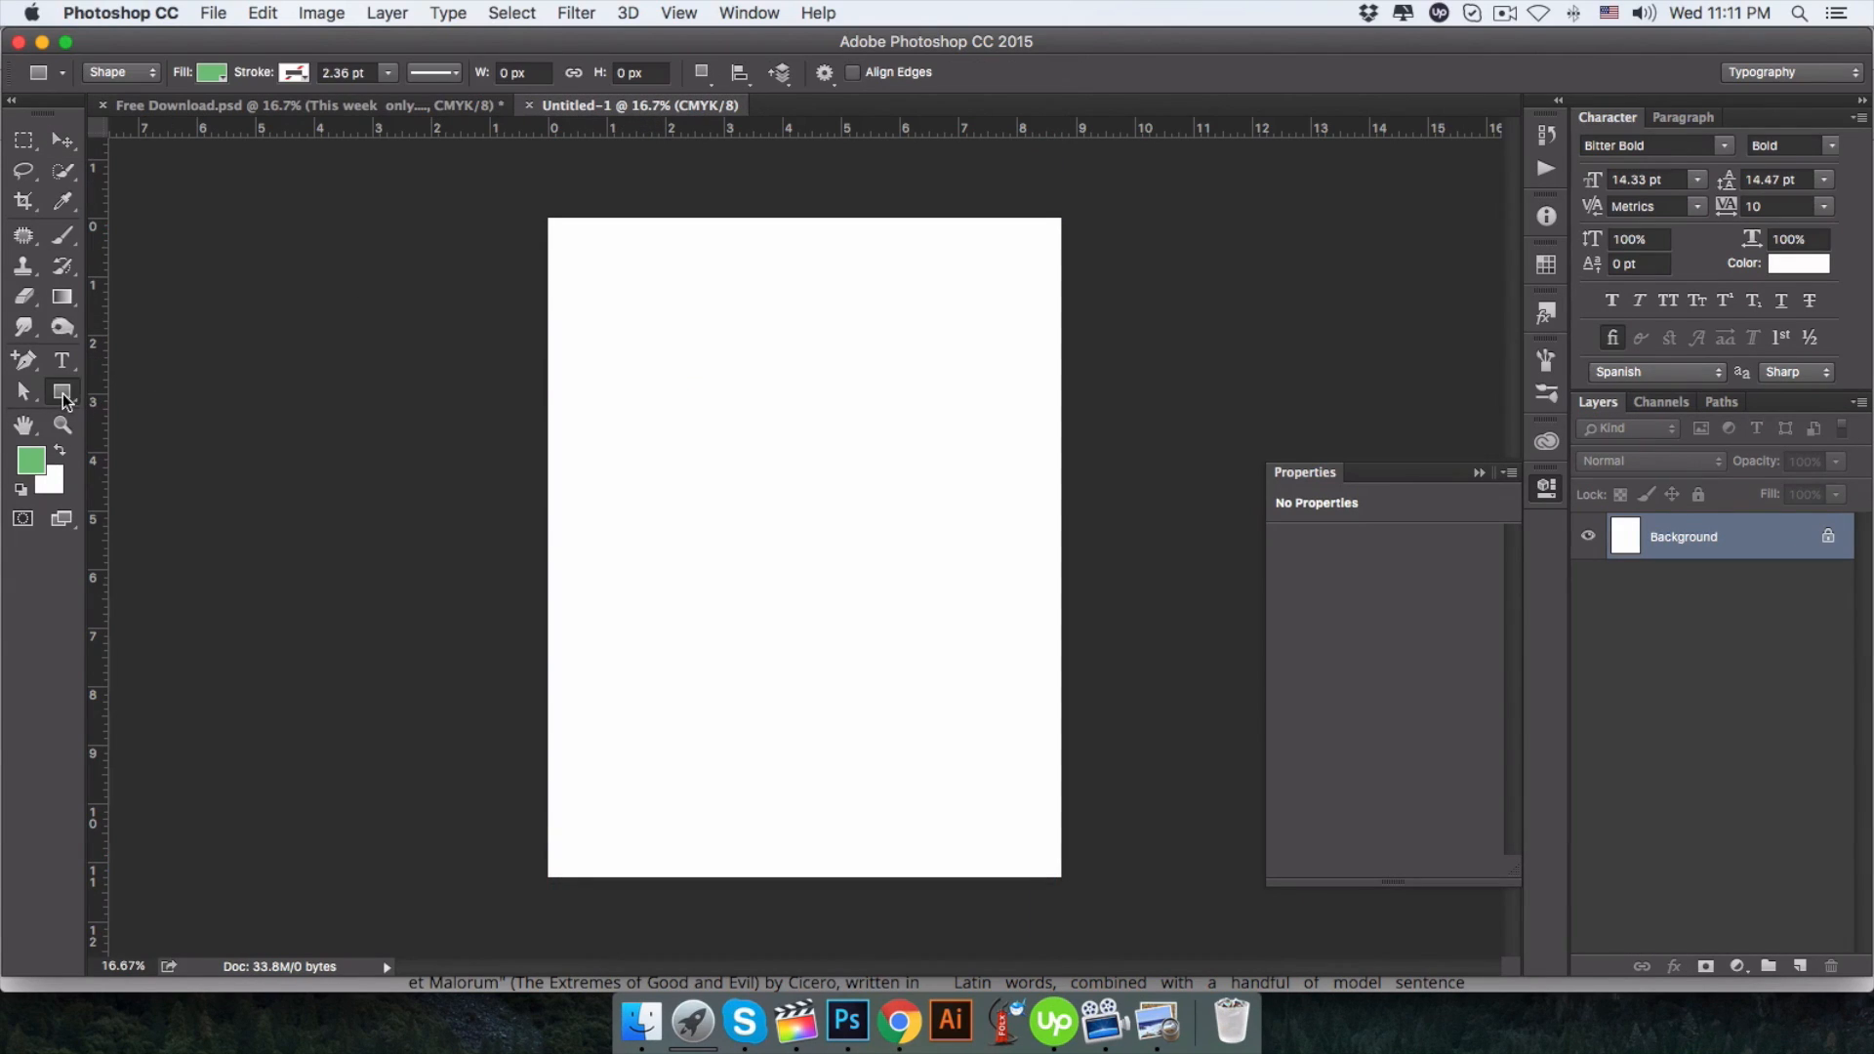
pyautogui.click(562, 231)
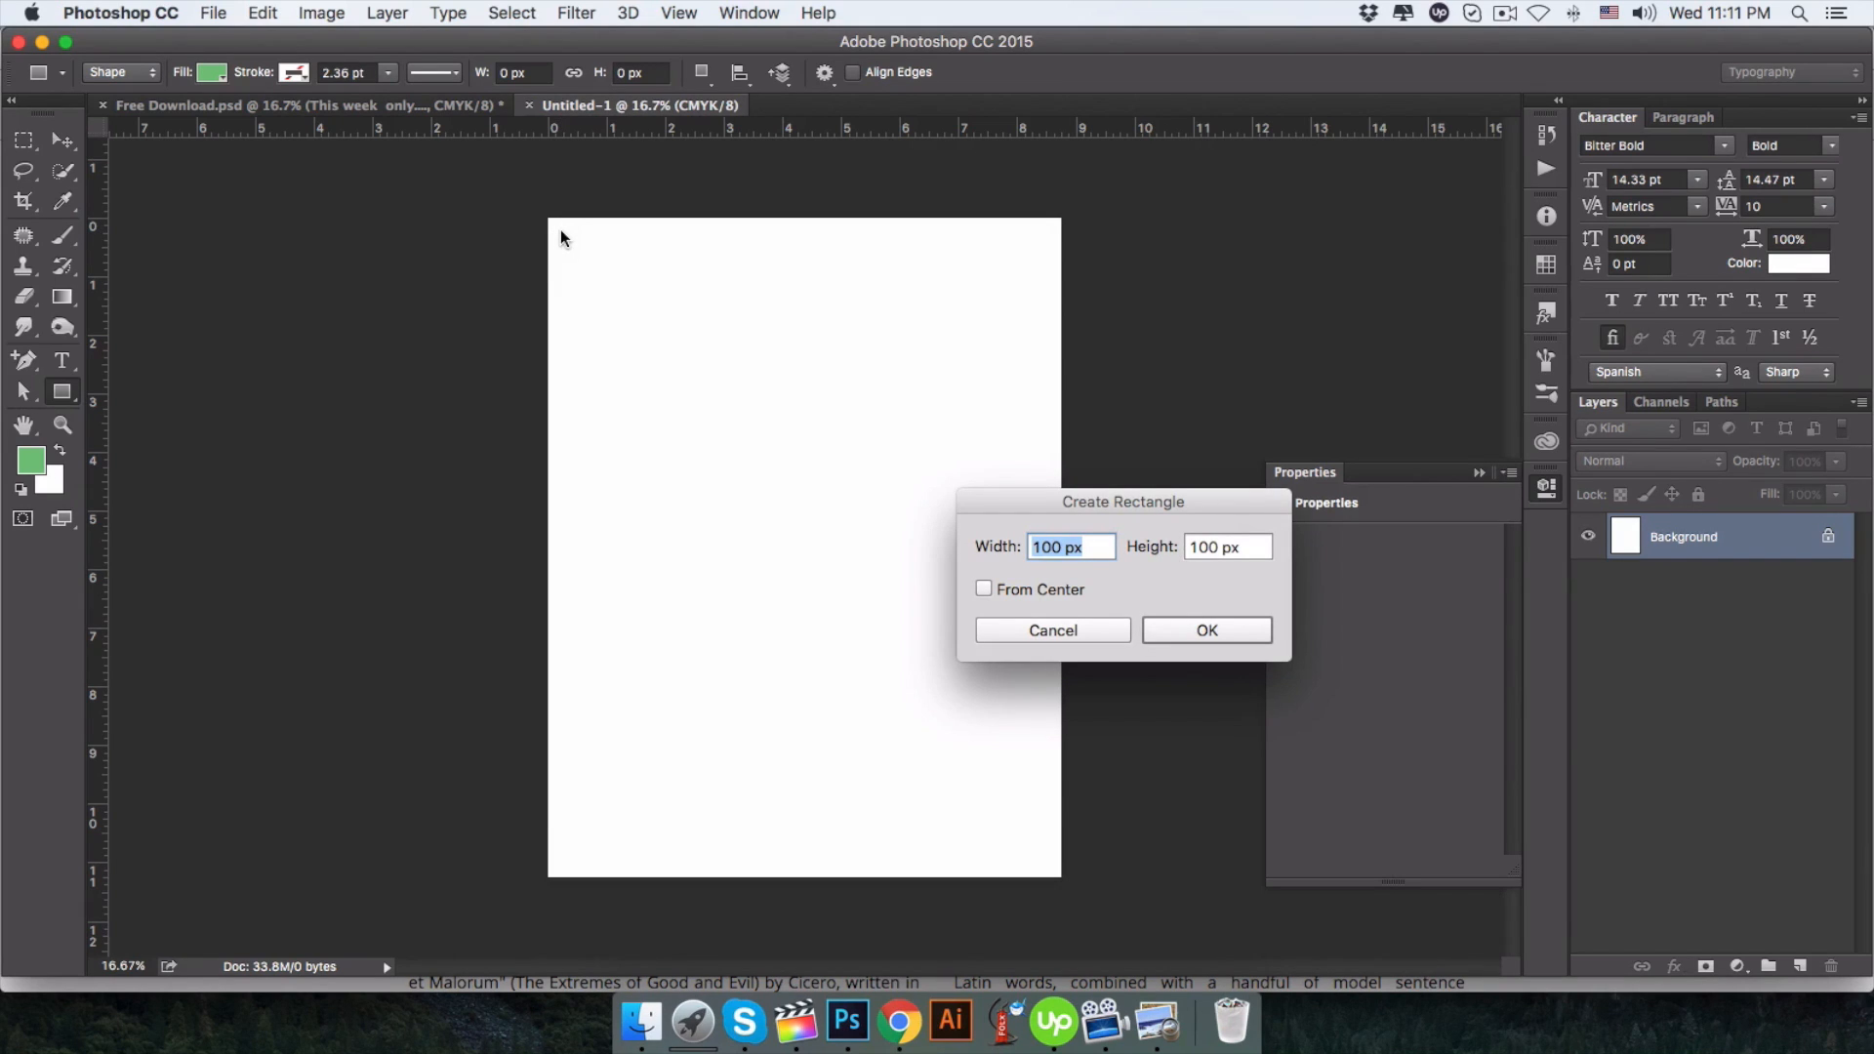
pyautogui.write('8.5')
pyautogui.press('Tab')
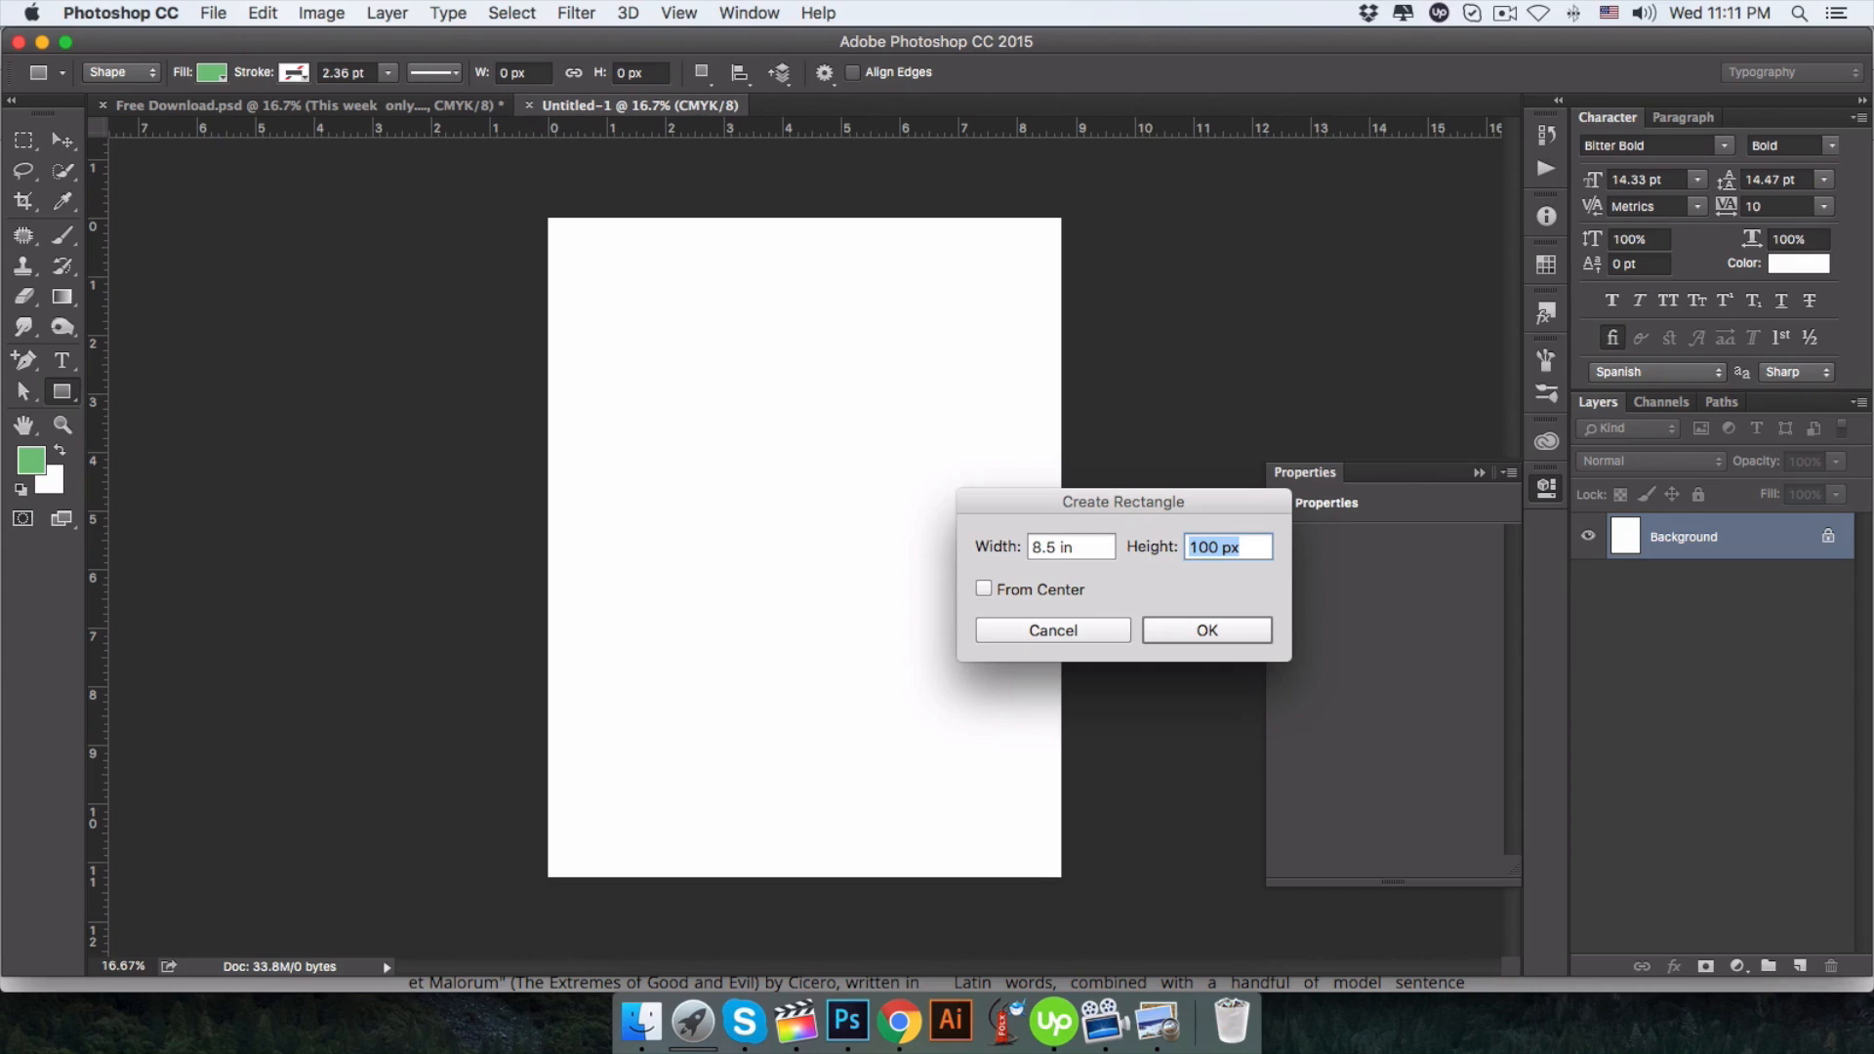
pyautogui.write('11')
pyautogui.press('Return')
# Centre the green rectangle horizontally and vertically on the whole canvas, and clear the selection.
pyautogui.click(60, 144)
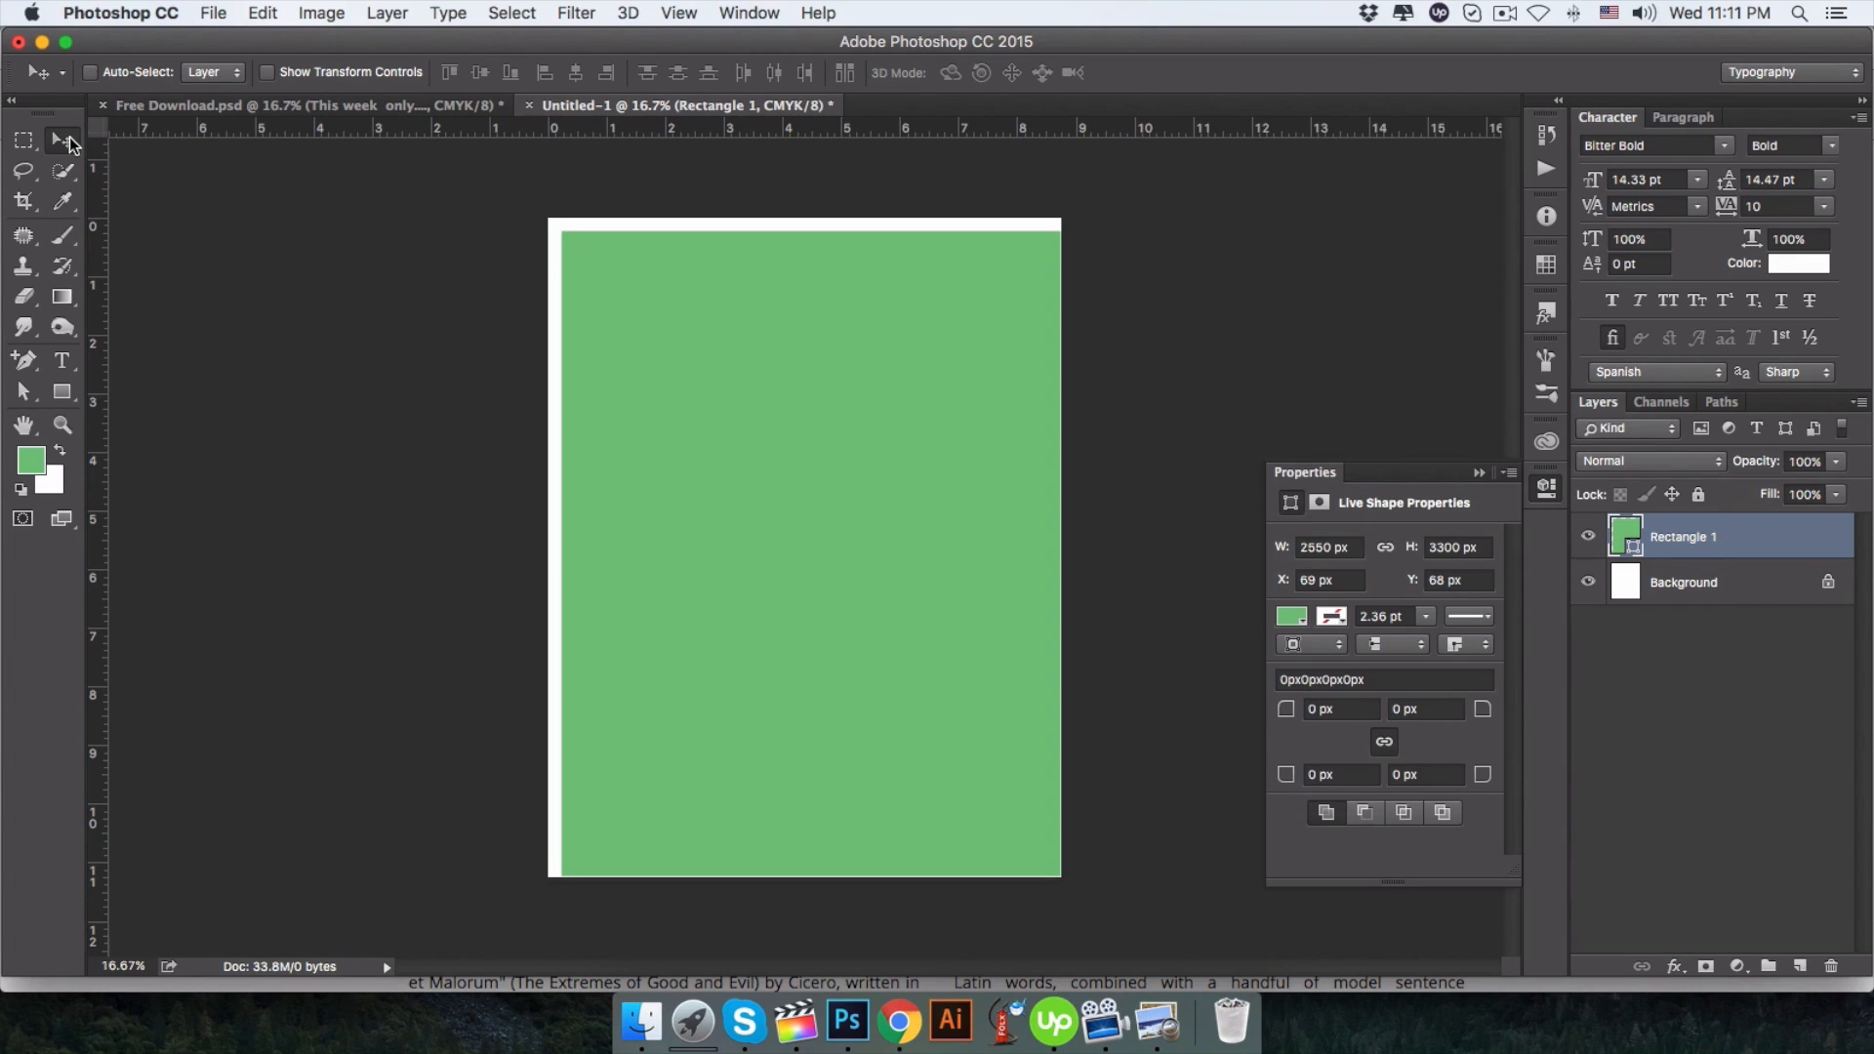
pyautogui.press('super+a')
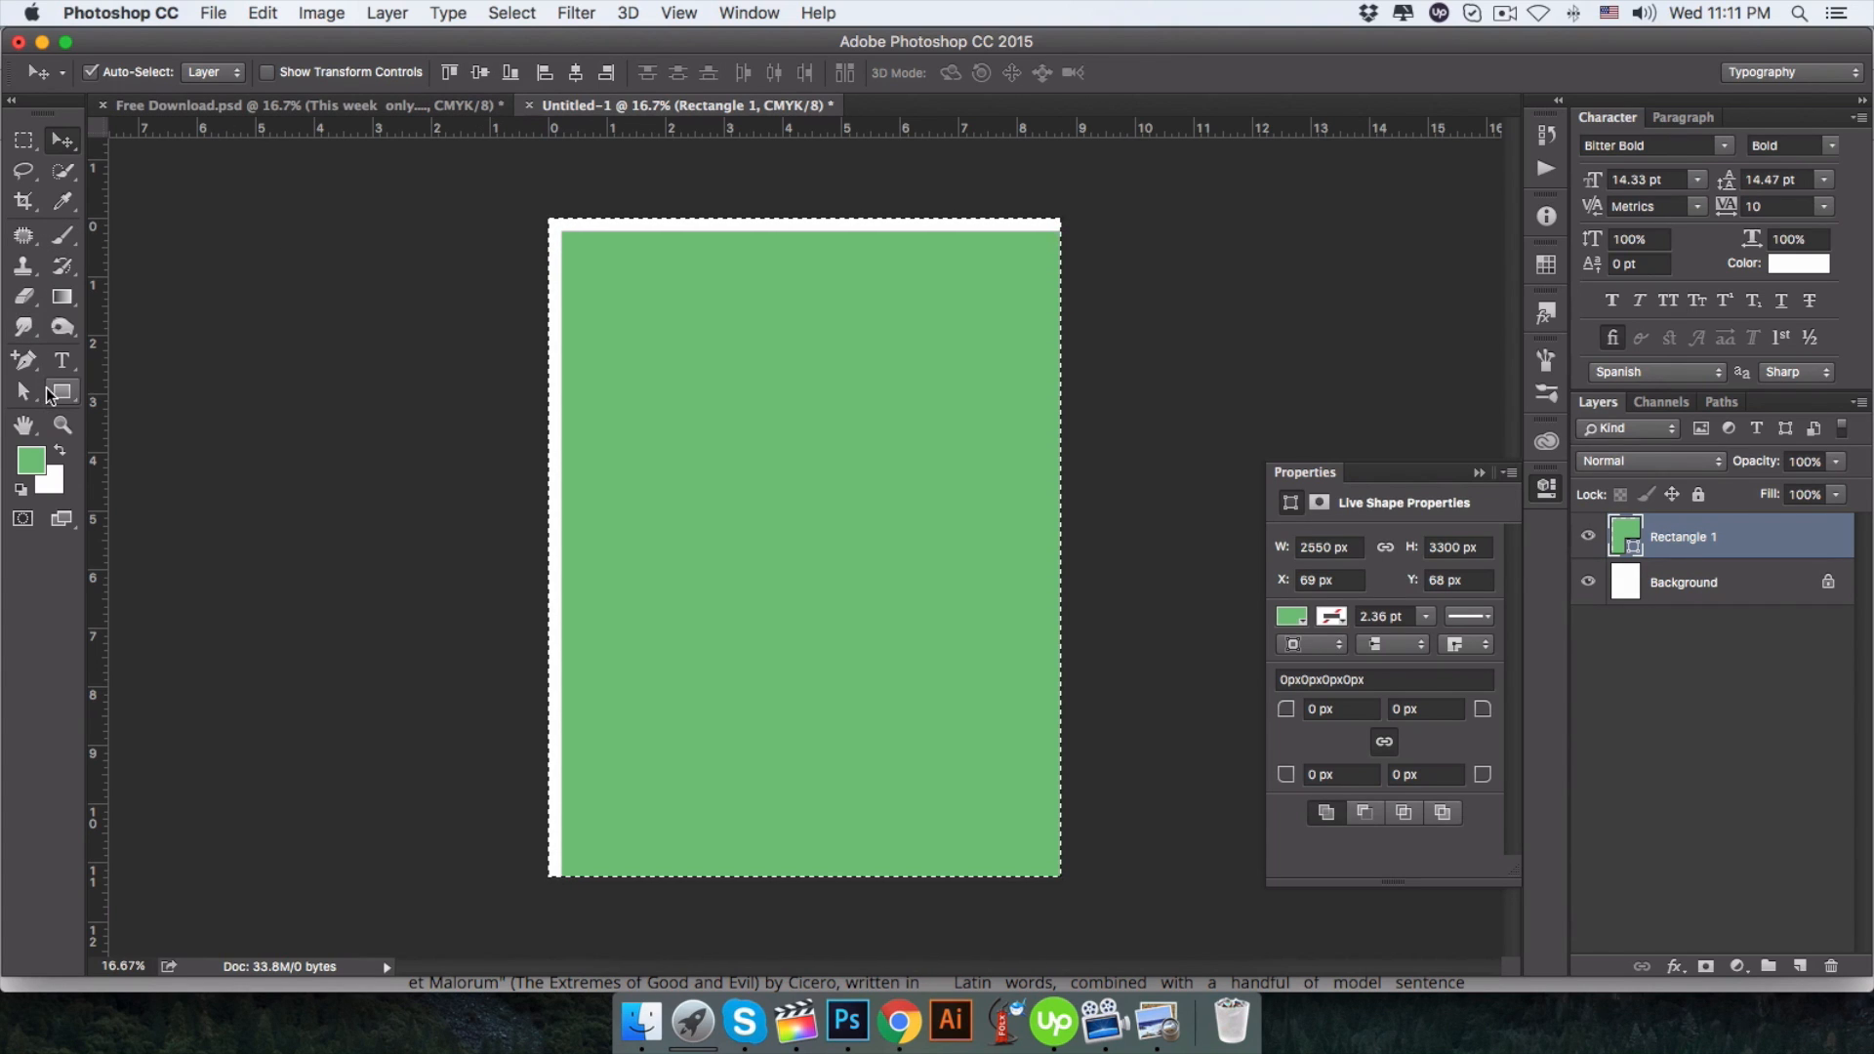
pyautogui.click(24, 296)
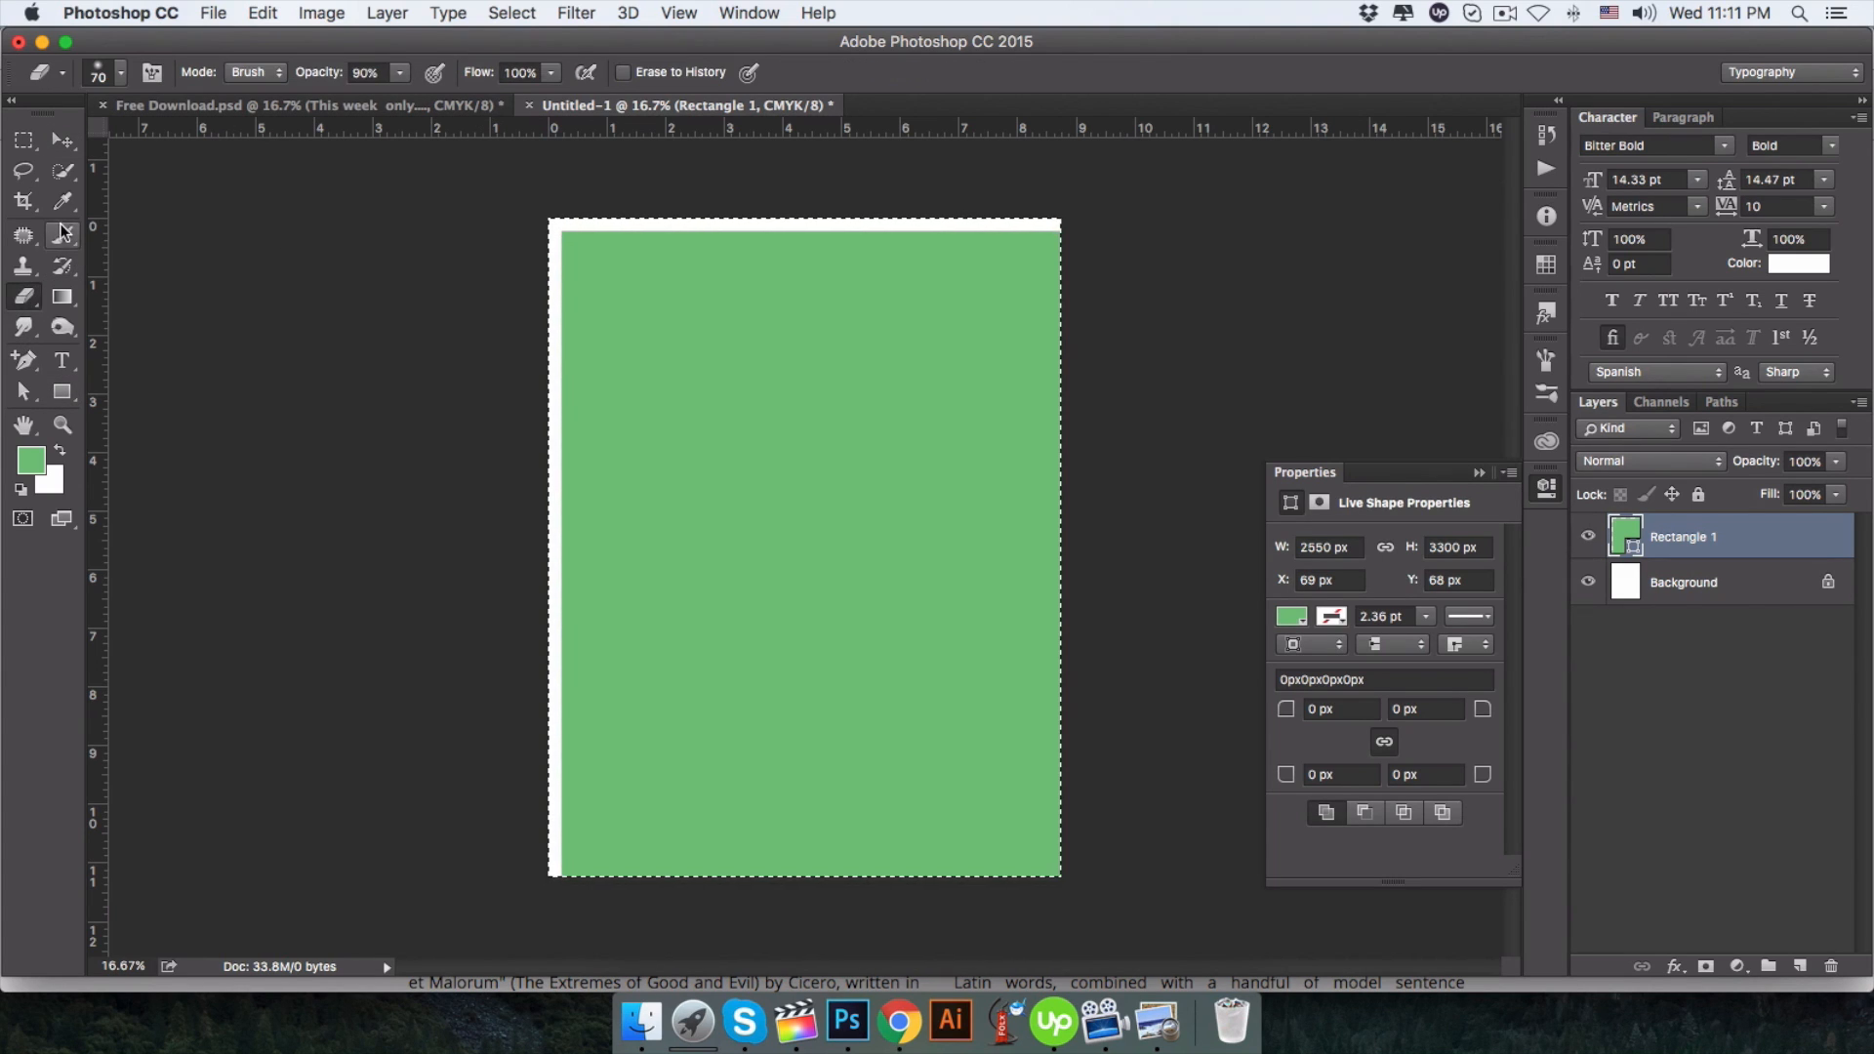
pyautogui.click(62, 234)
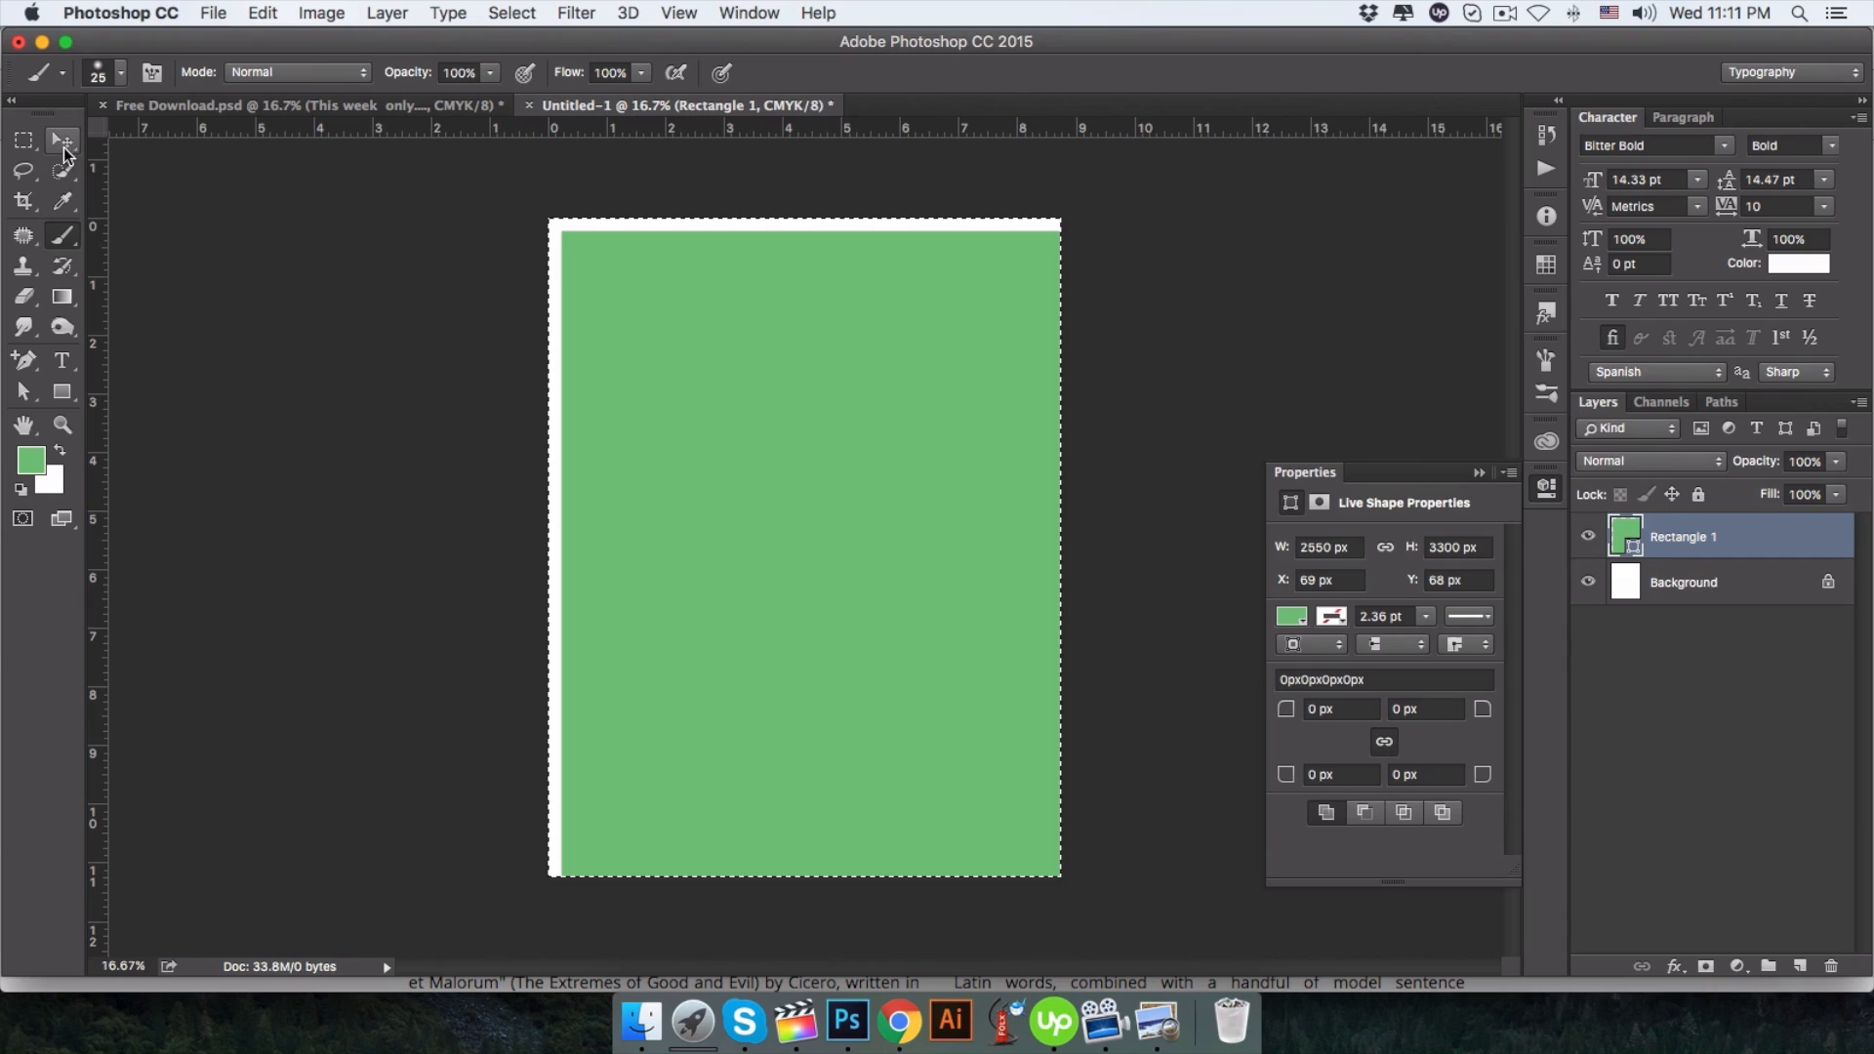
pyautogui.click(60, 142)
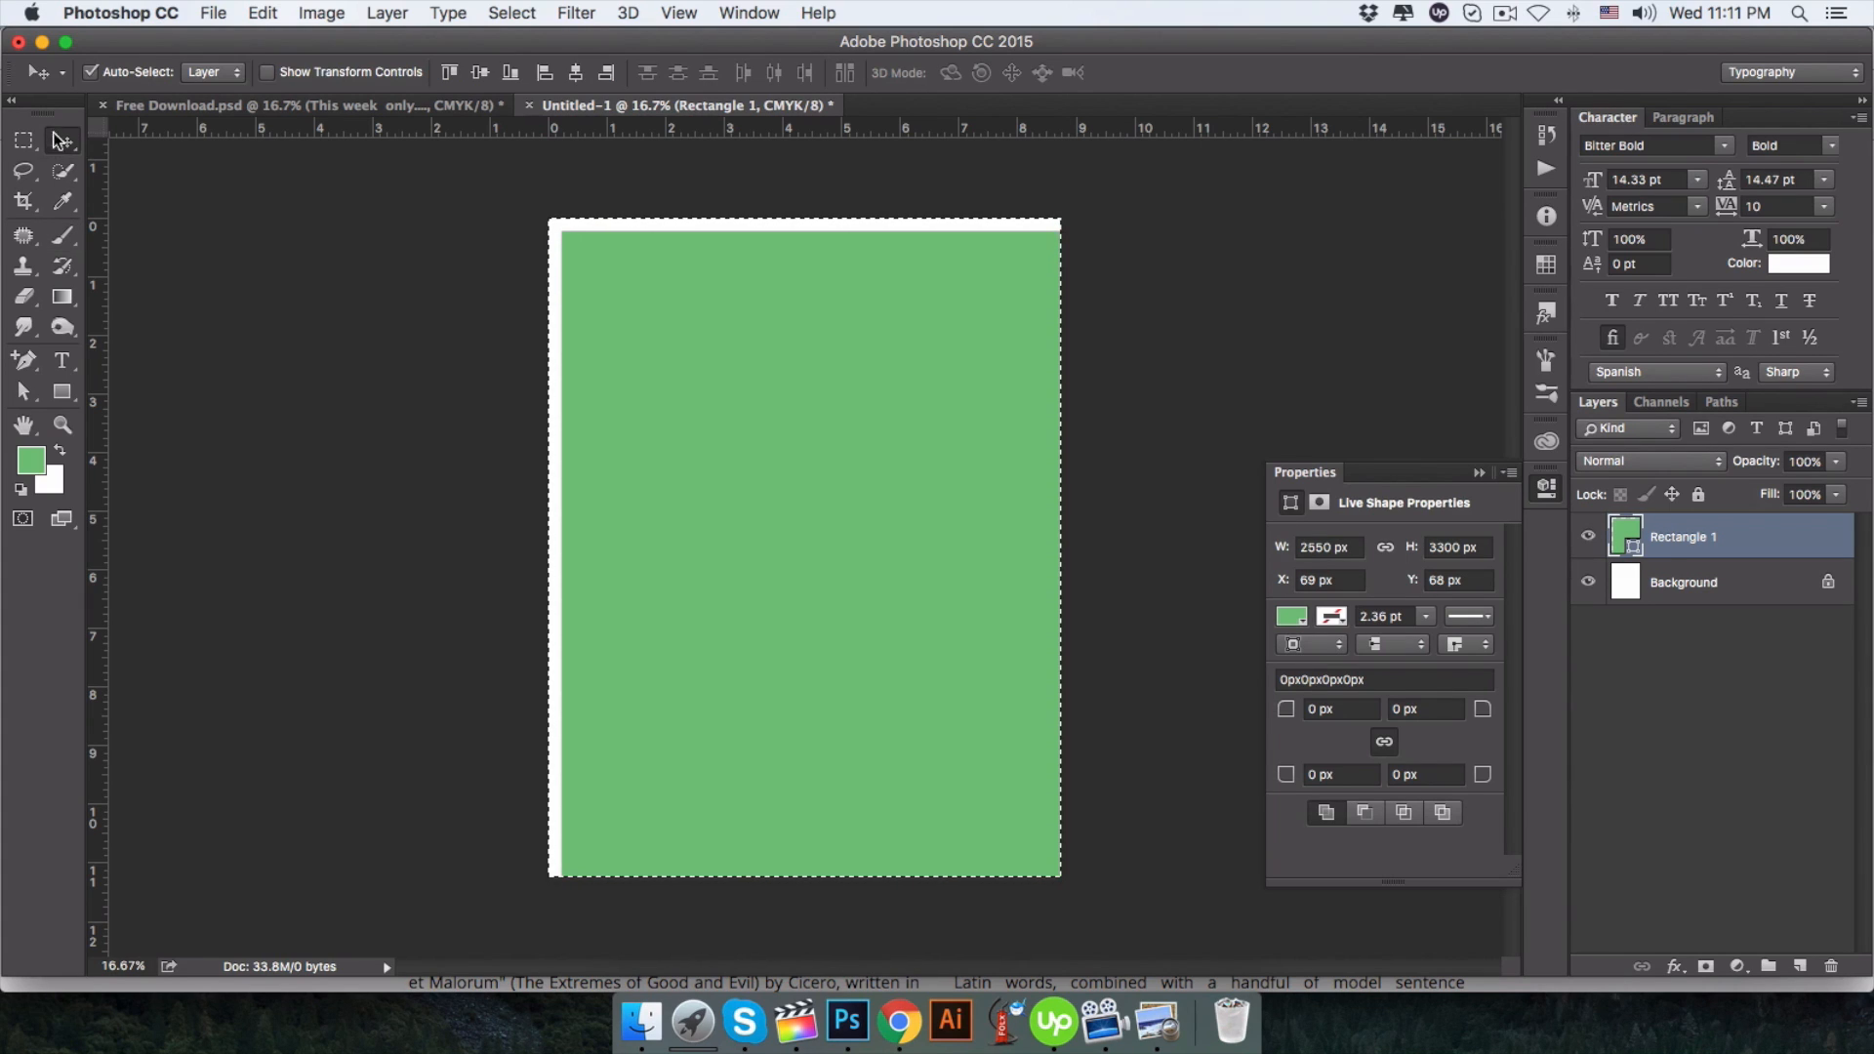
pyautogui.click(577, 74)
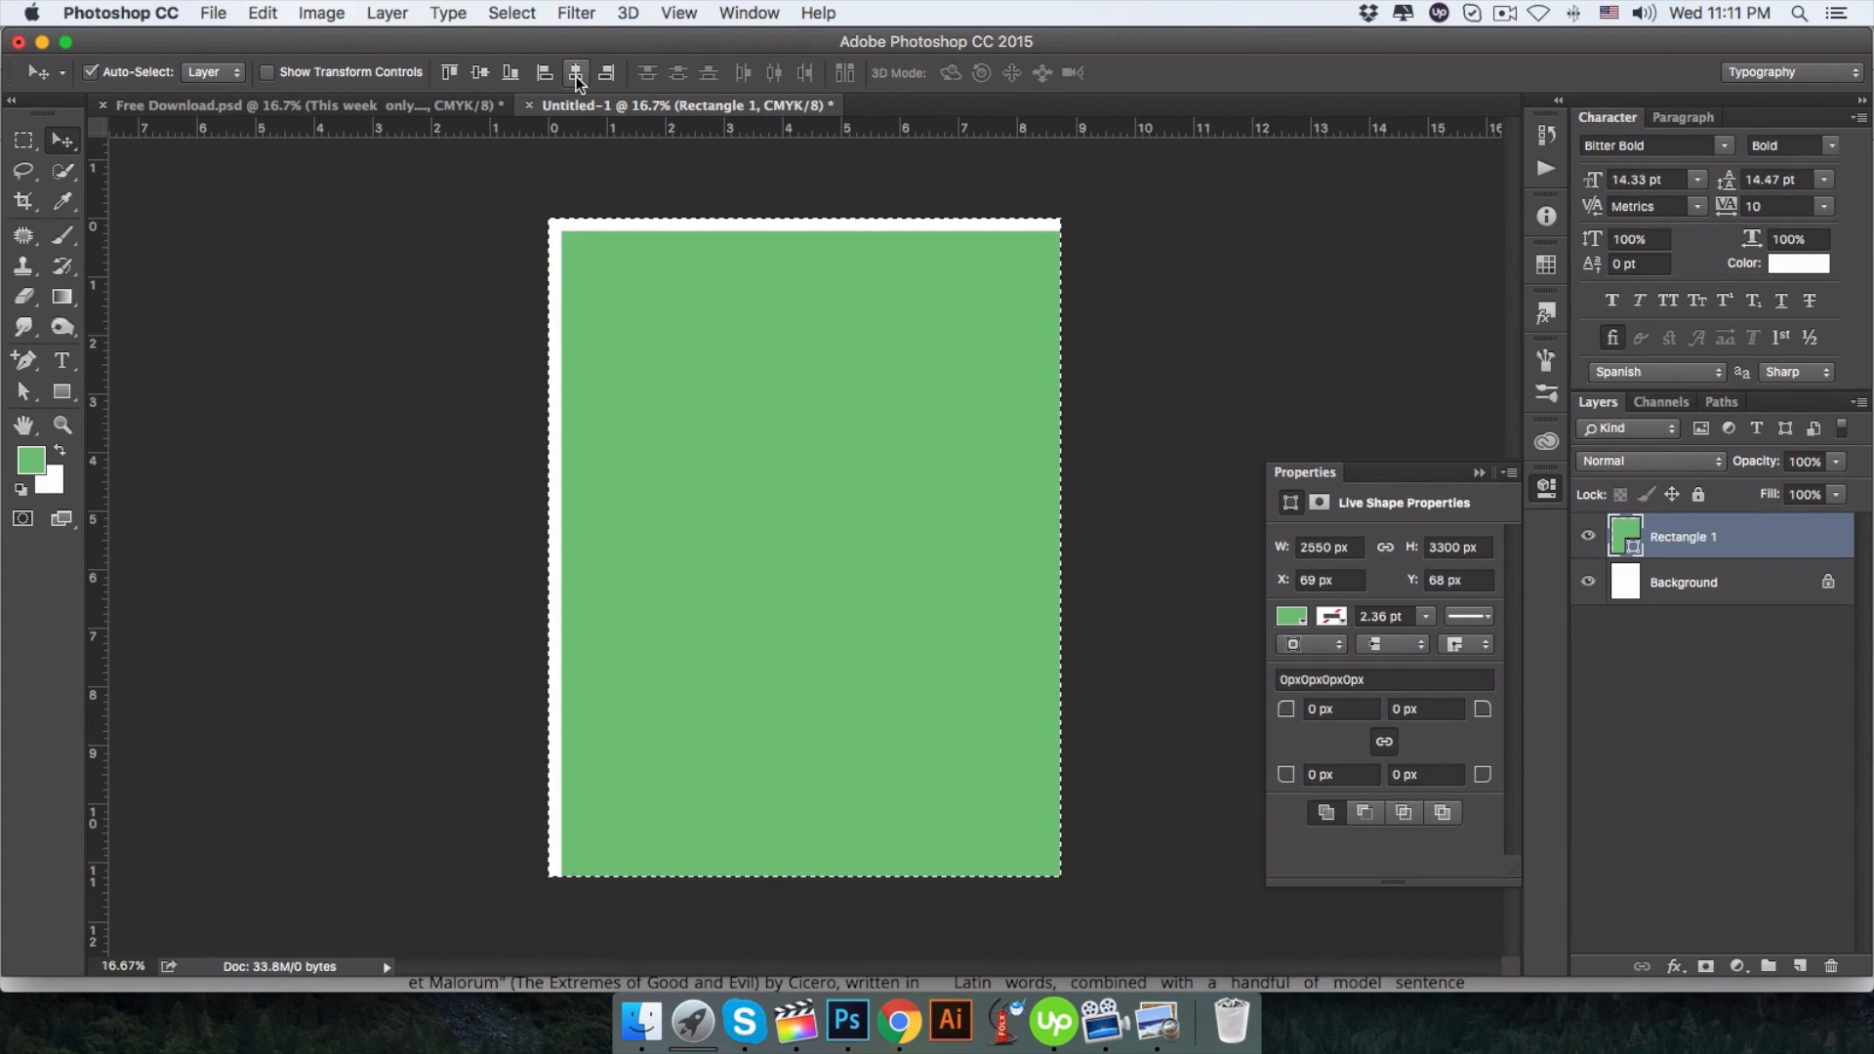
pyautogui.click(480, 76)
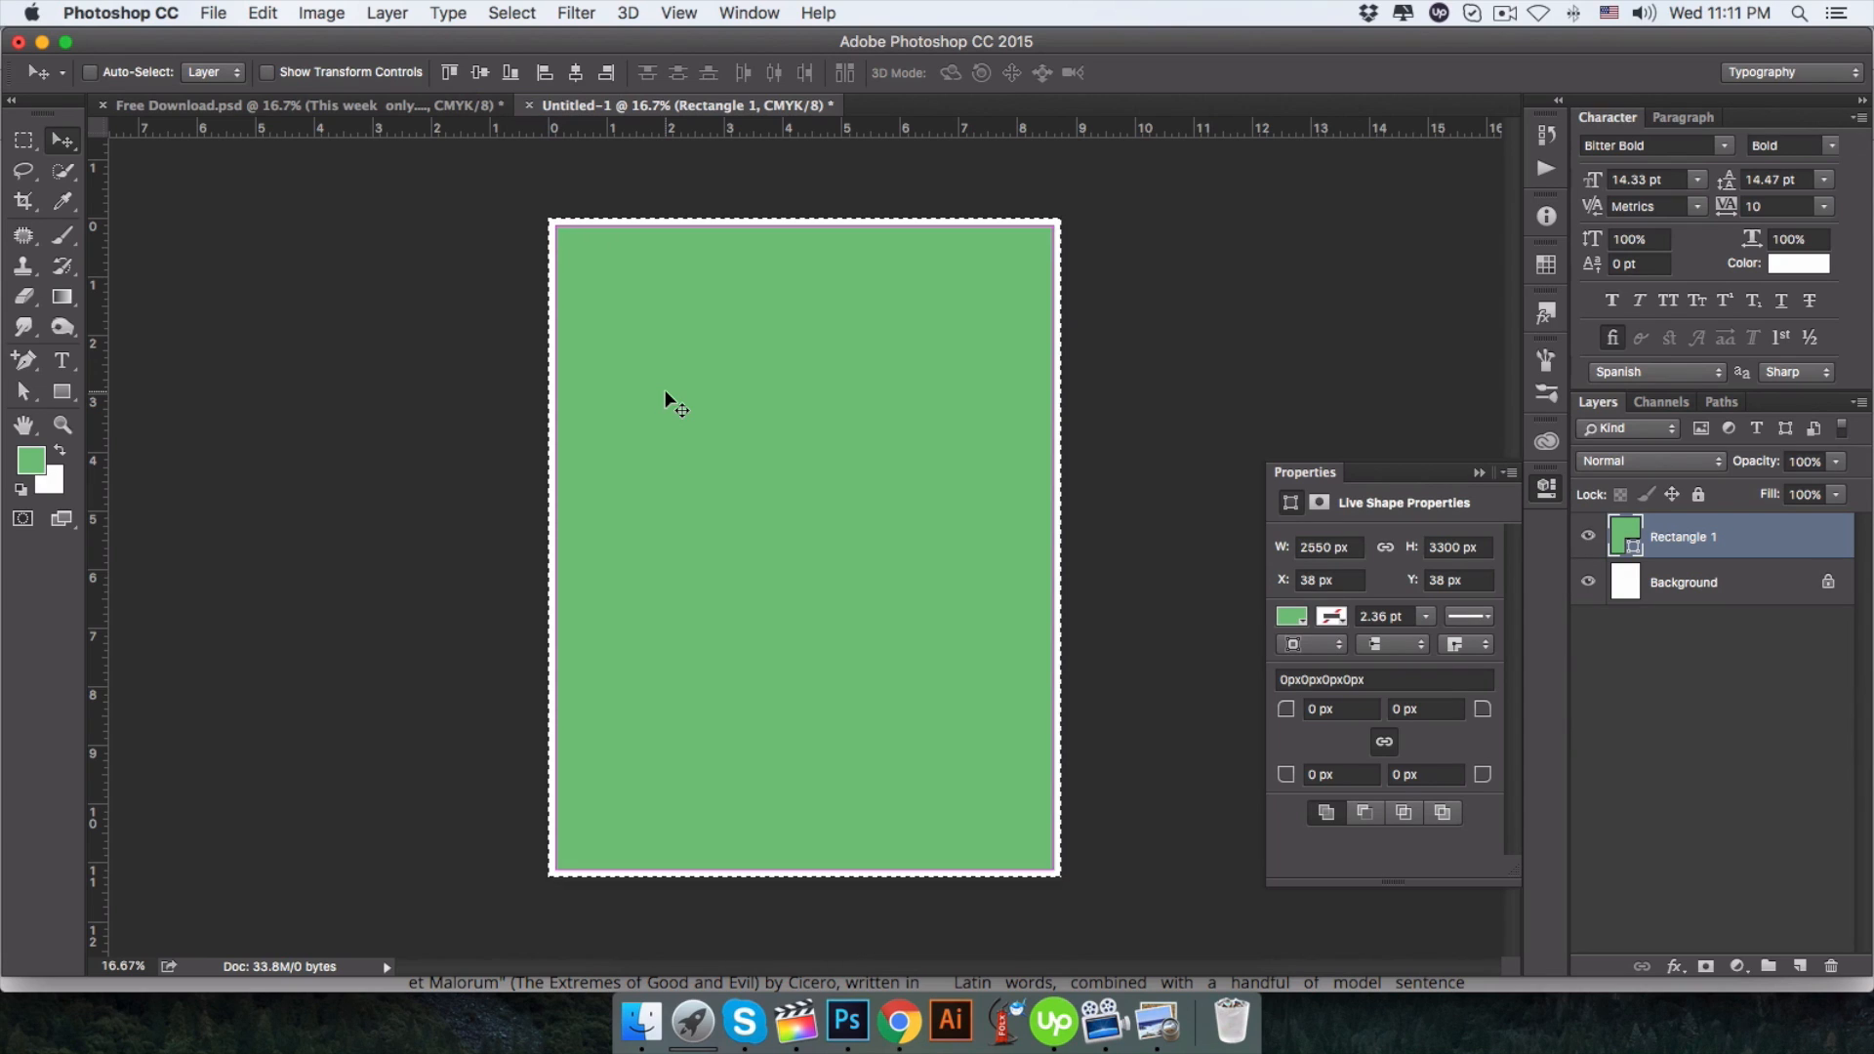
pyautogui.press('super+d')
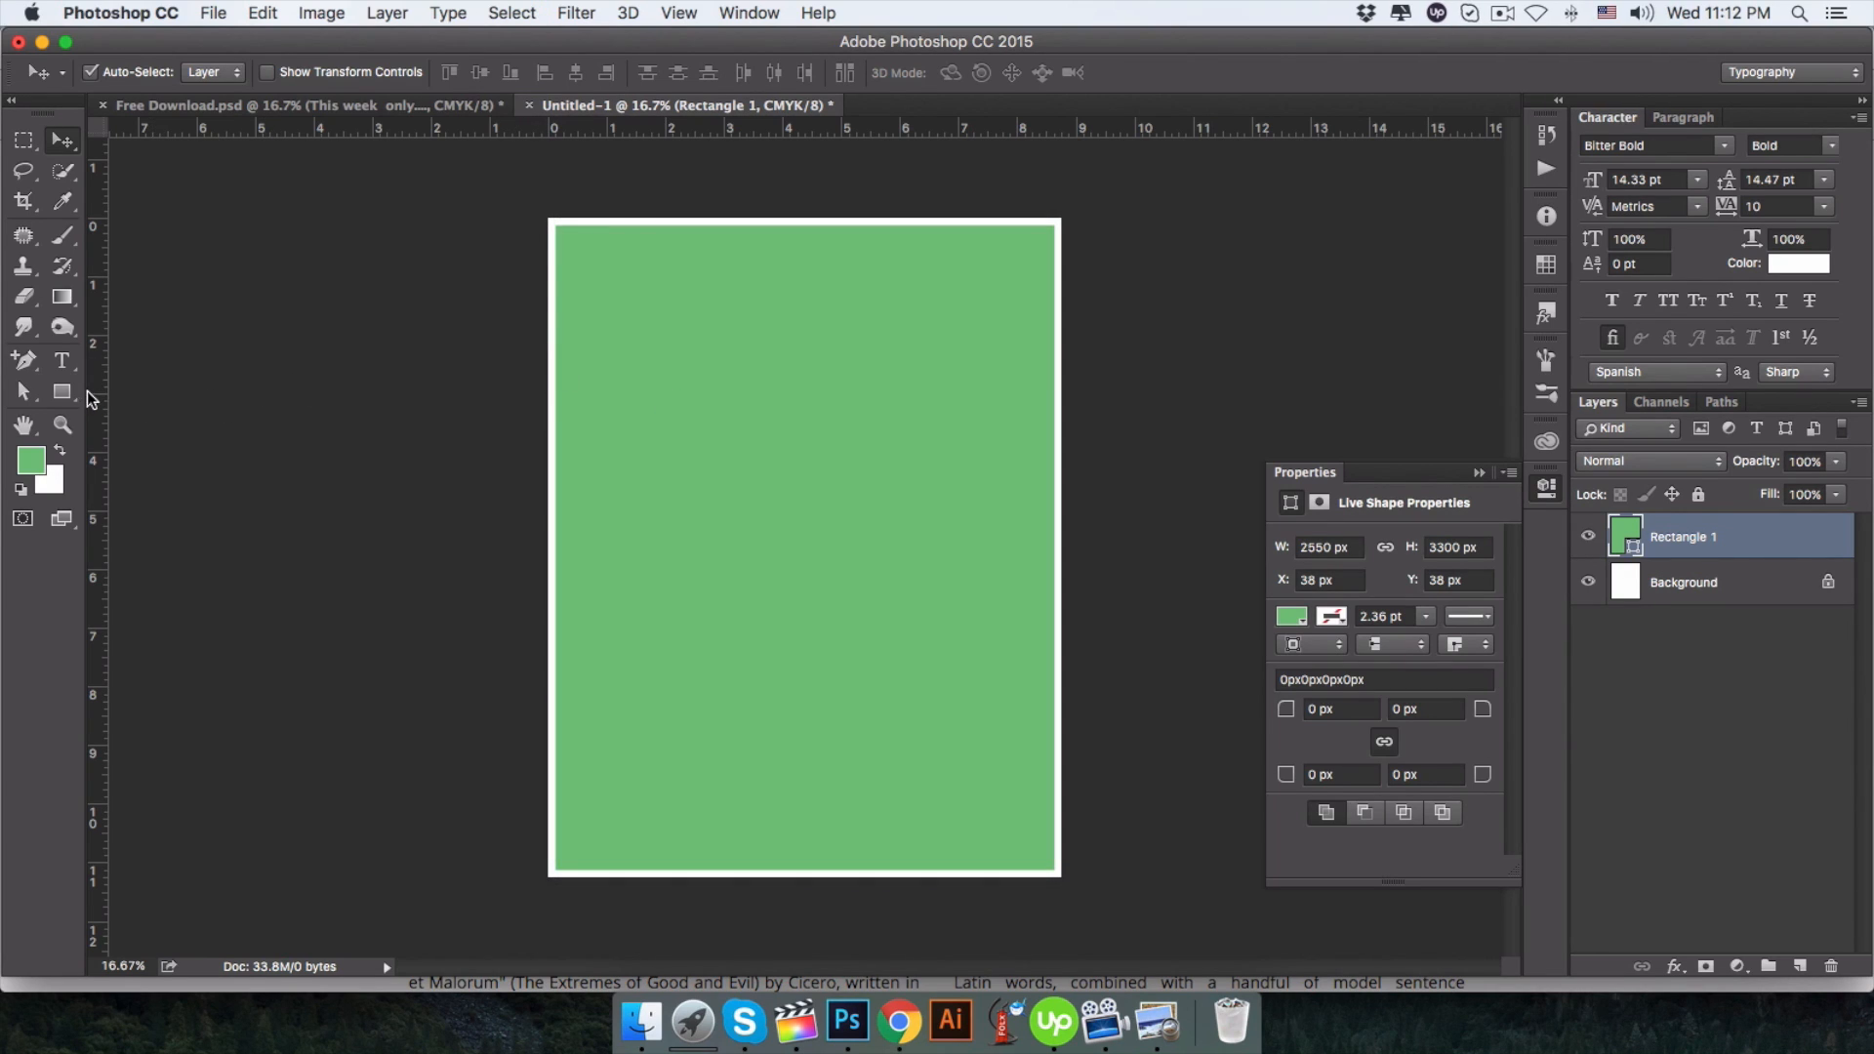
# Place guides along all four edges of the centred 8.5 by 11 in rectangle, and delete the rectangle.
pyautogui.moveTo(91, 398); pyautogui.dragTo(556, 402)
pyautogui.moveTo(732, 129); pyautogui.dragTo(734, 225)
pyautogui.moveTo(95, 381); pyautogui.dragTo(1053, 438)
pyautogui.moveTo(899, 128); pyautogui.dragTo(873, 866)
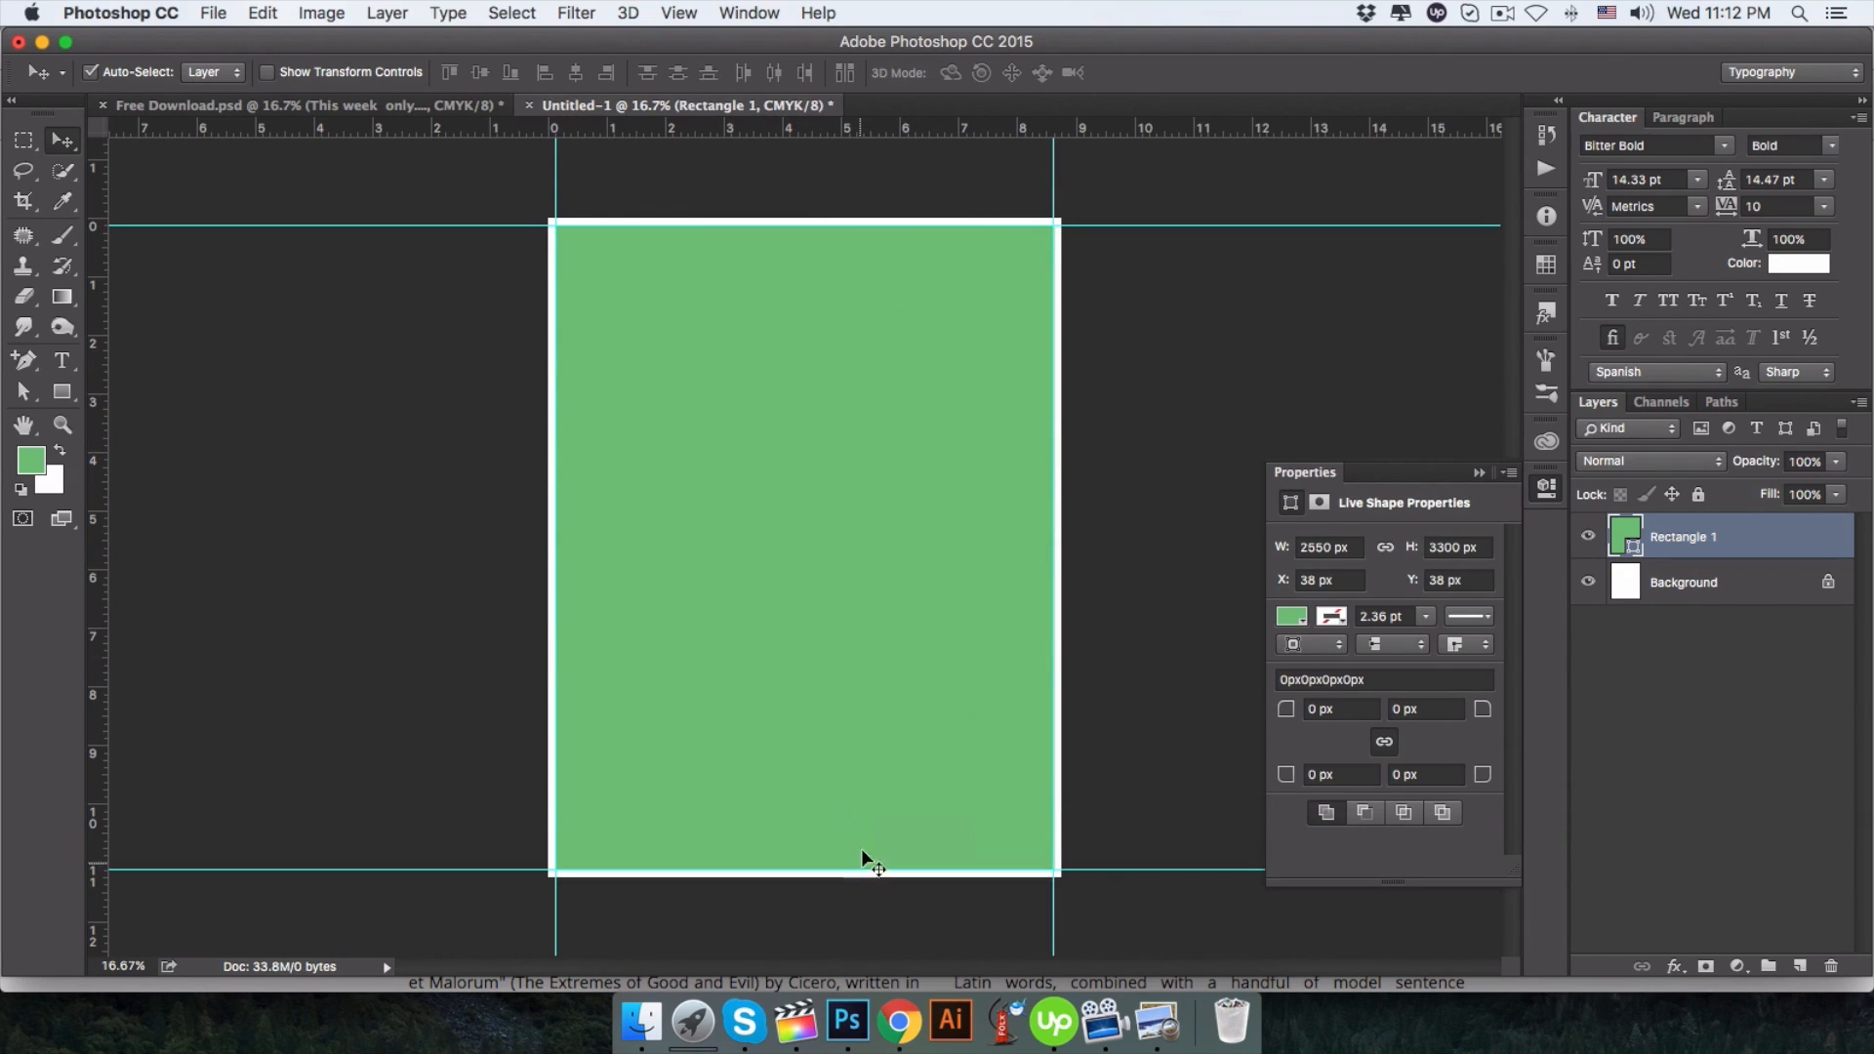
pyautogui.press('Delete')
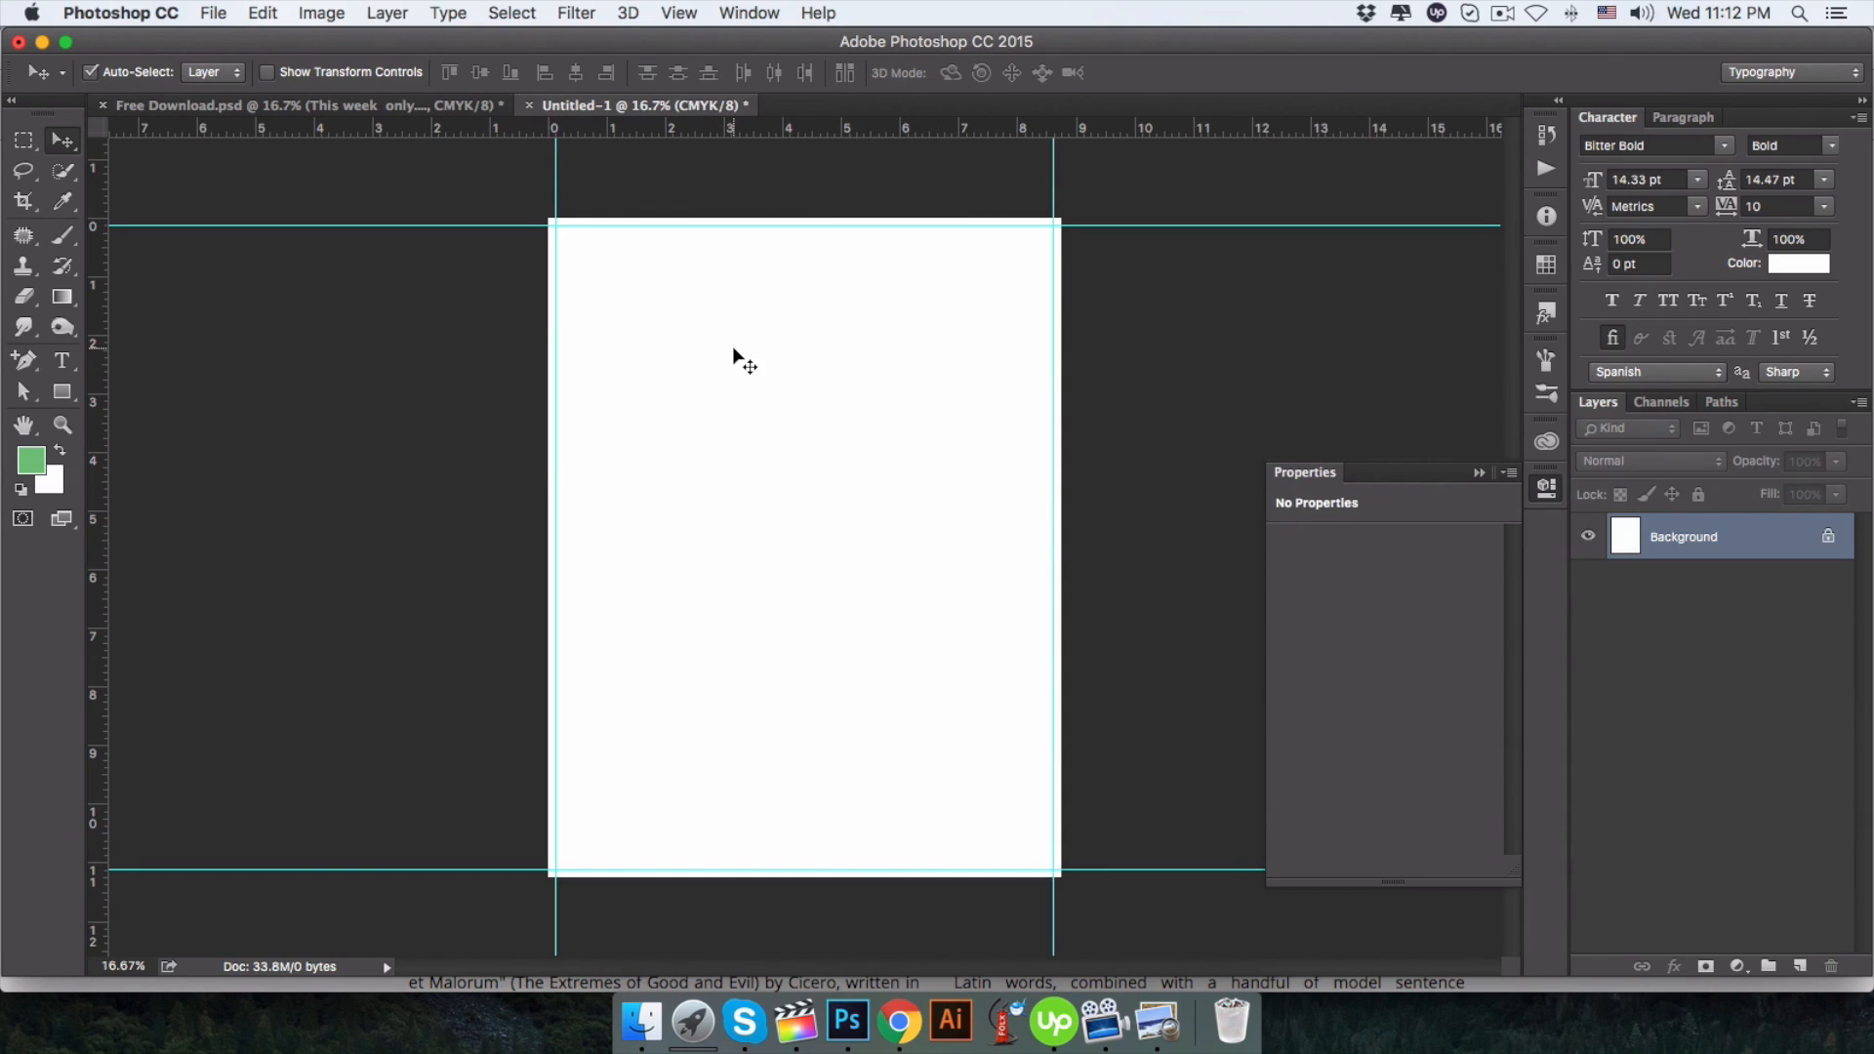
# Draw a rectangle 8 in wide and 10.5 in high on the page.
pyautogui.click(447, 108)
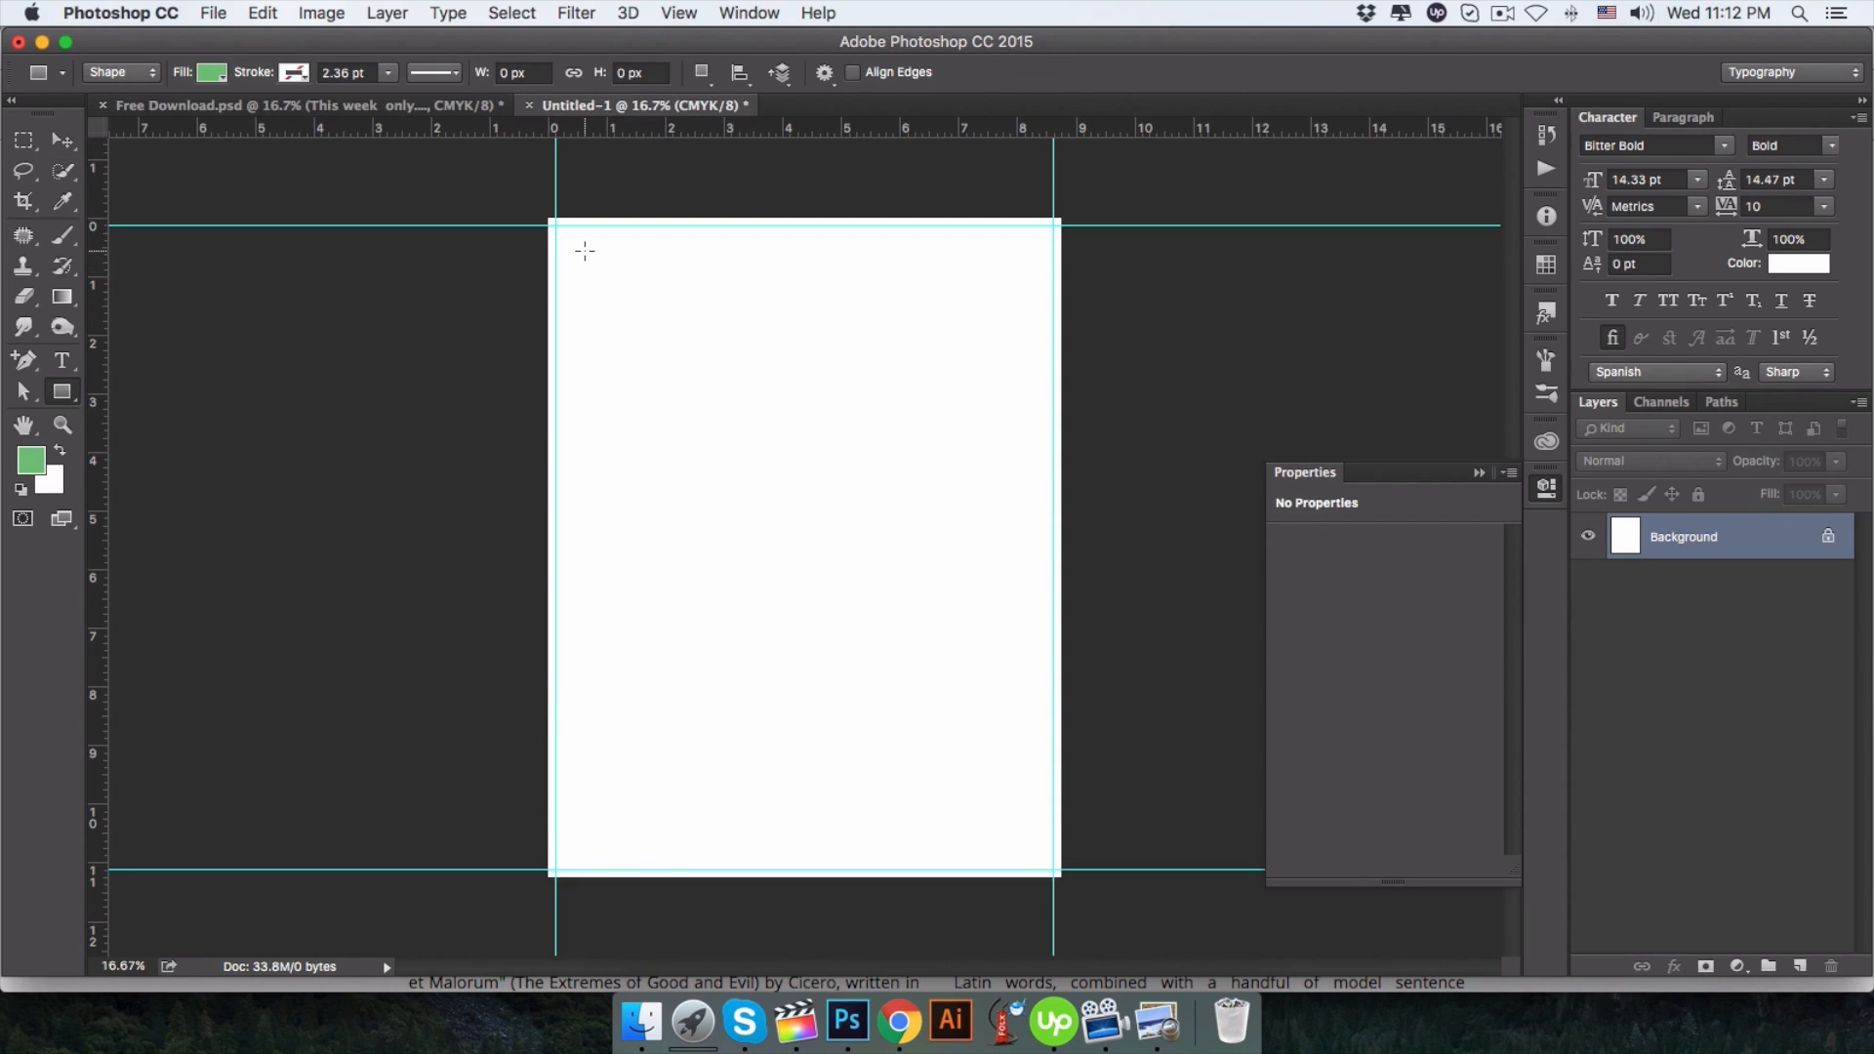
pyautogui.click(584, 250)
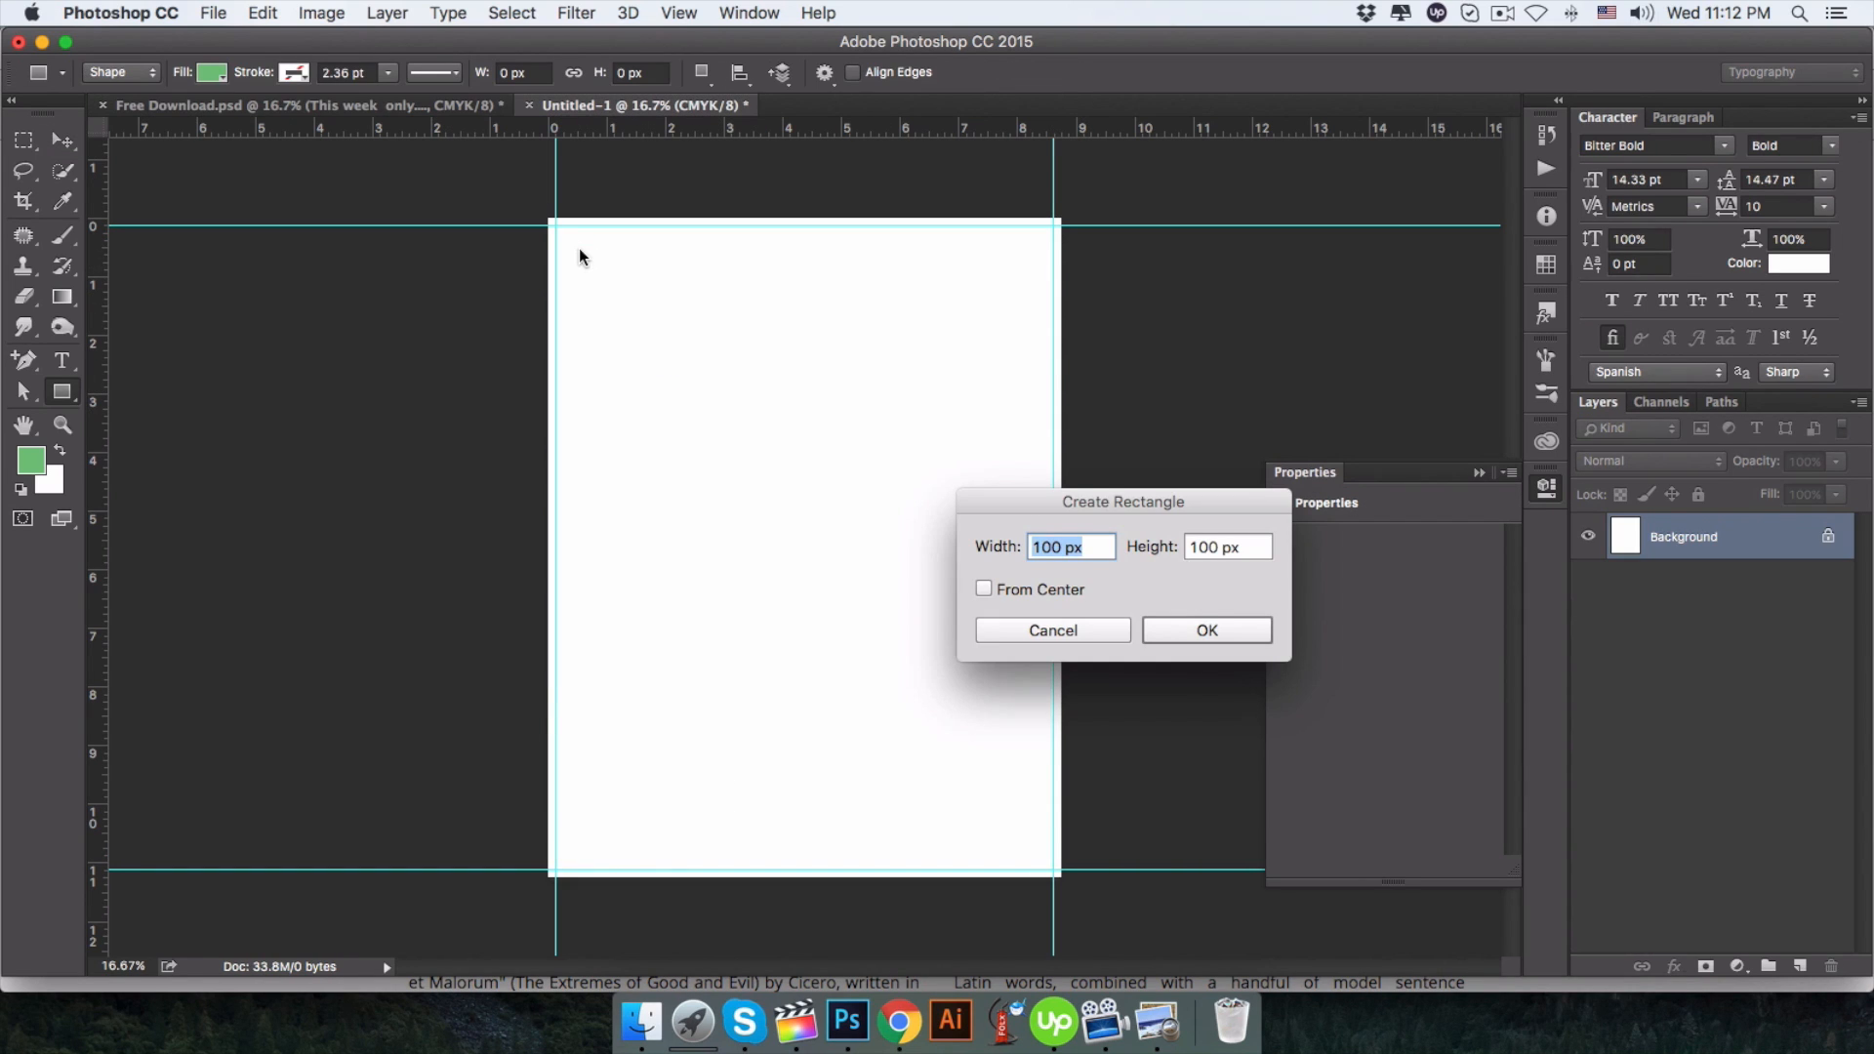
pyautogui.write('8 in')
pyautogui.press('Tab')
pyautogui.write('1')
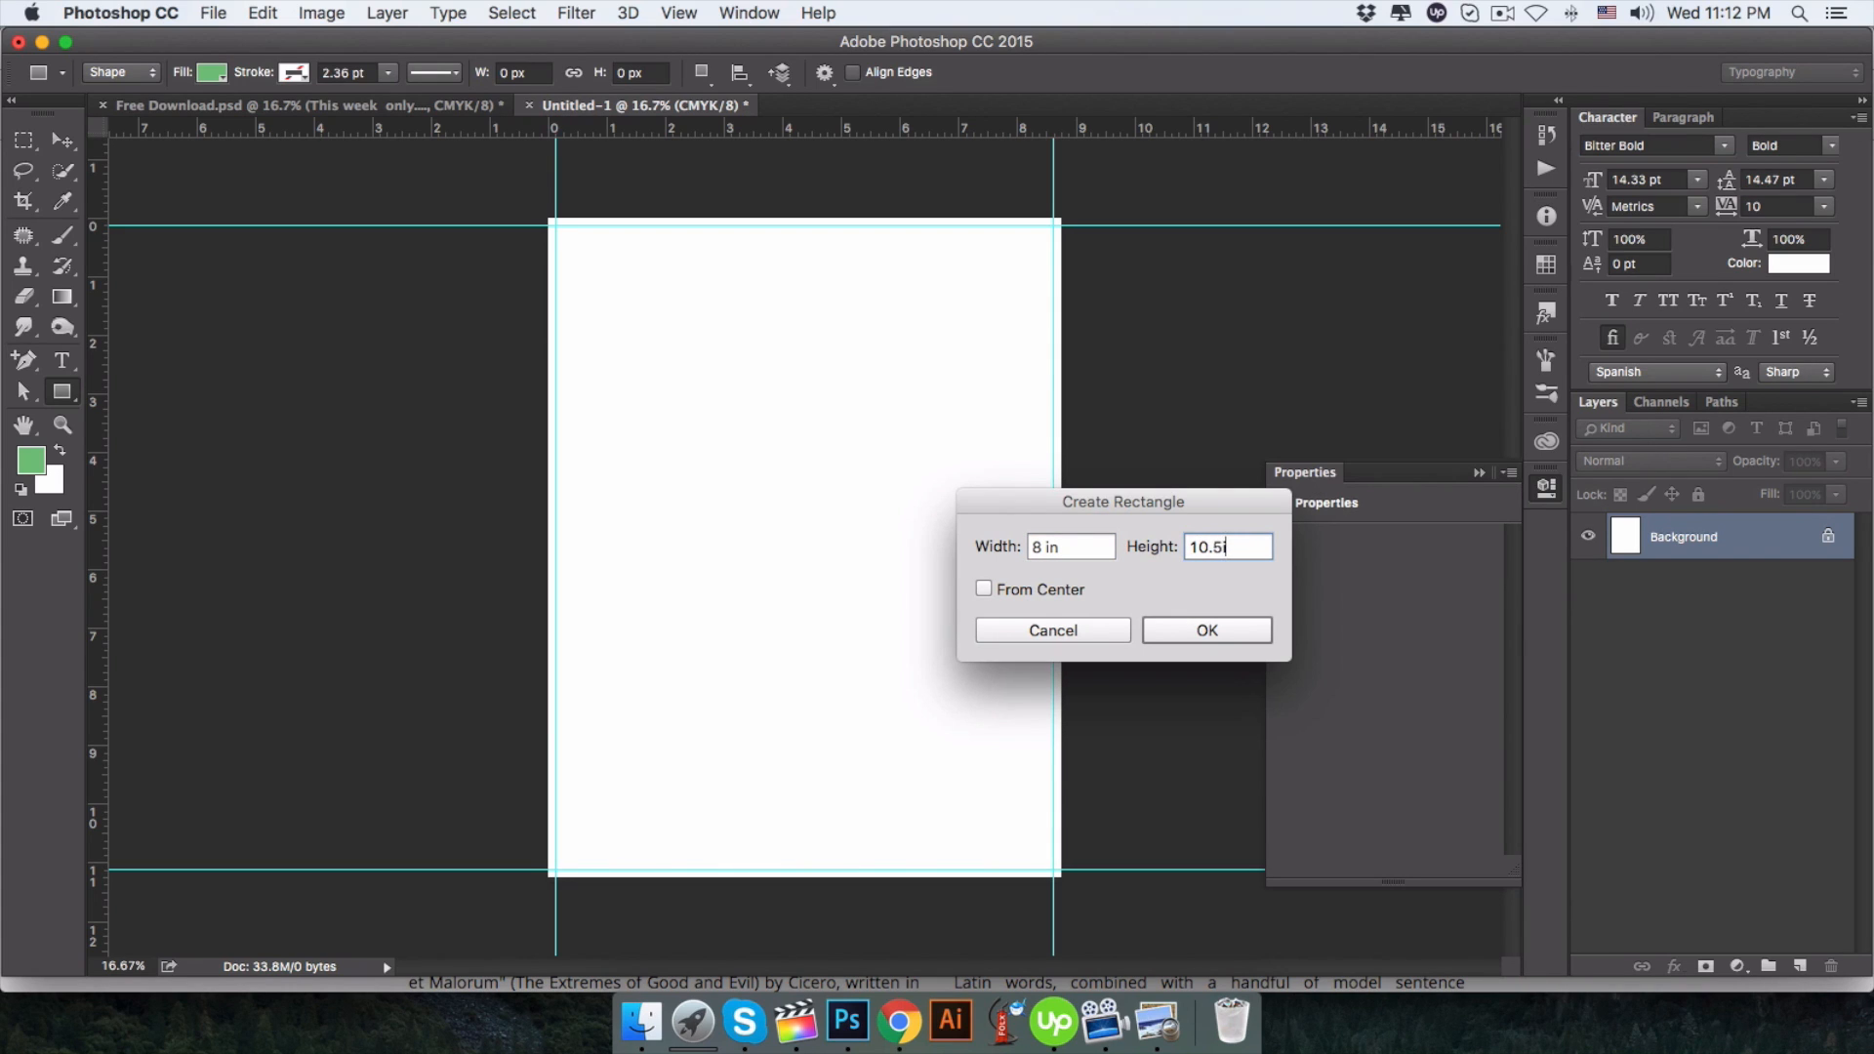
pyautogui.click(1227, 635)
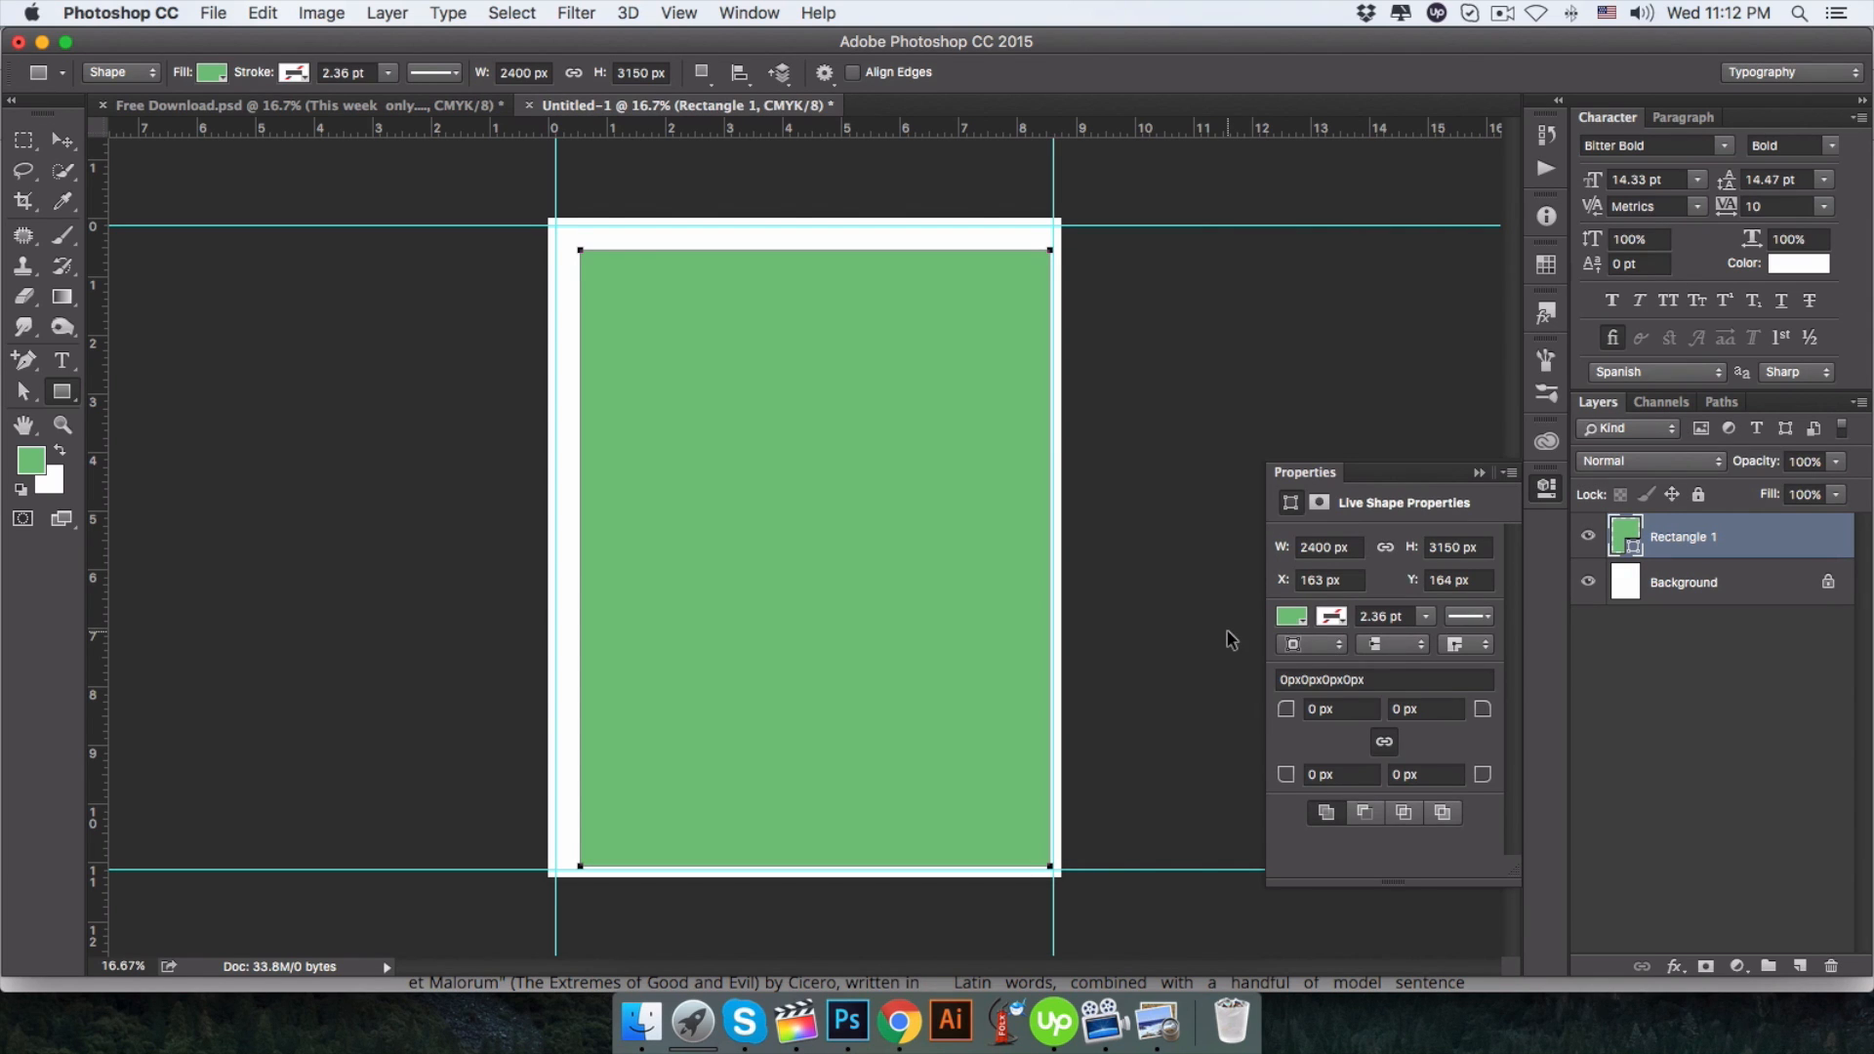
# Centre the 8 by 10.5 in rectangle on the canvas, and clear the selection.
pyautogui.press('super+a')
pyautogui.press('v')
pyautogui.moveTo(657, 272); pyautogui.dragTo(710, 240)
pyautogui.press('super+d')
# Place inner margin guides along the edges of the smaller rectangle, and delete the rectangle.
pyautogui.moveTo(99, 342); pyautogui.dragTo(571, 349)
pyautogui.moveTo(98, 449); pyautogui.dragTo(1040, 439)
pyautogui.moveTo(835, 127); pyautogui.dragTo(835, 847)
pyautogui.press('Delete')
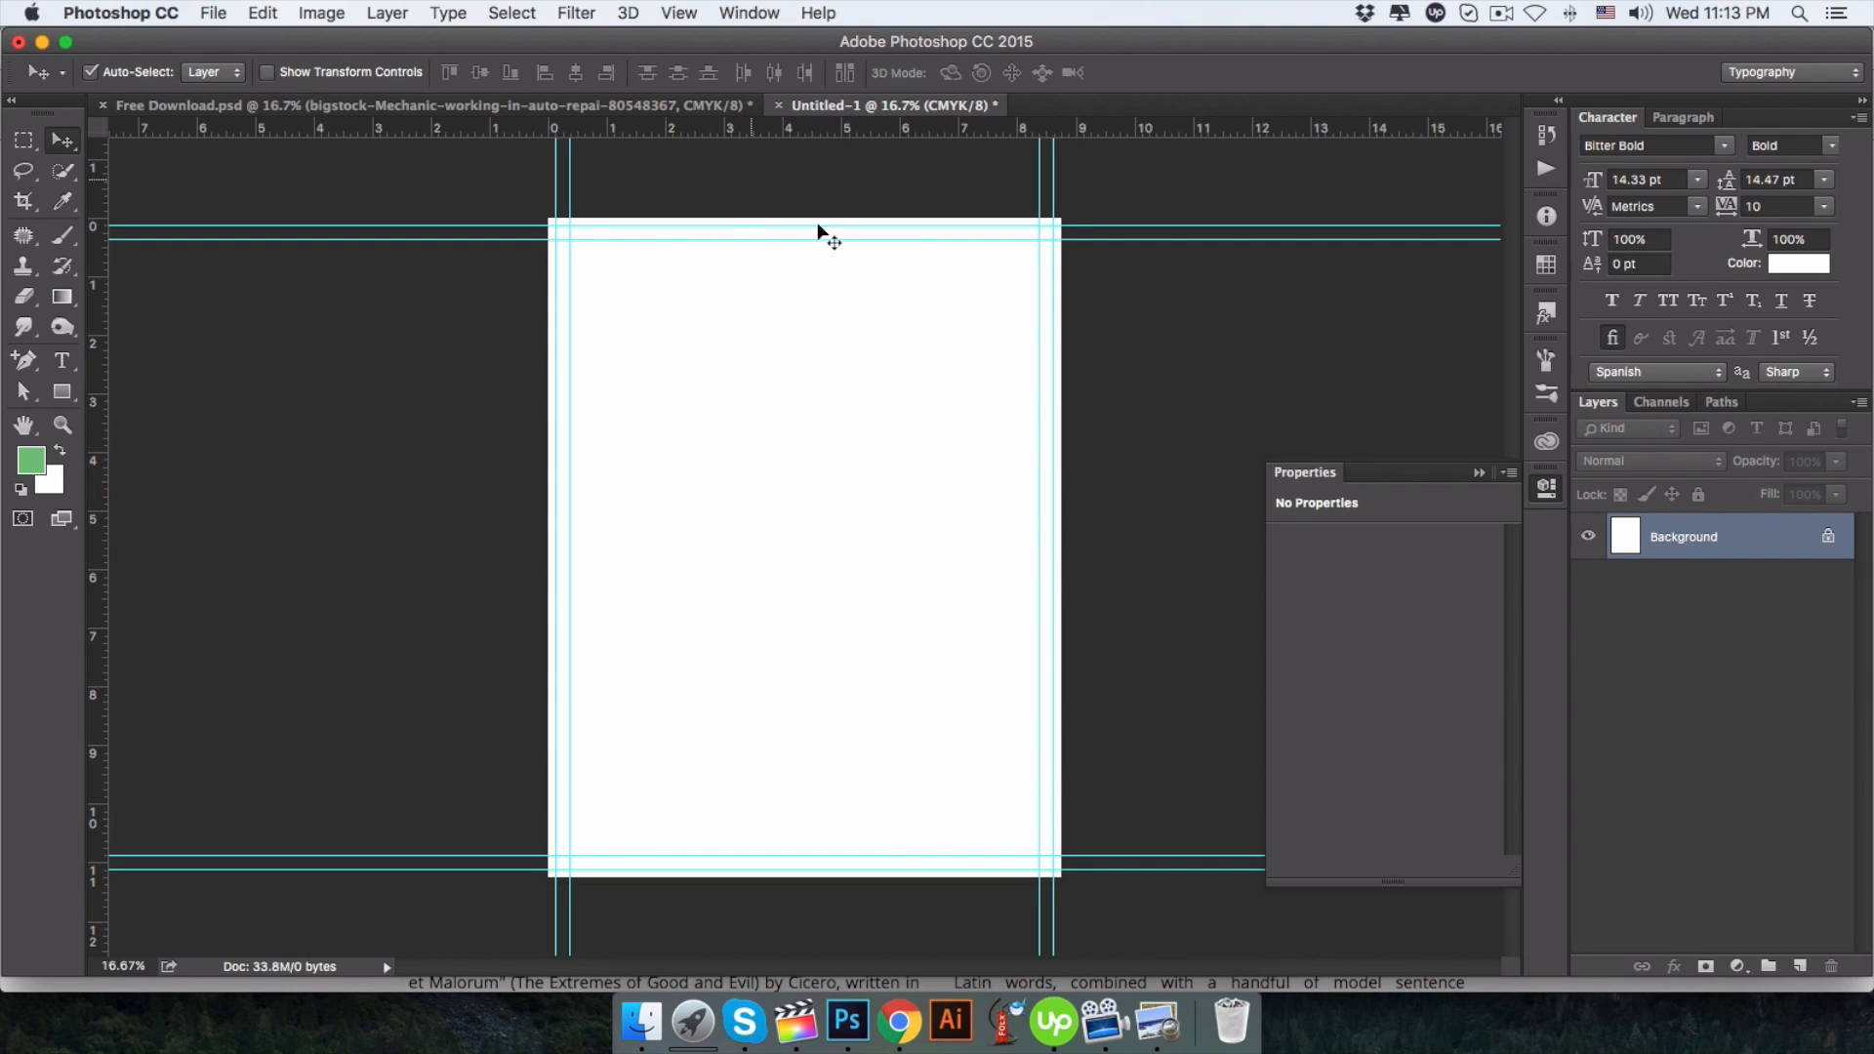
# Place bigstock-Mechanic-working-in-auto-repai-80548367.jpg from the Stock Photos folder in Finder onto the blank Untitled-1 page.
pyautogui.click(669, 96)
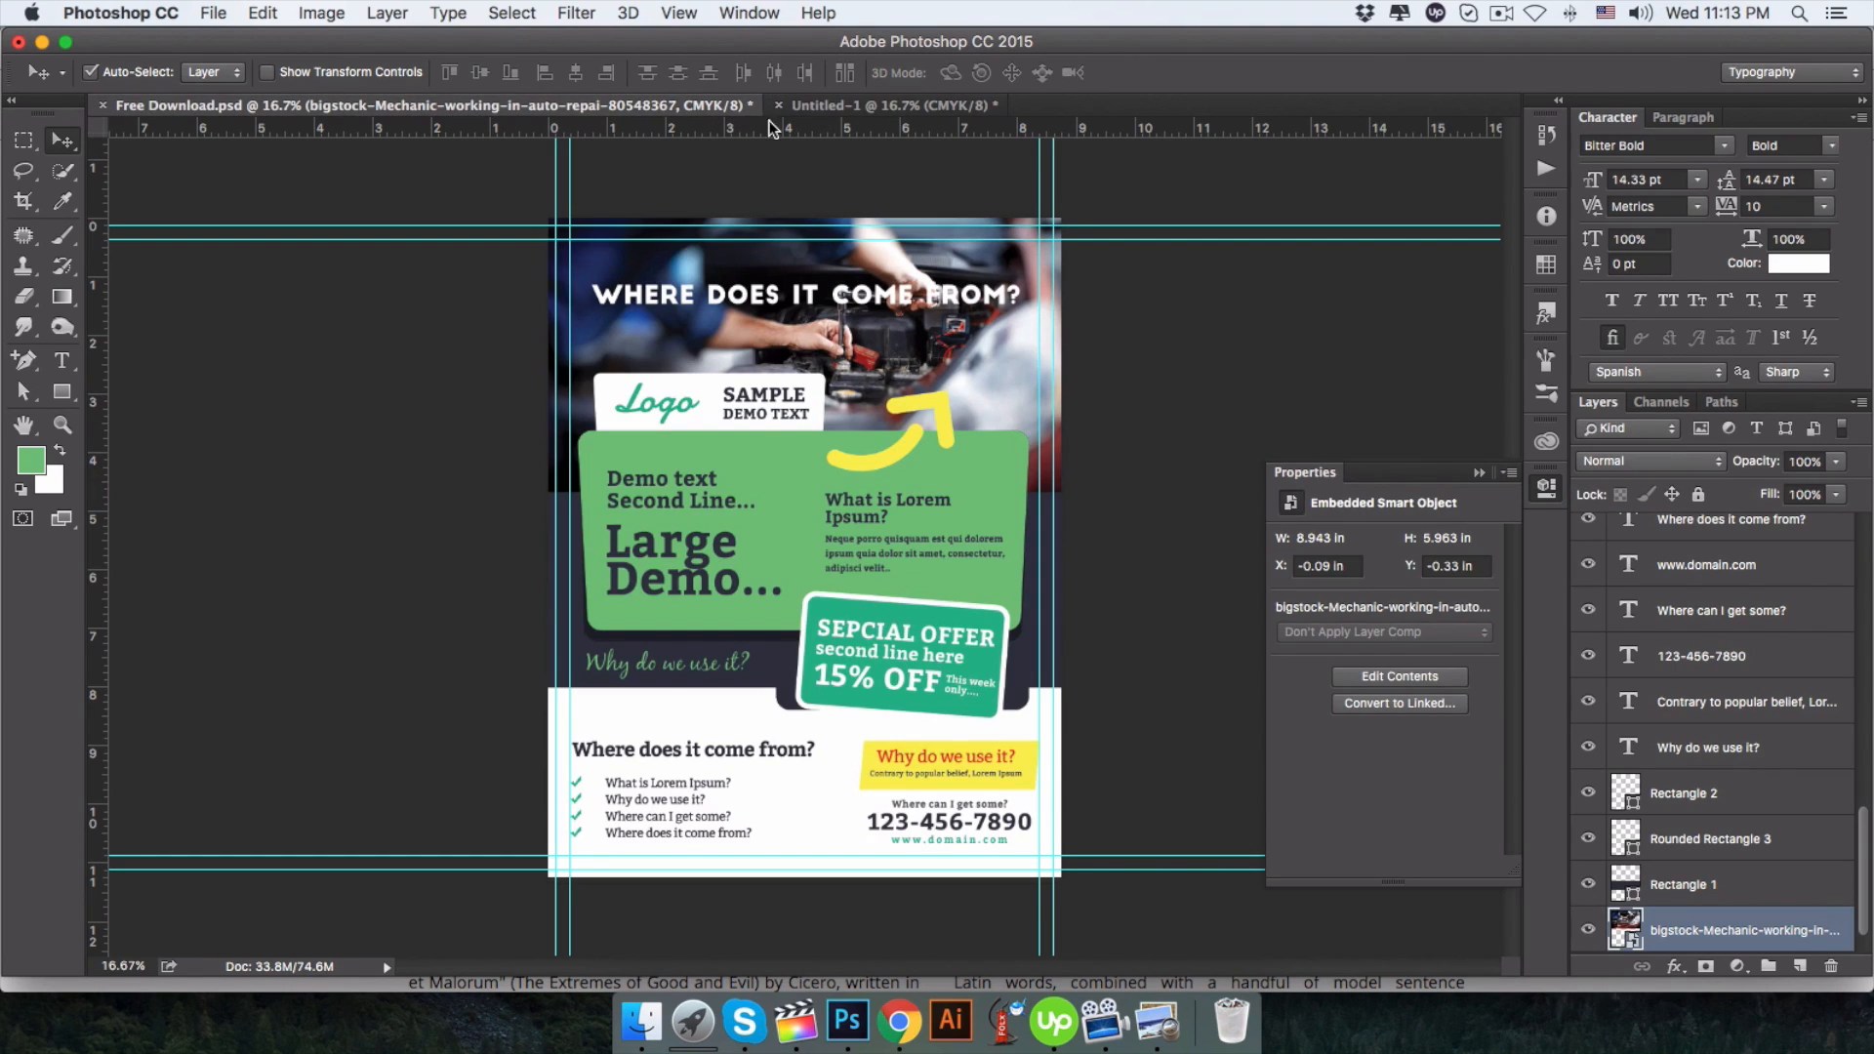
pyautogui.click(814, 107)
pyautogui.click(642, 1020)
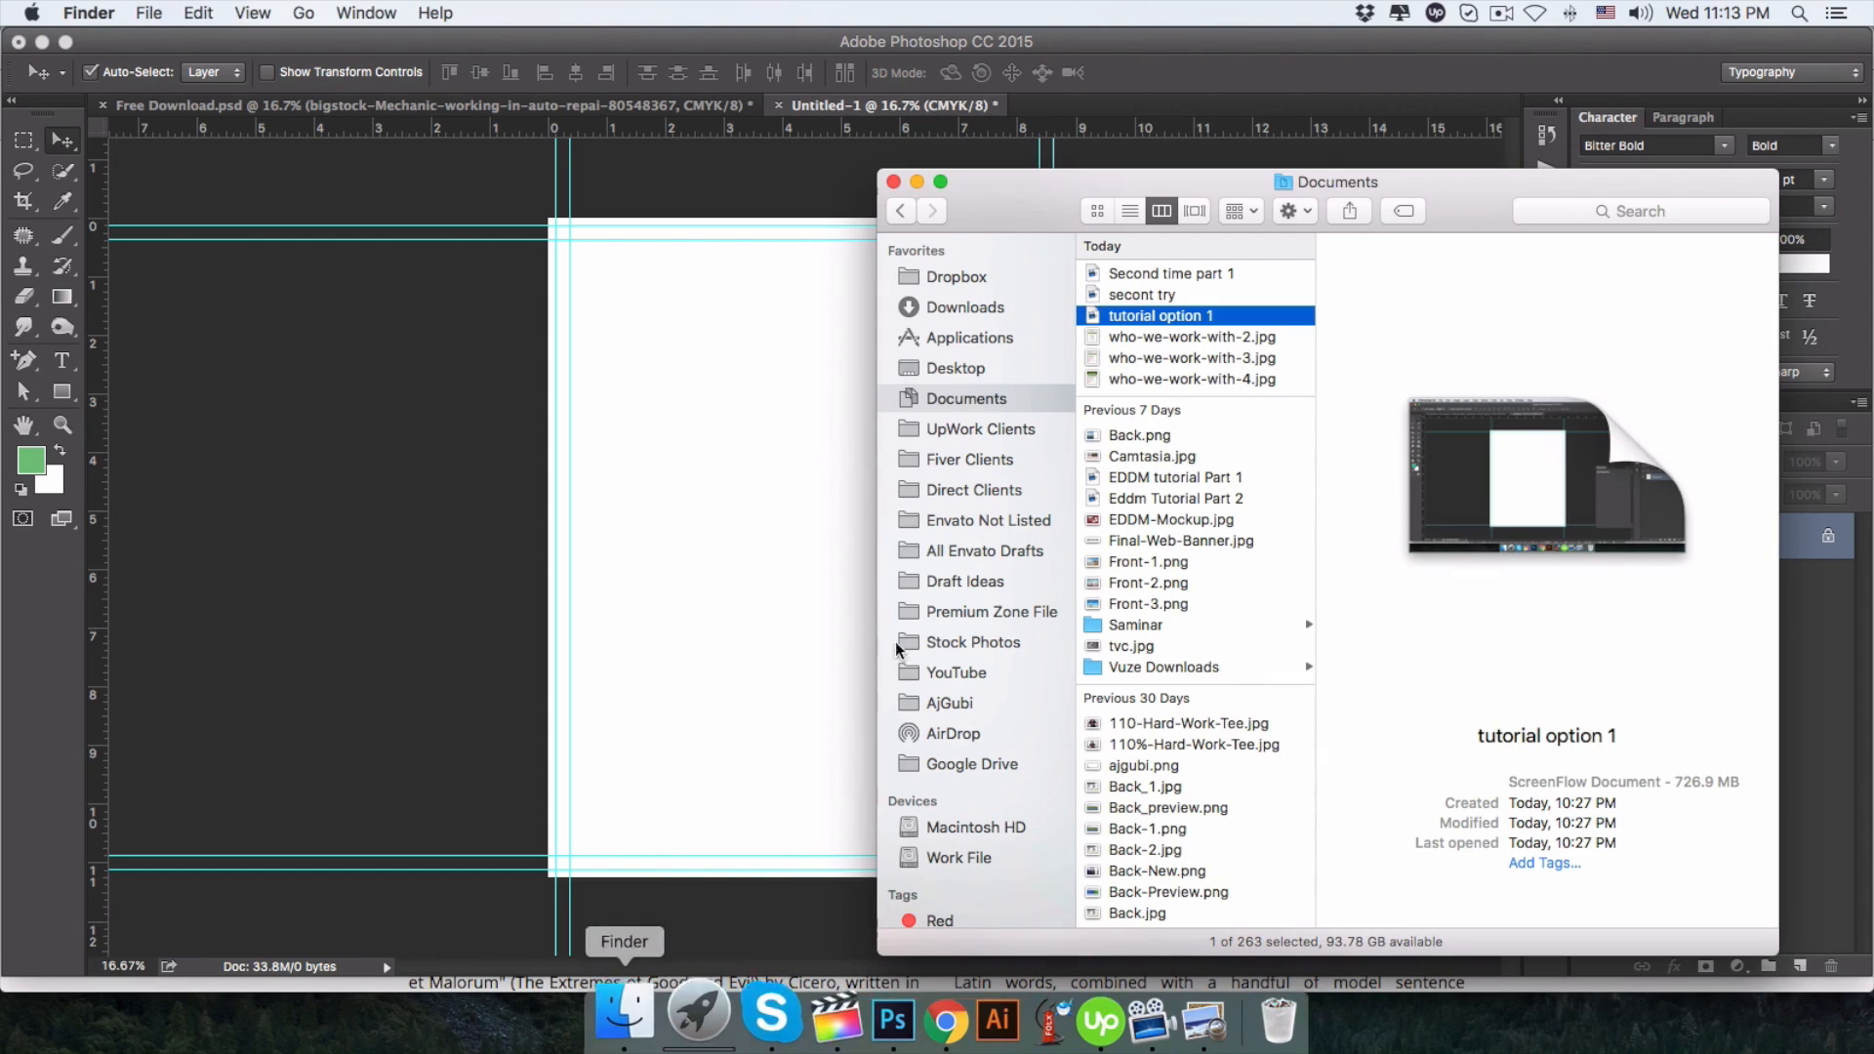
pyautogui.click(998, 643)
pyautogui.click(1208, 477)
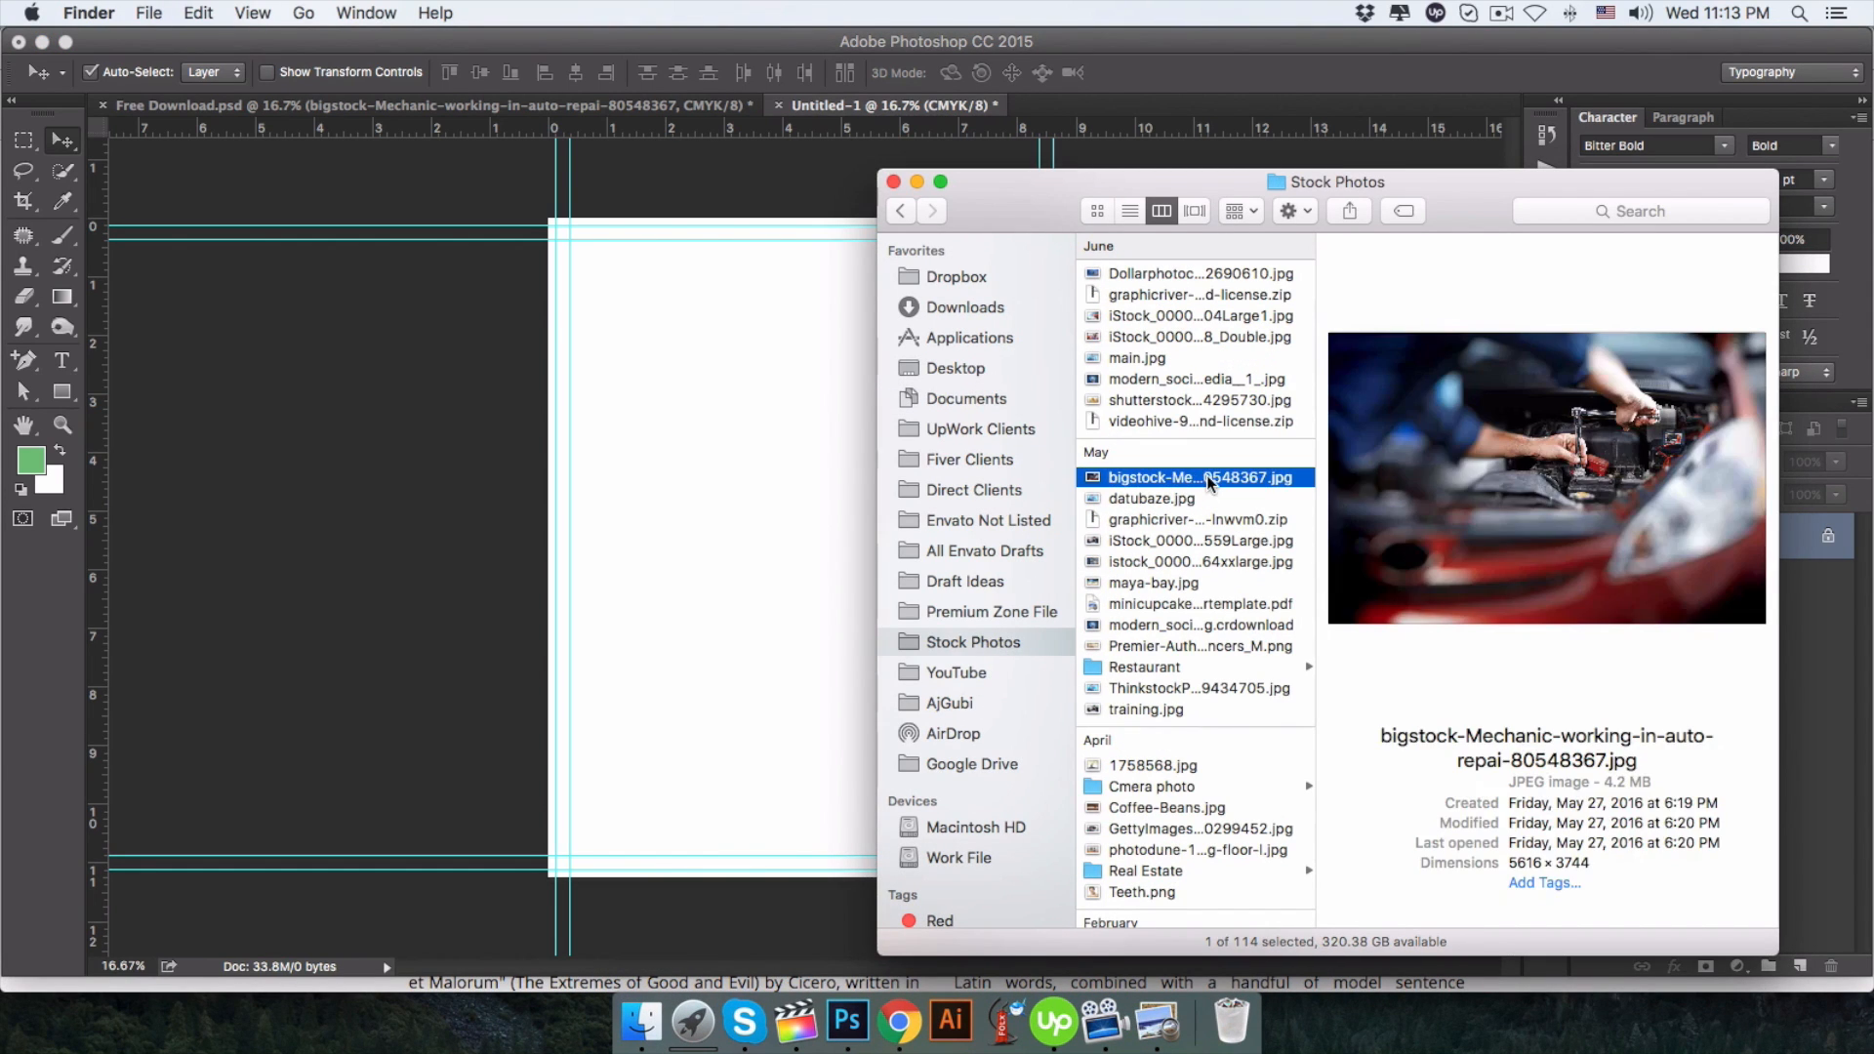
pyautogui.moveTo(1209, 477); pyautogui.dragTo(706, 522)
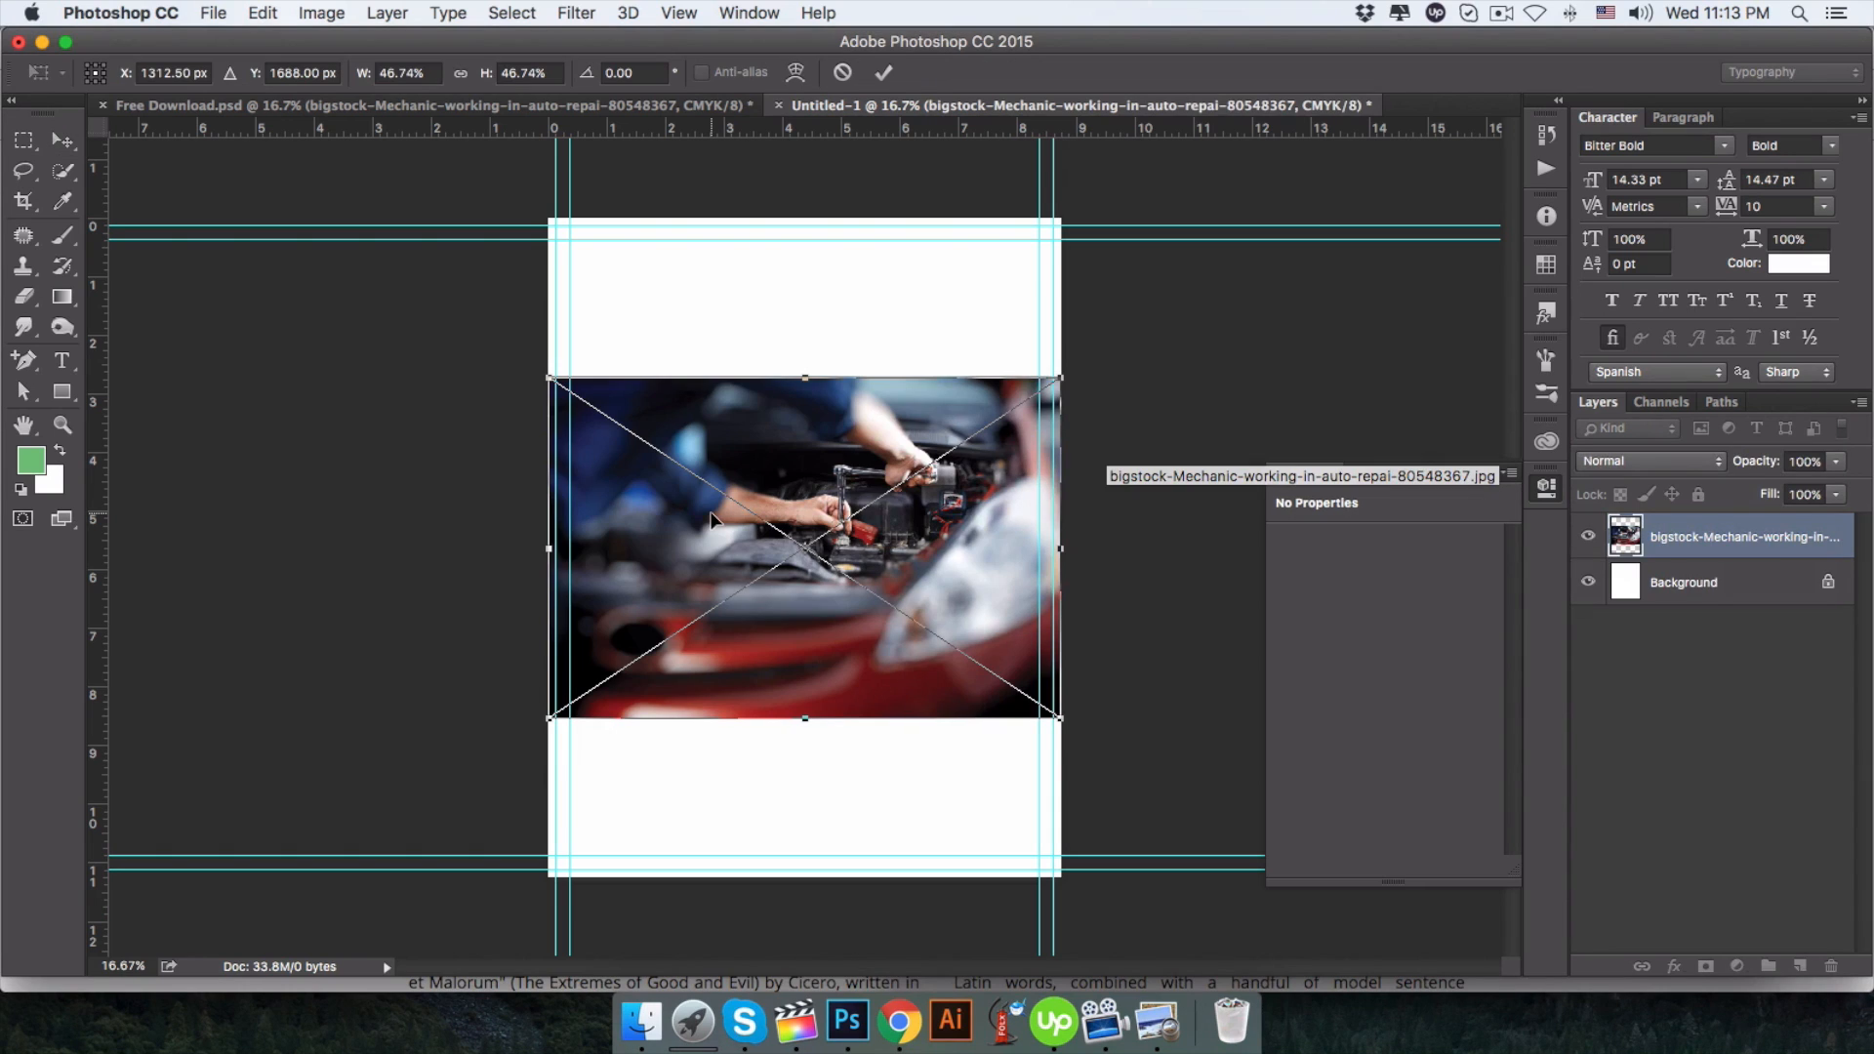
# Move the placed mechanic photo flush with the page's top edge, commit the placement and delete its layer.
pyautogui.moveTo(867, 465); pyautogui.dragTo(863, 308)
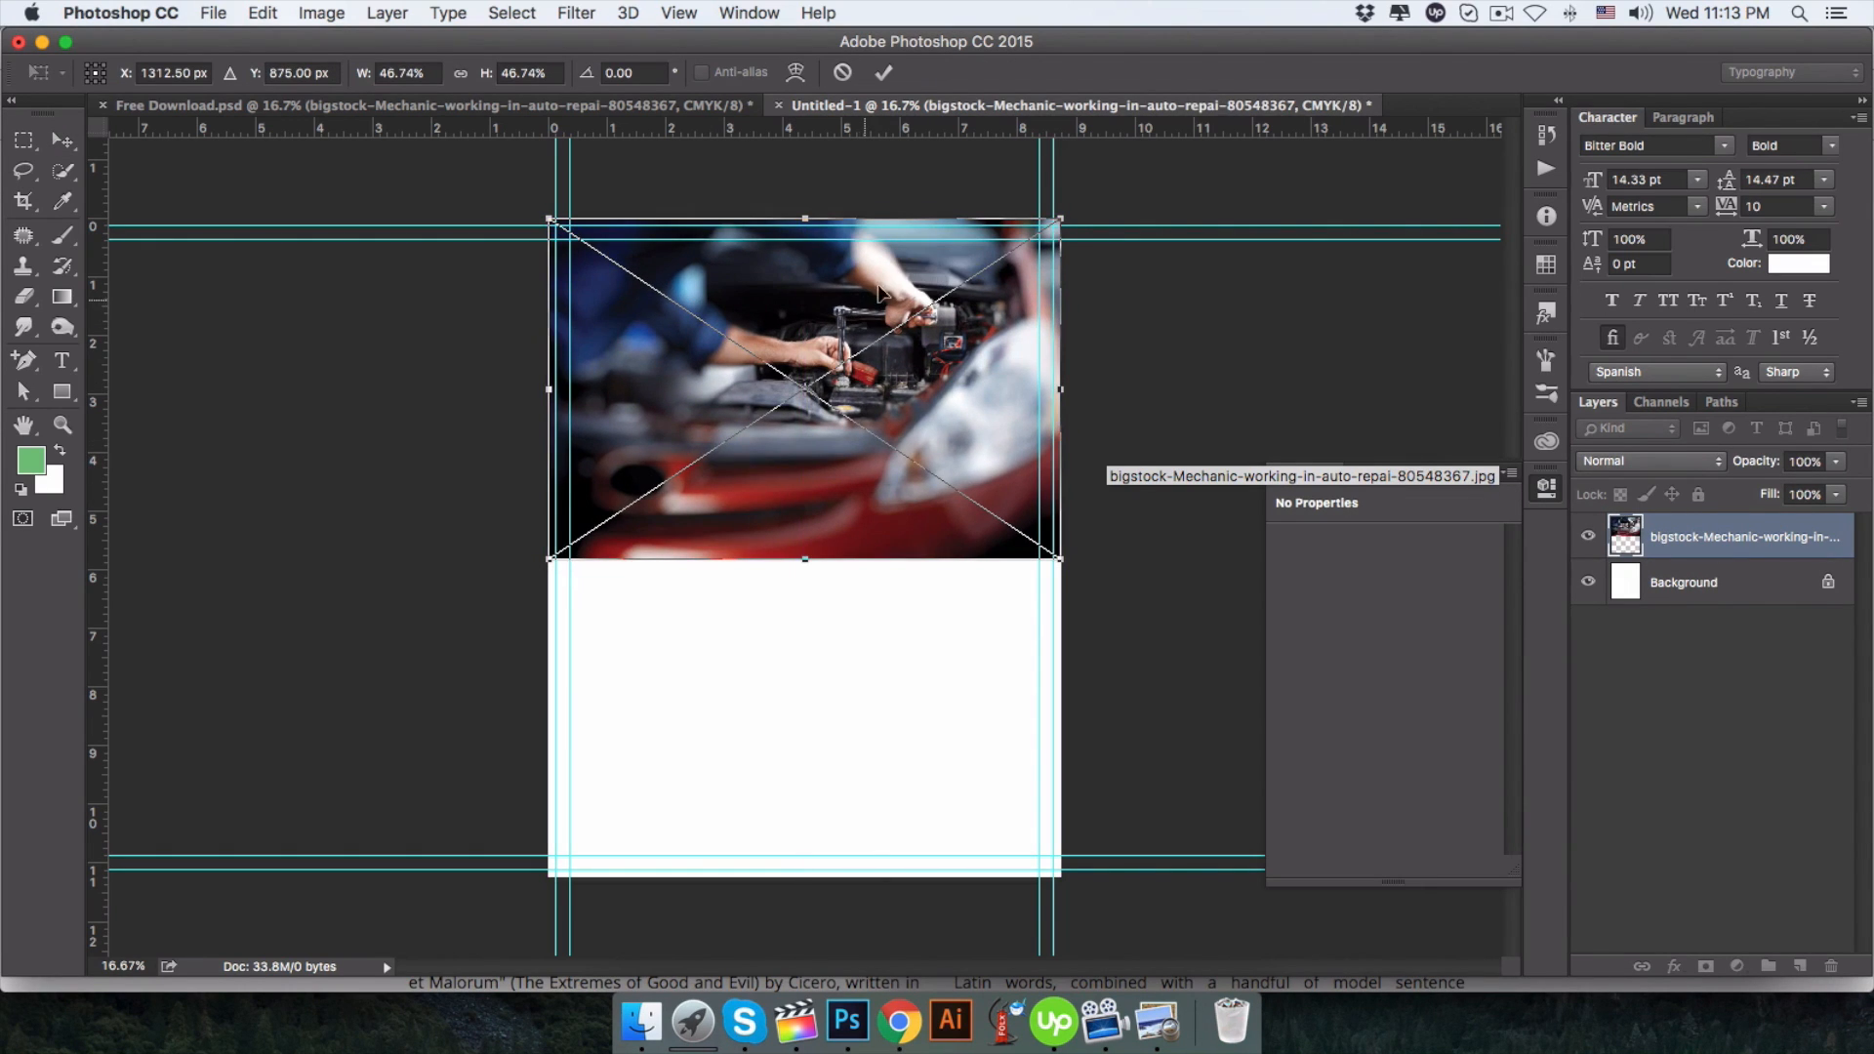
pyautogui.click(881, 74)
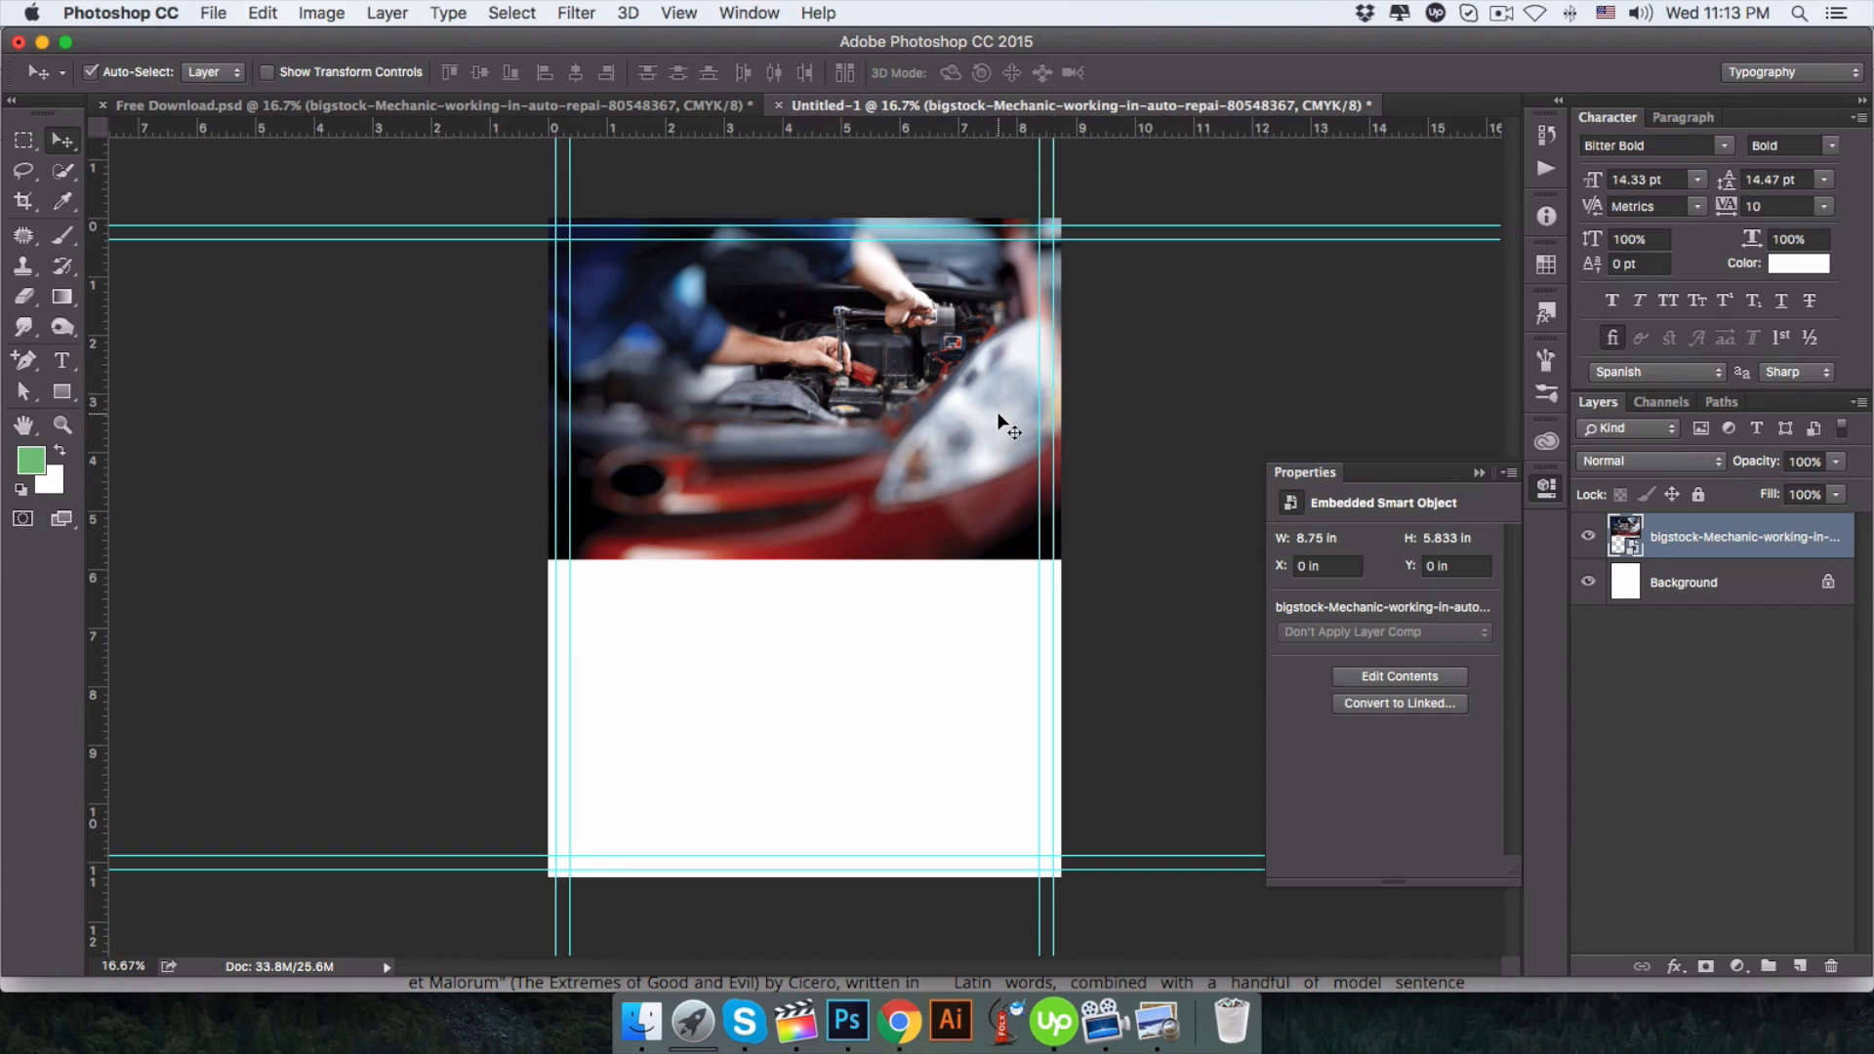
pyautogui.press('Delete')
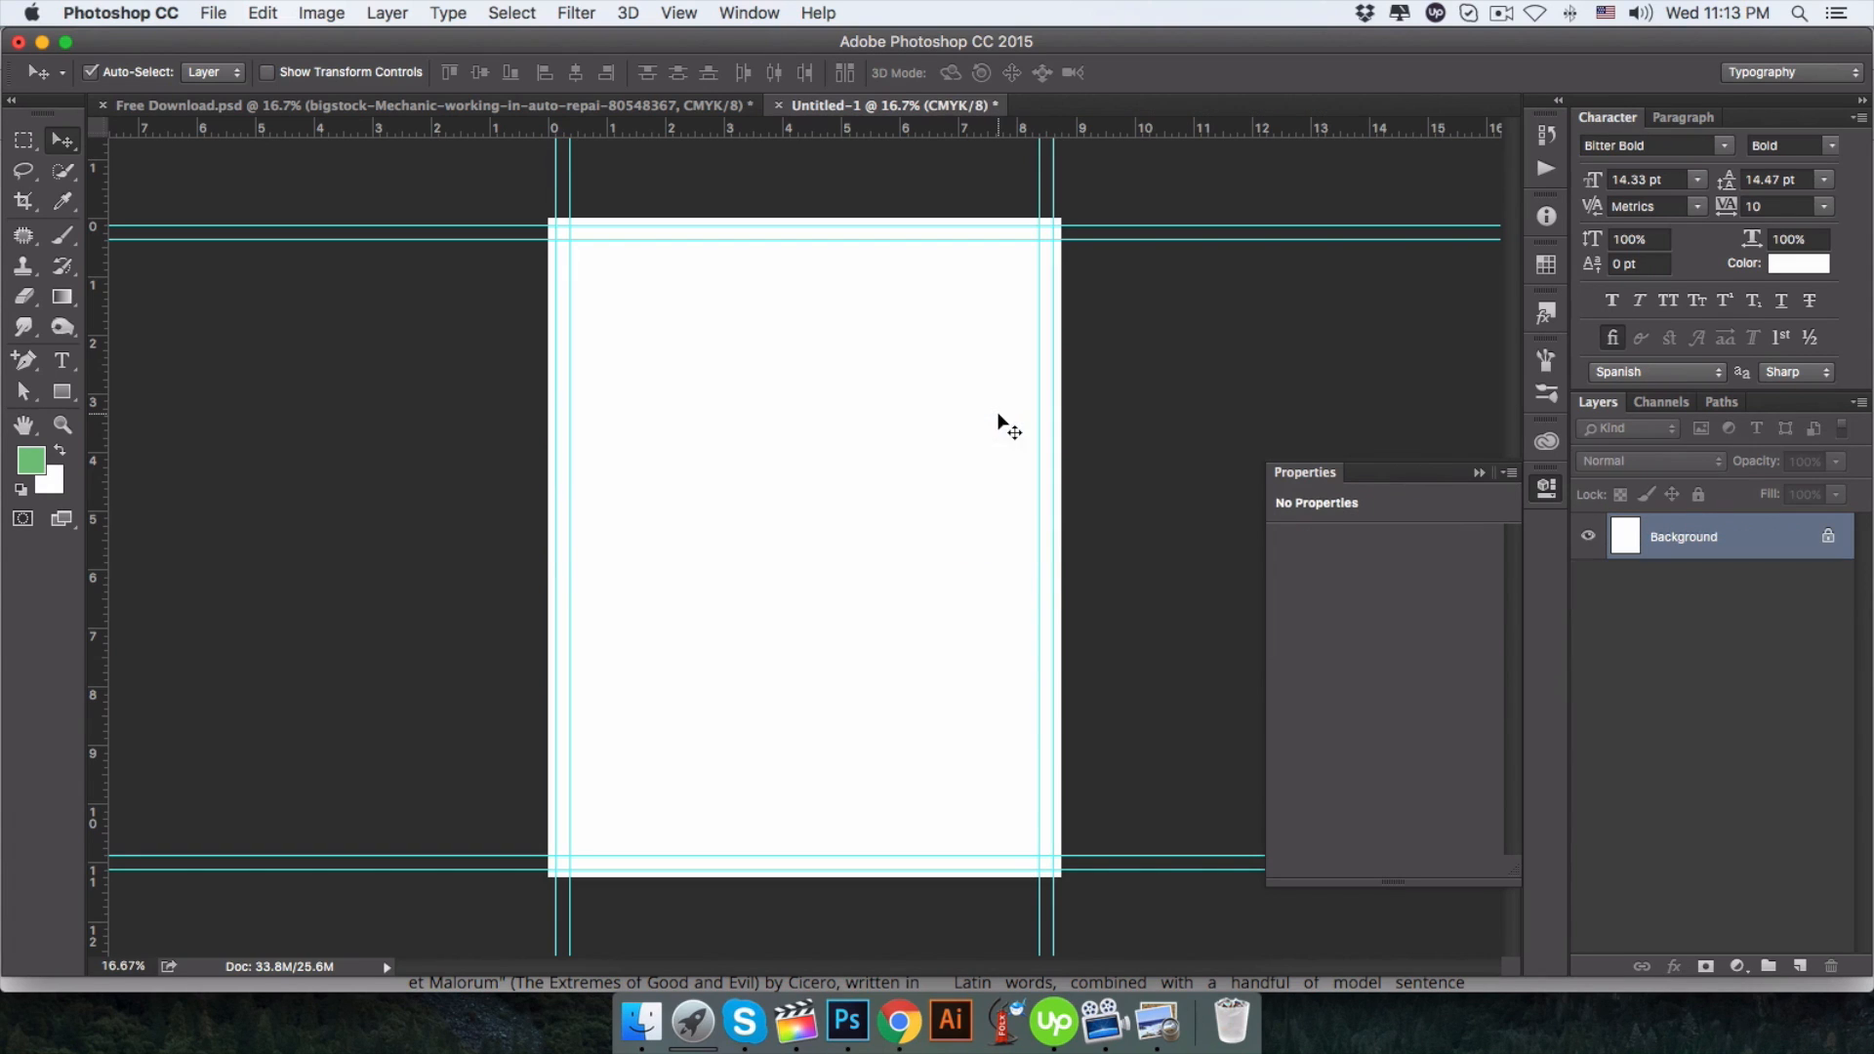
# Place bigstock-Mechanic-working-in-auto-repai-80548367.jpg from the Stock Photos folder as an embedded image on the blank page.
pyautogui.click(213, 14)
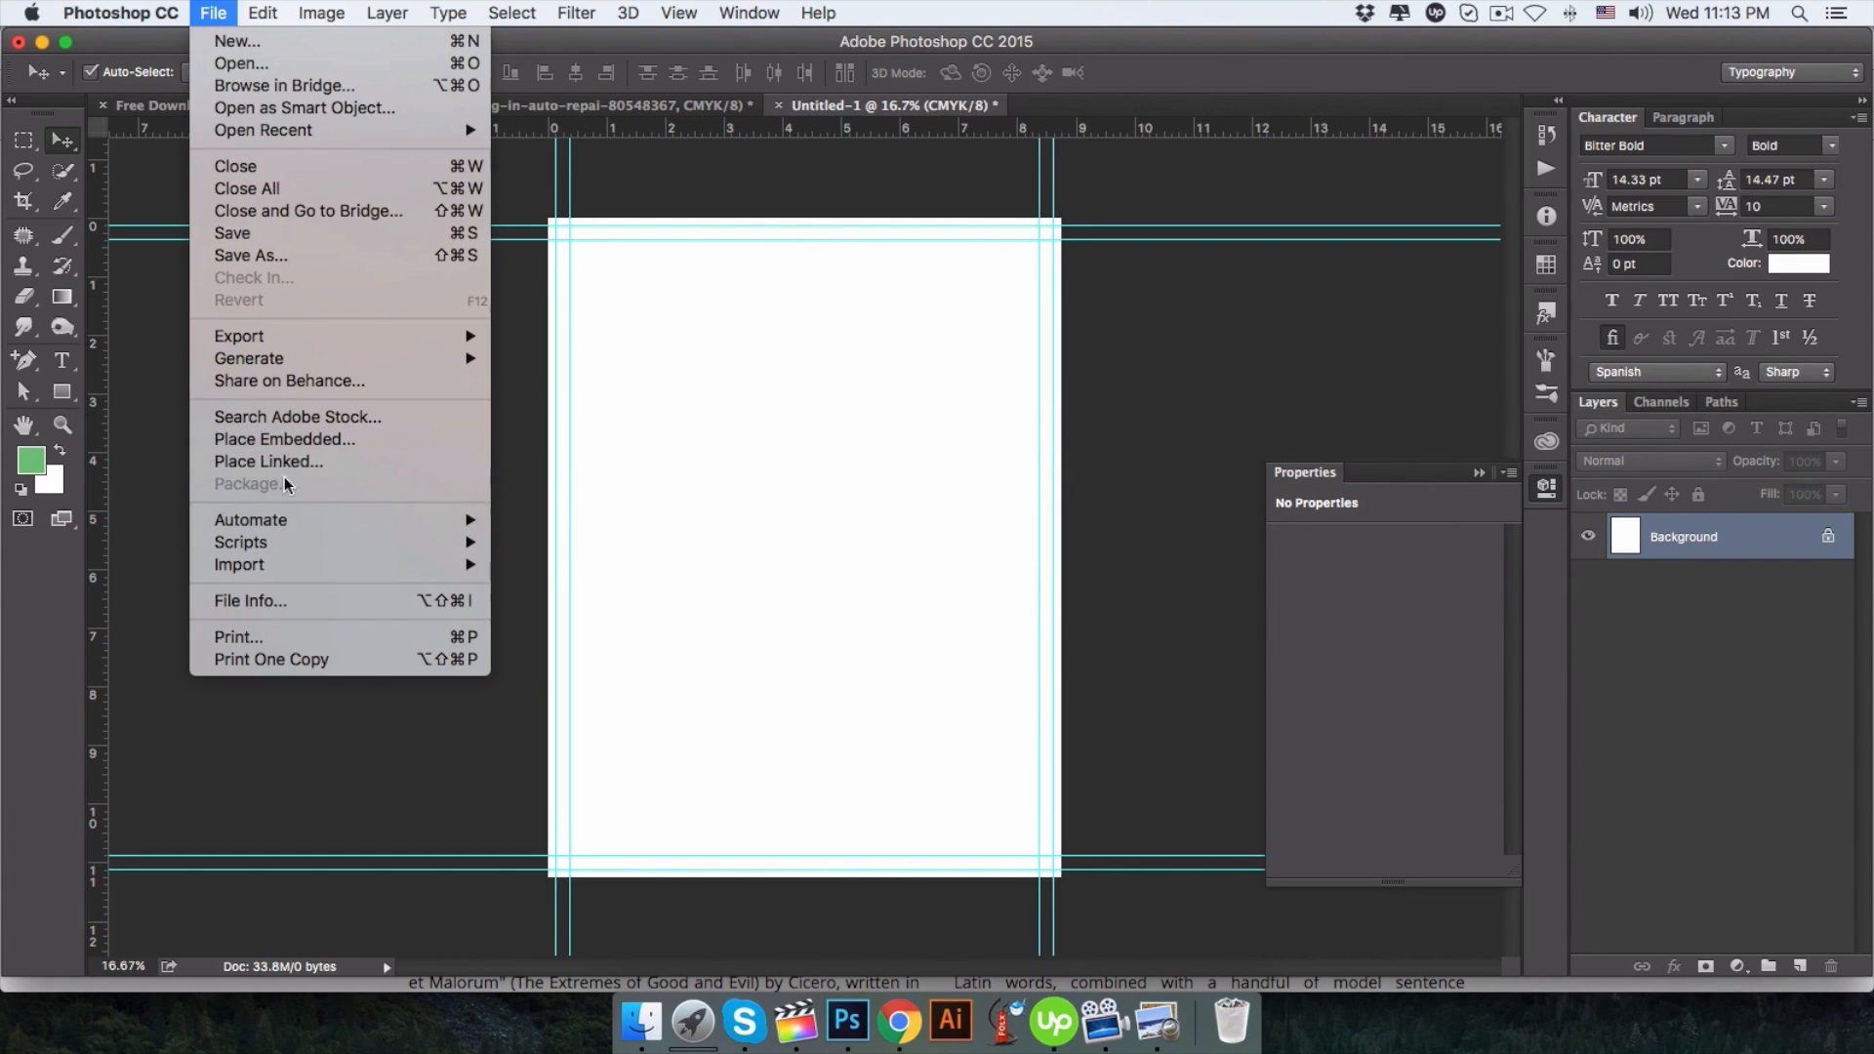
pyautogui.click(312, 445)
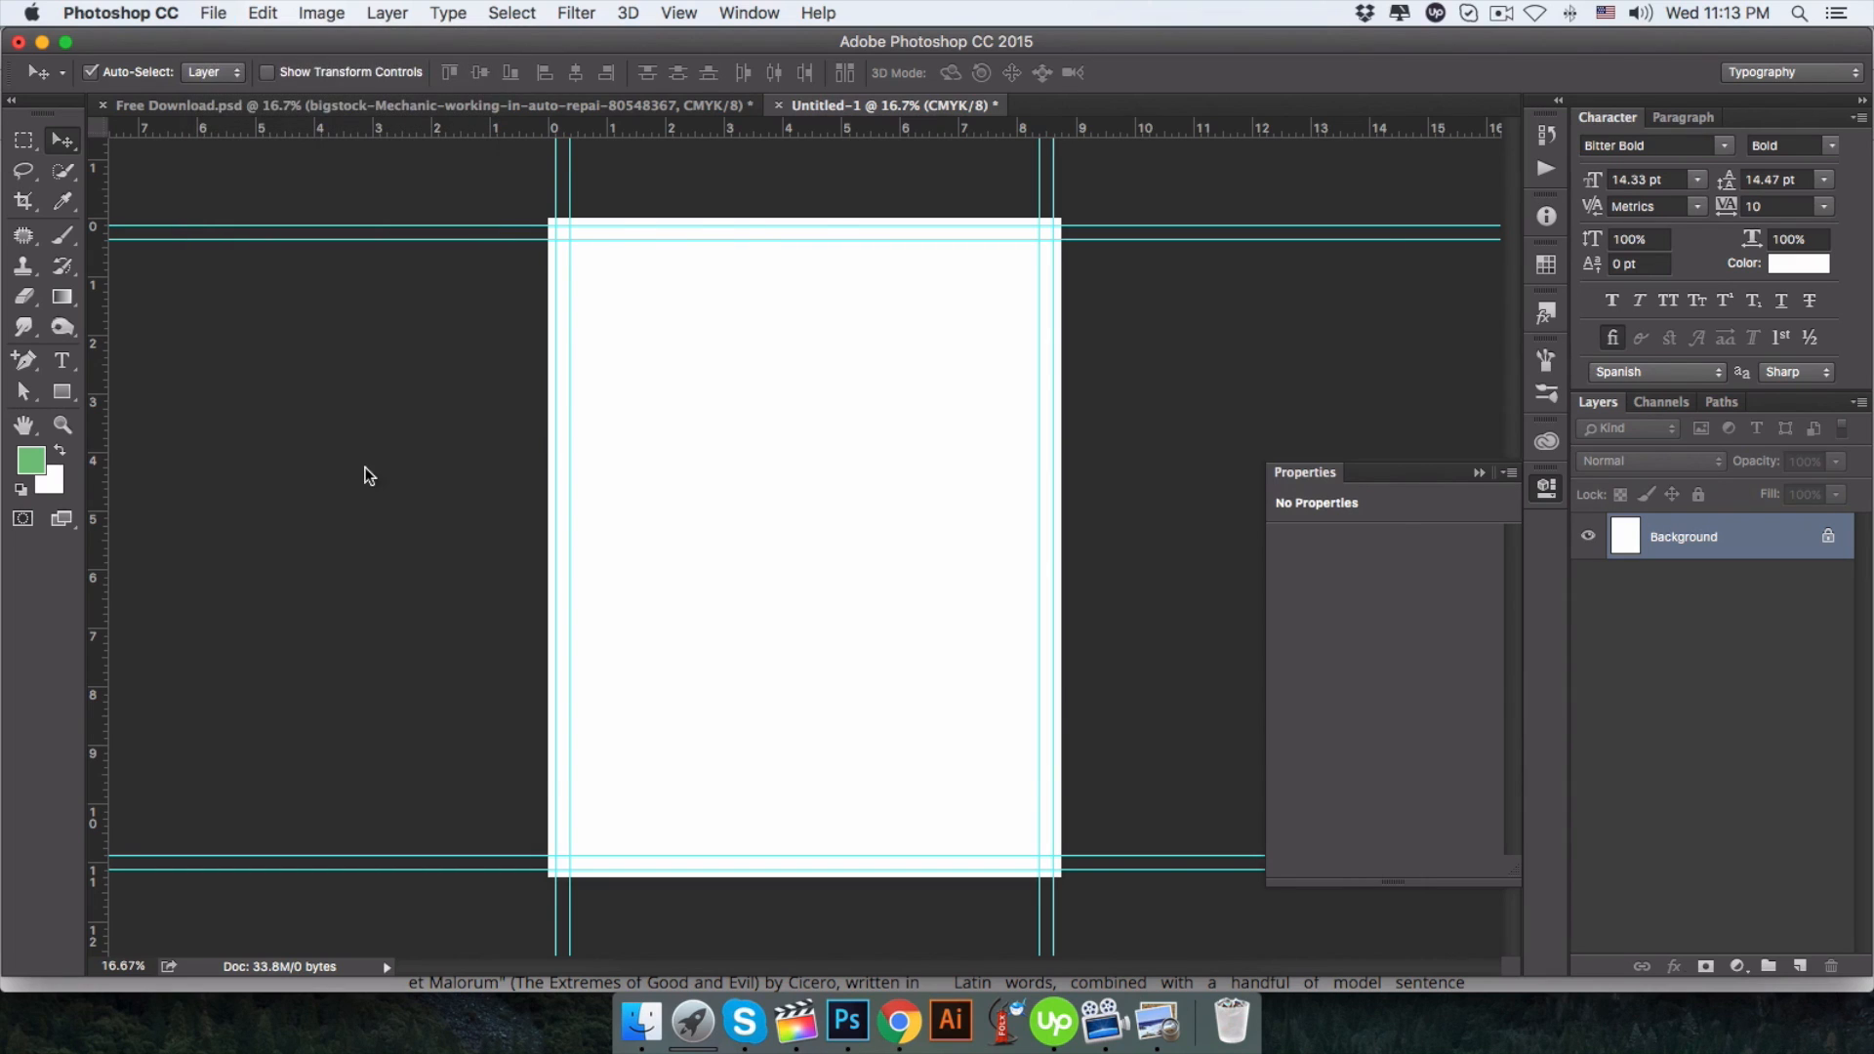
pyautogui.scroll(-2, 812, 414)
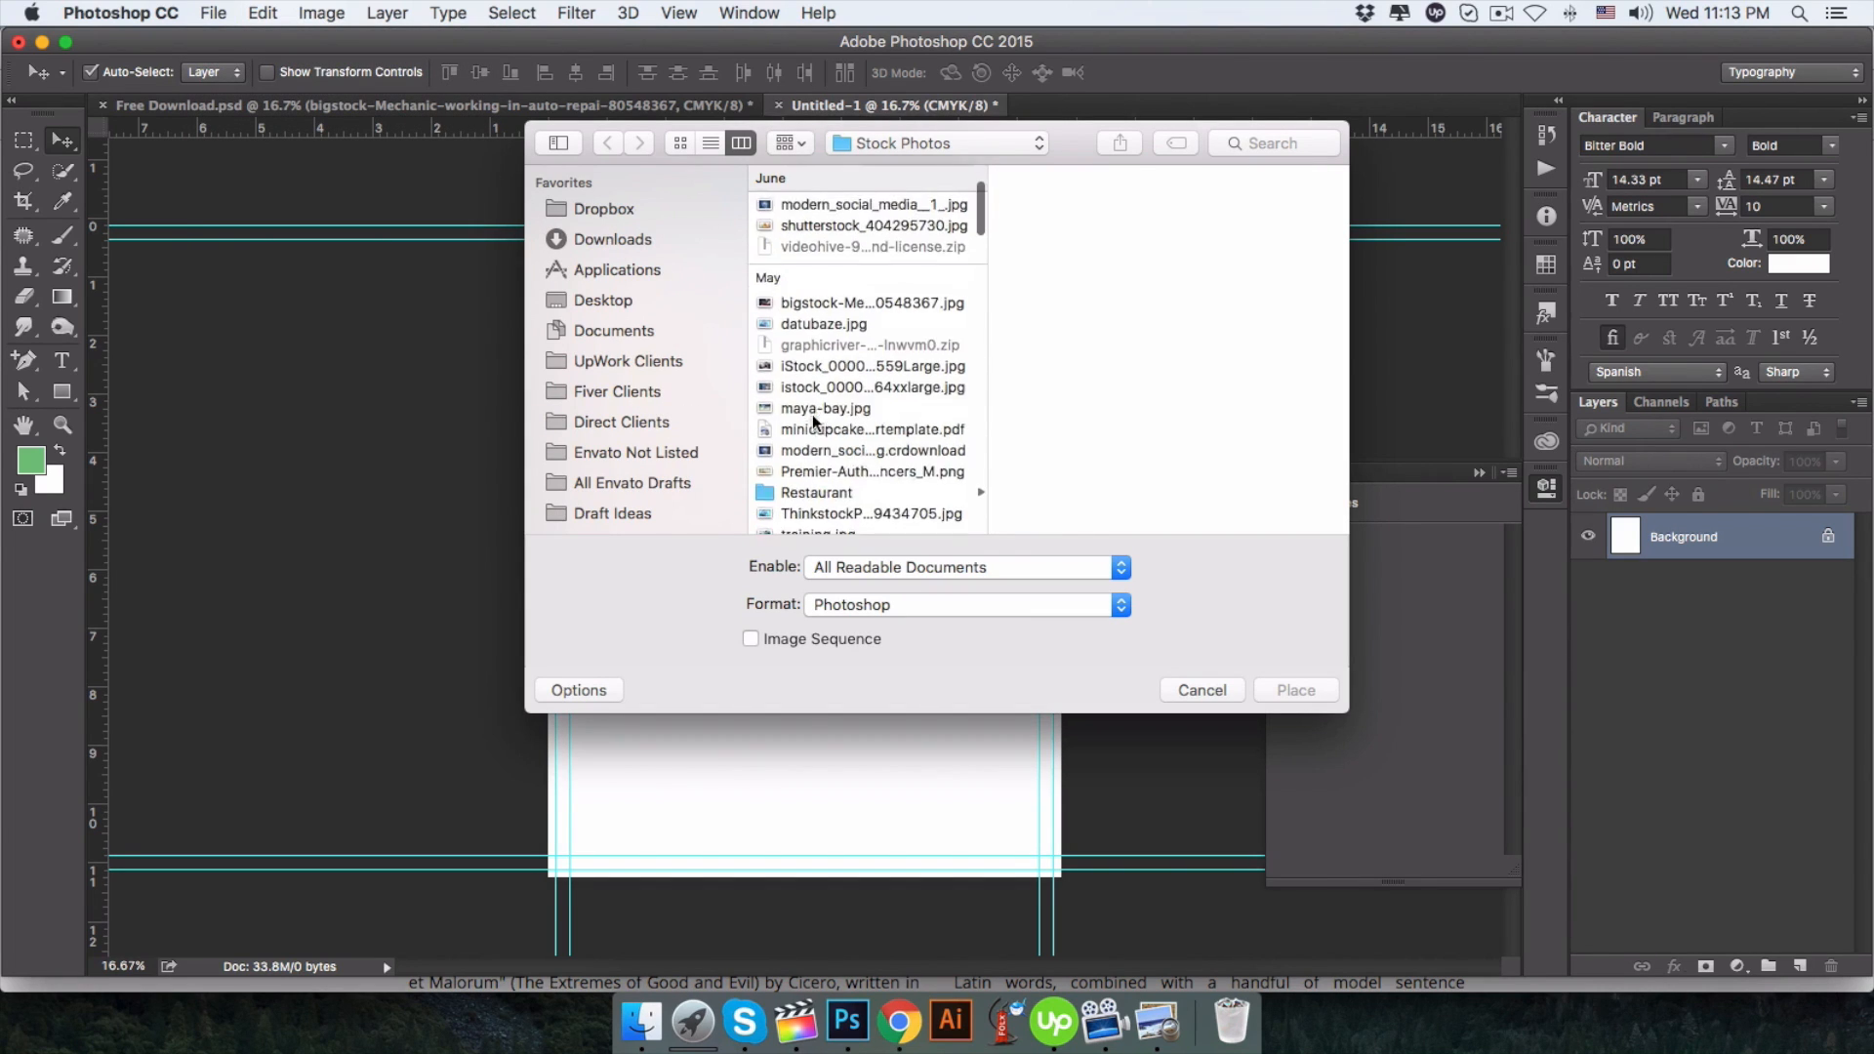
pyautogui.scroll(3, 812, 414)
pyautogui.scroll(-3, 618, 476)
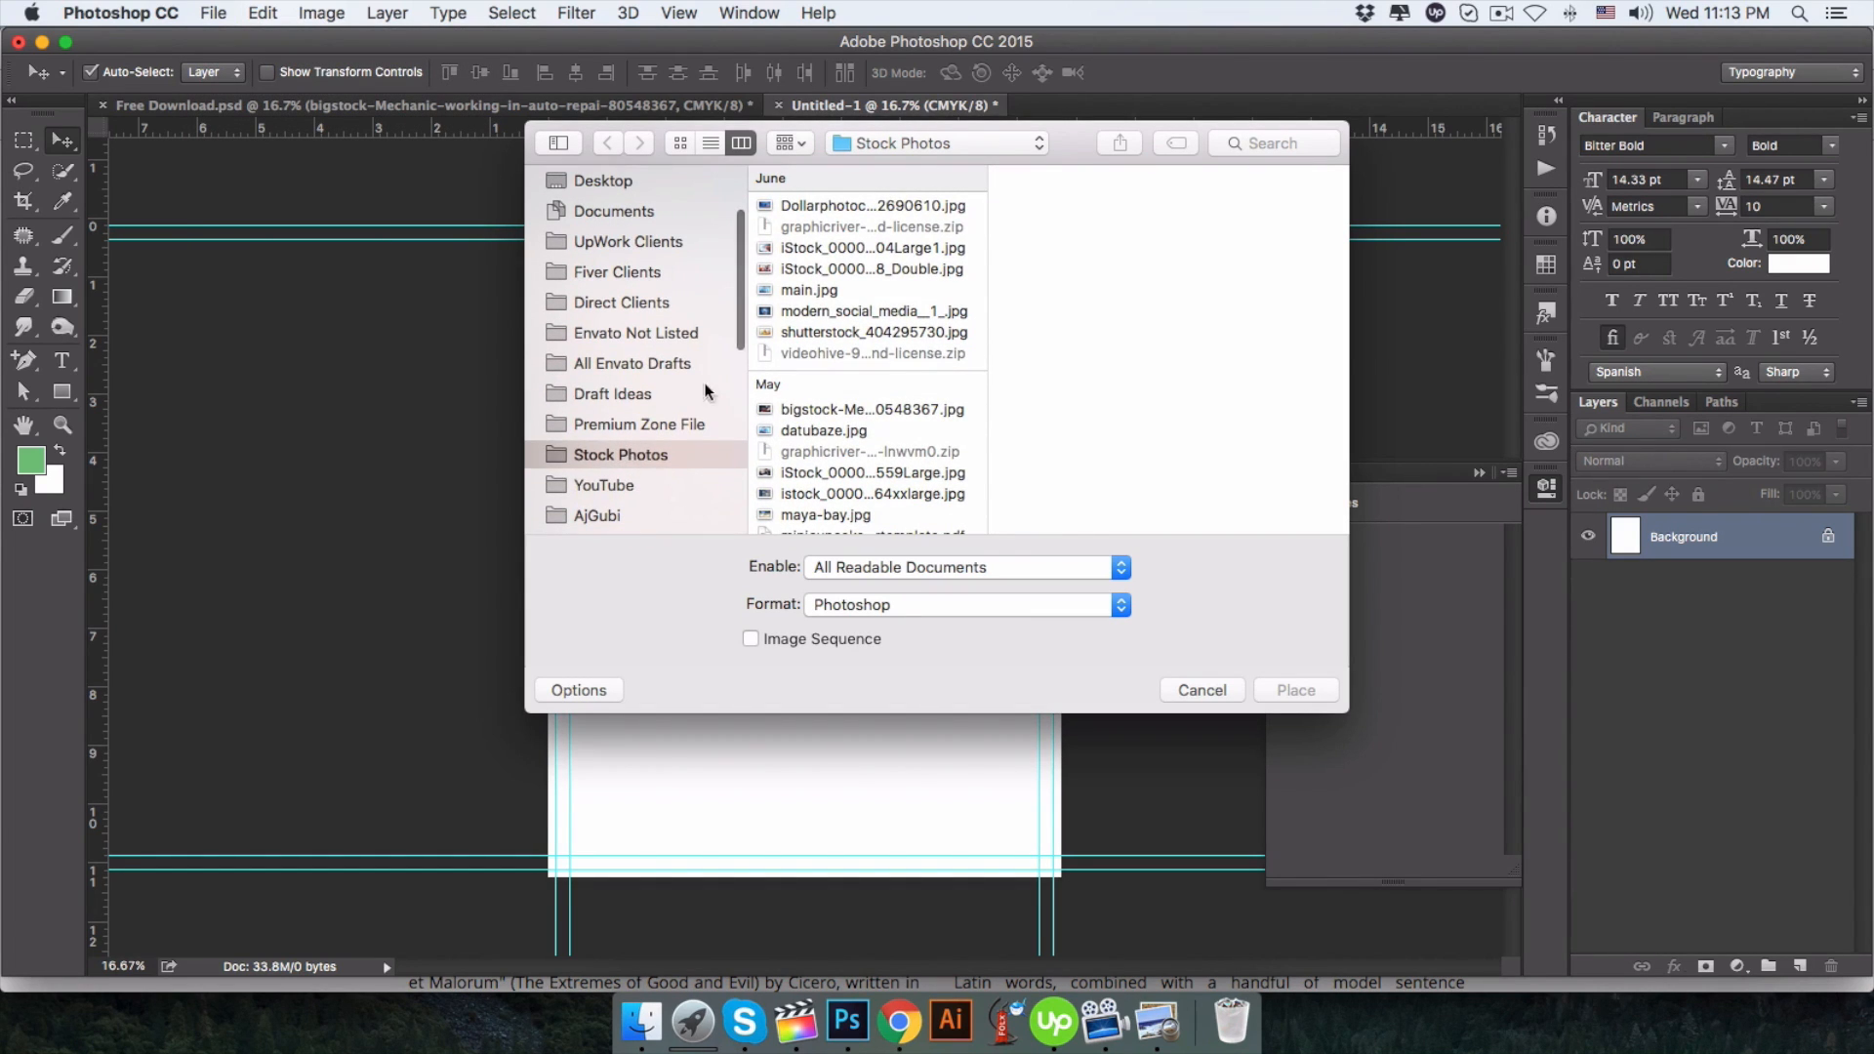
pyautogui.click(859, 409)
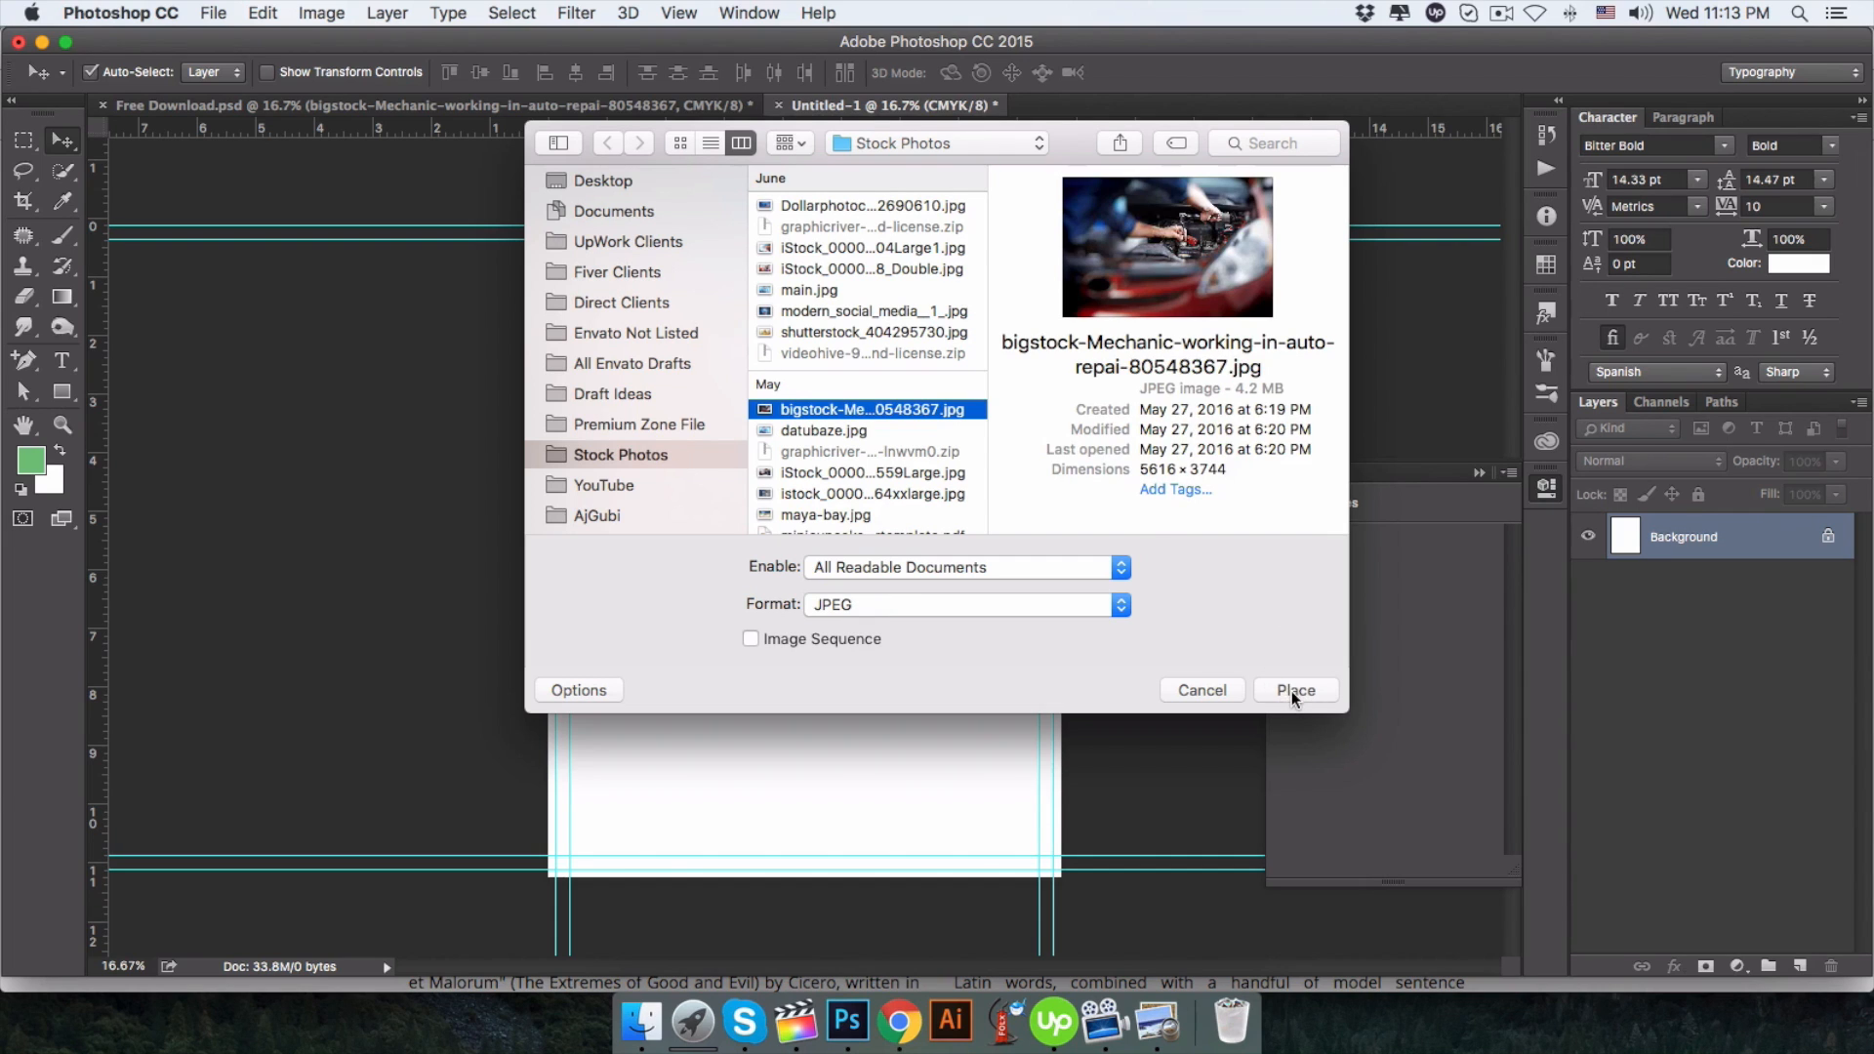
pyautogui.click(1294, 690)
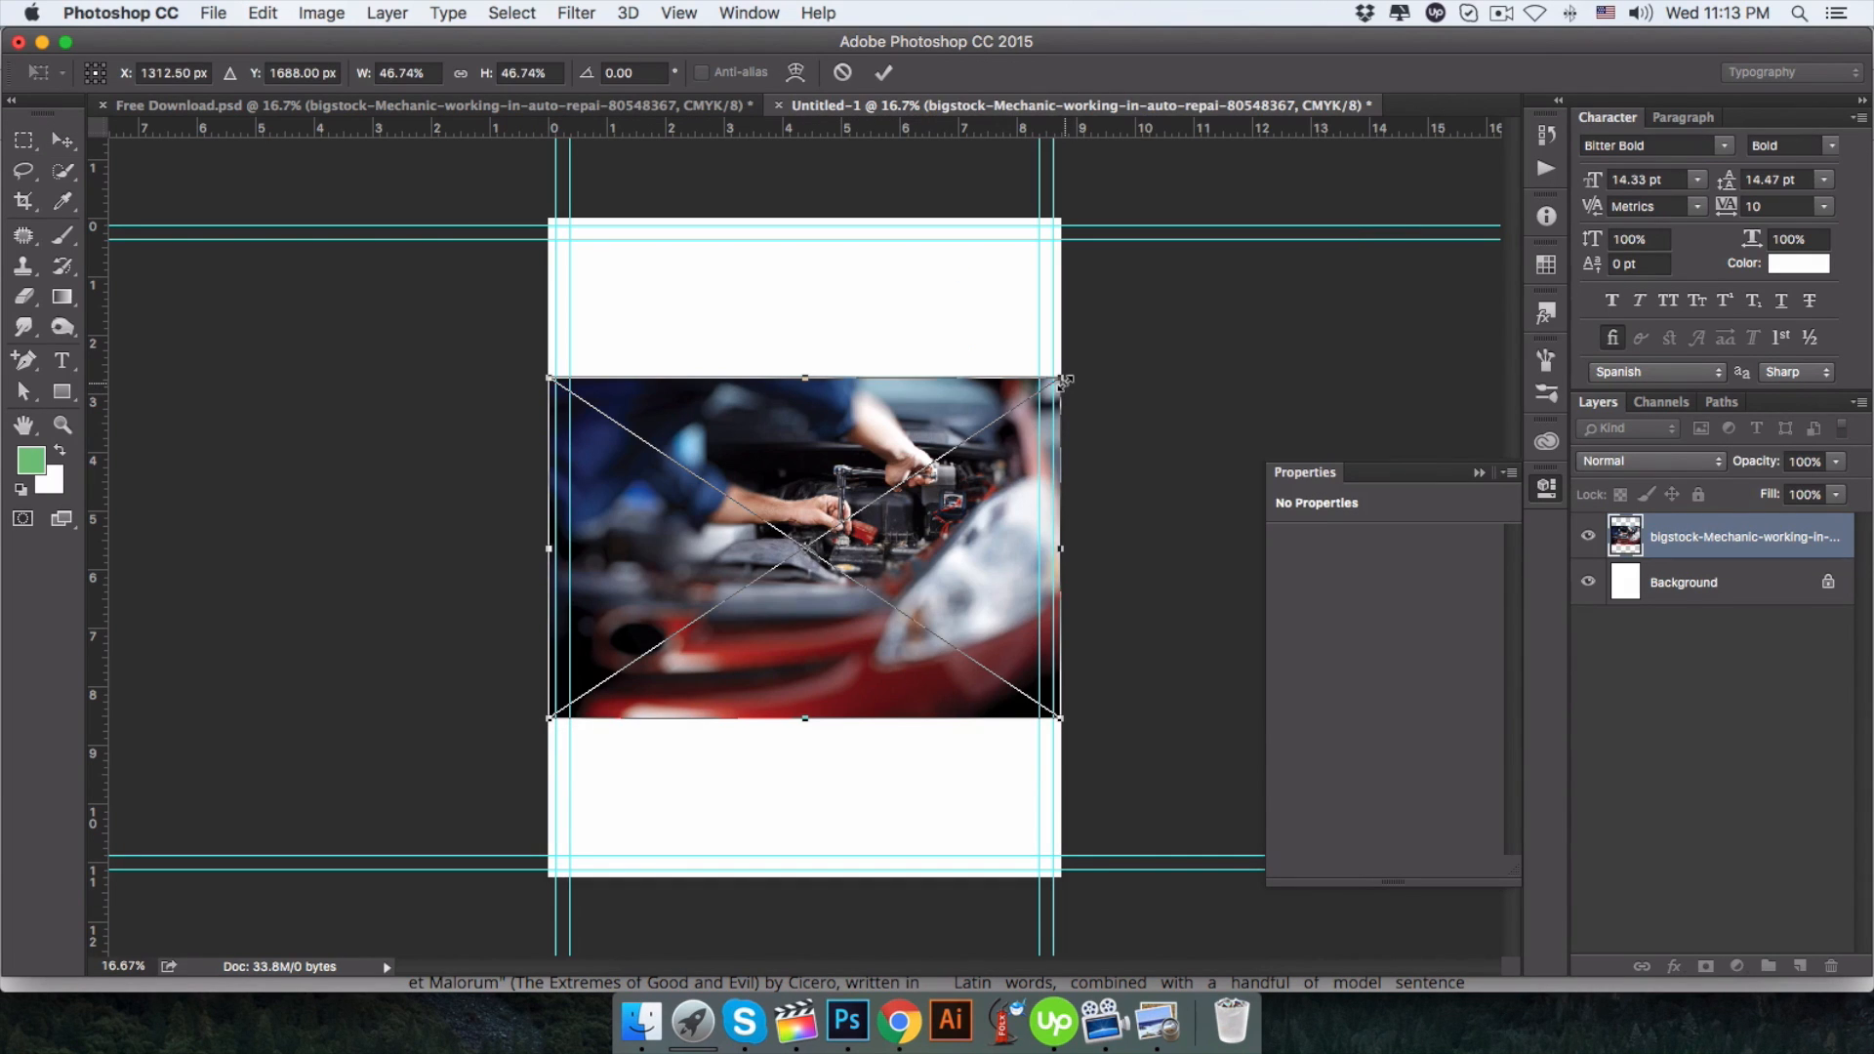
# Scale the placed mechanic photo to about 47.3%, move it flush with the page's top edge and commit the placement.
pyautogui.moveTo(1065, 381)
pyautogui.mouseDown()
pyautogui.moveTo(1200, 251)
pyautogui.moveTo(1112, 342)
pyautogui.moveTo(1109, 375)
pyautogui.moveTo(1069, 376)
pyautogui.moveTo(1123, 325)
pyautogui.moveTo(1058, 385)
pyautogui.moveTo(1042, 496)
pyautogui.moveTo(1137, 473)
pyautogui.moveTo(894, 428)
pyautogui.moveTo(907, 483)
pyautogui.moveTo(1148, 415)
pyautogui.moveTo(1004, 502)
pyautogui.moveTo(1032, 423)
pyautogui.moveTo(1091, 363)
pyautogui.moveTo(989, 458)
pyautogui.moveTo(1049, 381)
pyautogui.moveTo(1036, 364)
pyautogui.mouseUp()
pyautogui.moveTo(999, 502); pyautogui.dragTo(998, 346)
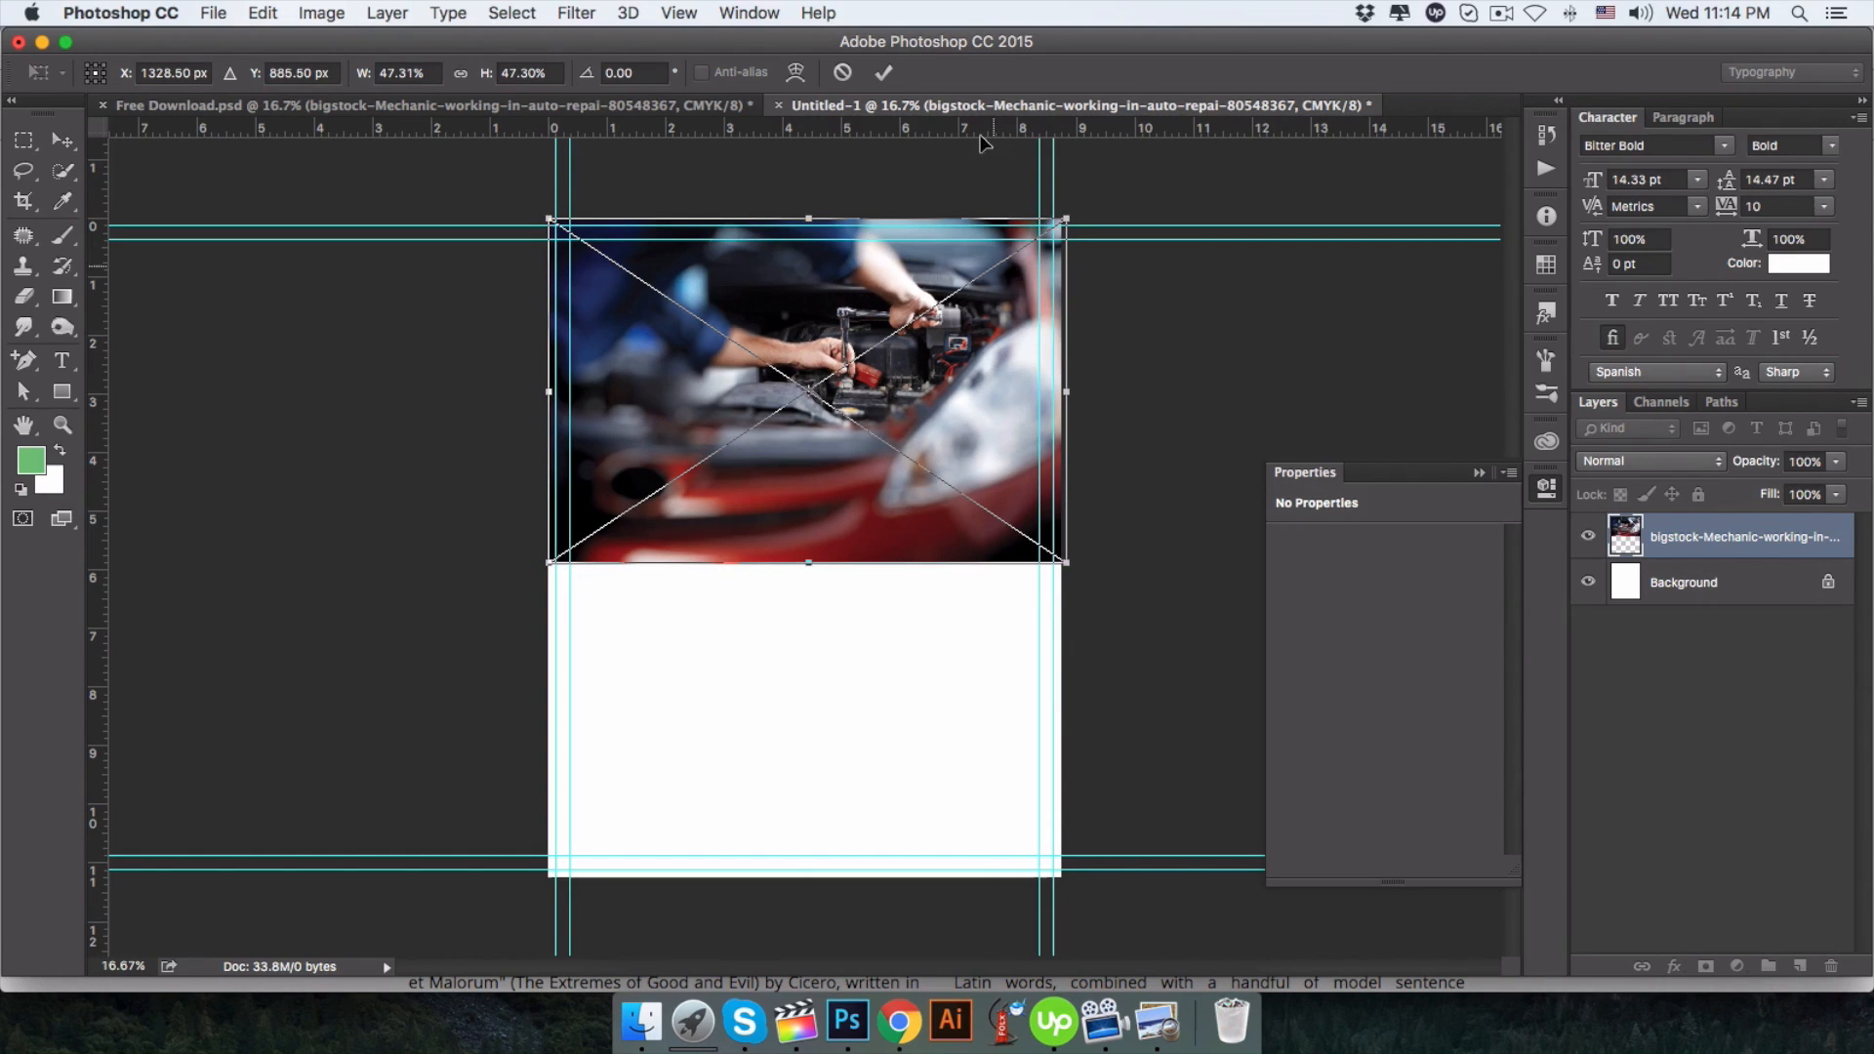
pyautogui.click(890, 72)
# After checking the Free Download.psd reference, draw a rectangle about 3559 by 1062 px across the page, overlapping the photo's lower edge.
pyautogui.click(595, 105)
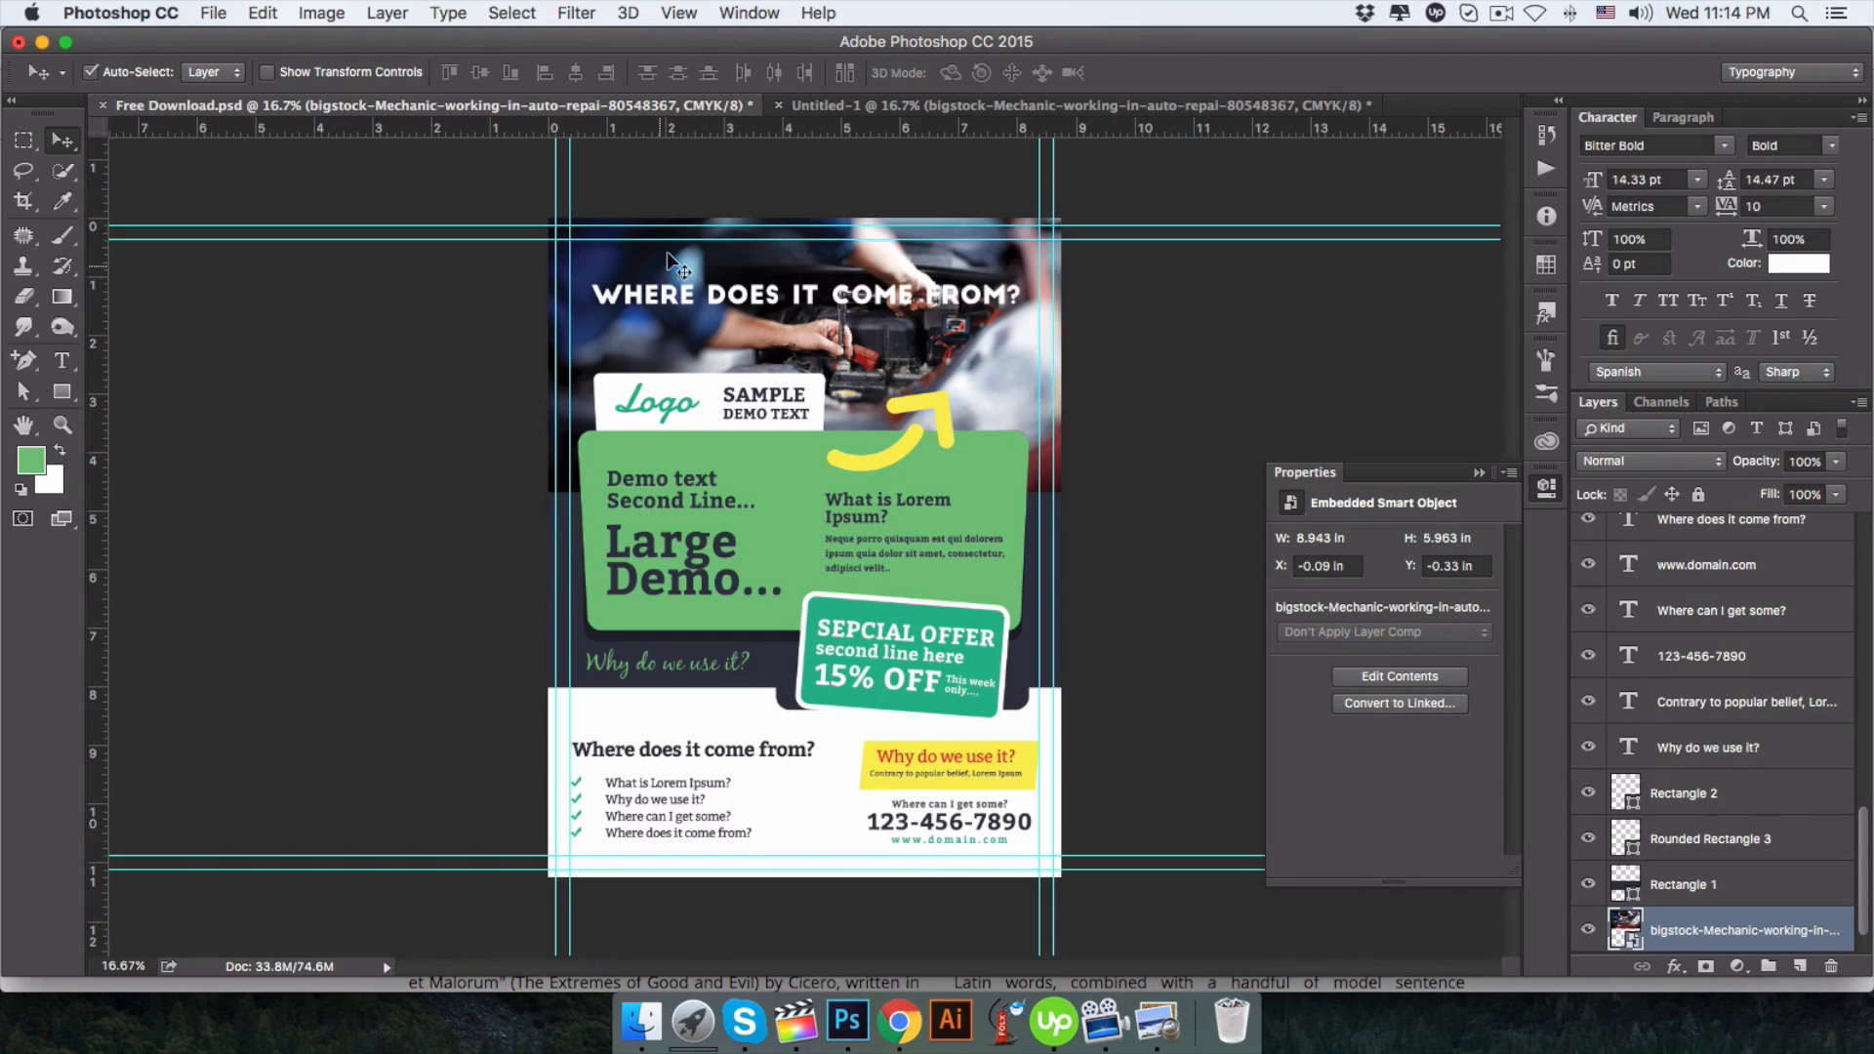
pyautogui.click(868, 105)
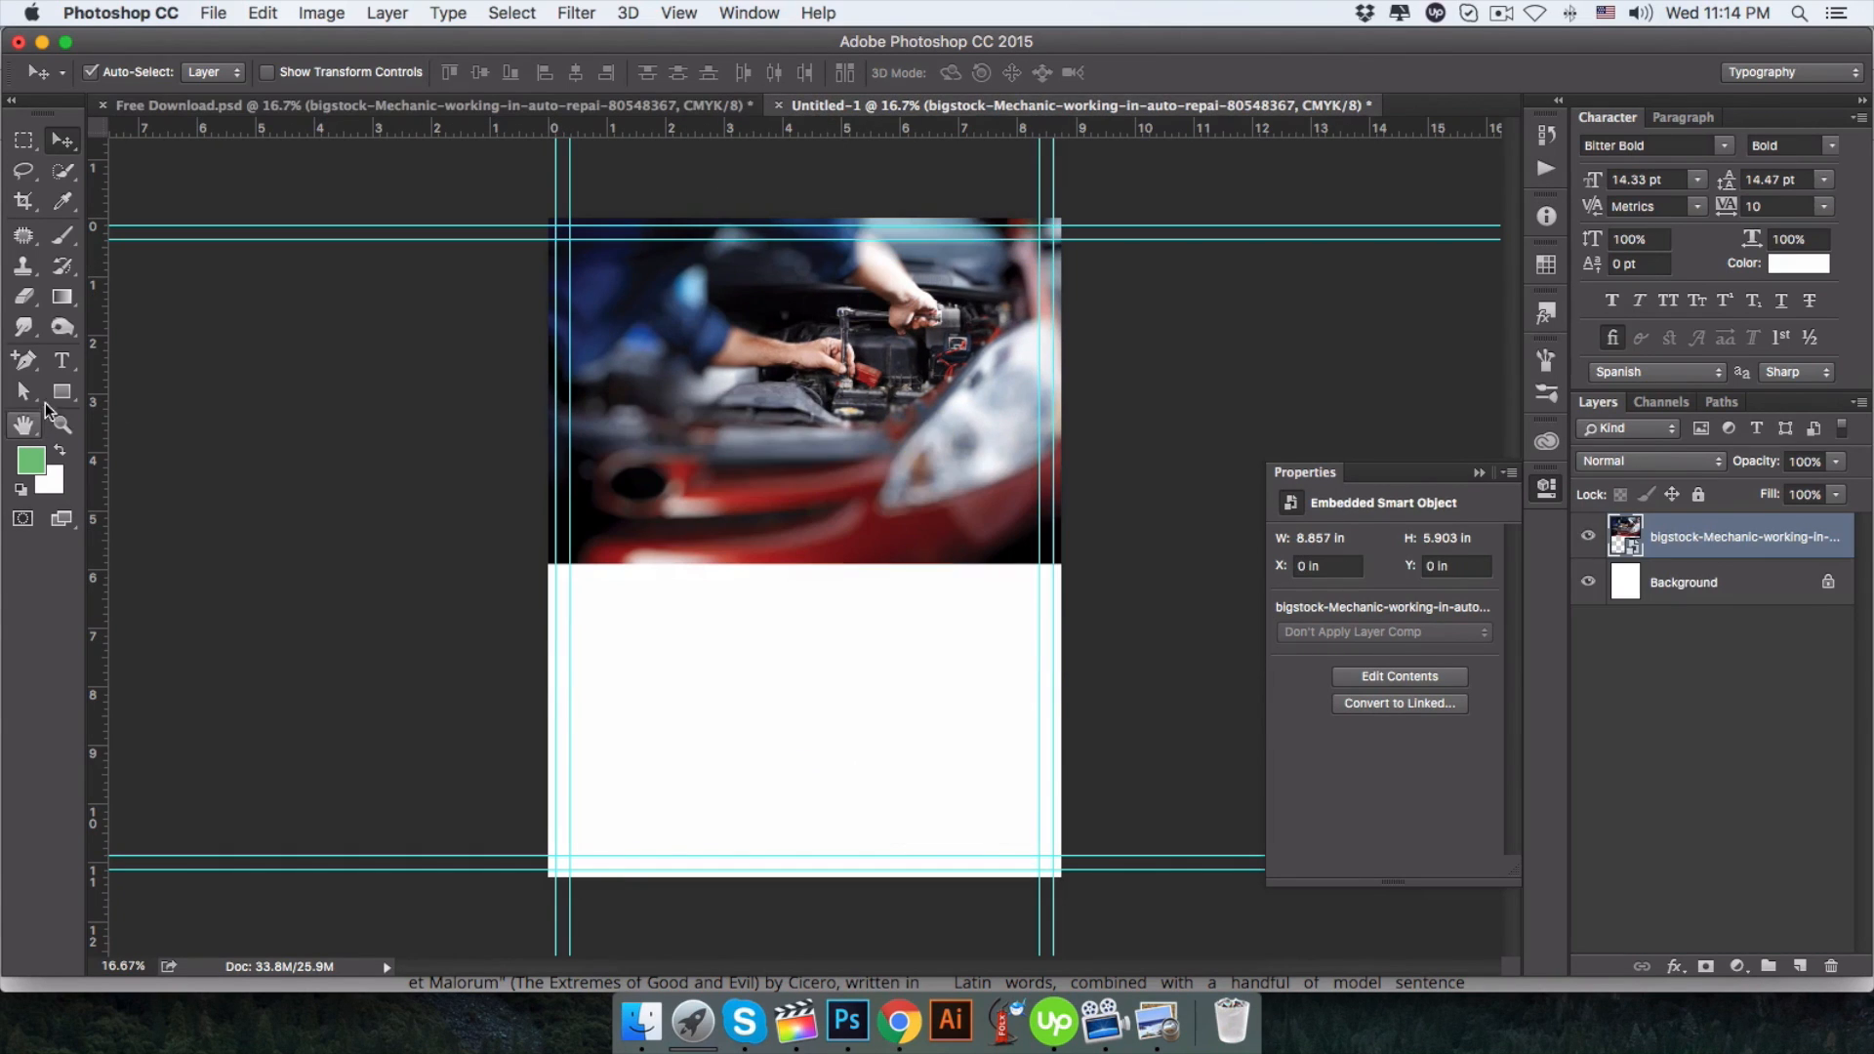
pyautogui.moveTo(65, 400); pyautogui.dragTo(162, 389)
pyautogui.moveTo(464, 508); pyautogui.dragTo(1160, 714)
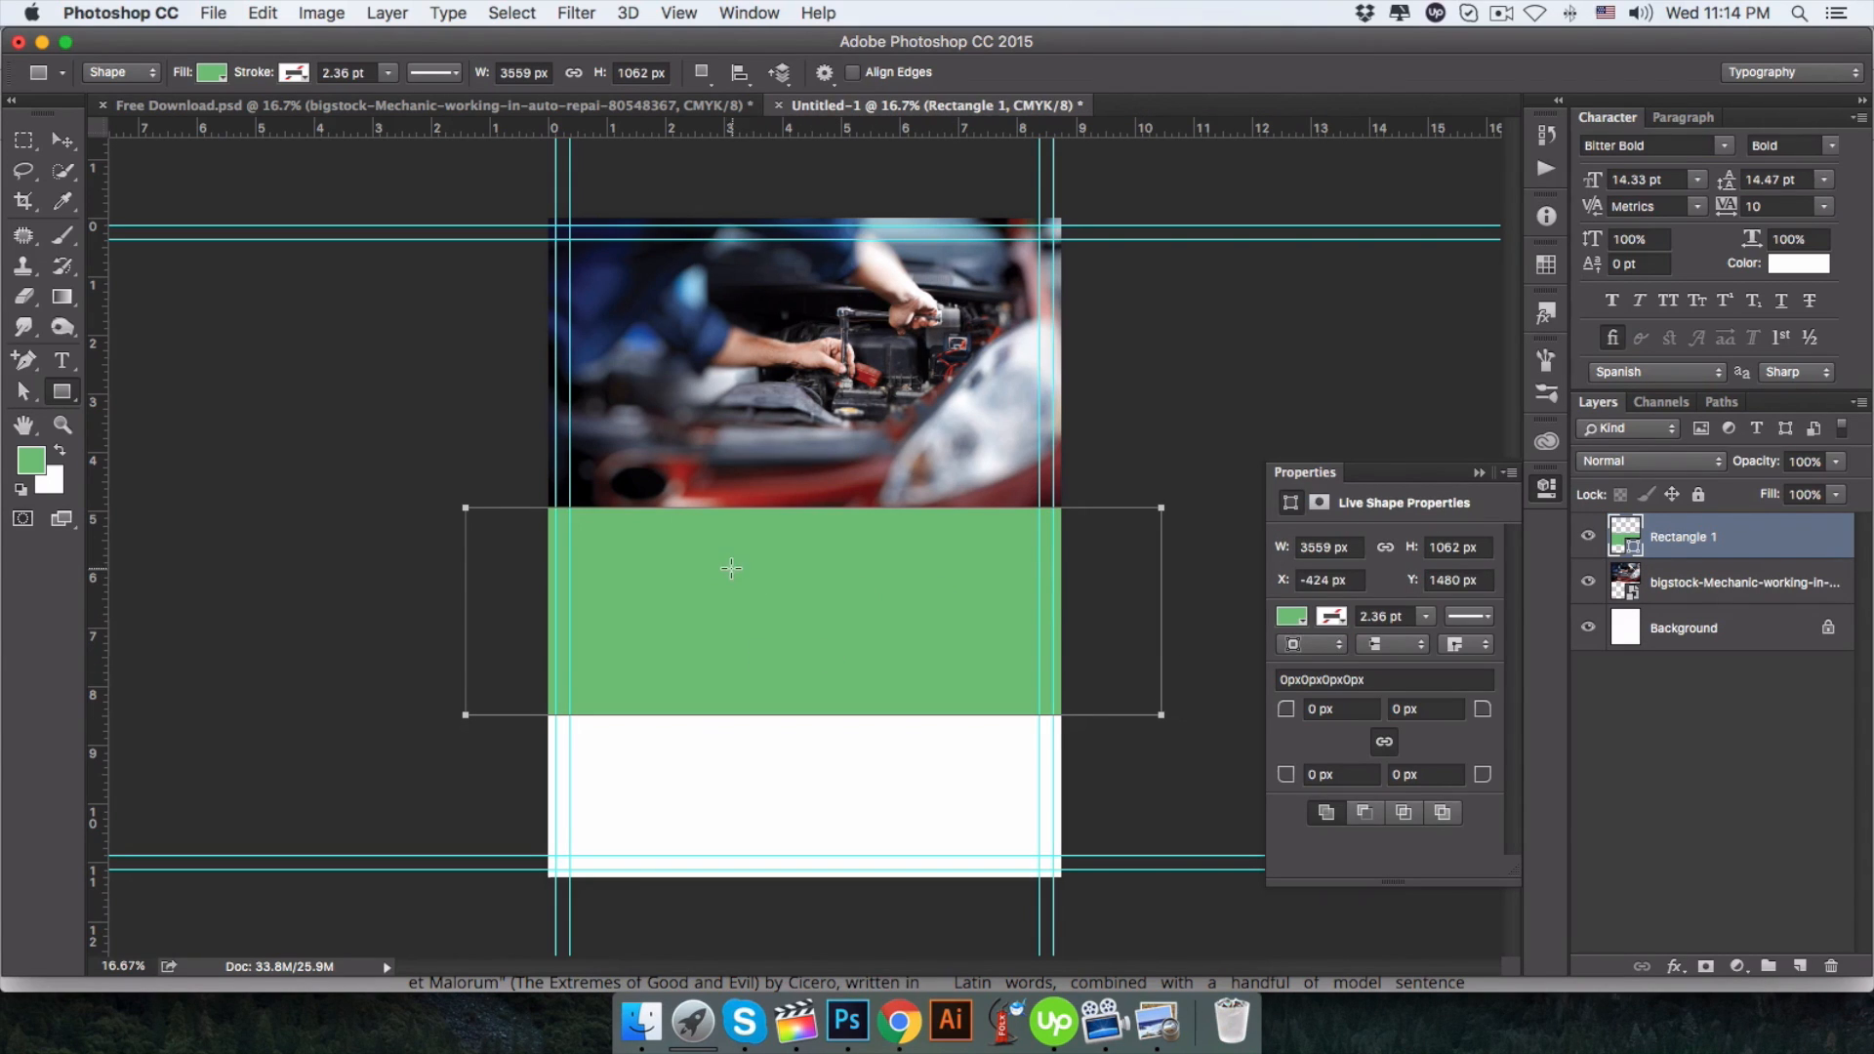
# Change the wide rectangle's fill to the dark blue-grey #34353d.
pyautogui.doubleClick(1625, 538)
pyautogui.click(1602, 541)
pyautogui.doubleClick(1625, 537)
pyautogui.click(1129, 773)
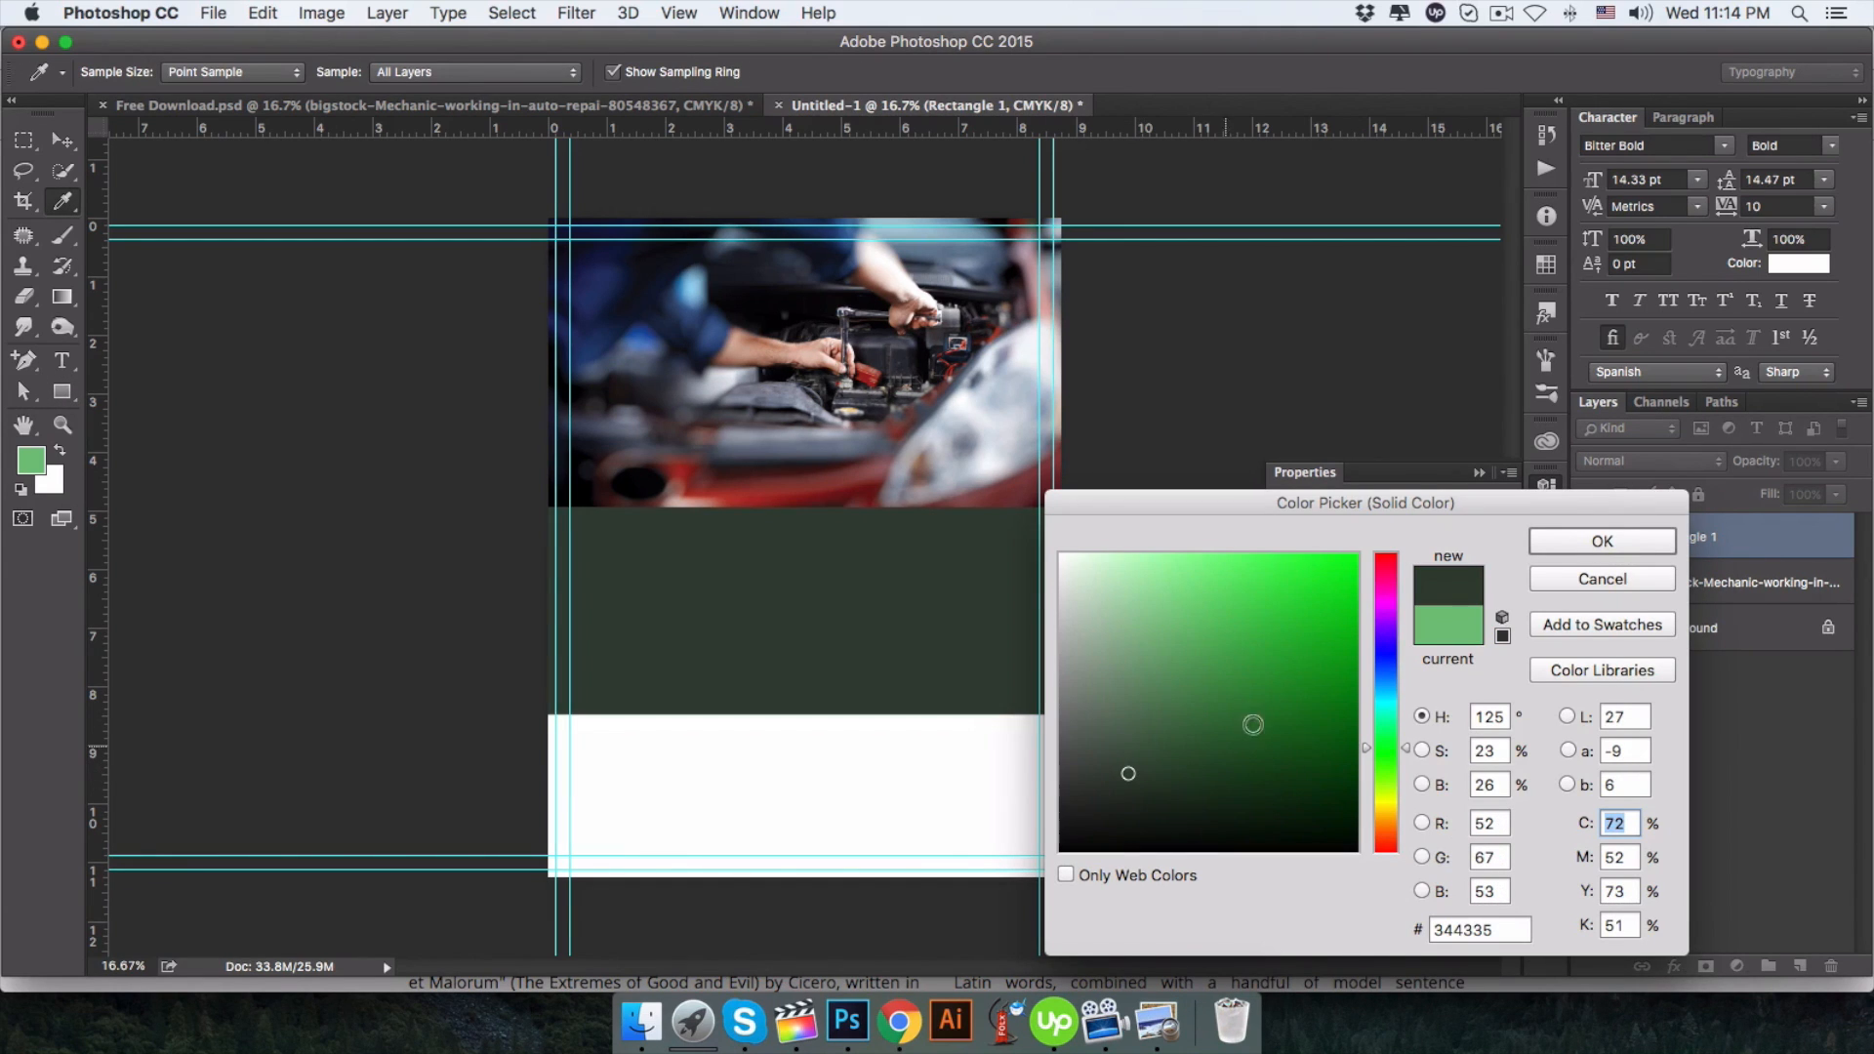
pyautogui.click(614, 299)
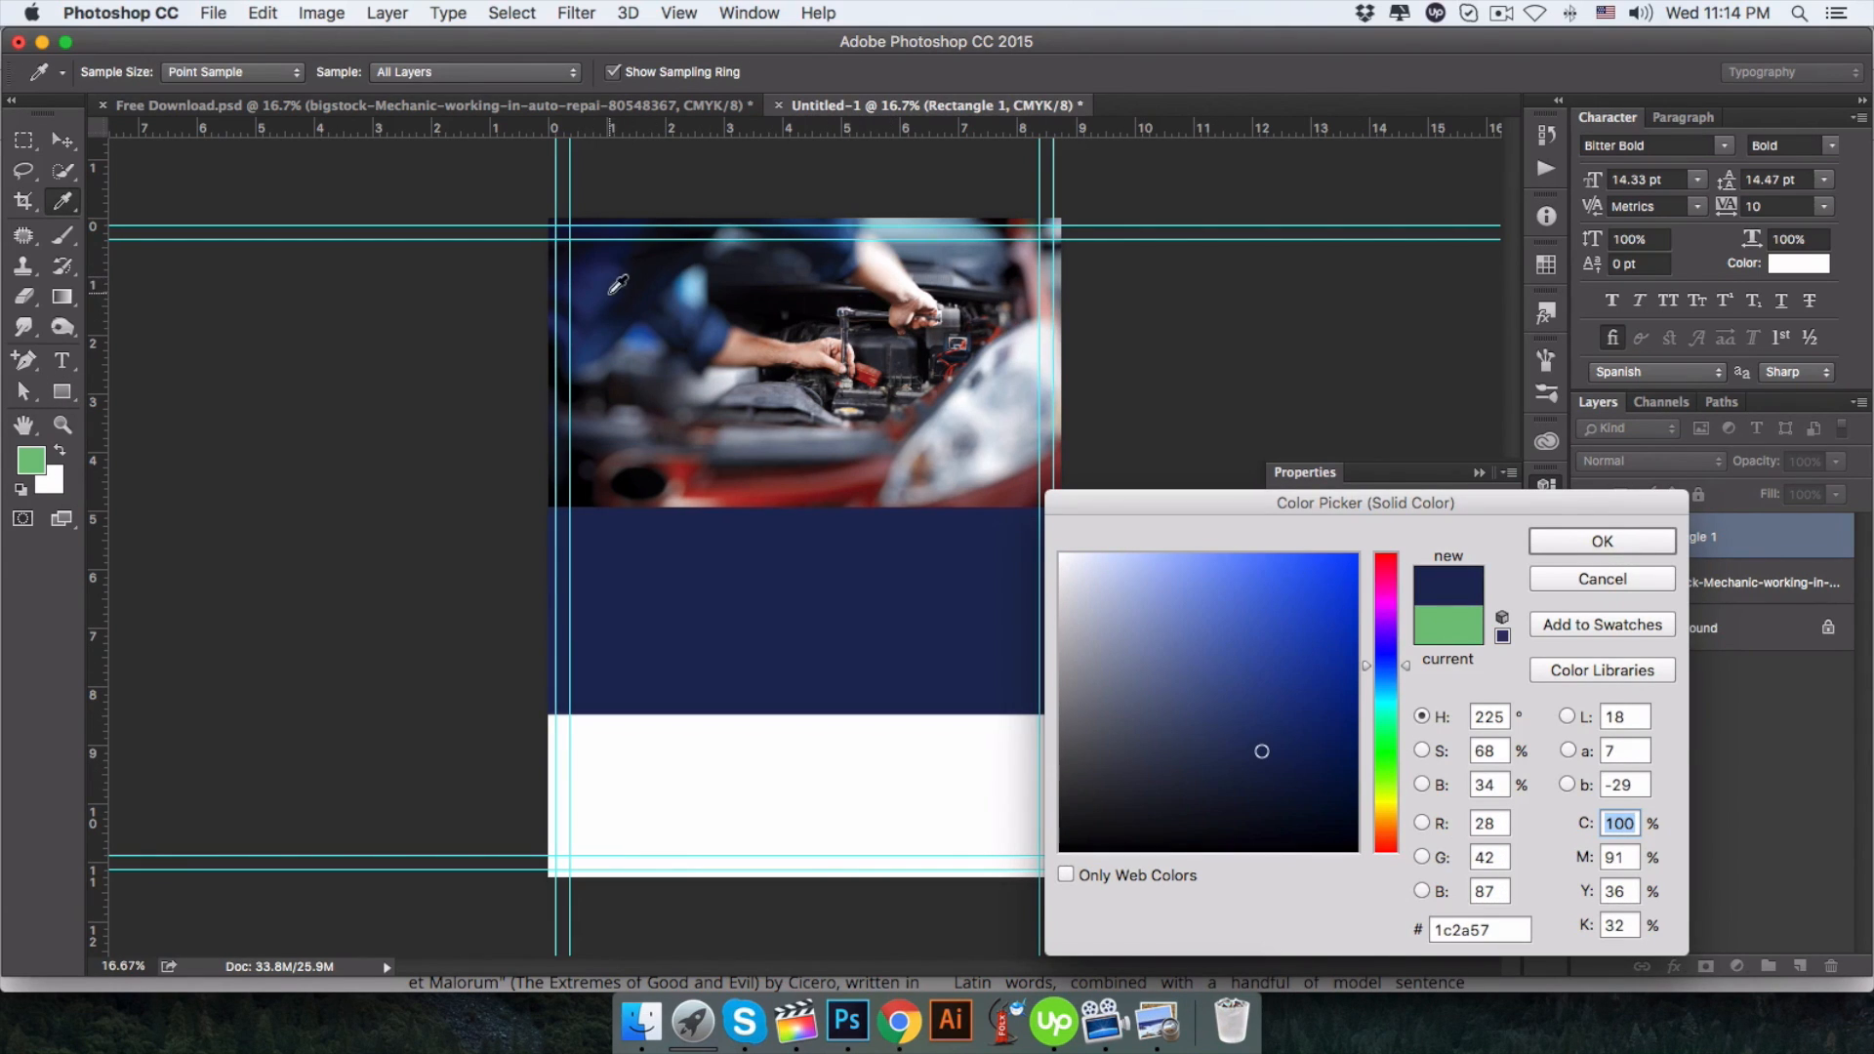
pyautogui.click(1105, 781)
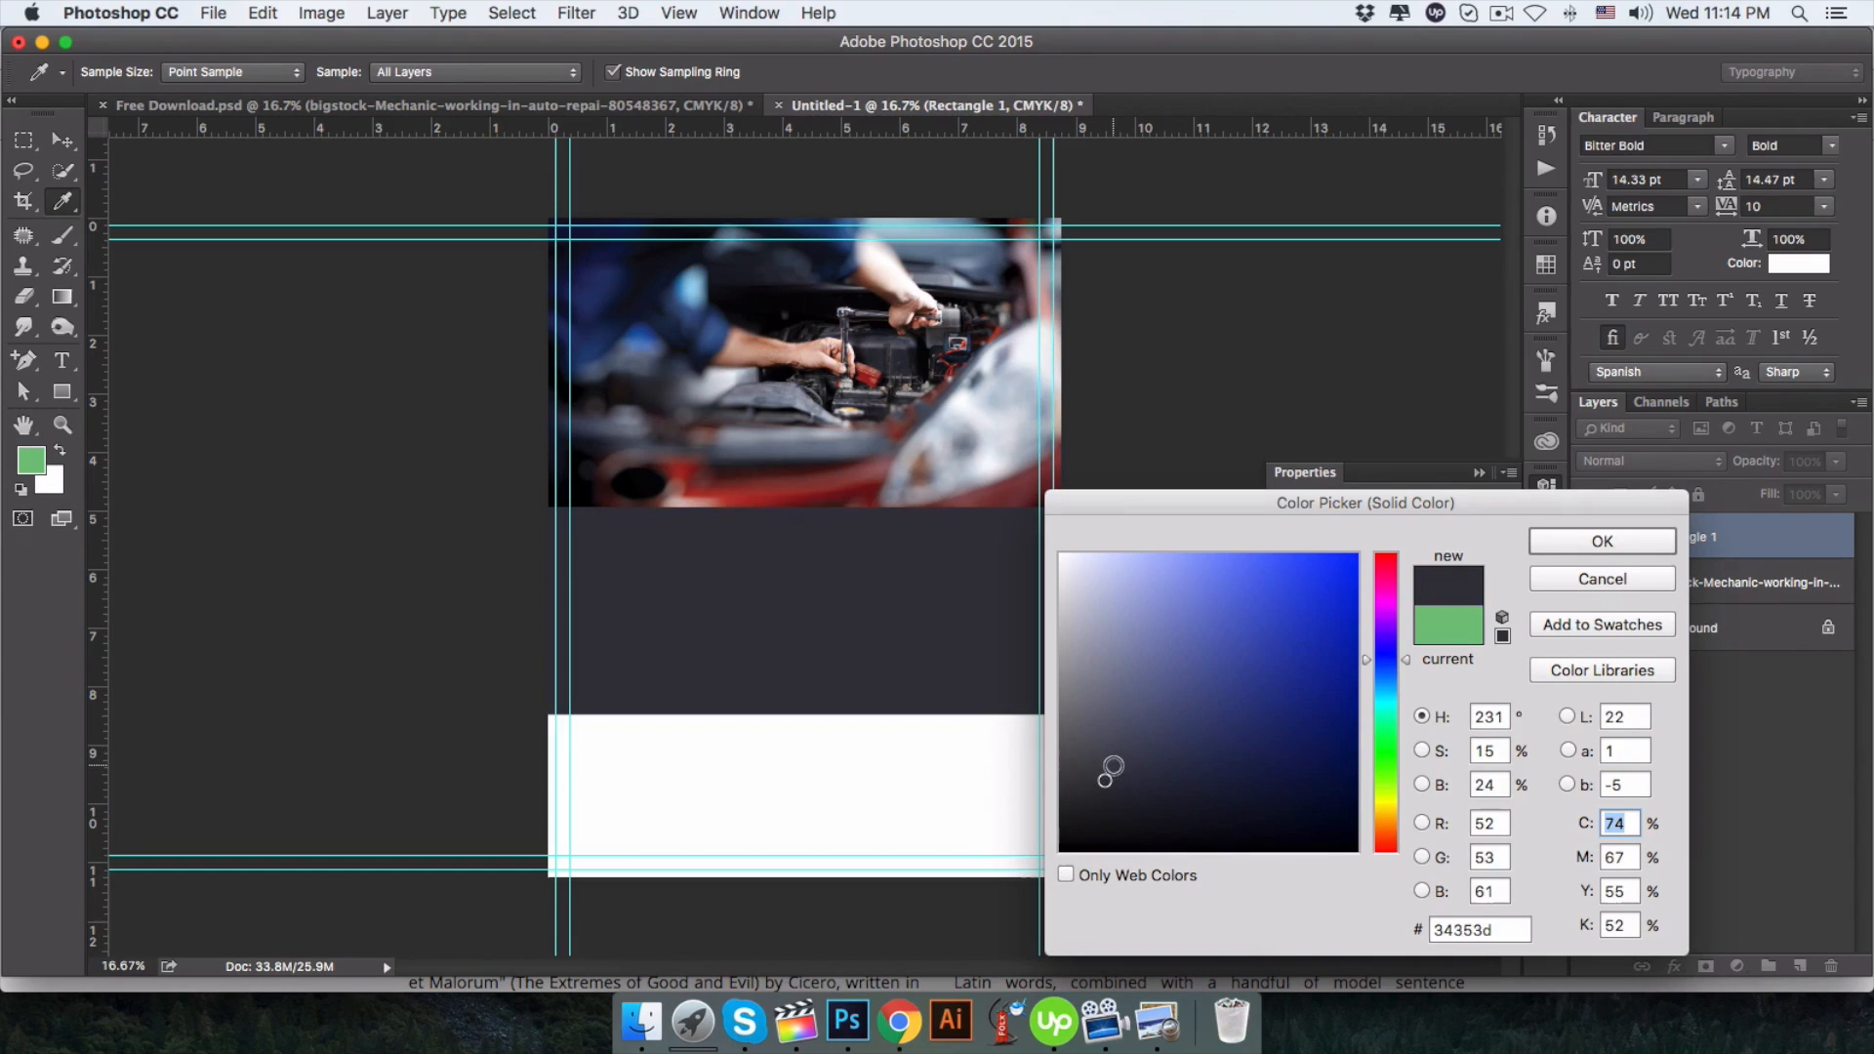
pyautogui.click(1574, 540)
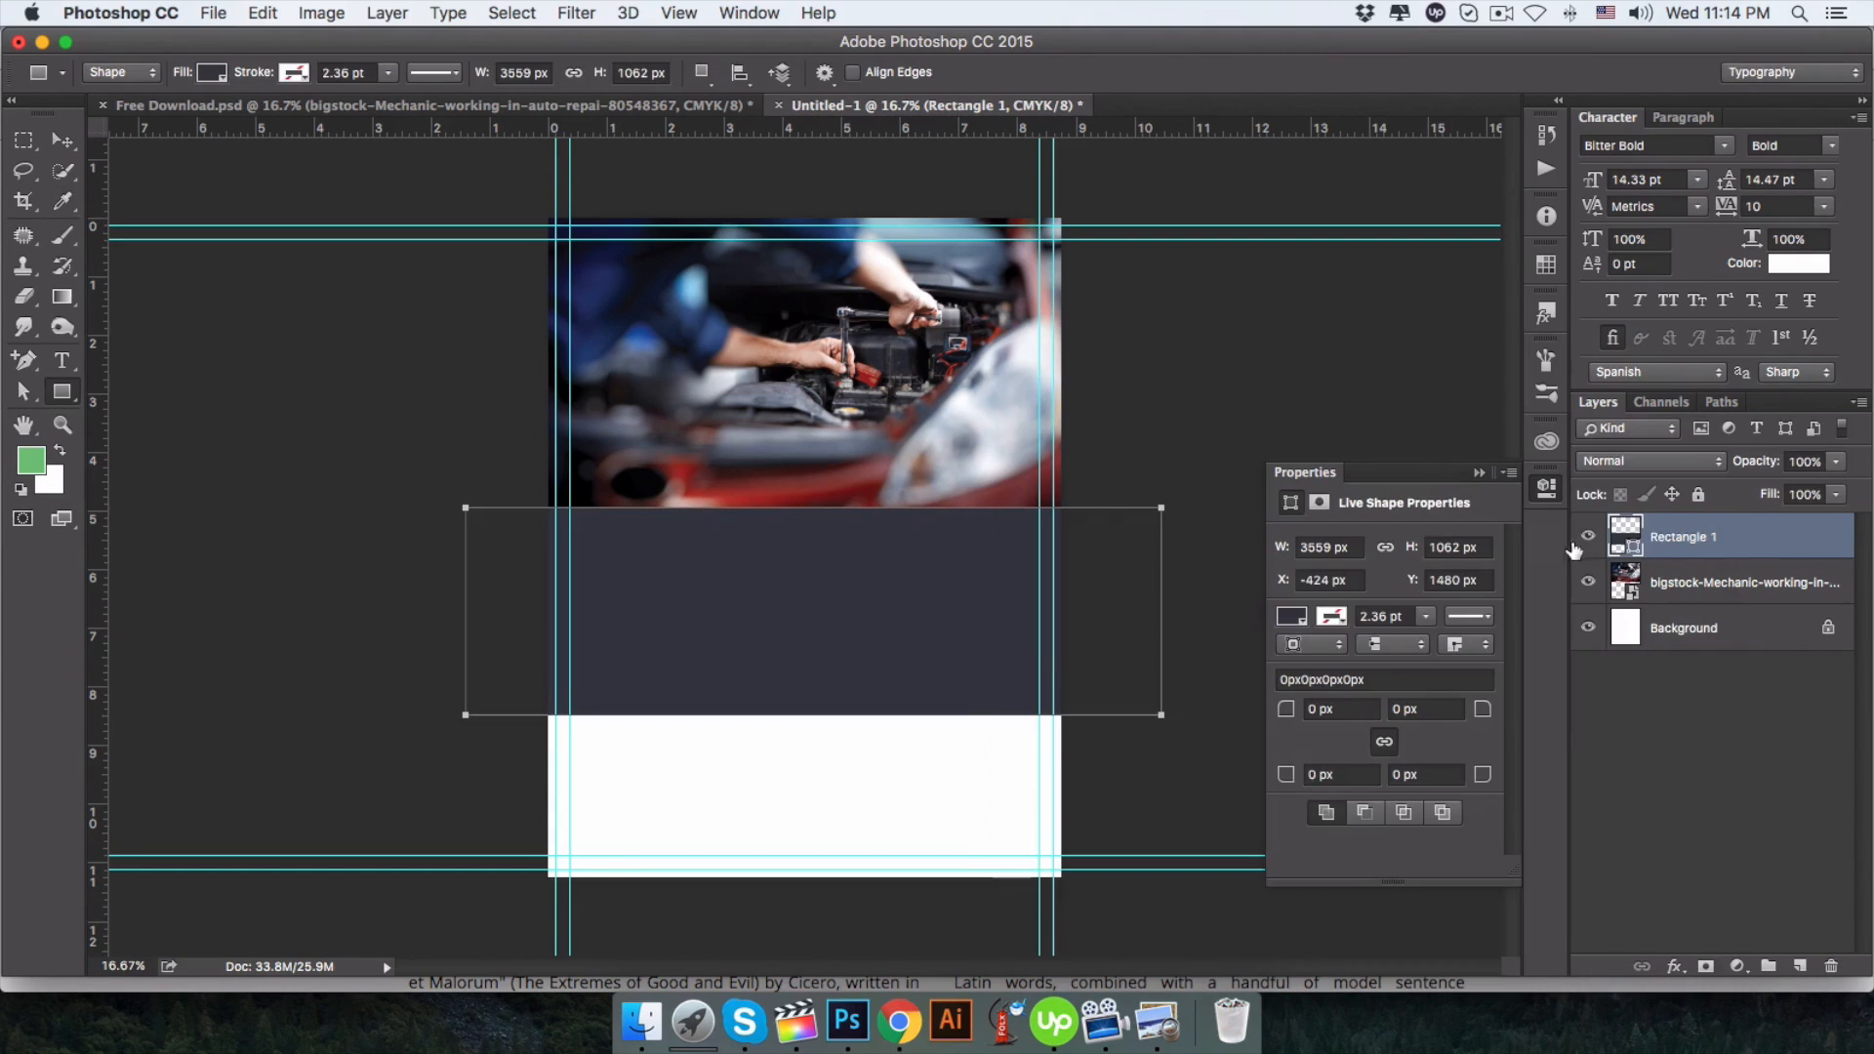
pyautogui.click(457, 107)
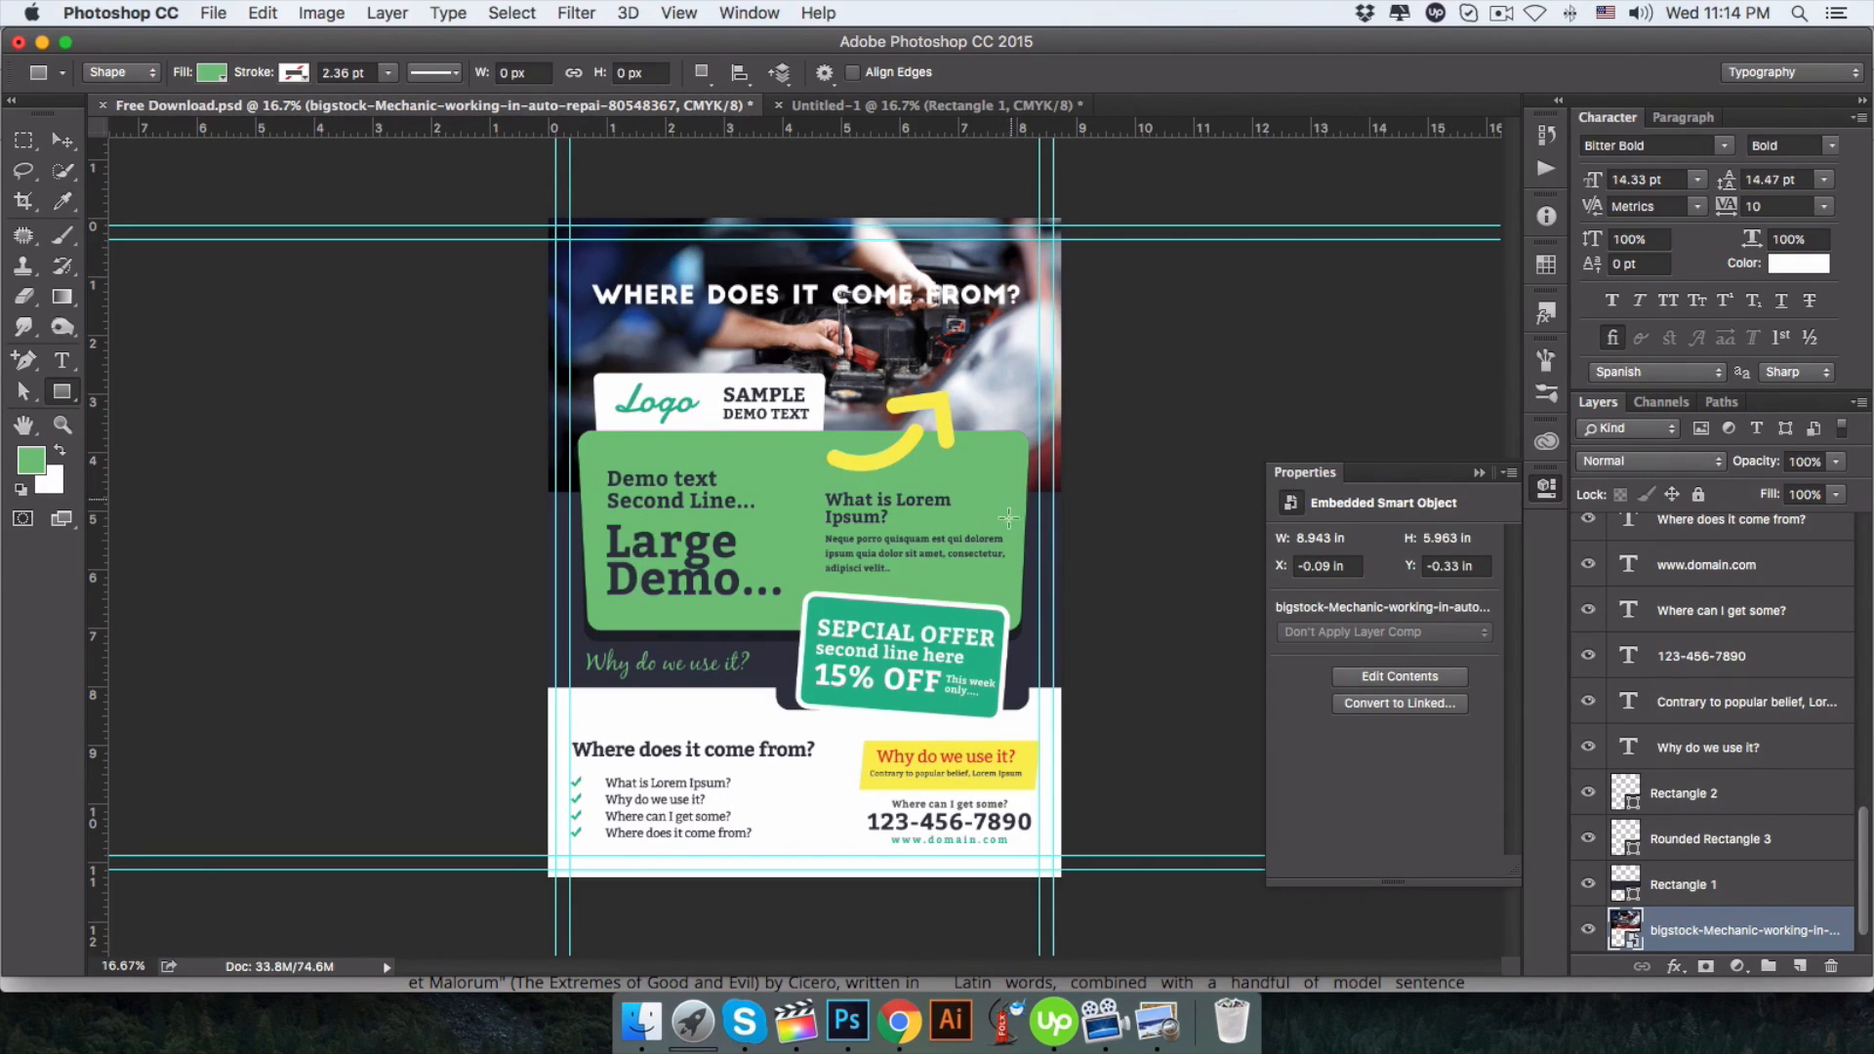
pyautogui.click(947, 106)
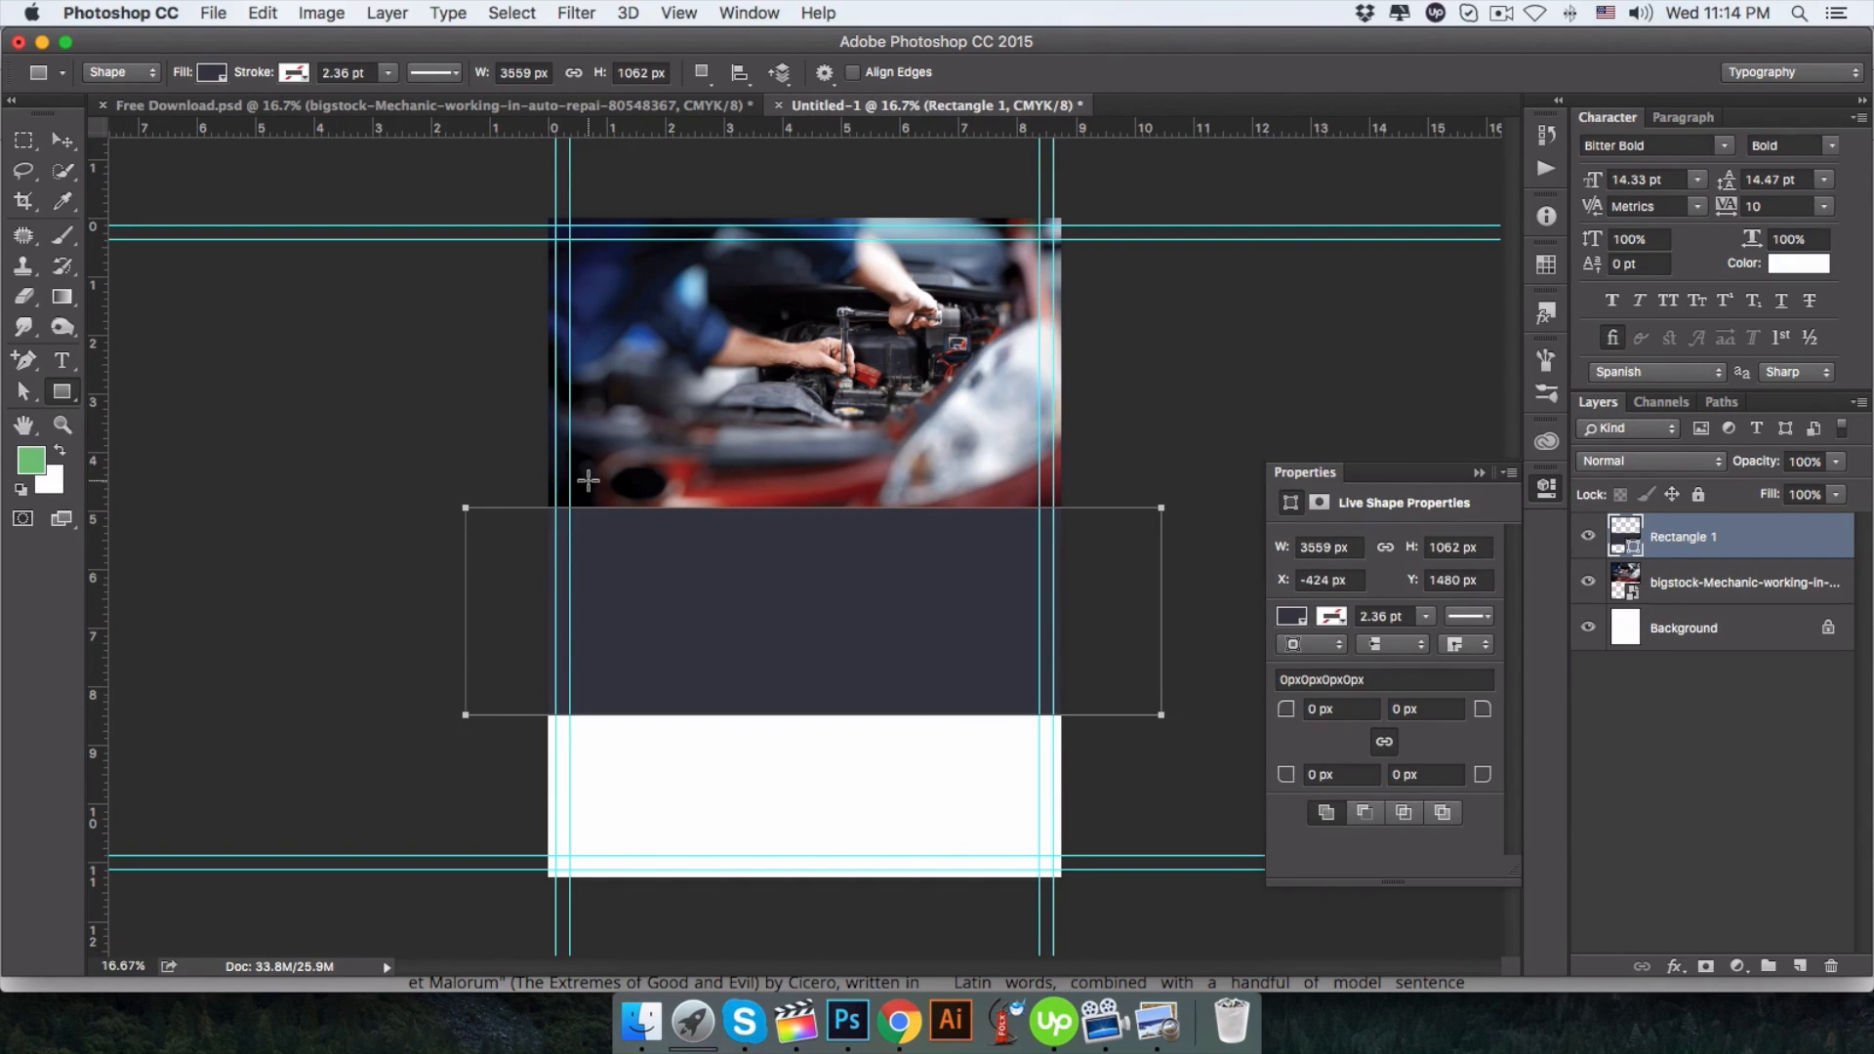
pyautogui.moveTo(589, 480); pyautogui.dragTo(1025, 631)
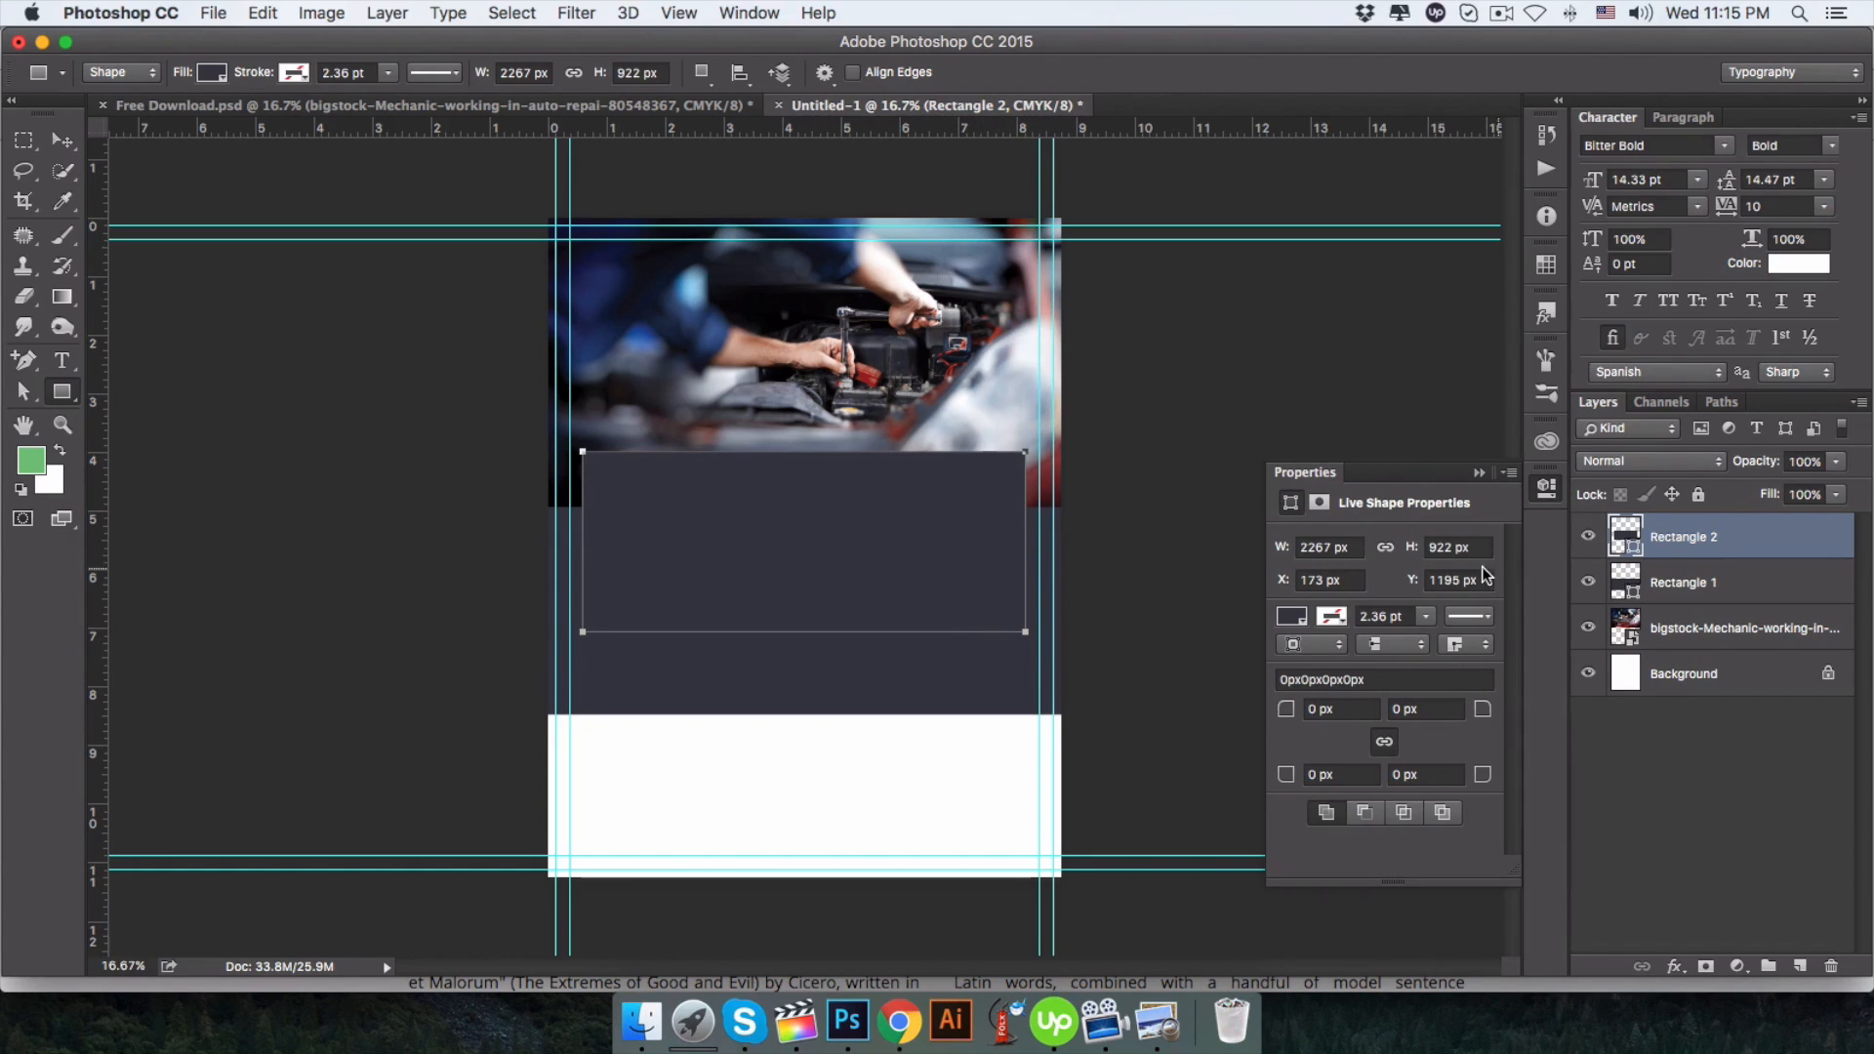
pyautogui.click(506, 102)
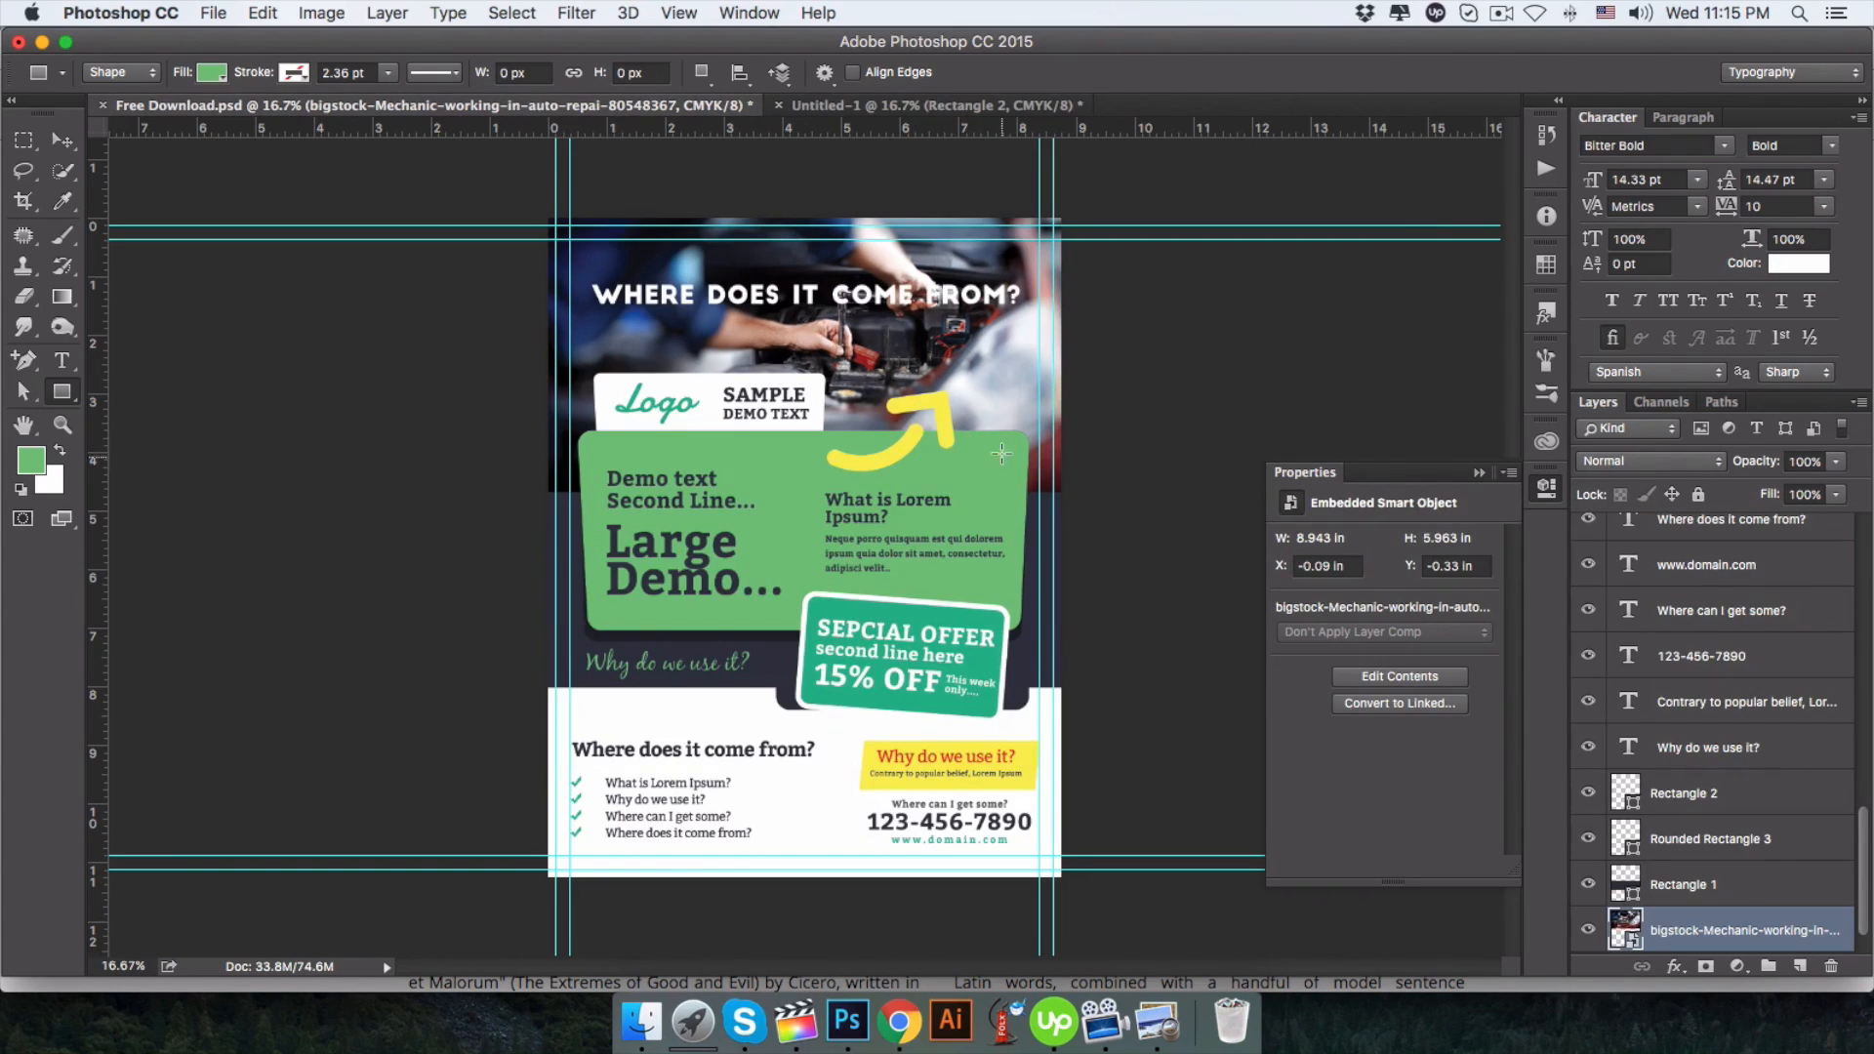
pyautogui.click(925, 103)
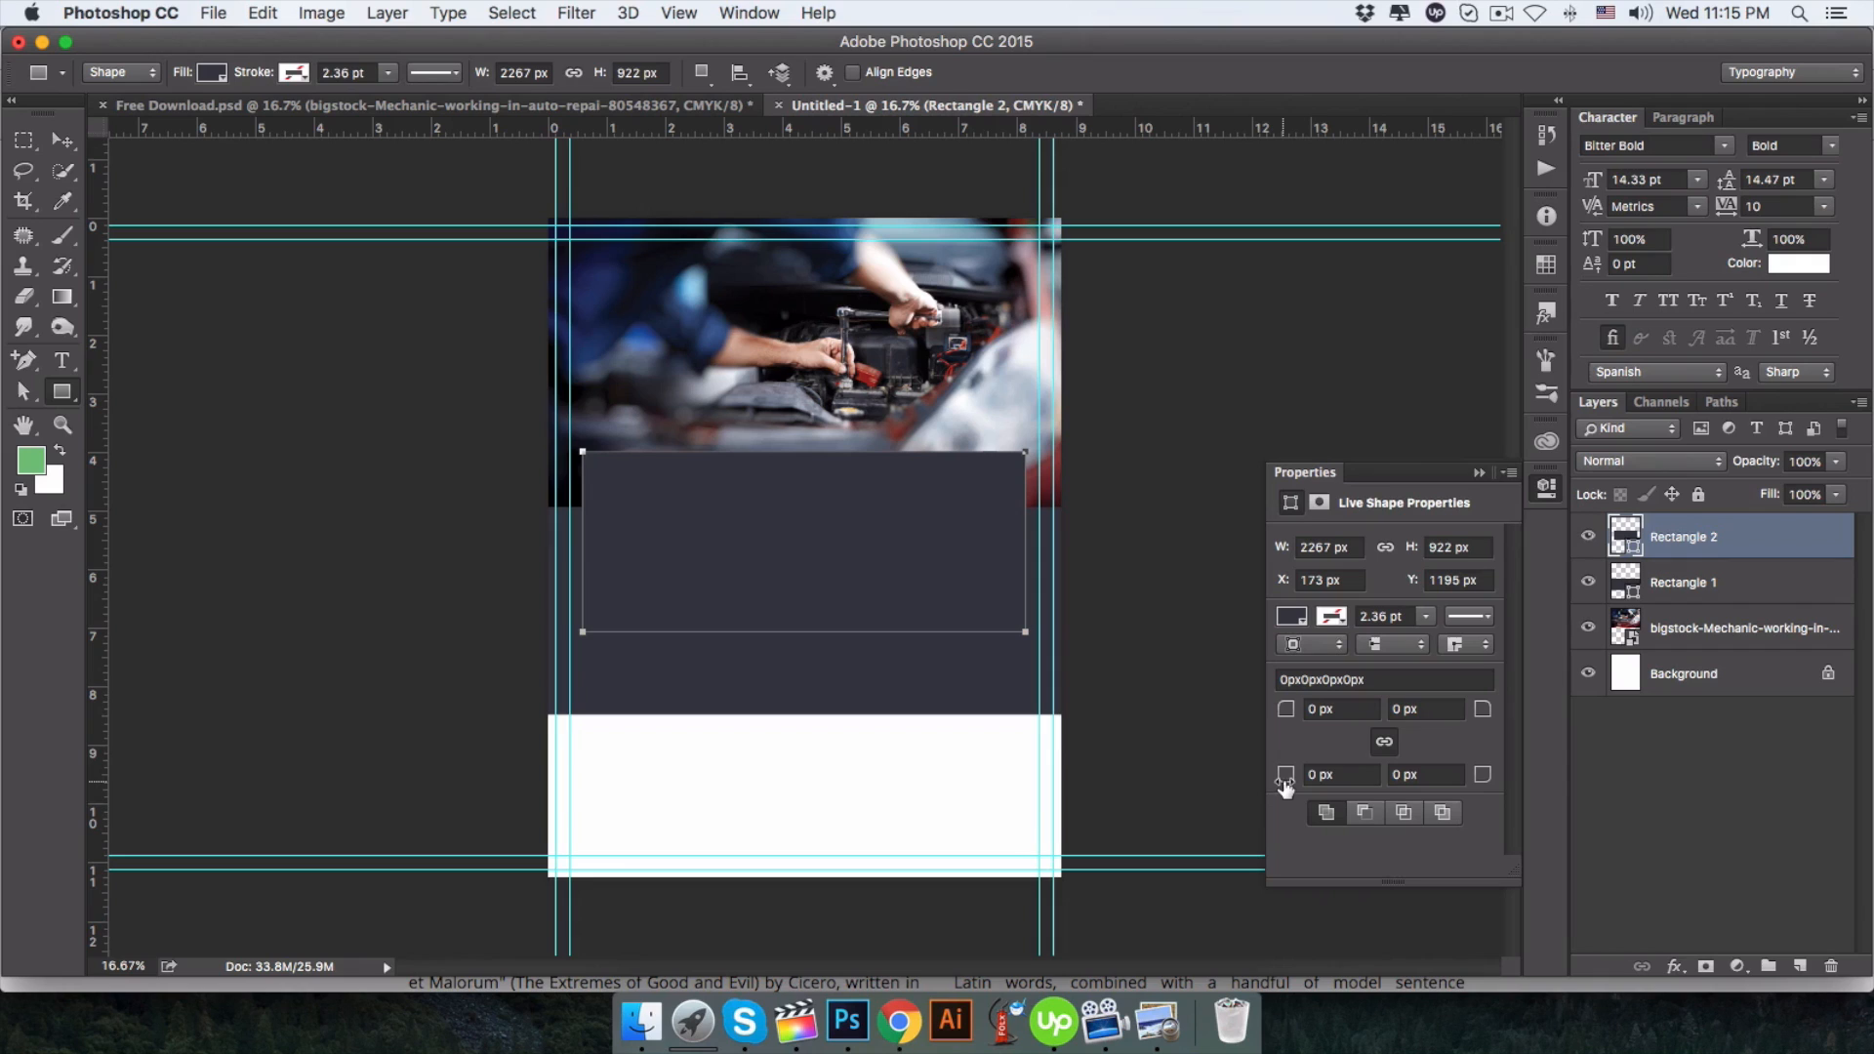
pyautogui.moveTo(1287, 776); pyautogui.dragTo(1391, 780)
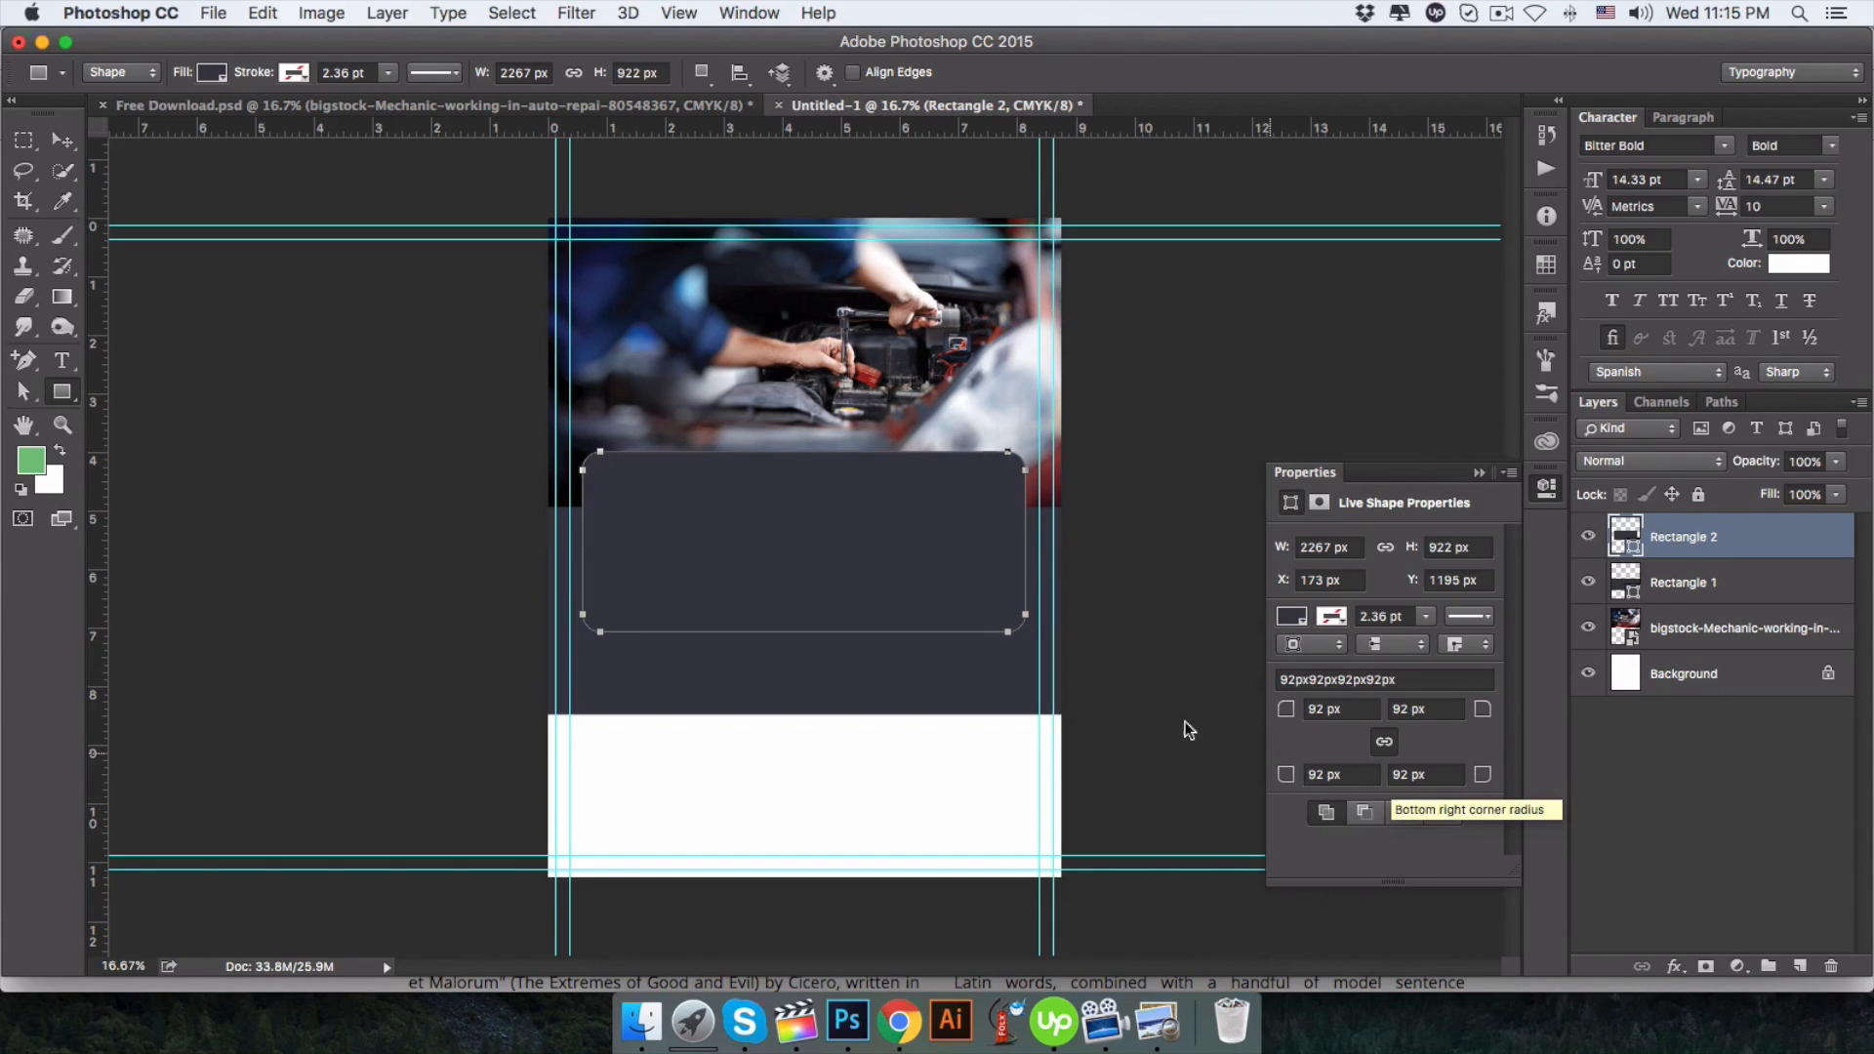
pyautogui.click(63, 139)
pyautogui.press('BackSpace')
pyautogui.click(401, 528)
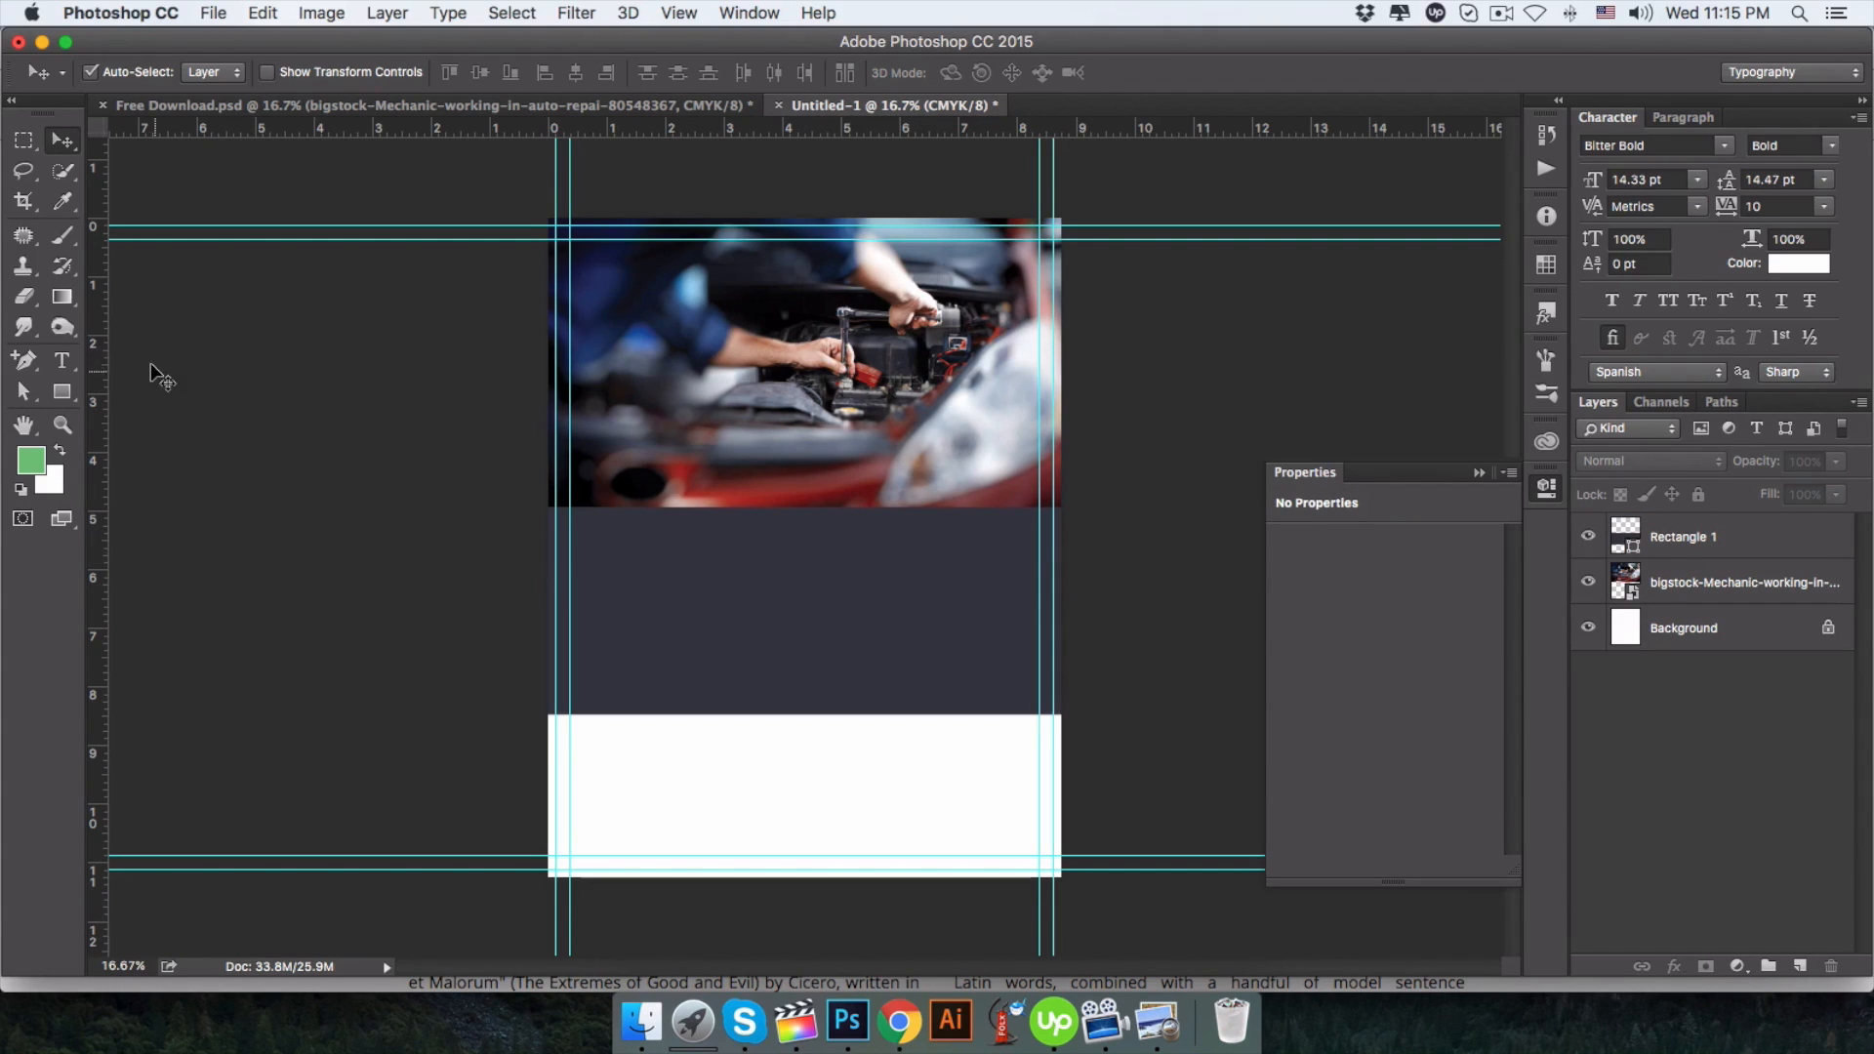
# Draw a rounded rectangle about 2284 by 991 px with a 50 px corner radius over the dark band, and fill it with #77c47d.
pyautogui.click(75, 392)
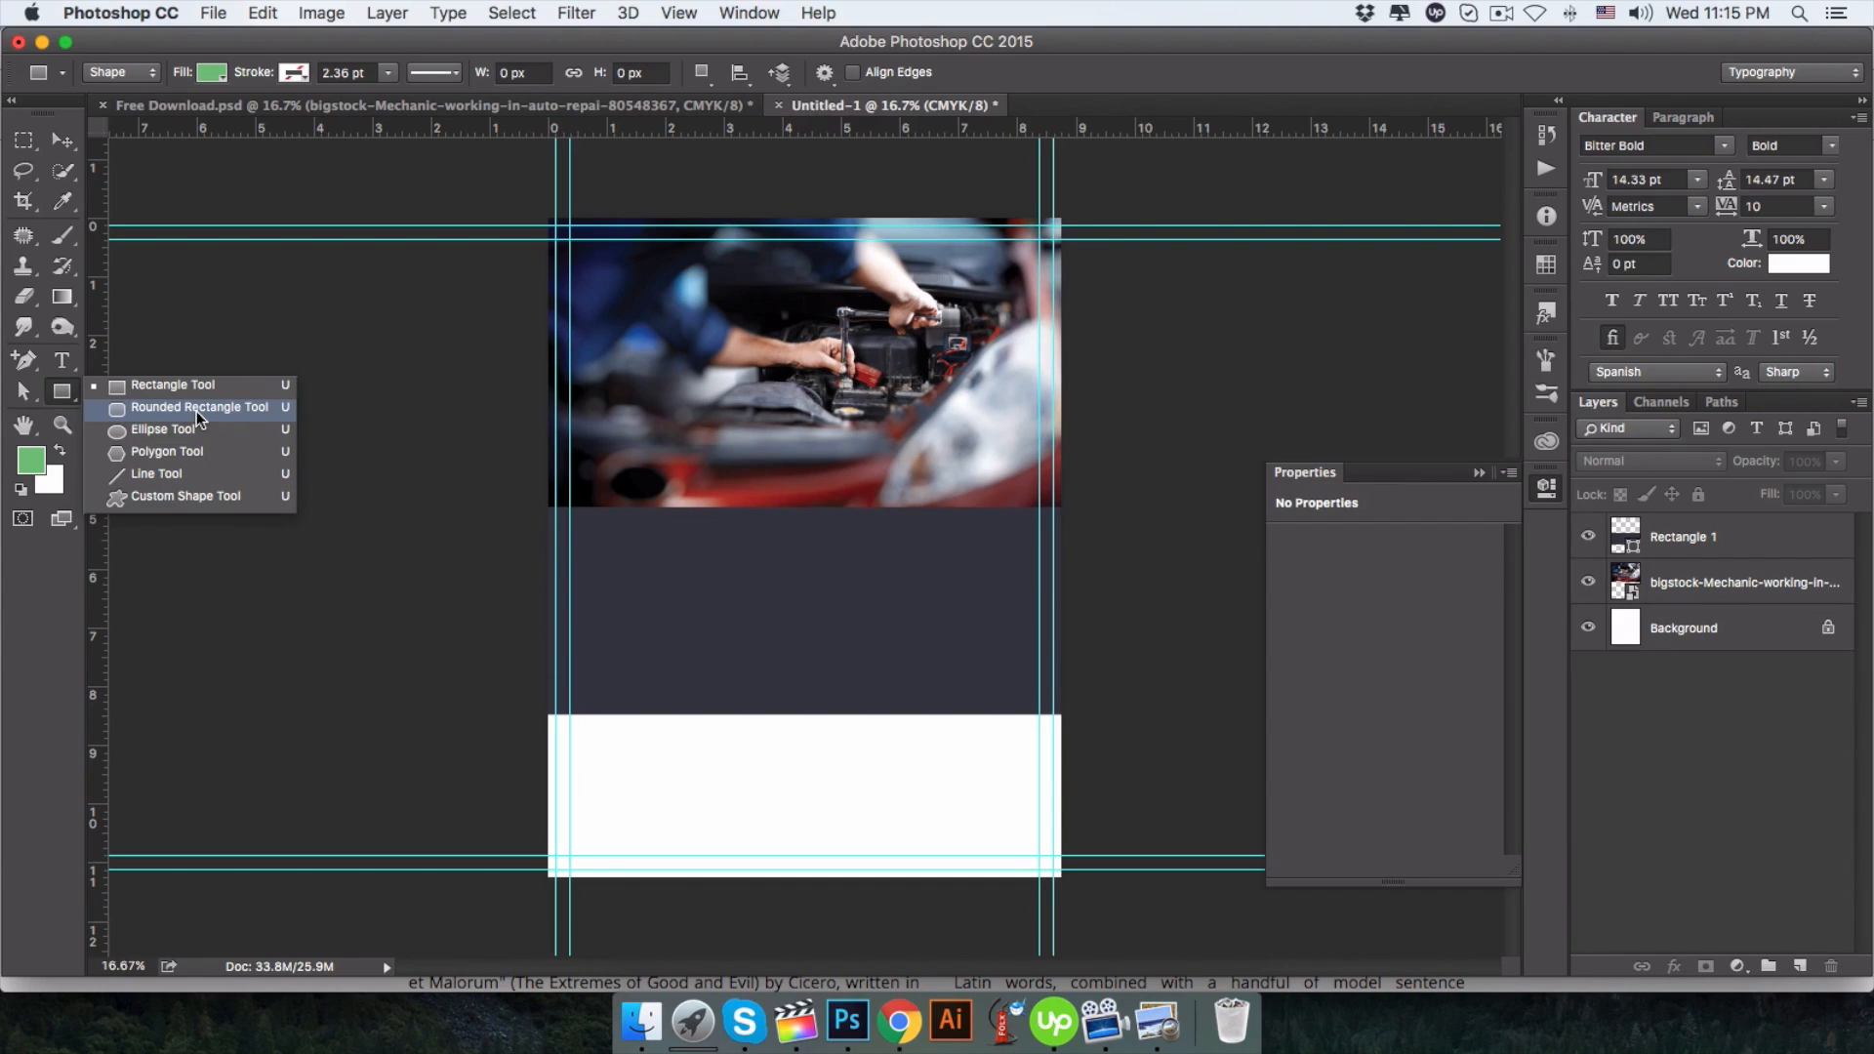
pyautogui.click(198, 418)
pyautogui.moveTo(582, 485); pyautogui.dragTo(1027, 647)
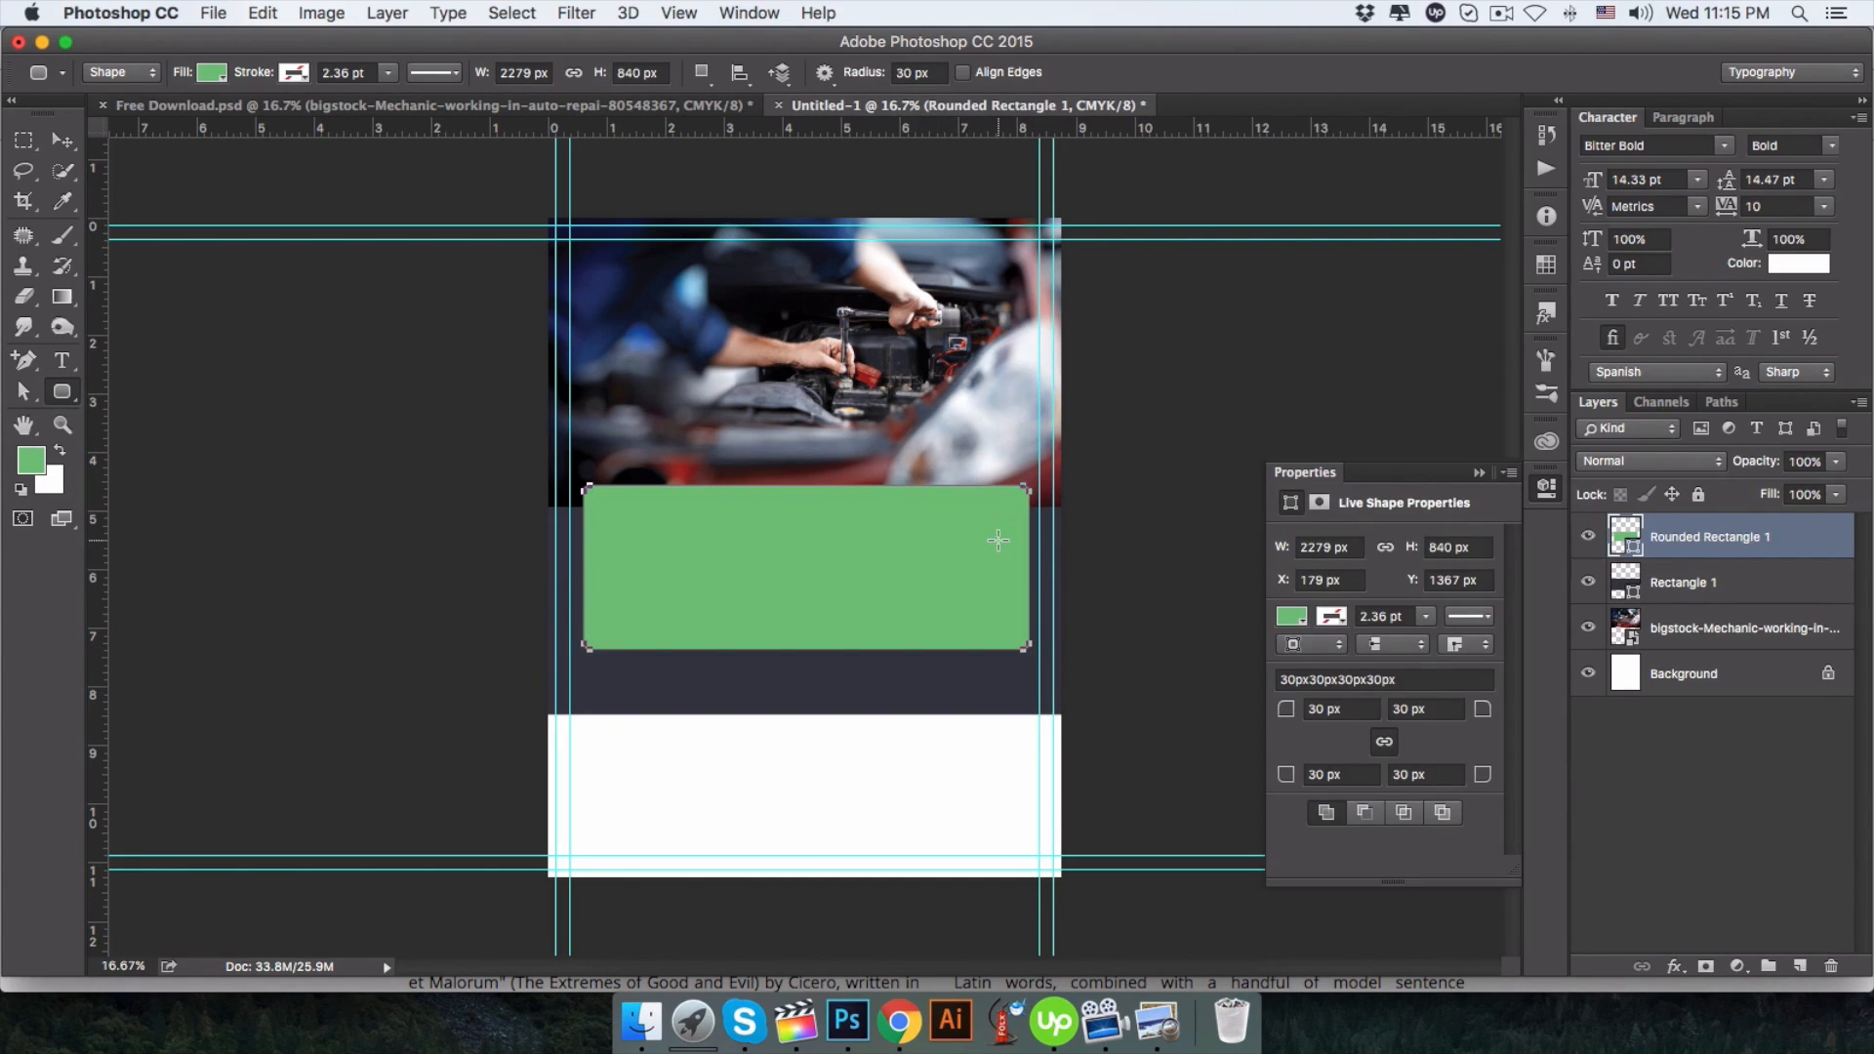
pyautogui.press('super+z')
pyautogui.click(896, 73)
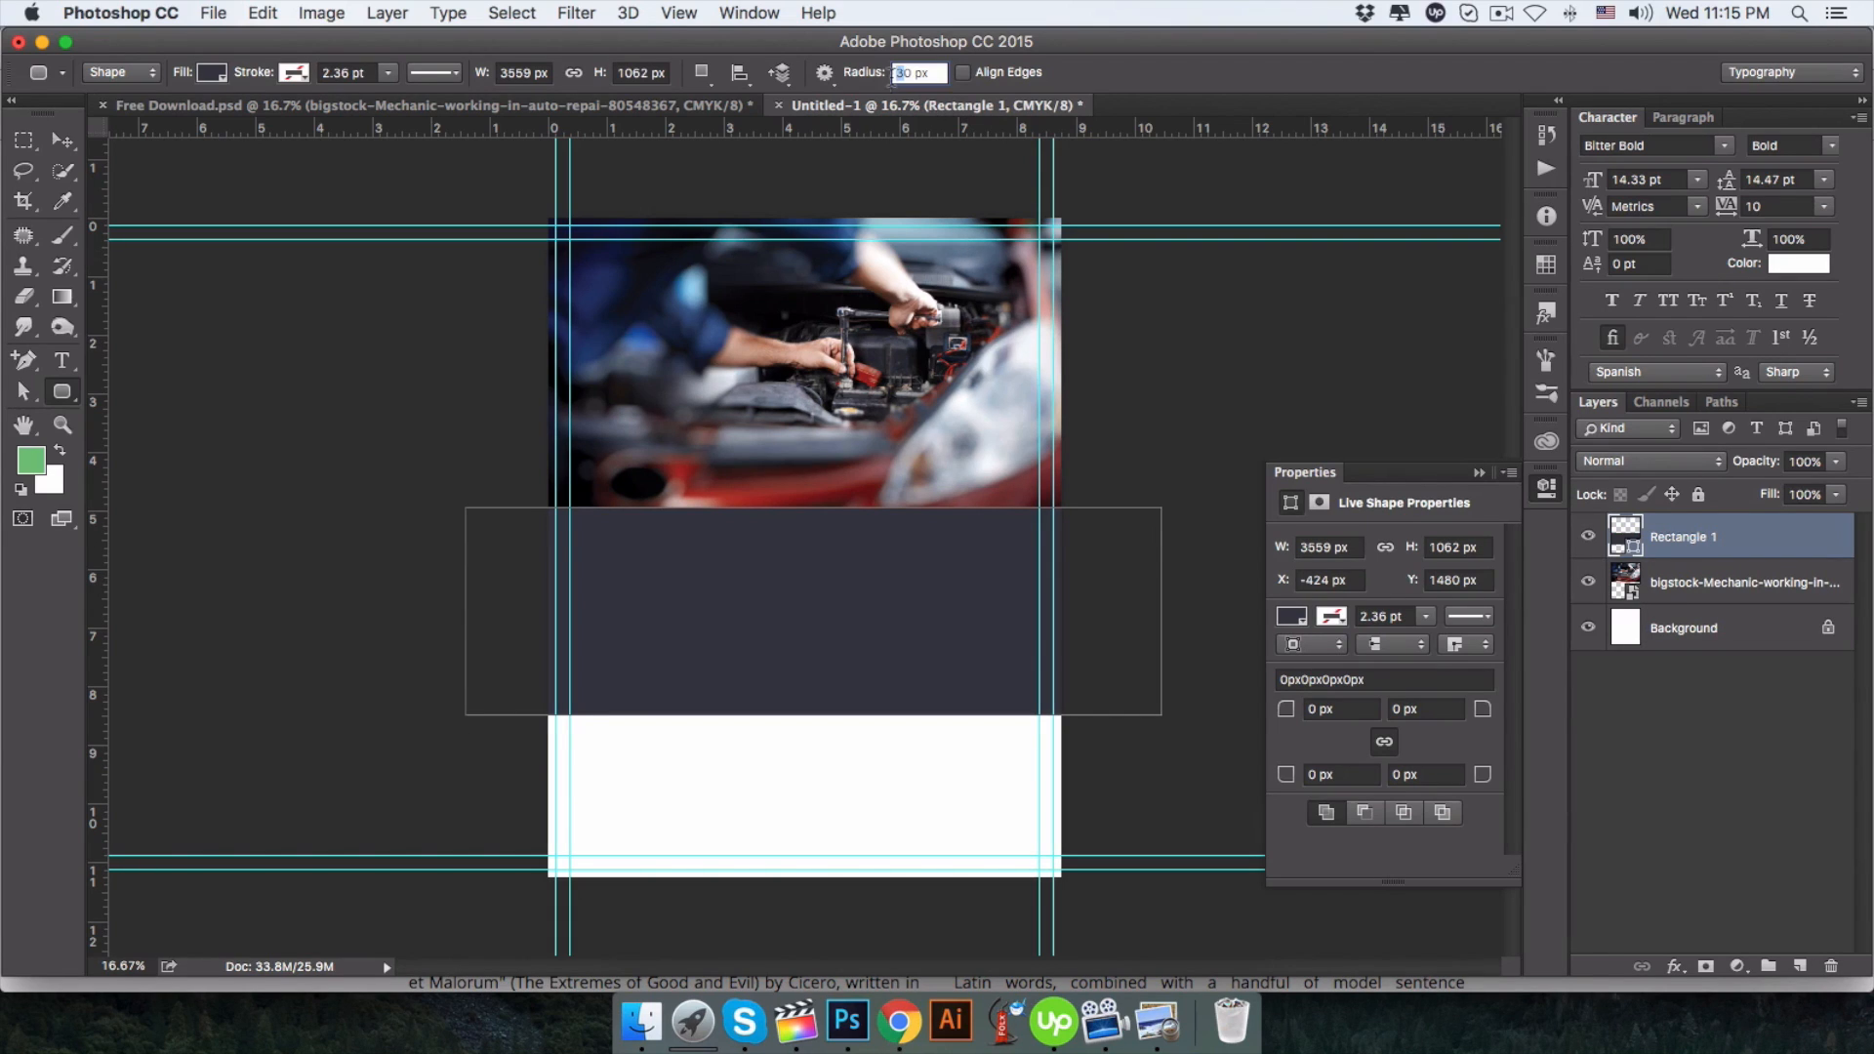
pyautogui.write('50')
pyautogui.press('Return')
pyautogui.moveTo(582, 499); pyautogui.dragTo(1025, 666)
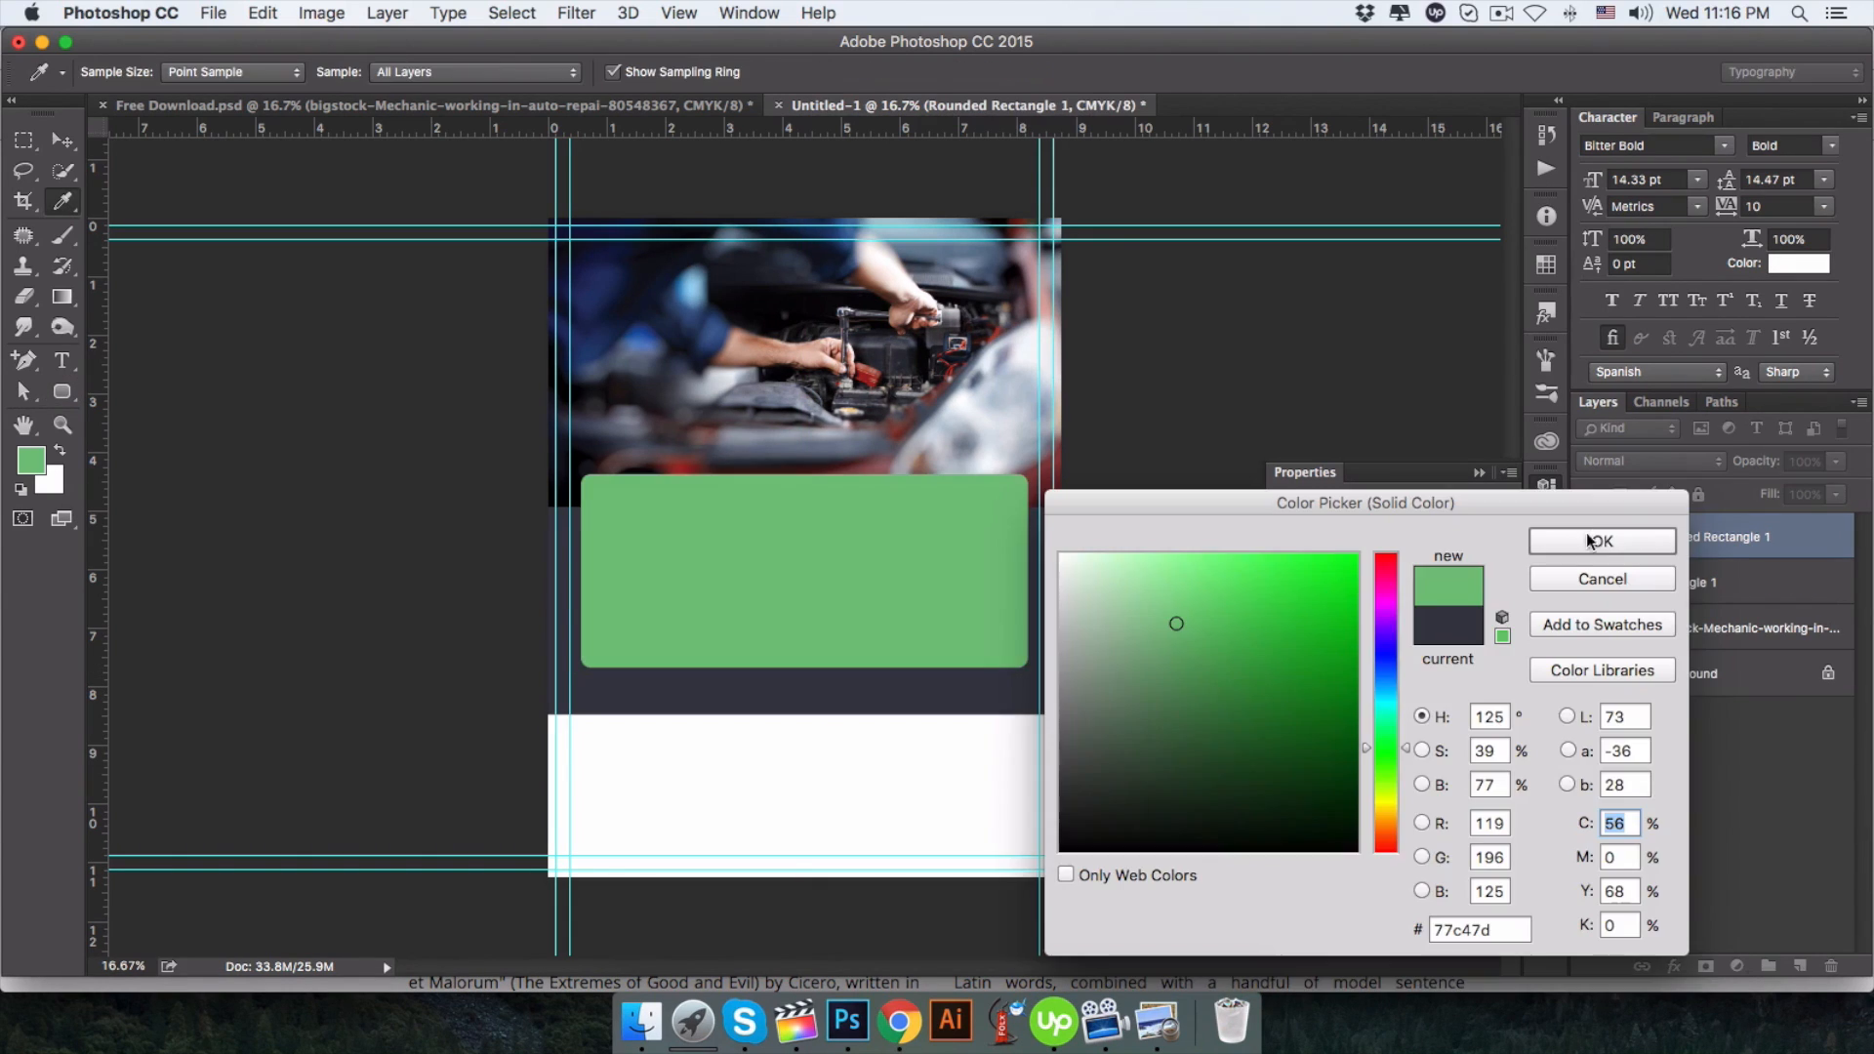
pyautogui.click(1592, 540)
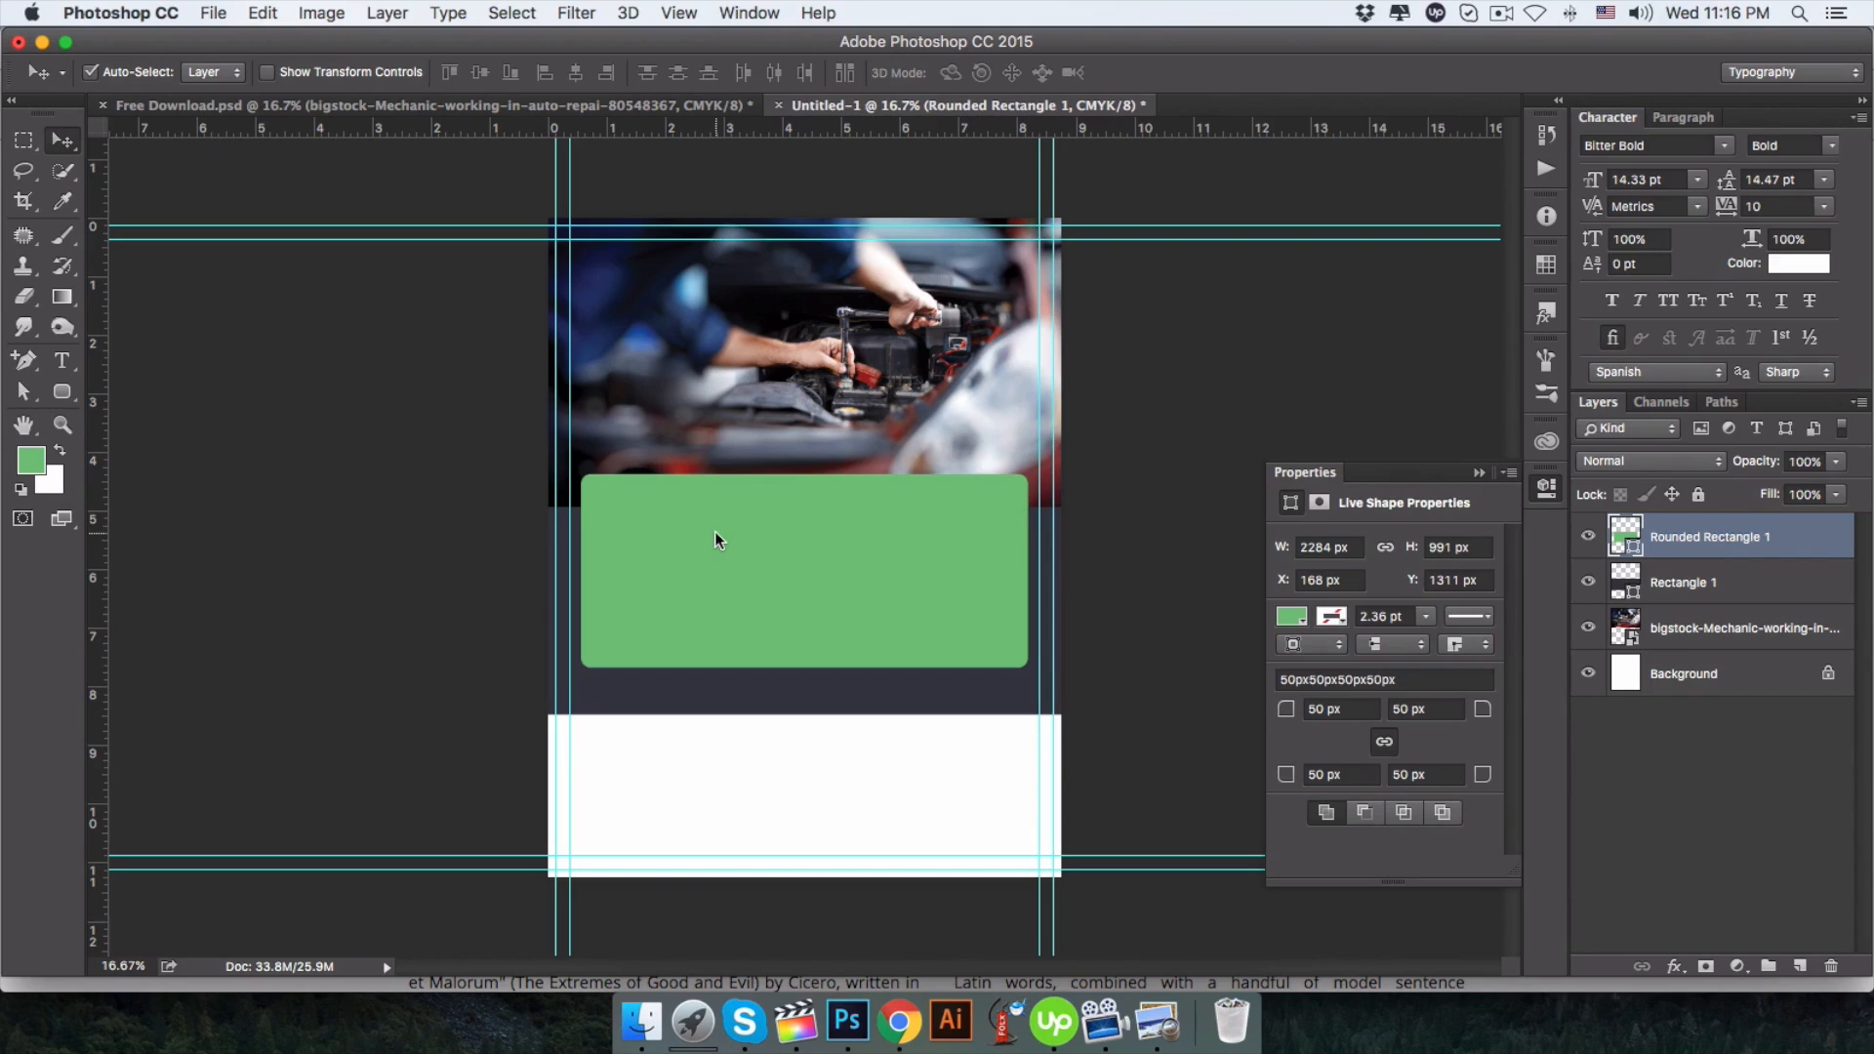
# Raise only the top anchor points of the green rounded rectangle until the shape is about 1069 px high.
pyautogui.click(24, 394)
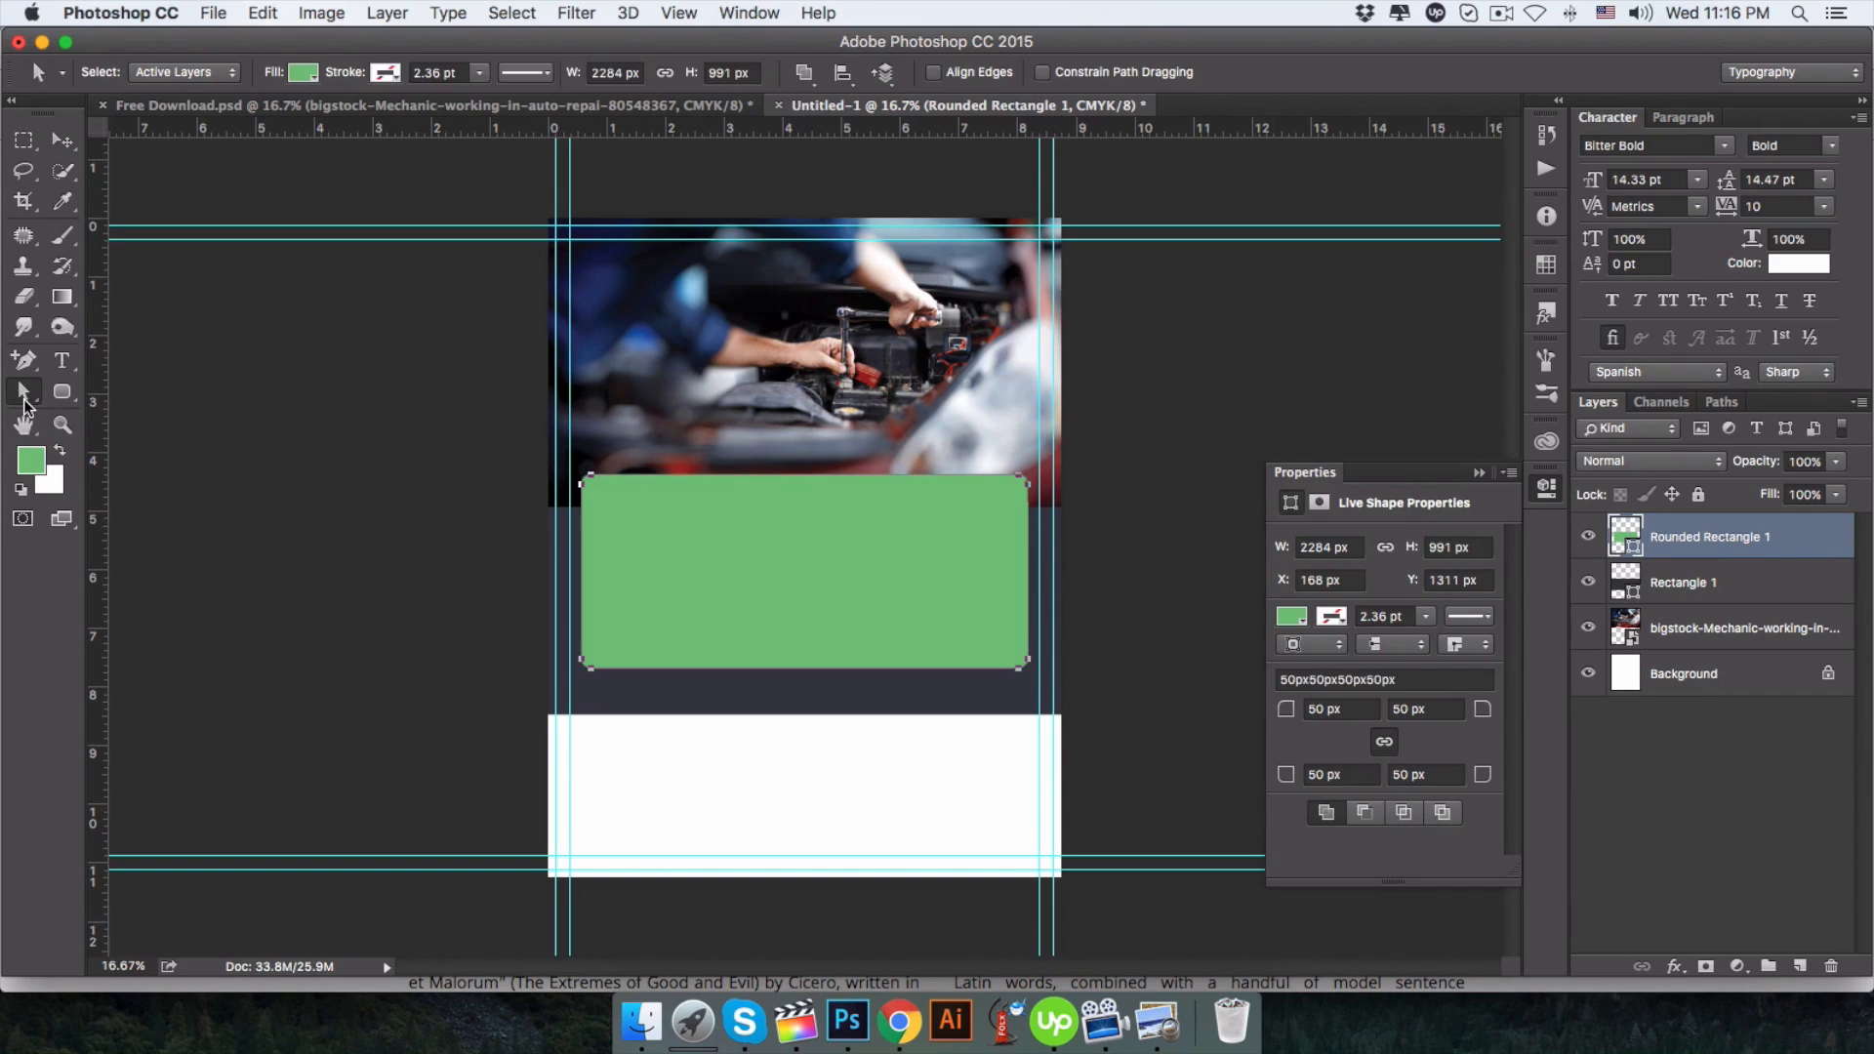
pyautogui.moveTo(29, 400); pyautogui.dragTo(144, 419)
pyautogui.moveTo(483, 415); pyautogui.dragTo(1077, 514)
pyautogui.hotkey('shift', 'Up')
pyautogui.hotkey('shift', 'Up')
pyautogui.hotkey('shift', 'Up')
pyautogui.hotkey('shift', 'Up')
pyautogui.hotkey('shift', 'Up')
pyautogui.hotkey('shift', 'Up')
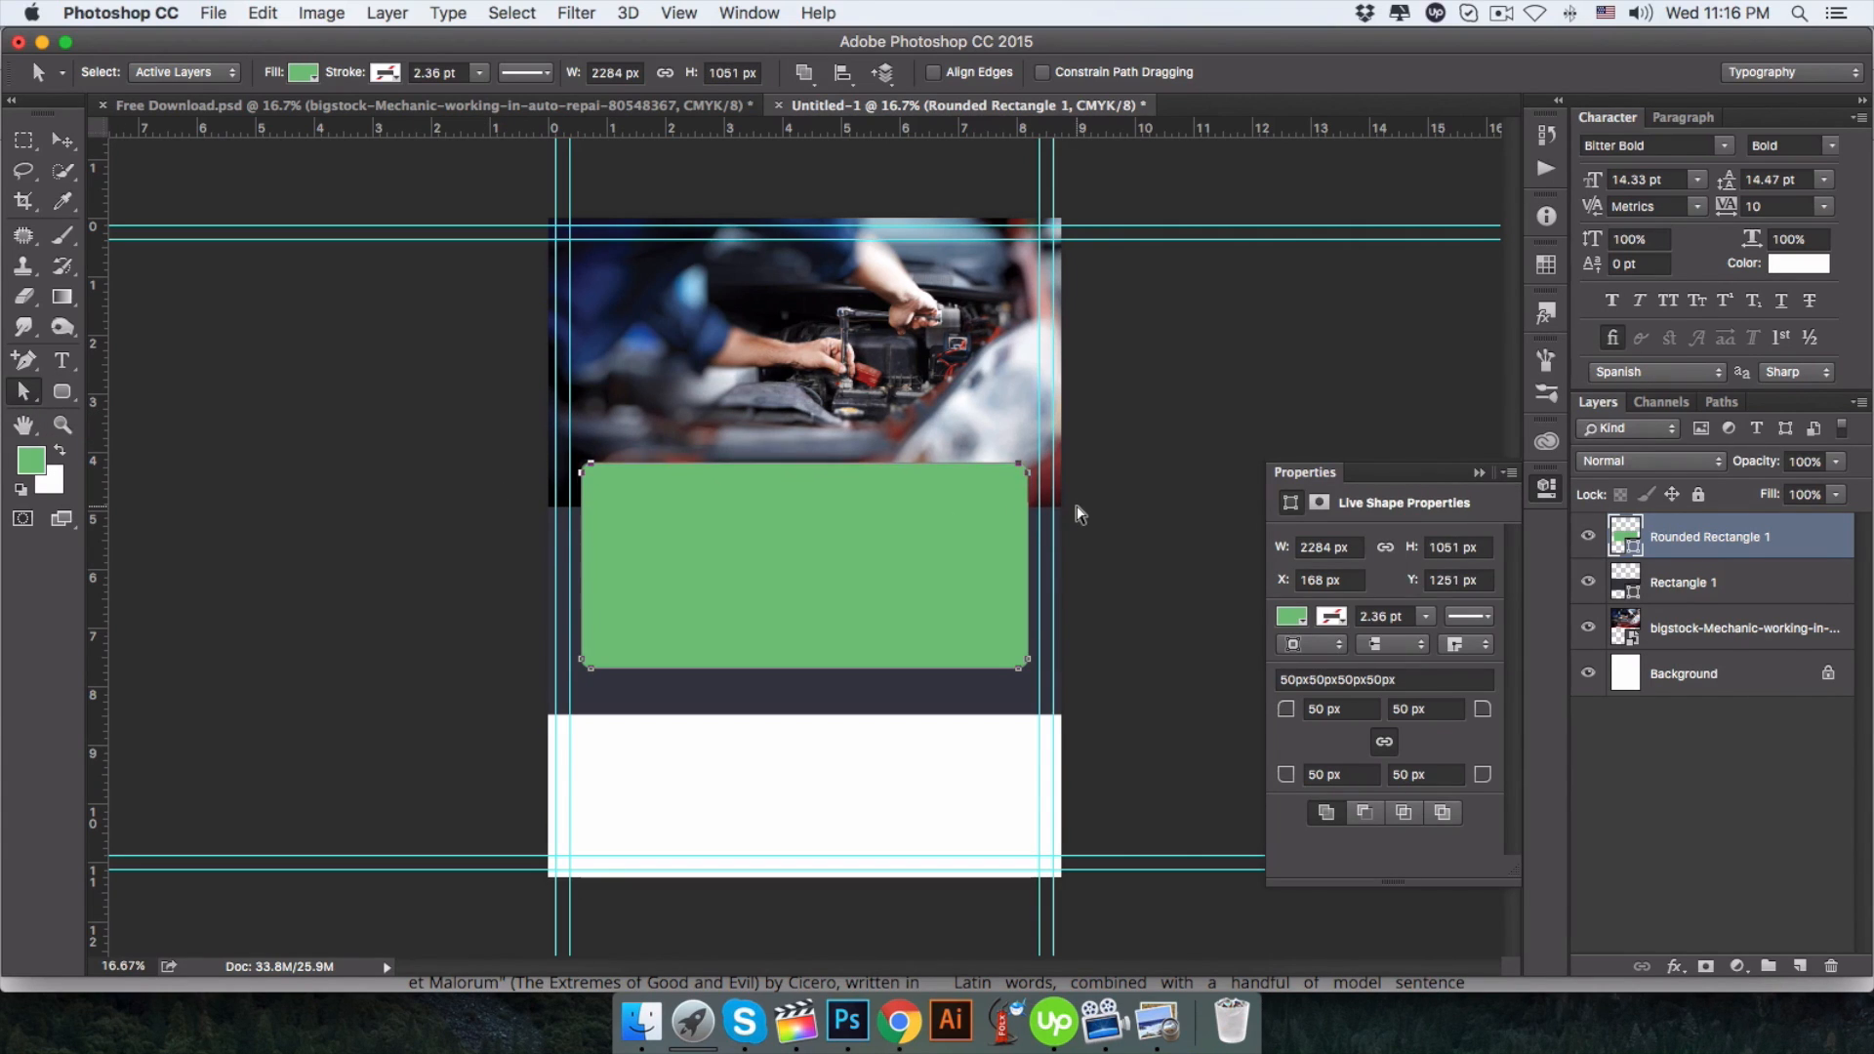
pyautogui.press('Up')
pyautogui.press('Up')
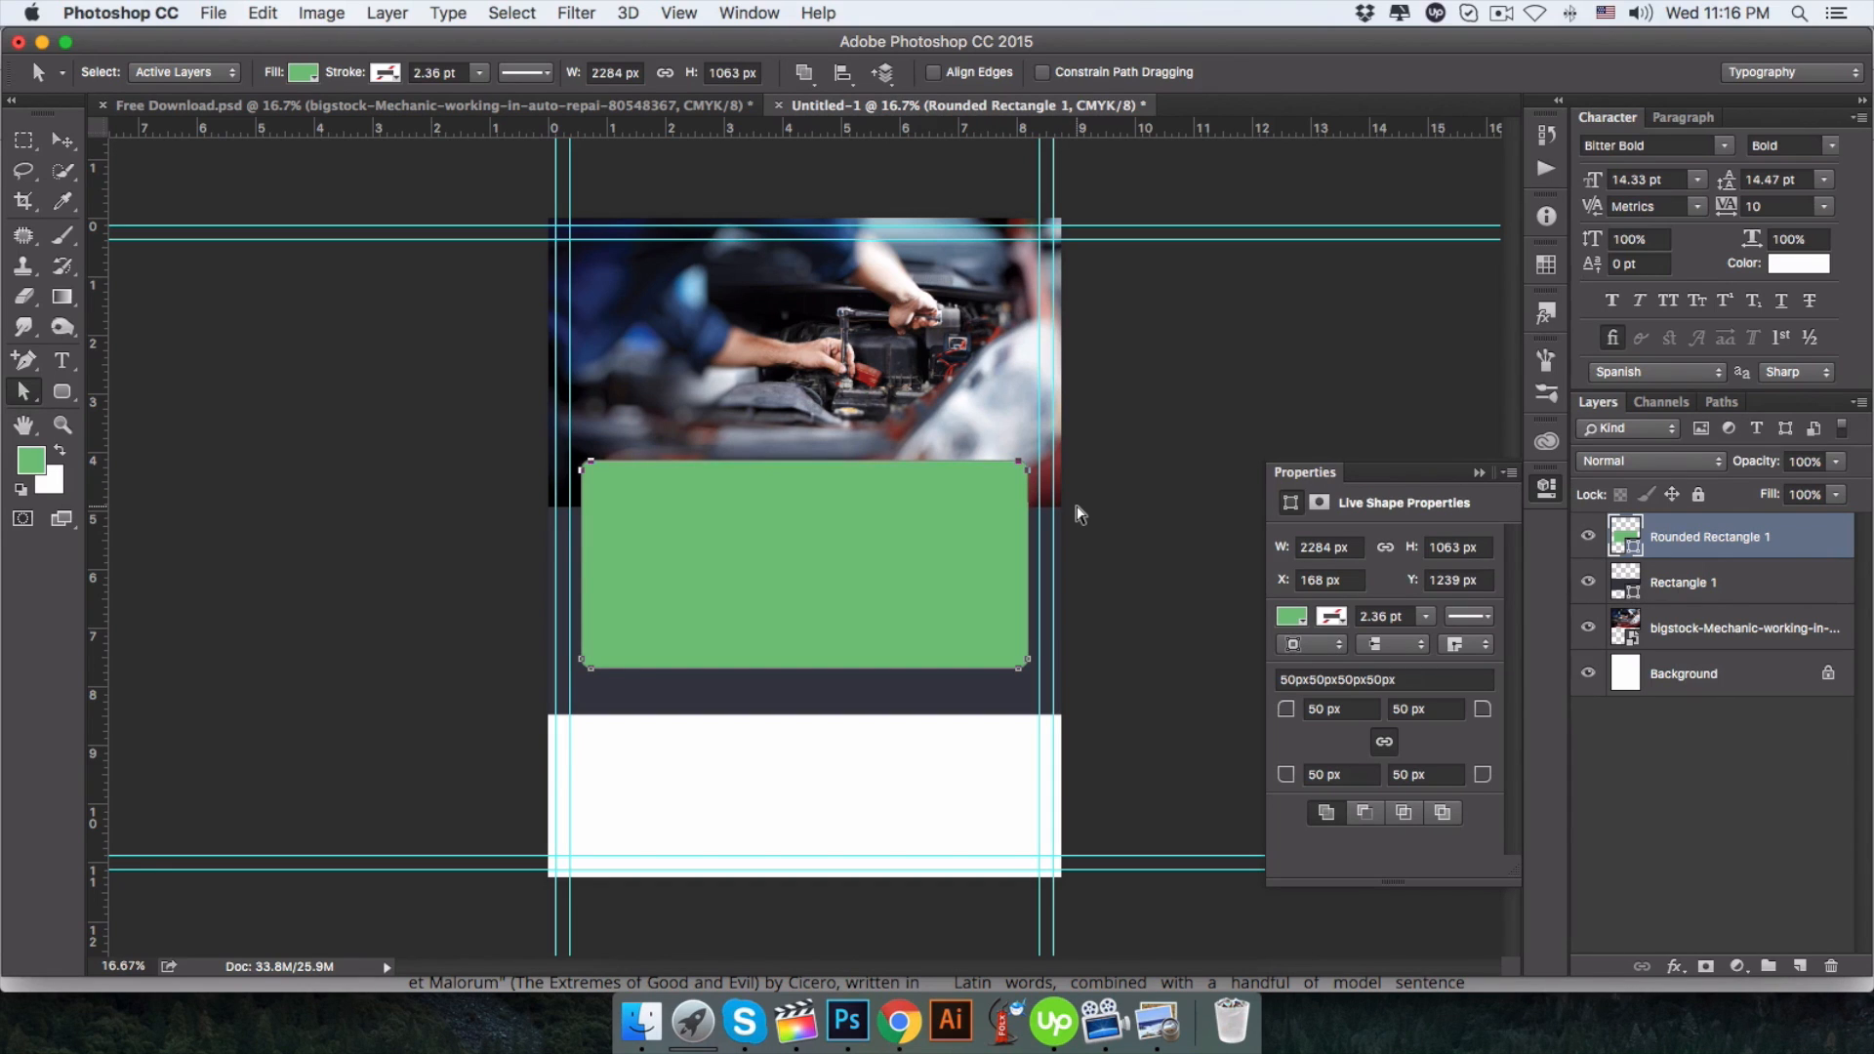
pyautogui.press('Up')
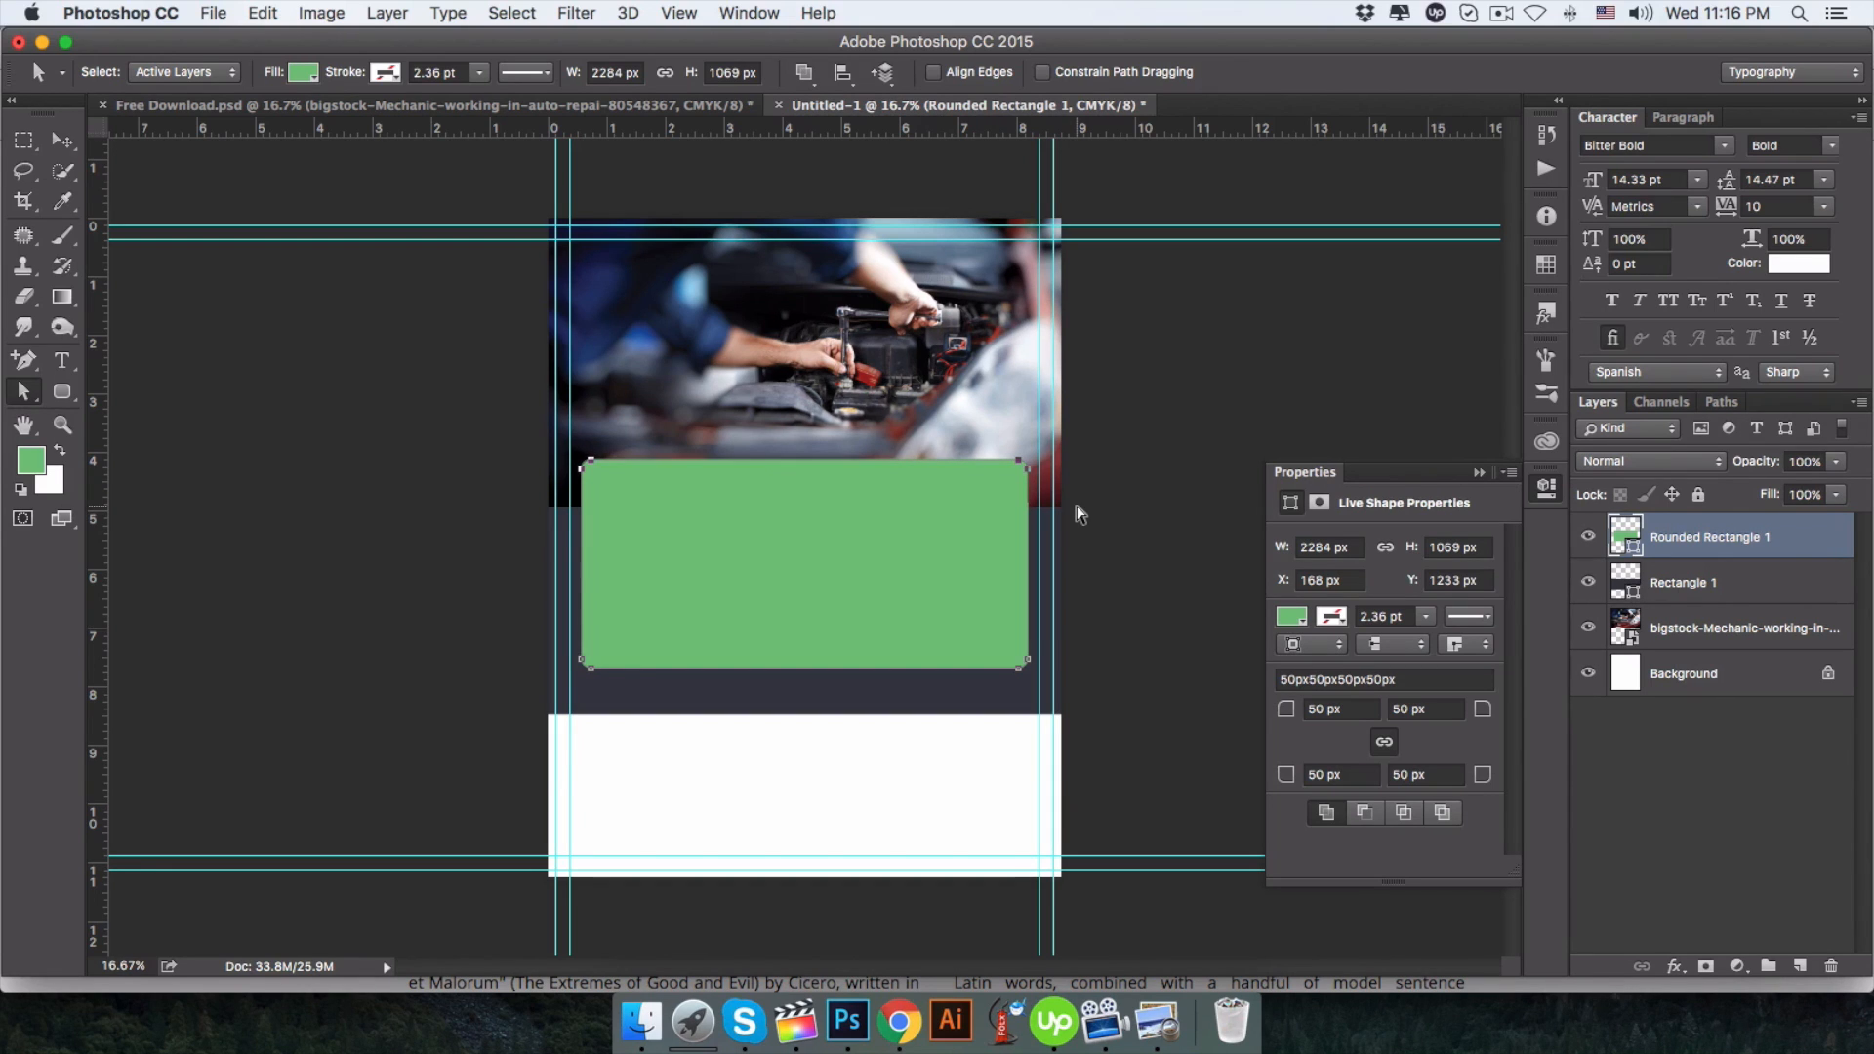
# Nudge the green shape's lower-left corner points inwards to slant its left side, following the Free Download.psd reference.
pyautogui.click(393, 109)
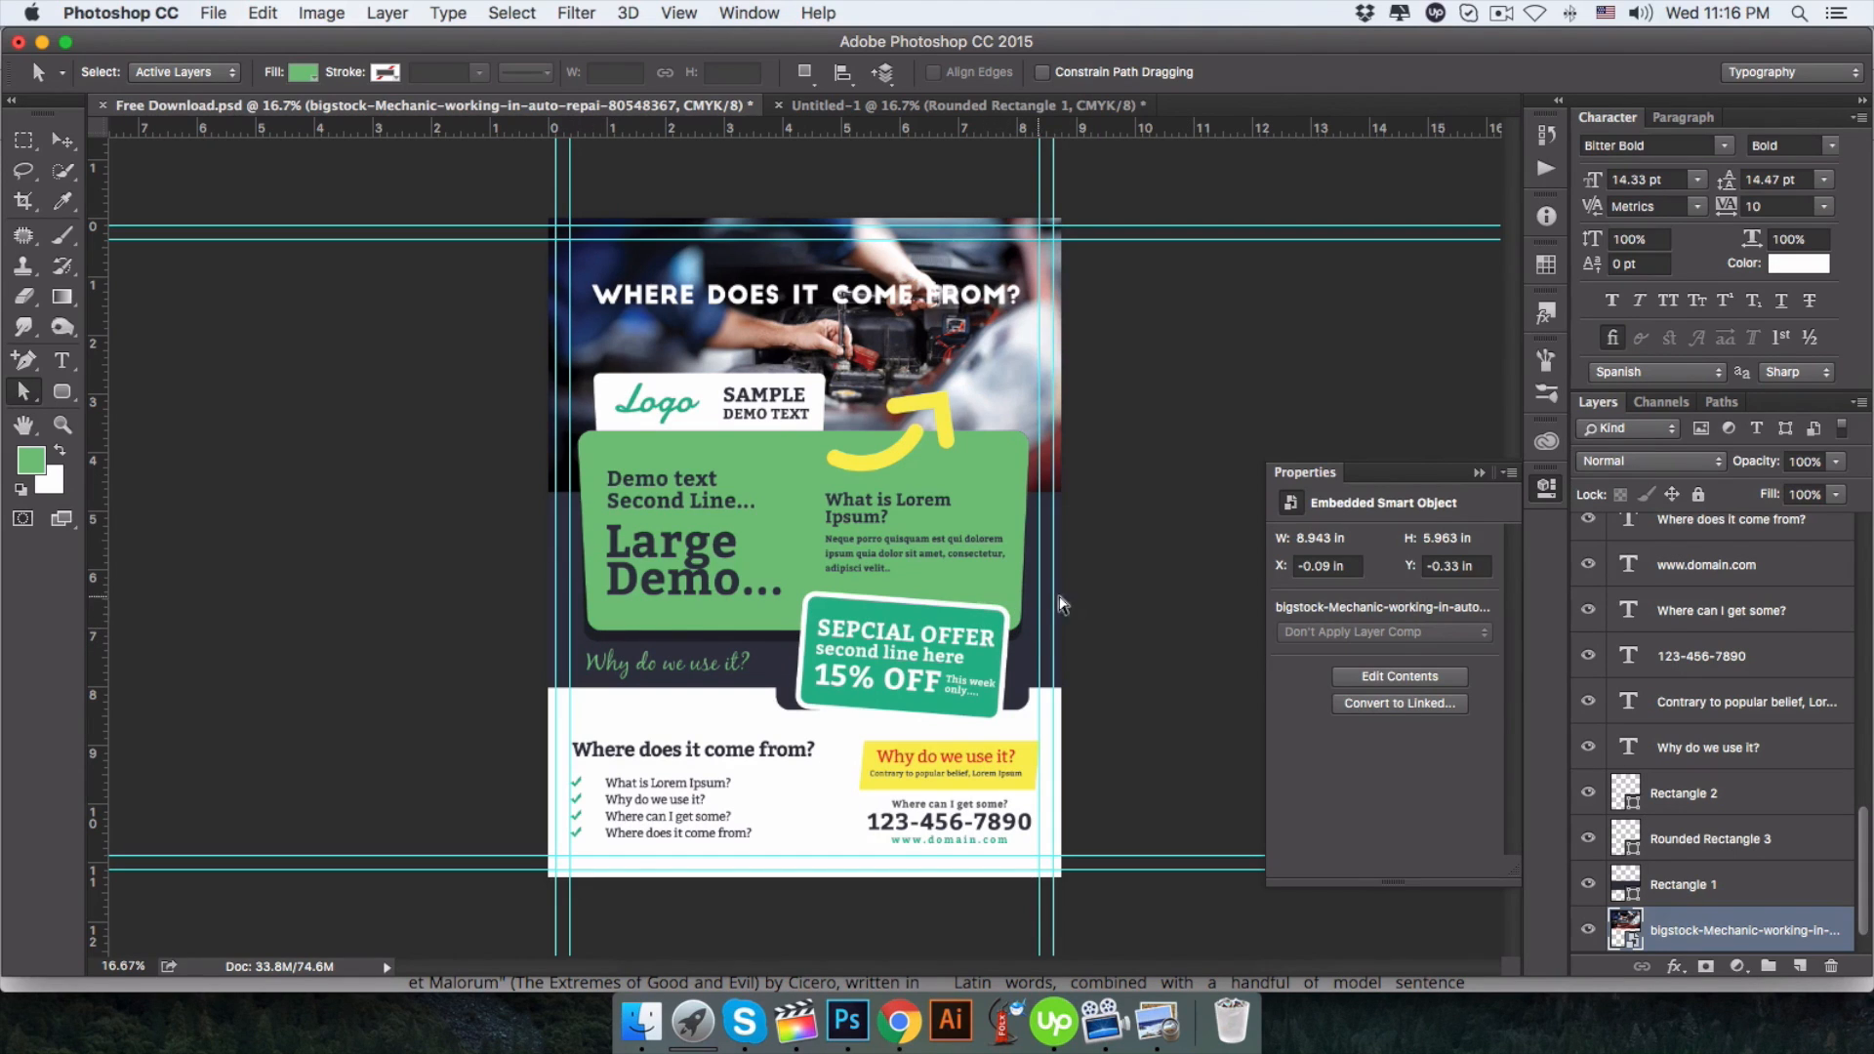
pyautogui.click(883, 106)
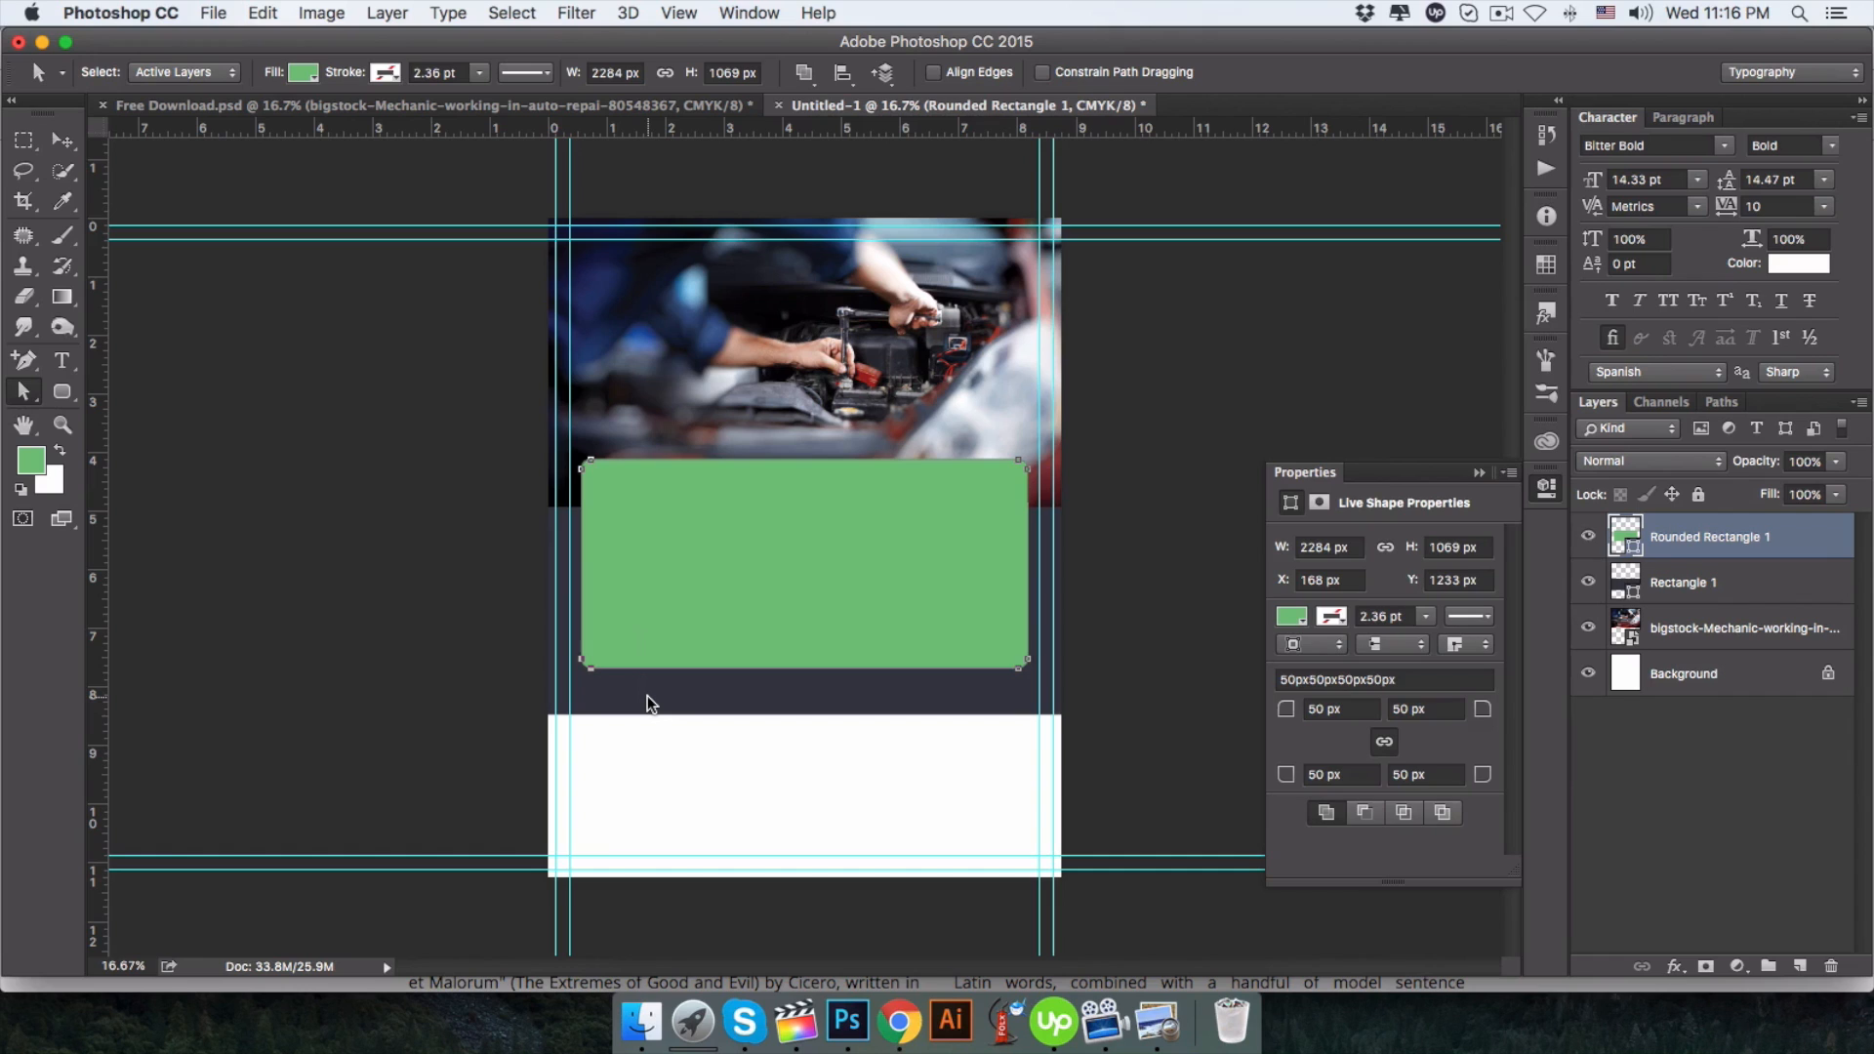
pyautogui.press('Right')
pyautogui.press('Right')
pyautogui.press('Right')
pyautogui.press('Right')
pyautogui.press('Right')
pyautogui.press('Right')
pyautogui.press('Right')
pyautogui.press('Right')
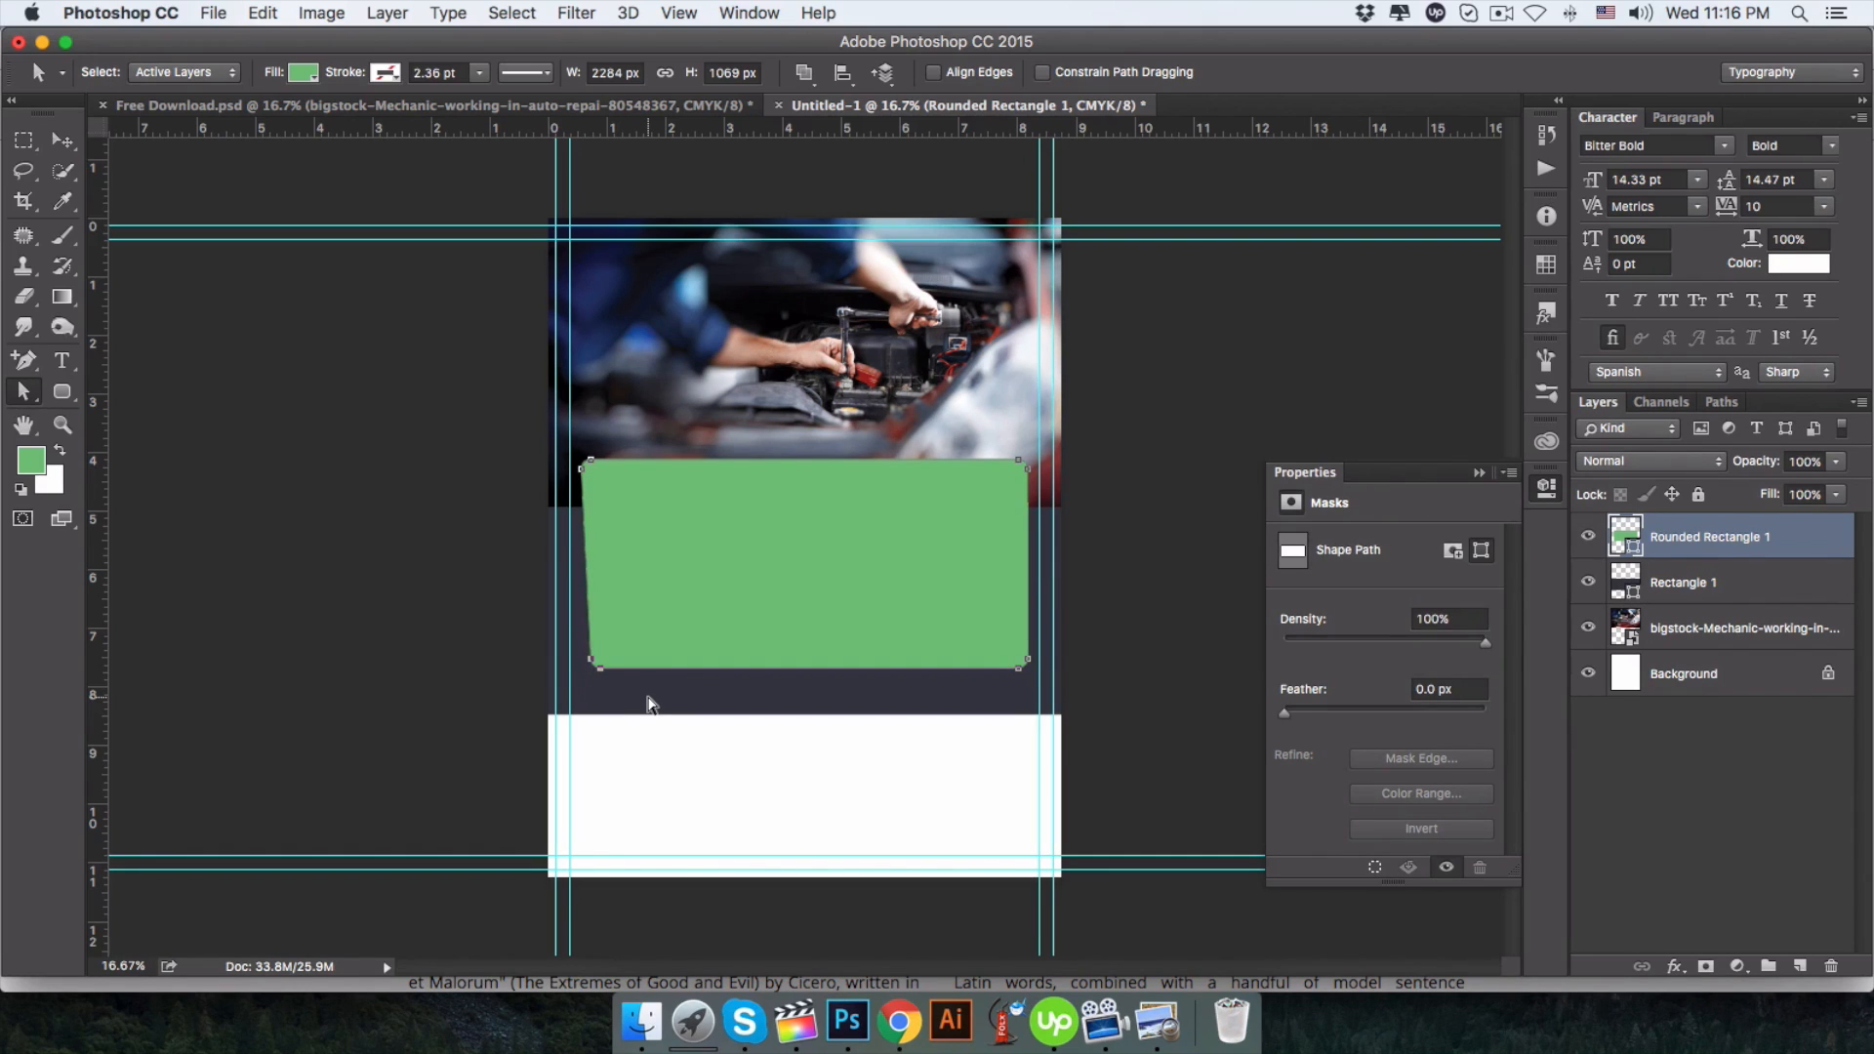
# Nudge the green shape's lower-right corner points inwards to slant its right side, and compare the panel with the Free Download.psd reference.
pyautogui.press('Left')
pyautogui.press('Left')
pyautogui.press('Left')
pyautogui.press('Left')
pyautogui.press('Left')
pyautogui.press('Left')
pyautogui.press('Left')
pyautogui.press('Left')
pyautogui.press('Left')
pyautogui.press('Left')
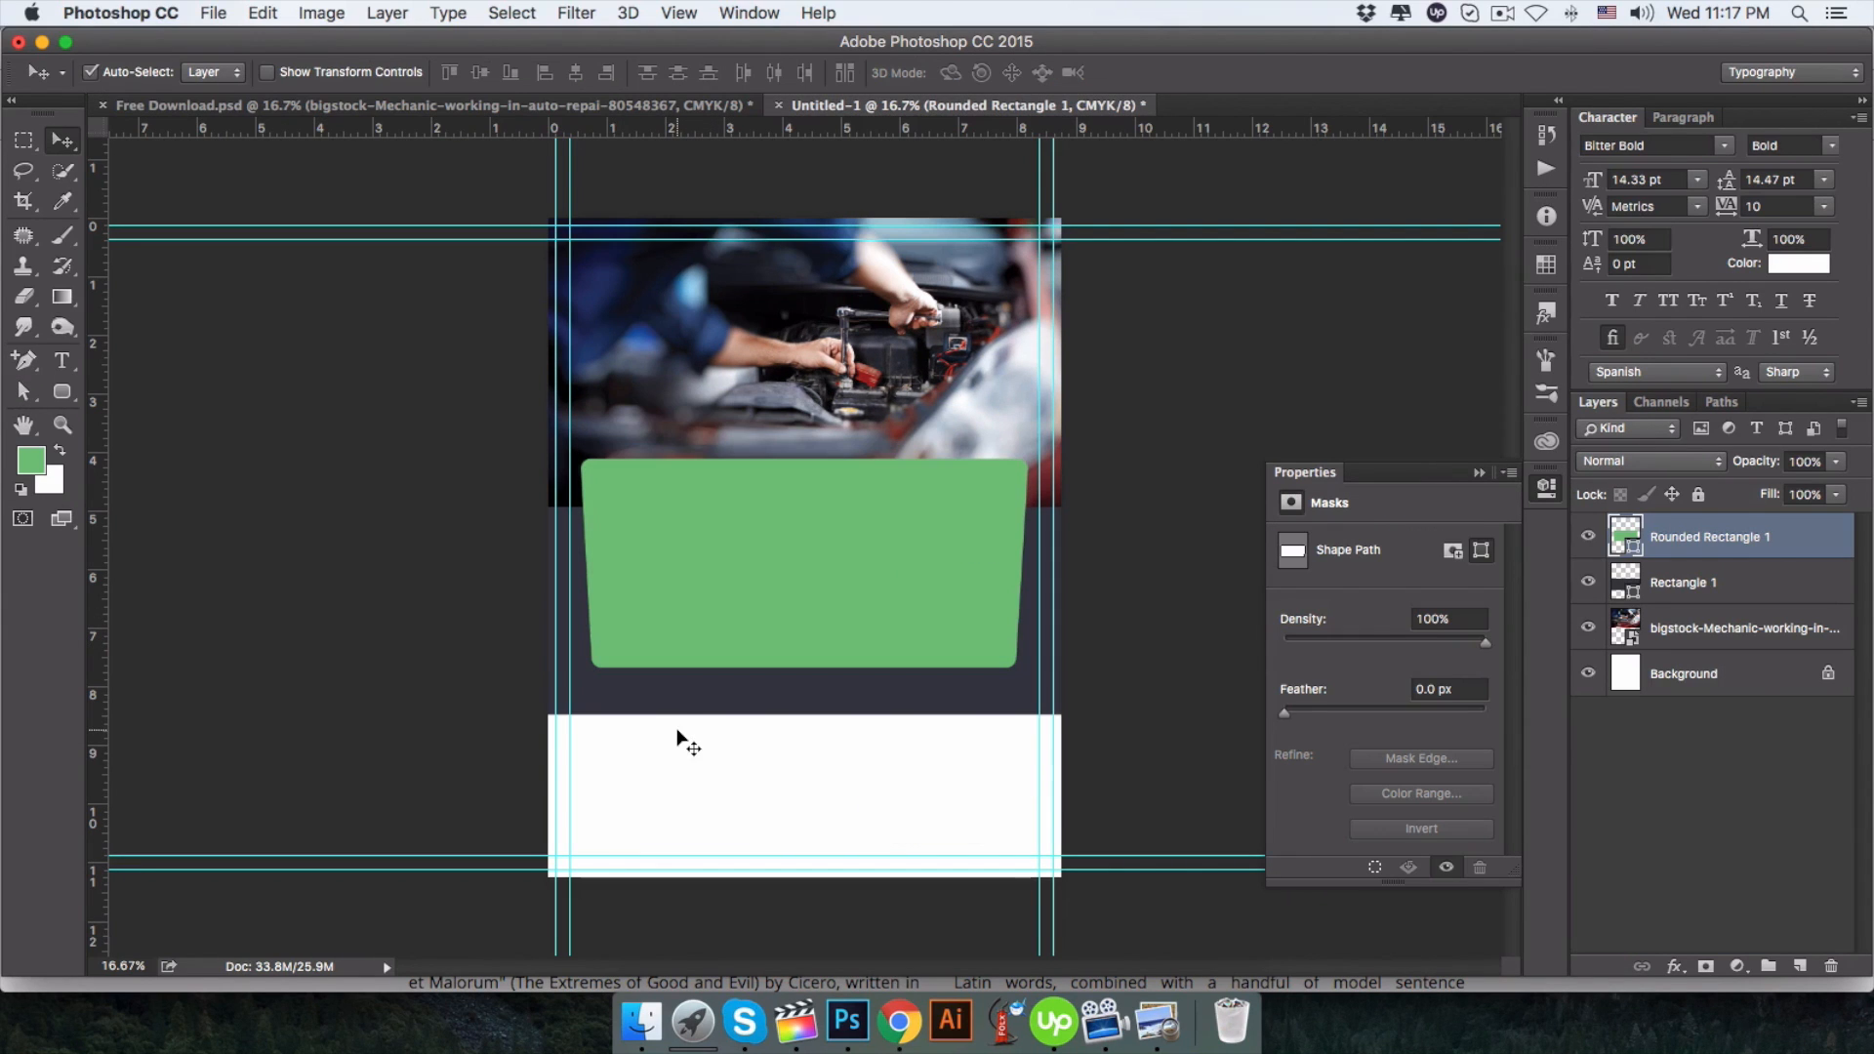
pyautogui.hotkey('ctrl', 'Tab')
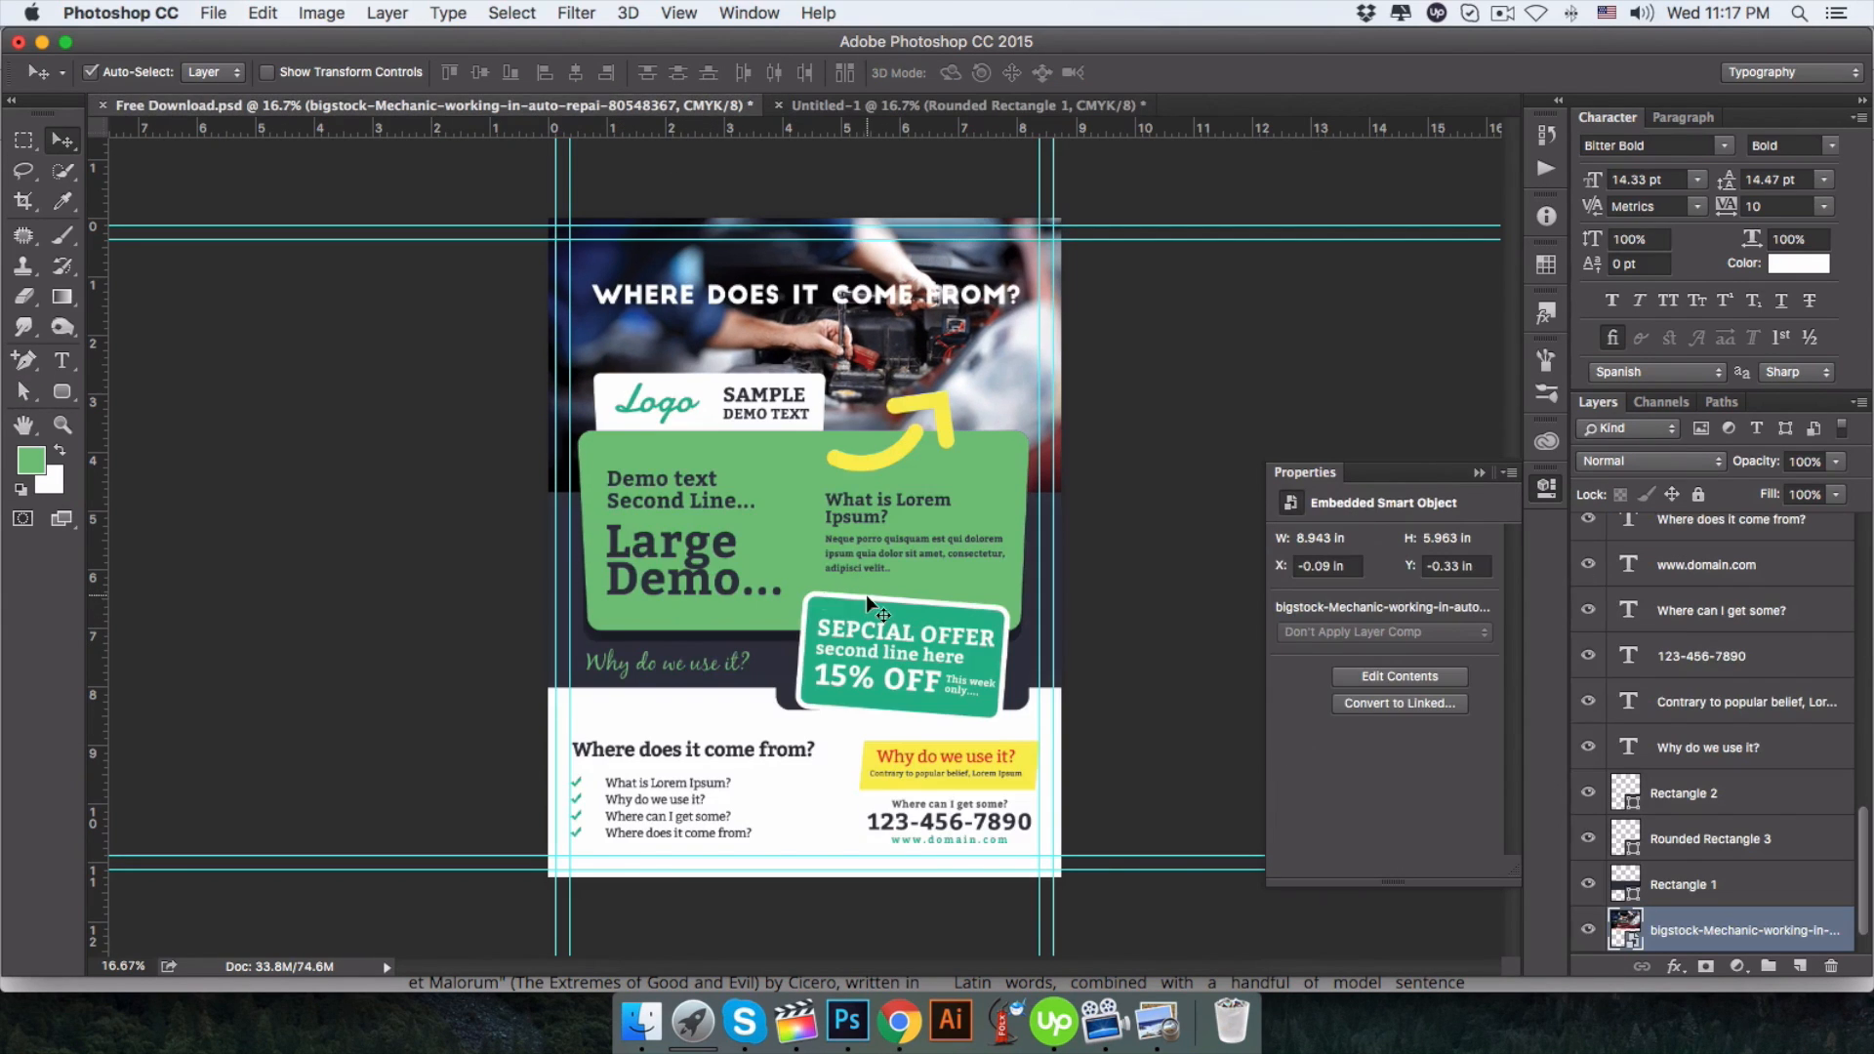
pyautogui.click(887, 104)
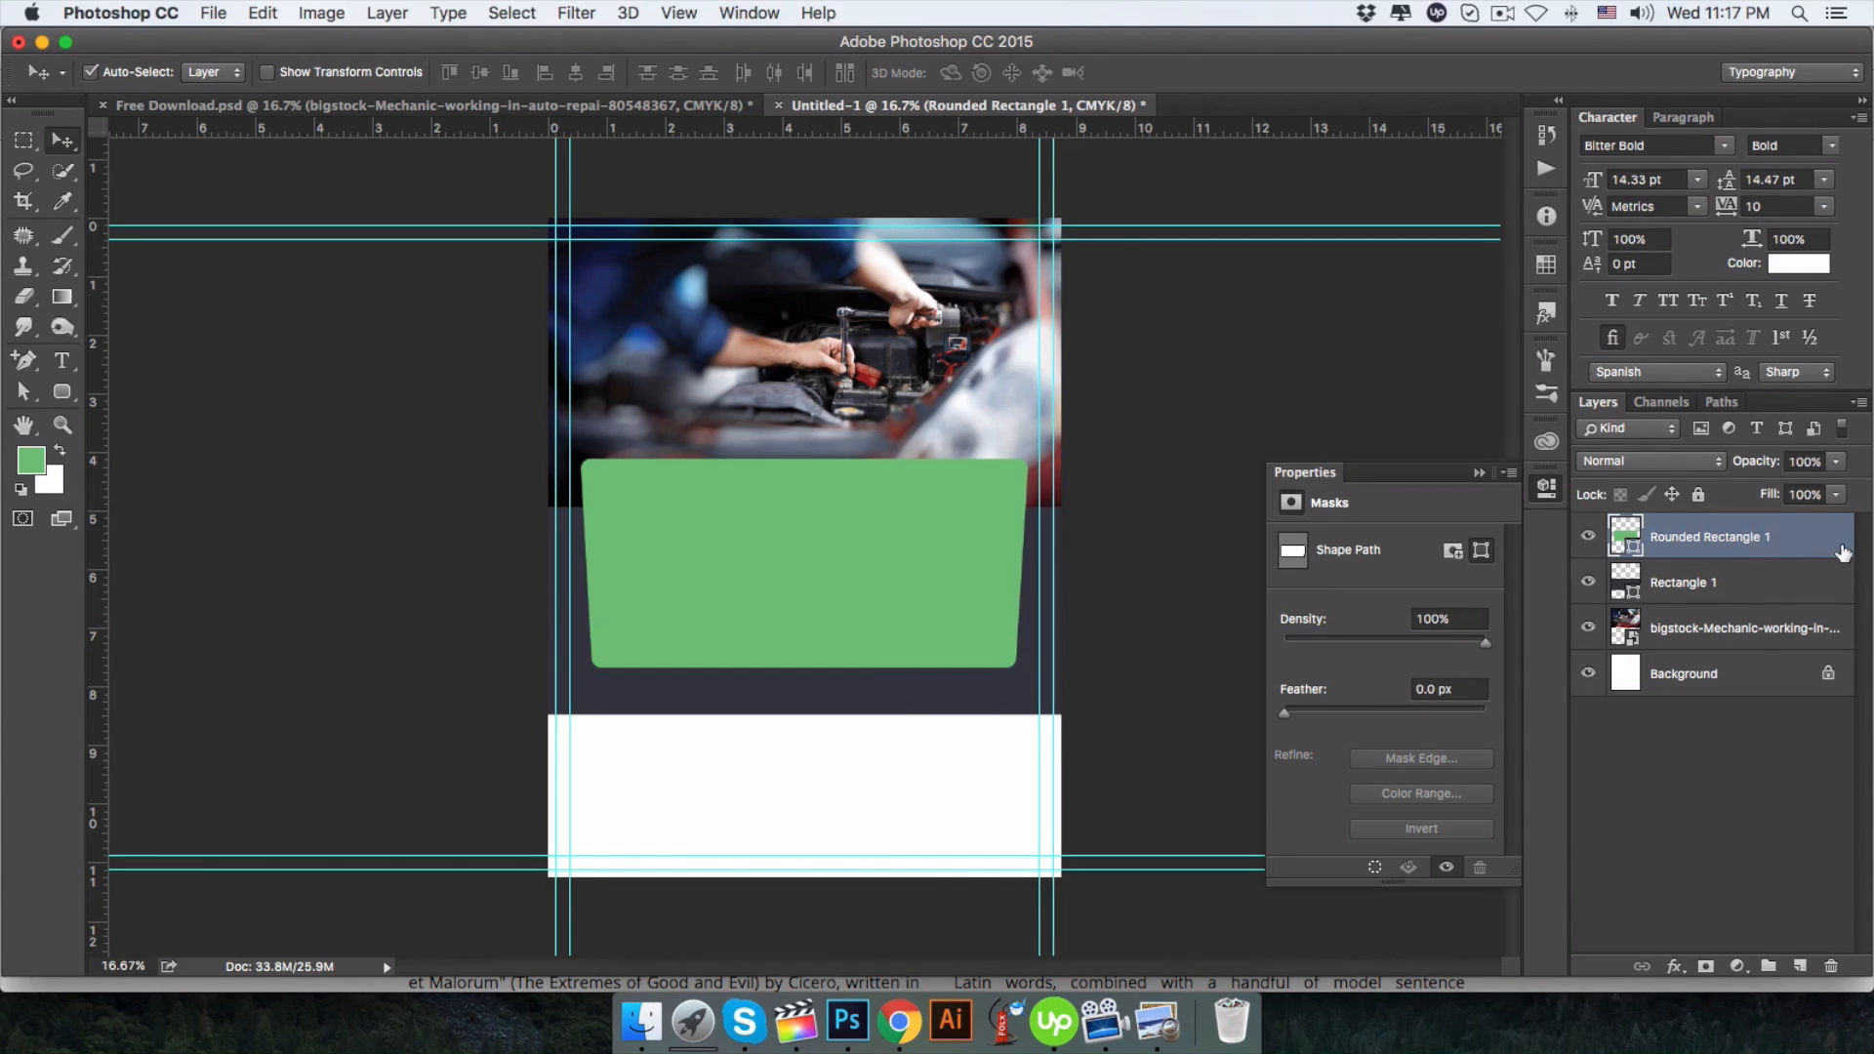
pyautogui.doubleClick(1843, 552)
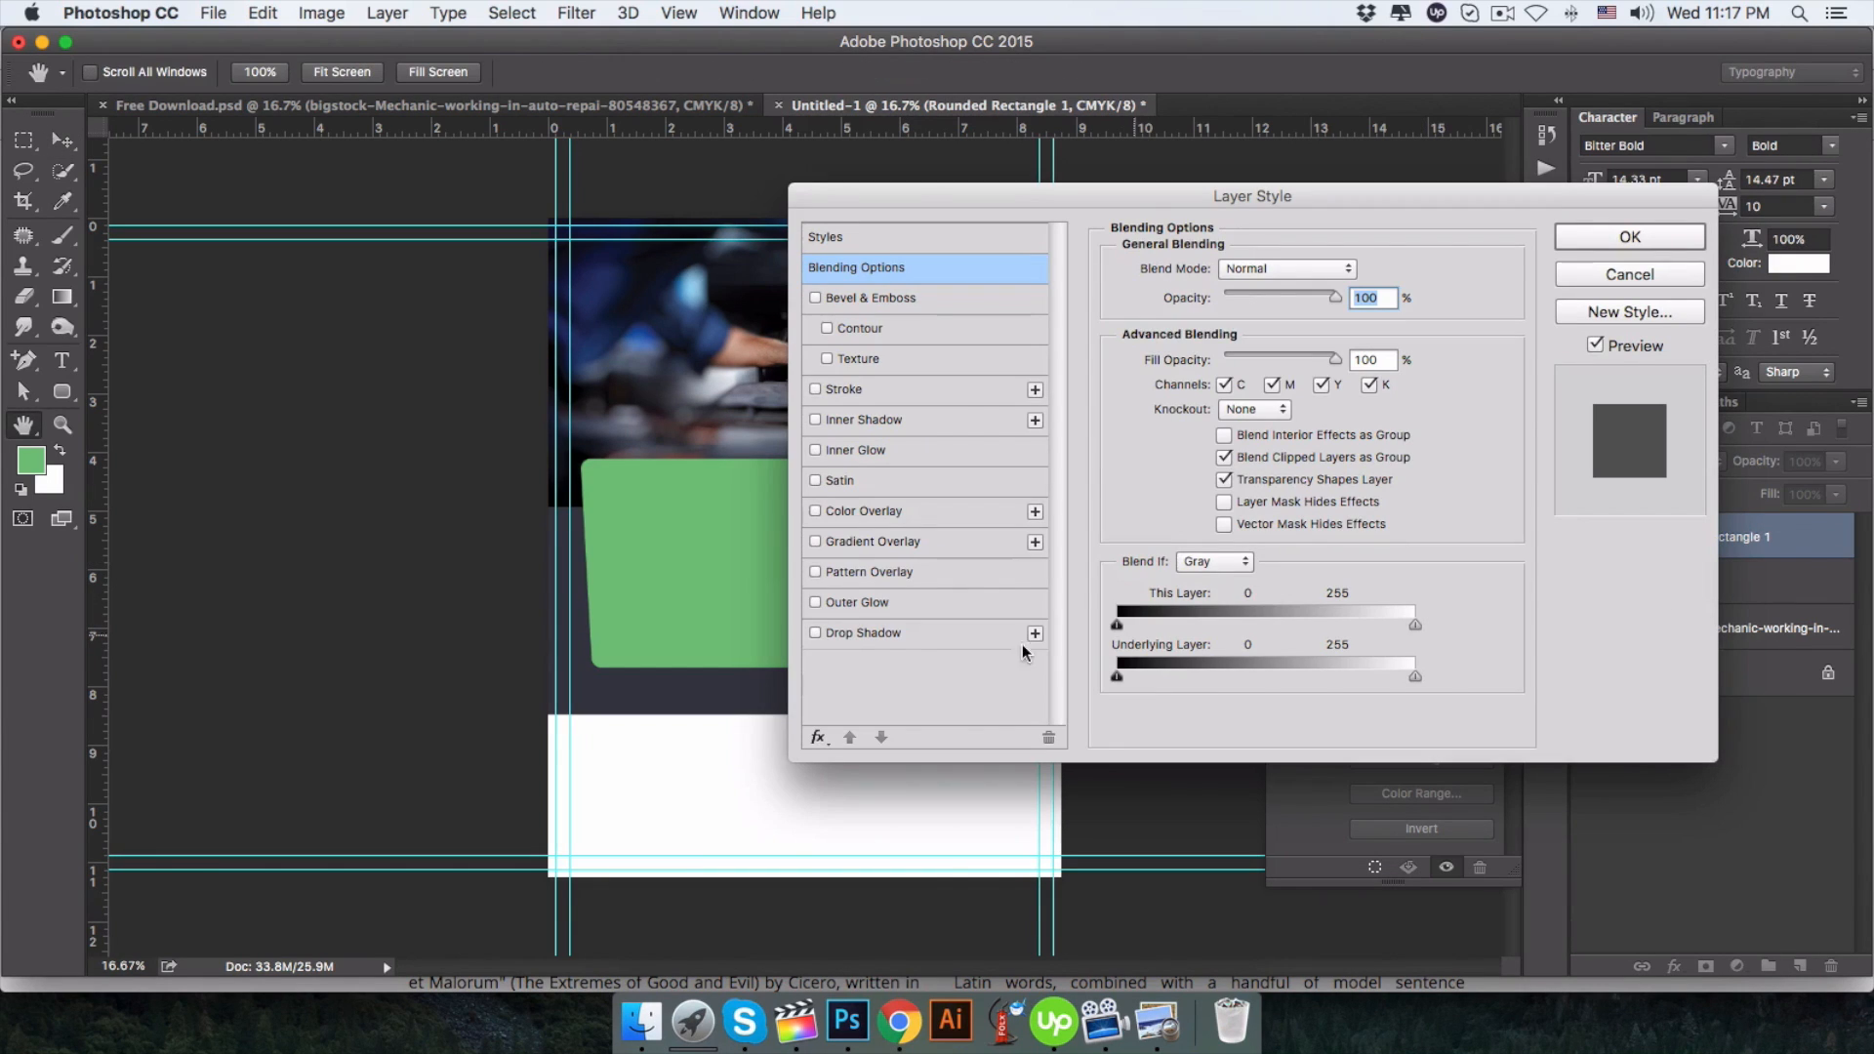
pyautogui.click(899, 635)
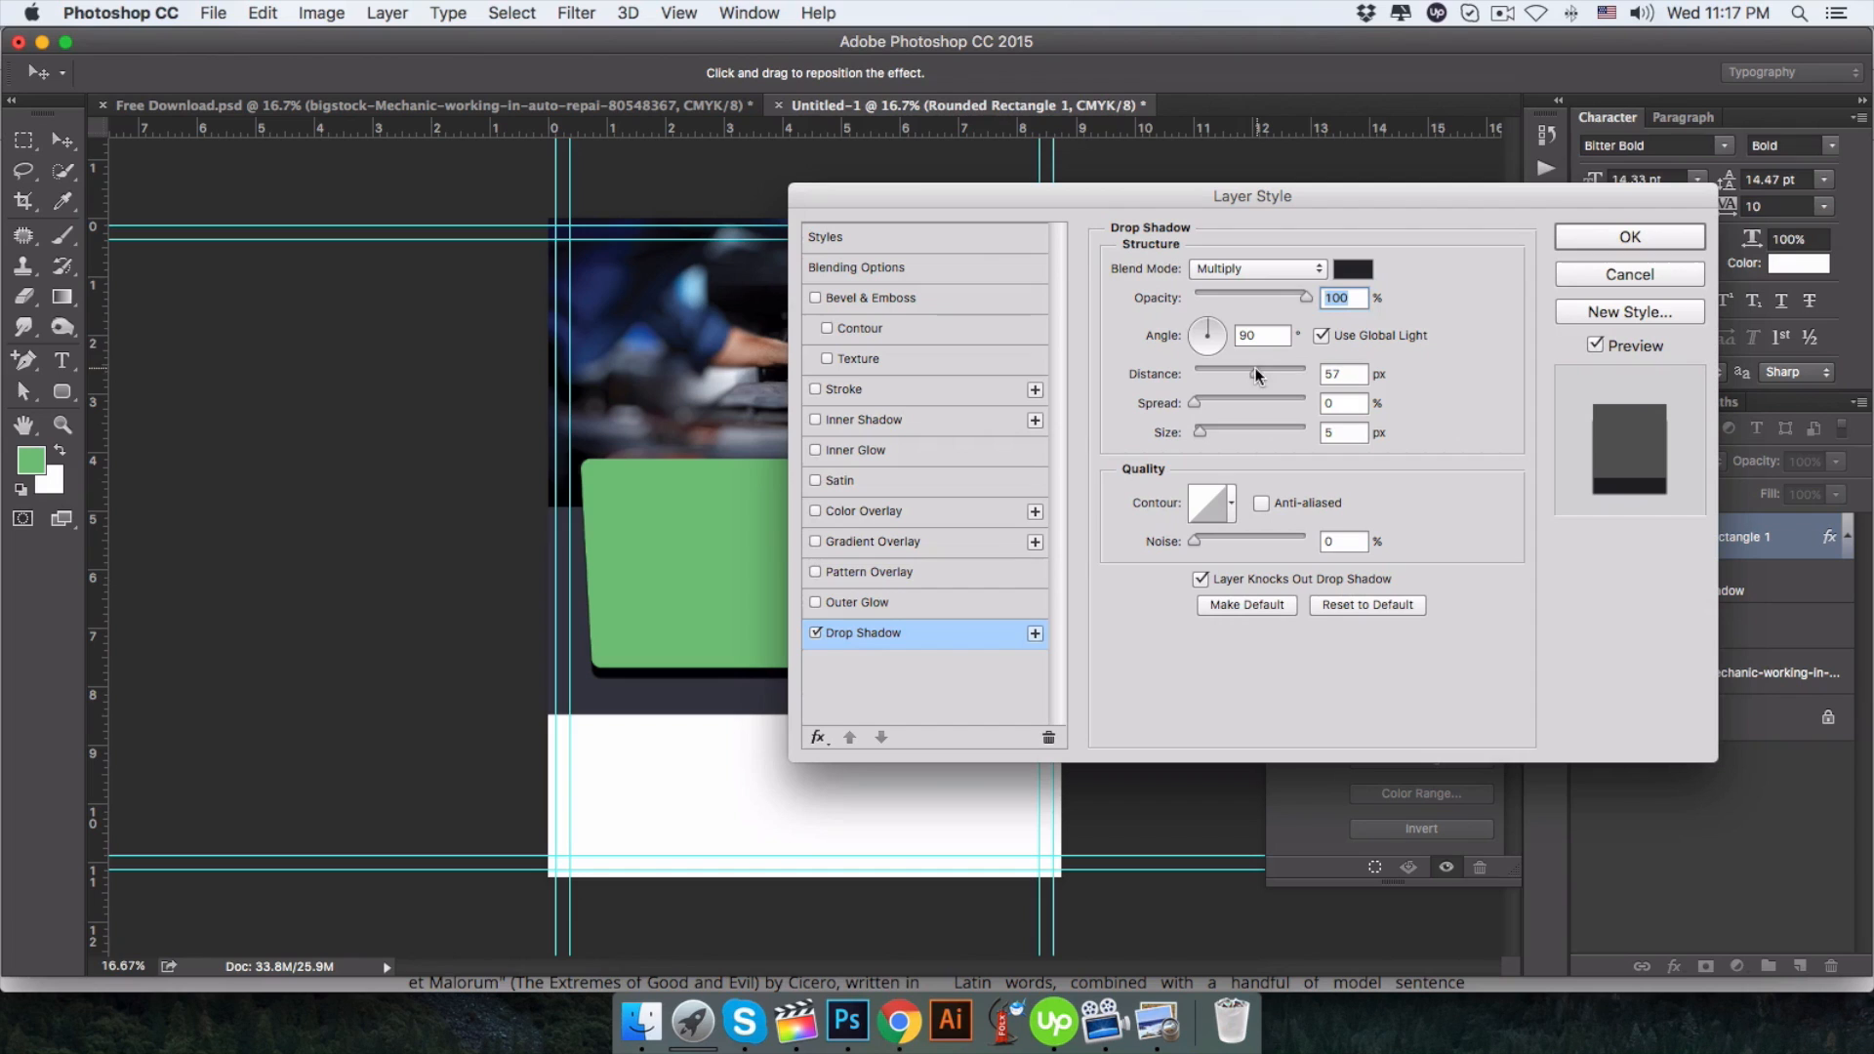
pyautogui.click(1305, 273)
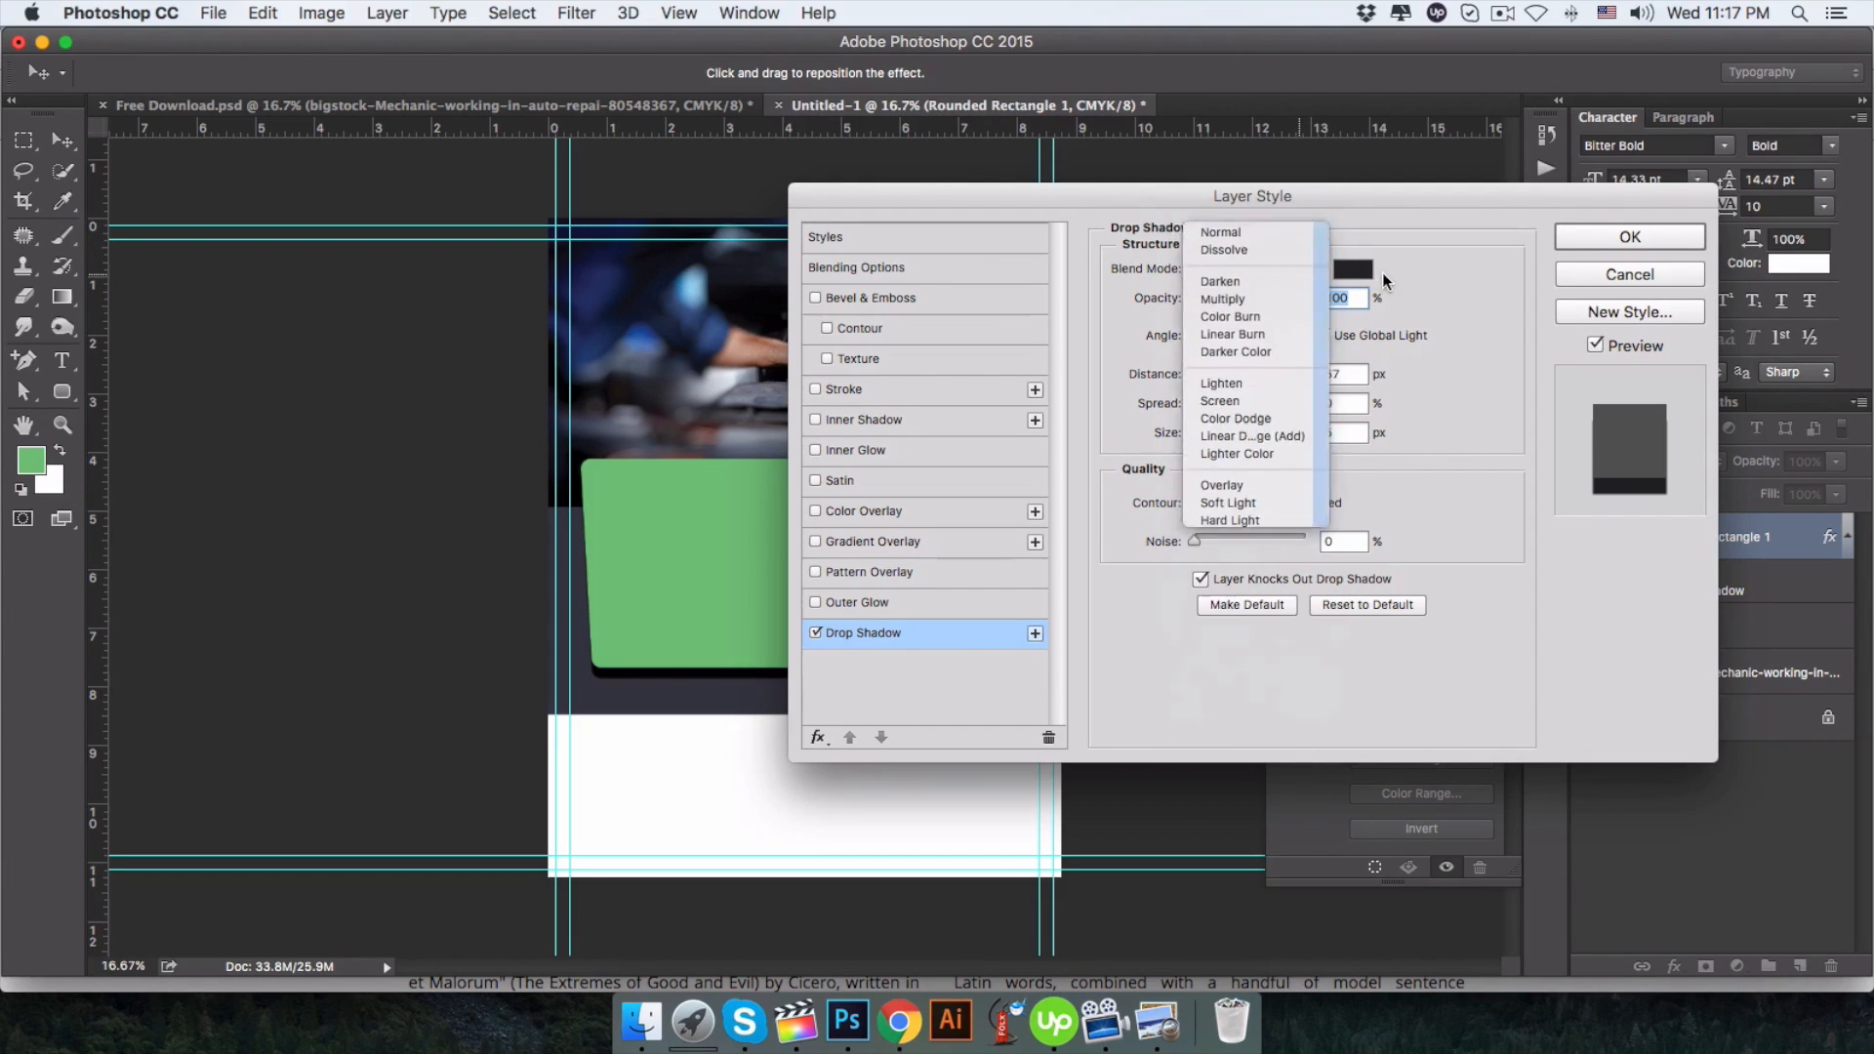
pyautogui.click(1384, 280)
pyautogui.click(1355, 270)
pyautogui.click(704, 691)
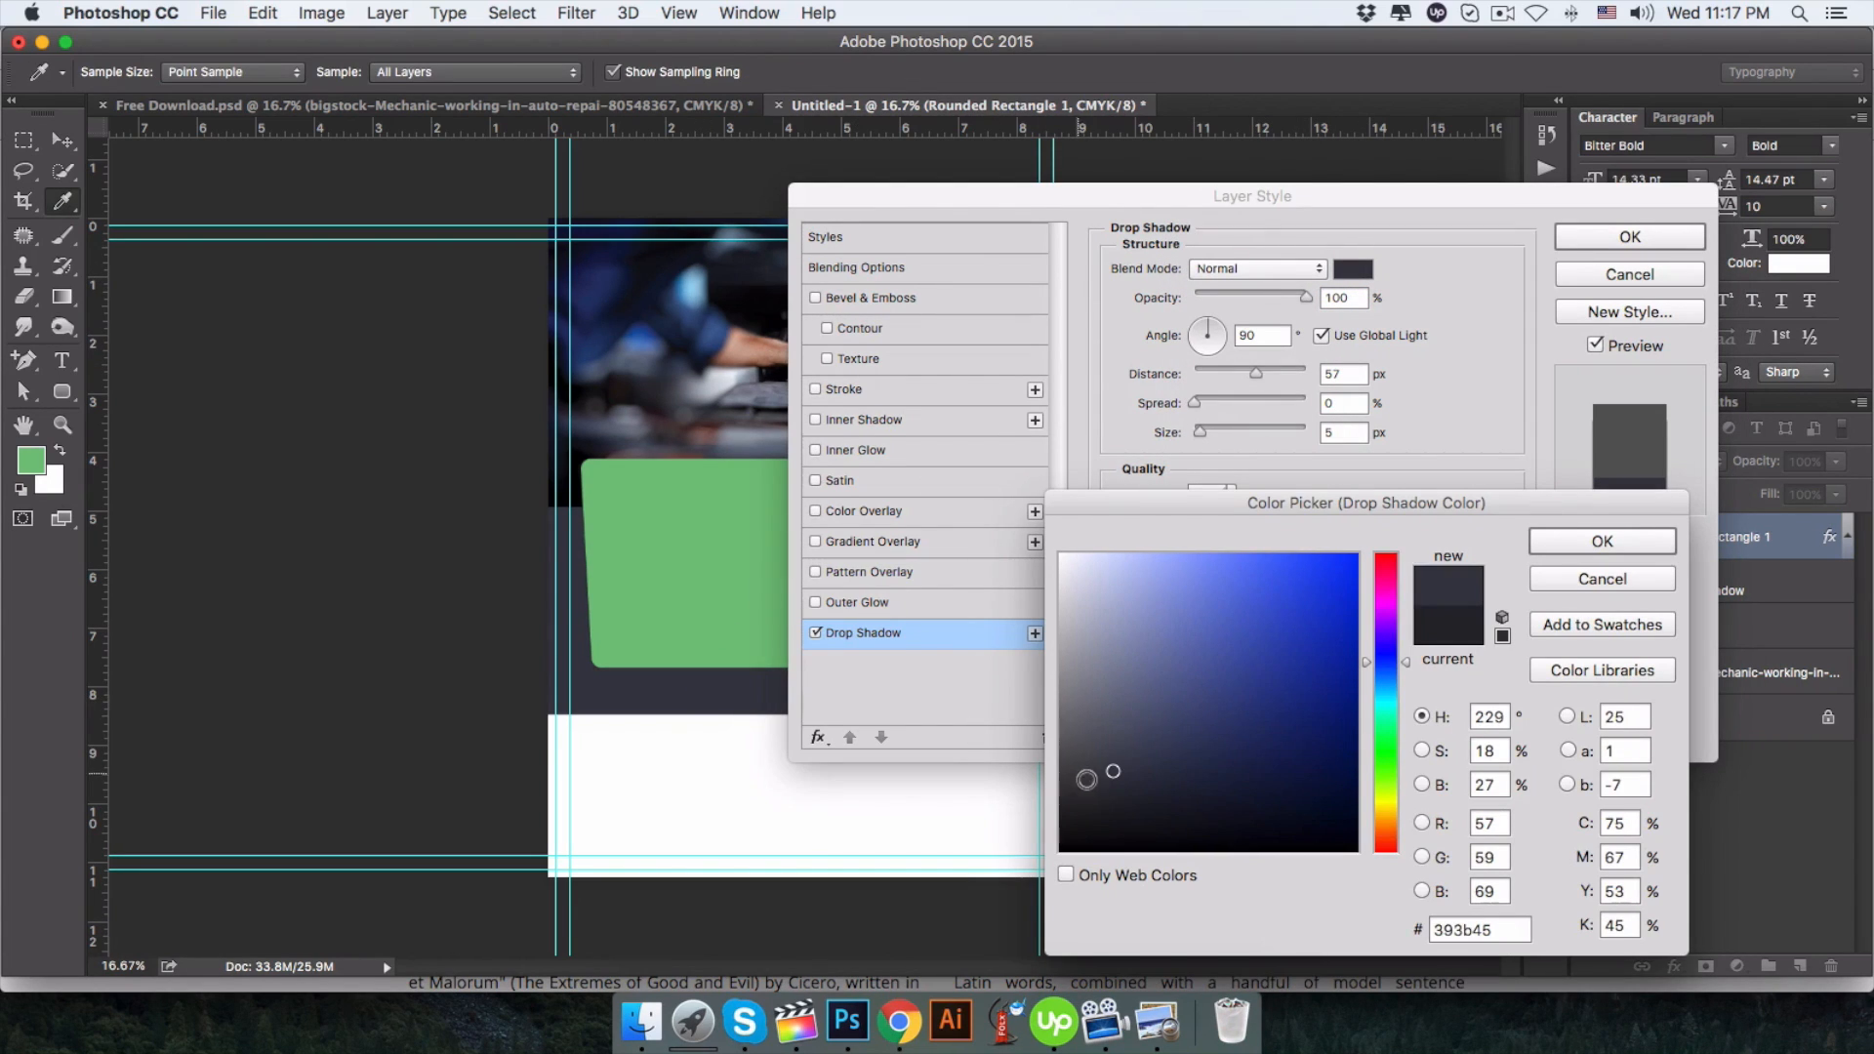
pyautogui.moveTo(1087, 779); pyautogui.dragTo(1104, 794)
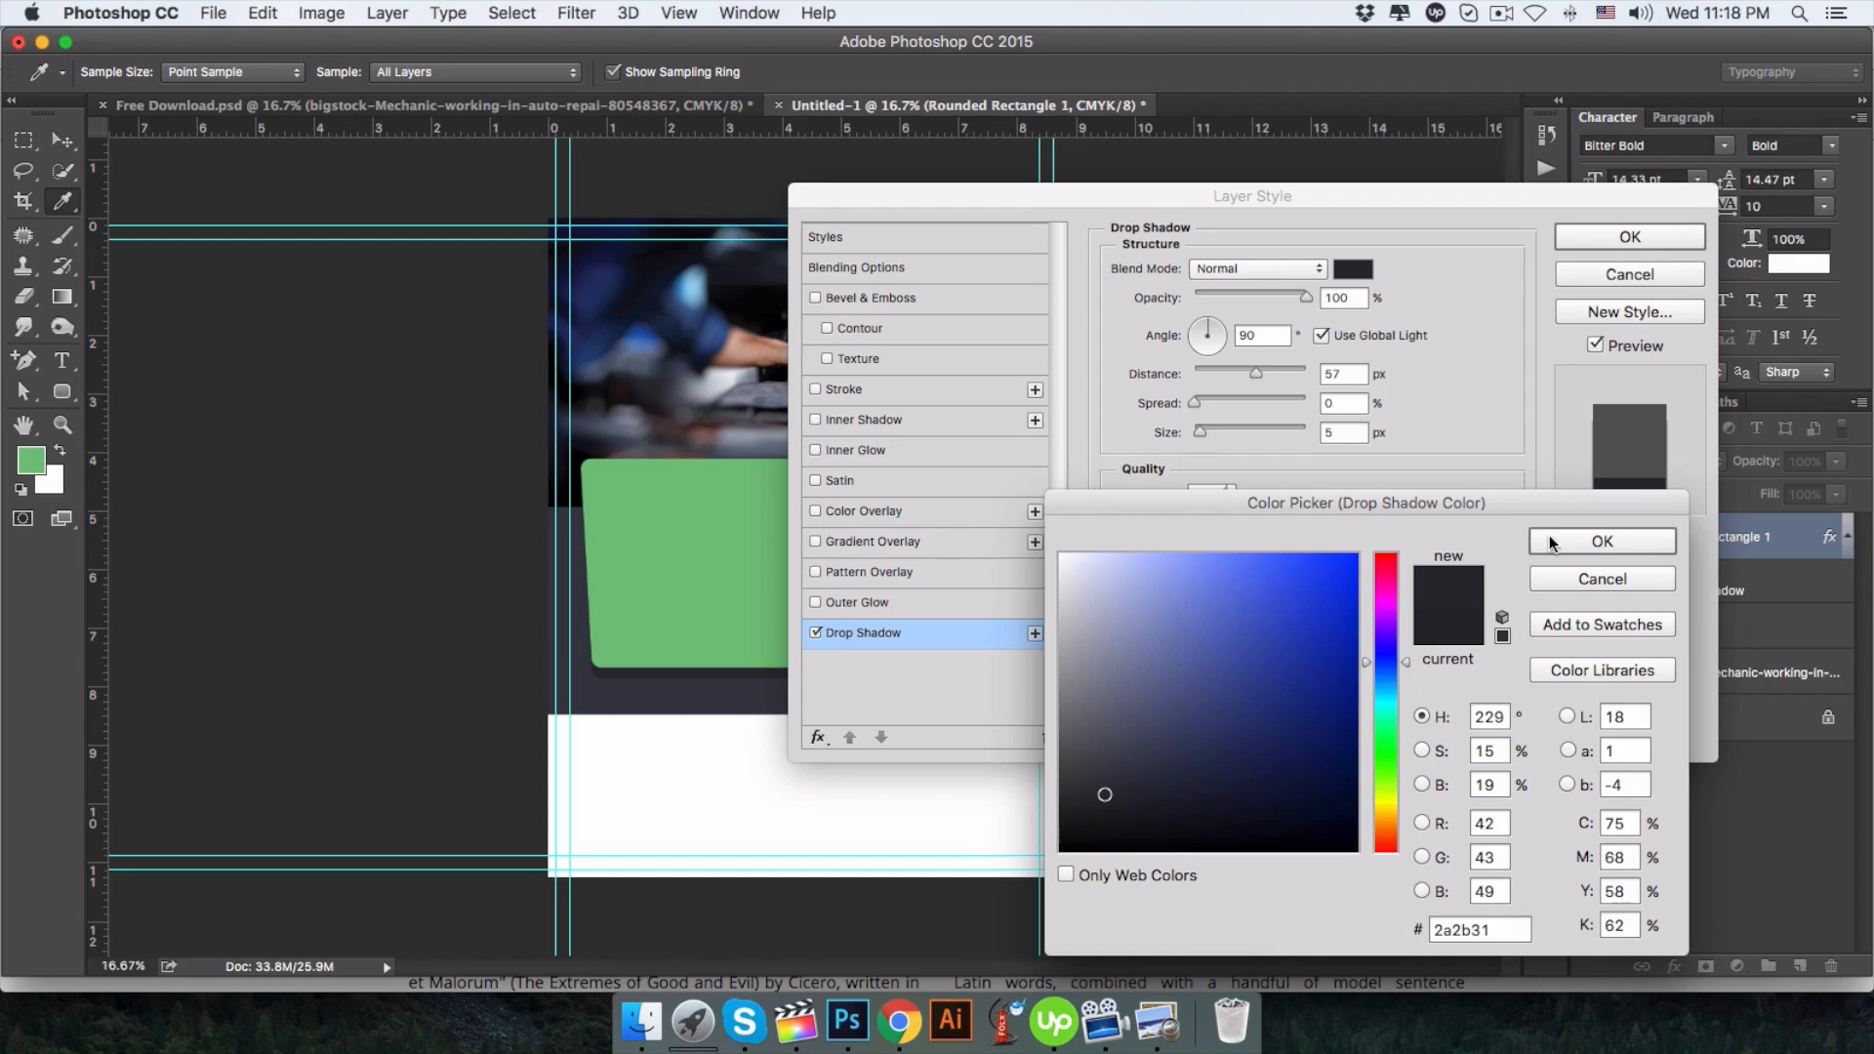
pyautogui.click(1573, 542)
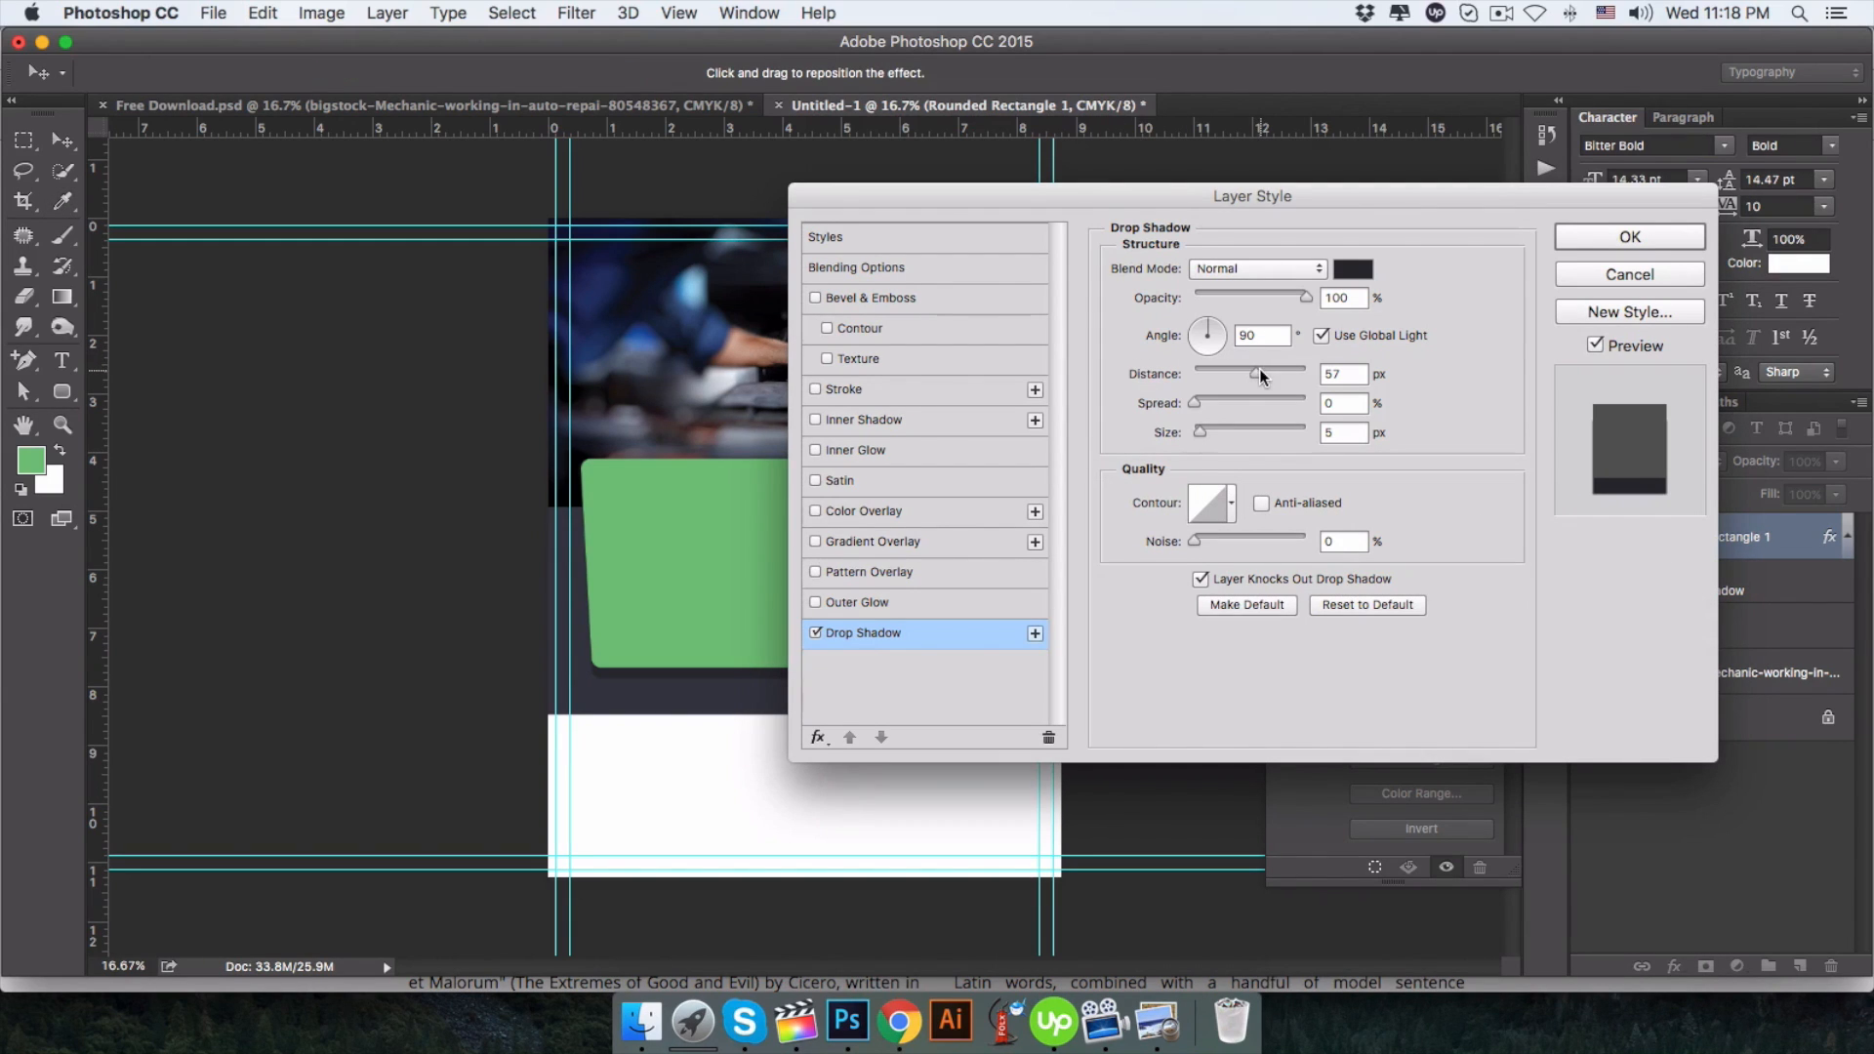
pyautogui.moveTo(1259, 371)
pyautogui.mouseDown()
pyautogui.moveTo(1209, 386)
pyautogui.moveTo(1238, 383)
pyautogui.mouseUp()
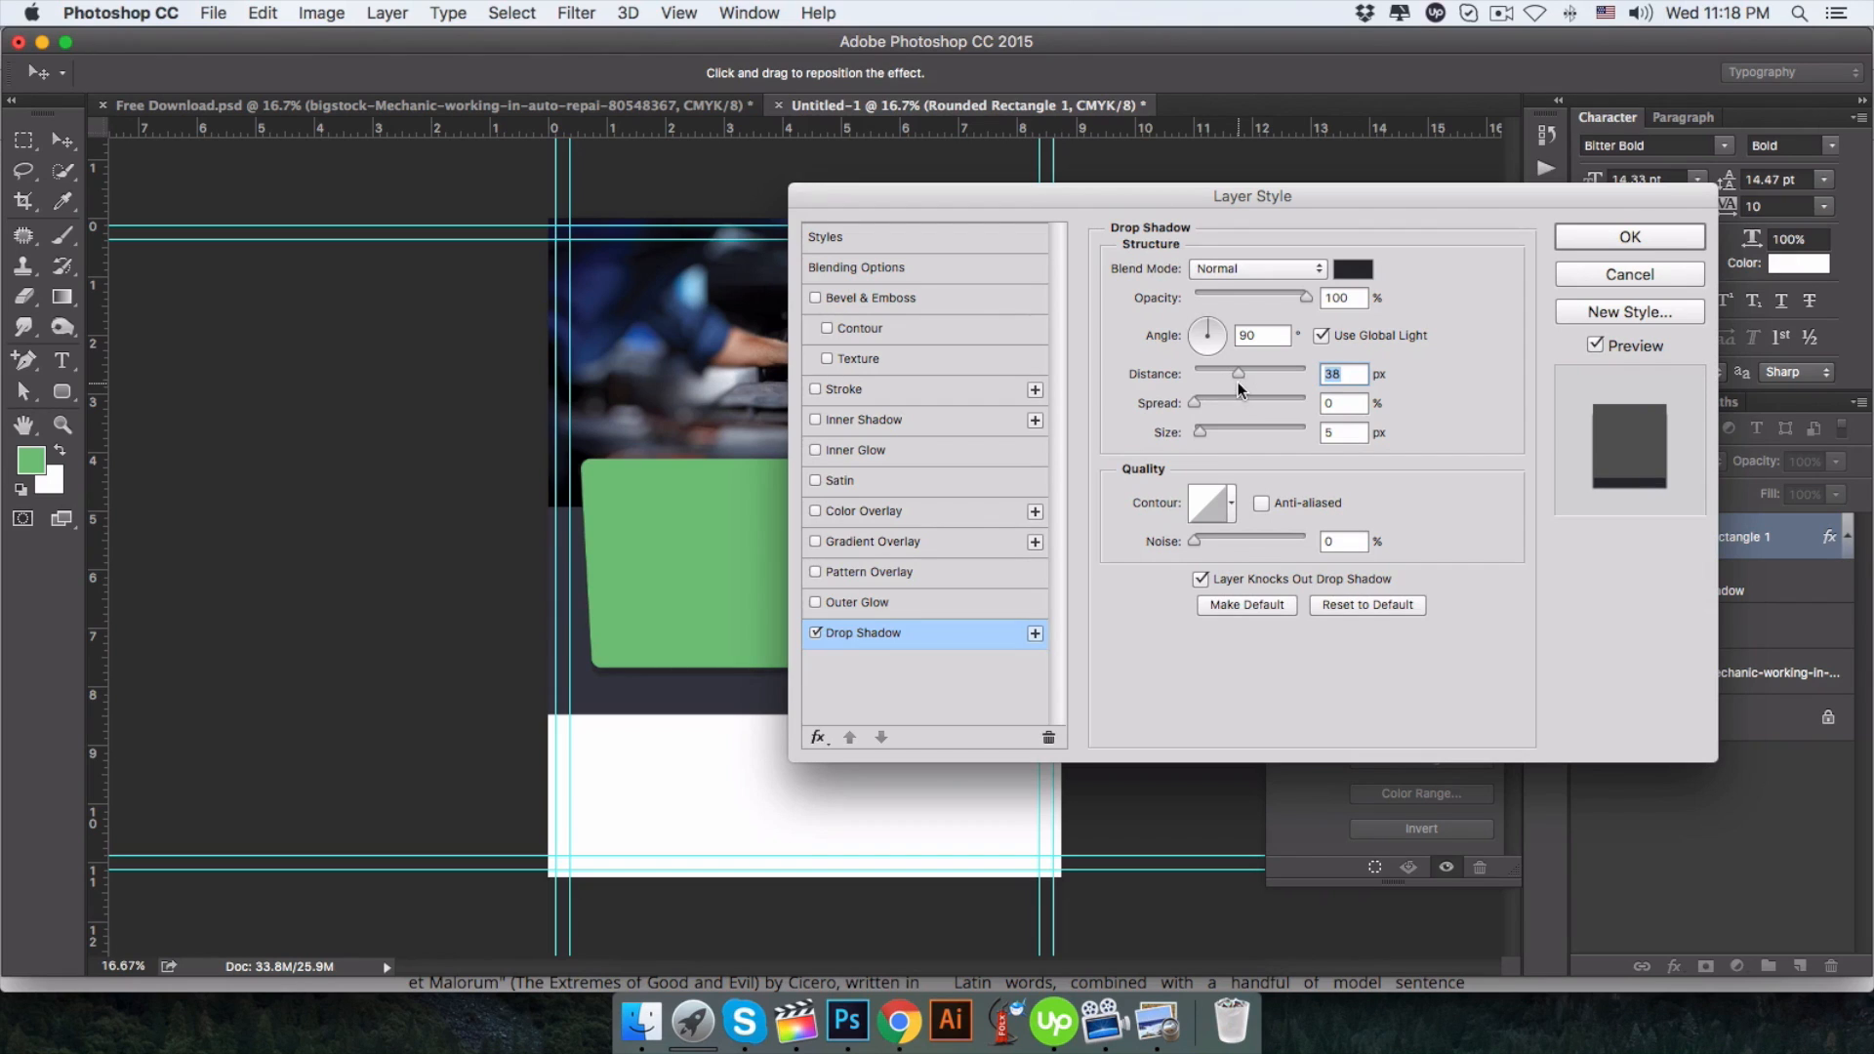
pyautogui.click(1608, 273)
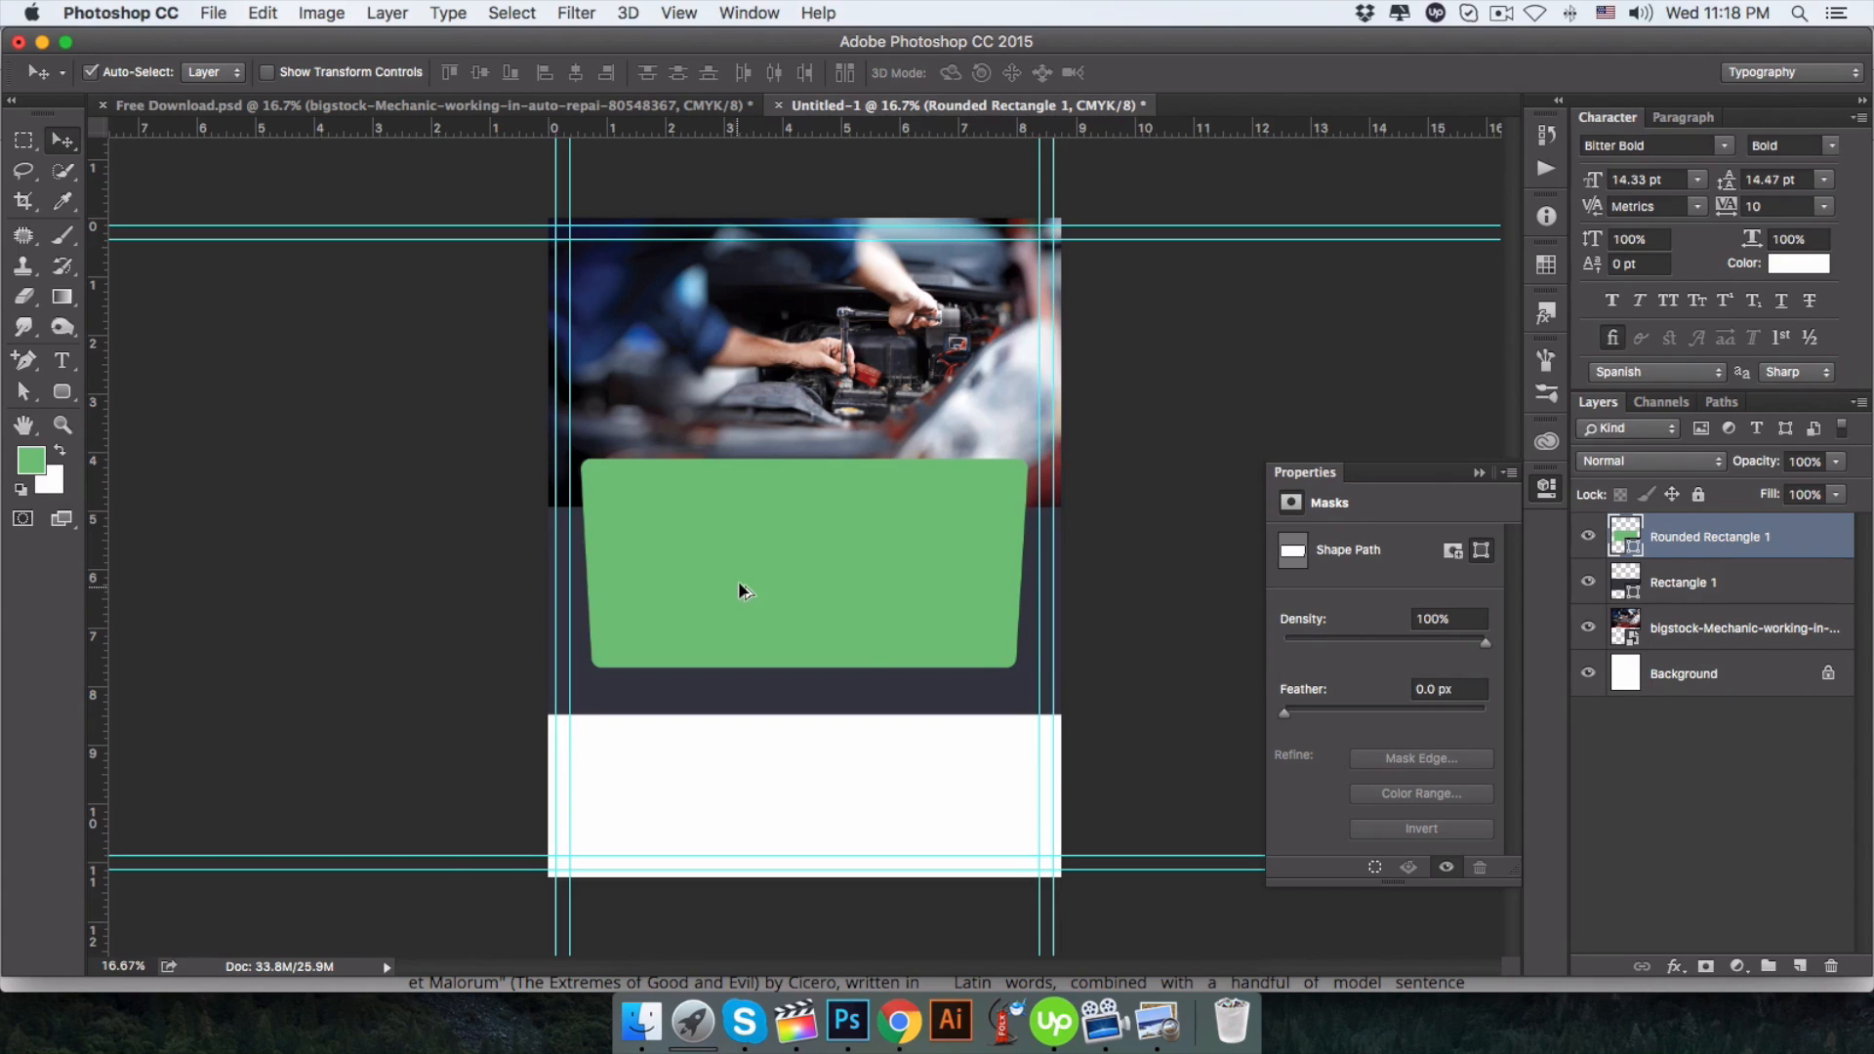
pyautogui.moveTo(739, 585); pyautogui.dragTo(740, 596)
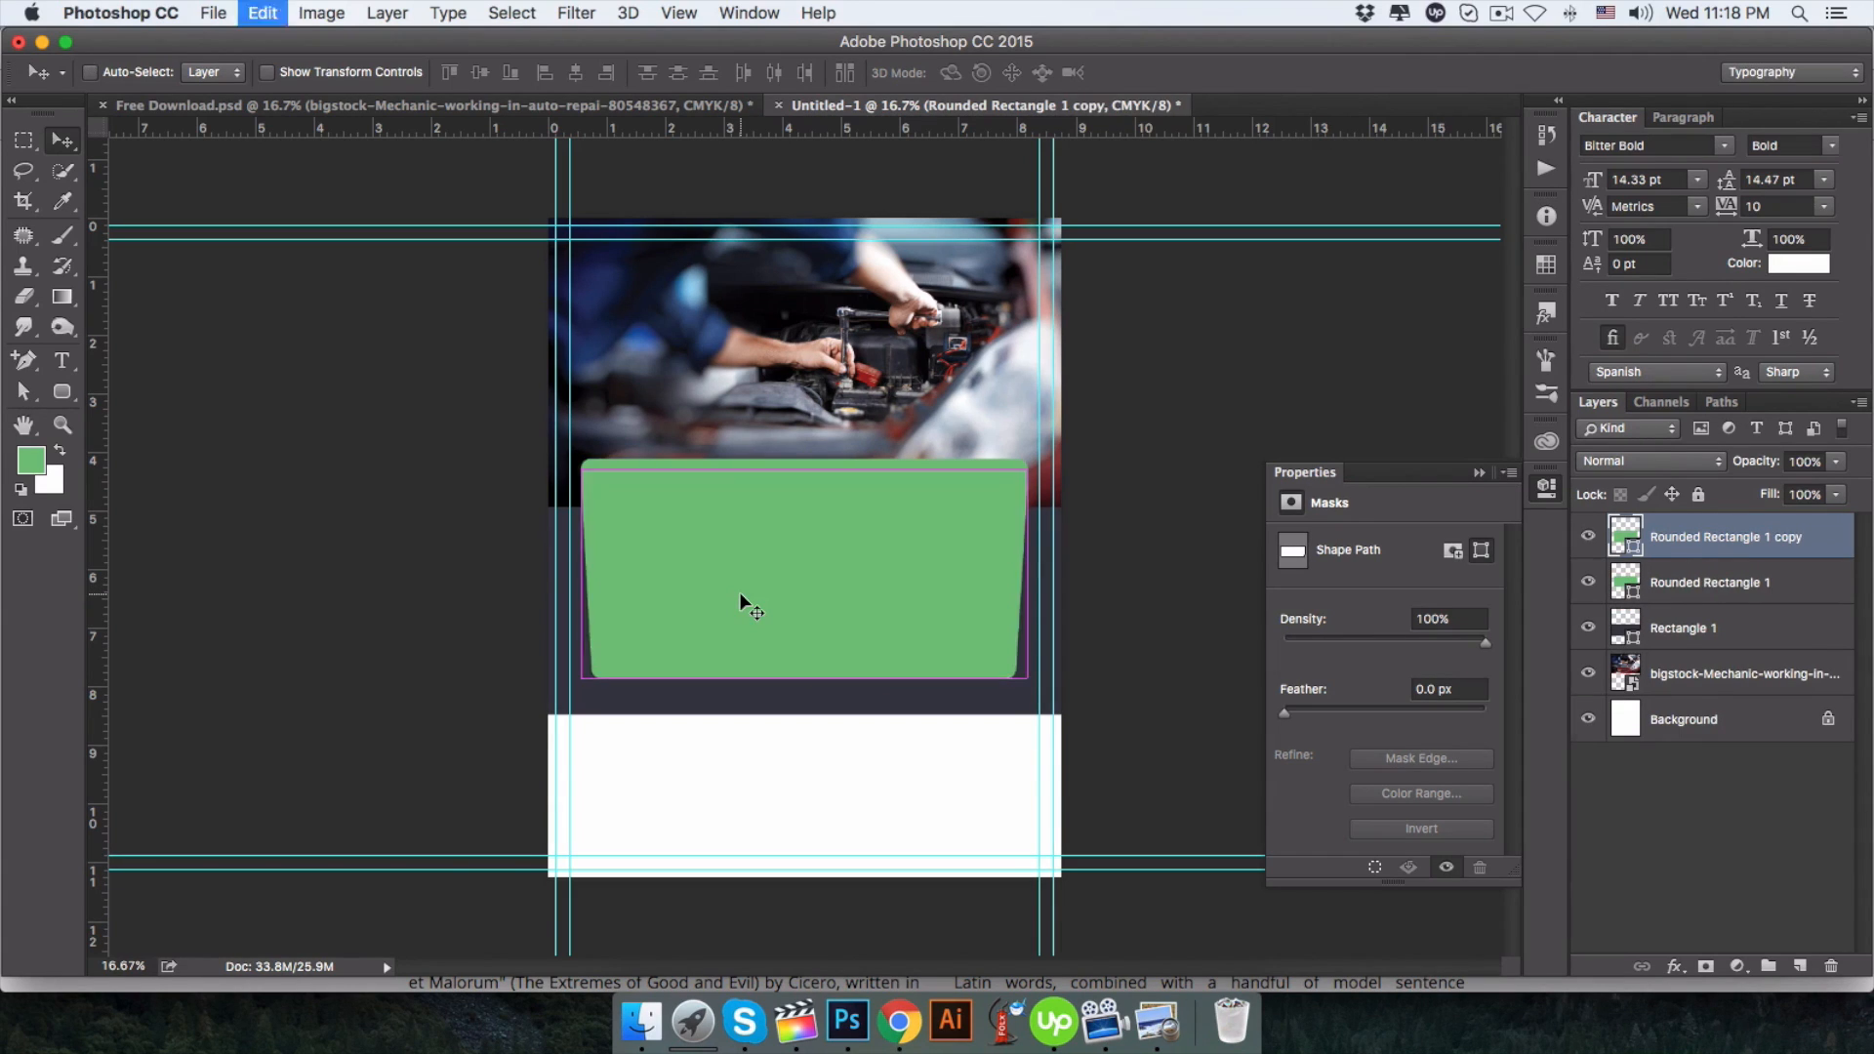
pyautogui.press('super+z')
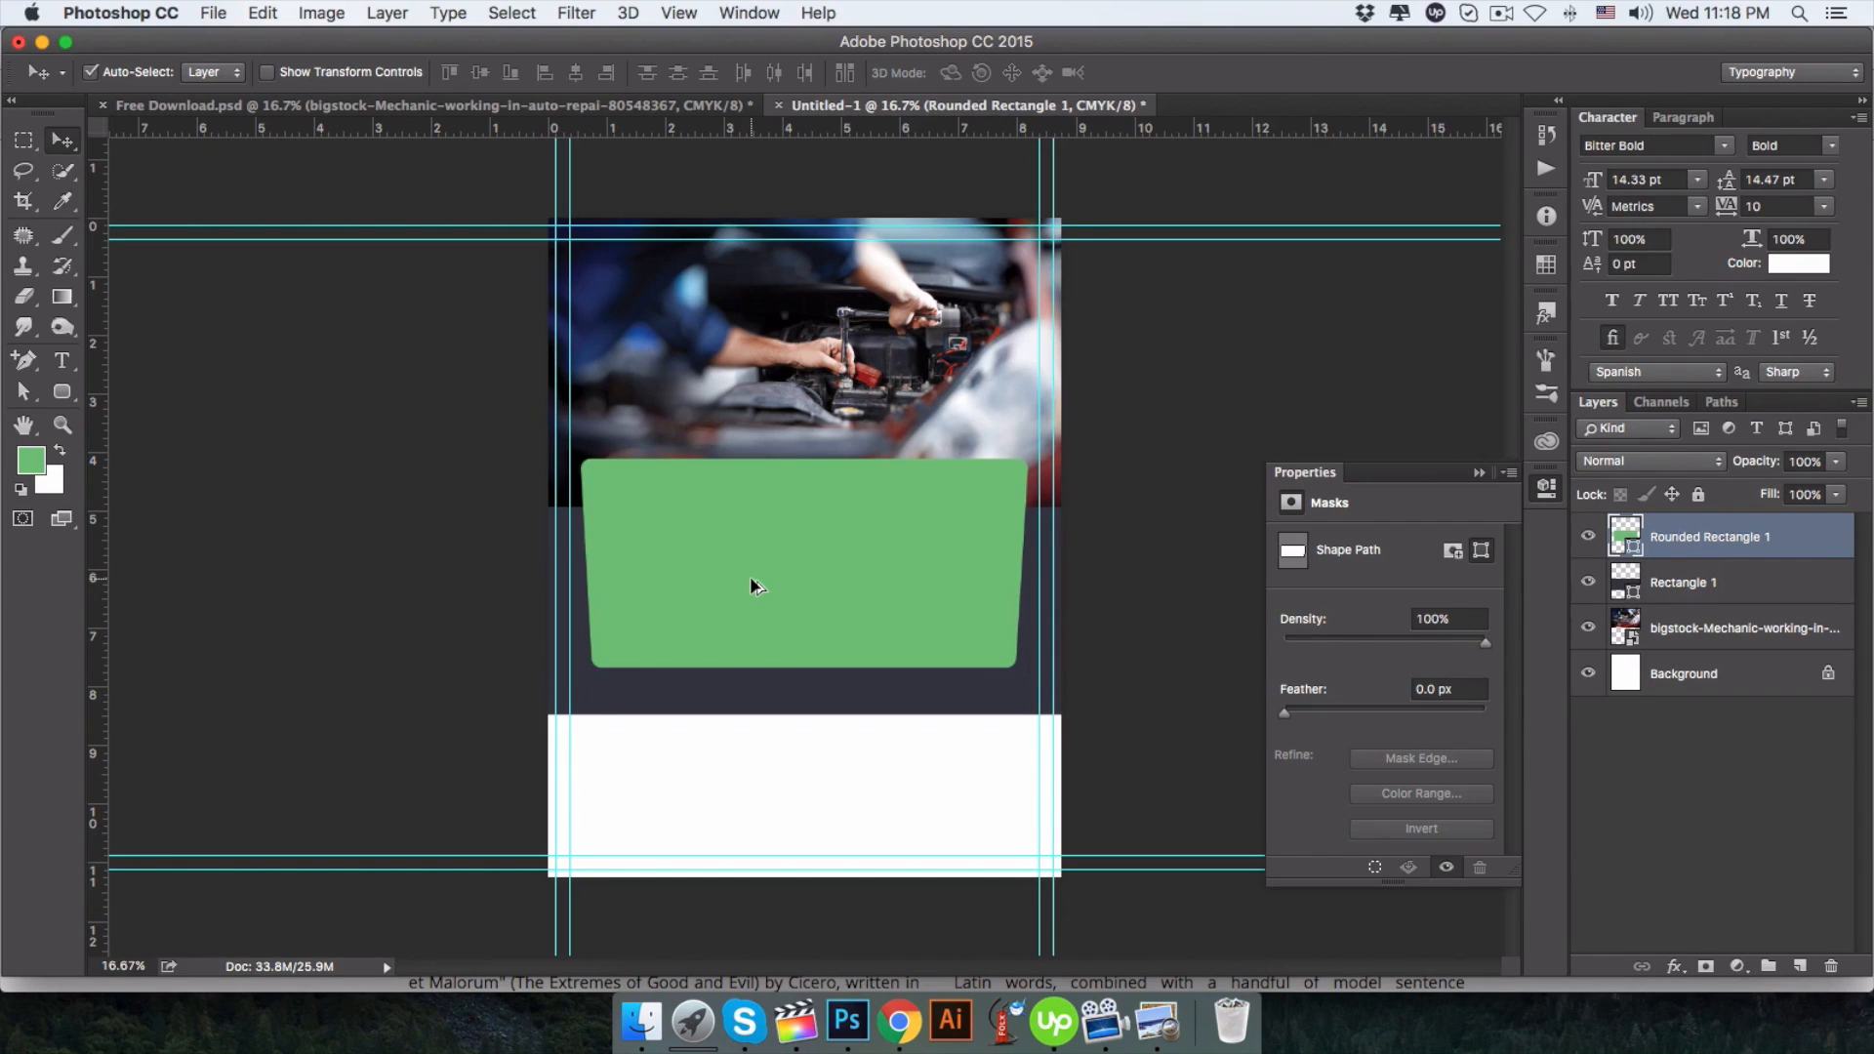
pyautogui.moveTo(751, 578); pyautogui.dragTo(752, 595)
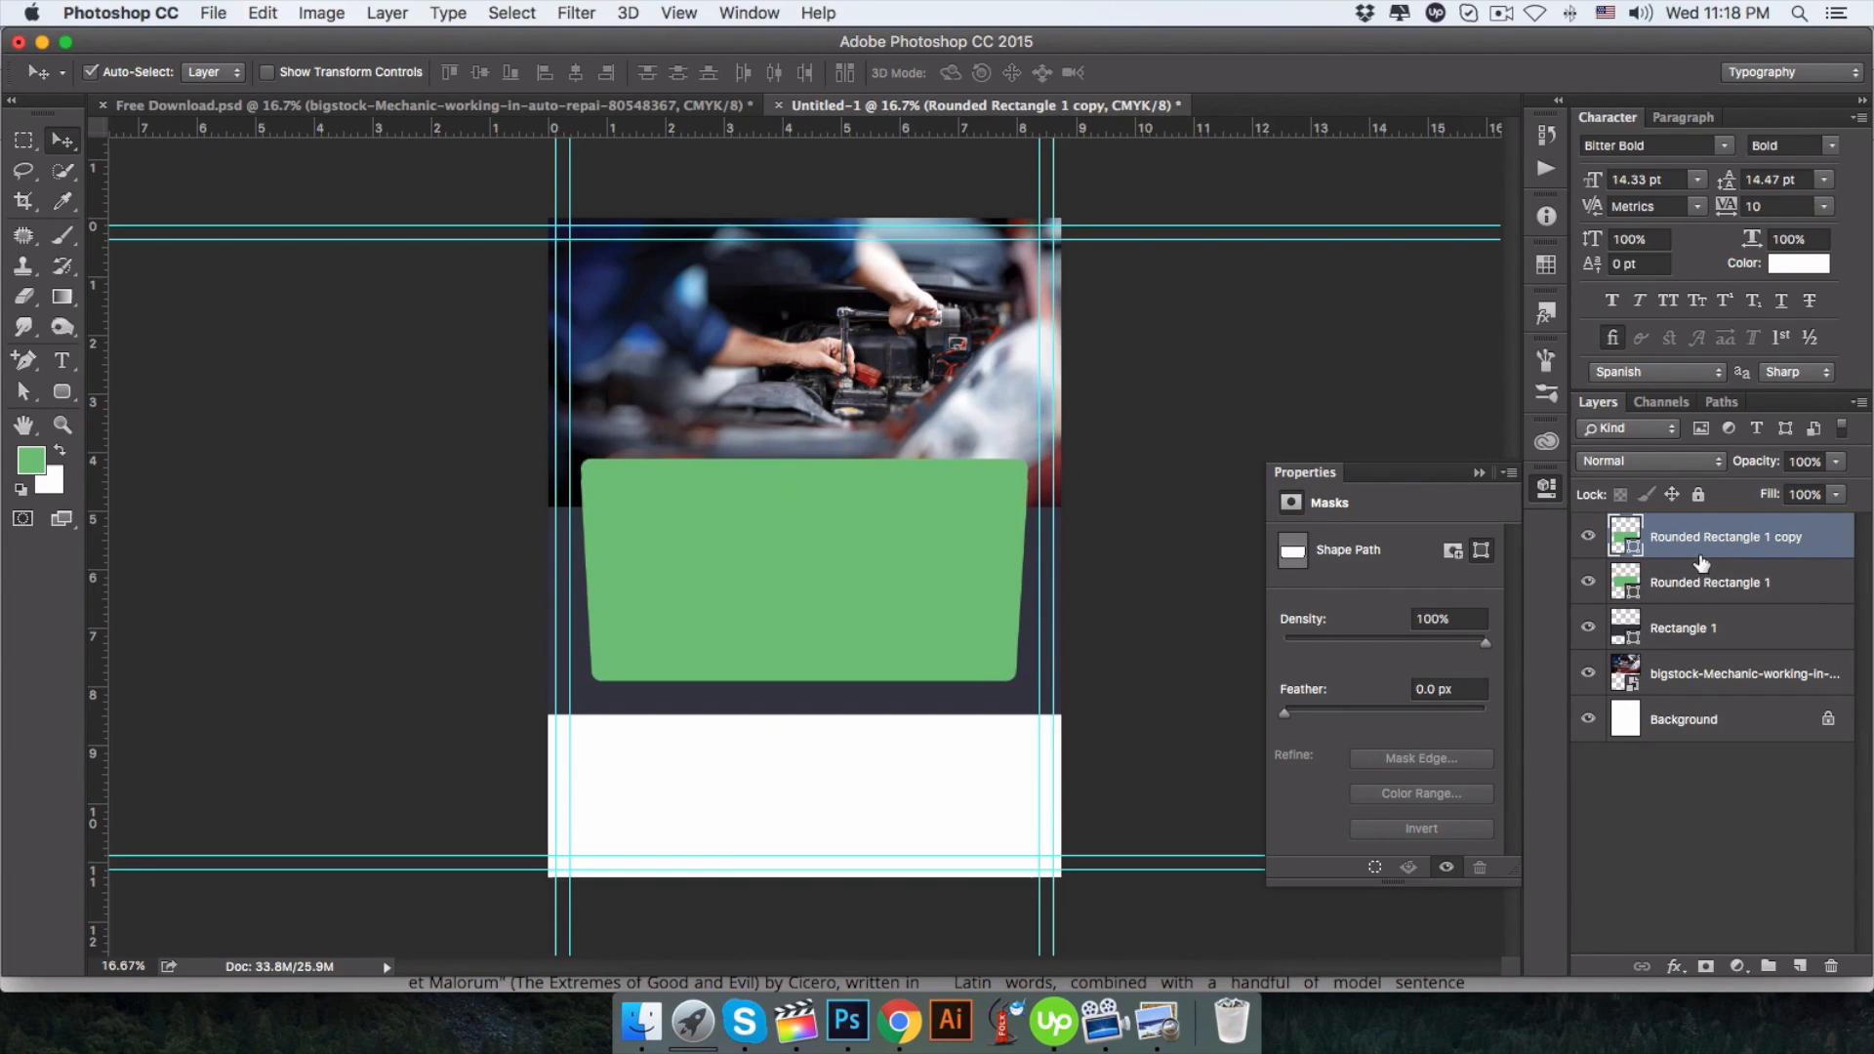
pyautogui.press('super+z')
# Duplicate the green panel's layer, and recolor the lower of the two panels to #202126.
pyautogui.moveTo(1782, 543); pyautogui.dragTo(1807, 966)
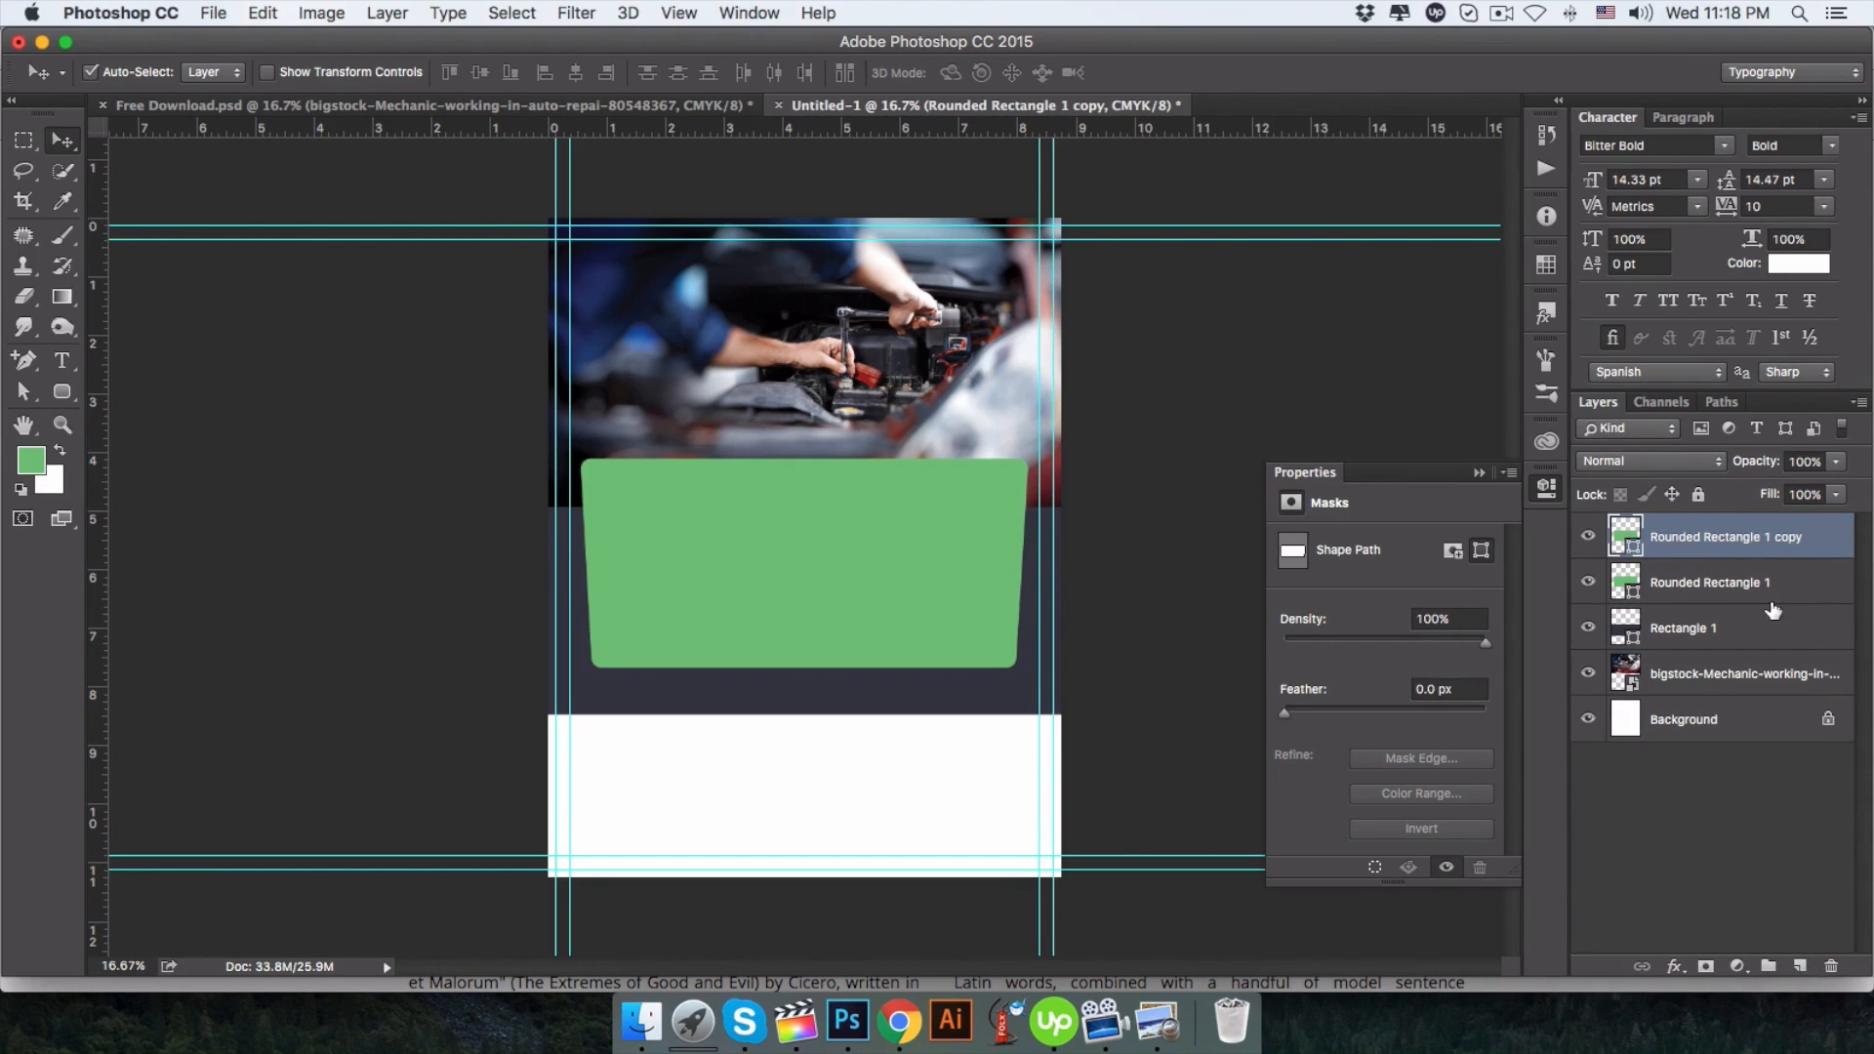
pyautogui.doubleClick(1623, 584)
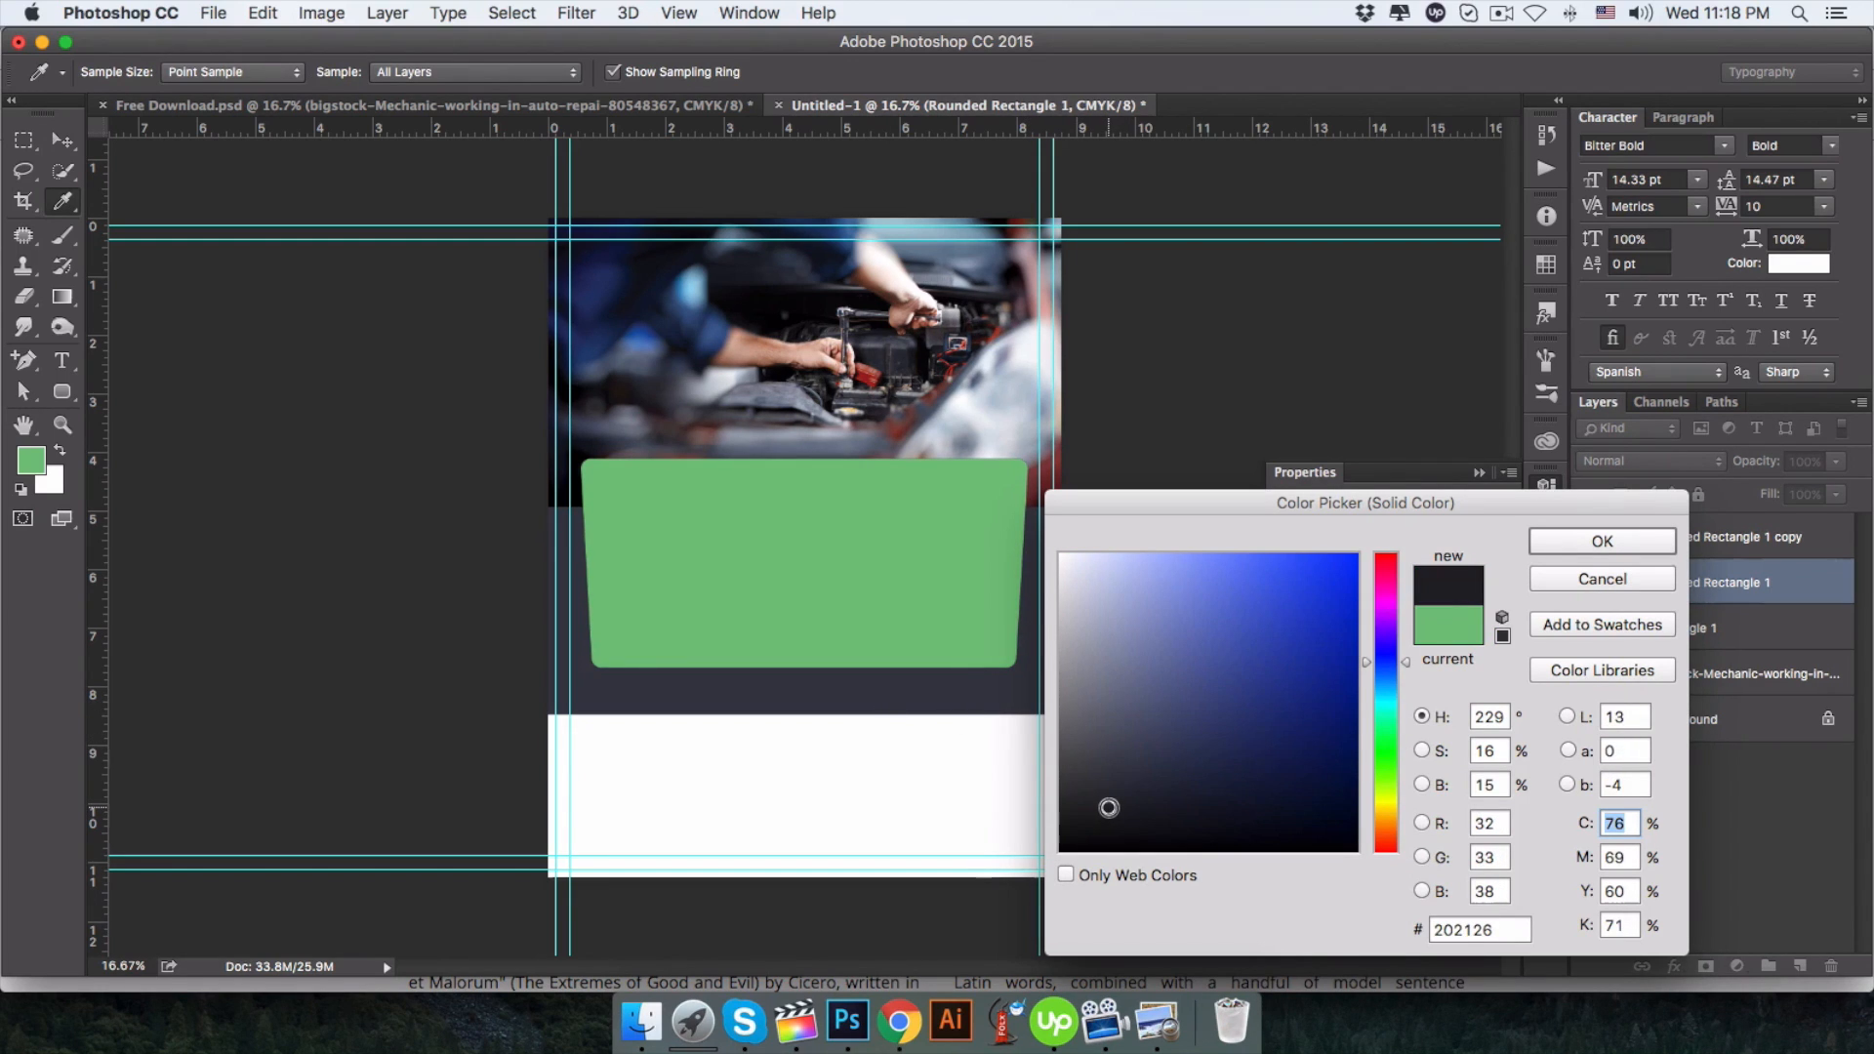
pyautogui.click(1549, 542)
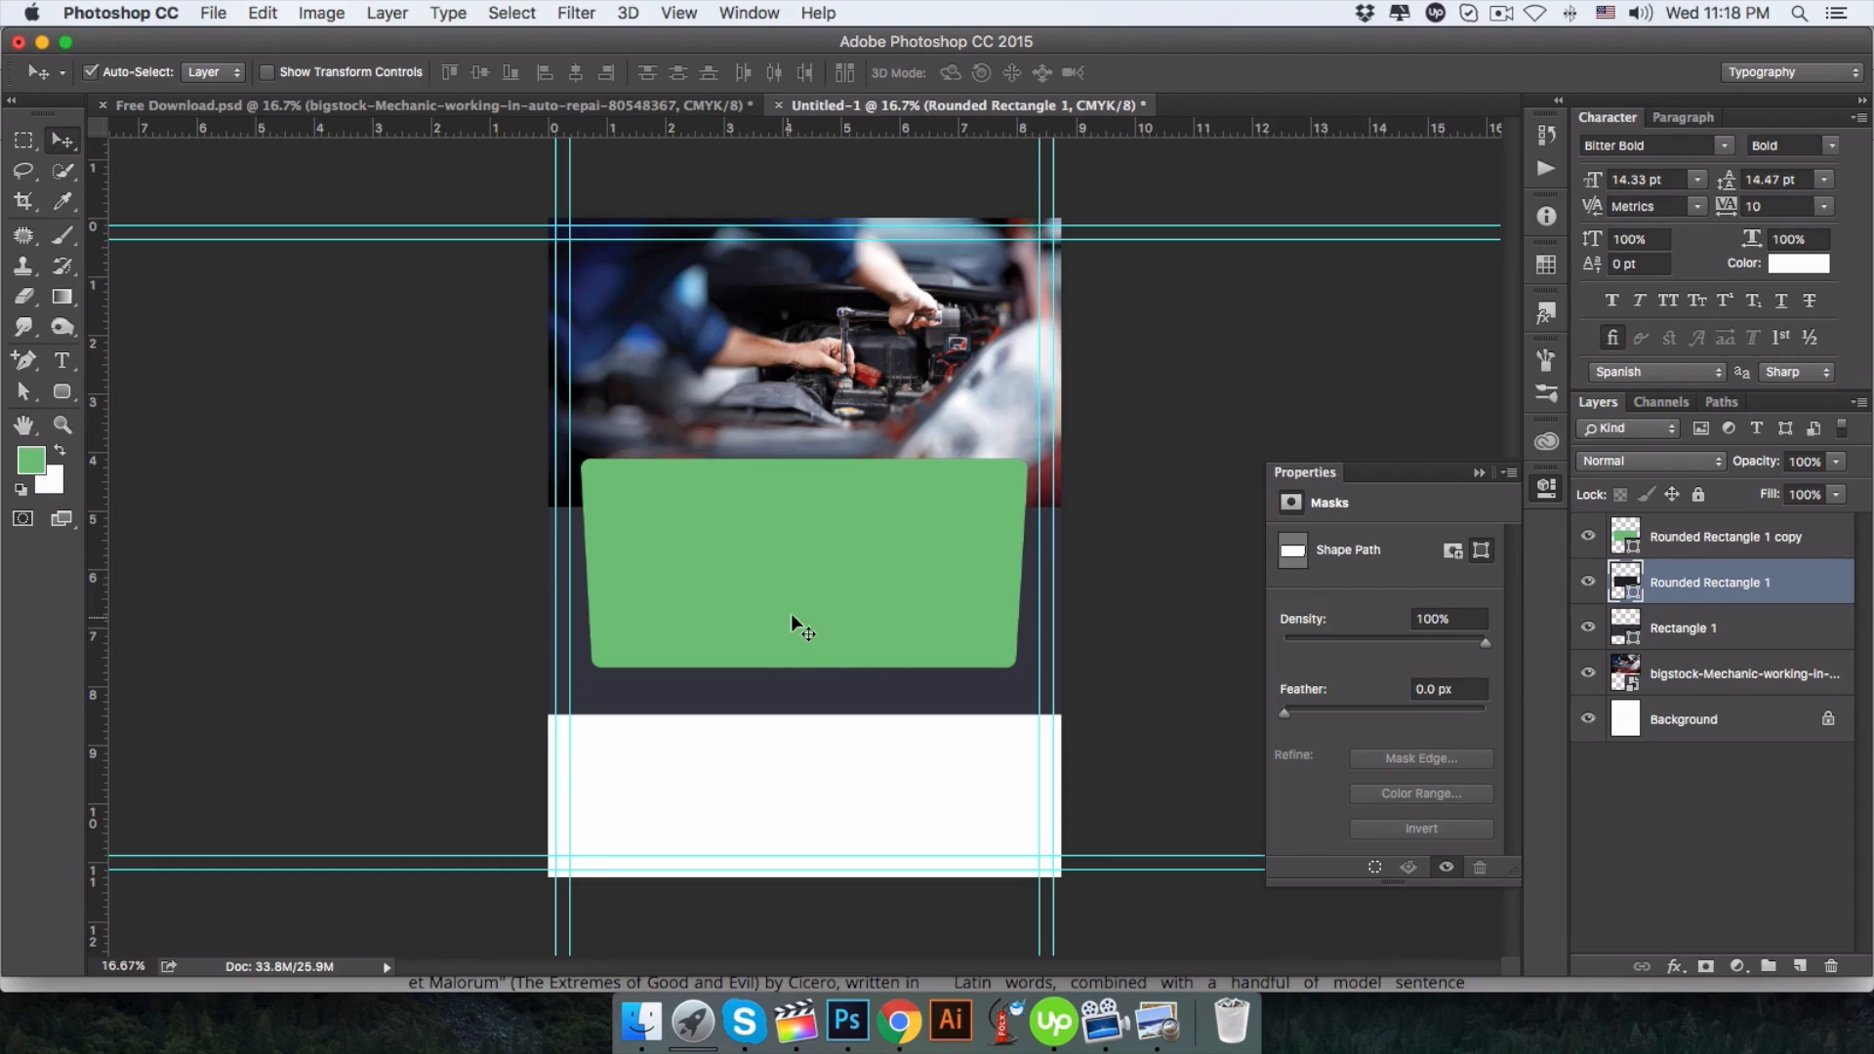
# Nudge the dark panel about 60 px down beneath the green one as a solid shadow, and compare it hidden and shown.
pyautogui.hotkey('shift', 'Down')
pyautogui.hotkey('shift', 'Down')
pyautogui.hotkey('shift', 'Down')
pyautogui.hotkey('shift', 'Down')
pyautogui.hotkey('shift', 'Down')
pyautogui.hotkey('shift', 'Down')
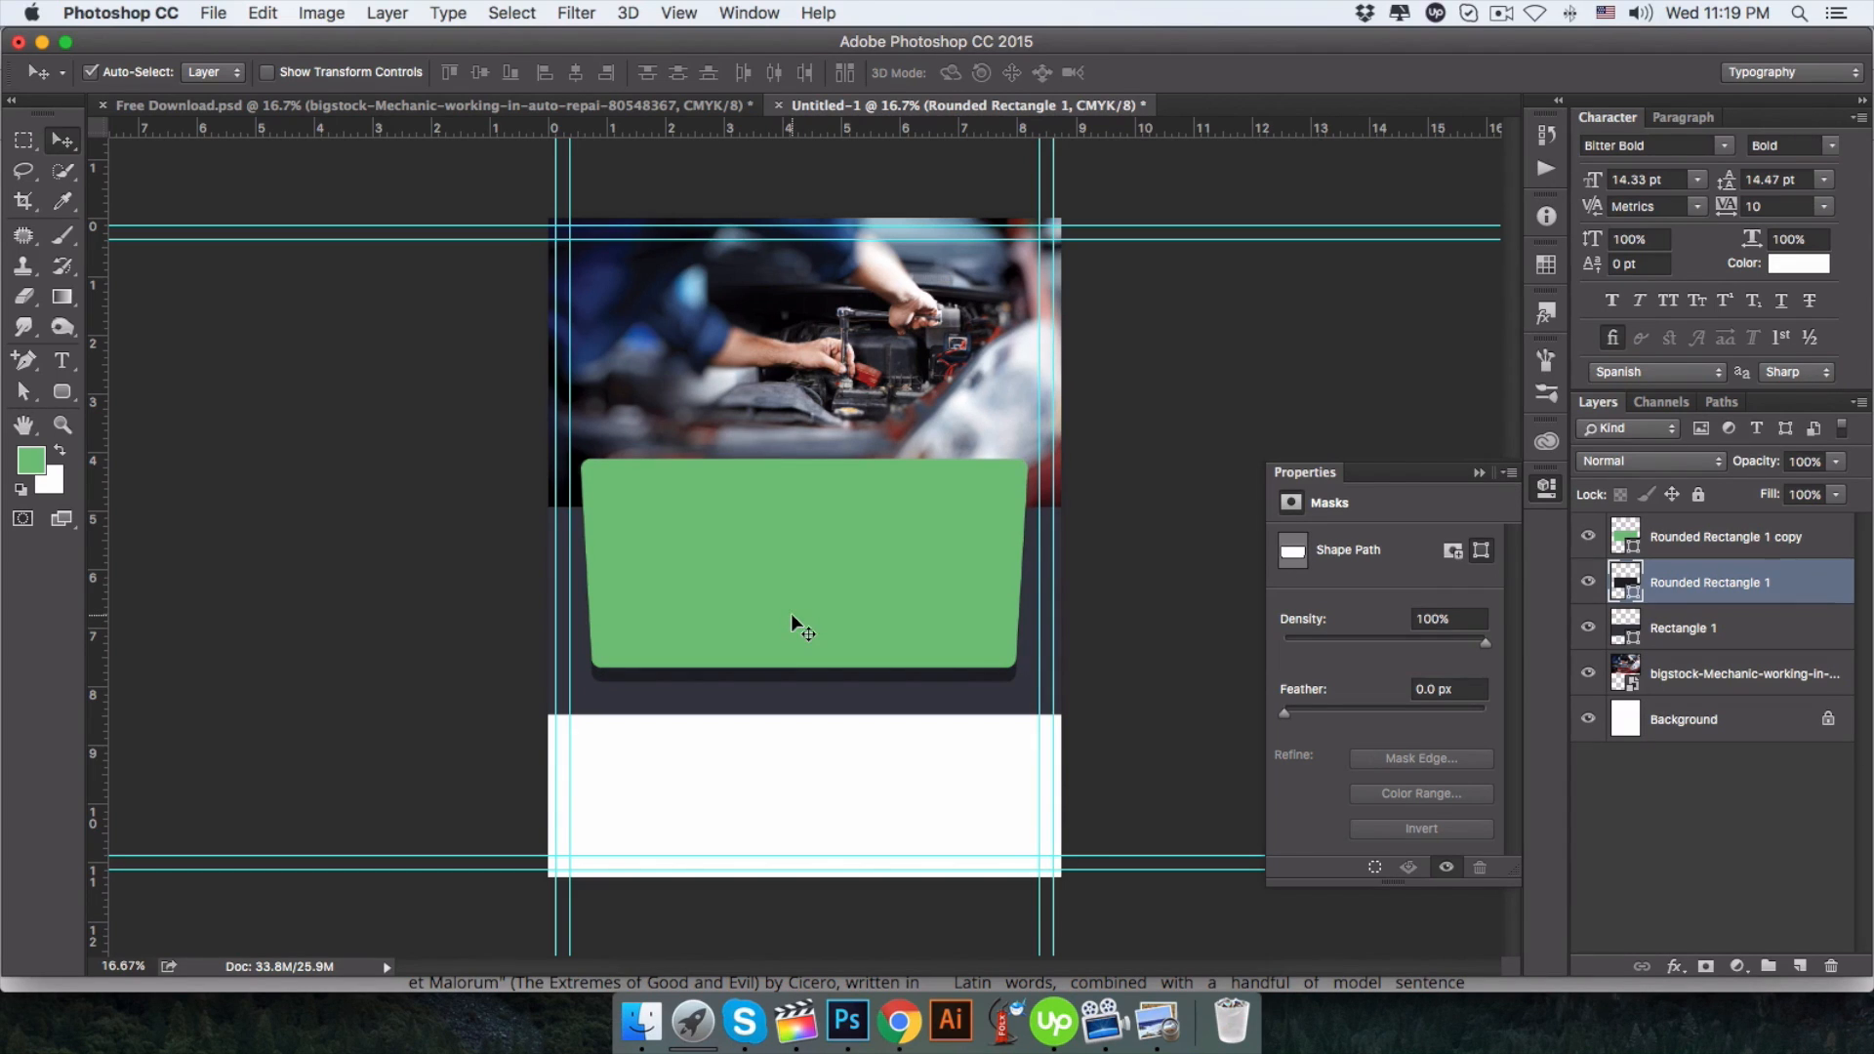
pyautogui.click(1588, 582)
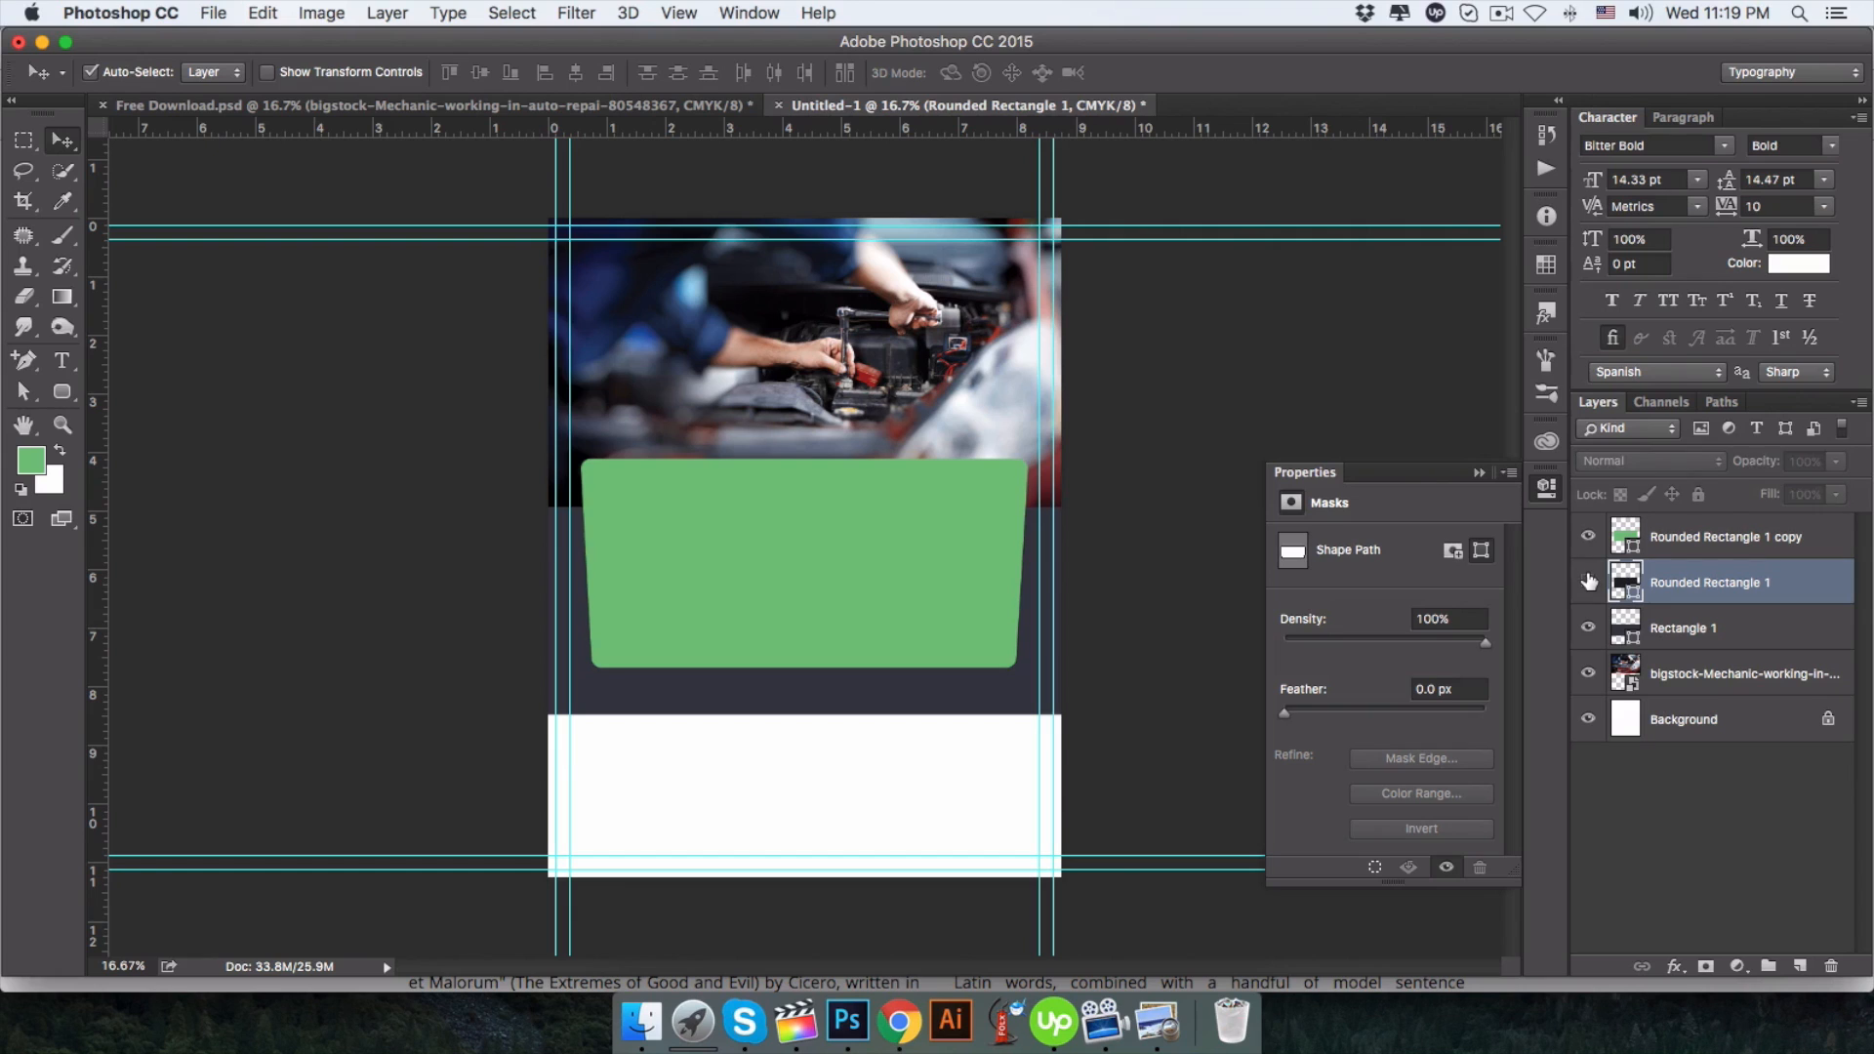
pyautogui.click(1588, 582)
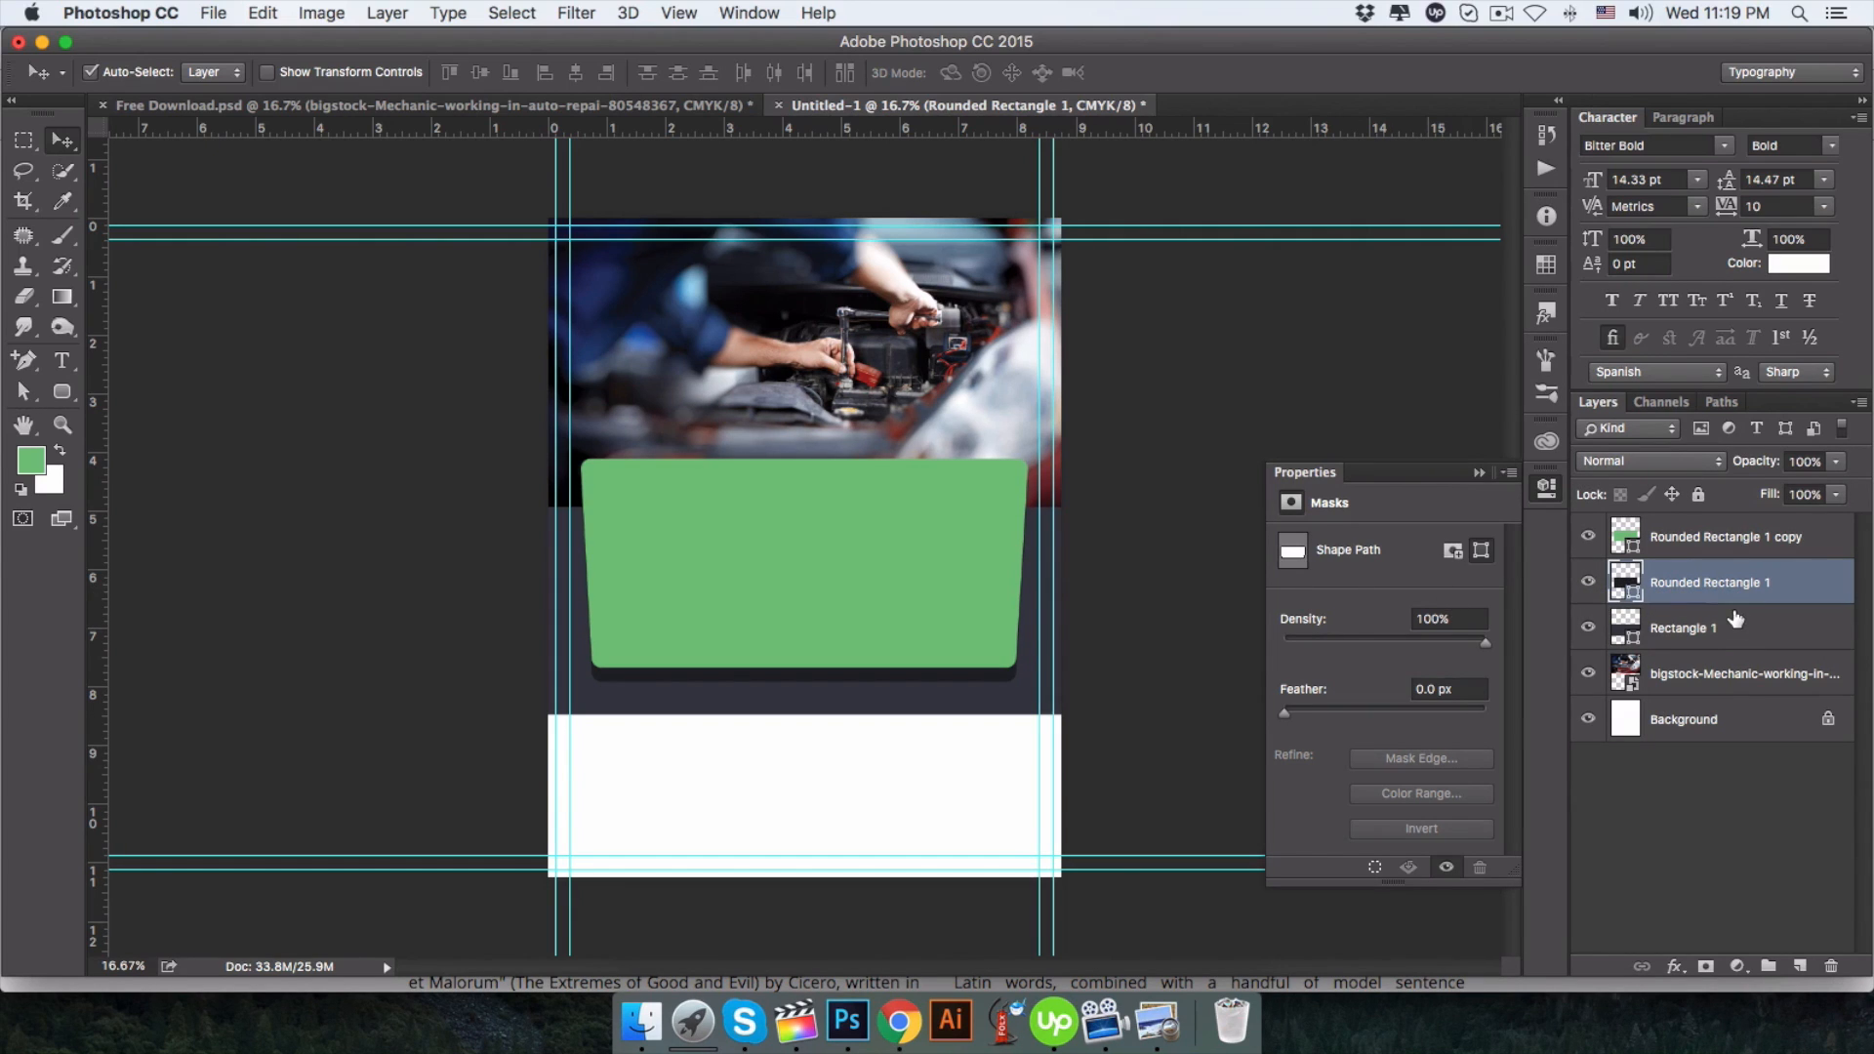
# Shift the dark shadow shape's lower corner points slightly outwards past the green panel, and check the Free Download.psd reference.
pyautogui.press('a')
pyautogui.moveTo(995, 636); pyautogui.dragTo(1036, 705)
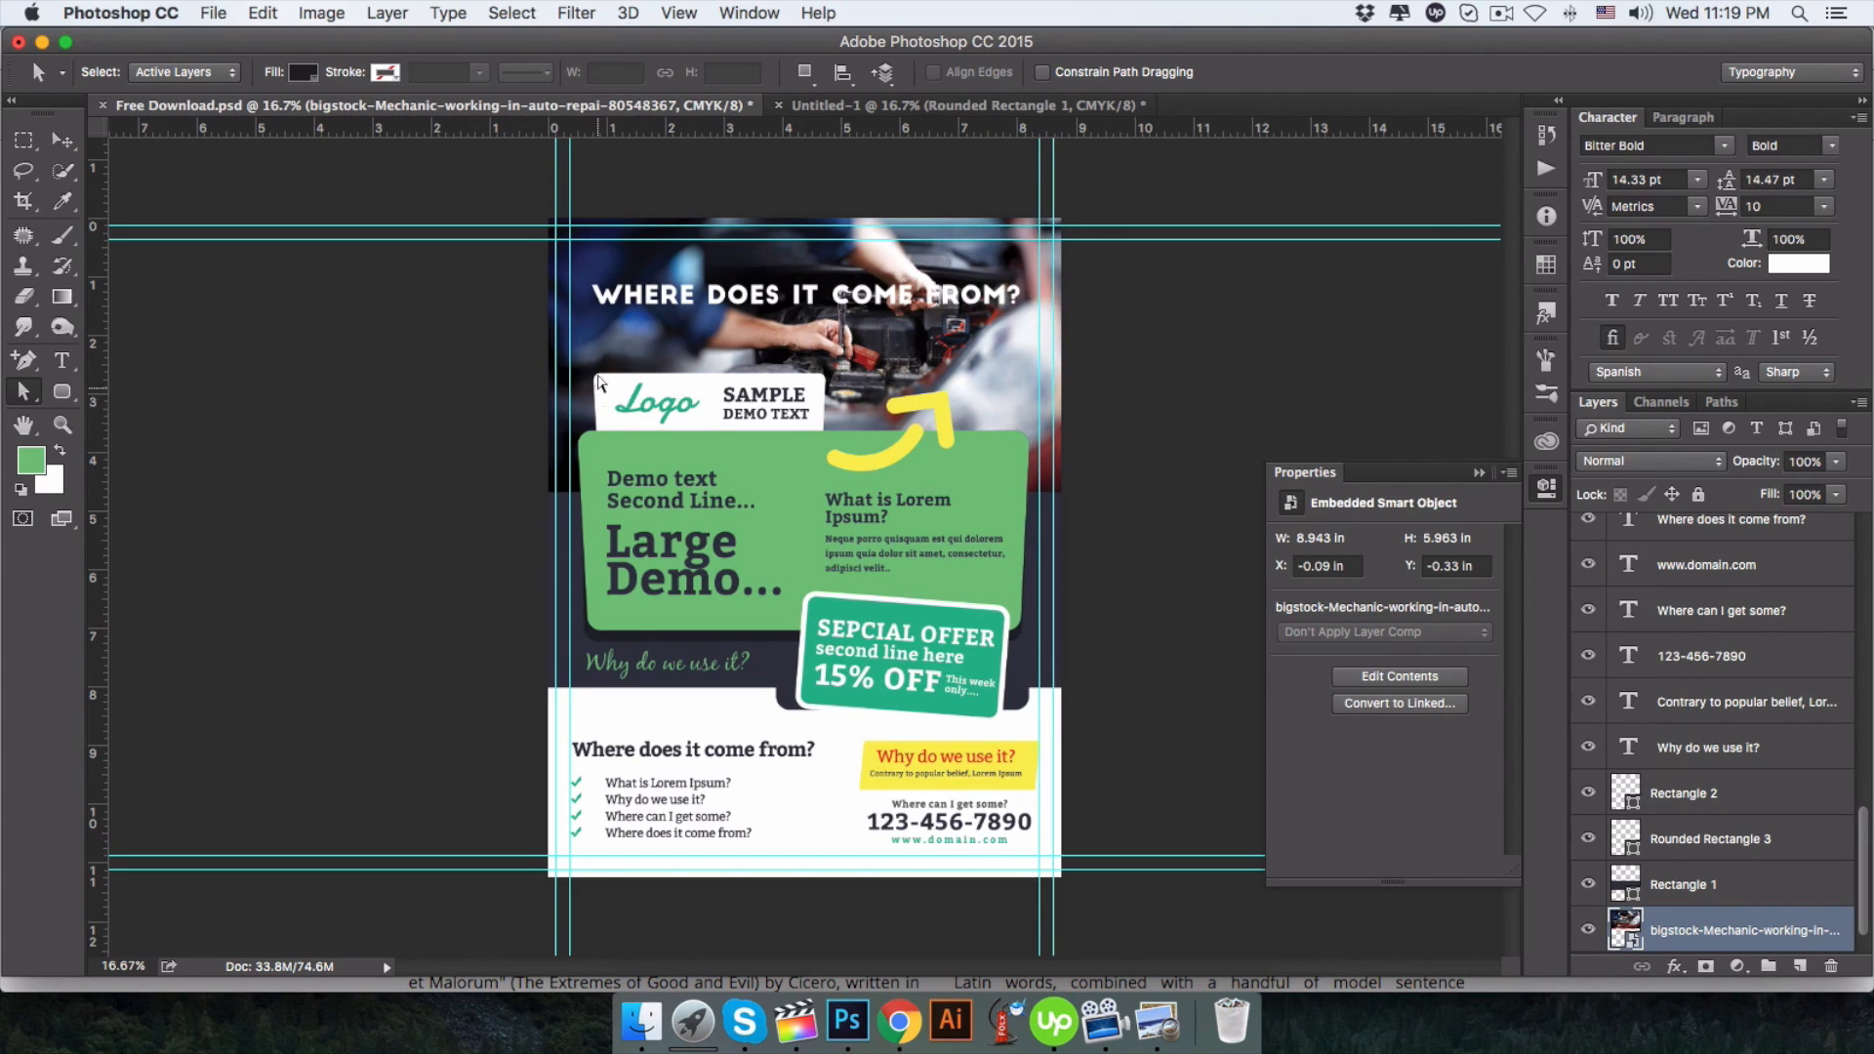
pyautogui.click(879, 106)
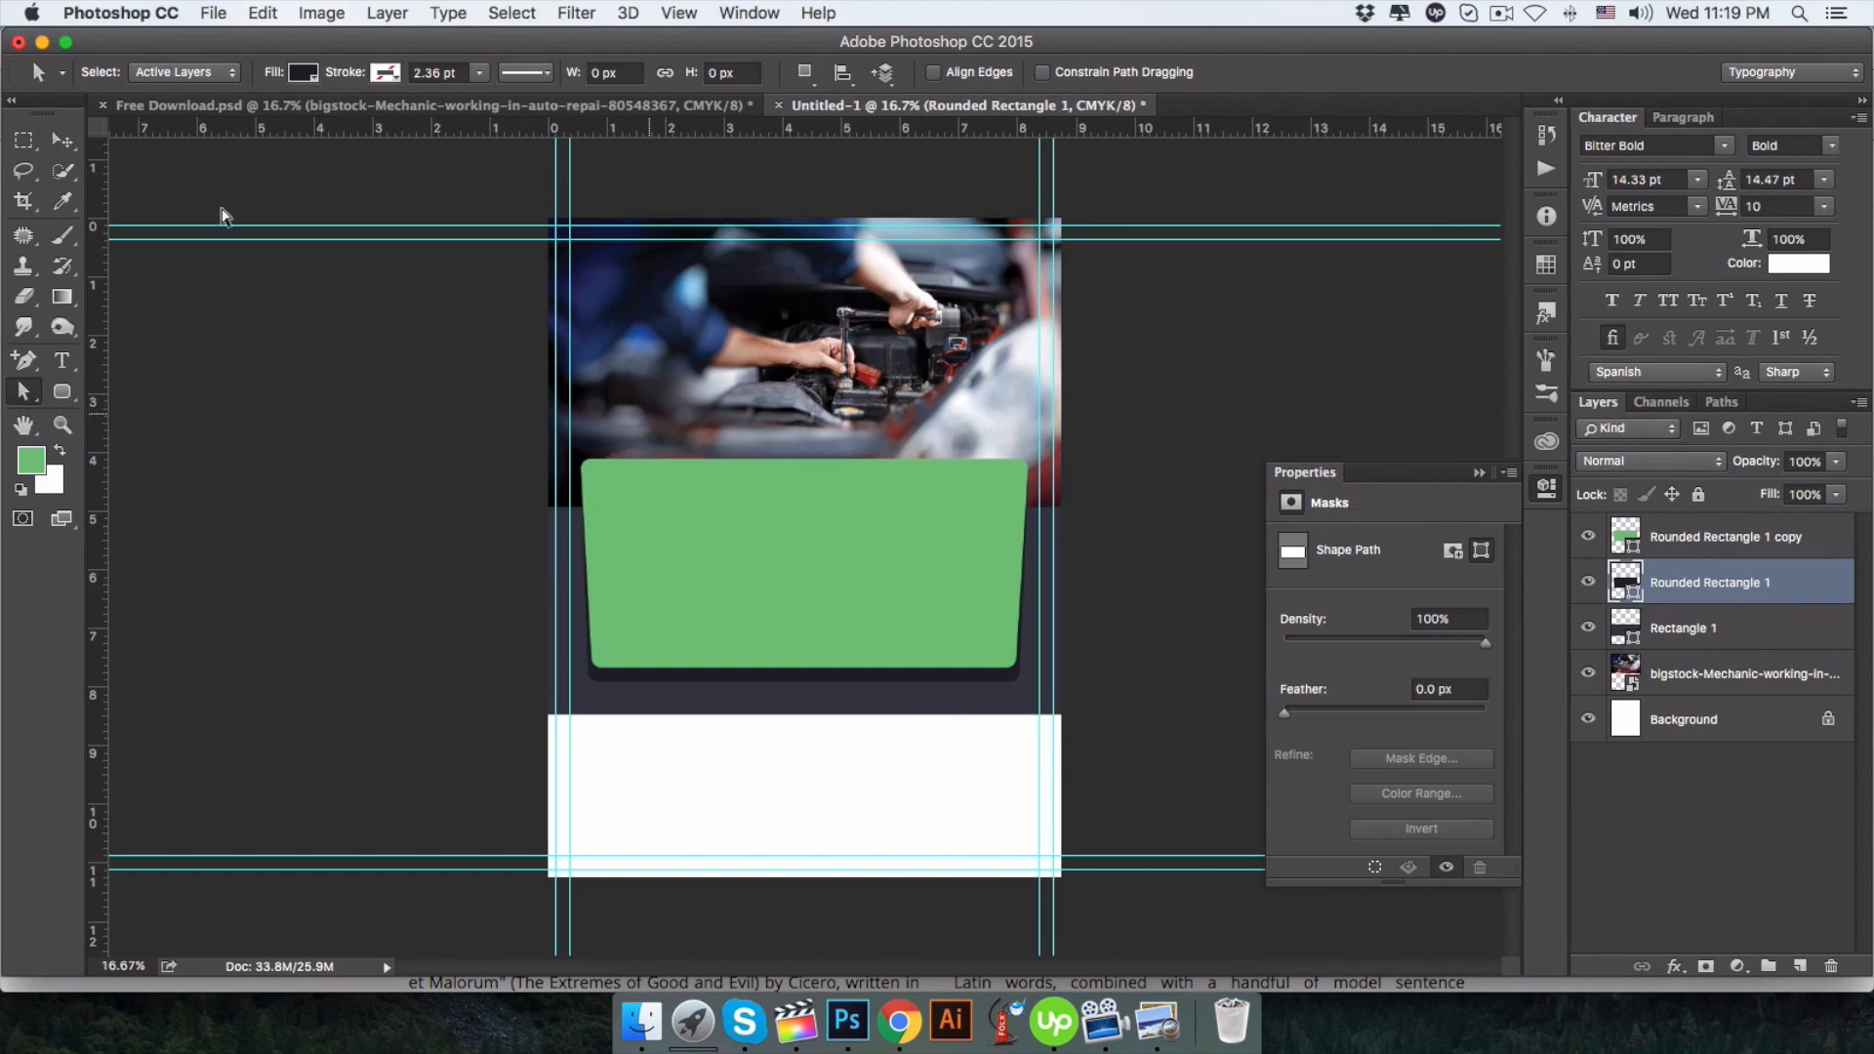
# Duplicate the green panel upwards, scale the copy to about 52.6%, and place it as a tab over the panel's upper-left edge.
pyautogui.click(62, 141)
pyautogui.click(61, 392)
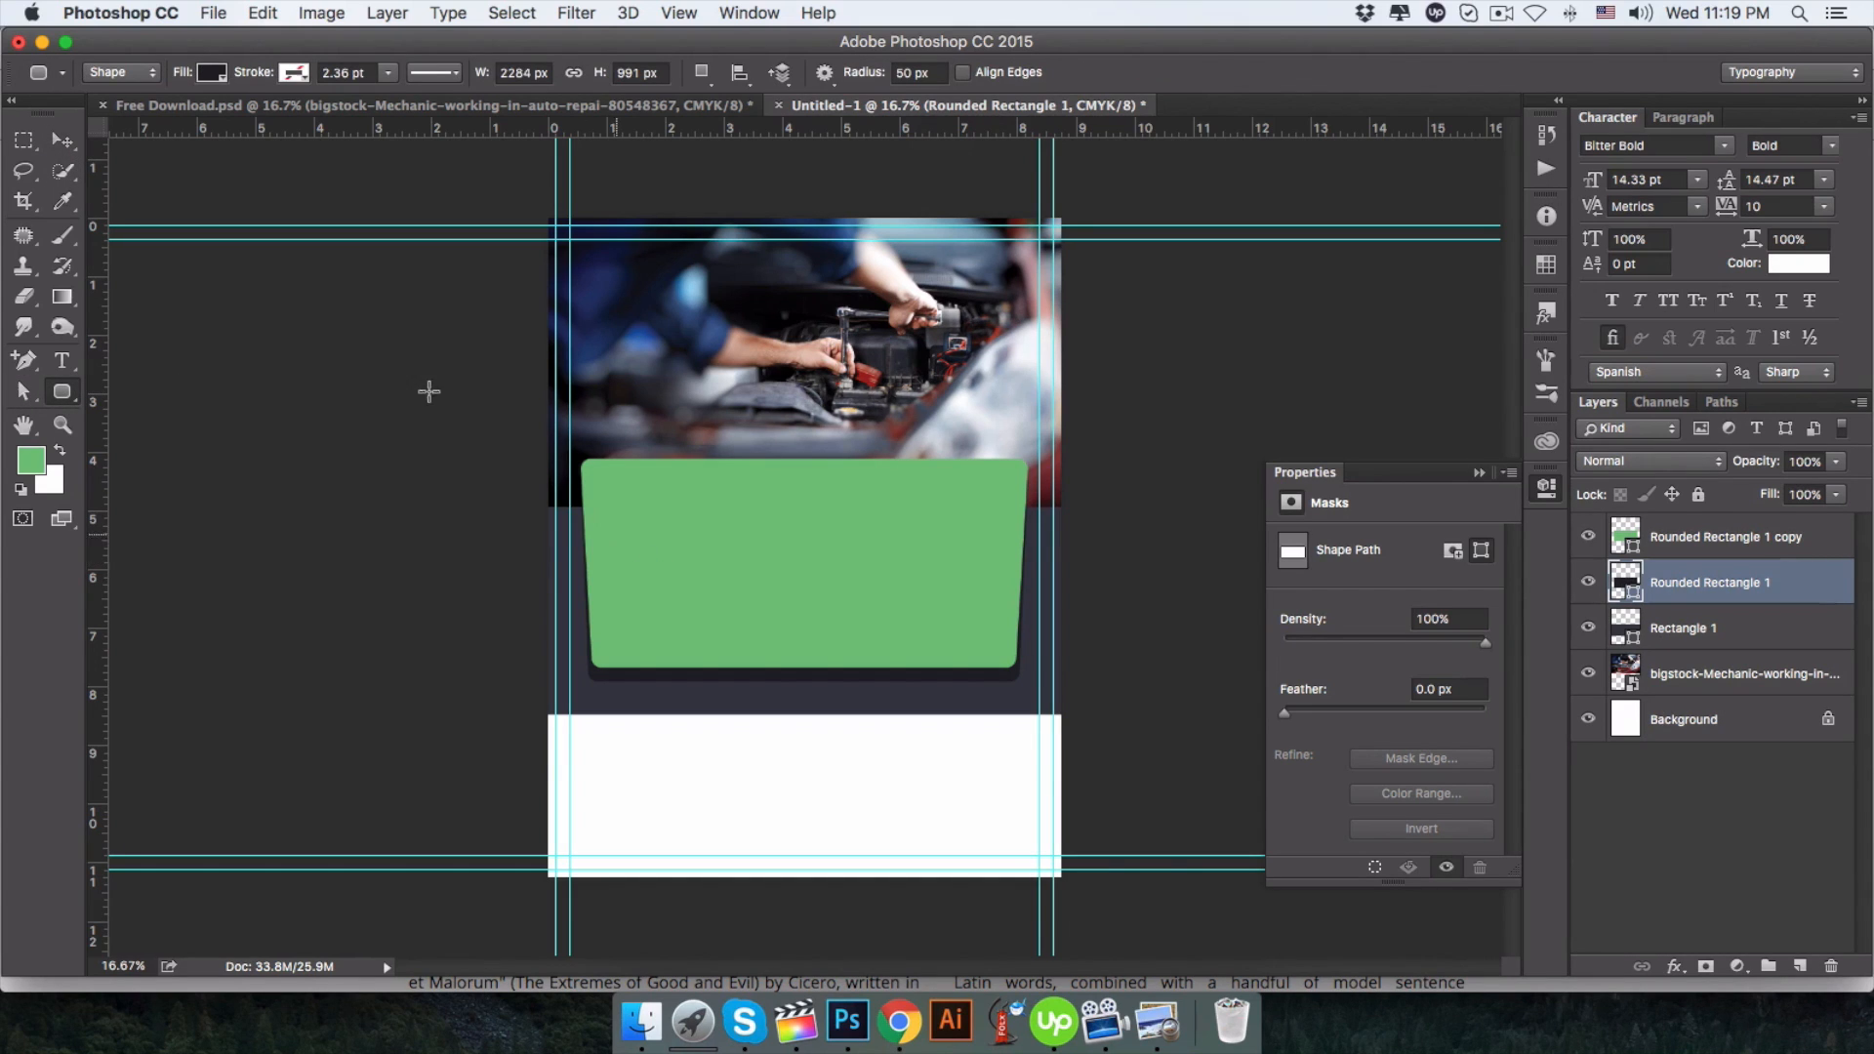
pyautogui.click(67, 147)
pyautogui.keyDown('super'); pyautogui.click(694, 506); pyautogui.keyUp('super')
pyautogui.moveTo(720, 533); pyautogui.dragTo(723, 466)
pyautogui.press('super+z')
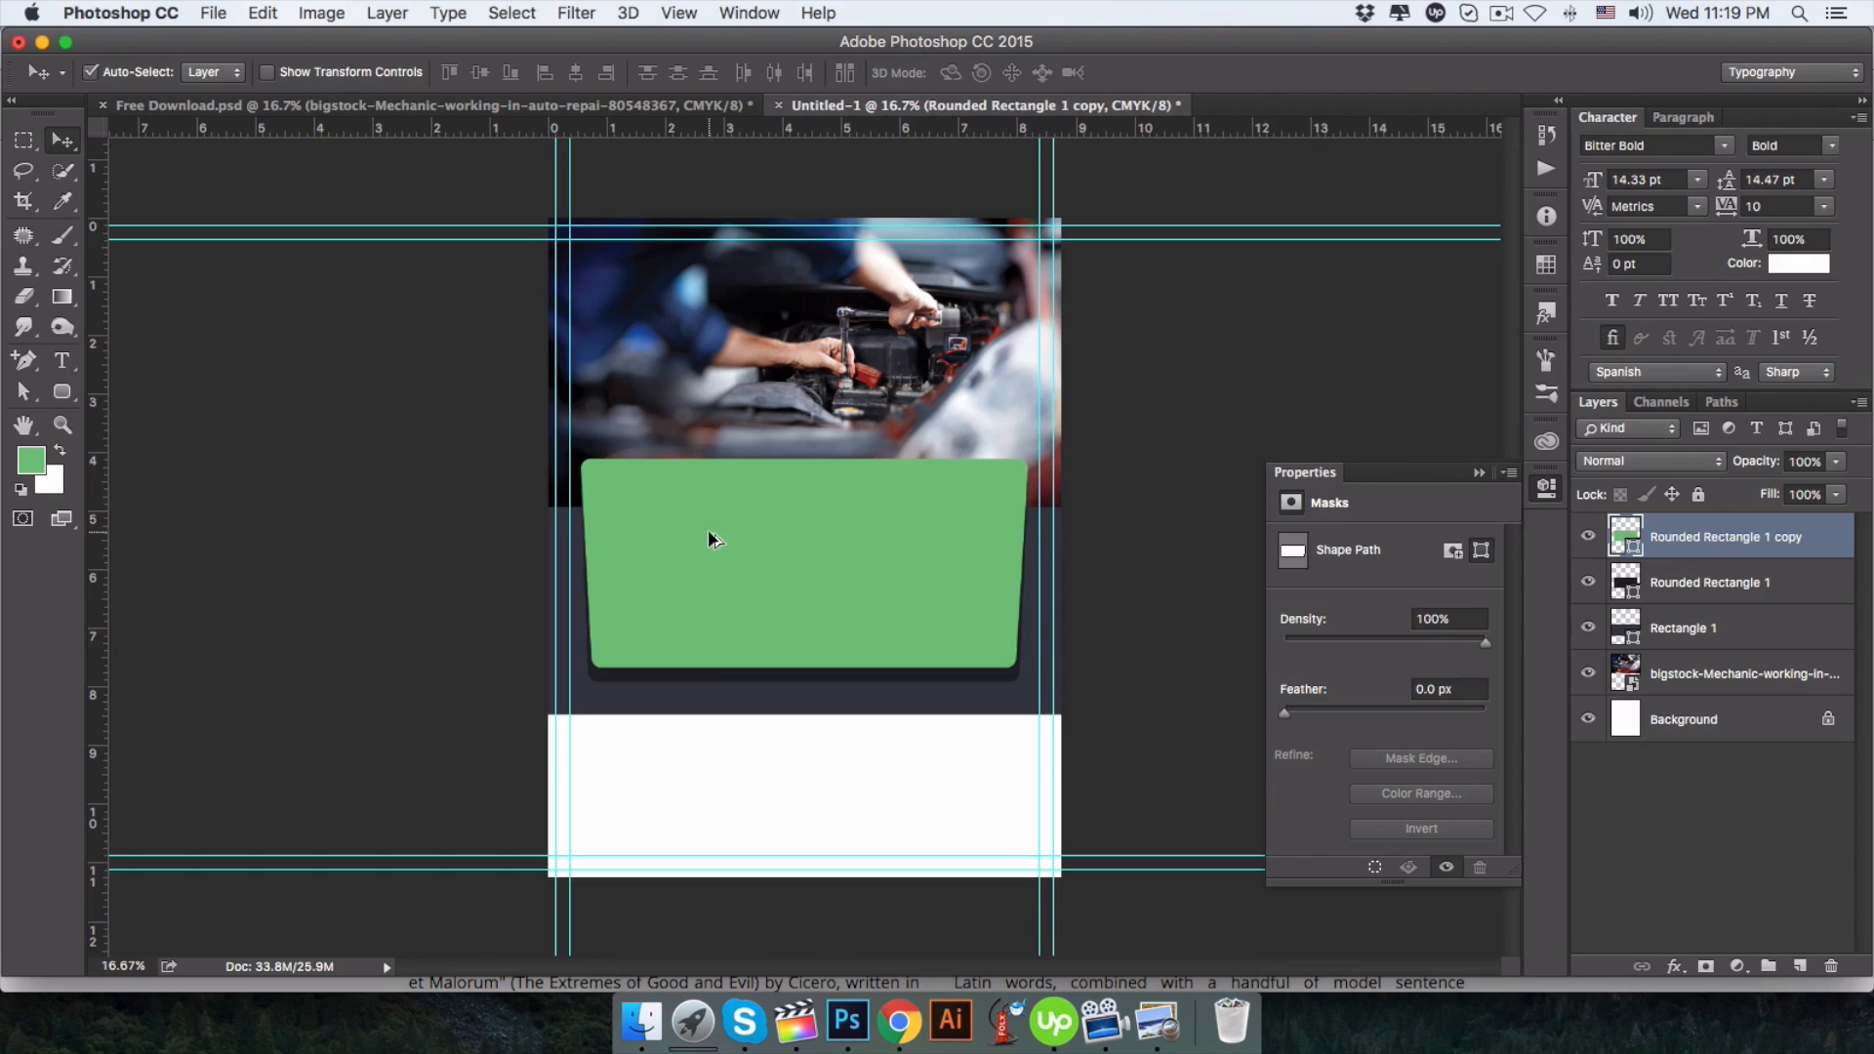
pyautogui.moveTo(707, 529); pyautogui.dragTo(709, 437)
pyautogui.press('super+t')
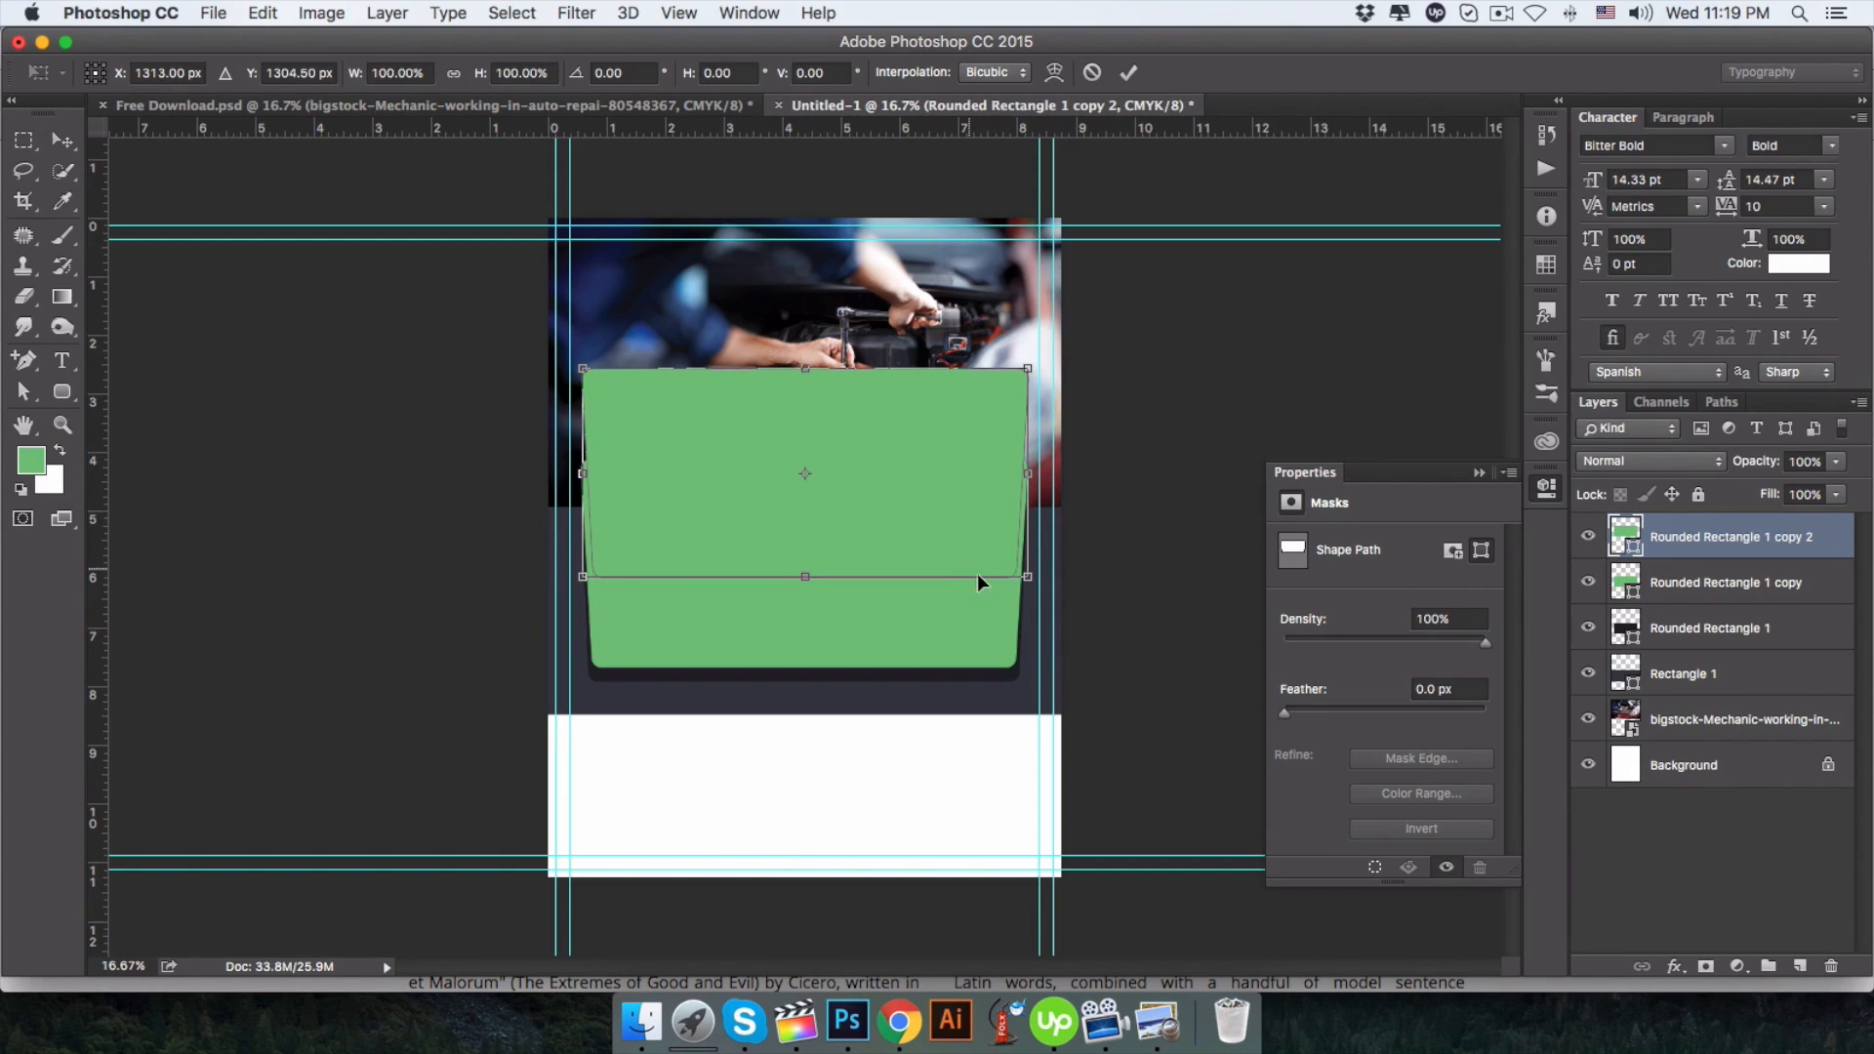
pyautogui.moveTo(1025, 578); pyautogui.dragTo(789, 441)
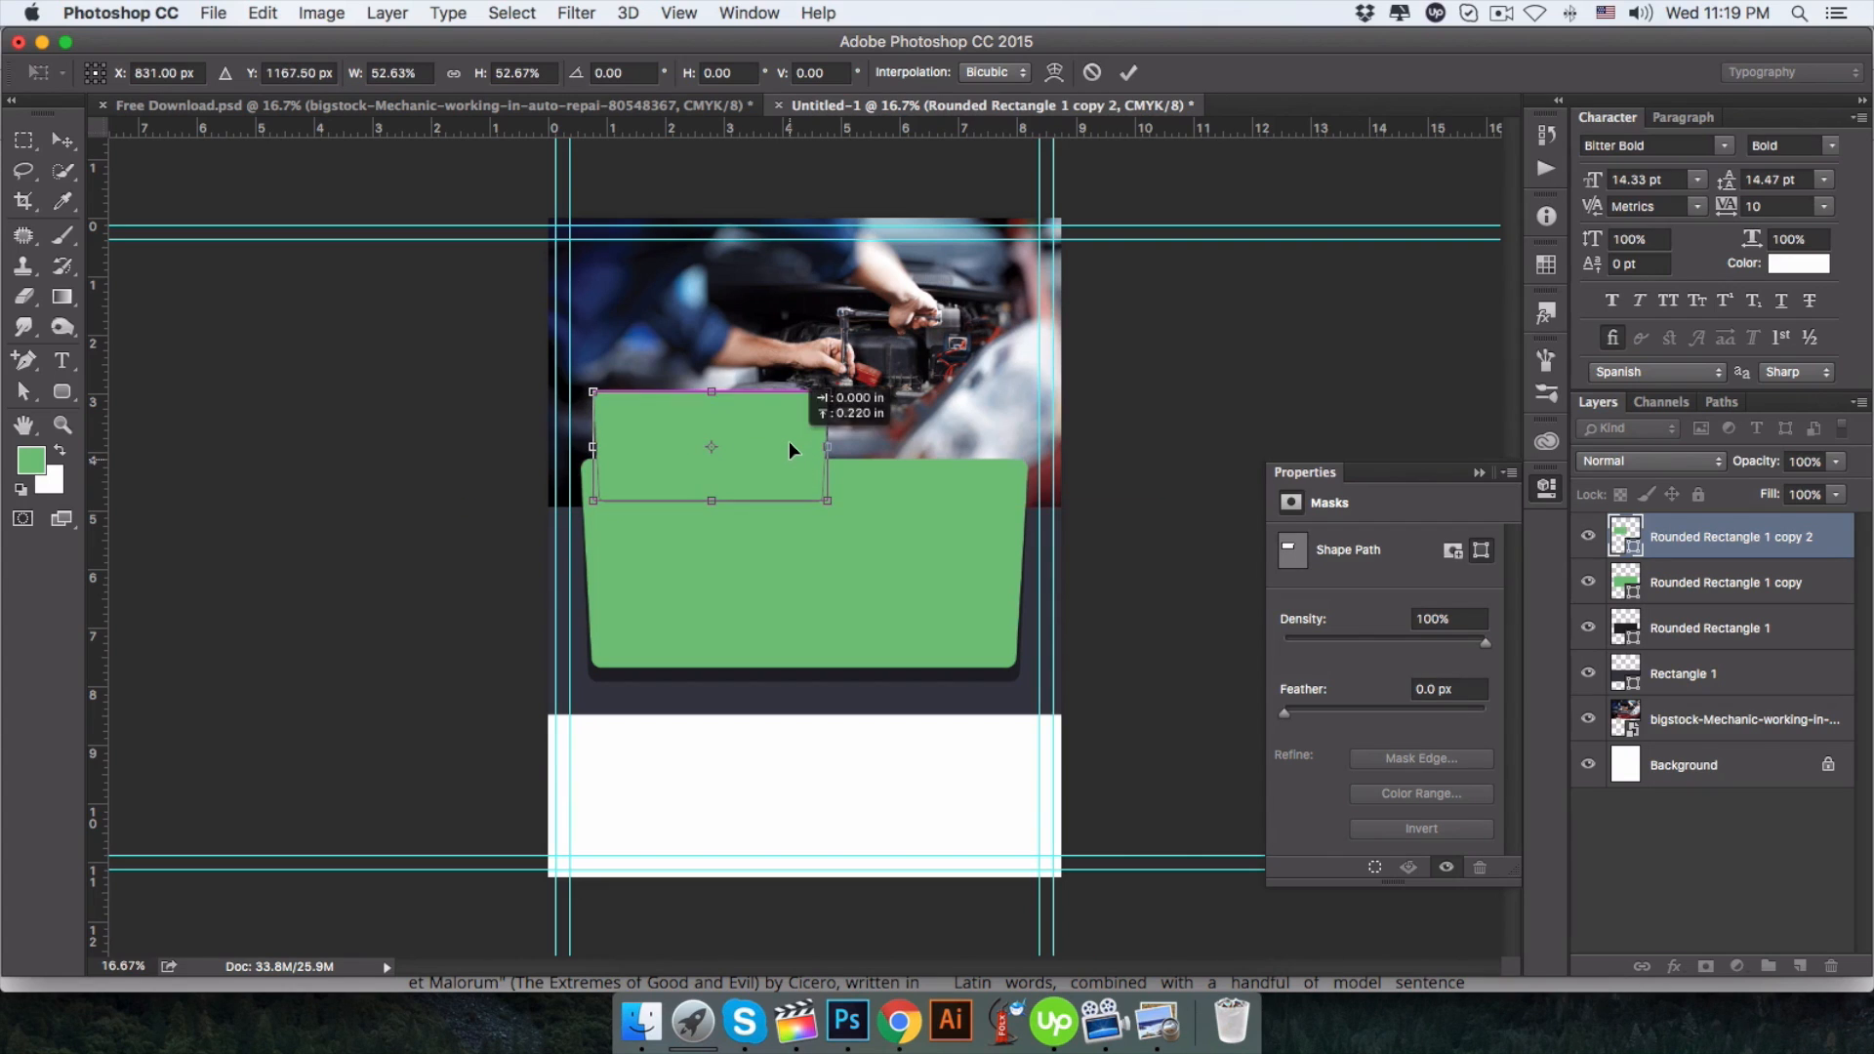
pyautogui.press('Return')
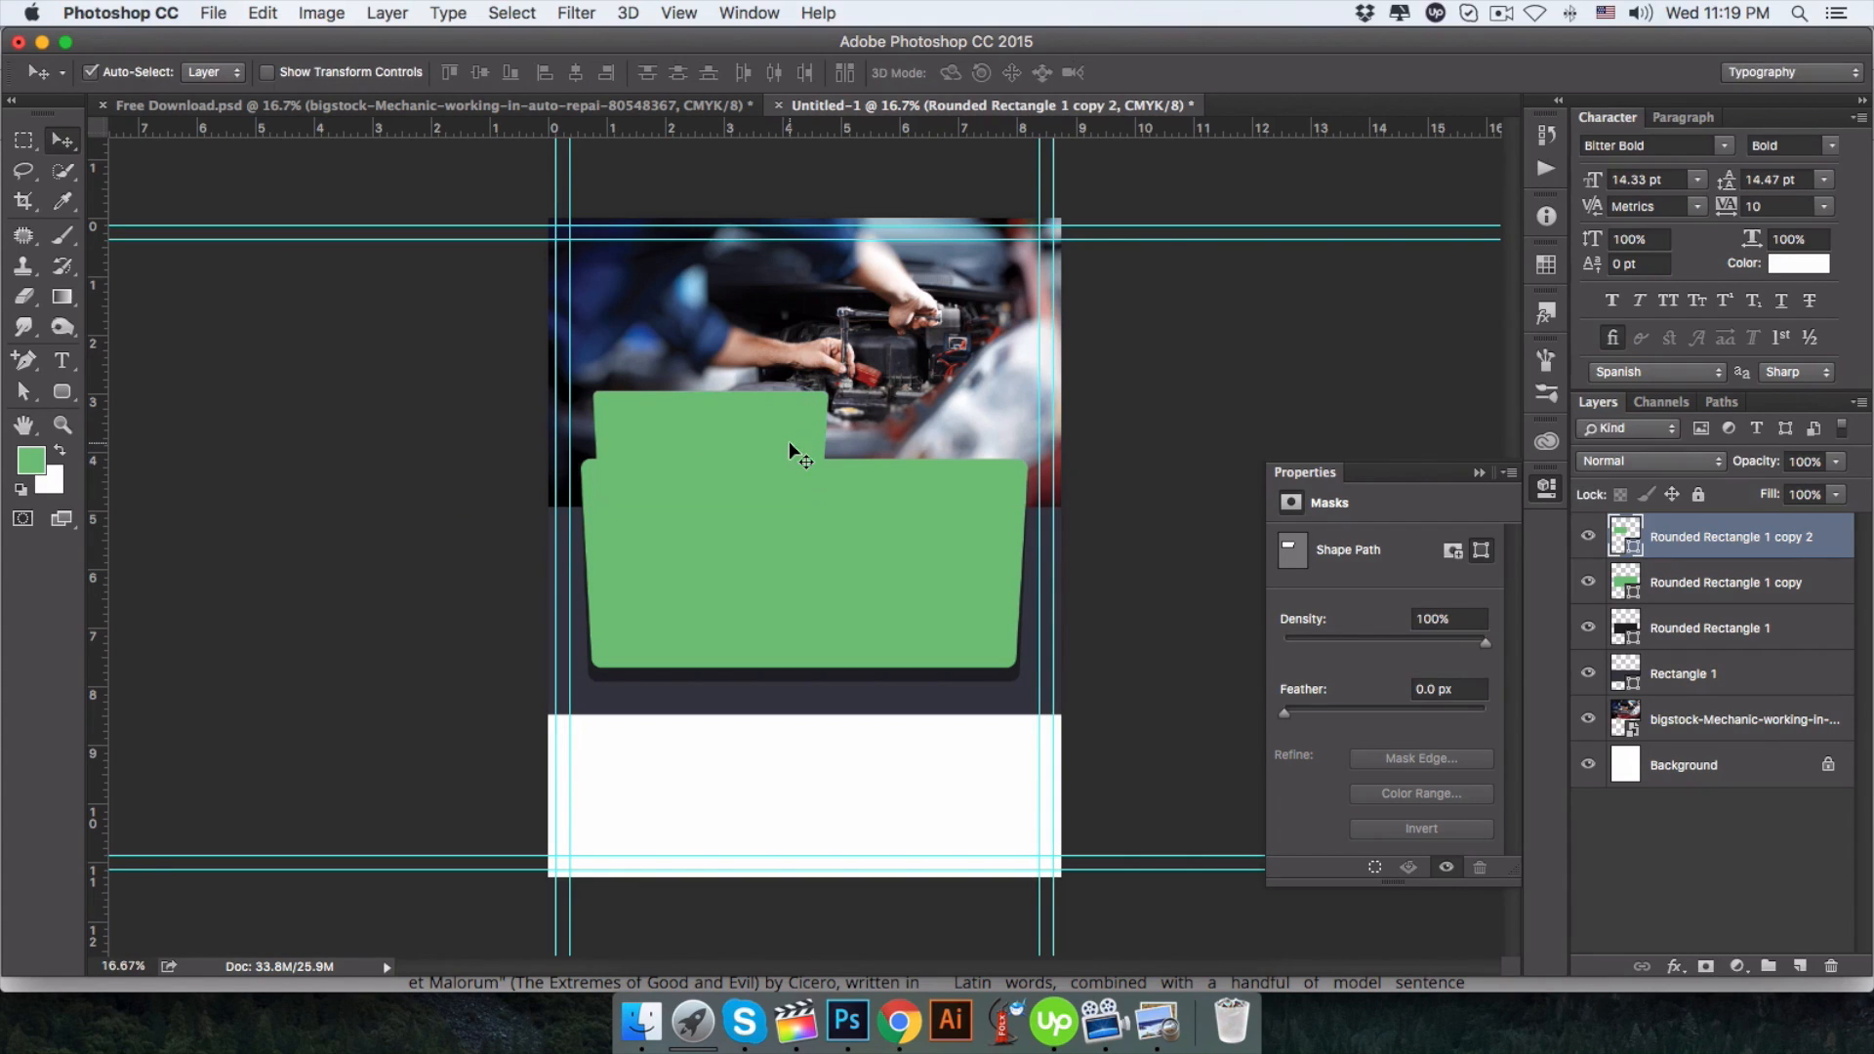
# Fill the small tab shape with white, #ffffff.
pyautogui.doubleClick(1623, 536)
pyautogui.moveTo(1145, 619); pyautogui.dragTo(996, 482)
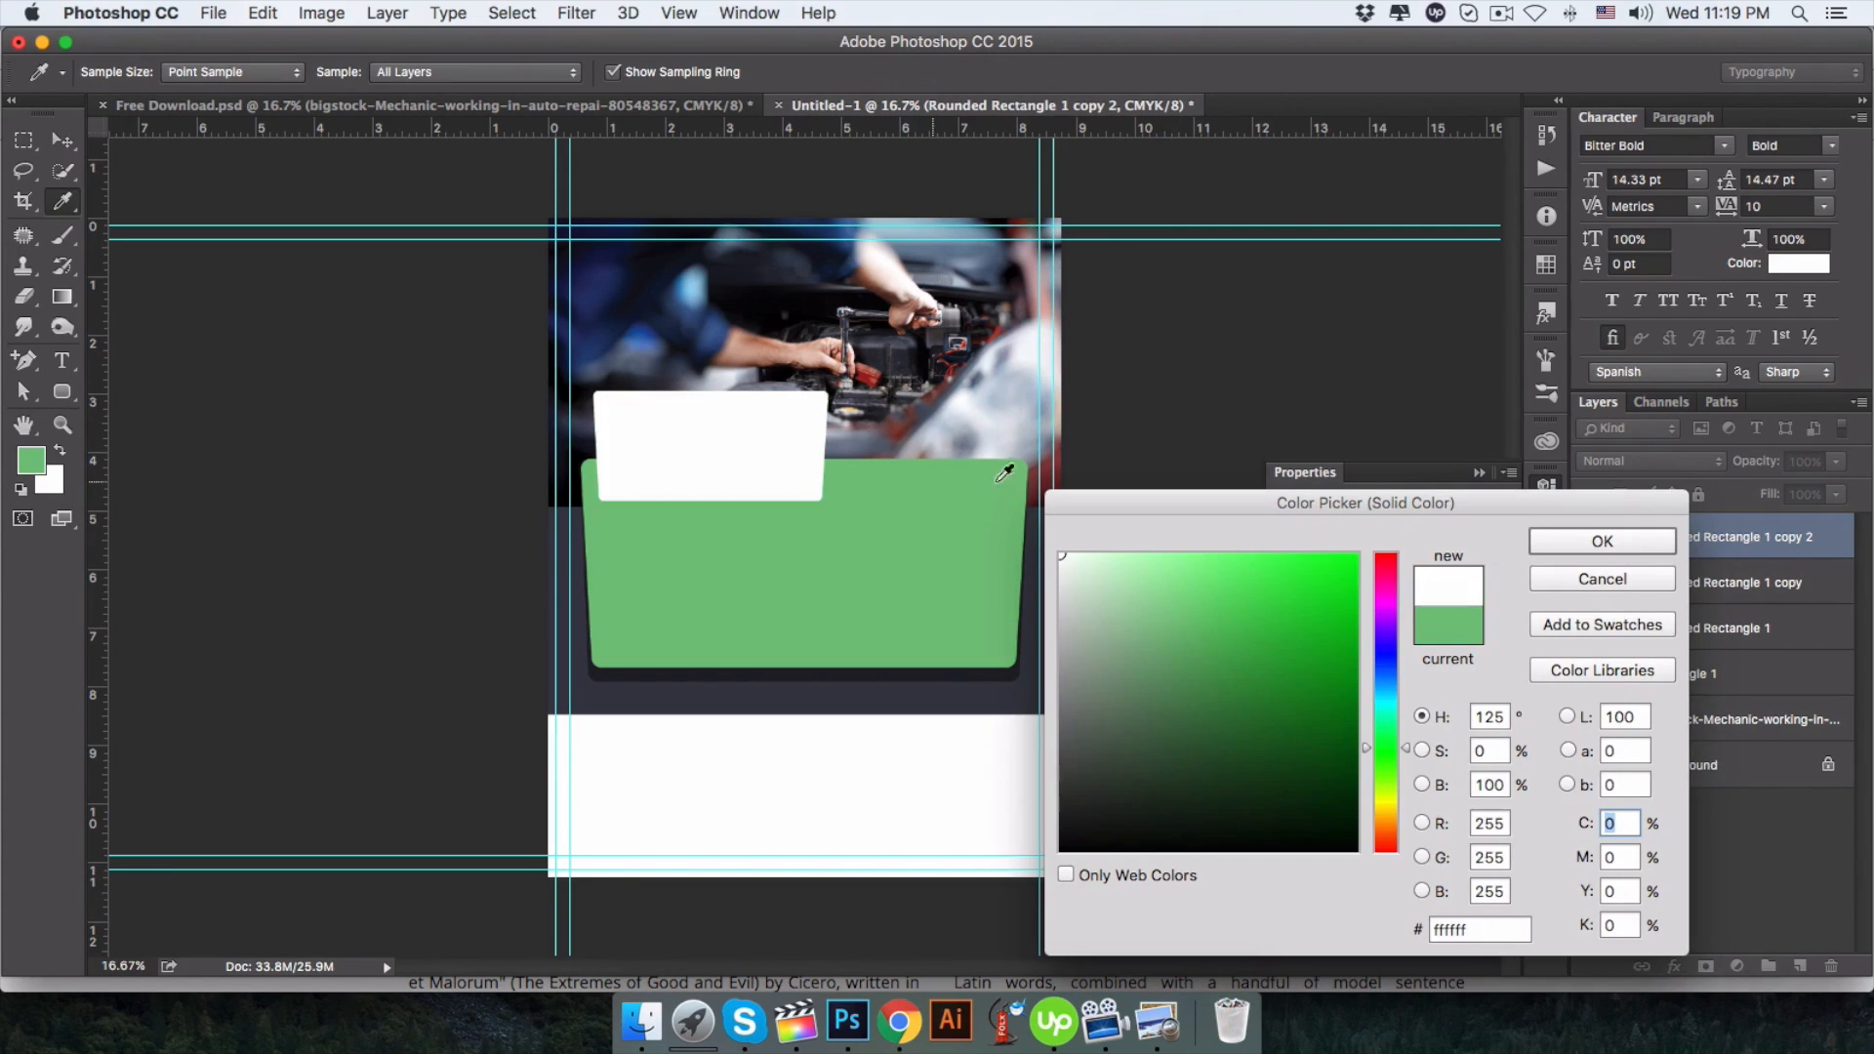
pyautogui.click(1544, 535)
# Stack the white tab behind the green panel and its dark shadow, and lower it slightly, following the Free Download.psd reference.
pyautogui.moveTo(1765, 539); pyautogui.dragTo(1764, 660)
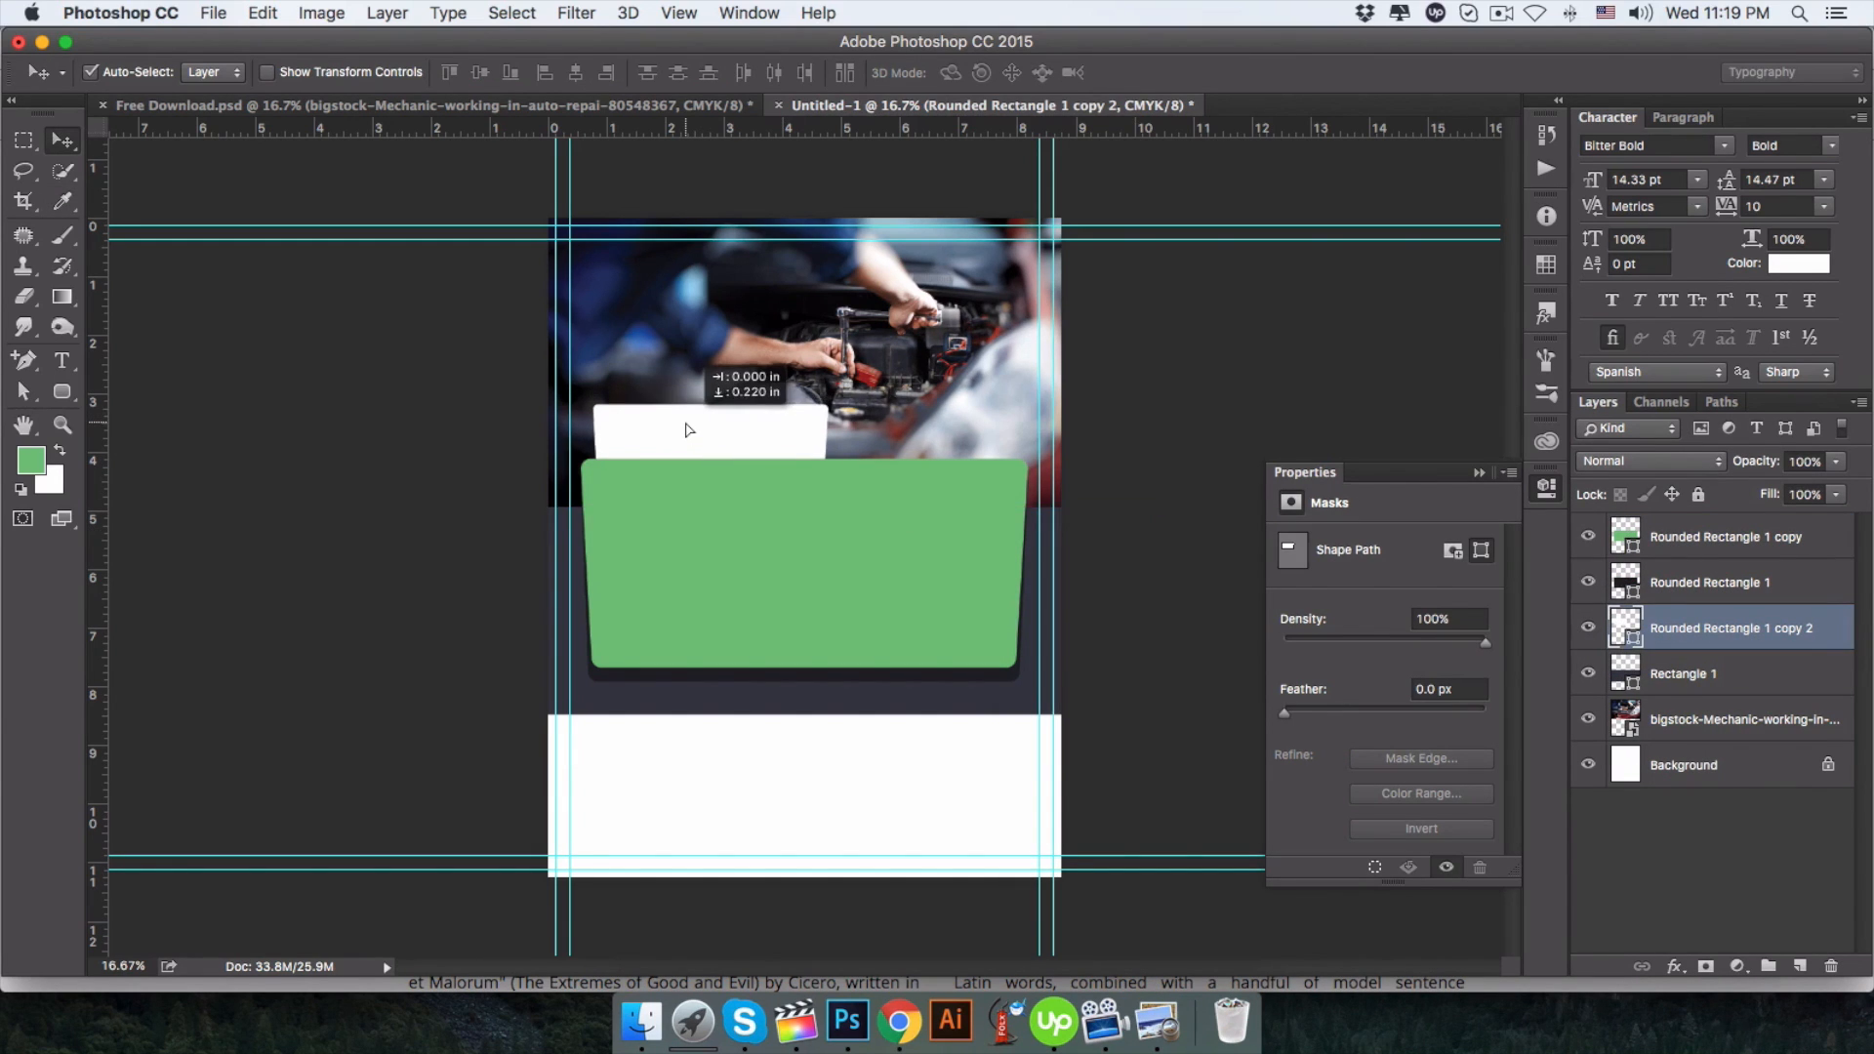
pyautogui.click(426, 104)
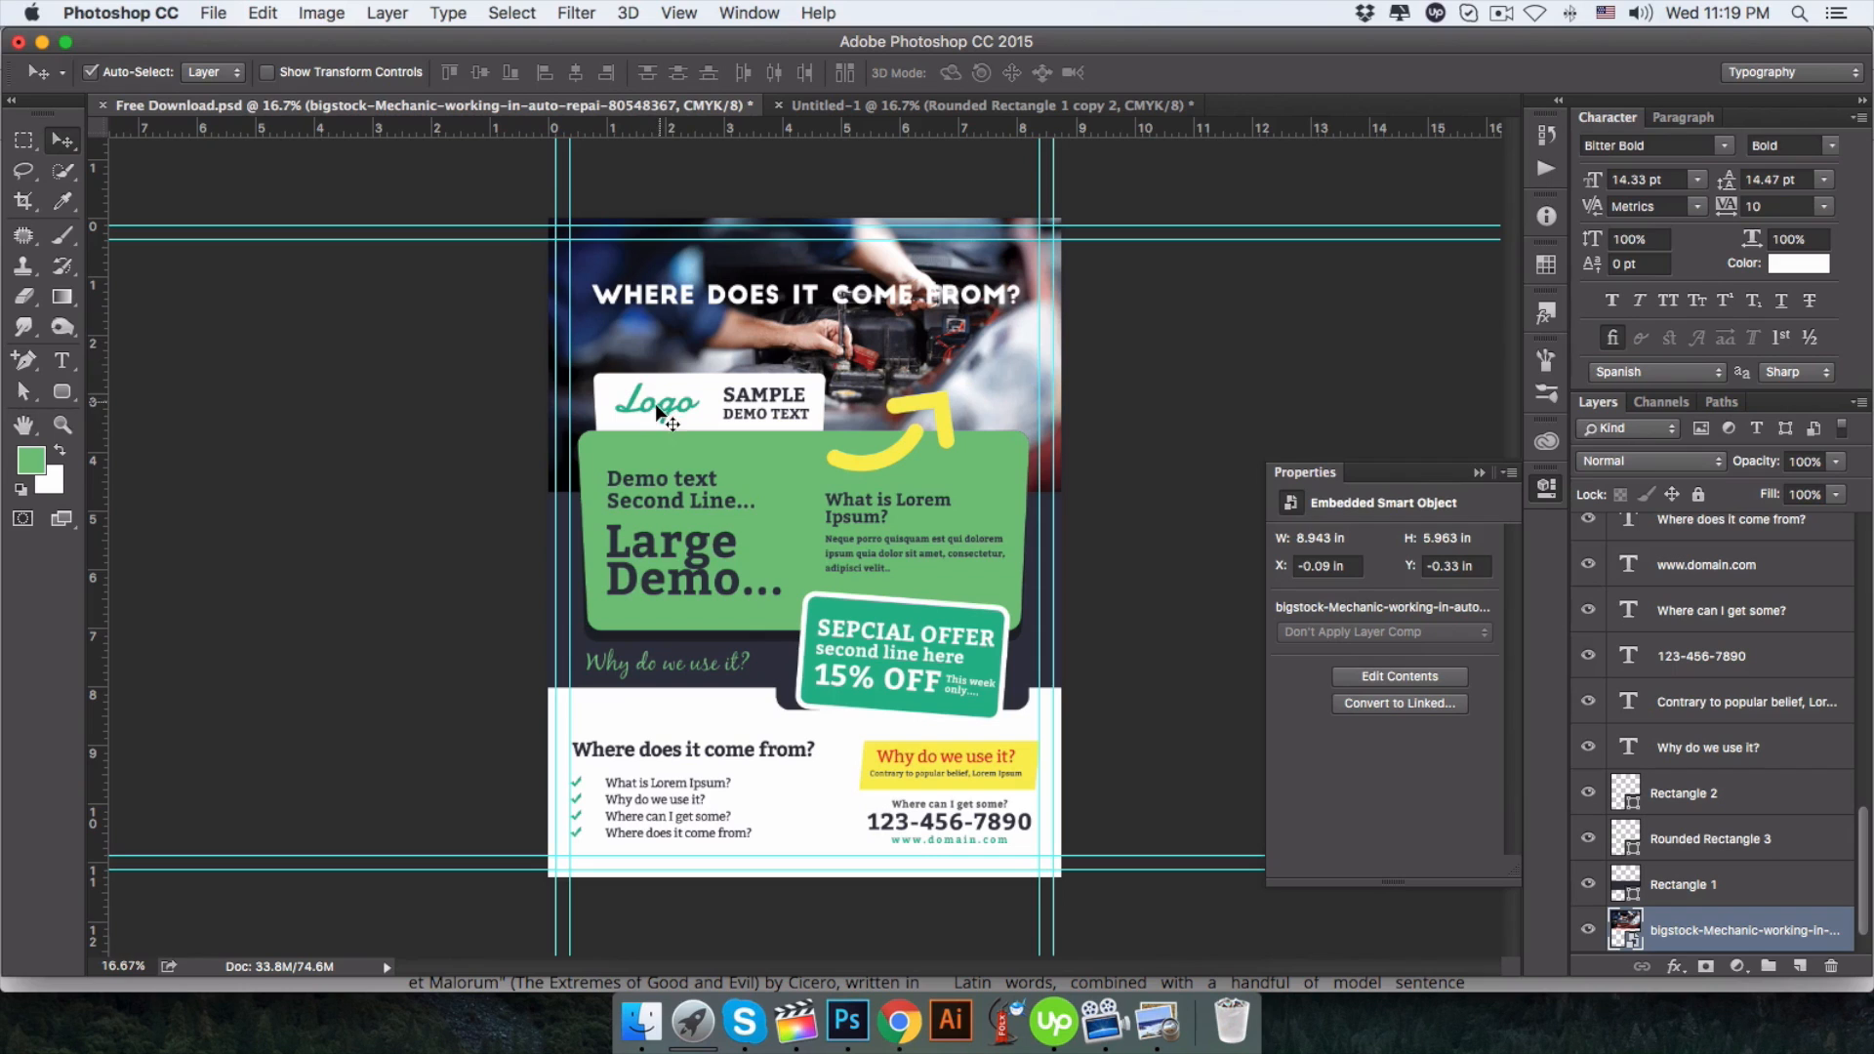
pyautogui.click(937, 105)
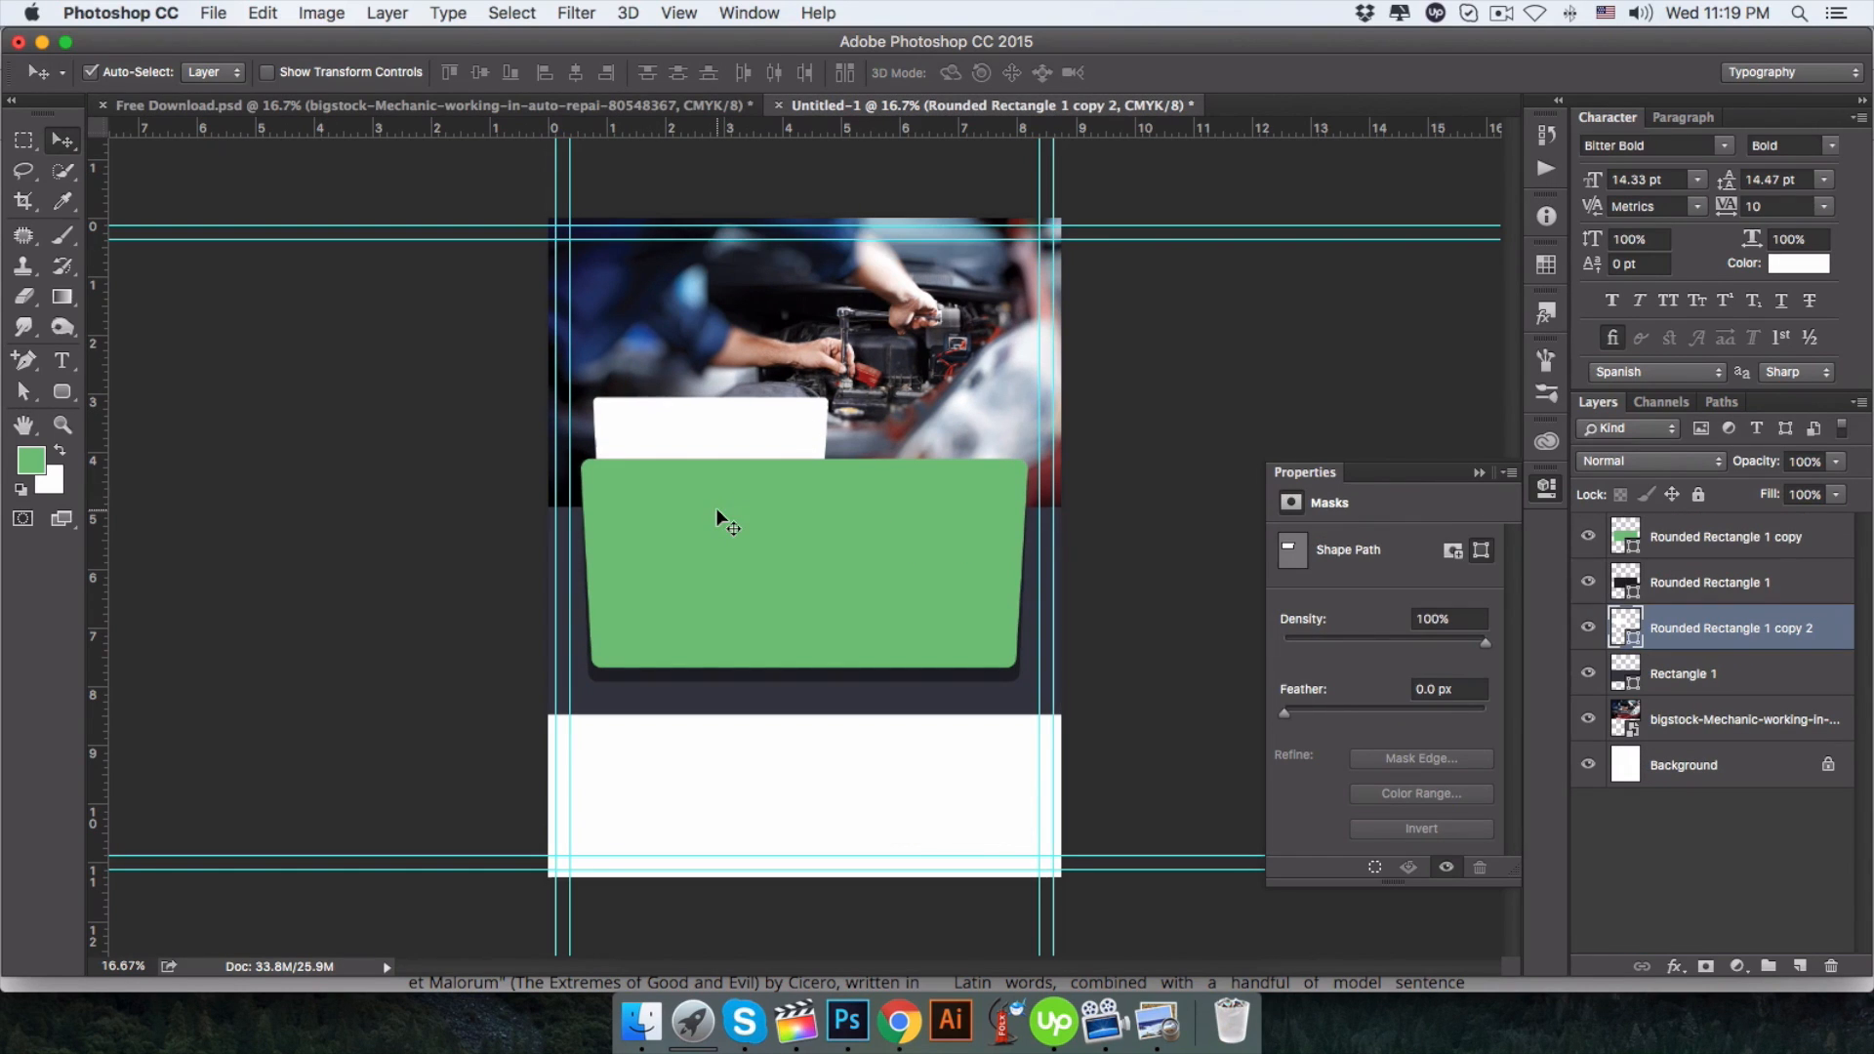
# Add the text "Logo" on the white tab, colored #393b45 as sampled from the dark band.
pyautogui.press('t')
pyautogui.click(618, 430)
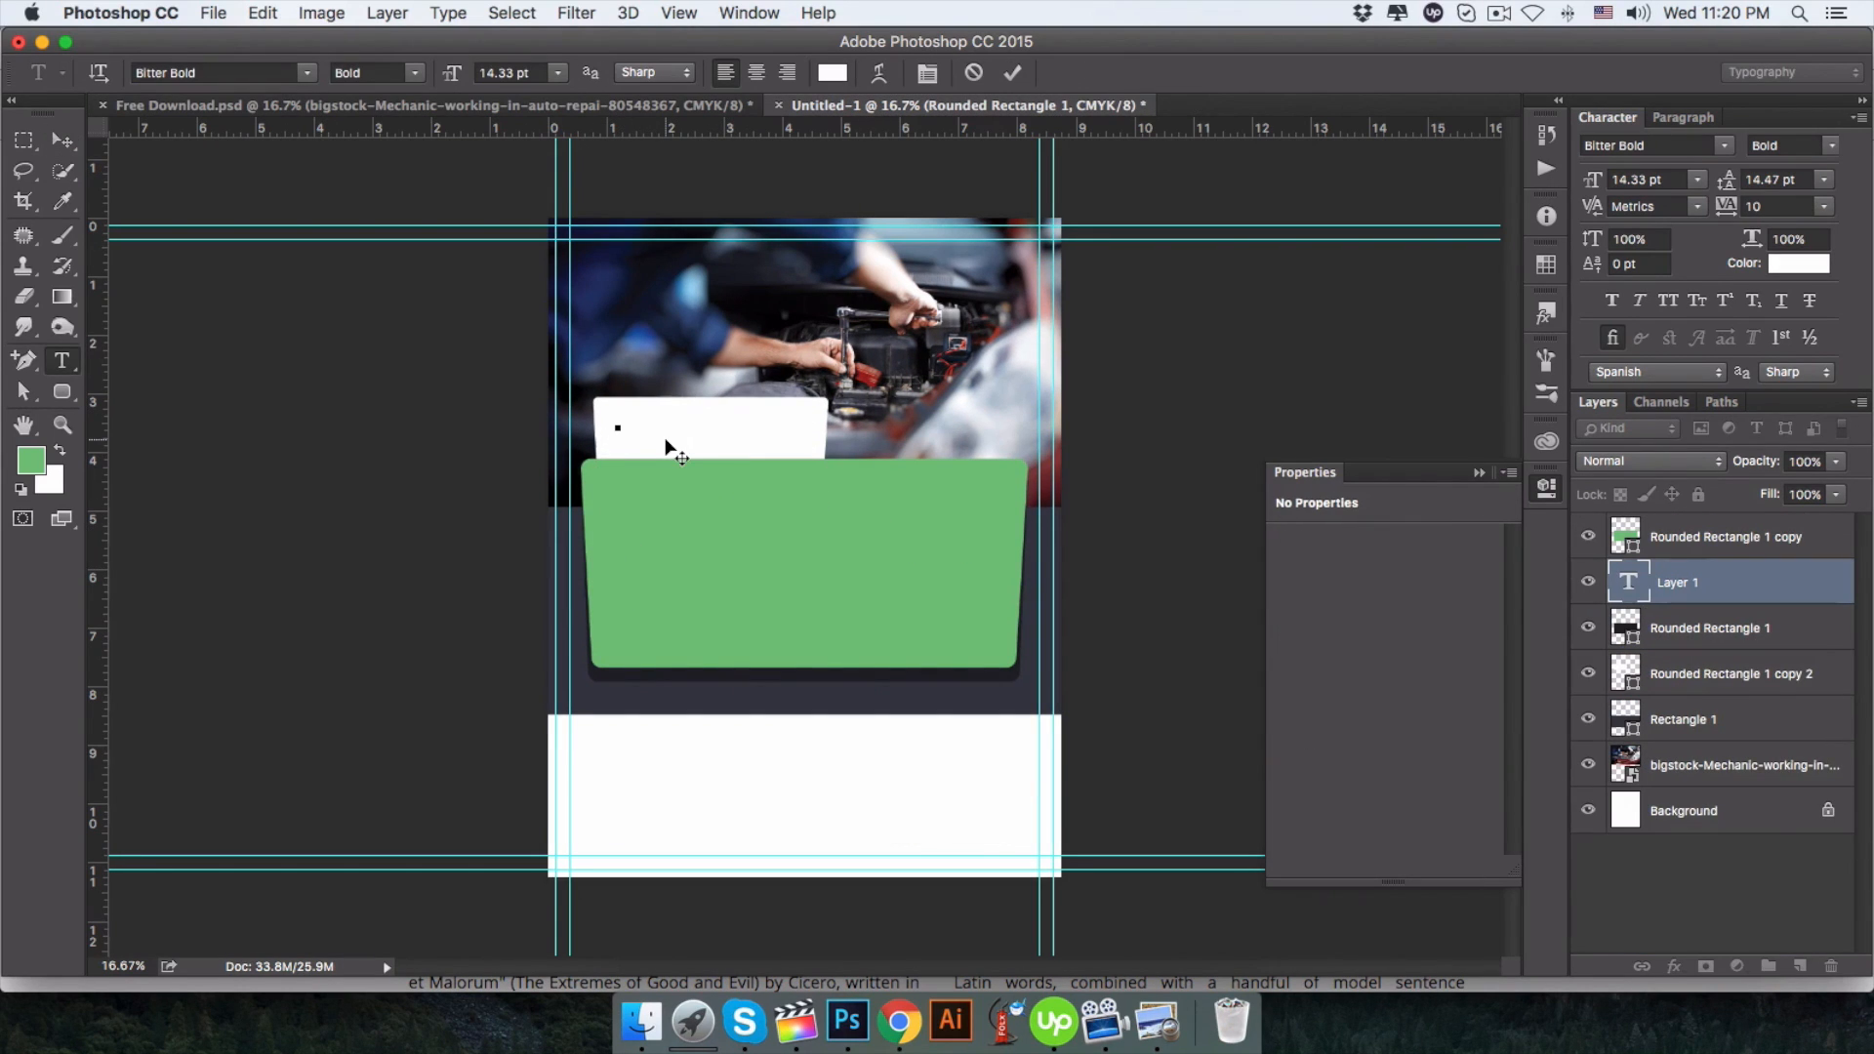
pyautogui.write('Logo')
pyautogui.click(1798, 264)
pyautogui.click(951, 707)
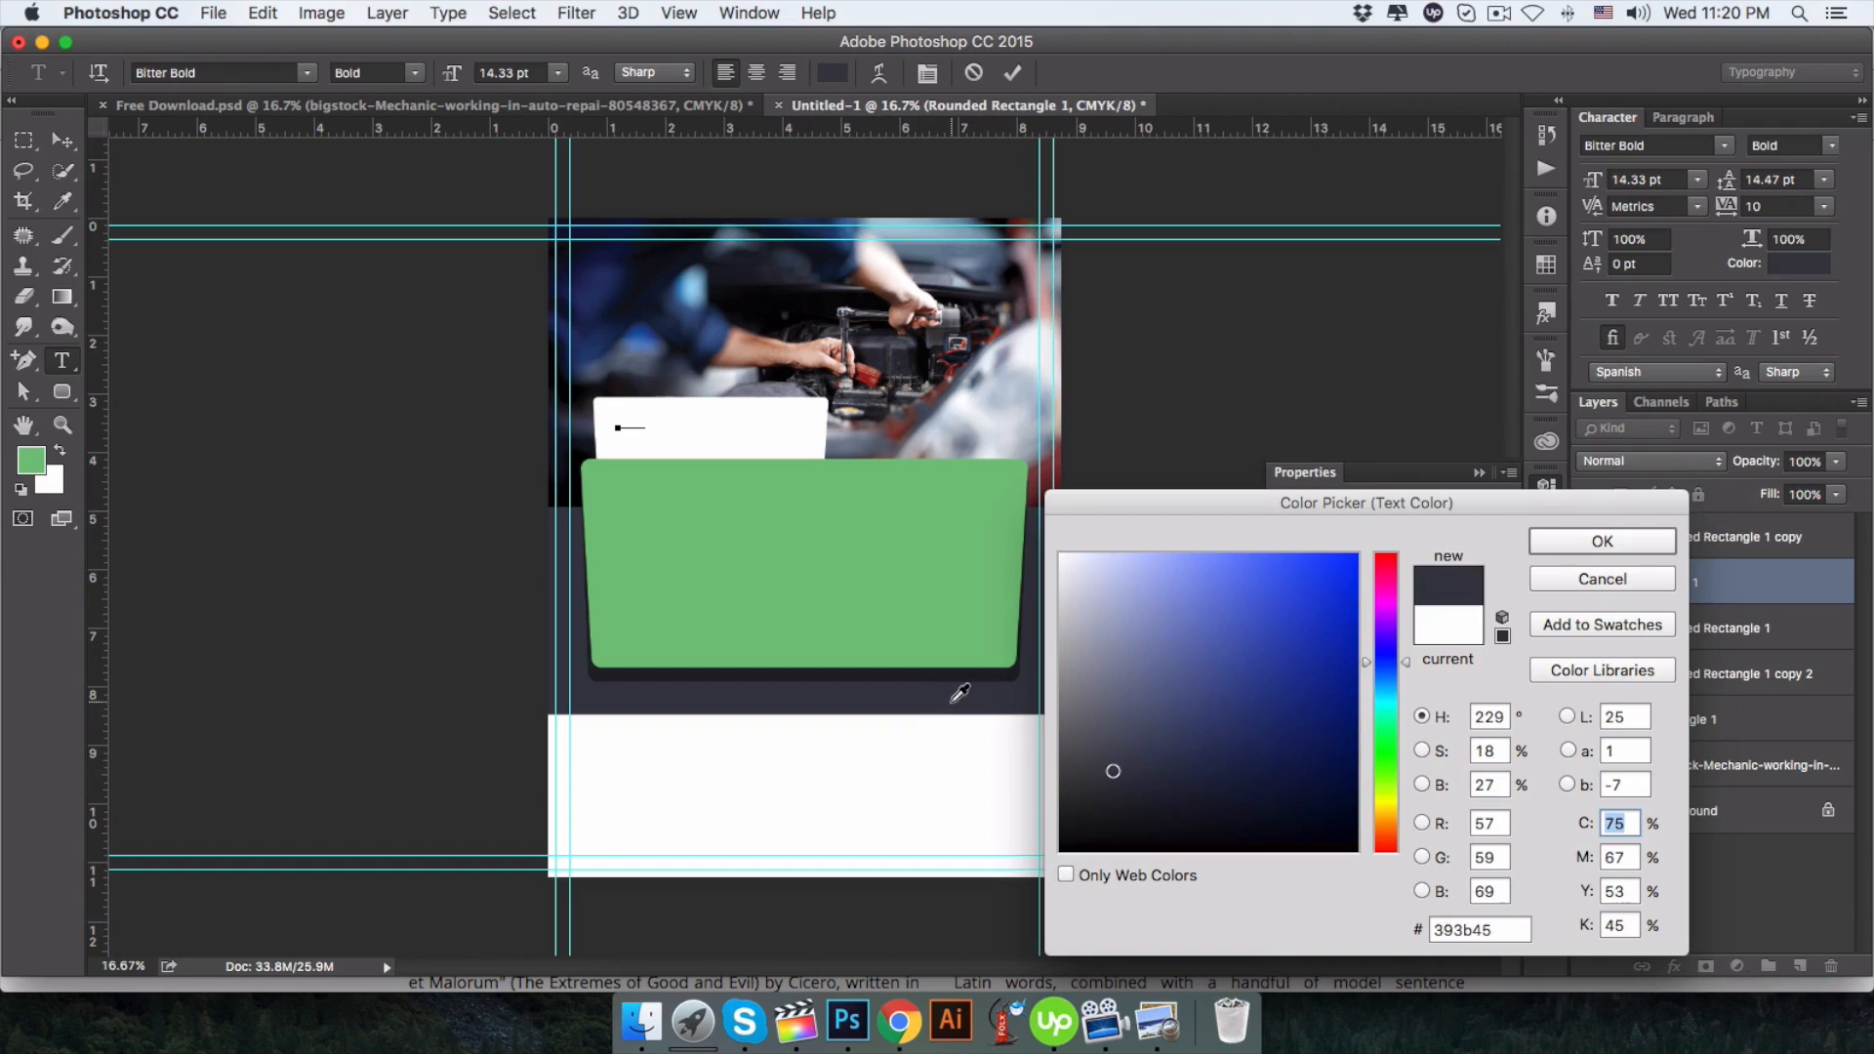
pyautogui.click(1601, 540)
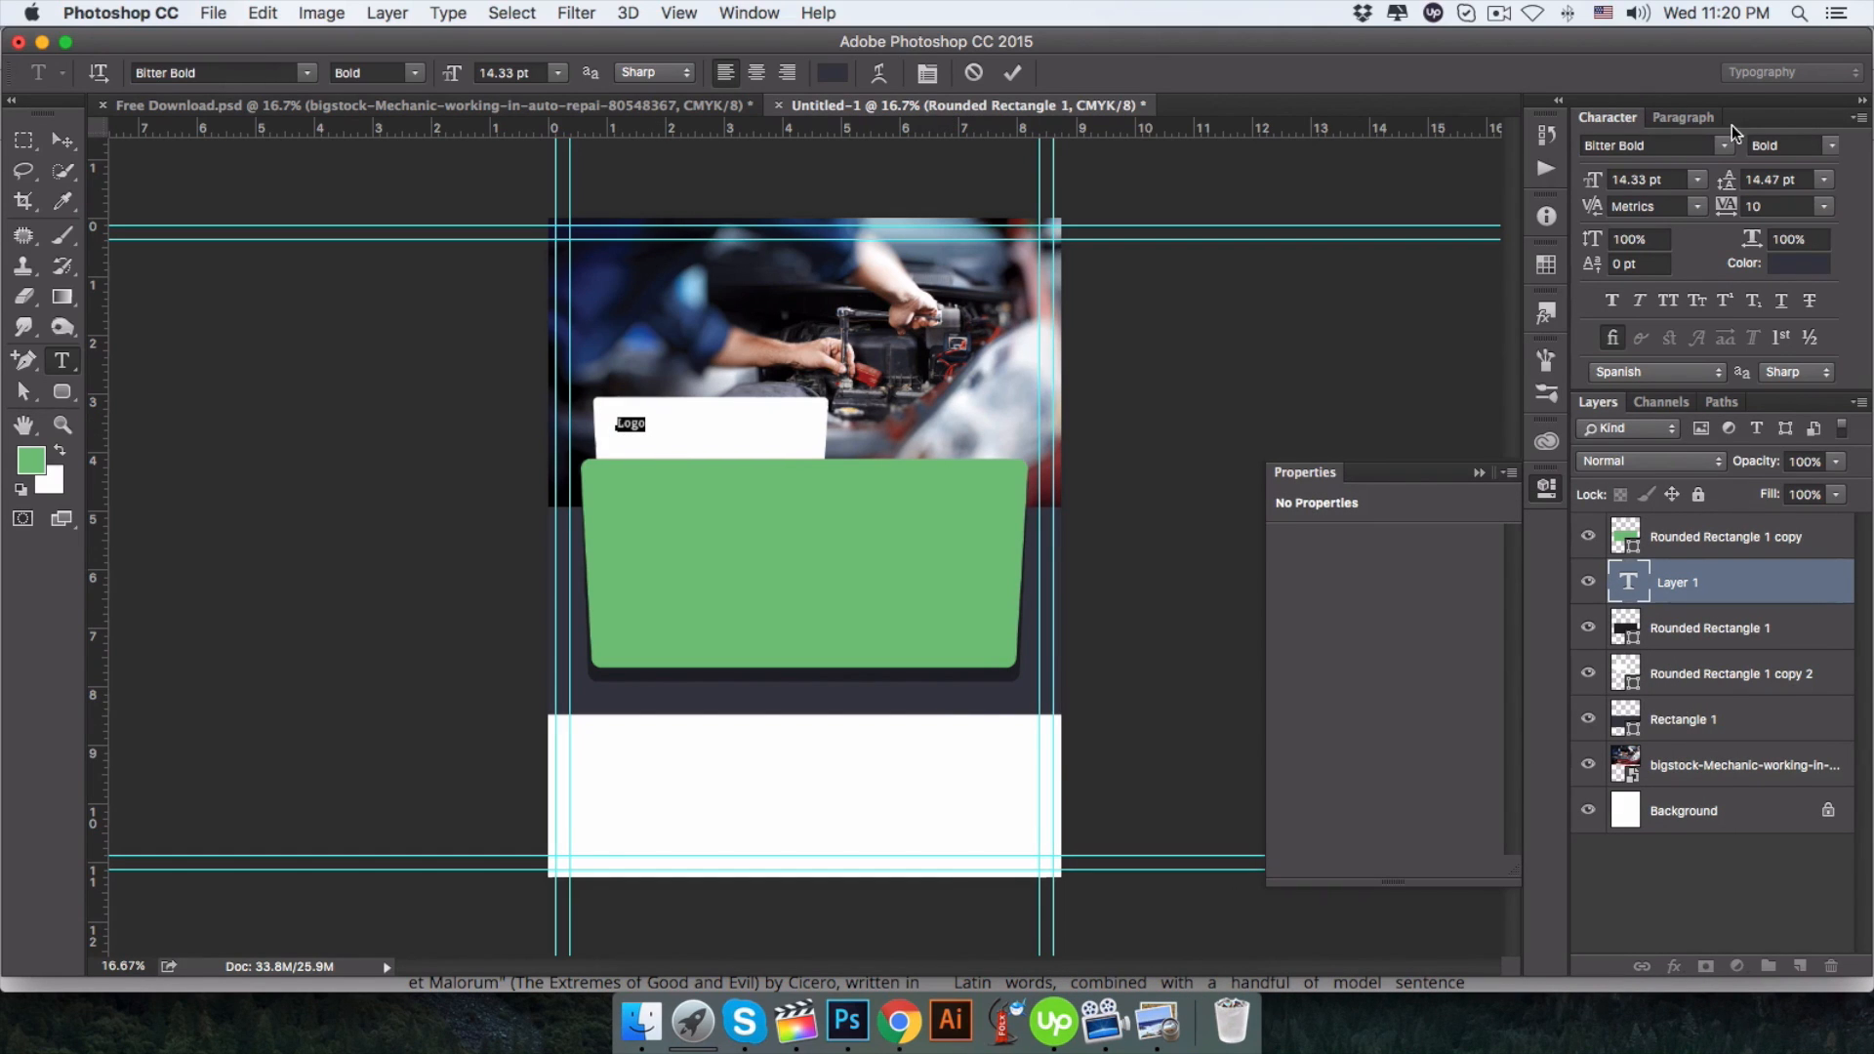
# Set the Logo text to 28.33 pt in the Damion Regular font used in Free Download.psd.
pyautogui.moveTo(1588, 179); pyautogui.dragTo(1591, 181)
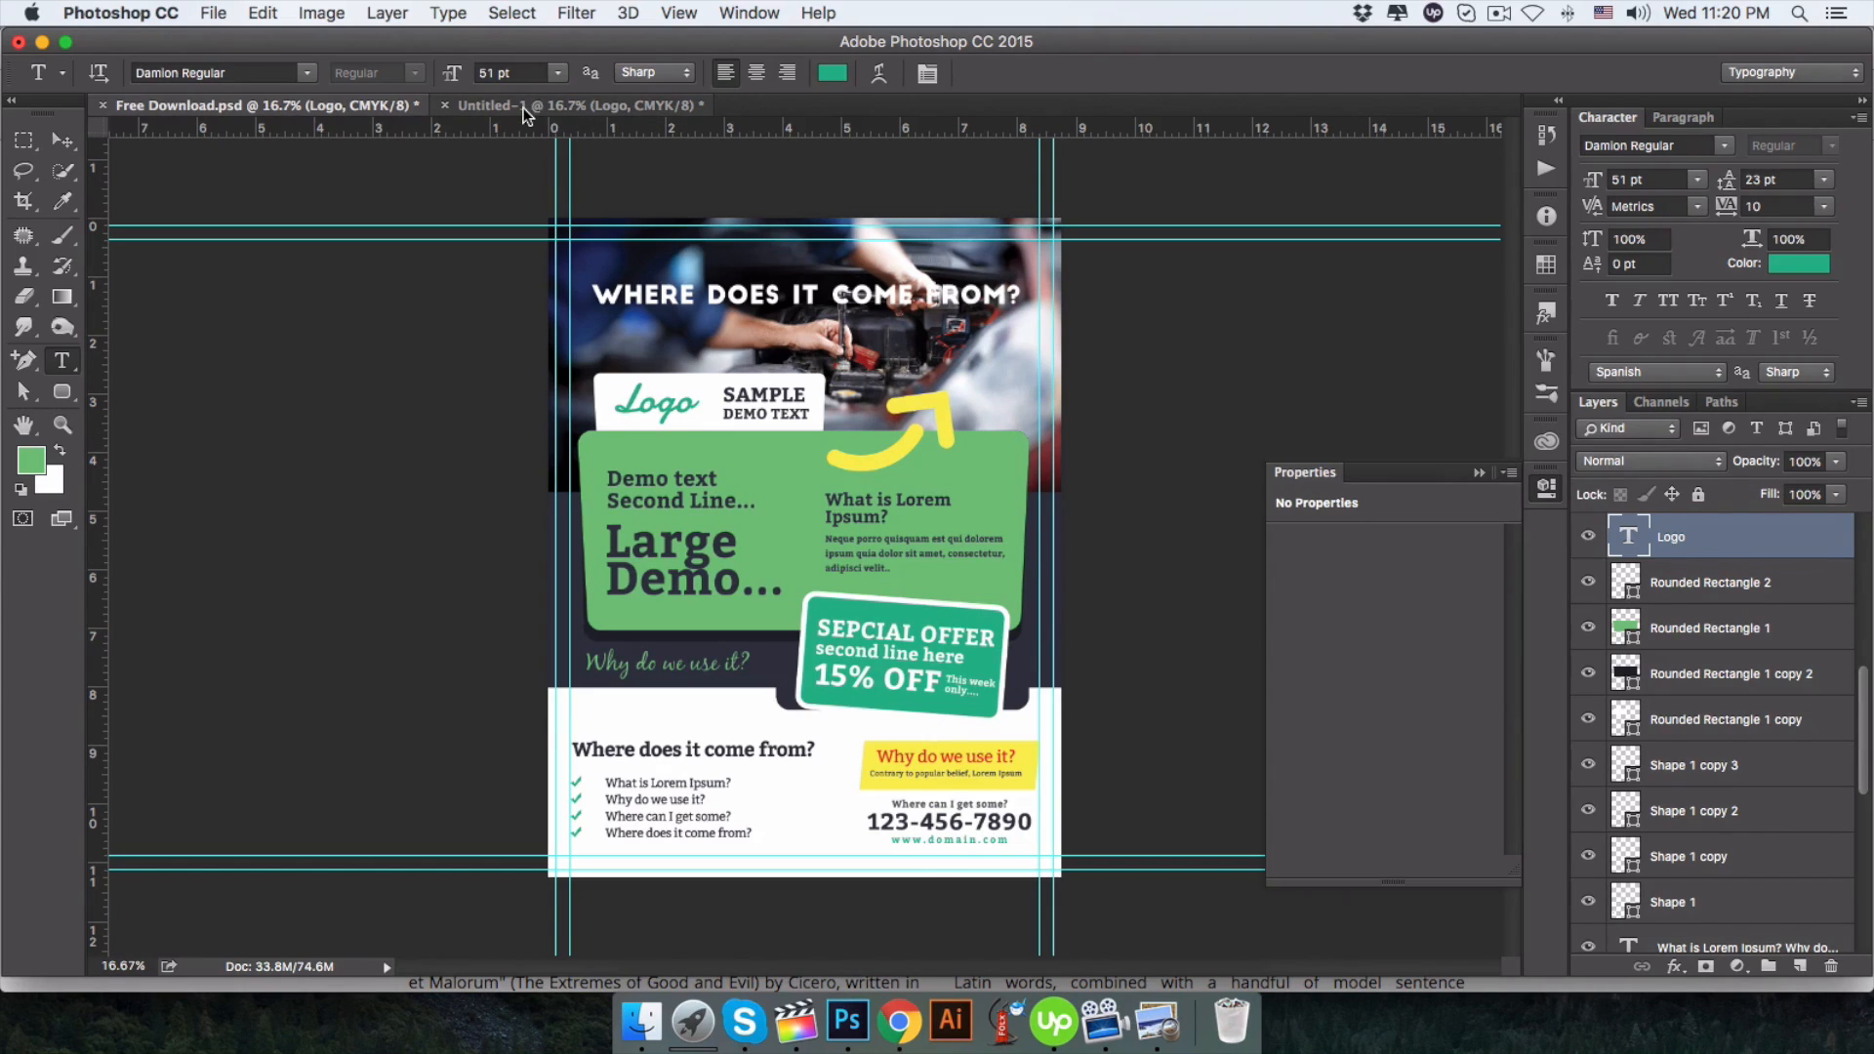
pyautogui.click(523, 107)
pyautogui.doubleClick(1628, 582)
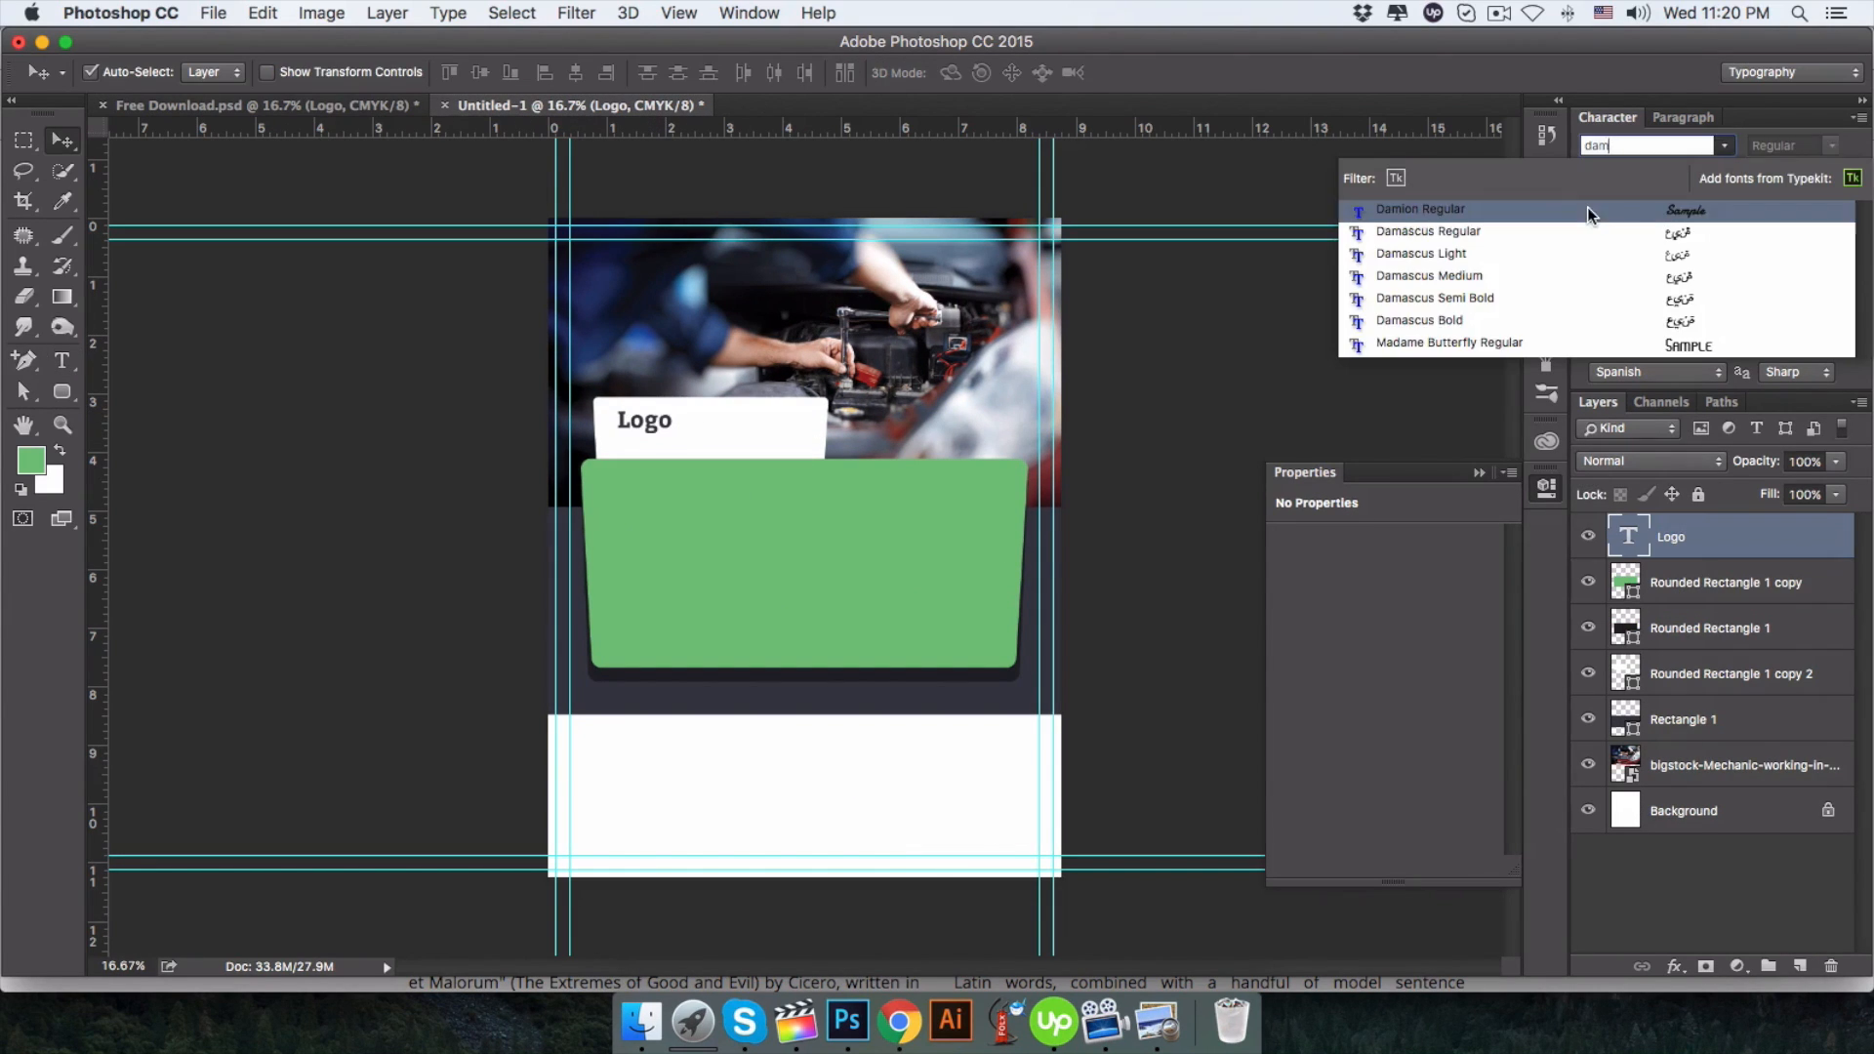
pyautogui.click(1587, 207)
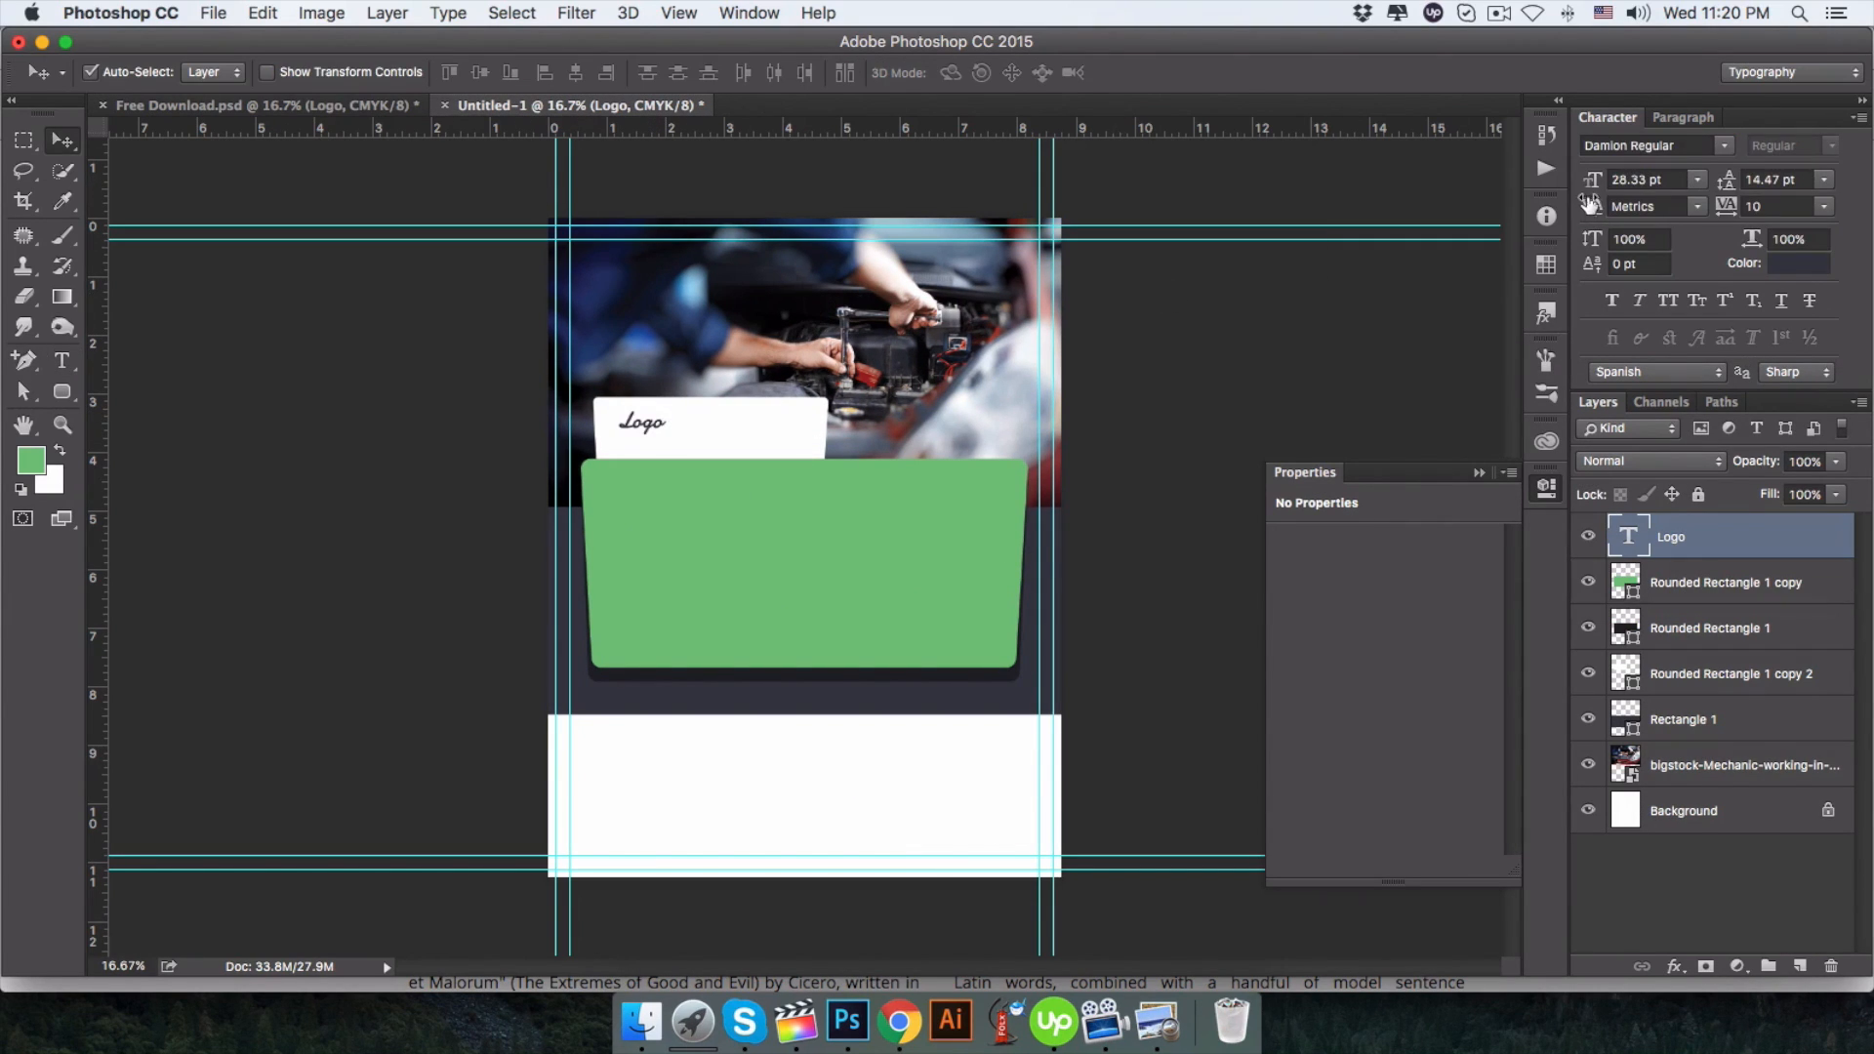
# Enlarge the Logo text to 46.33 pt and adjust its position on the white tab.
pyautogui.moveTo(1591, 200); pyautogui.dragTo(1613, 185)
pyautogui.moveTo(746, 401); pyautogui.dragTo(737, 414)
pyautogui.hotkey('shift', 'Right')
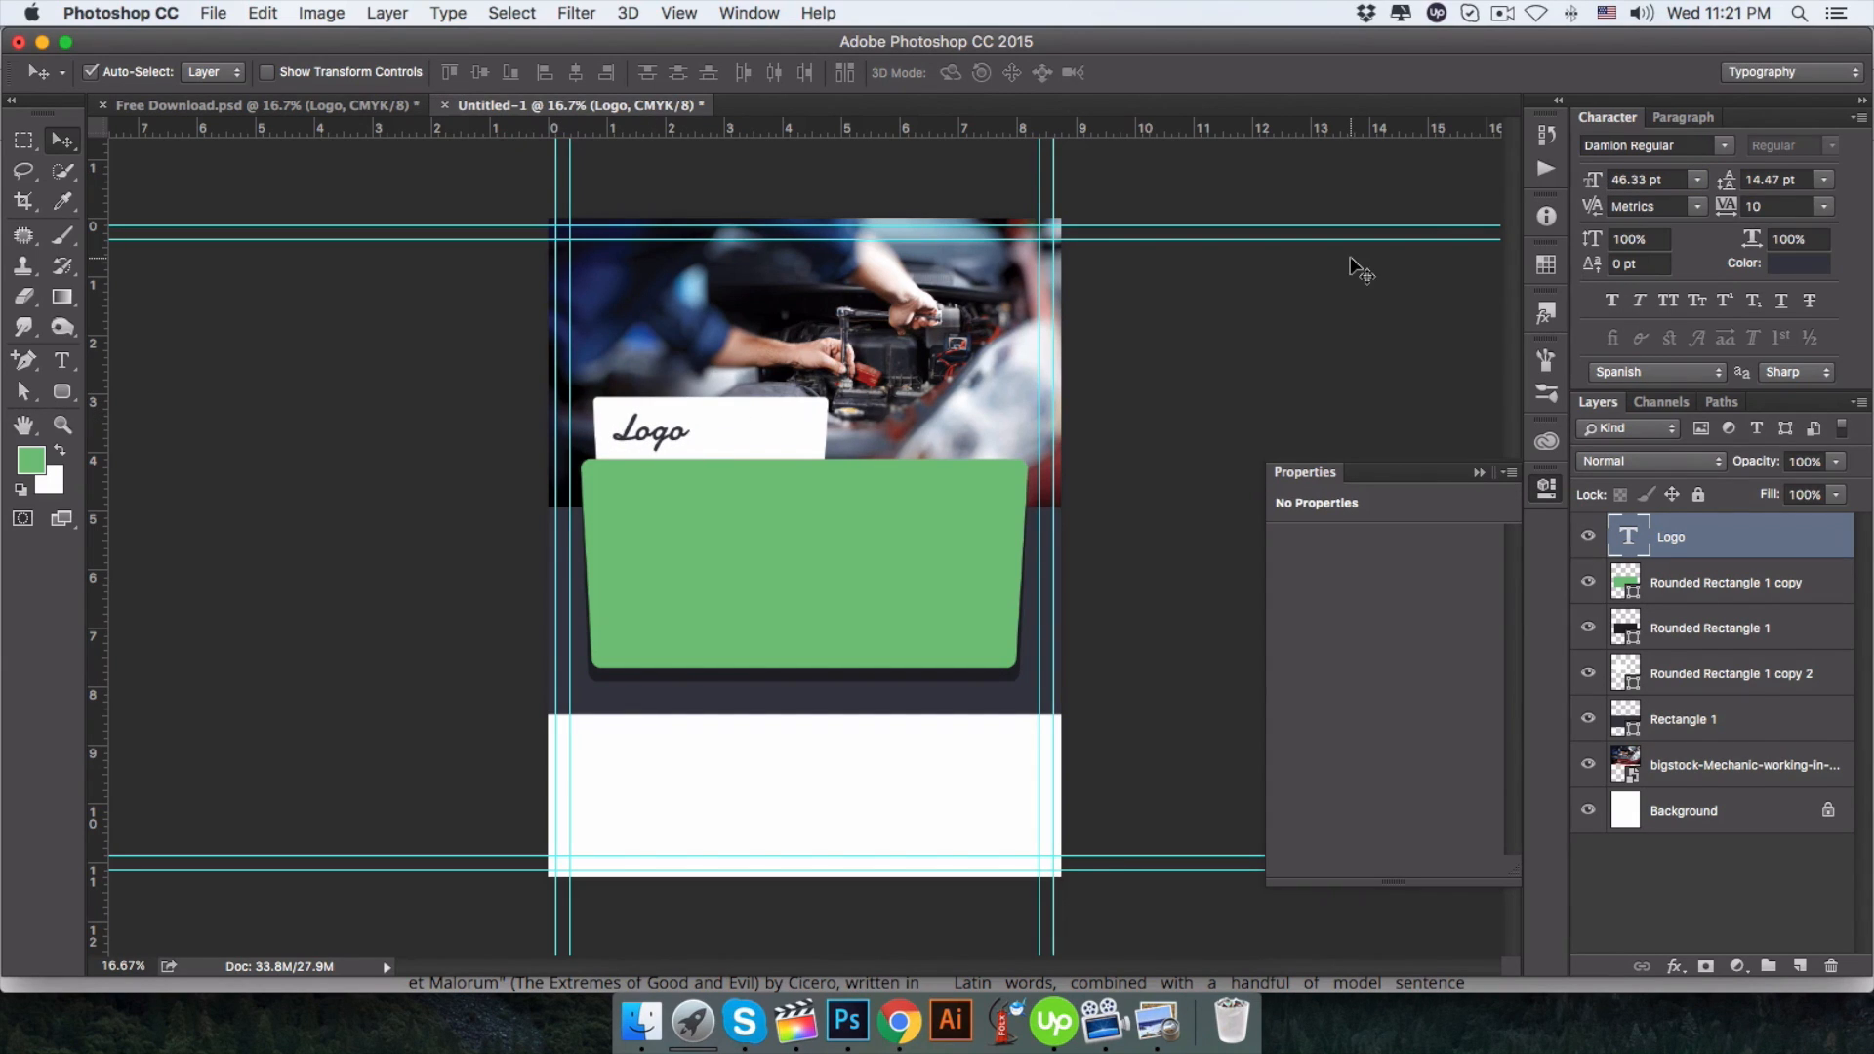
pyautogui.hotkey('shift', 'Up')
# Recolor the Logo text green, #77c47d, as sampled from the large panel.
pyautogui.click(1784, 265)
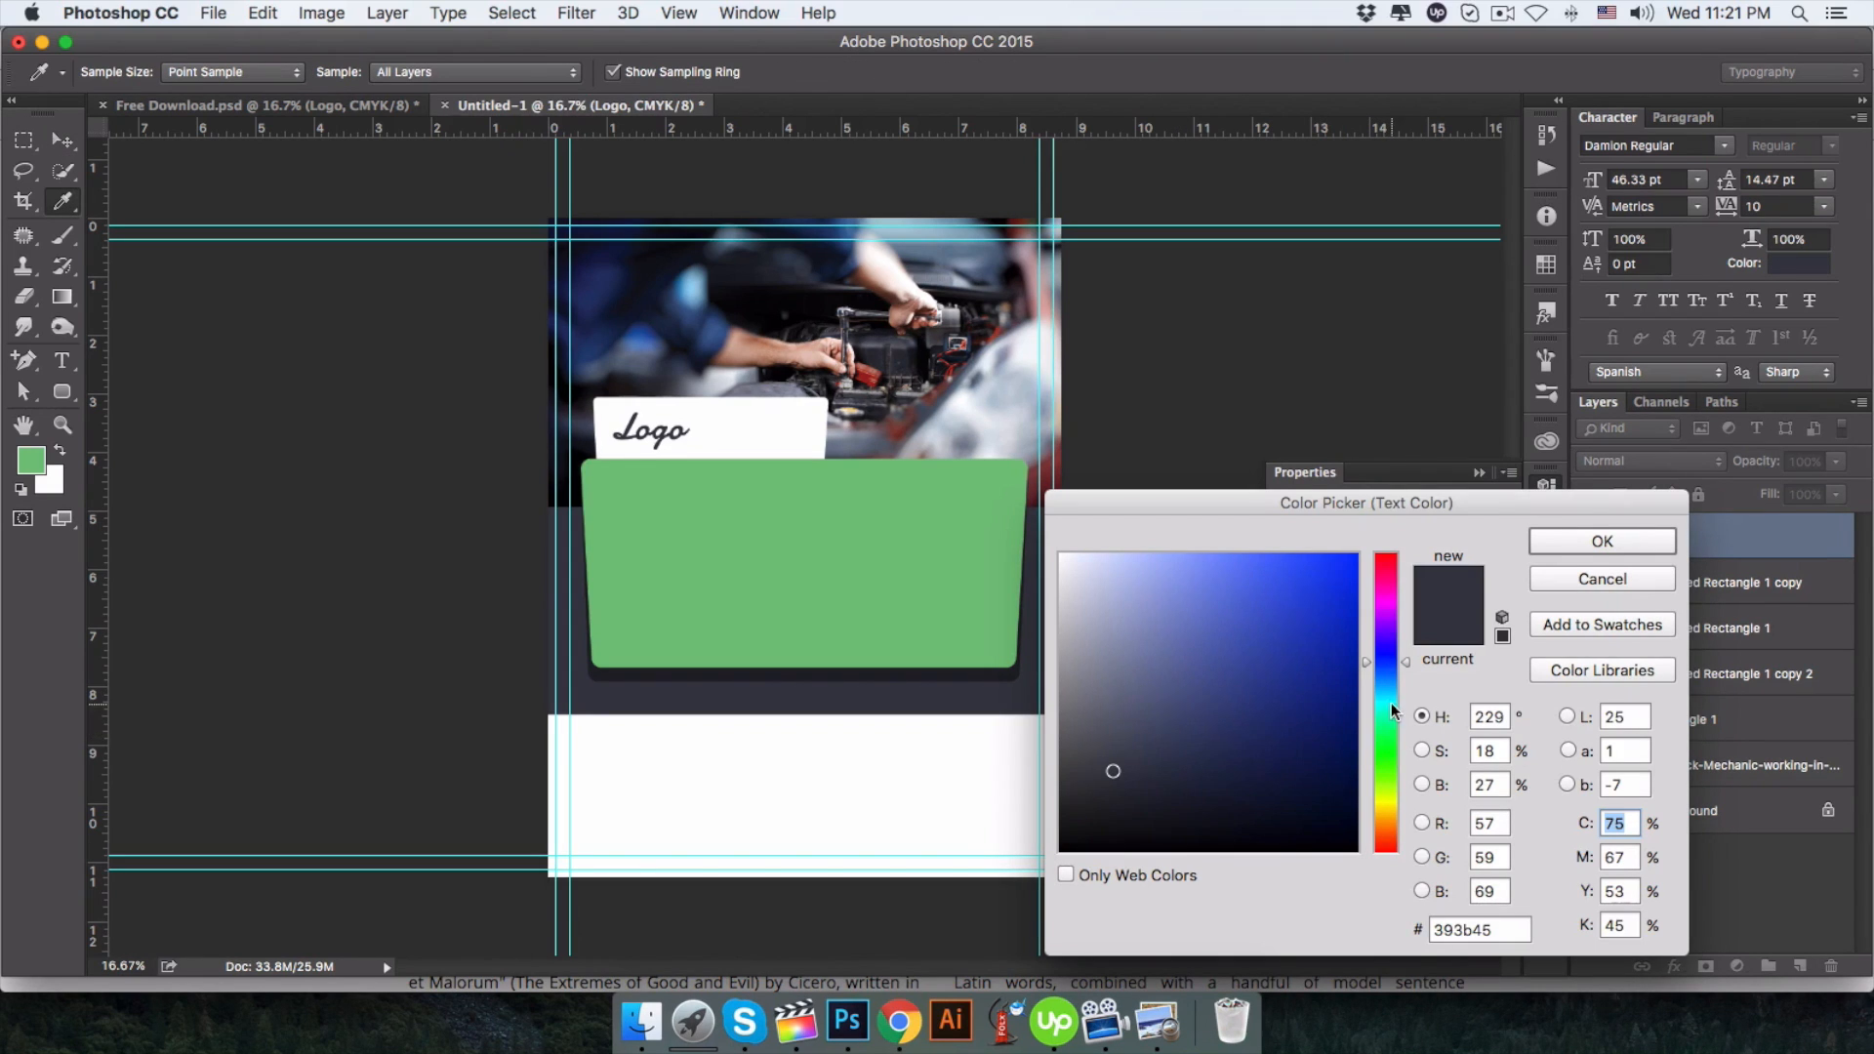
pyautogui.click(1391, 702)
pyautogui.click(640, 506)
pyautogui.press('Return')
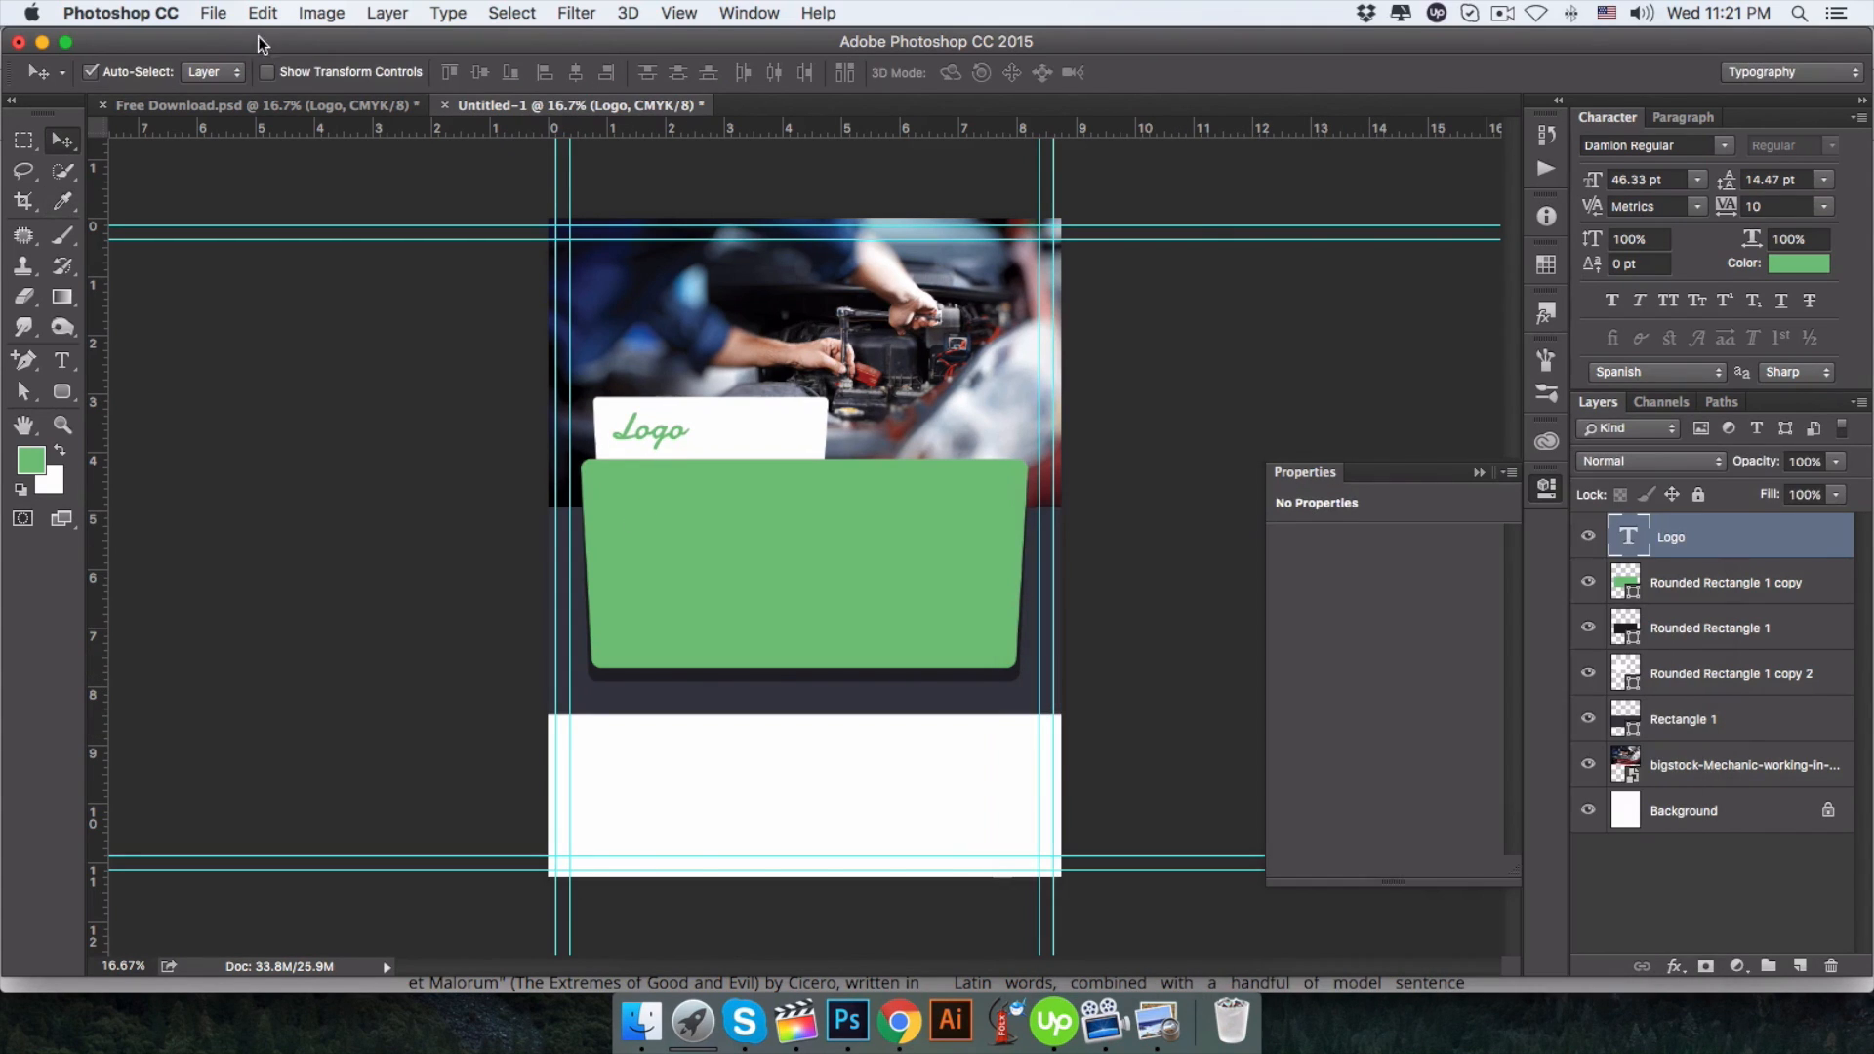
# Following Free Download.psd, add the two-line text "Sample Demo Text" beside the Logo in Bitter Bold, 30.33 pt, all caps.
pyautogui.click(304, 102)
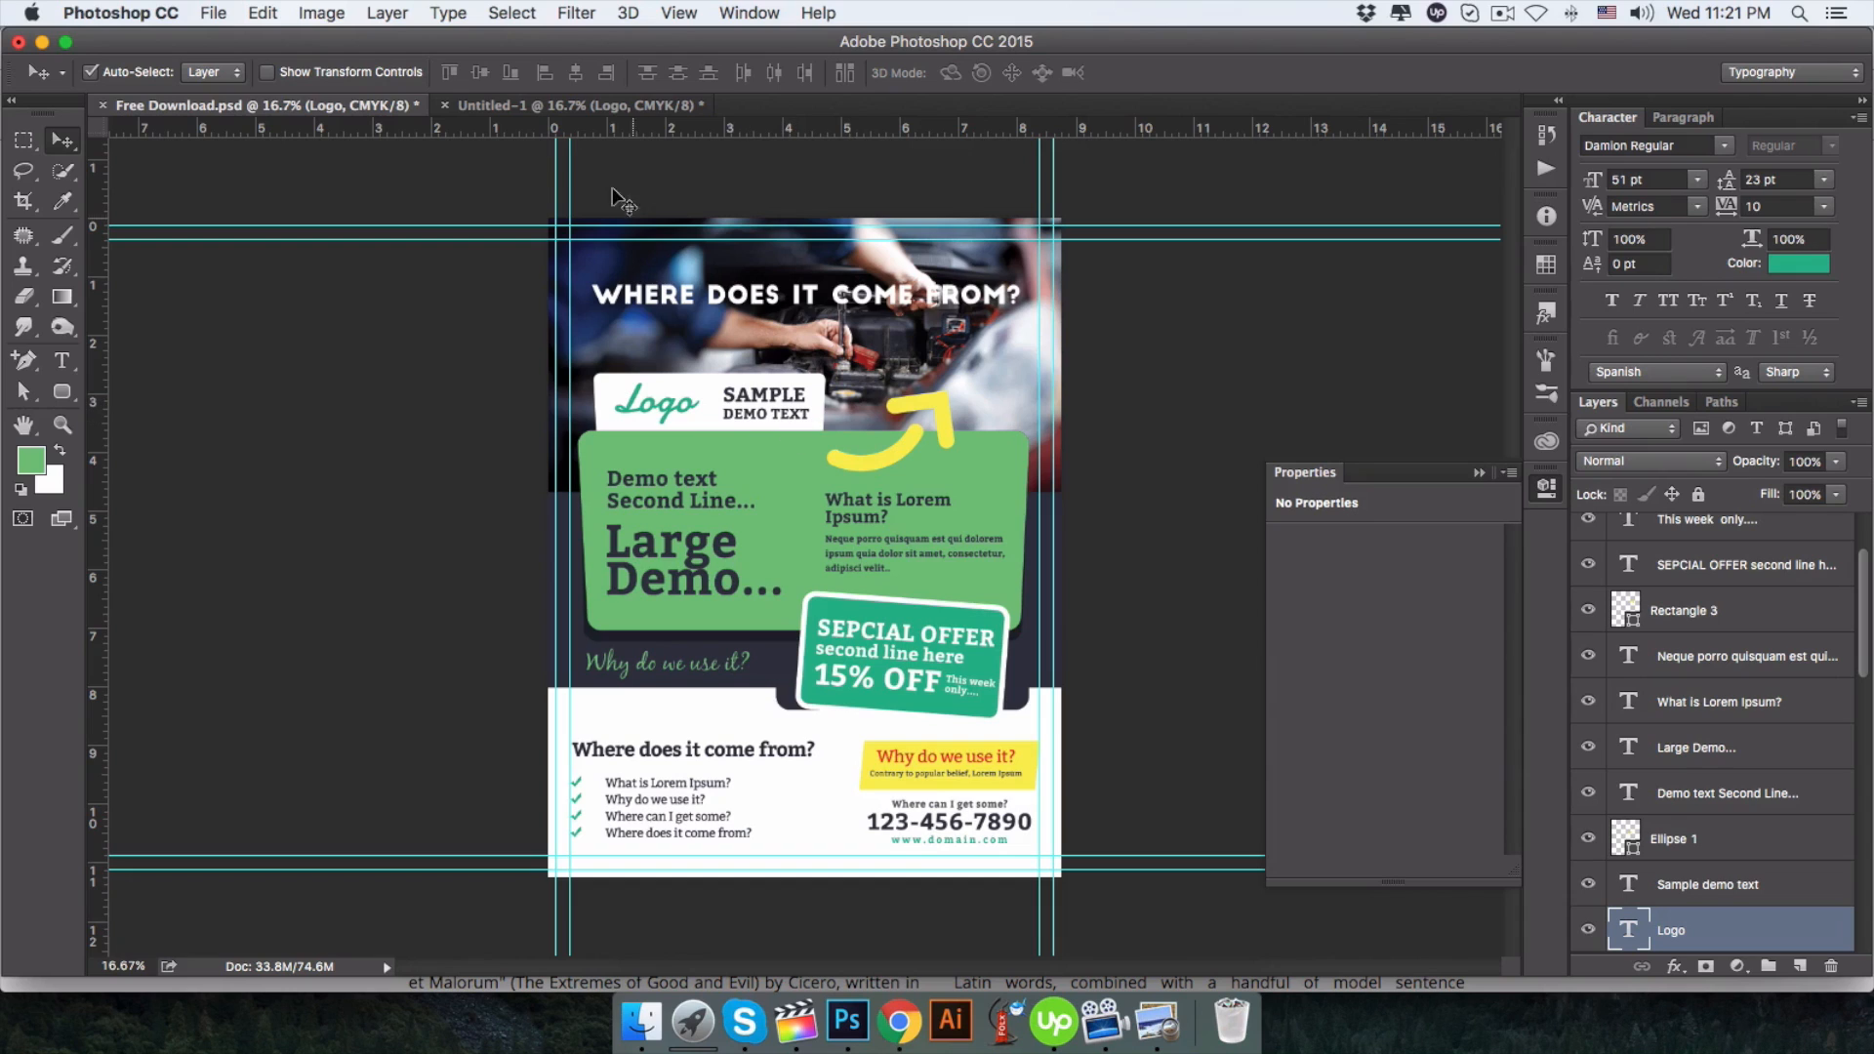
pyautogui.click(584, 105)
pyautogui.moveTo(718, 419); pyautogui.dragTo(866, 435)
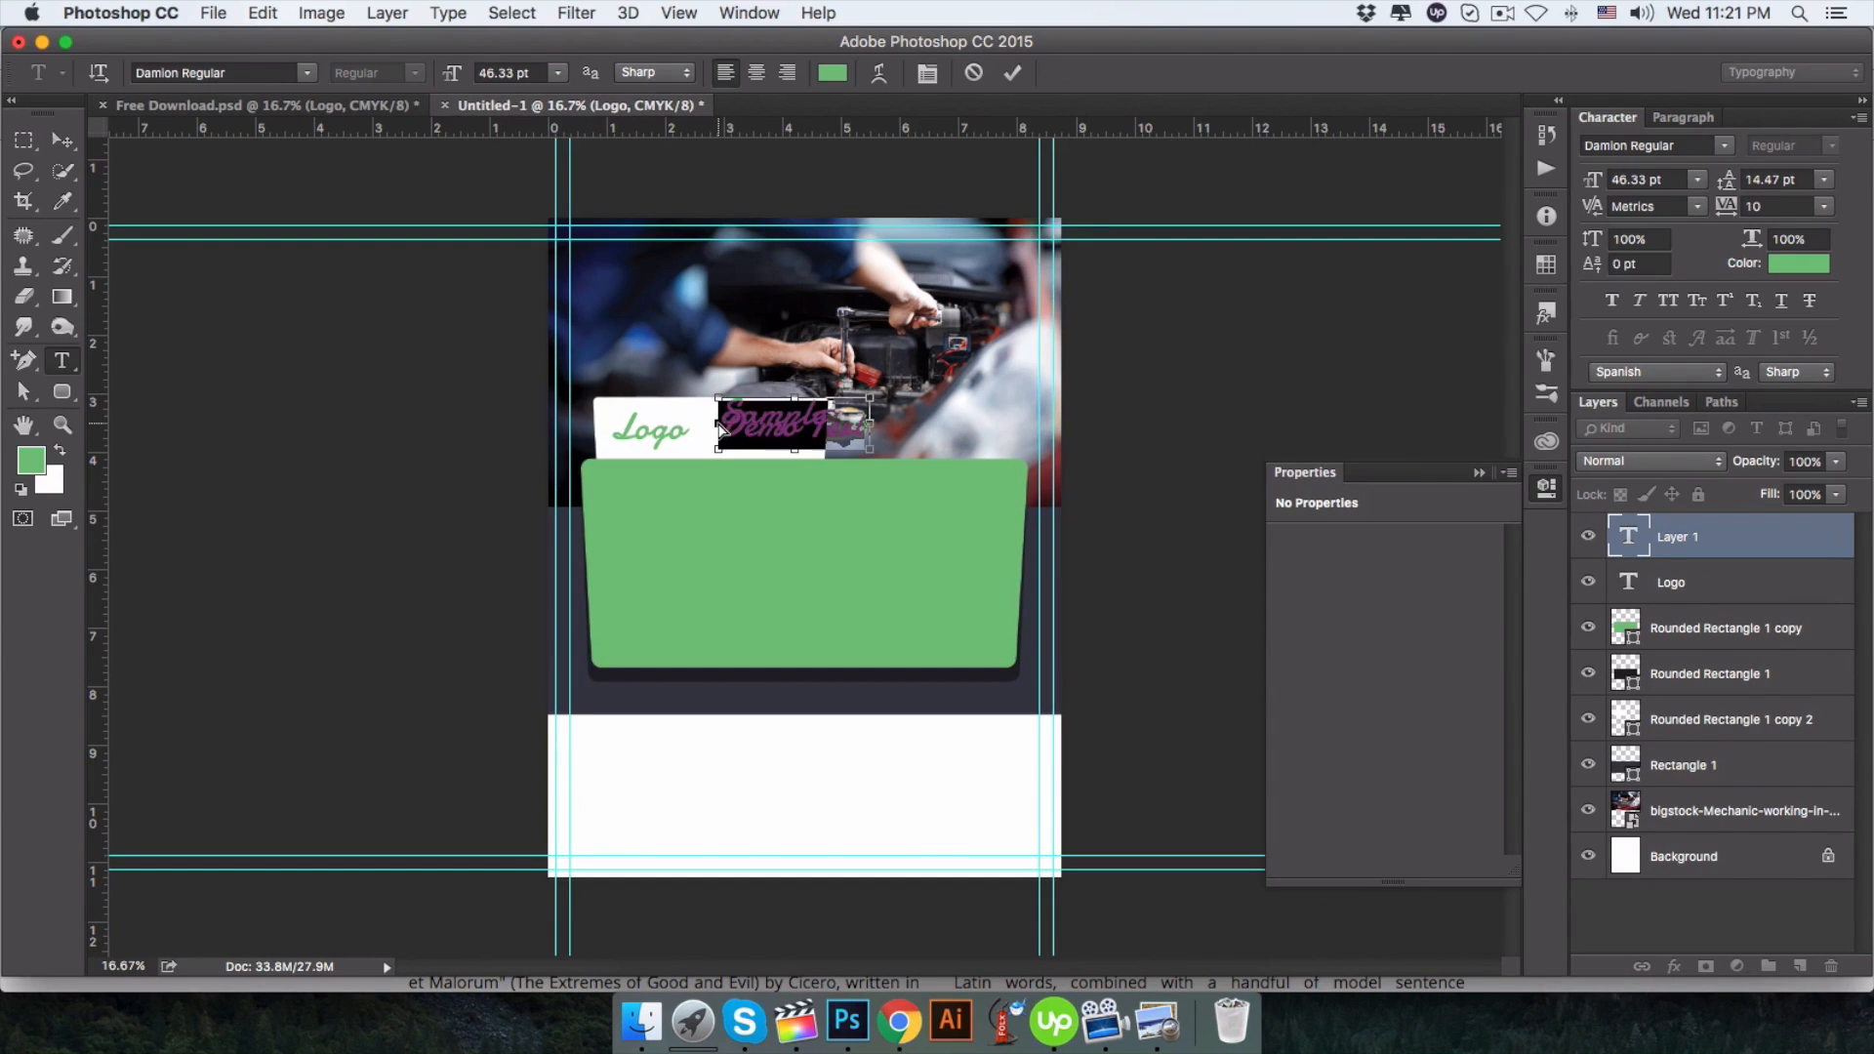
pyautogui.click(1625, 146)
pyautogui.click(1625, 147)
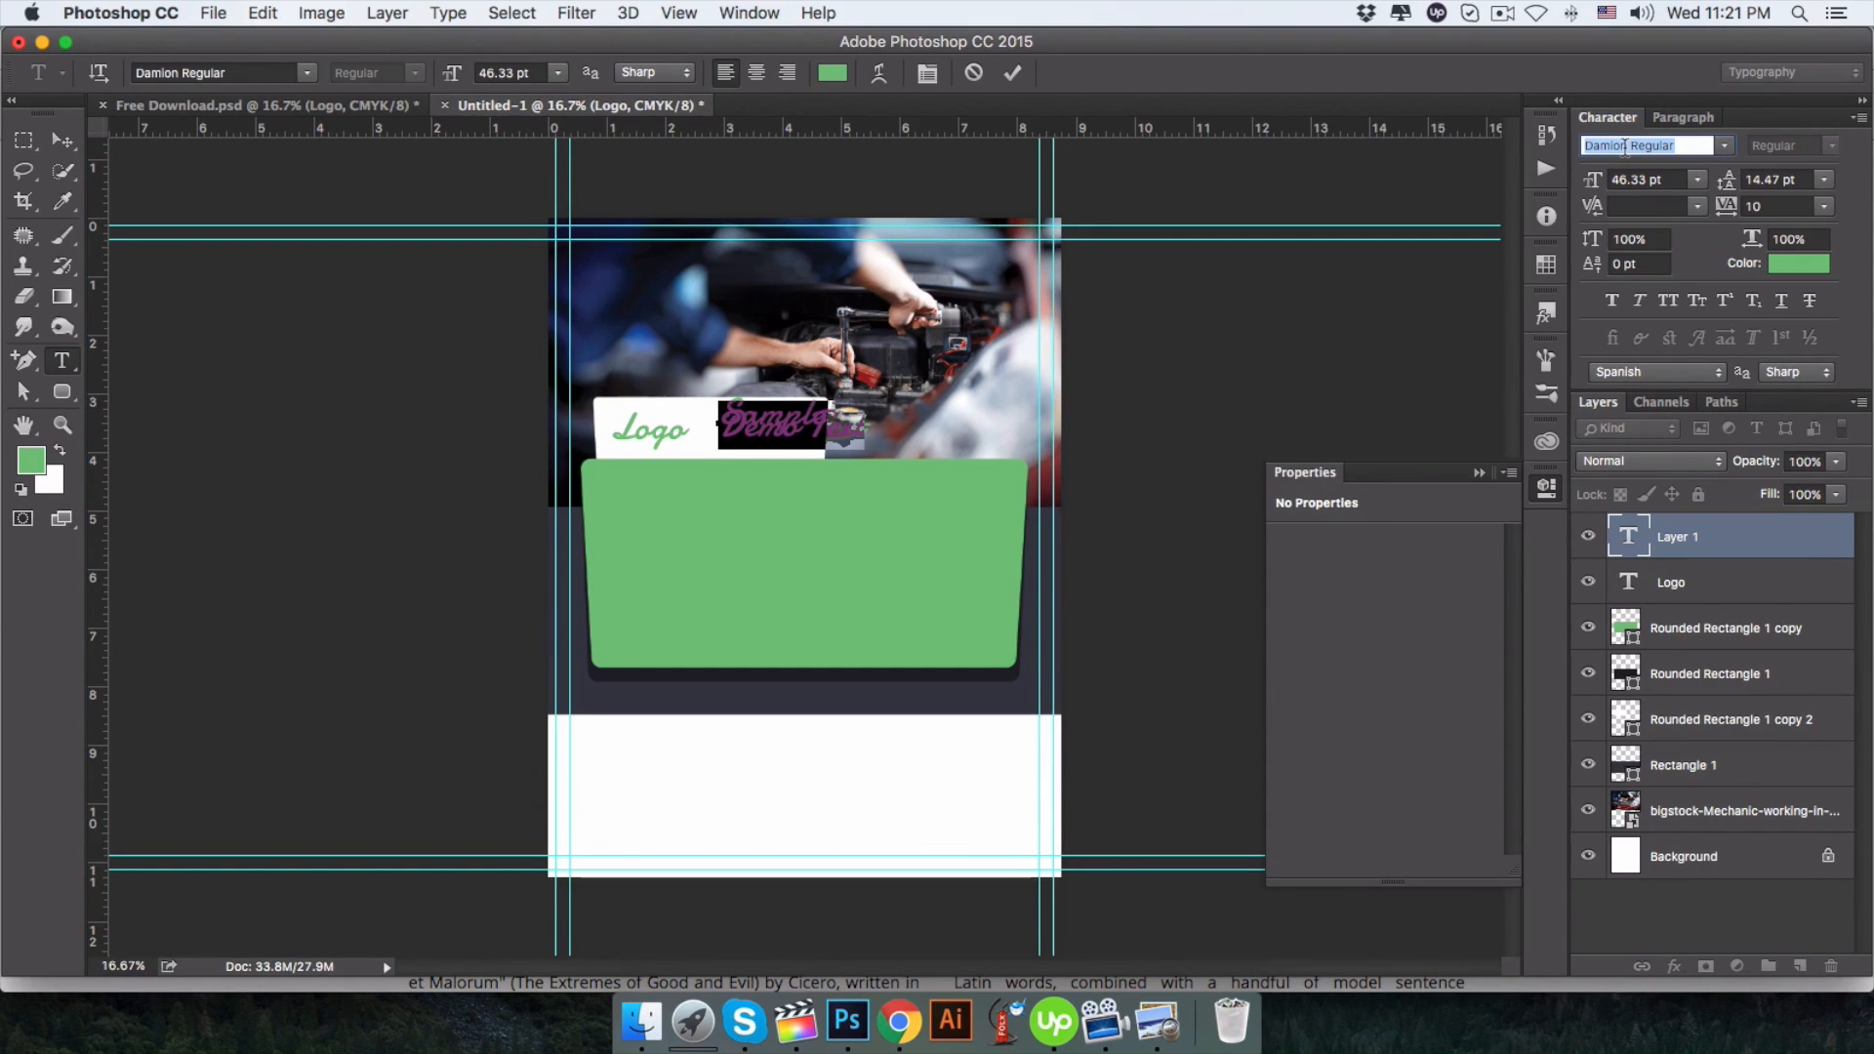
pyautogui.write('Bitt')
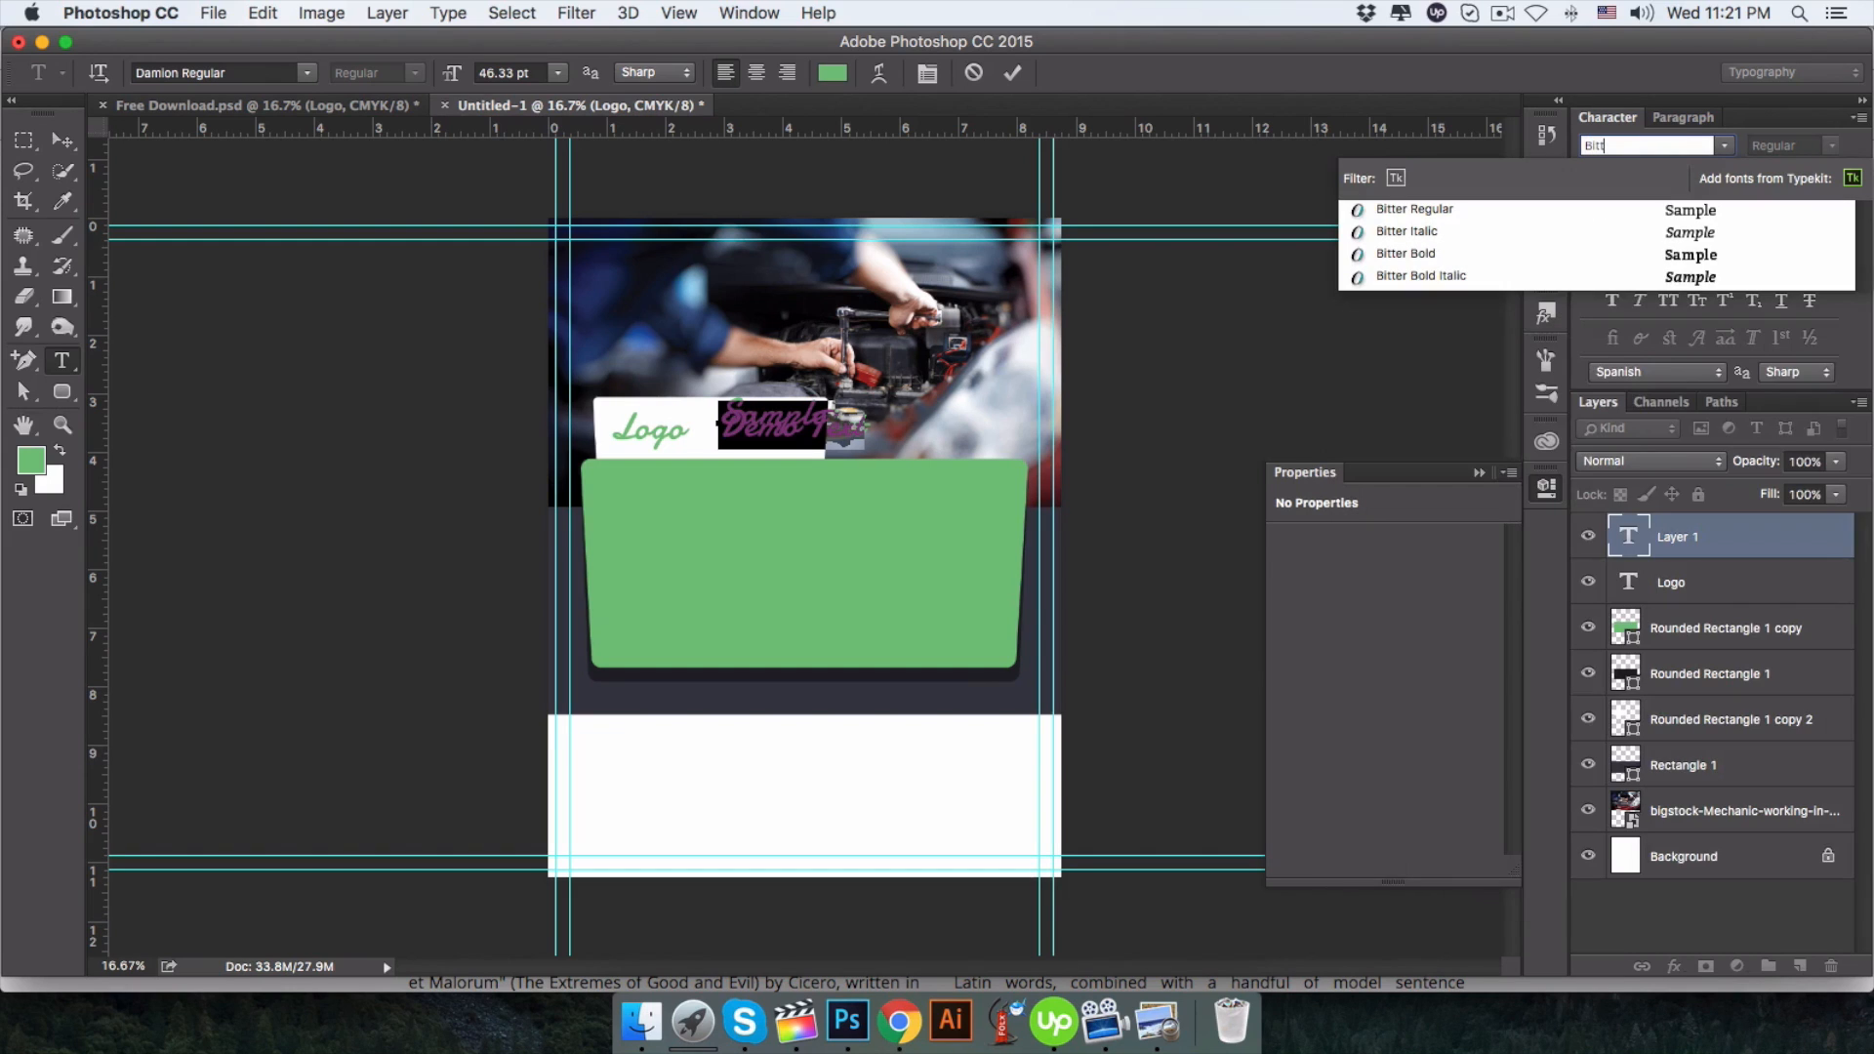
pyautogui.click(1590, 254)
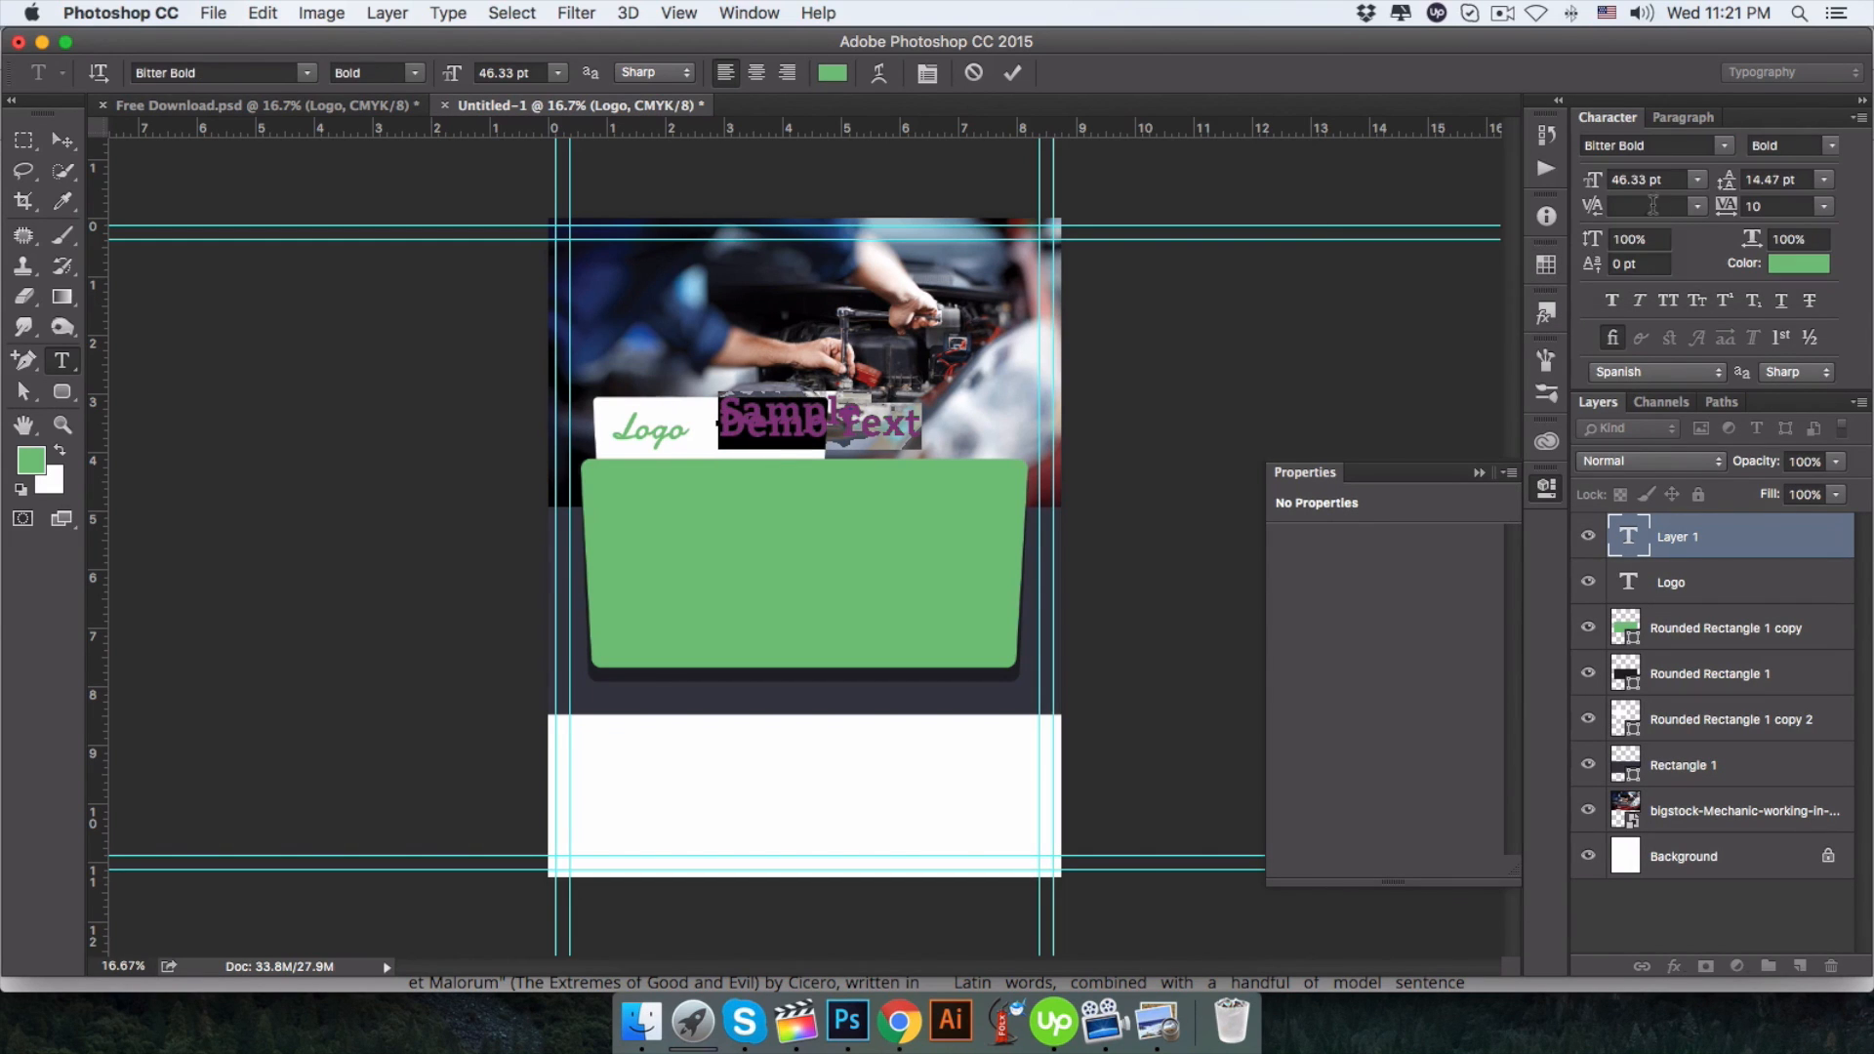
pyautogui.moveTo(1586, 189); pyautogui.dragTo(1570, 206)
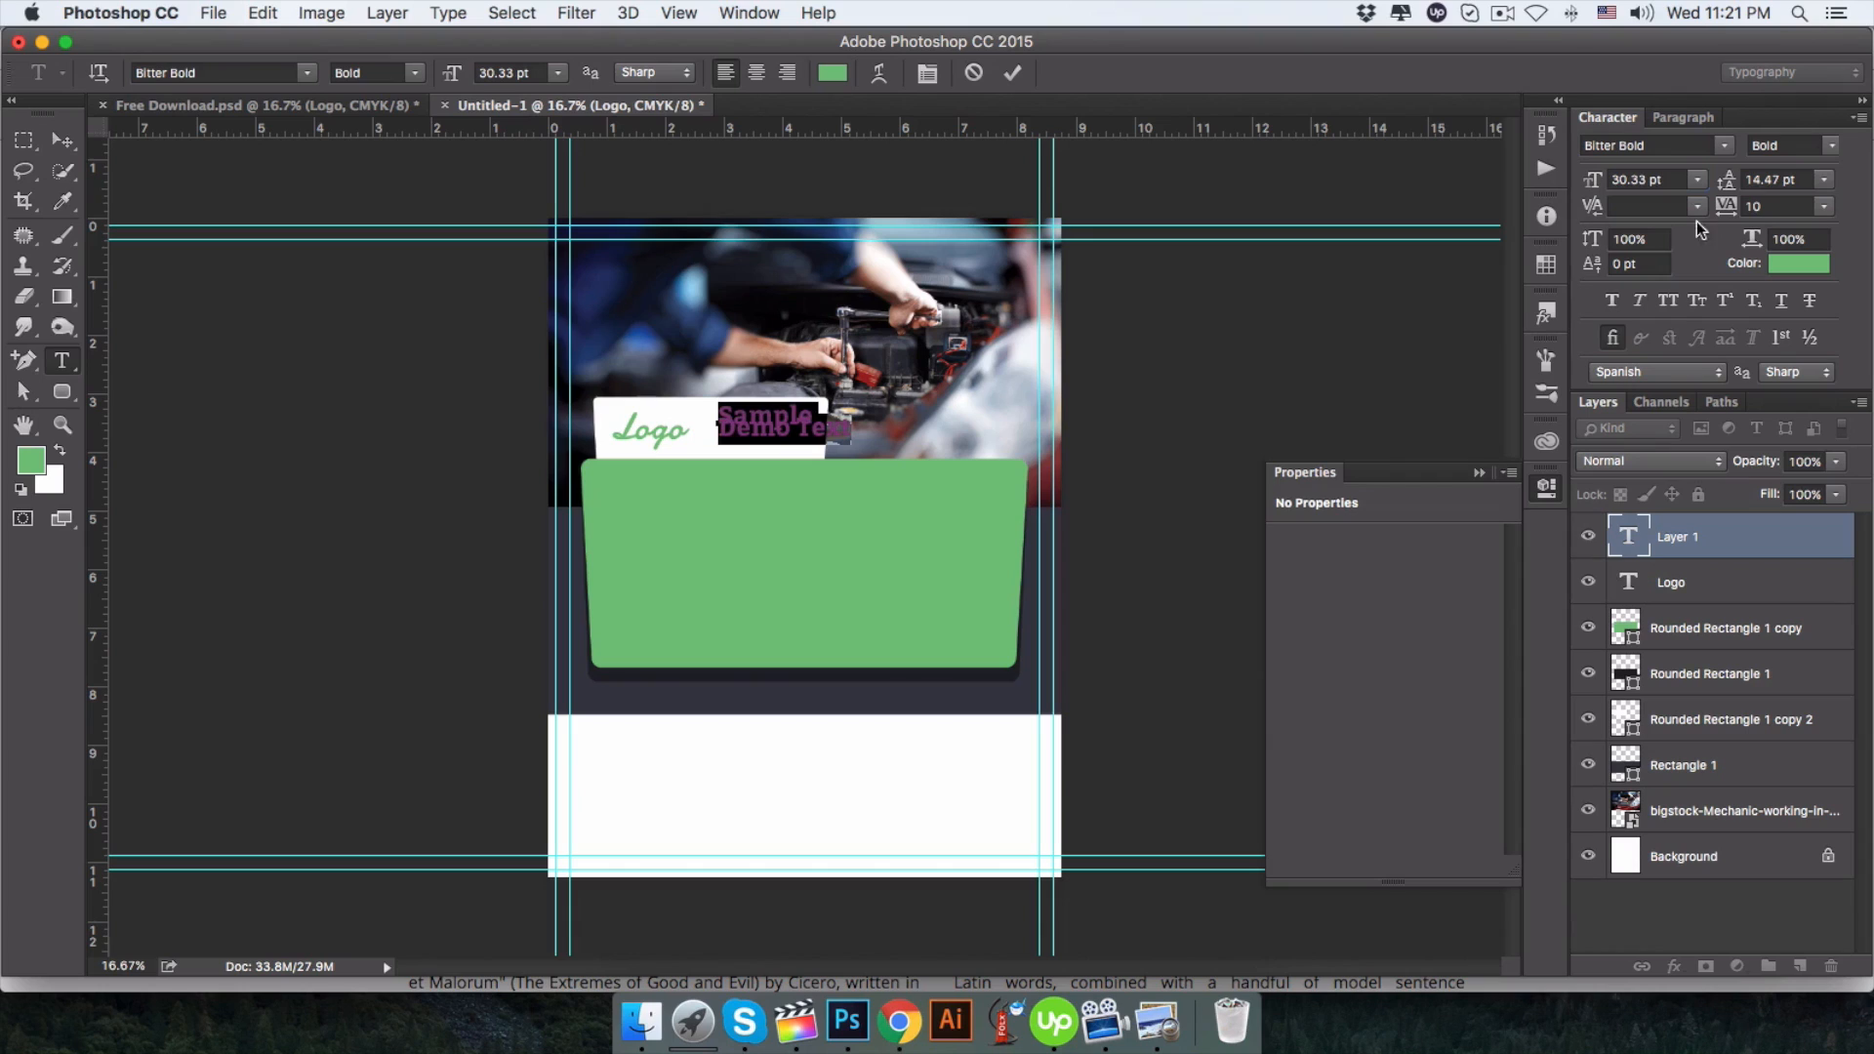
pyautogui.click(1669, 300)
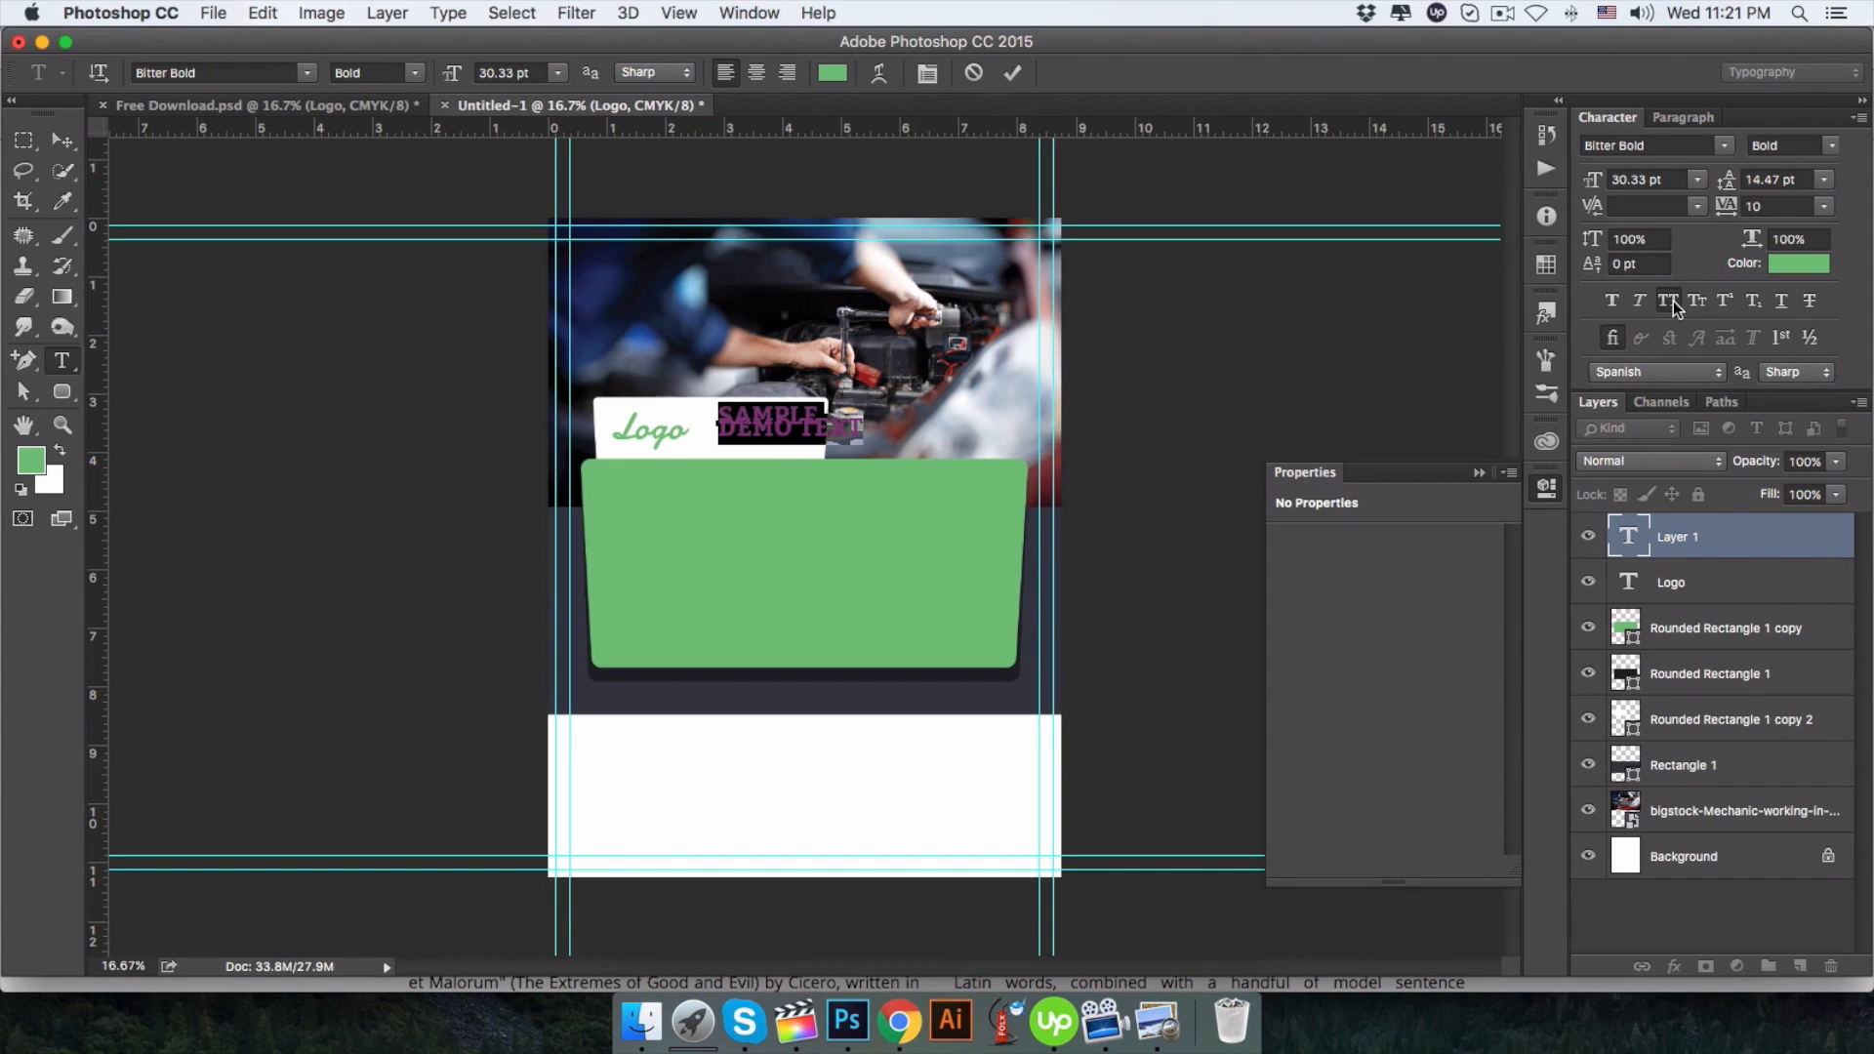
# Set the second line, "Demo Text", to 20.33 pt with 20.47 pt leading.
pyautogui.tripleClick(835, 417)
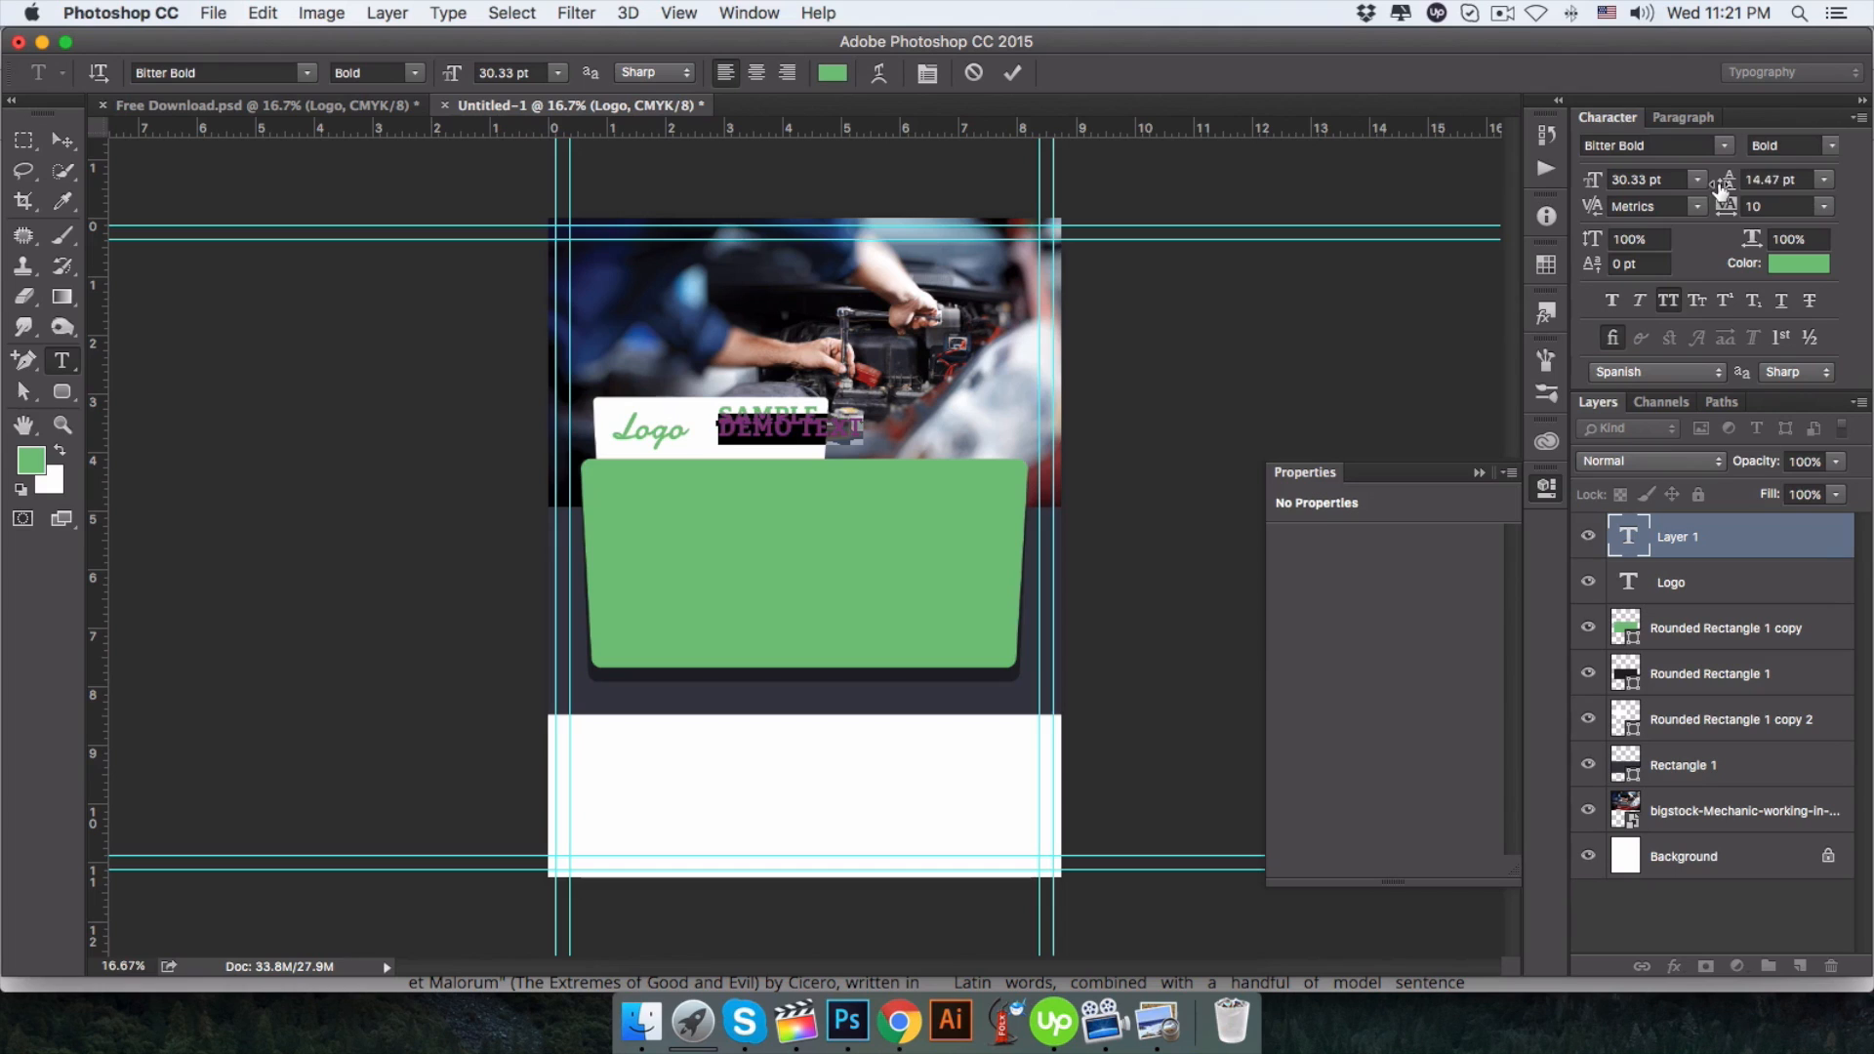
pyautogui.moveTo(1720, 189); pyautogui.dragTo(1736, 191)
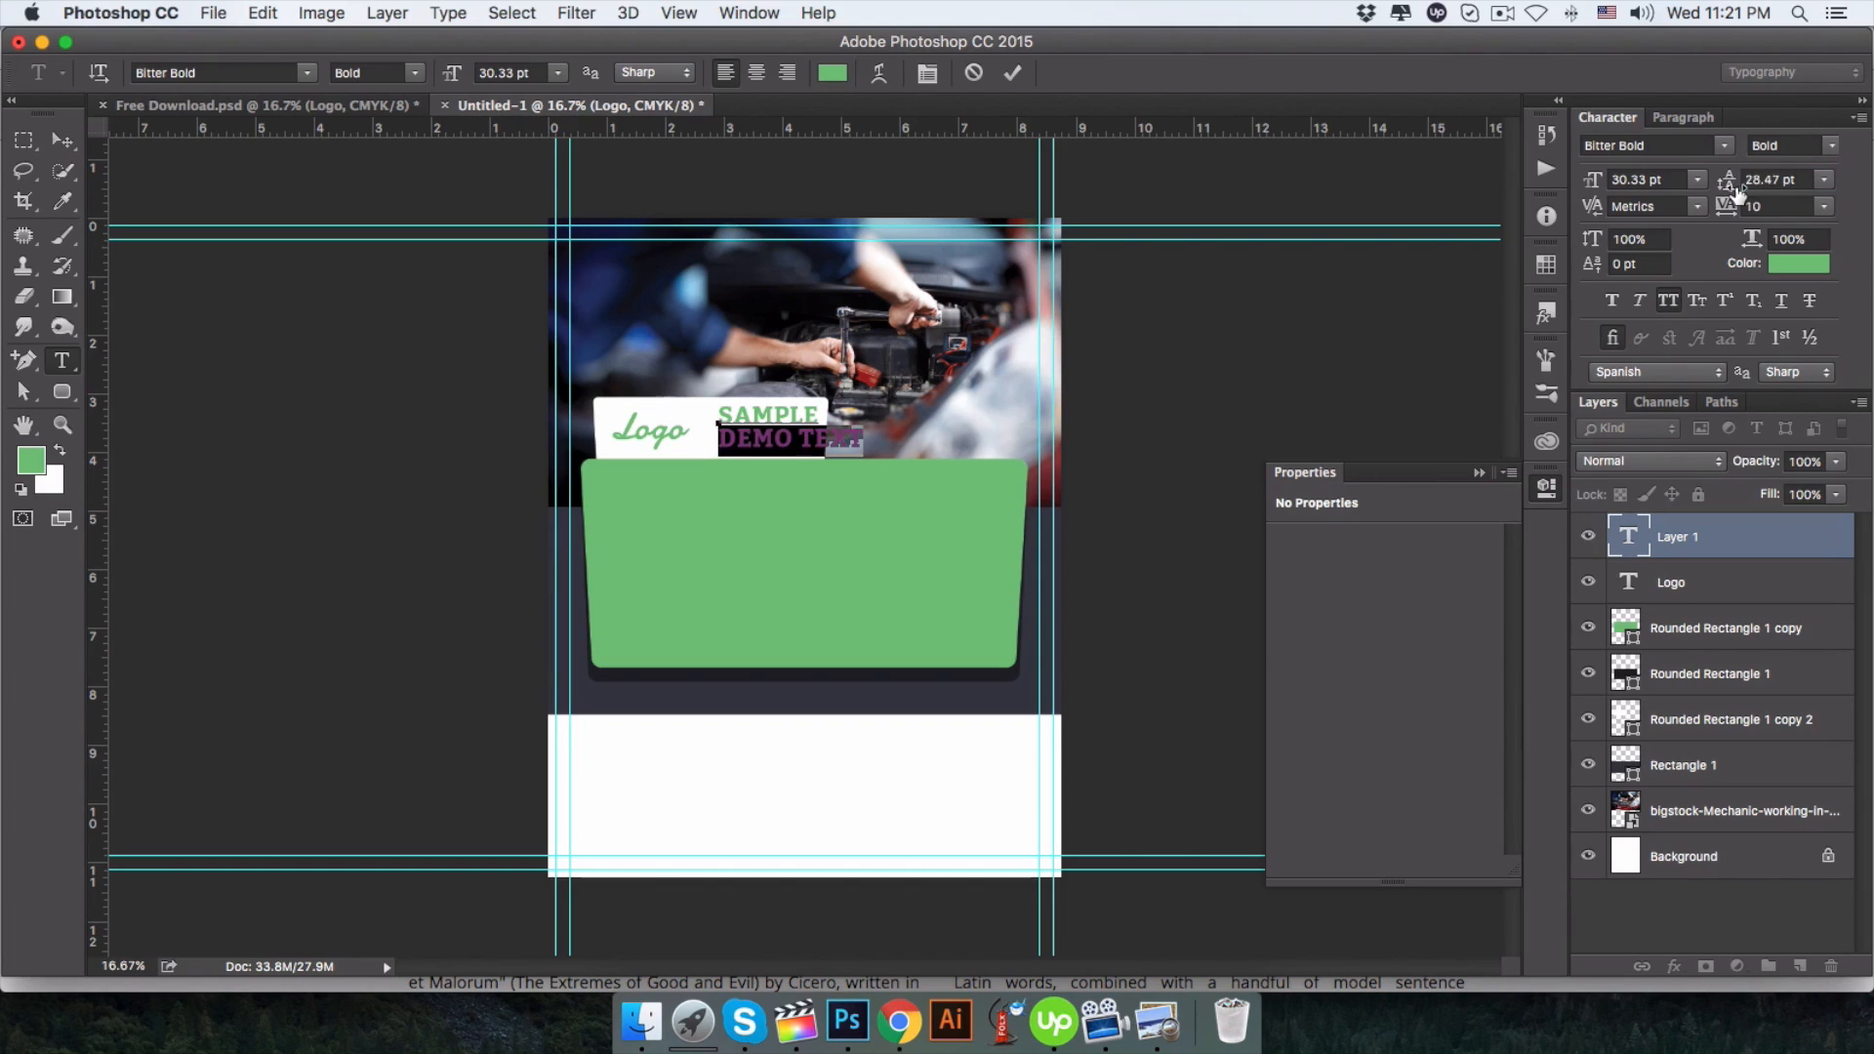
pyautogui.moveTo(1599, 186); pyautogui.dragTo(1585, 190)
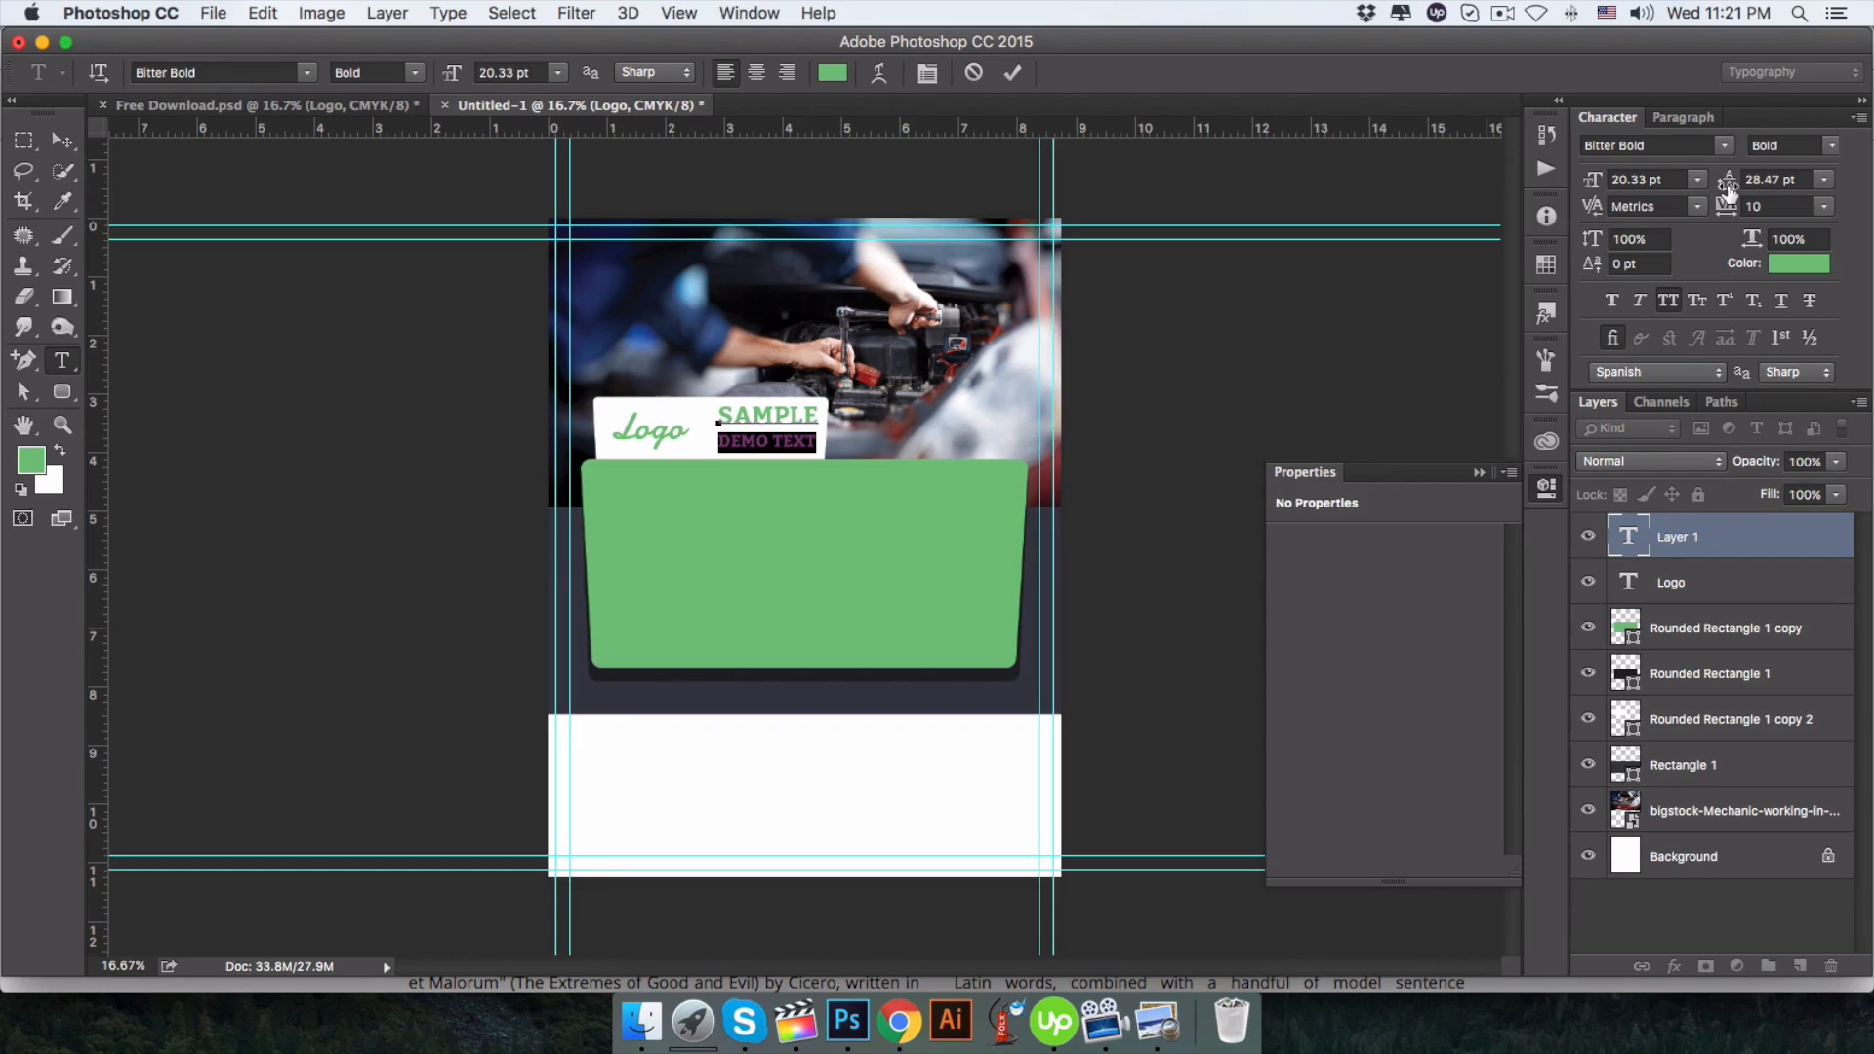
pyautogui.moveTo(1730, 190); pyautogui.dragTo(1721, 190)
# Color both lines of the sample text #393b45, sampled from the dark band, and shift the text slightly closer to the Logo.
pyautogui.press('super+a')
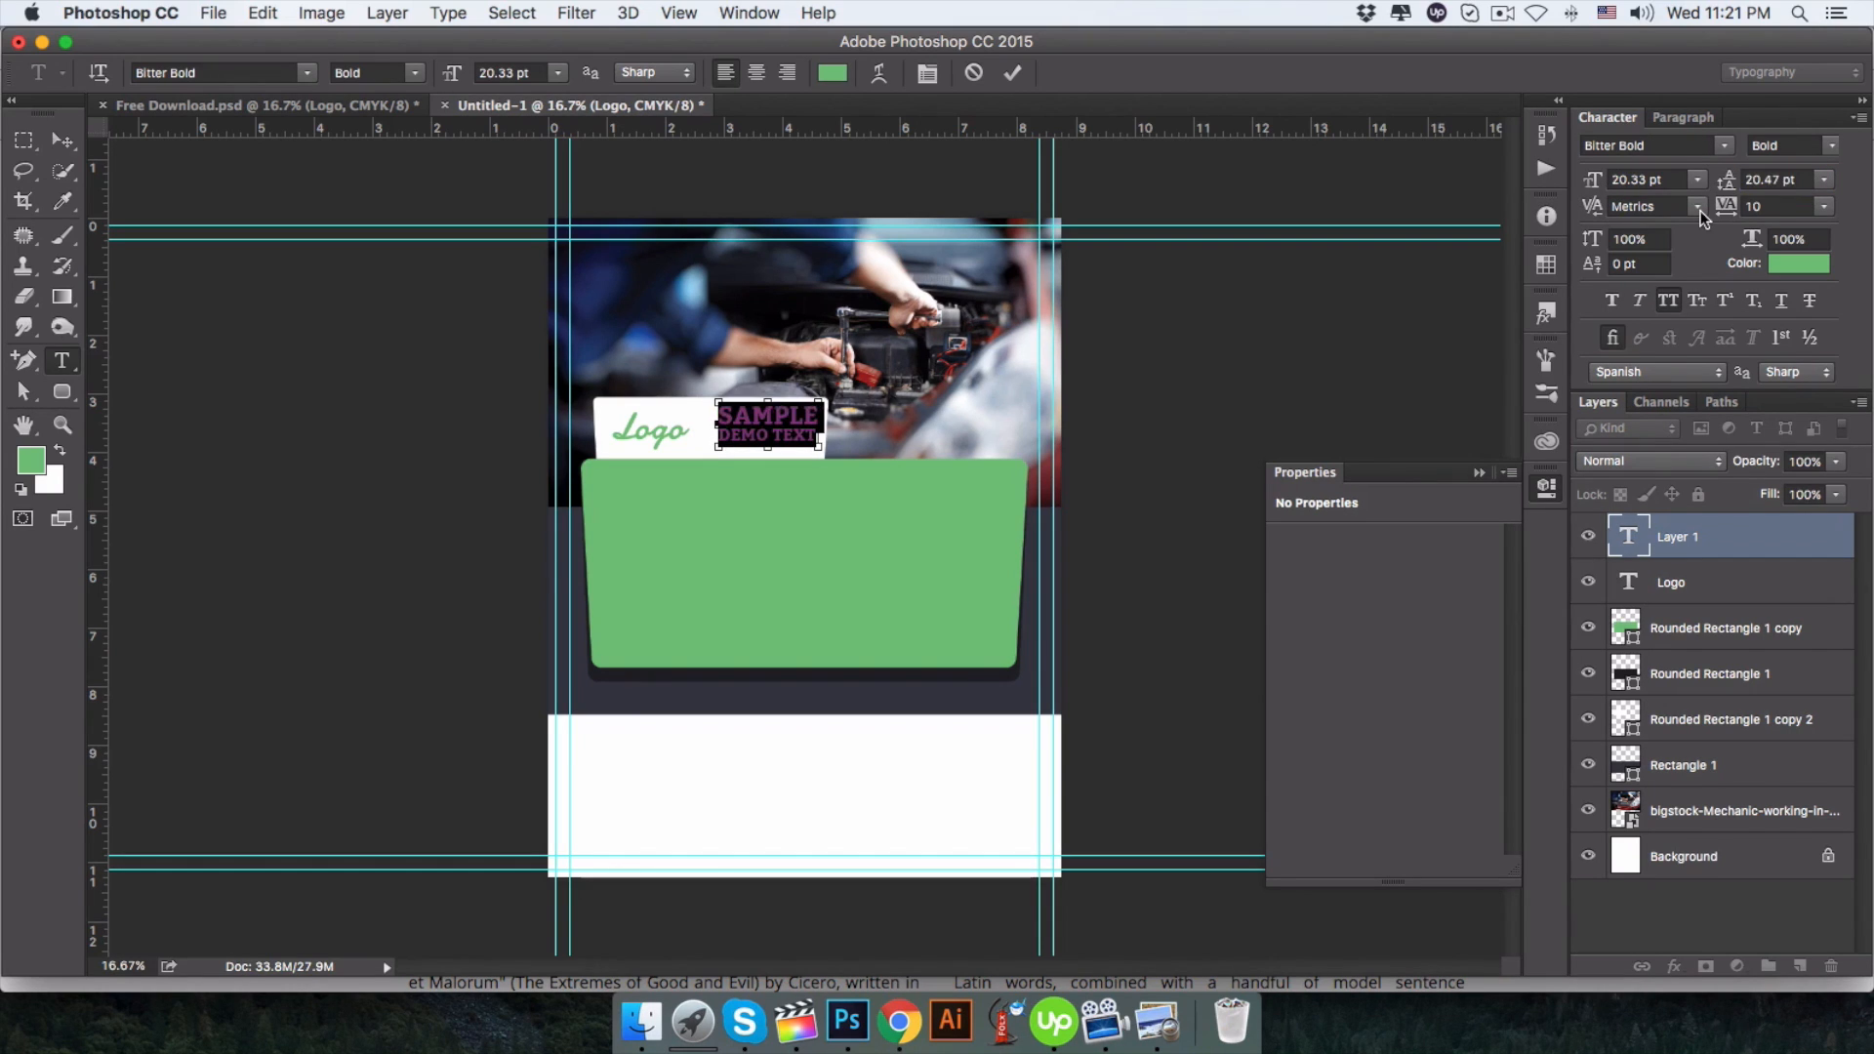
pyautogui.click(1799, 263)
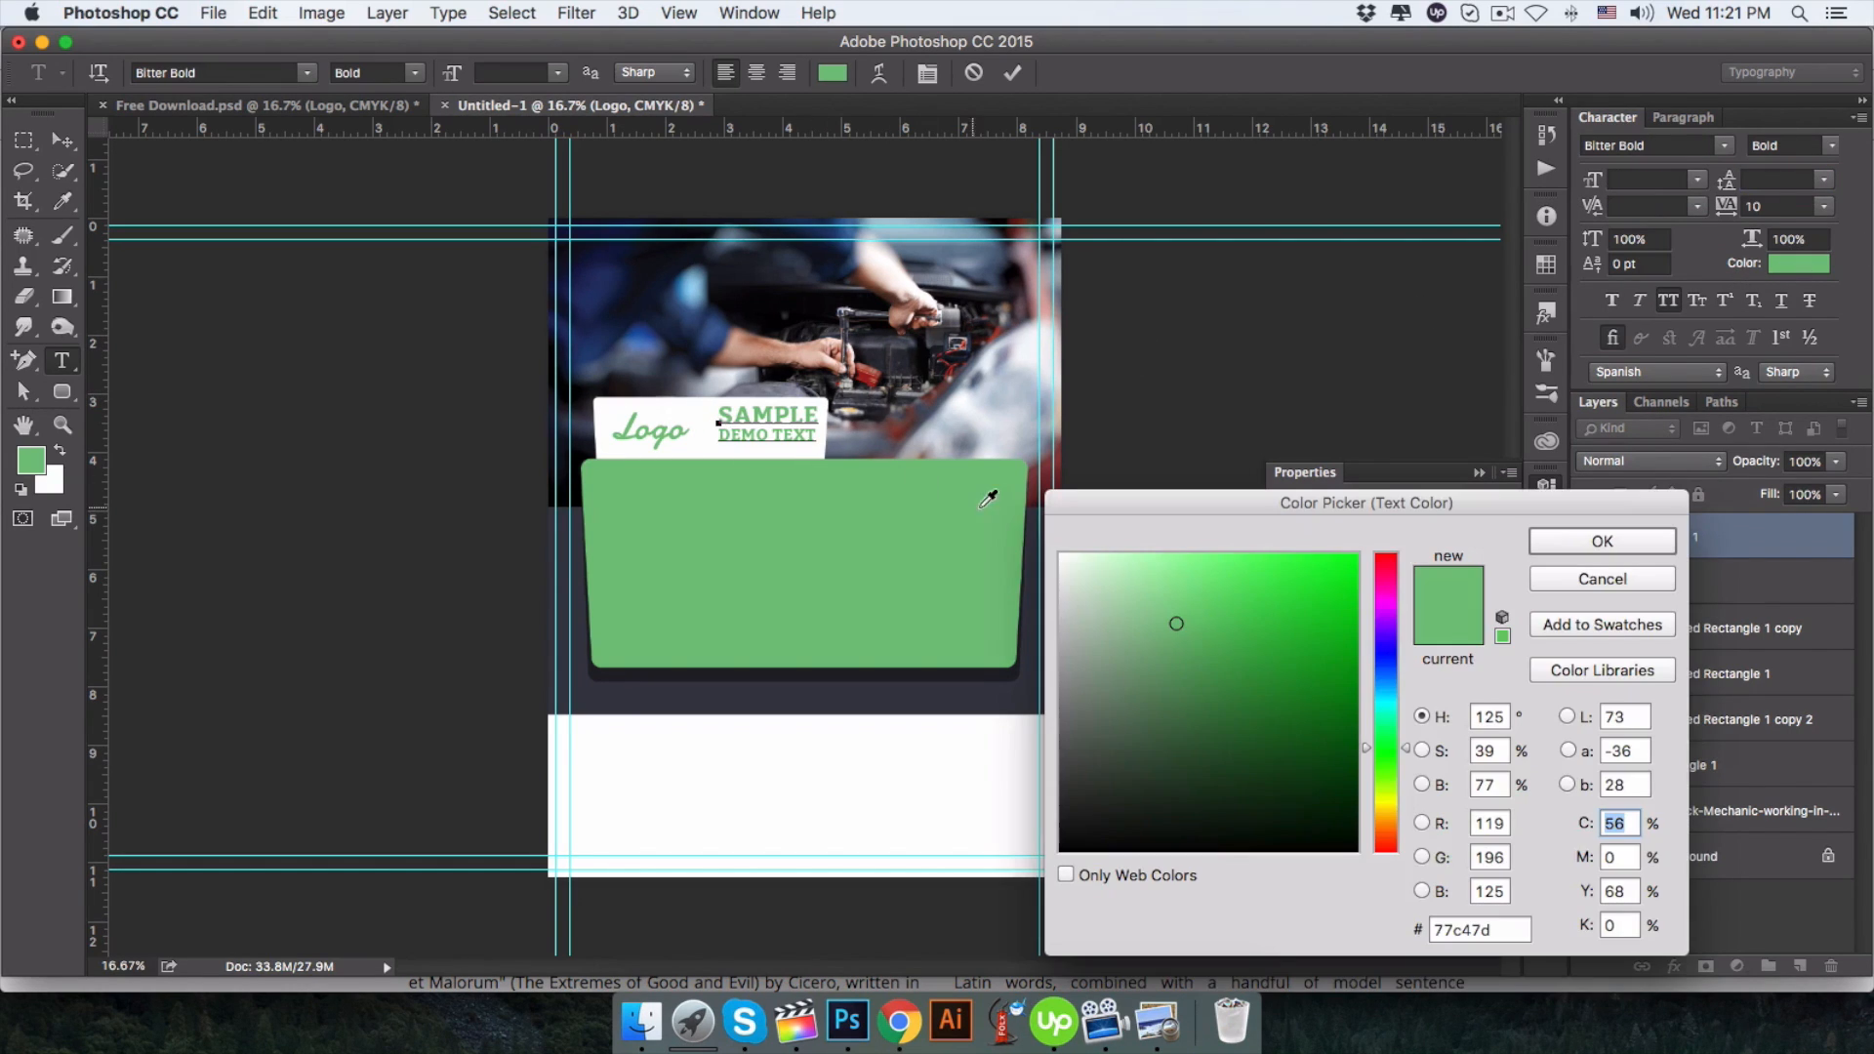
pyautogui.click(1024, 674)
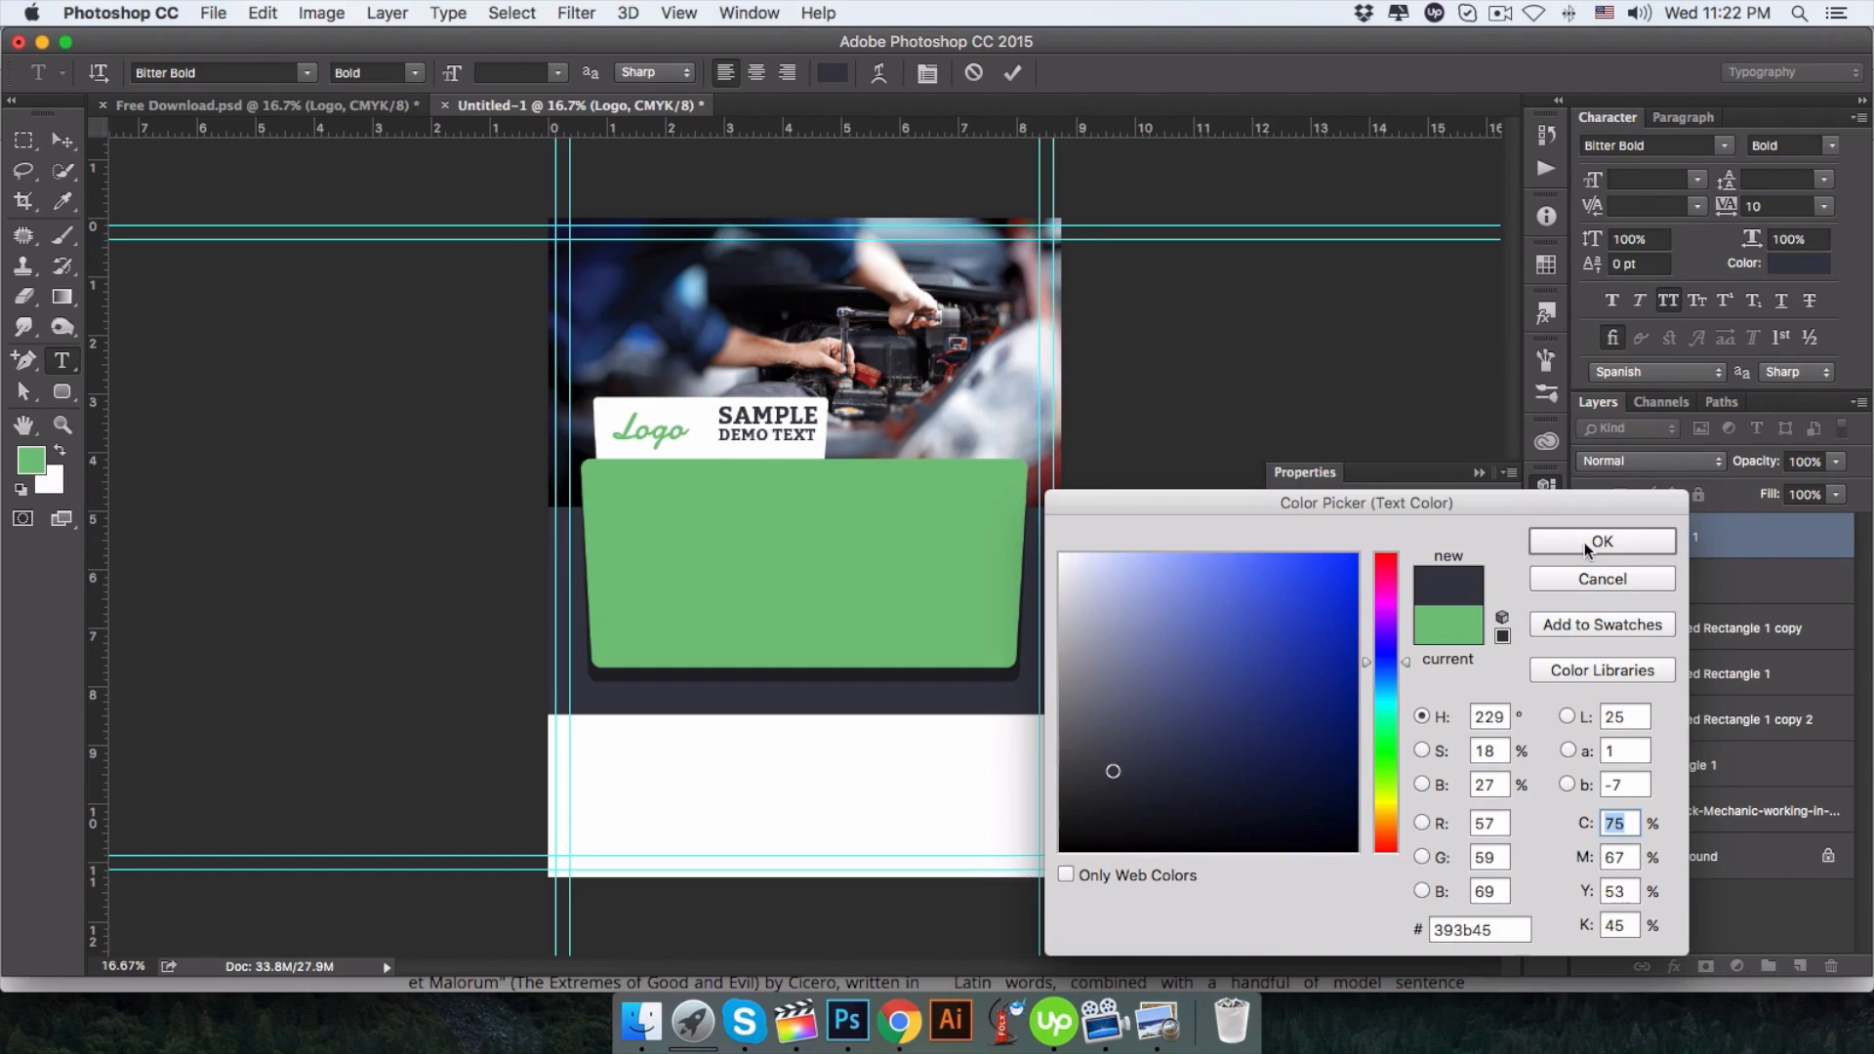
pyautogui.click(1601, 542)
pyautogui.click(61, 140)
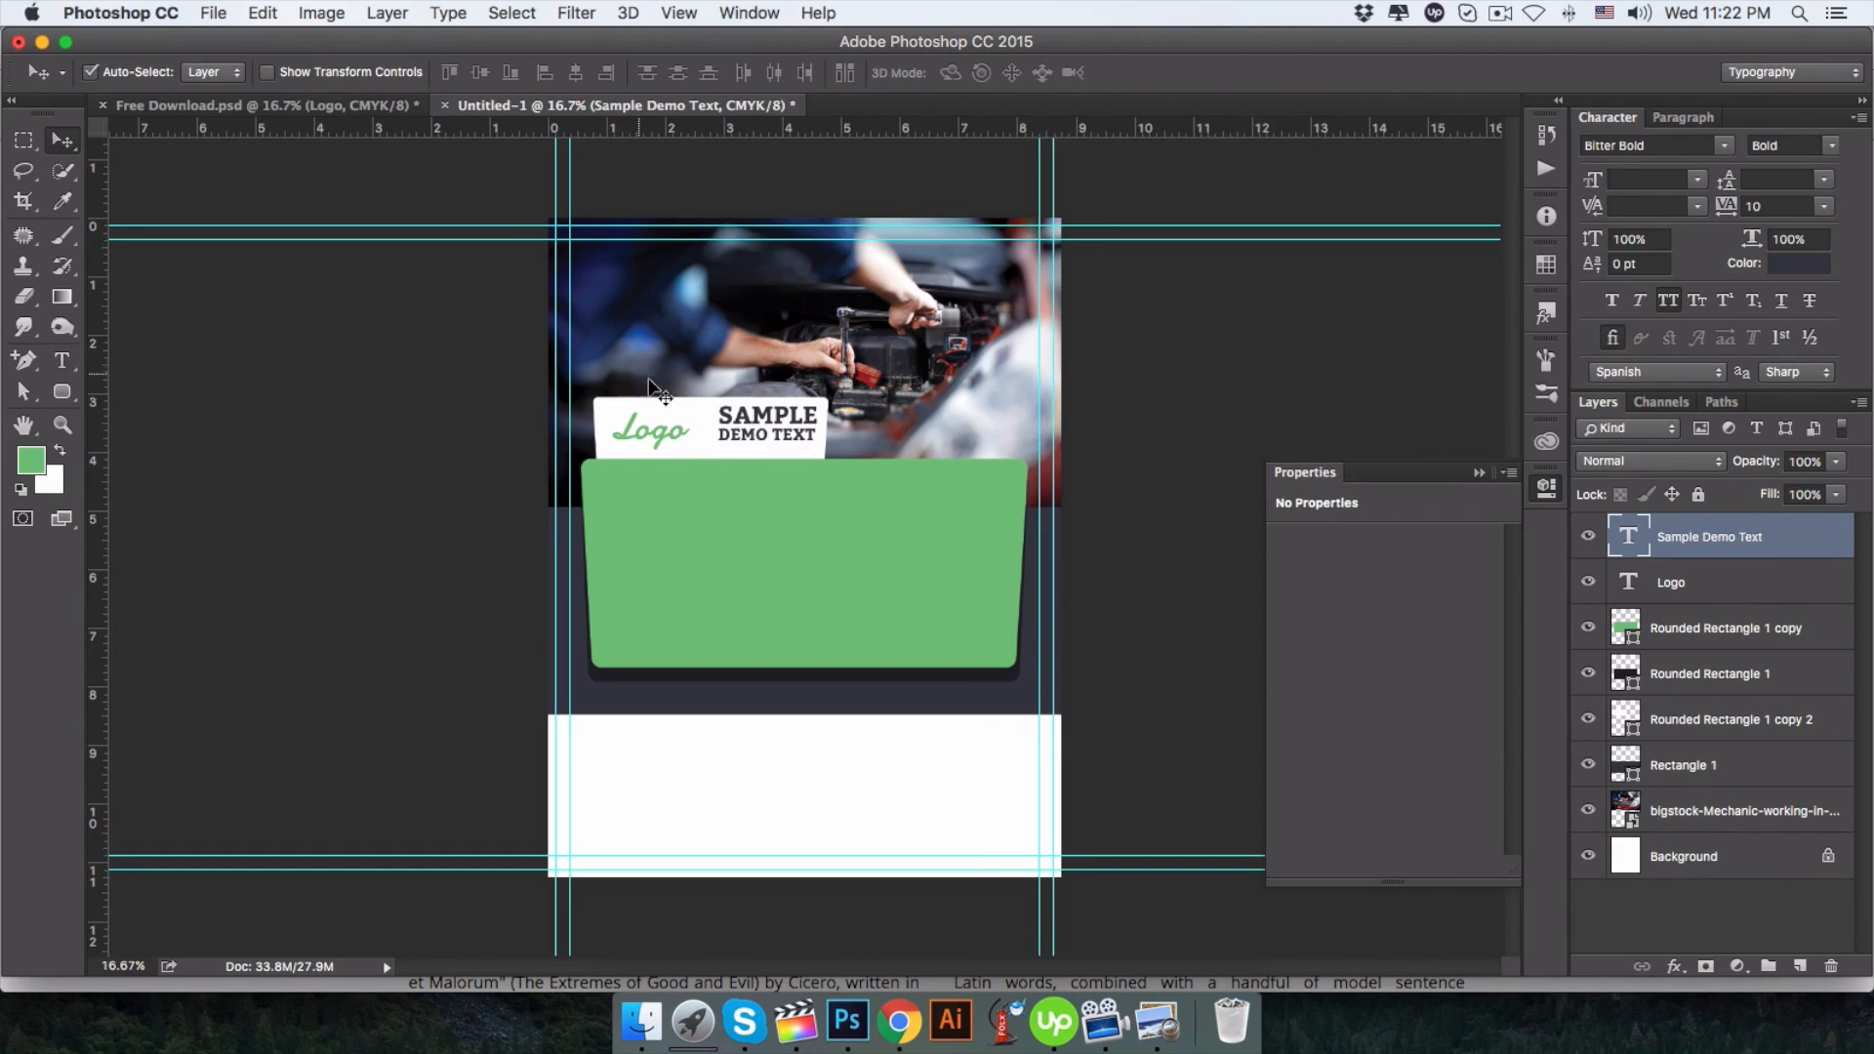
pyautogui.moveTo(765, 433); pyautogui.dragTo(756, 440)
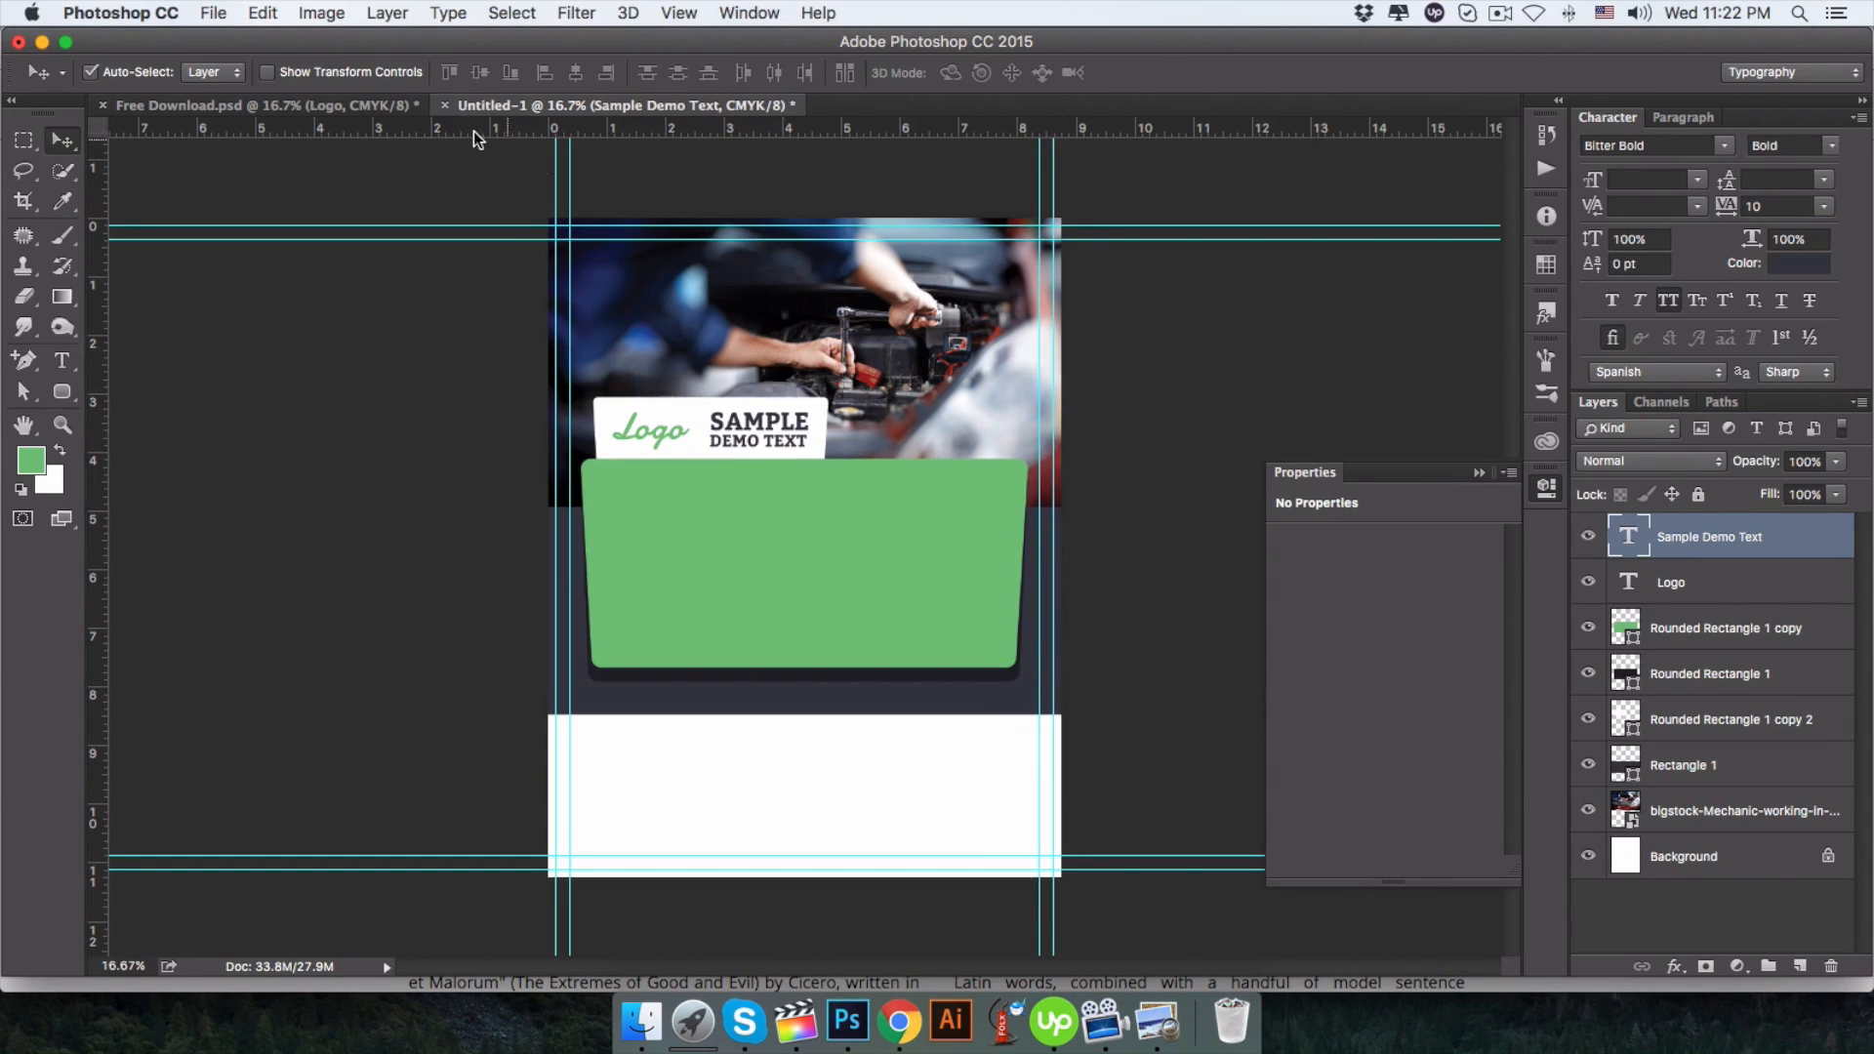
# Check the headline in Free Download.psd, switch to Chrome and copy the heading "What is Lorem Ipsum?" from lipsum.com.
pyautogui.click(369, 105)
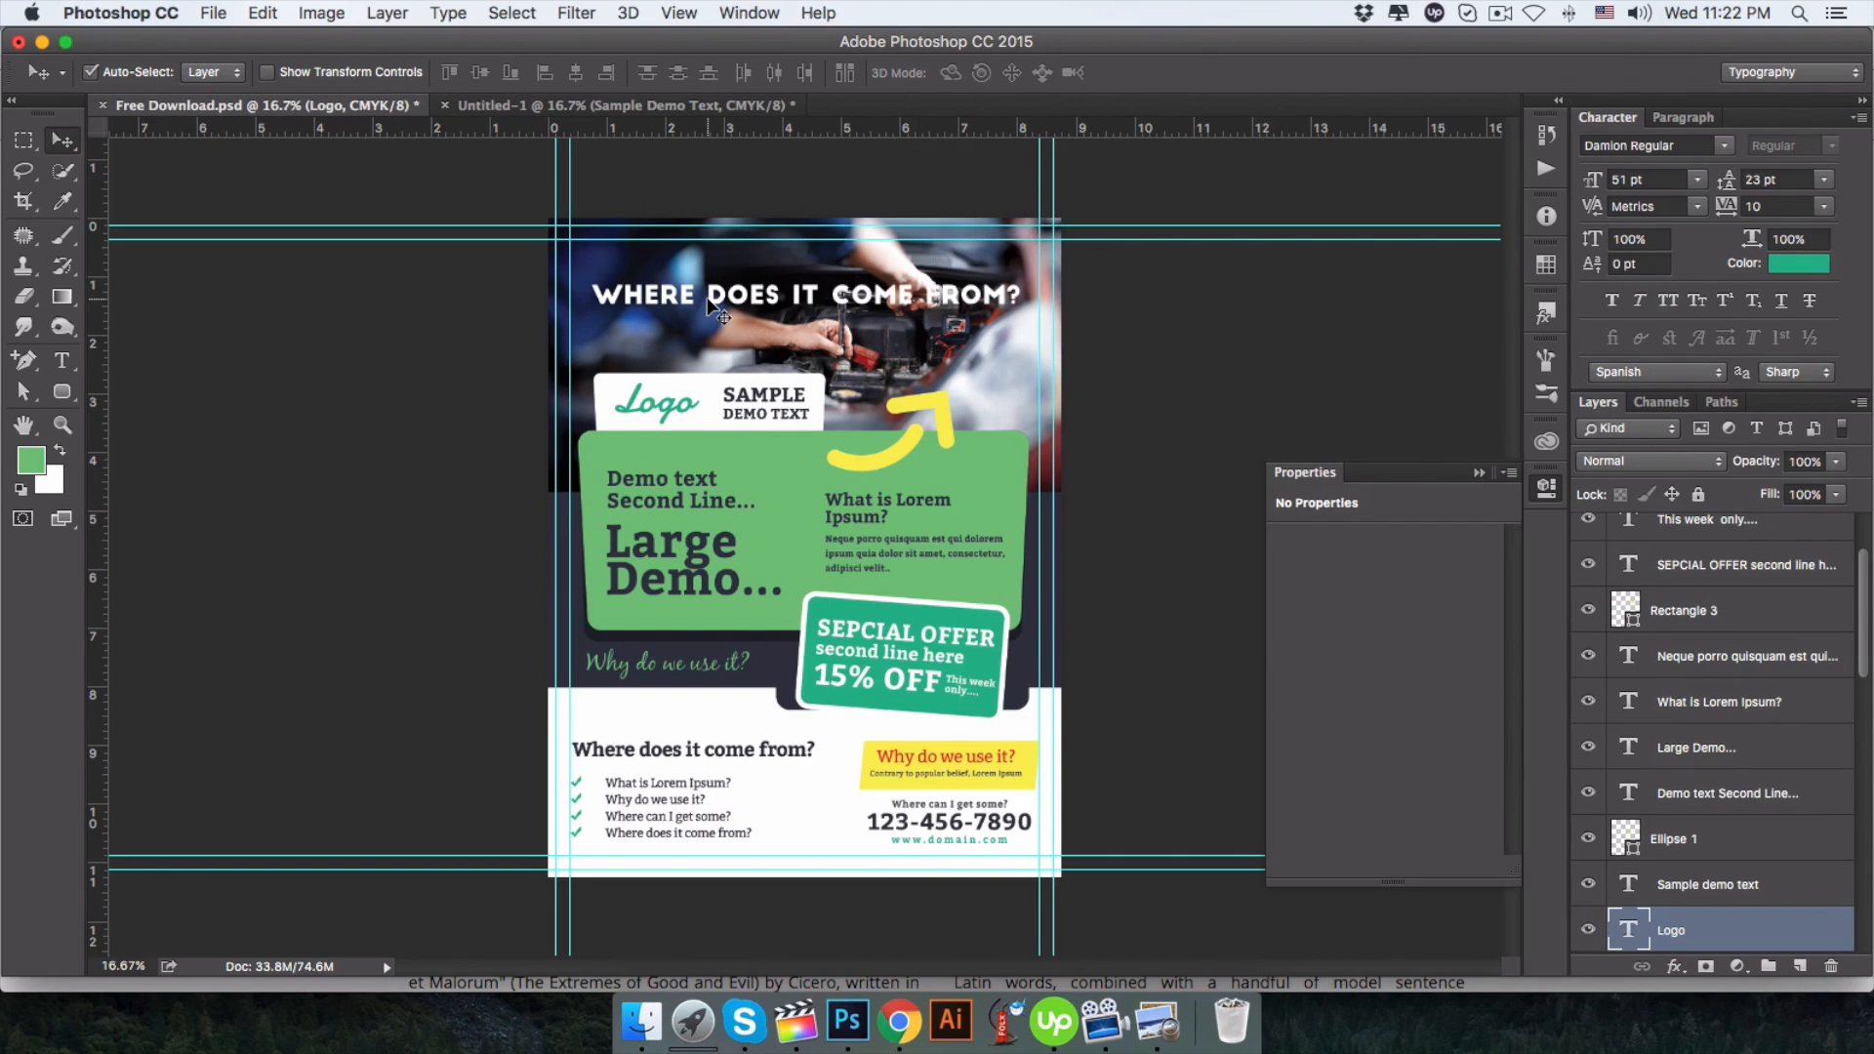
pyautogui.click(899, 1021)
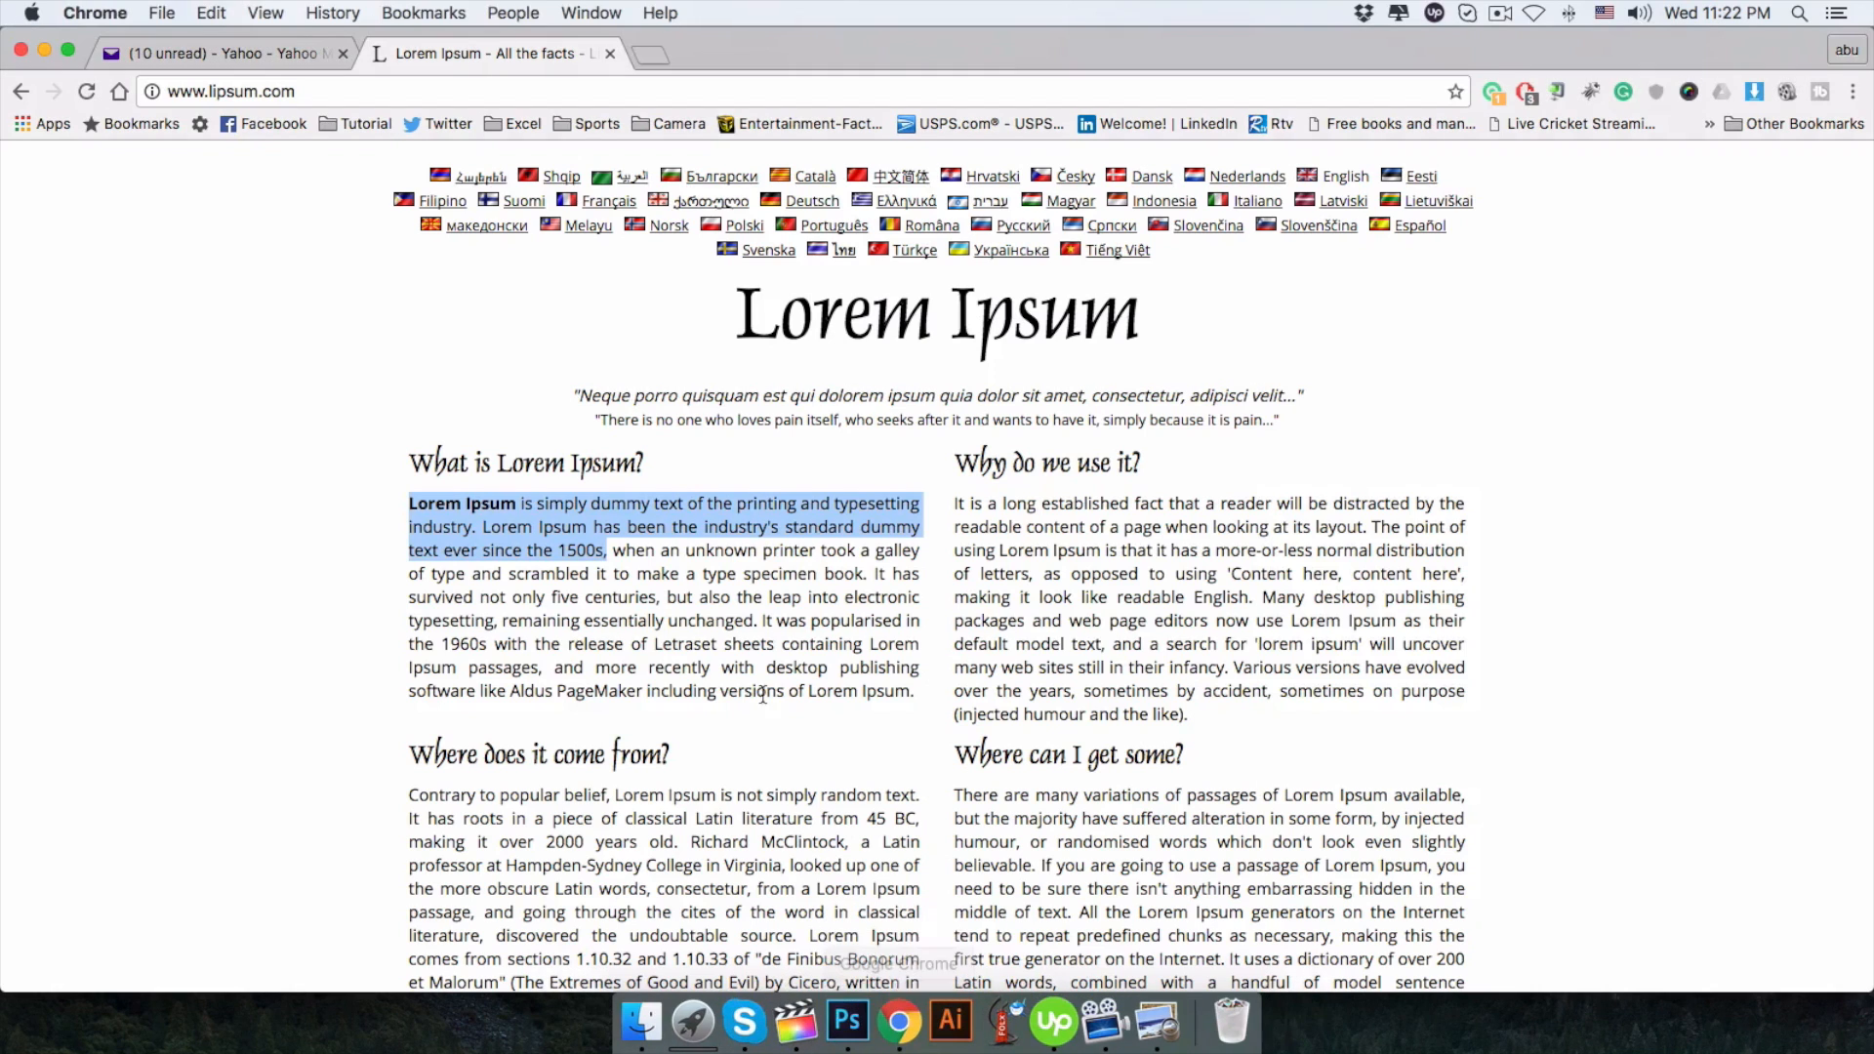
pyautogui.click(591, 505)
pyautogui.tripleClick(590, 463)
pyautogui.rightClick(559, 461)
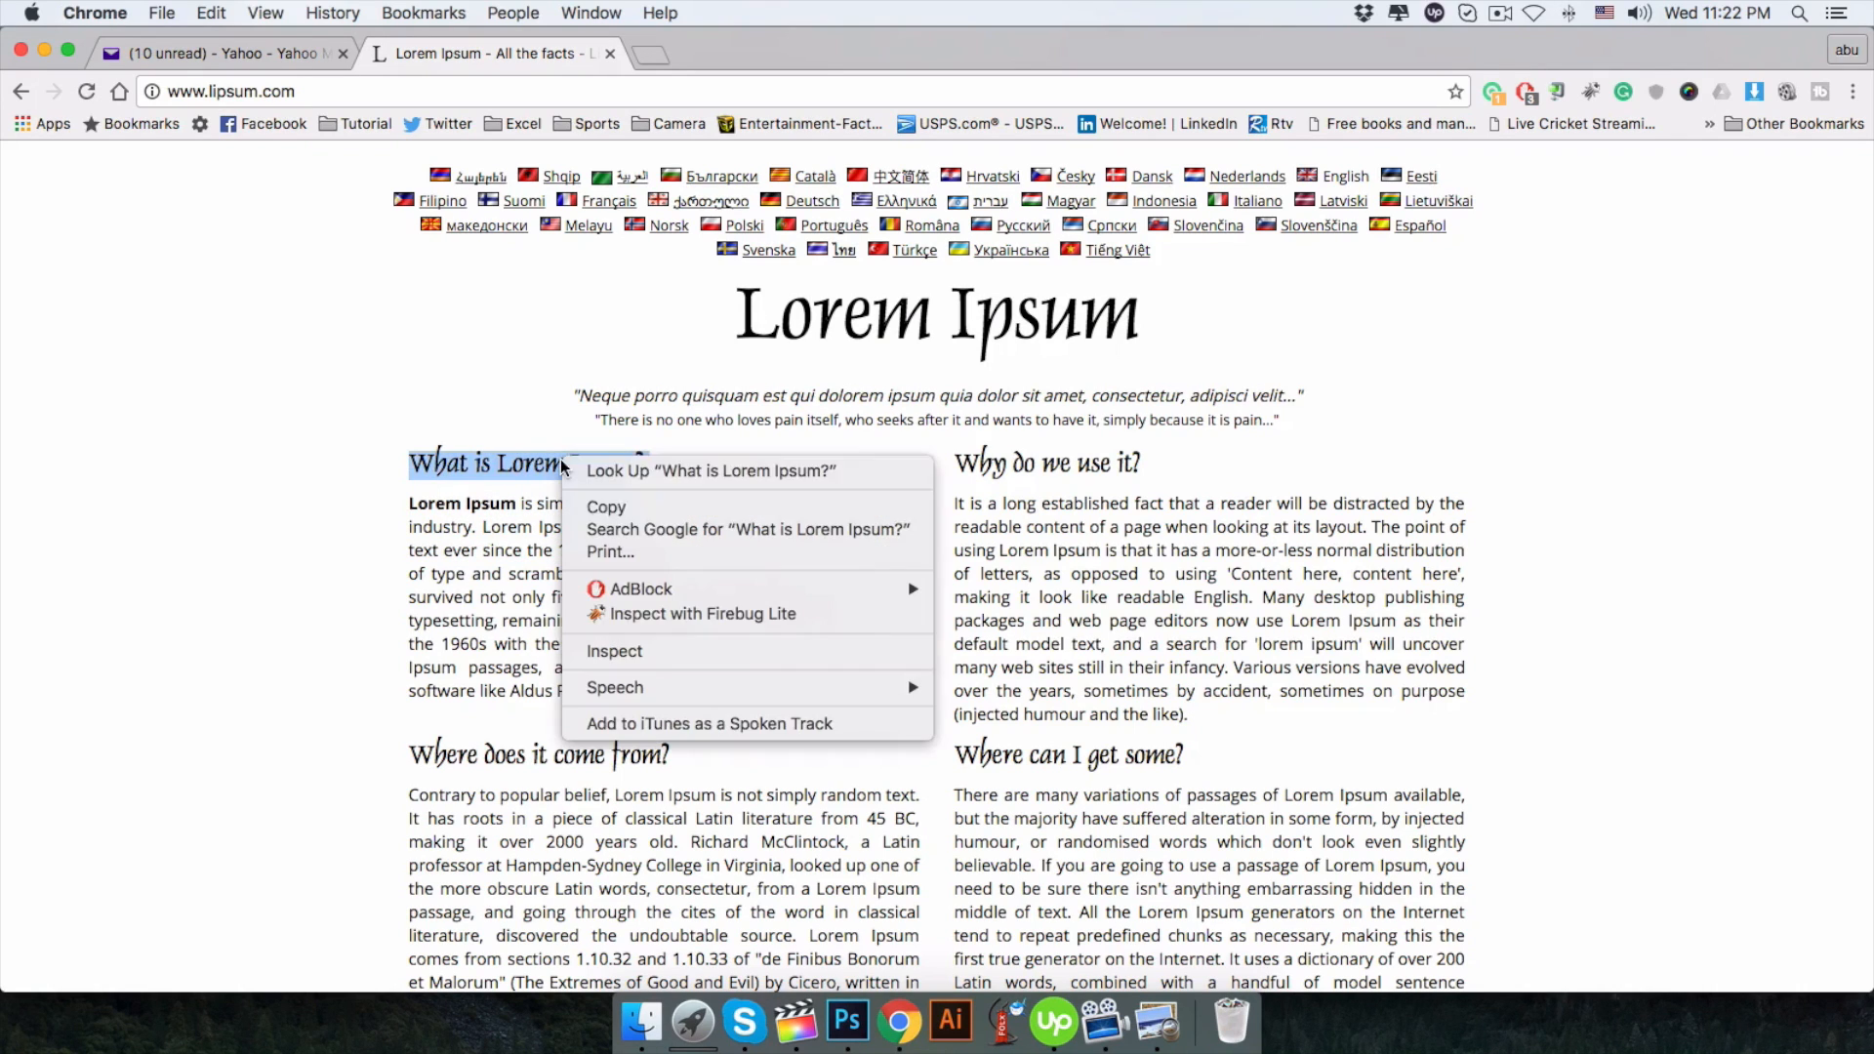
pyautogui.click(683, 509)
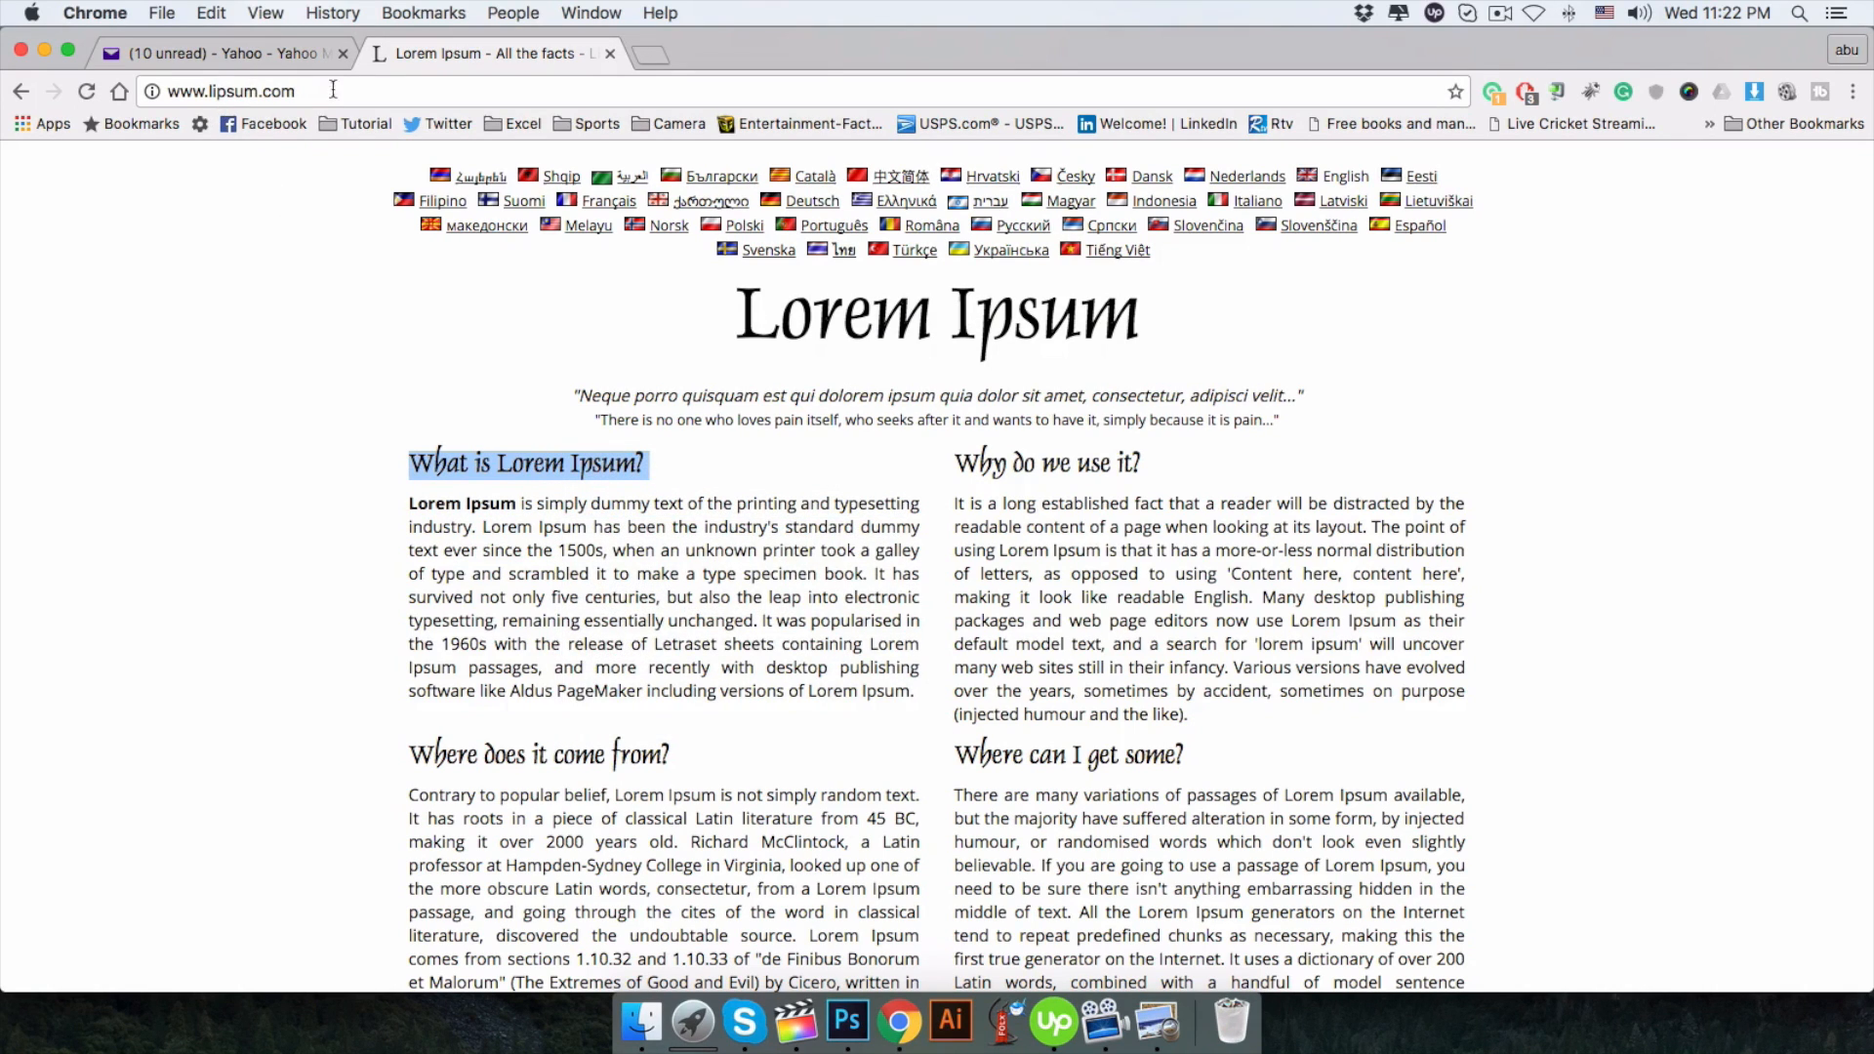
# Switch back to Photoshop and paste the copied heading as new text across the header photo, sized 40 pt.
pyautogui.click(847, 1020)
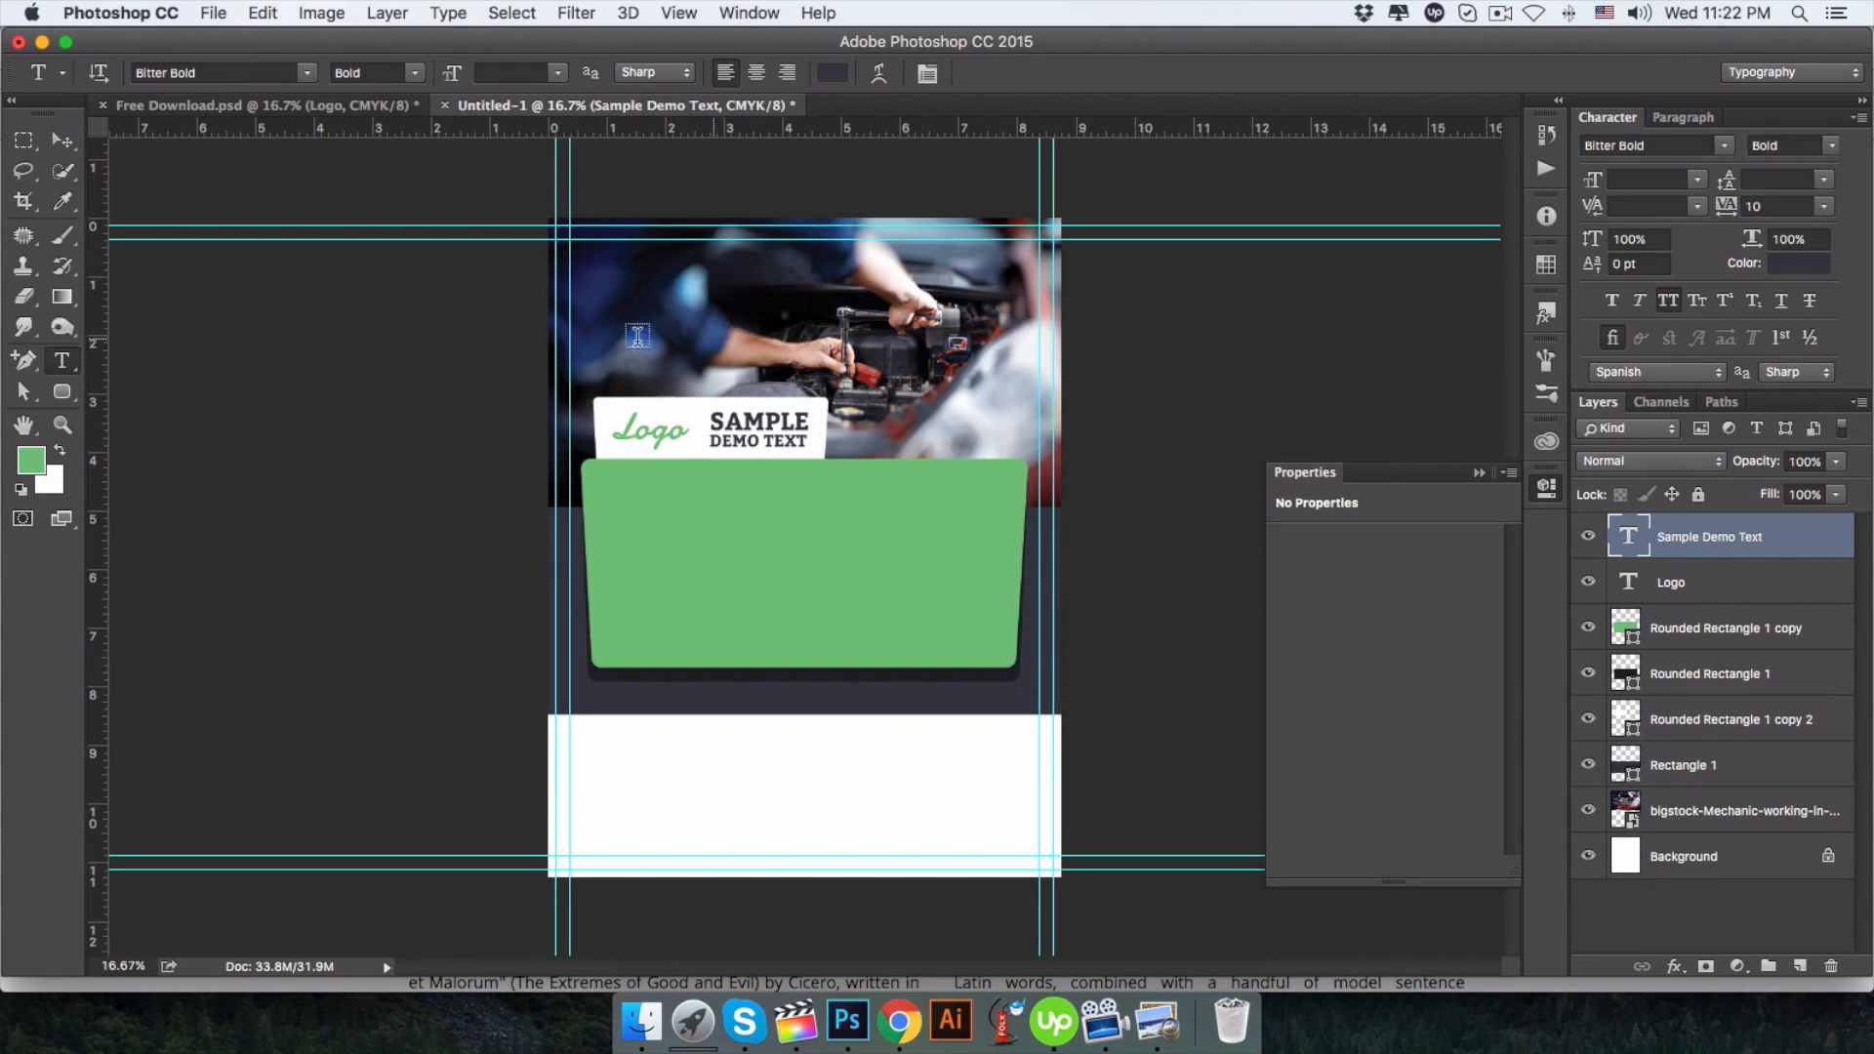
pyautogui.click(617, 291)
pyautogui.press('cmd+v')
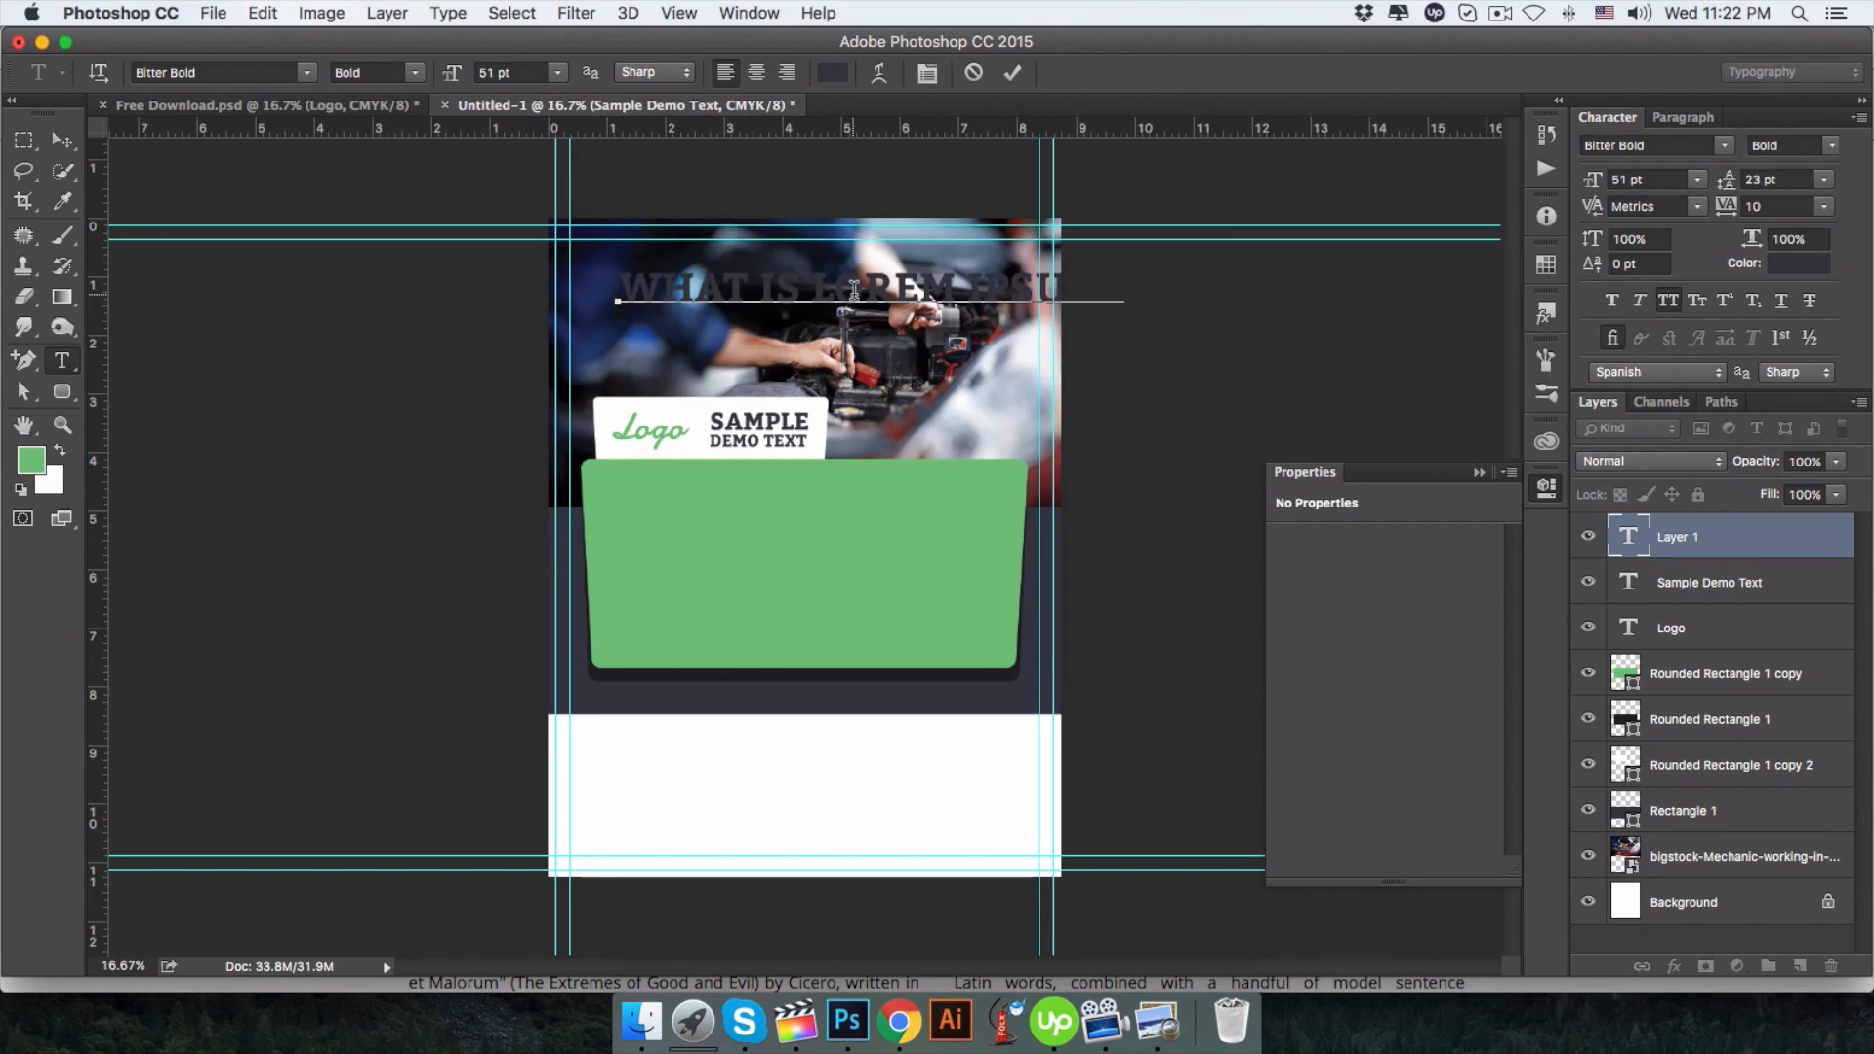
pyautogui.press('cmd+a')
pyautogui.moveTo(1592, 179); pyautogui.dragTo(1583, 195)
# Color the pasted heading white, #ffffff, as sampled from the blank lower part of the flyer.
pyautogui.click(1799, 263)
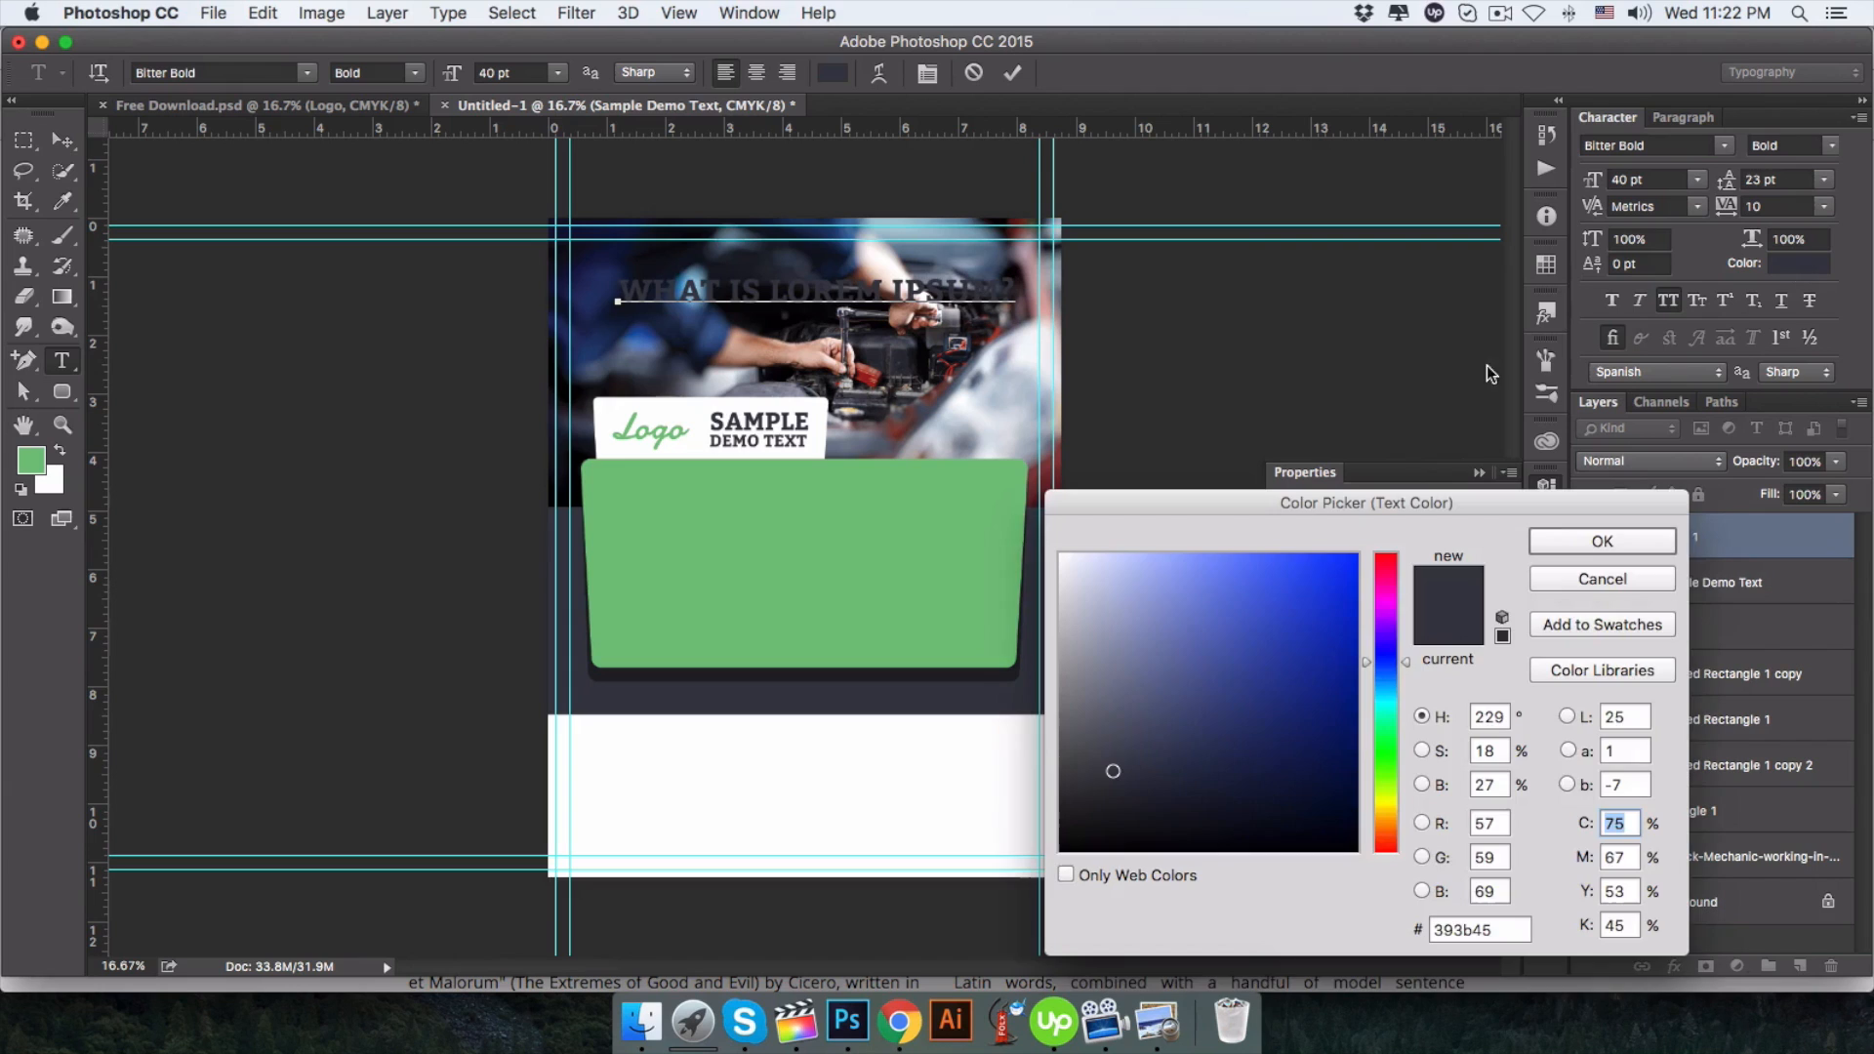
pyautogui.click(820, 795)
pyautogui.click(1552, 541)
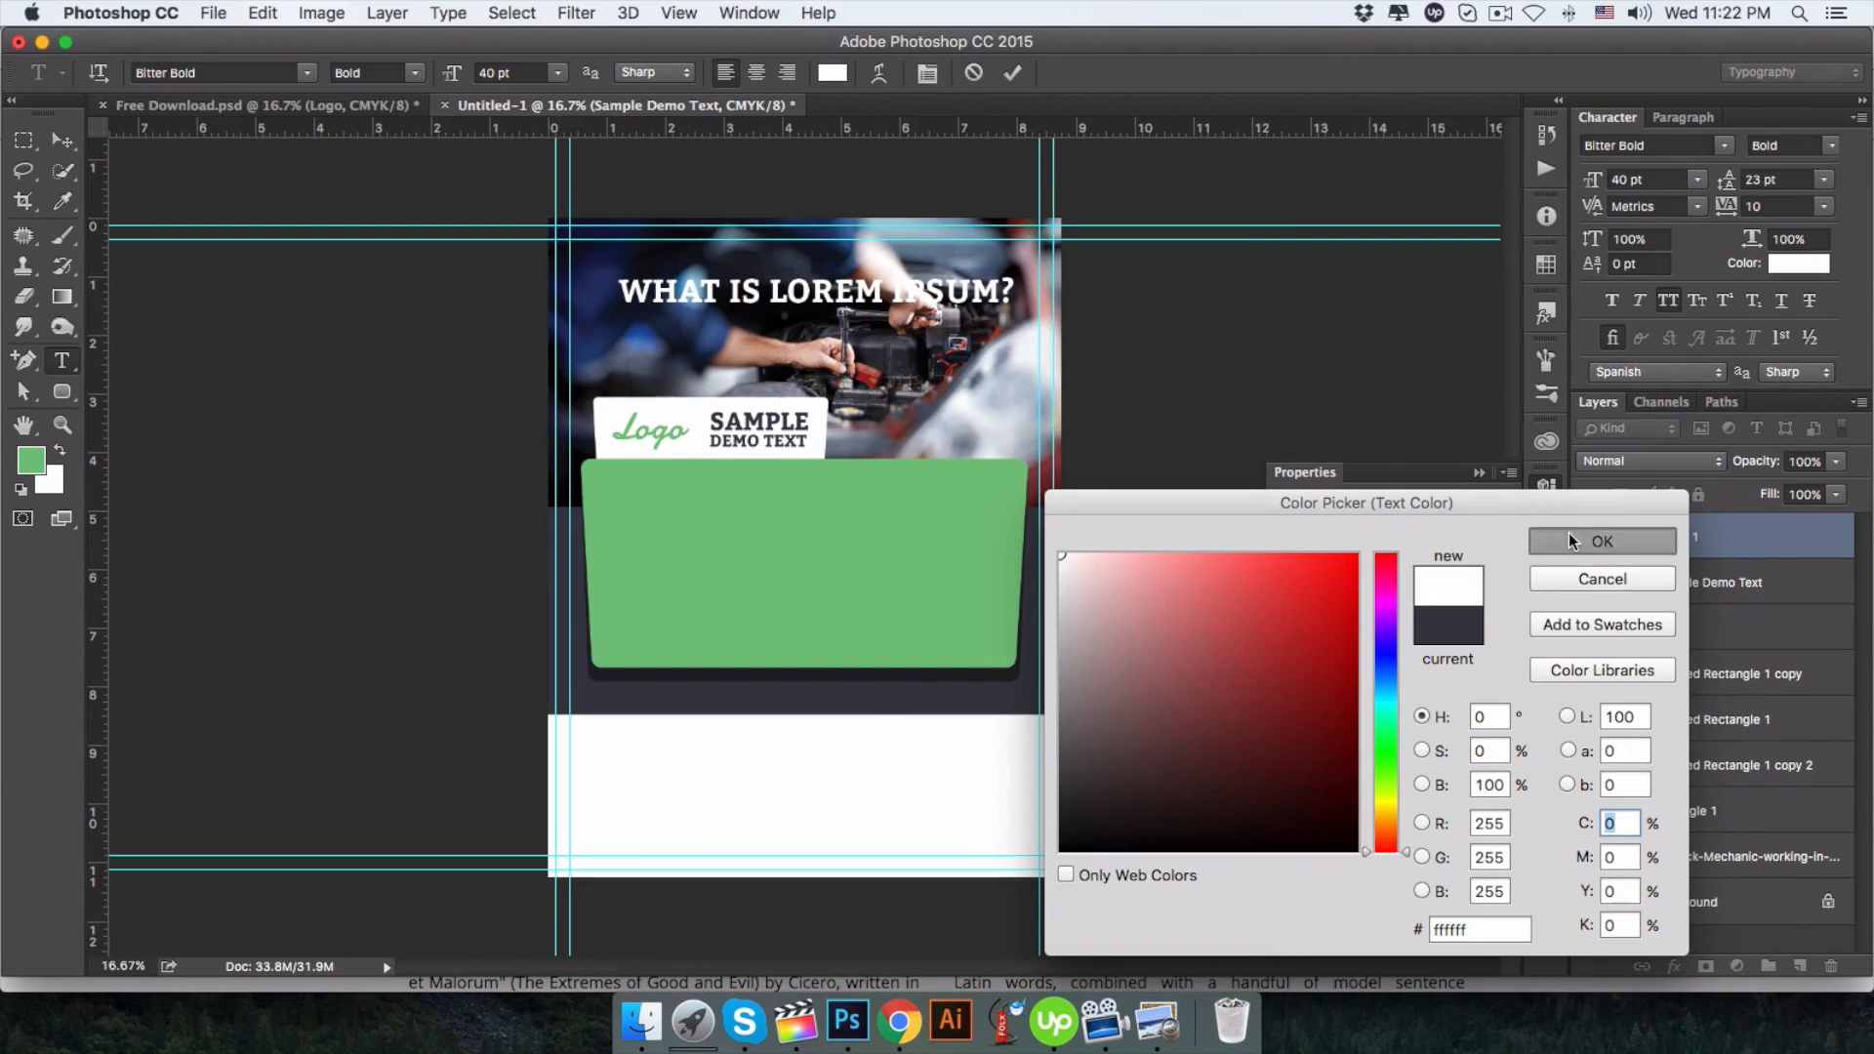
# Set the heading in Big John Regular to match Free Download.psd, and center it across the photo above the logo tab.
pyautogui.click(371, 110)
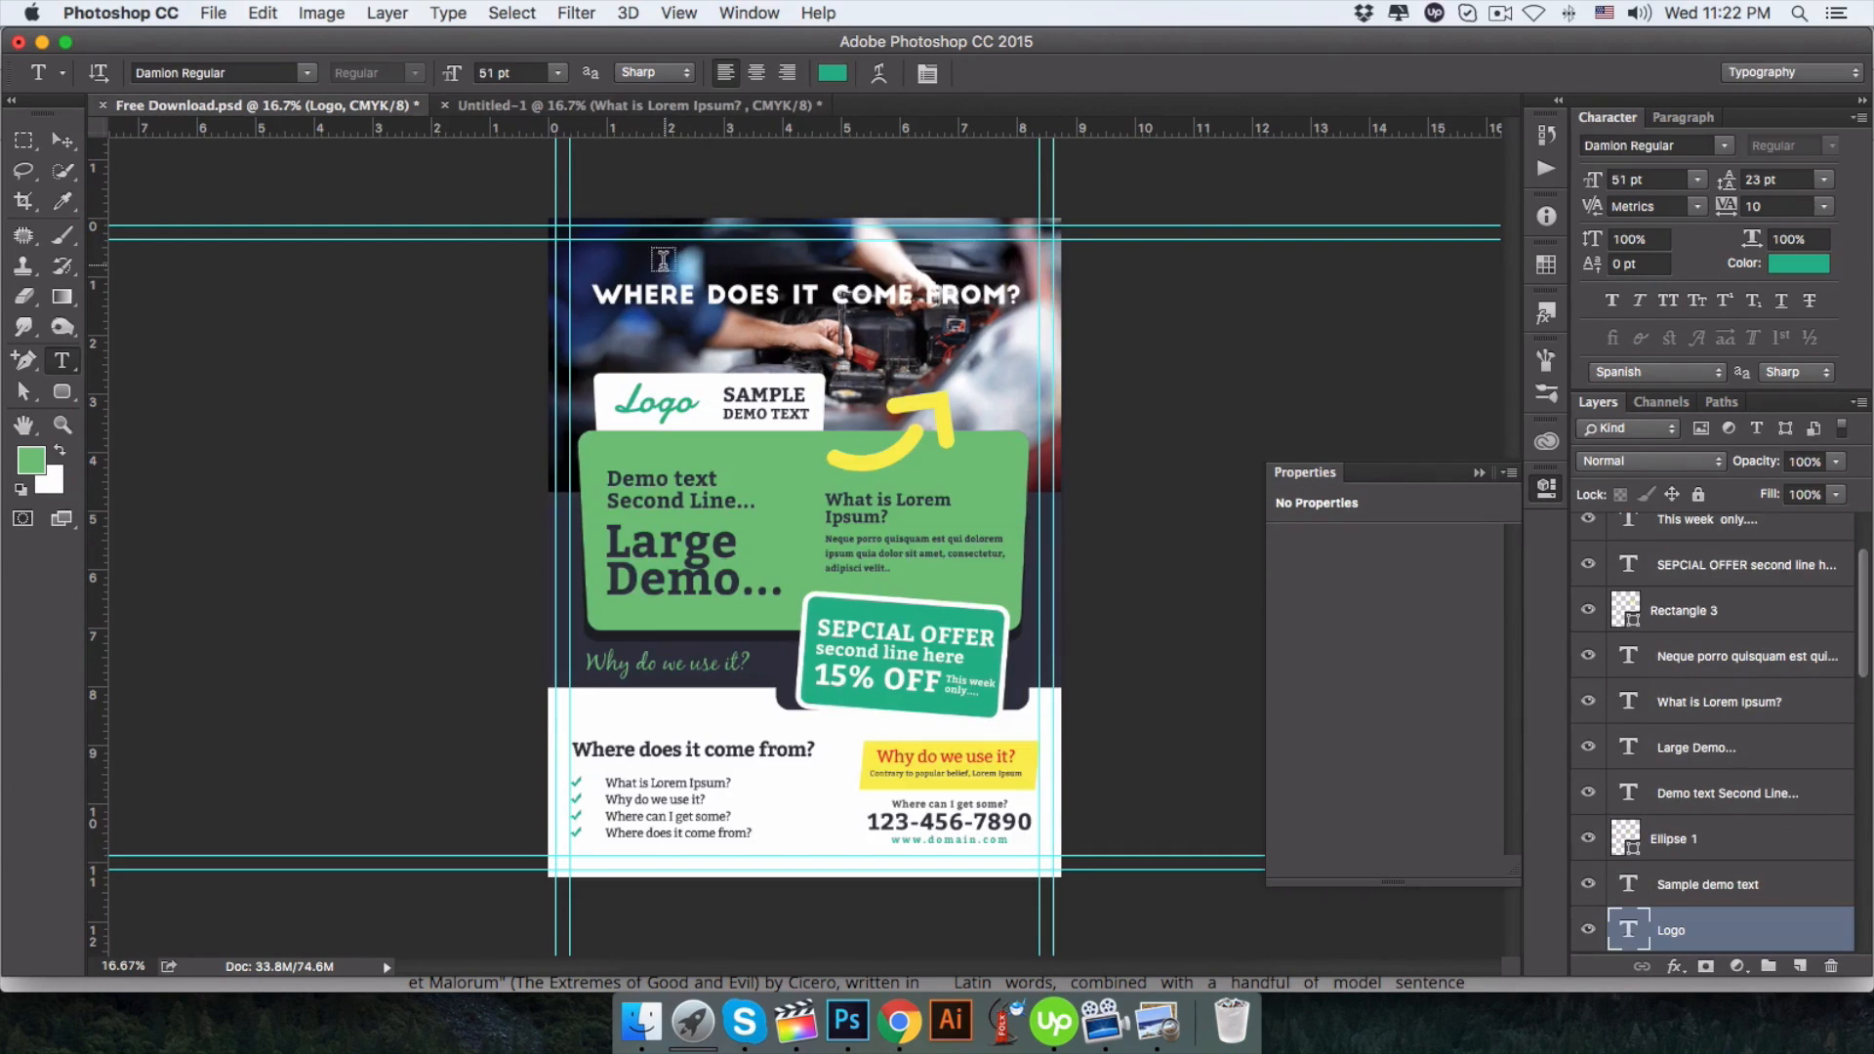
pyautogui.click(628, 107)
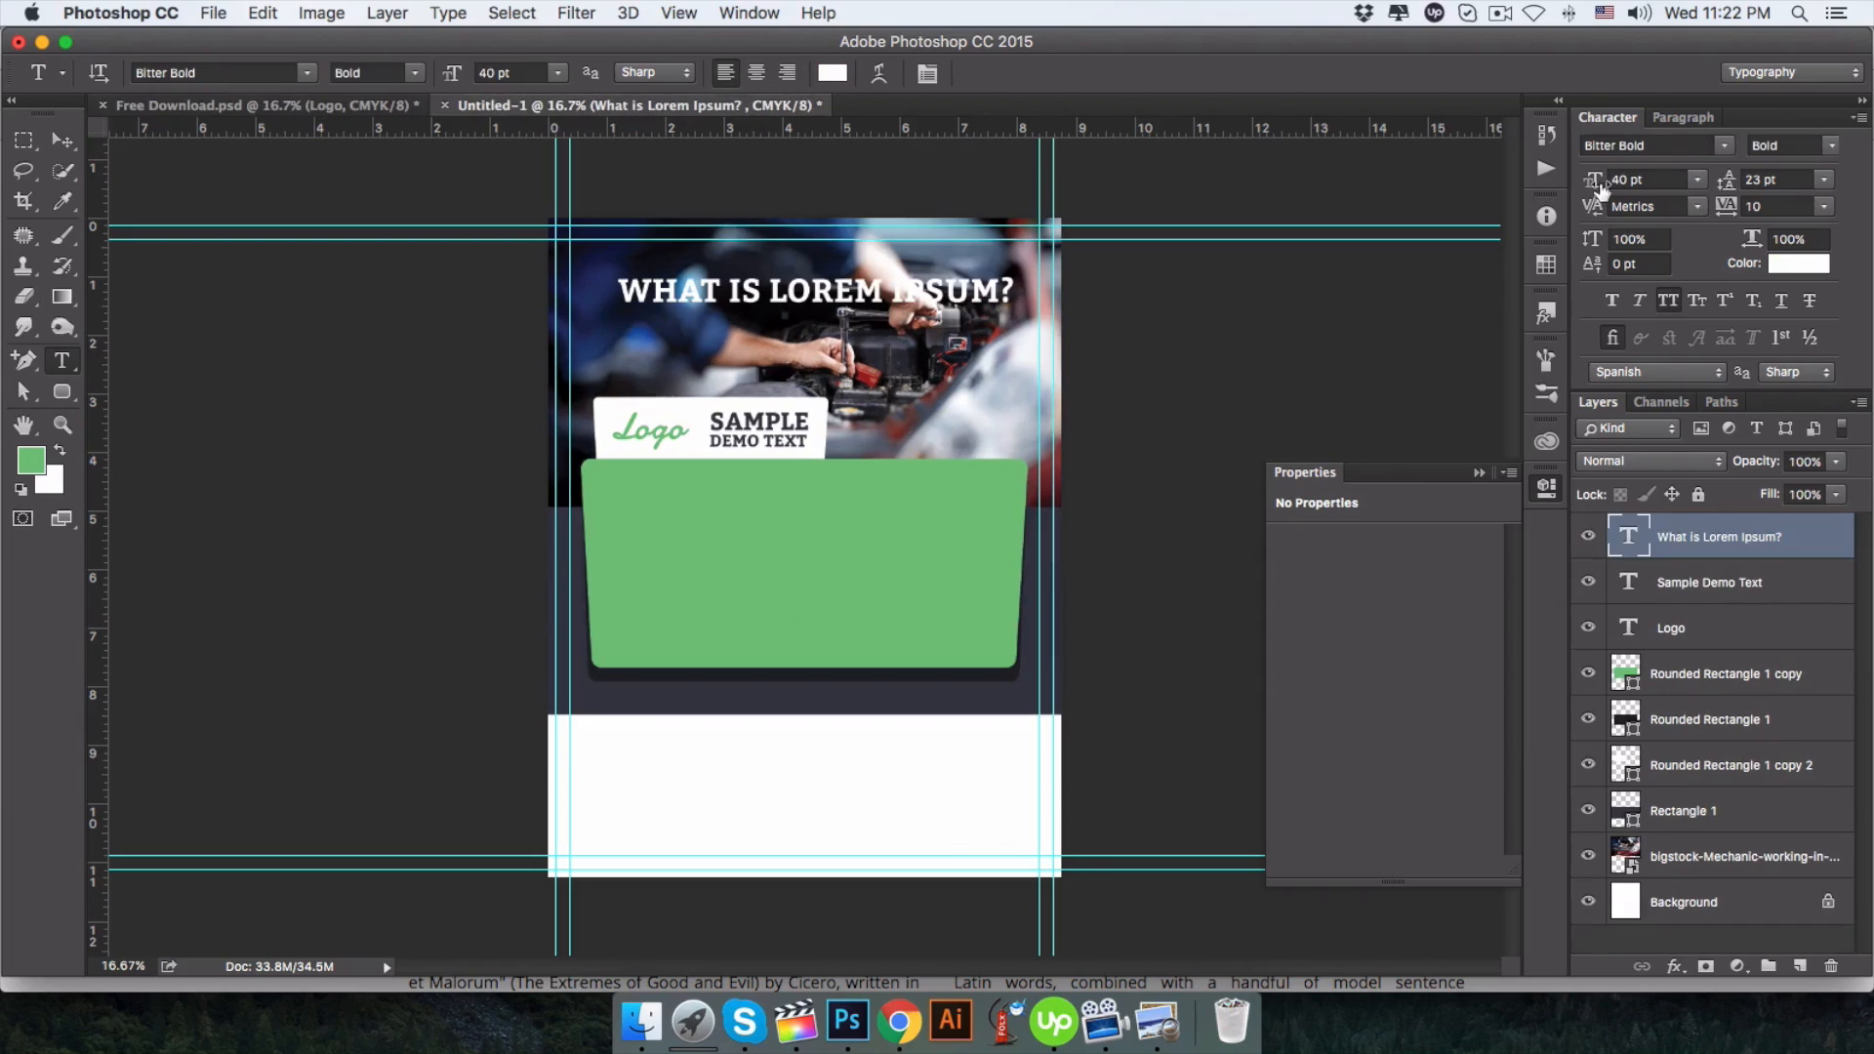
pyautogui.click(1633, 146)
pyautogui.write('big')
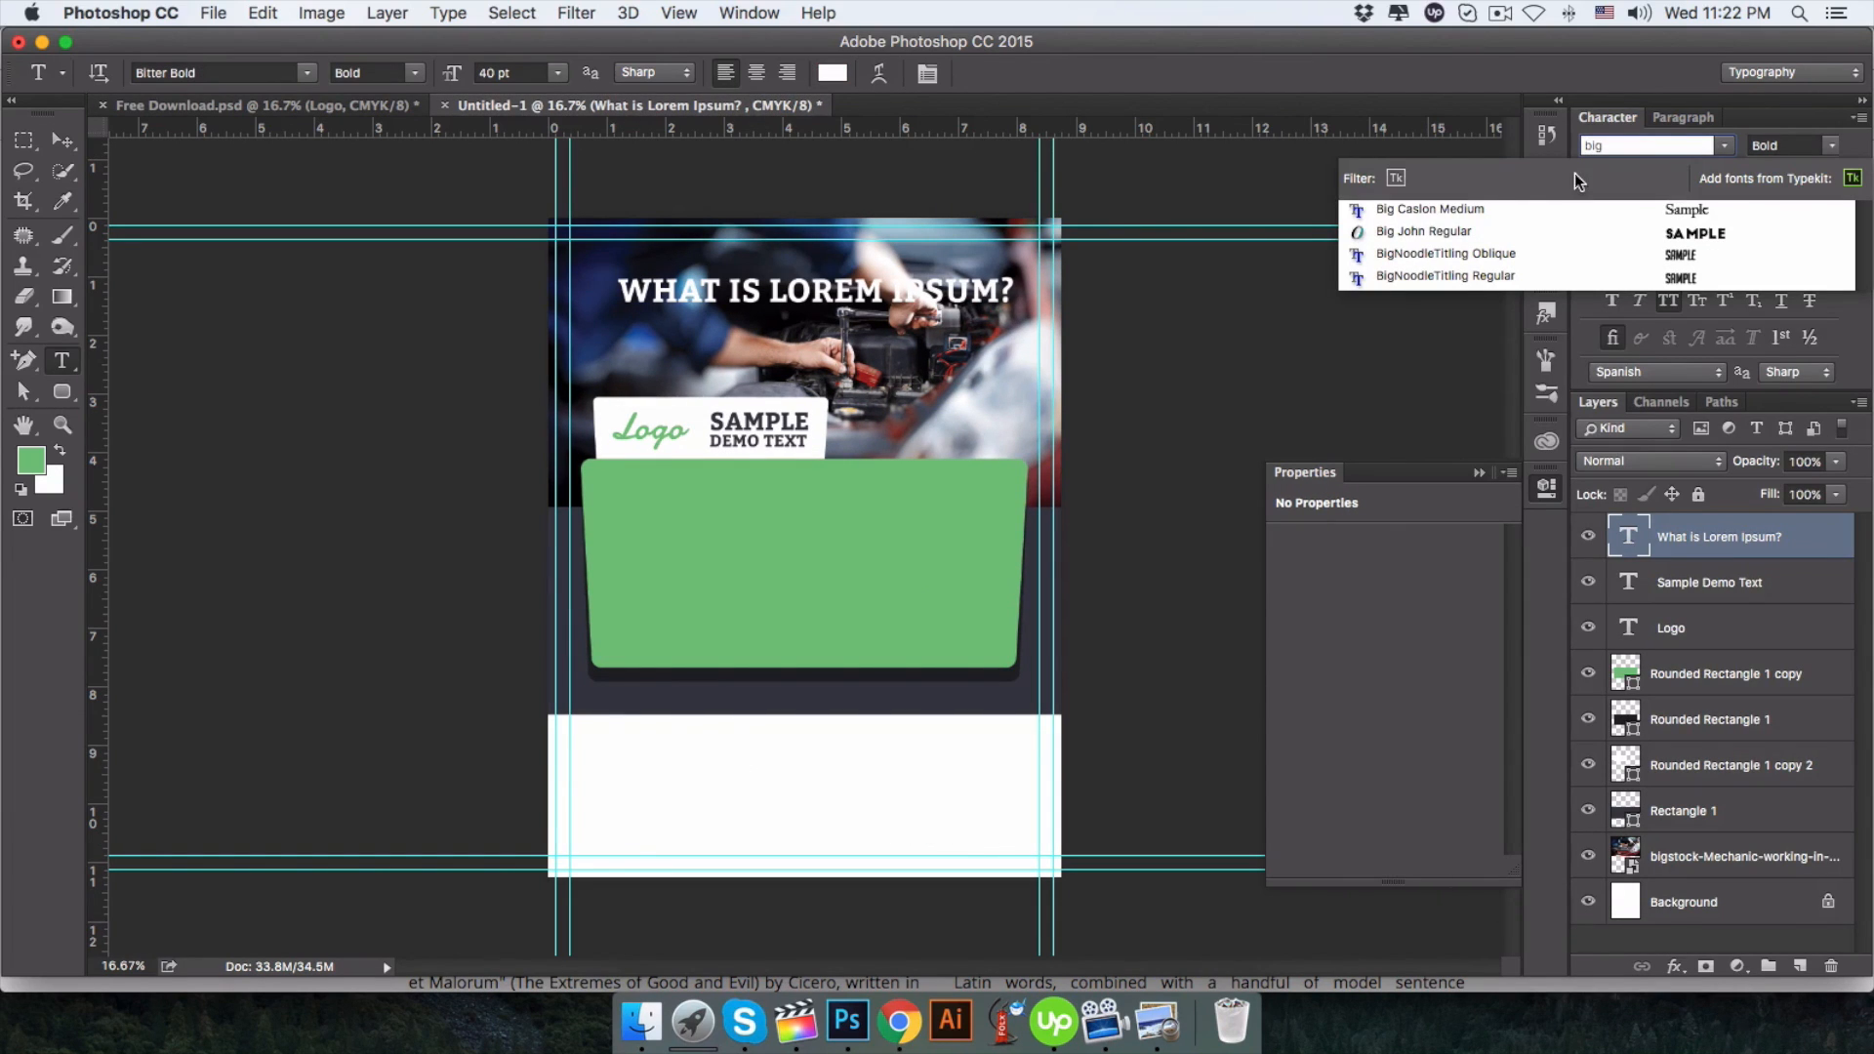
pyautogui.click(1519, 225)
pyautogui.click(61, 139)
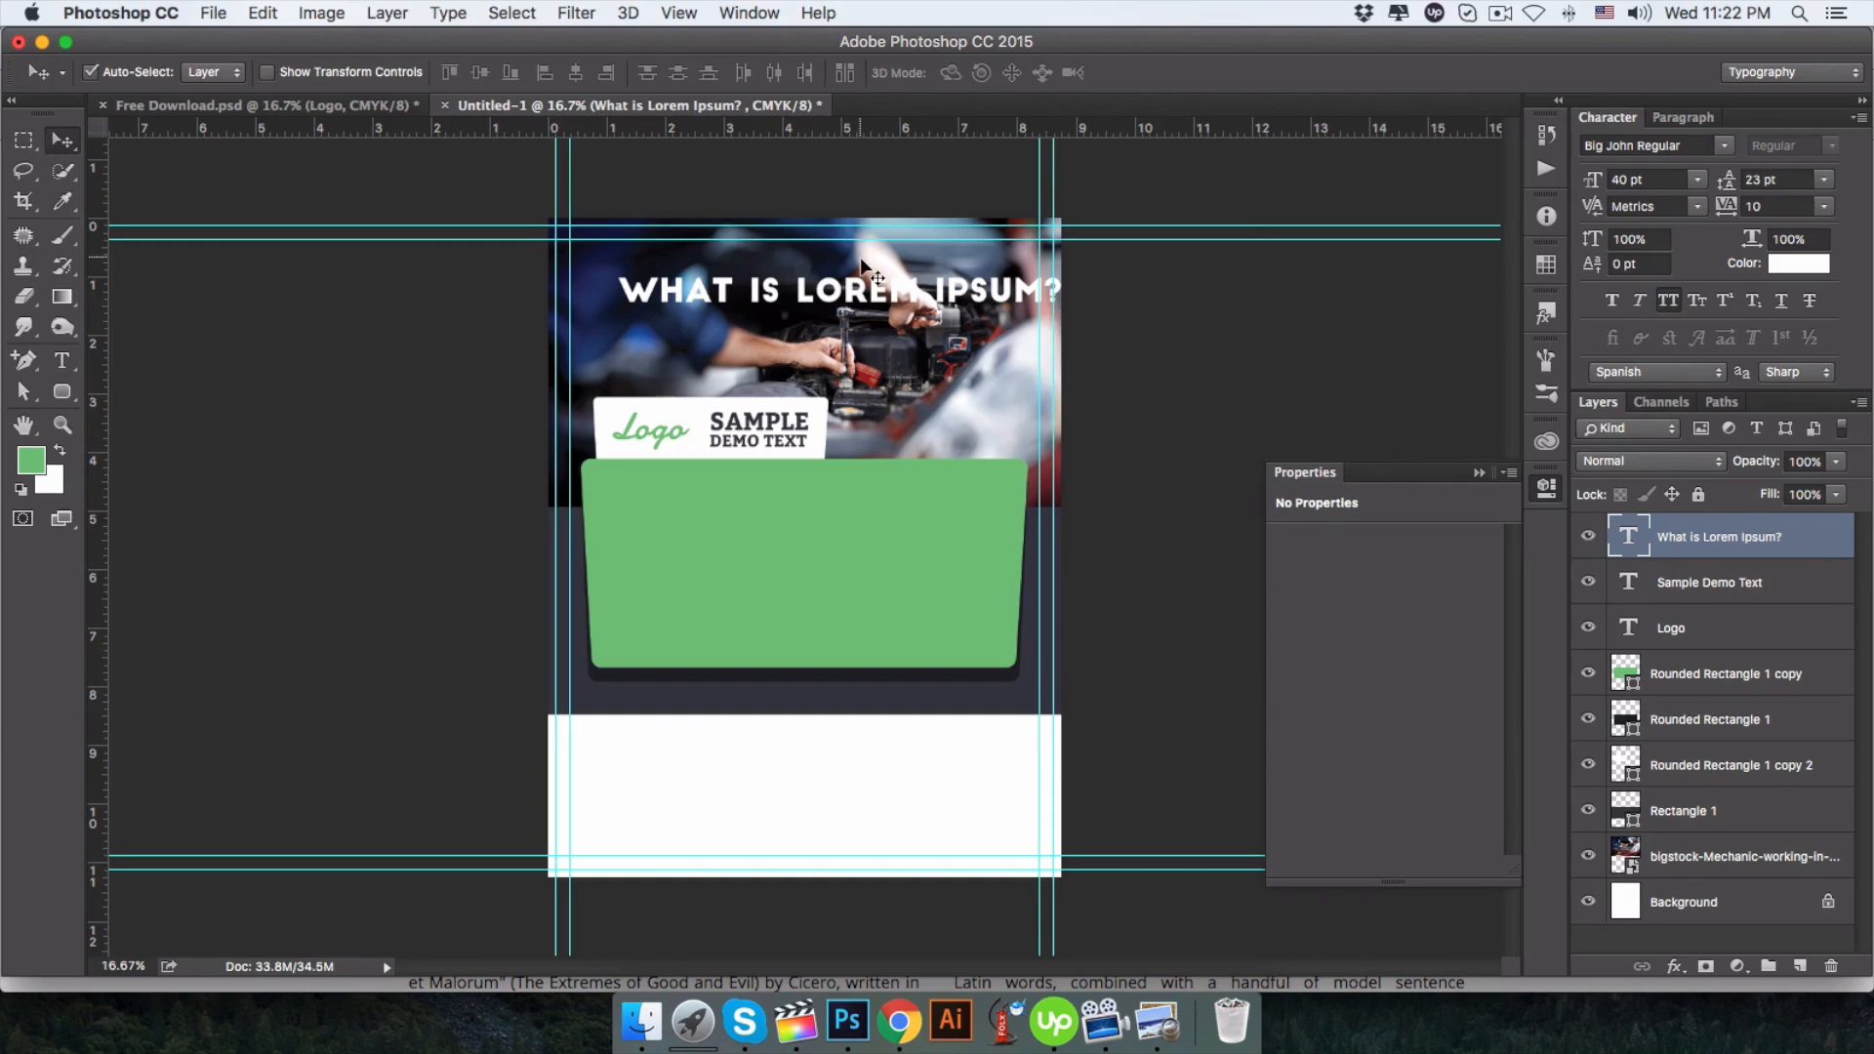
pyautogui.moveTo(846, 296)
pyautogui.mouseDown()
pyautogui.moveTo(812, 306)
pyautogui.moveTo(826, 291)
pyautogui.mouseUp()
pyautogui.click(322, 114)
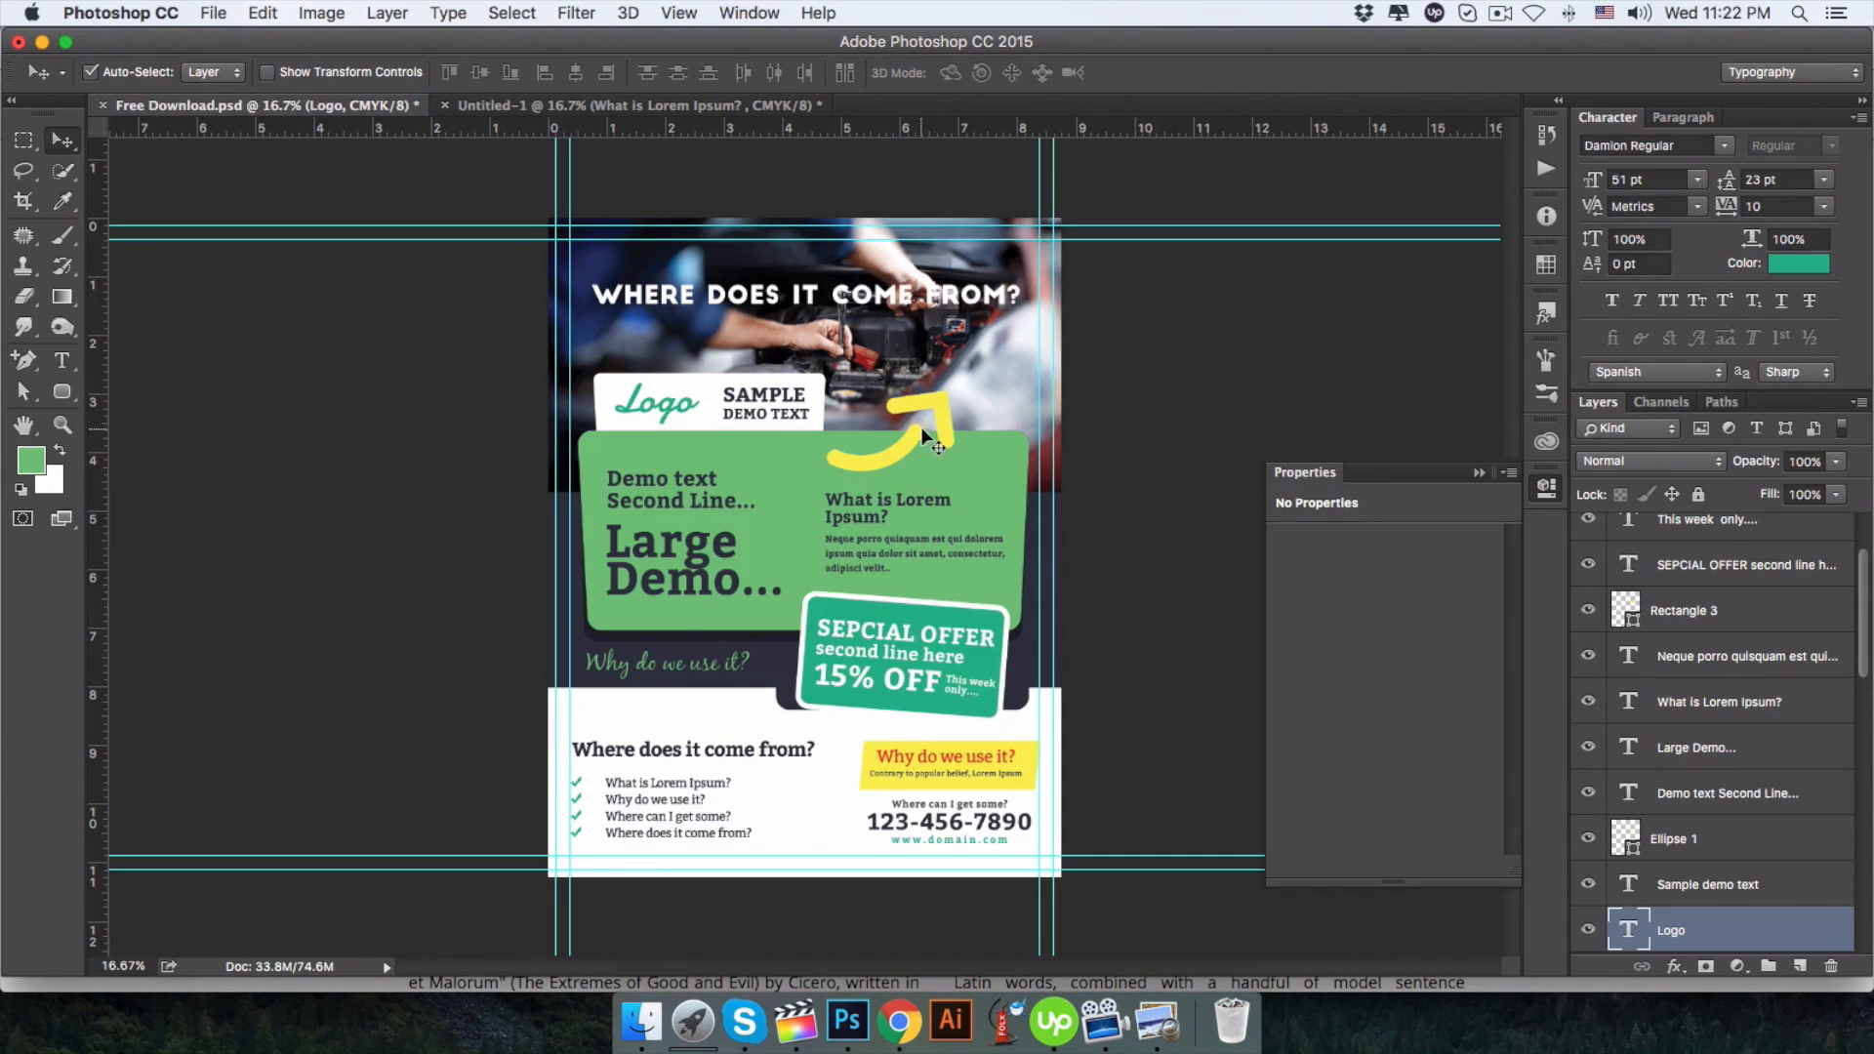
pyautogui.click(640, 105)
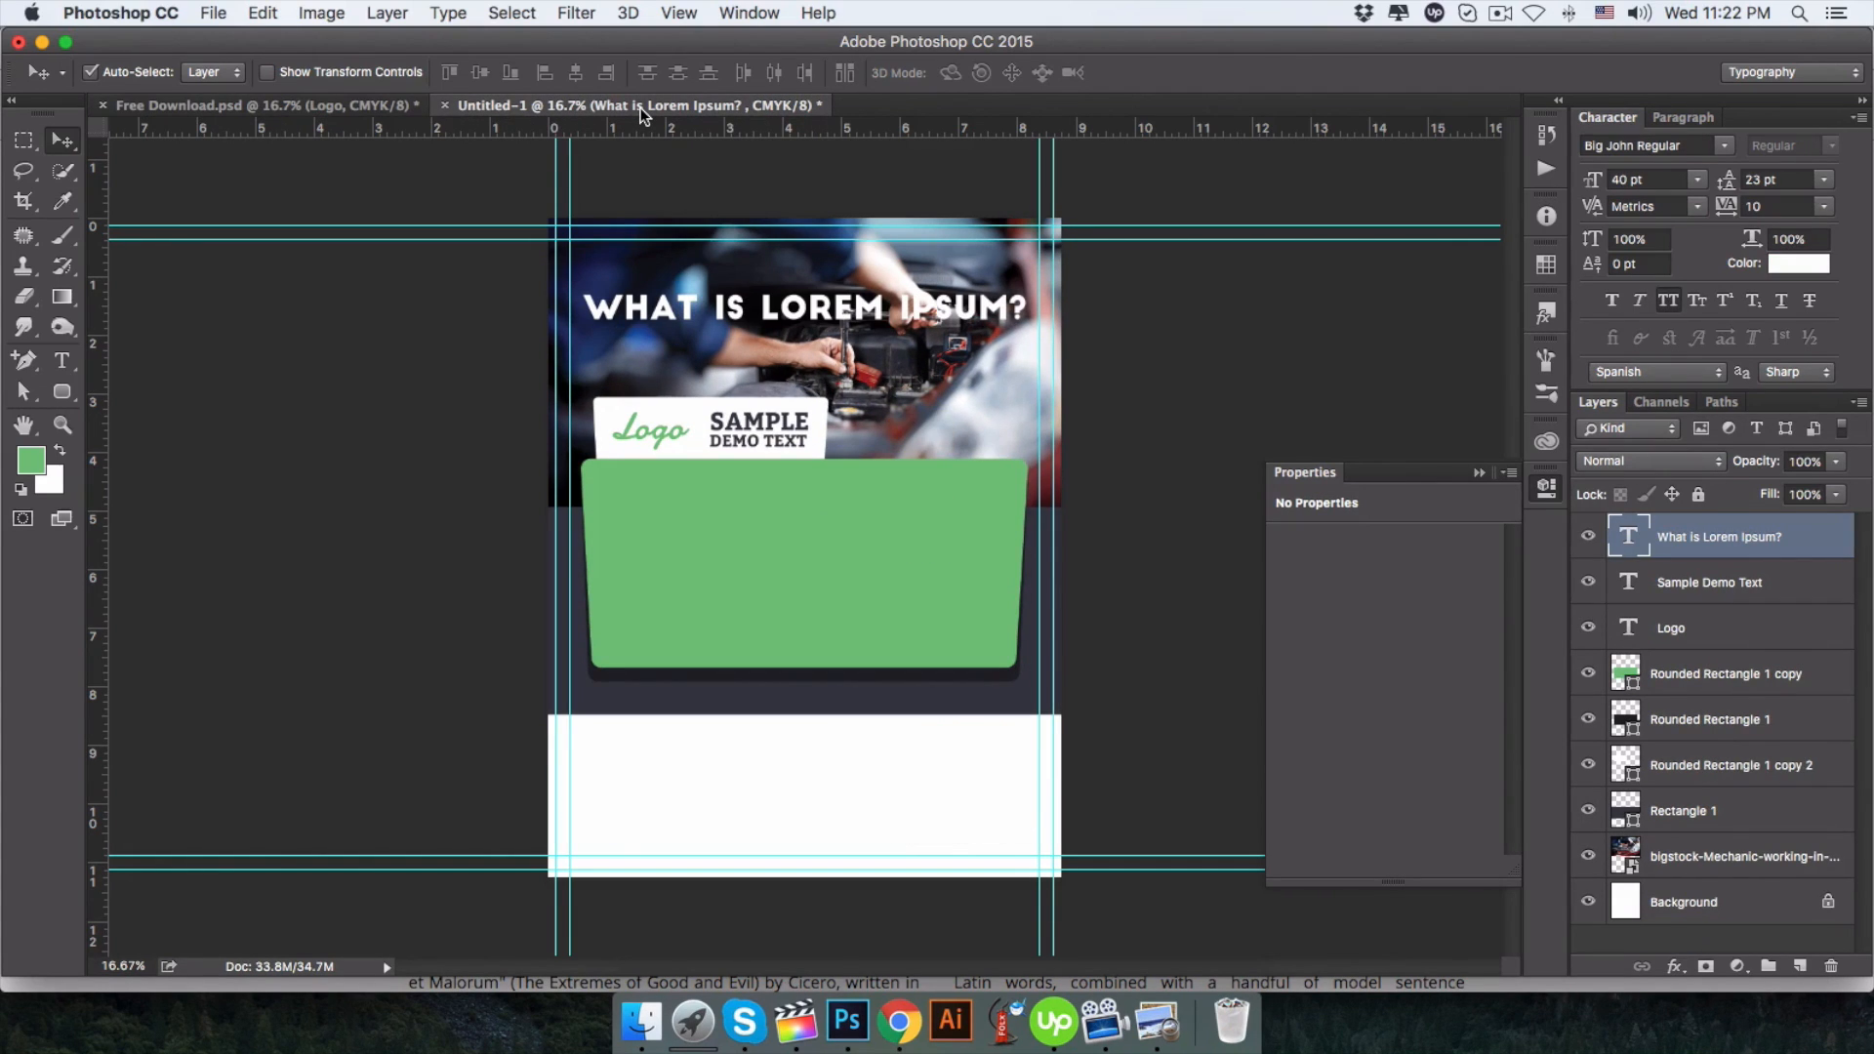
pyautogui.click(67, 393)
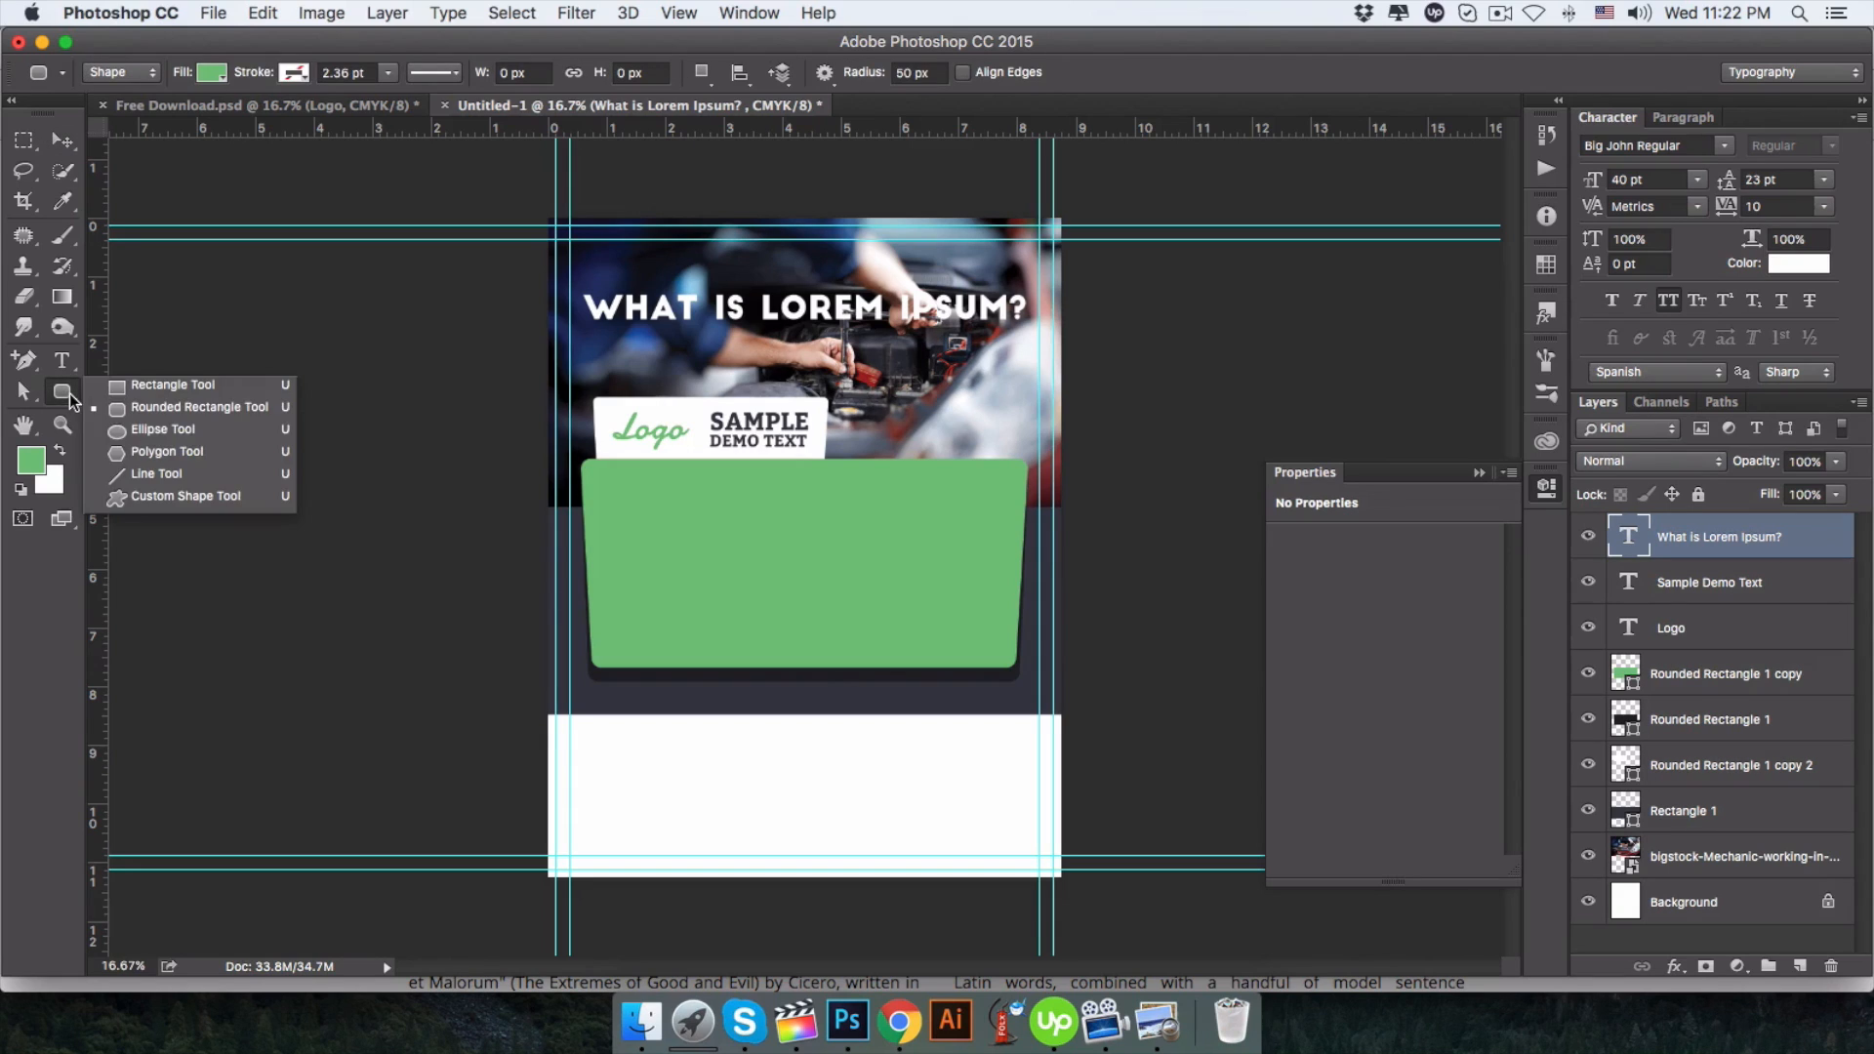
pyautogui.click(113, 436)
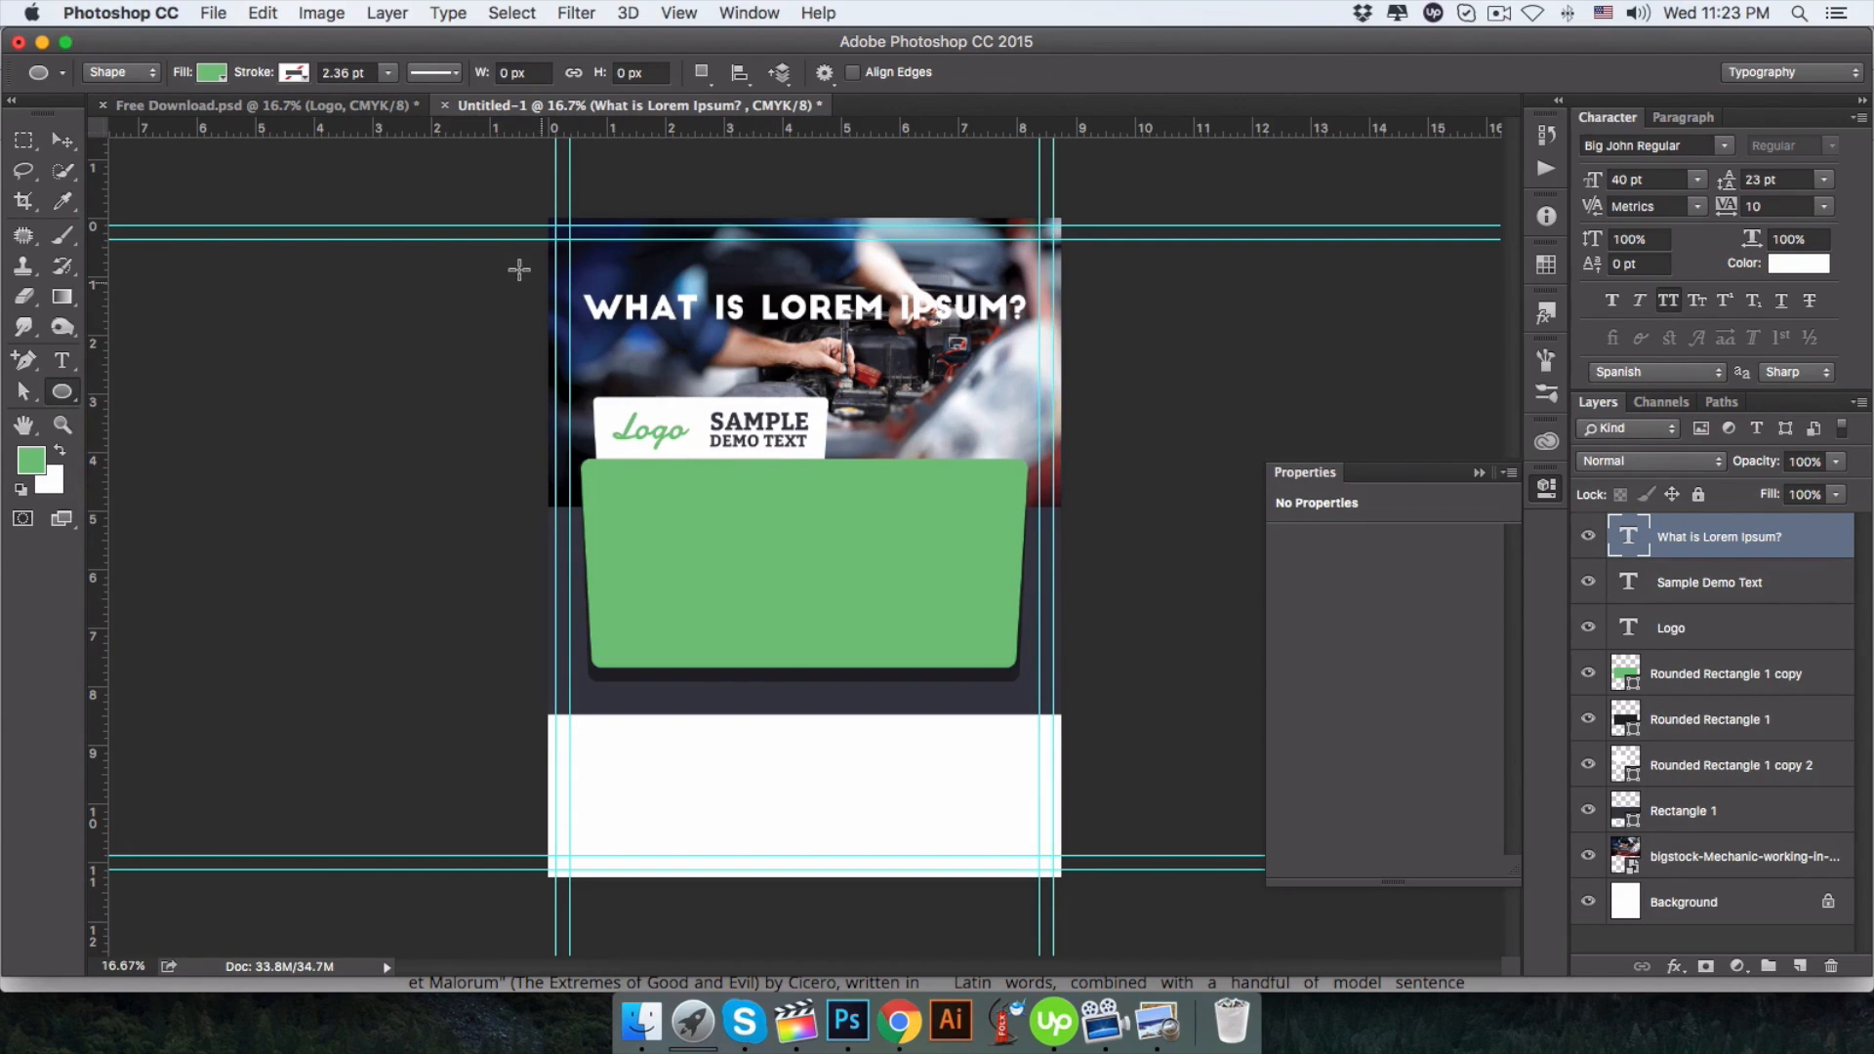
pyautogui.moveTo(861, 437); pyautogui.dragTo(971, 541)
pyautogui.press('Escape')
# Draw a circle 805 px in diameter with the Ellipse Tool, just beyond the logo tab's right edge and overlapping the green panel.
pyautogui.click(67, 398)
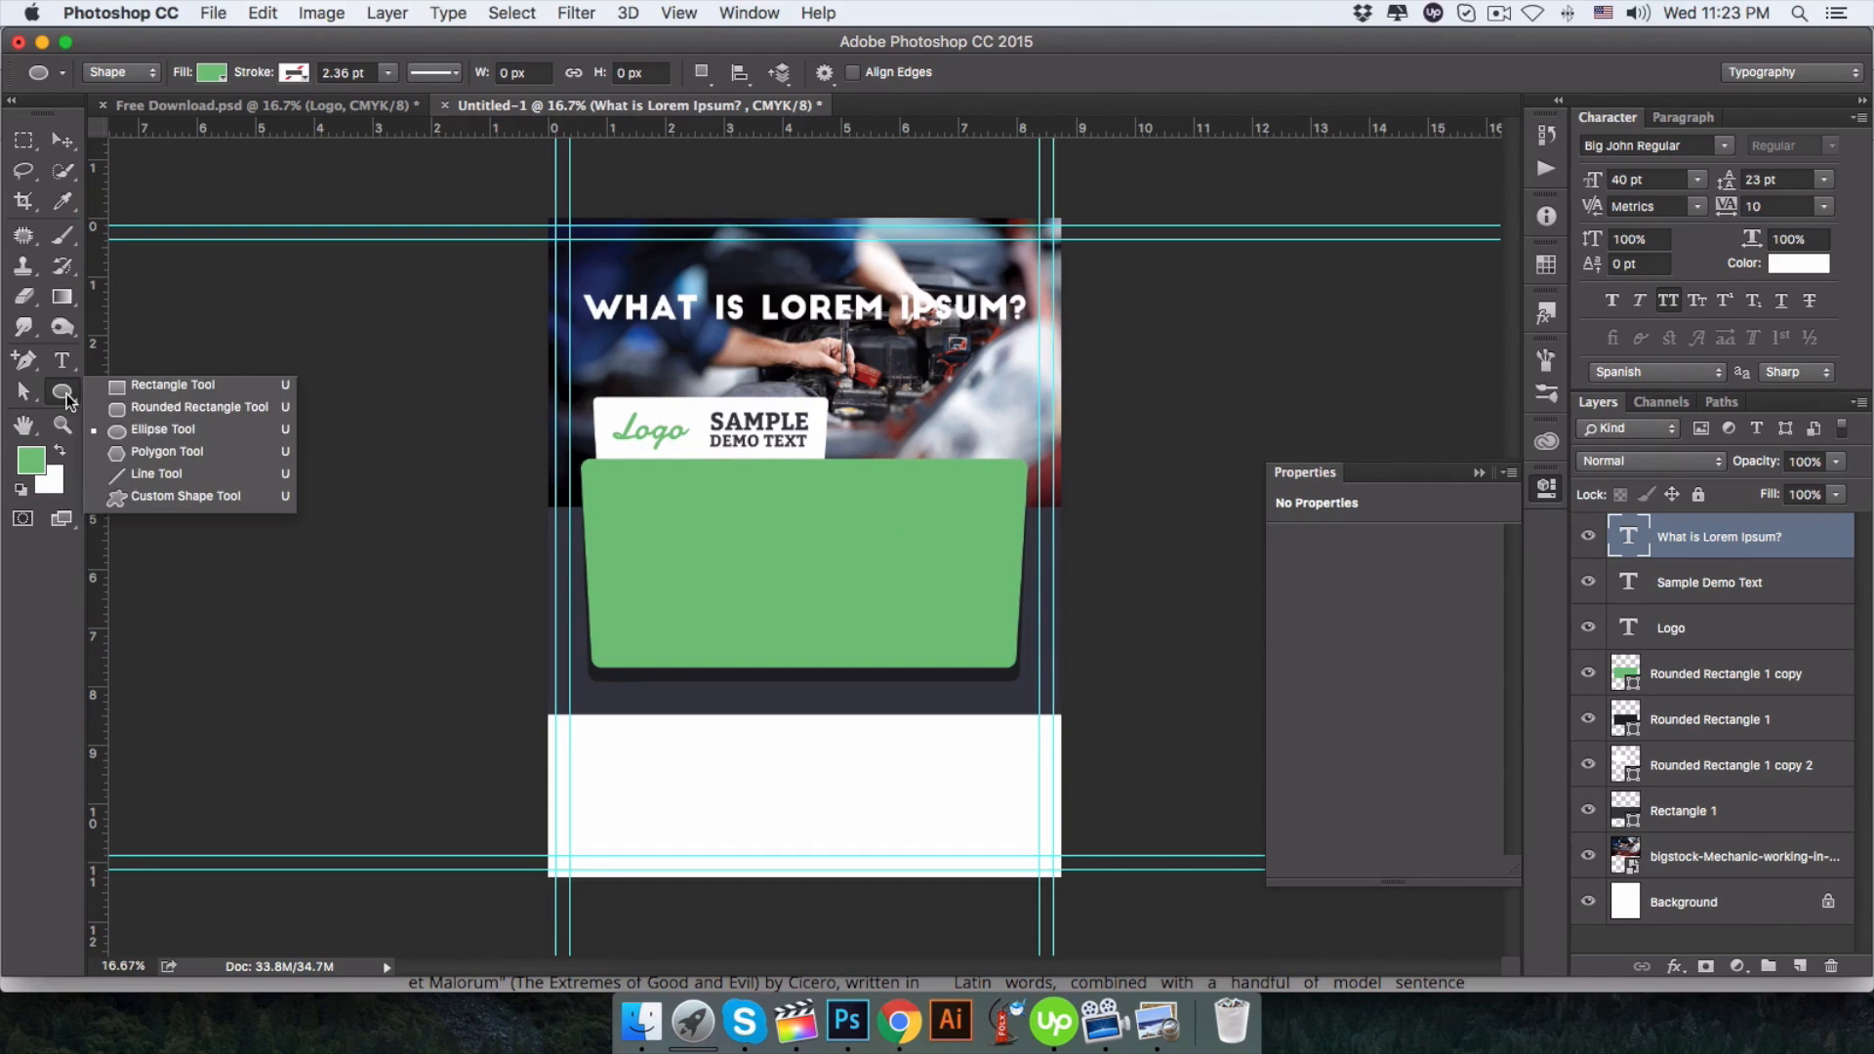
pyautogui.click(158, 431)
pyautogui.moveTo(862, 419); pyautogui.dragTo(986, 517)
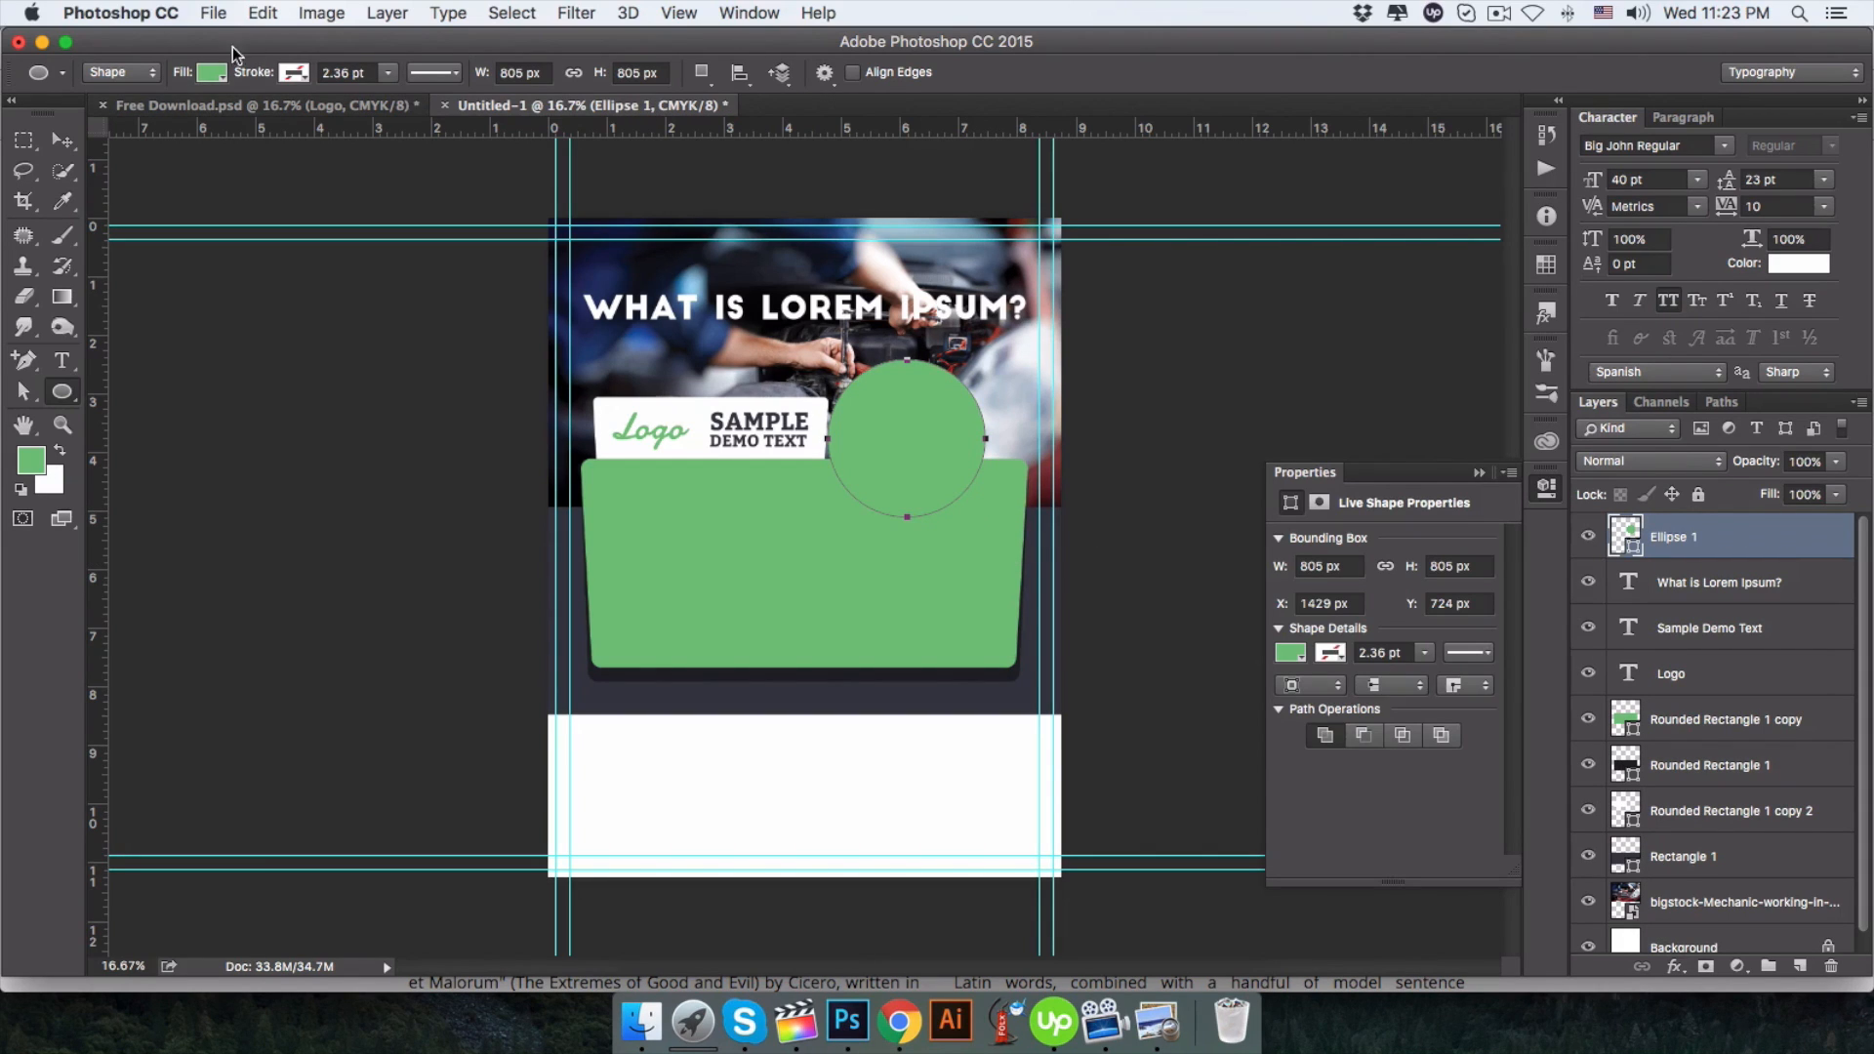
# Remove the circle's fill and give it a yellow stroke about 19.56 pt wide.
pyautogui.click(213, 74)
pyautogui.click(111, 122)
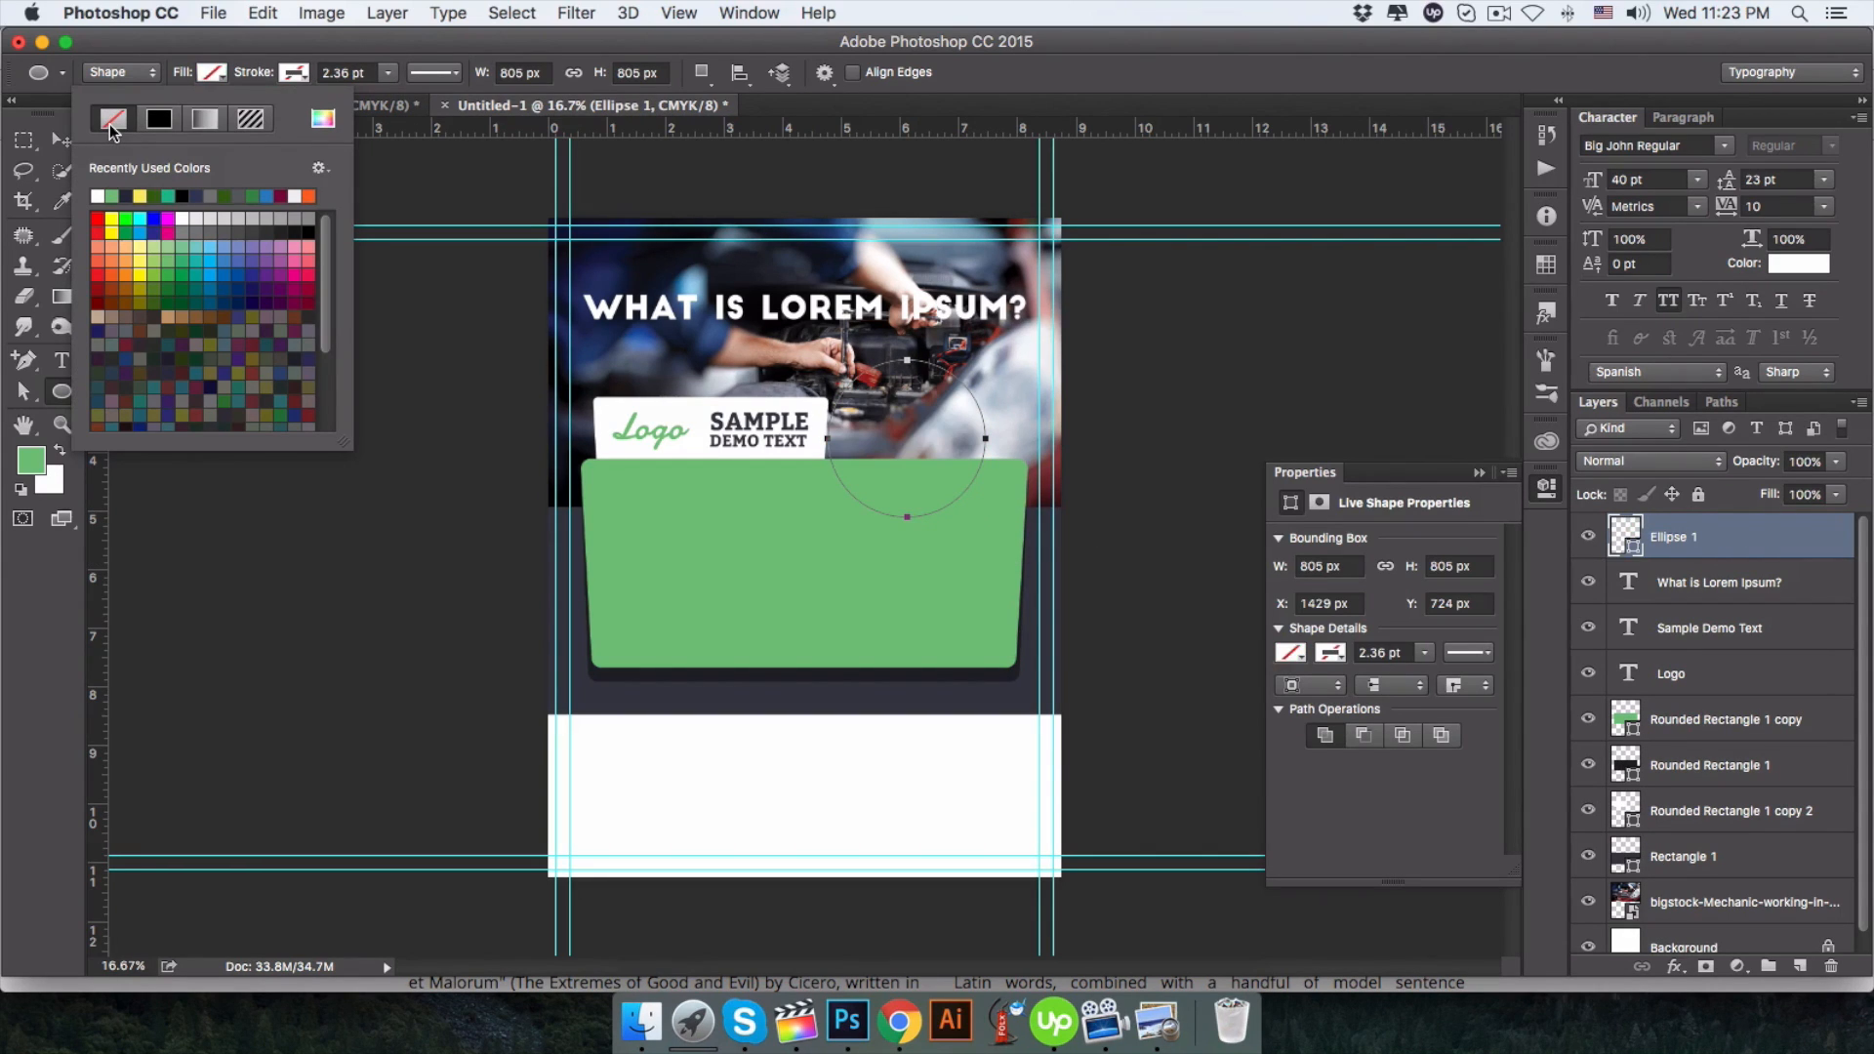
pyautogui.click(293, 74)
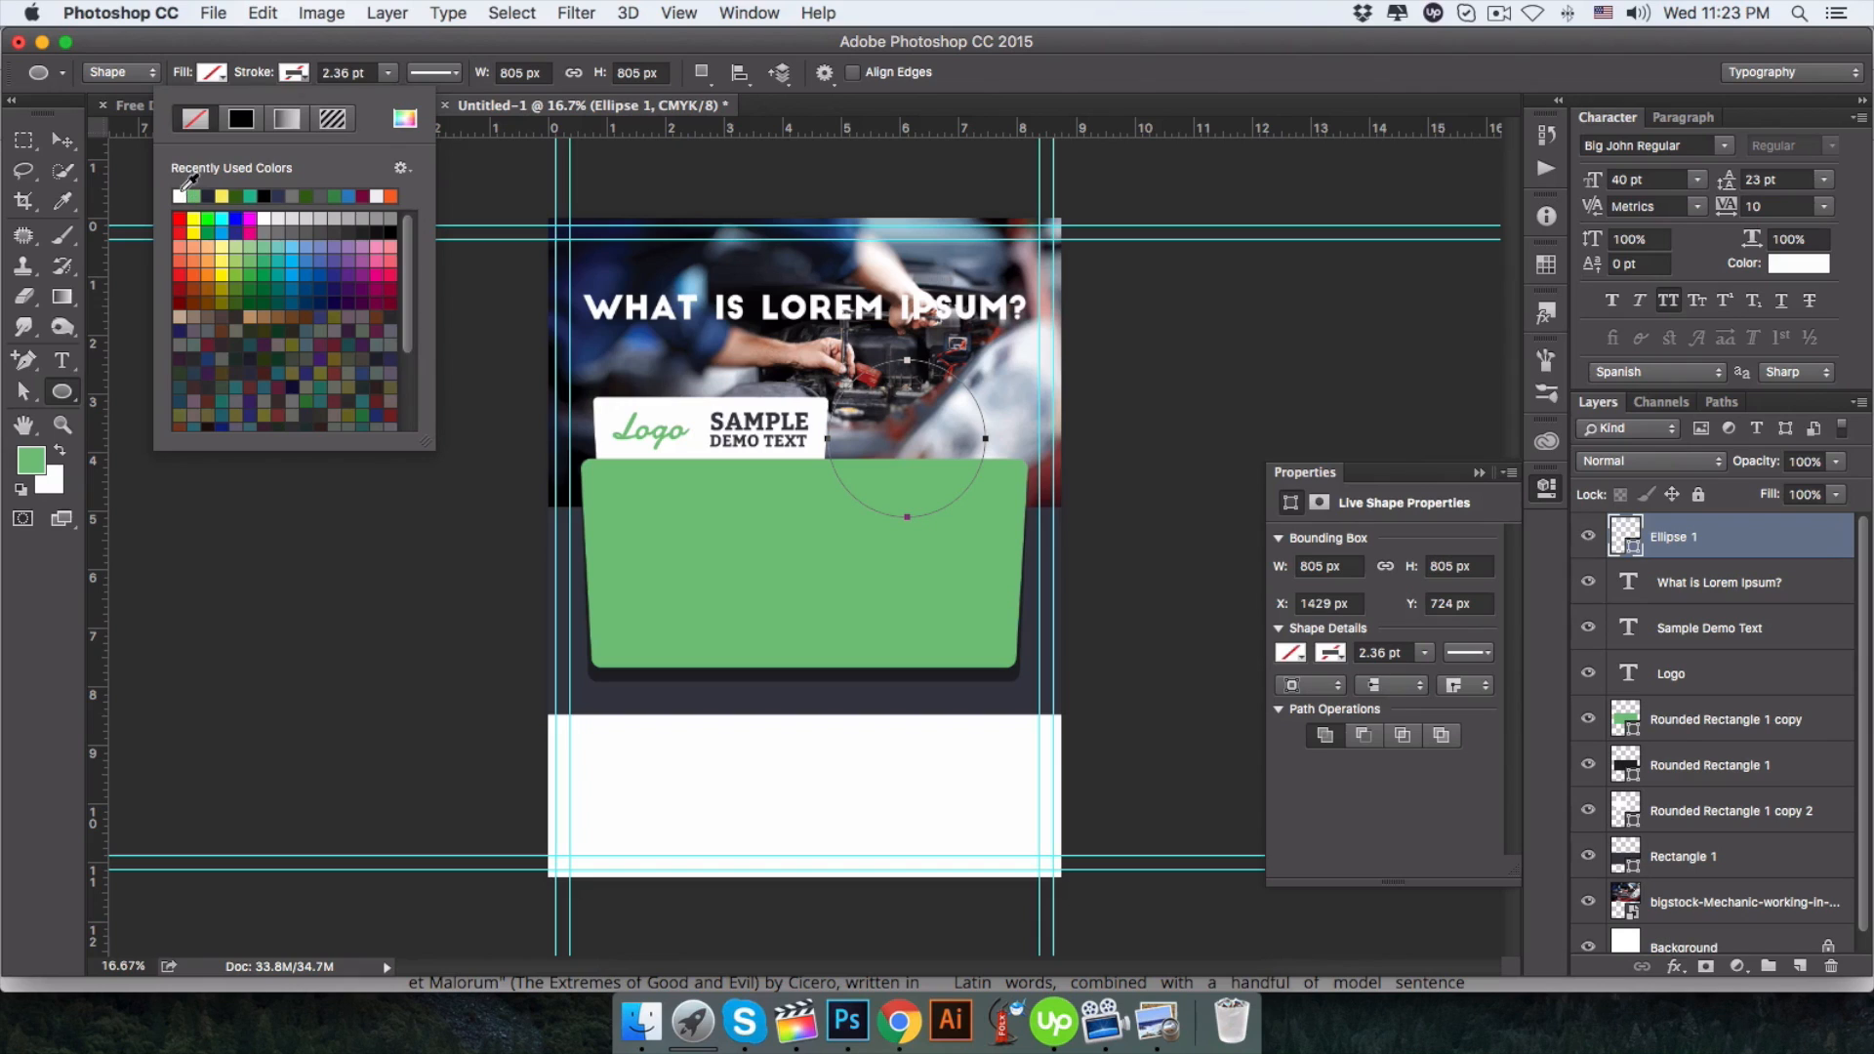
pyautogui.click(222, 198)
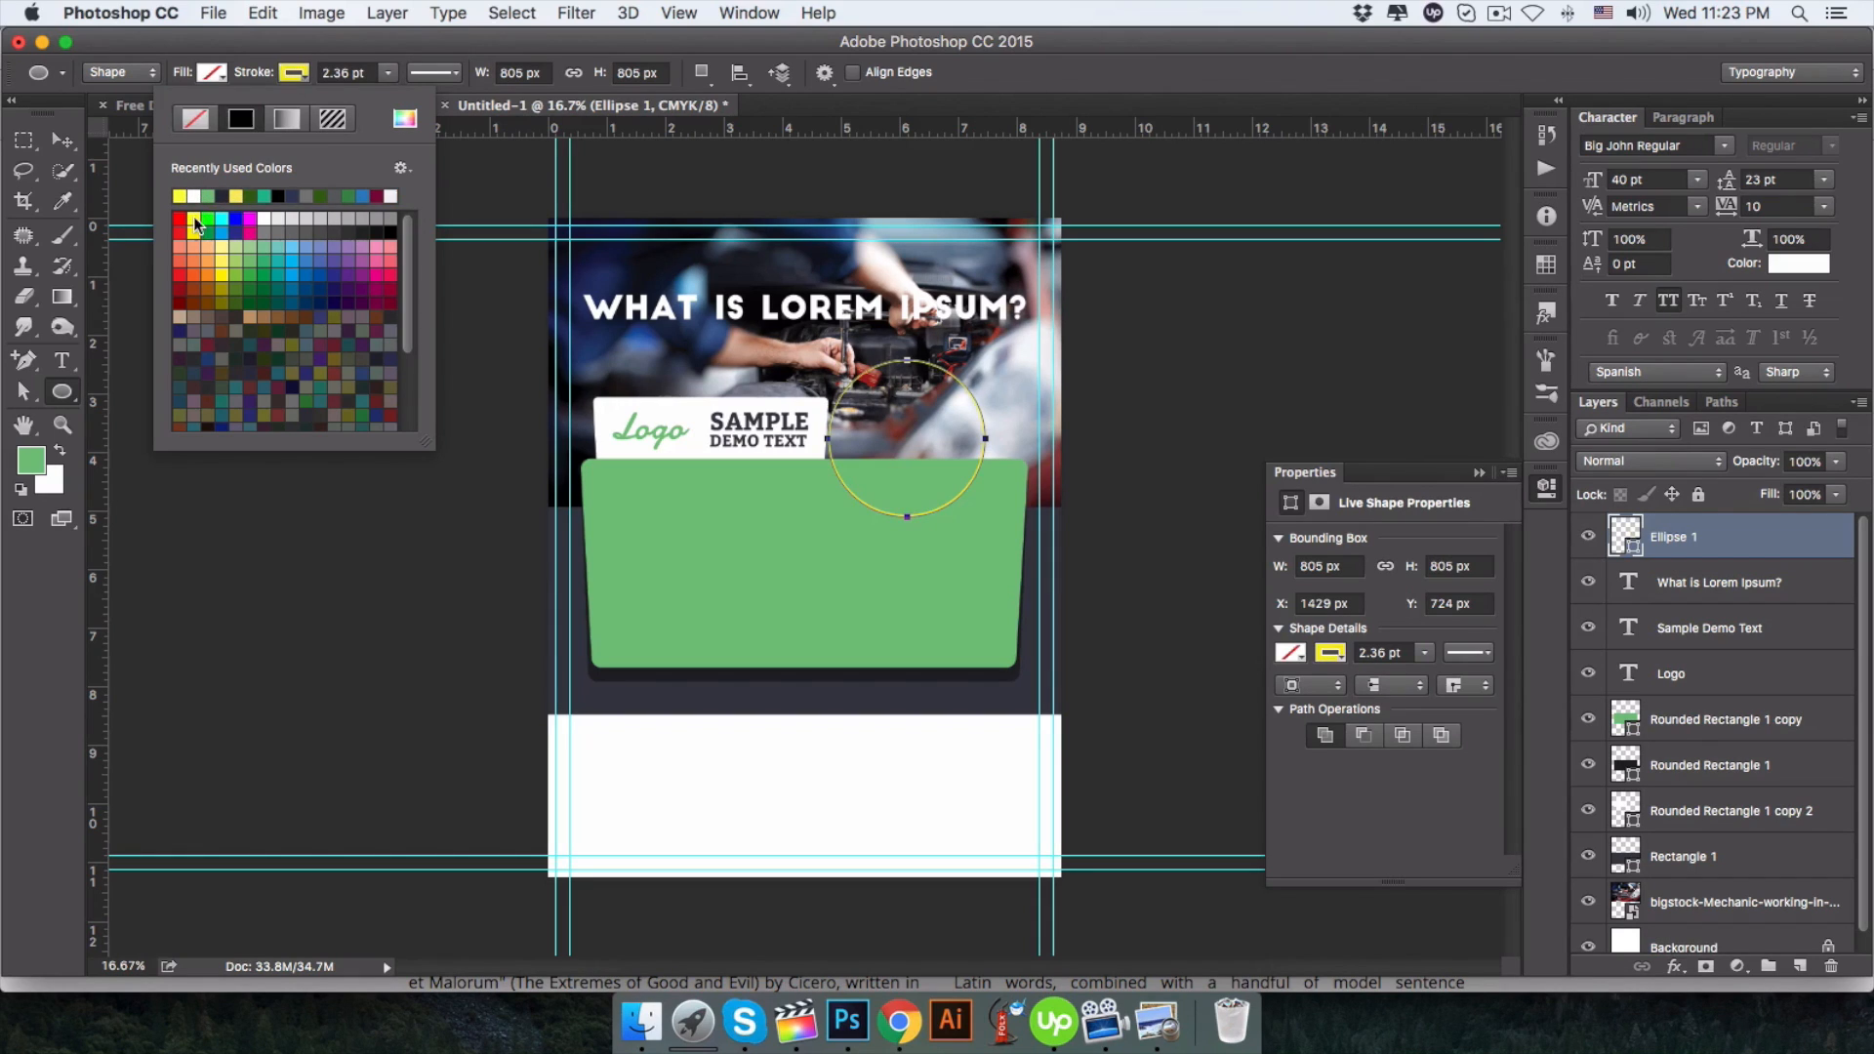
pyautogui.click(385, 73)
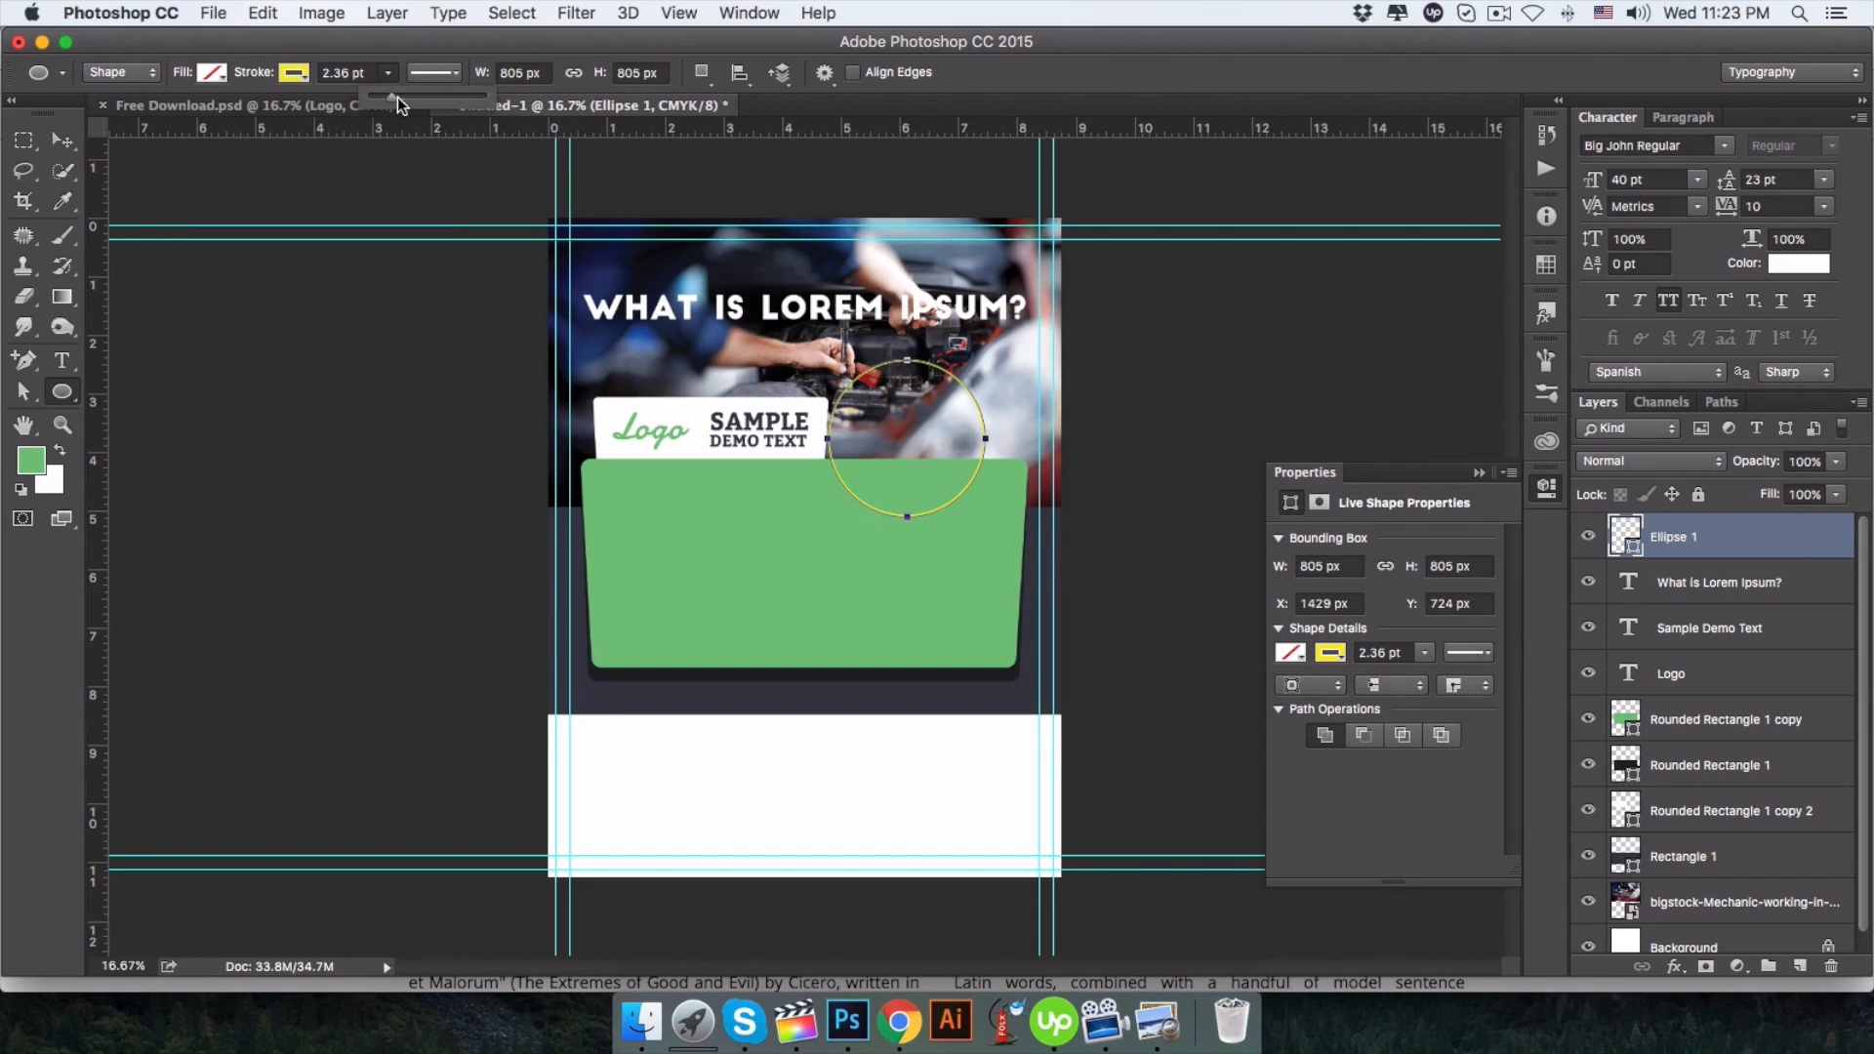
pyautogui.moveTo(417, 97); pyautogui.dragTo(425, 98)
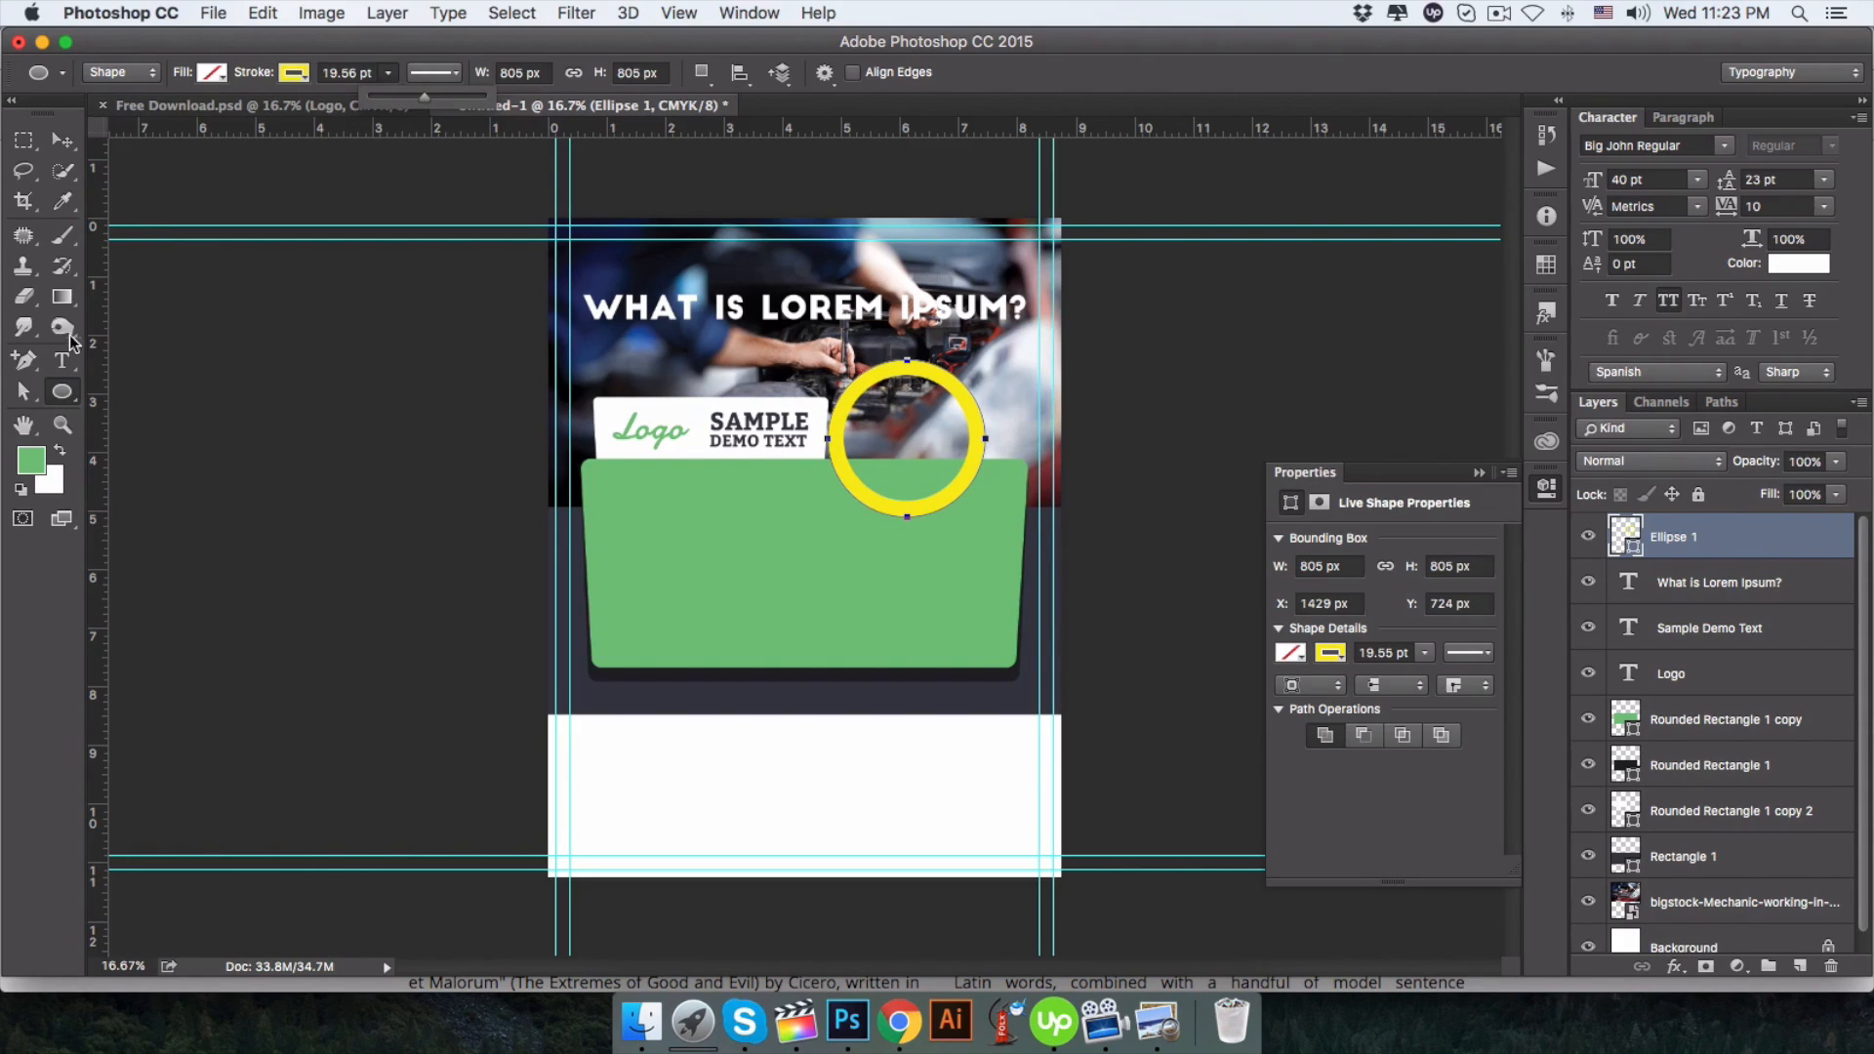
# Add anchor points on the lower-left and lower-right of the yellow ring, and delete its topmost point to open the upper half.
pyautogui.click(29, 363)
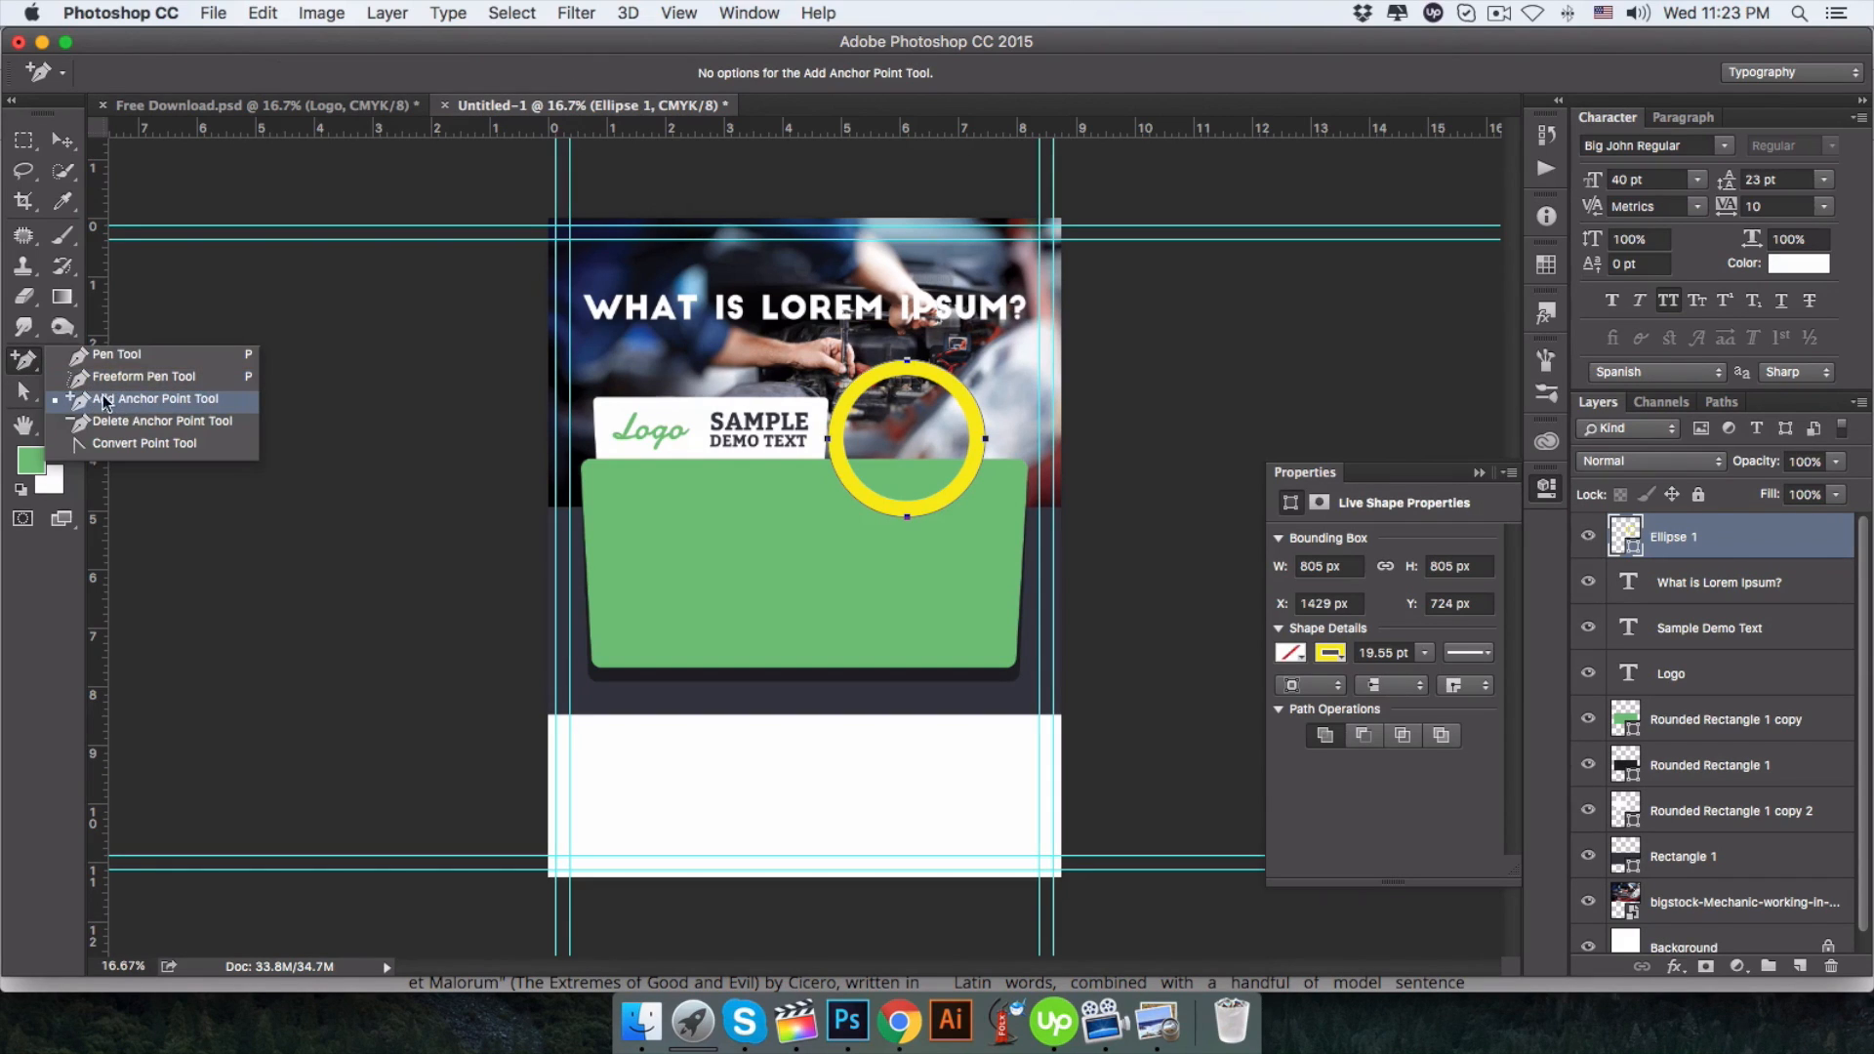
pyautogui.click(154, 400)
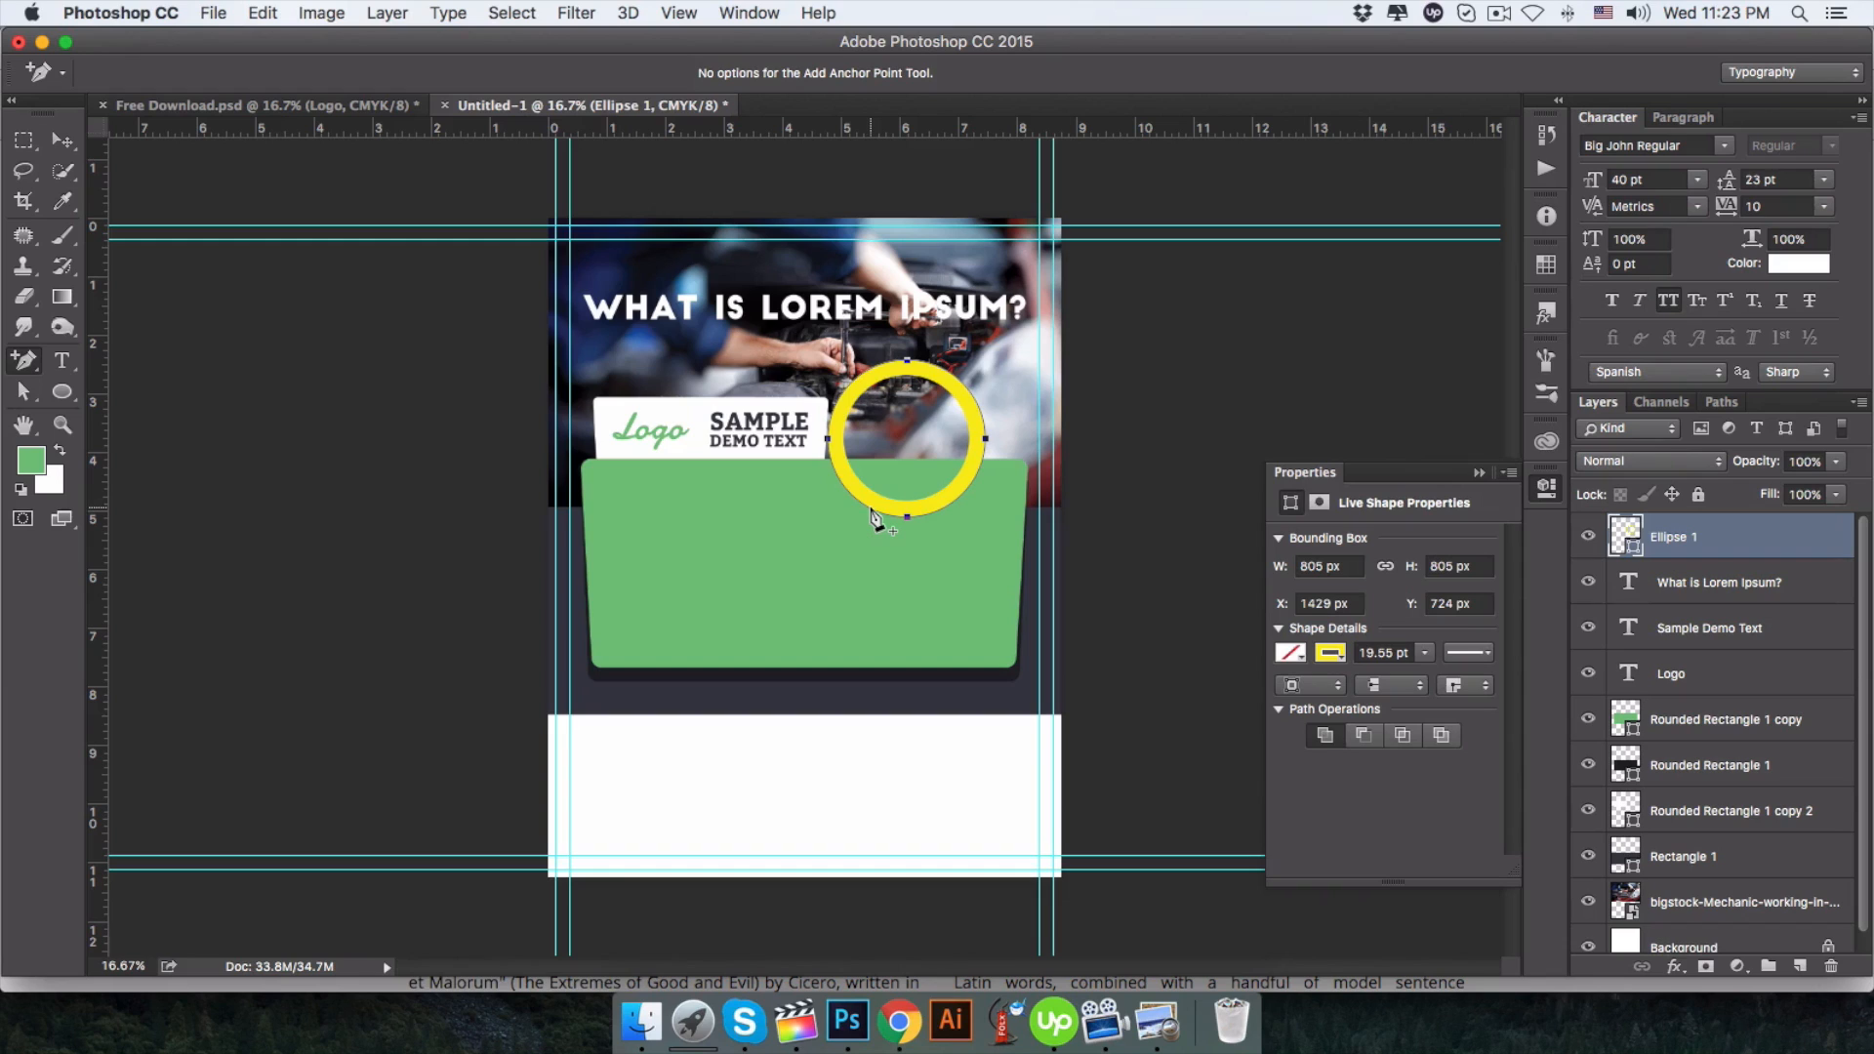
pyautogui.click(874, 512)
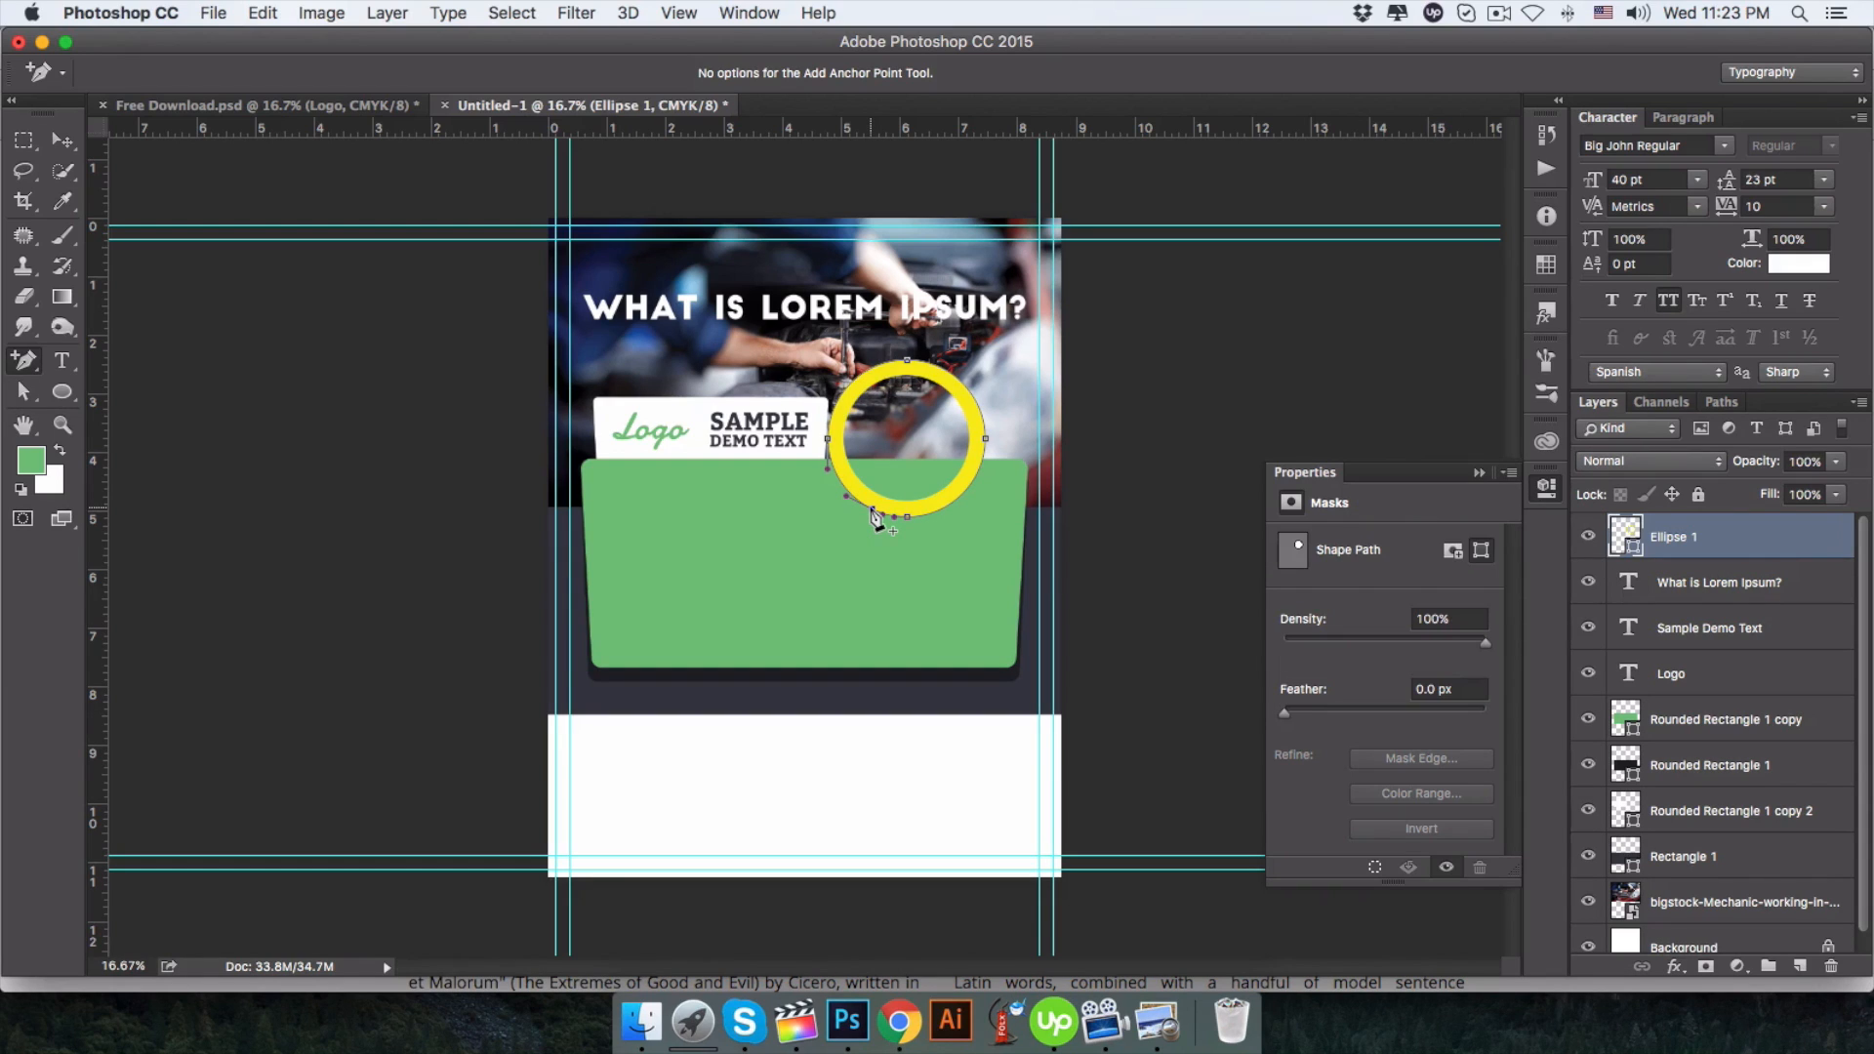
pyautogui.click(975, 479)
pyautogui.press('a')
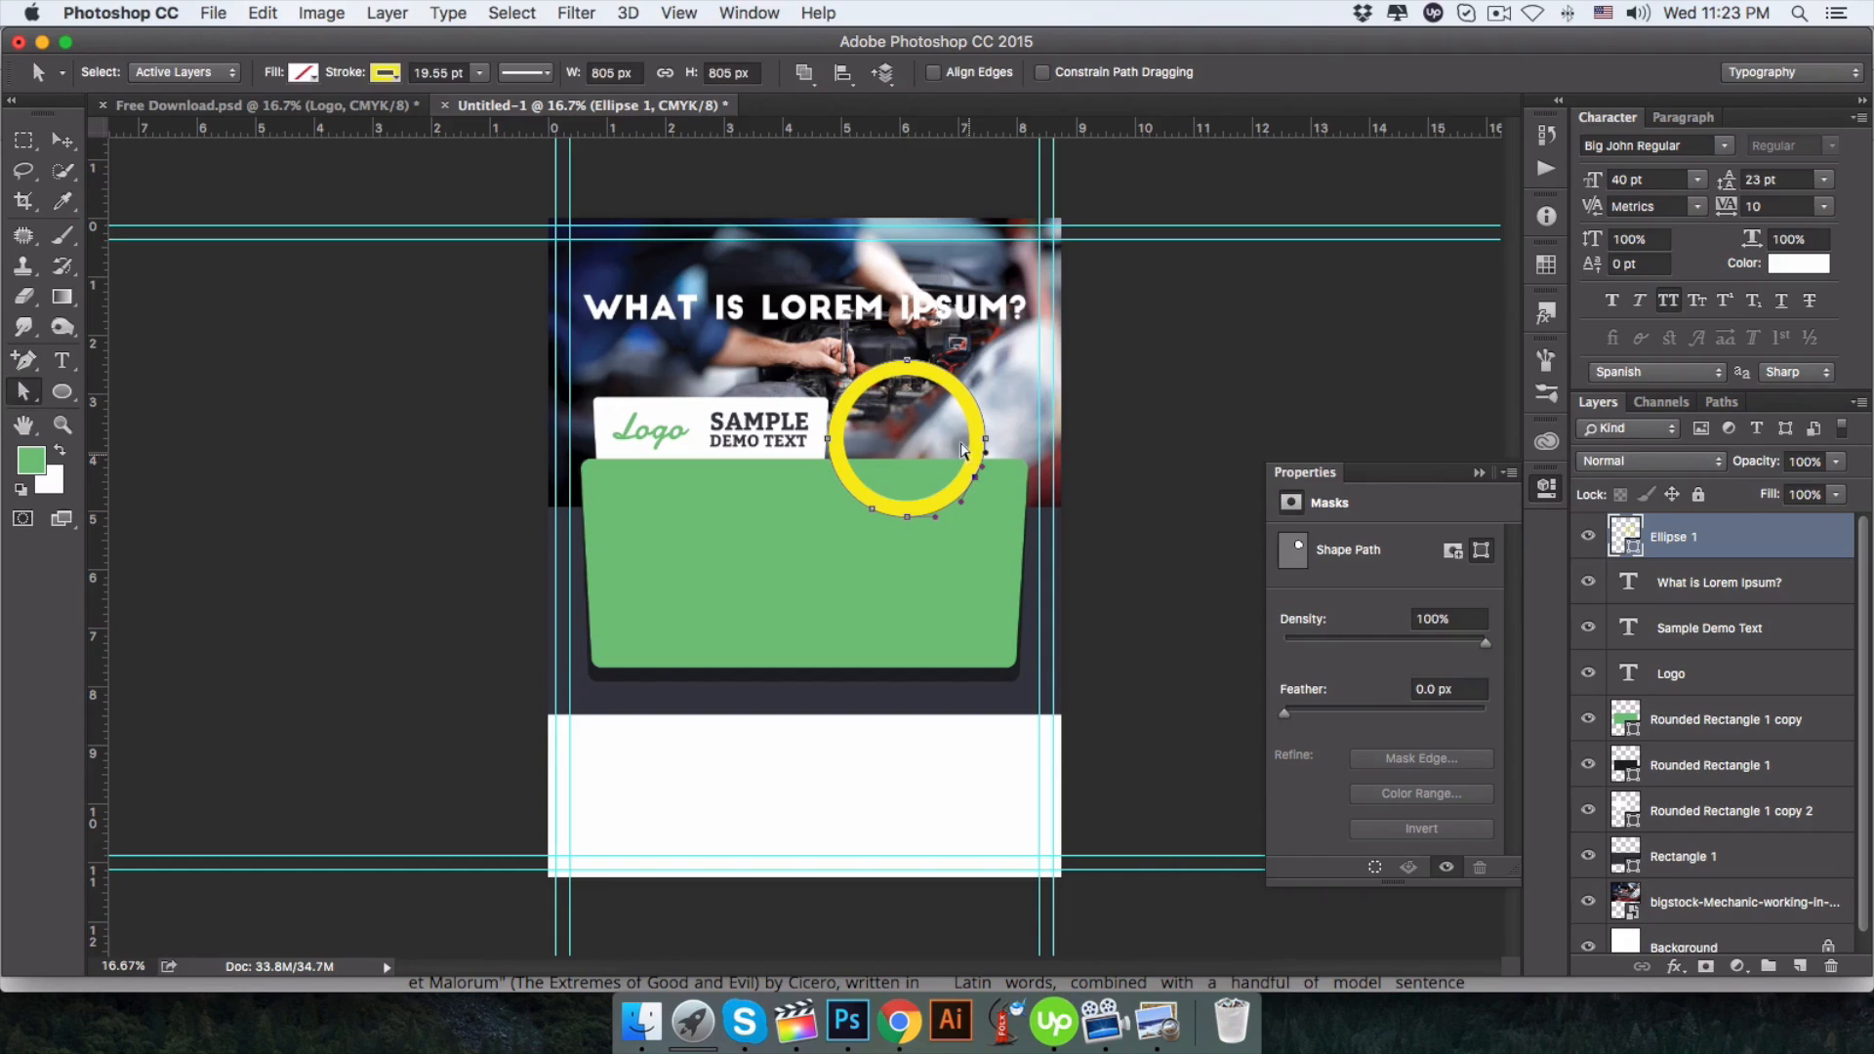
pyautogui.click(885, 361)
pyautogui.press('Delete')
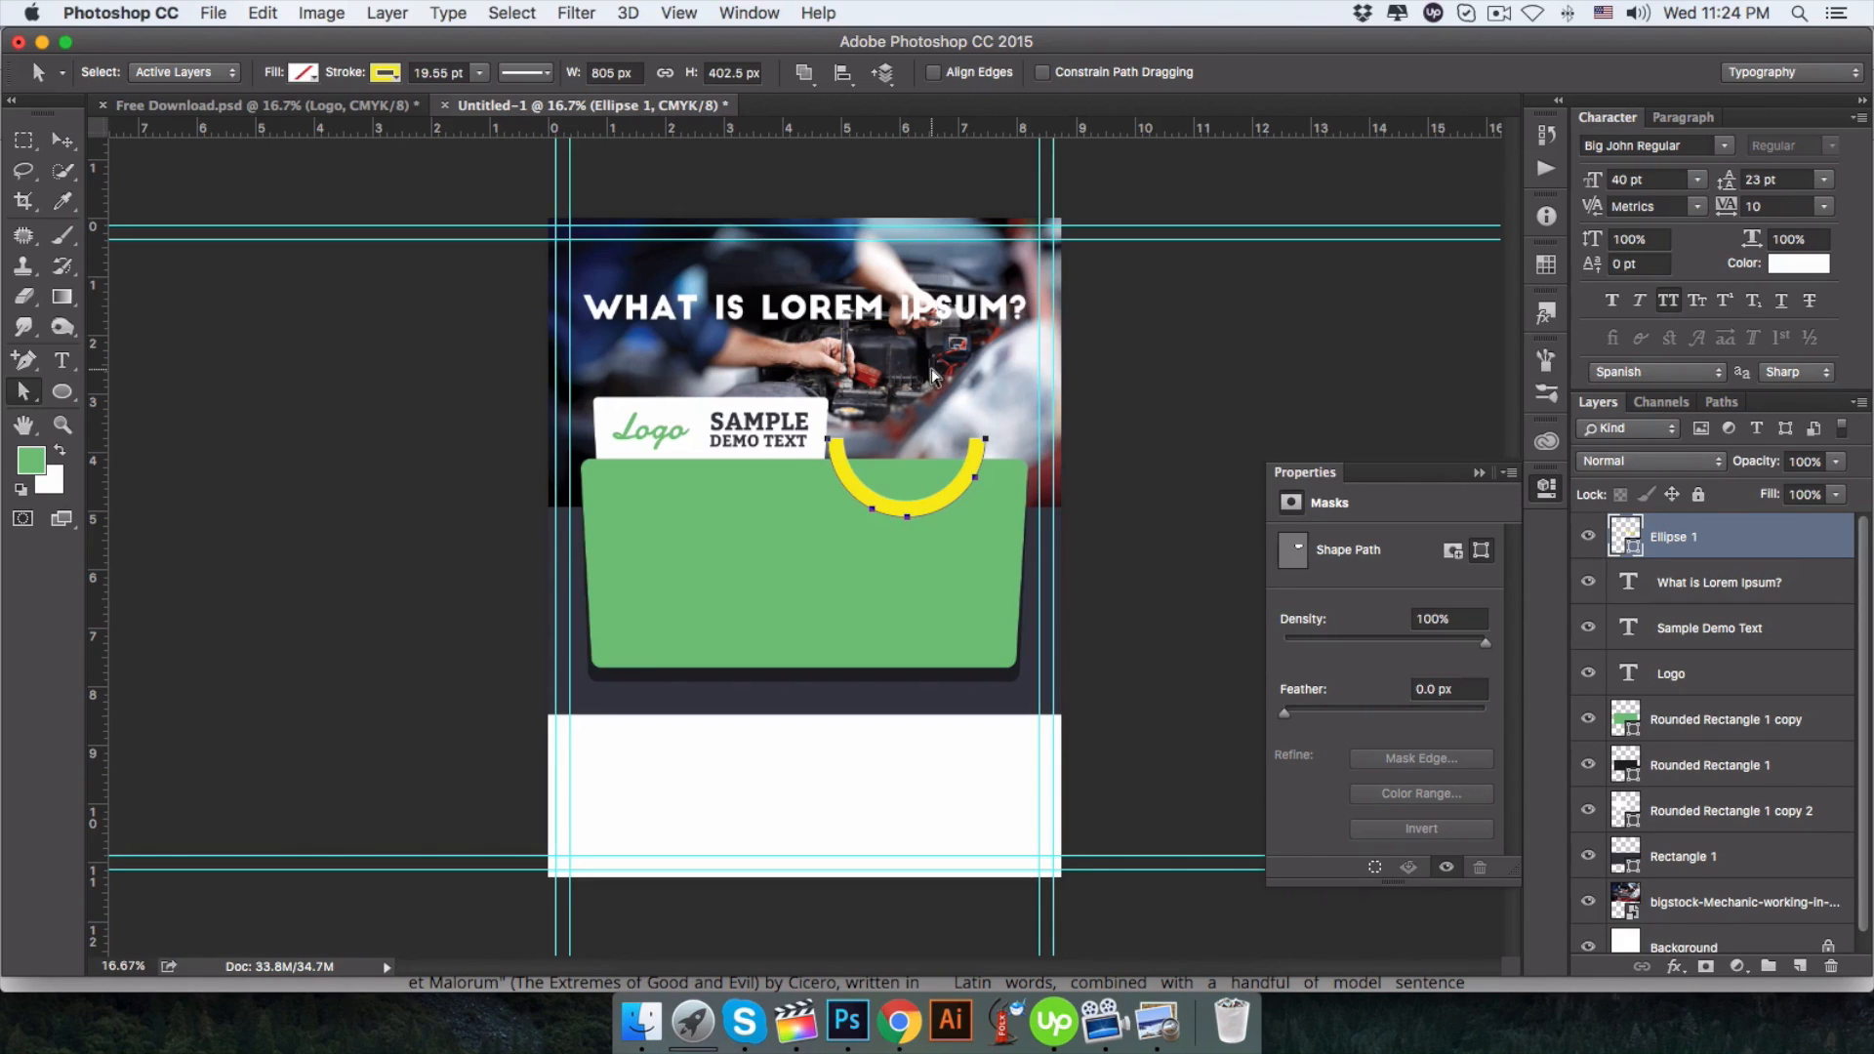
# Delete the half ring's two end anchor points to leave a short arc, and place it near the green panel's upper-right edge.
pyautogui.click(29, 371)
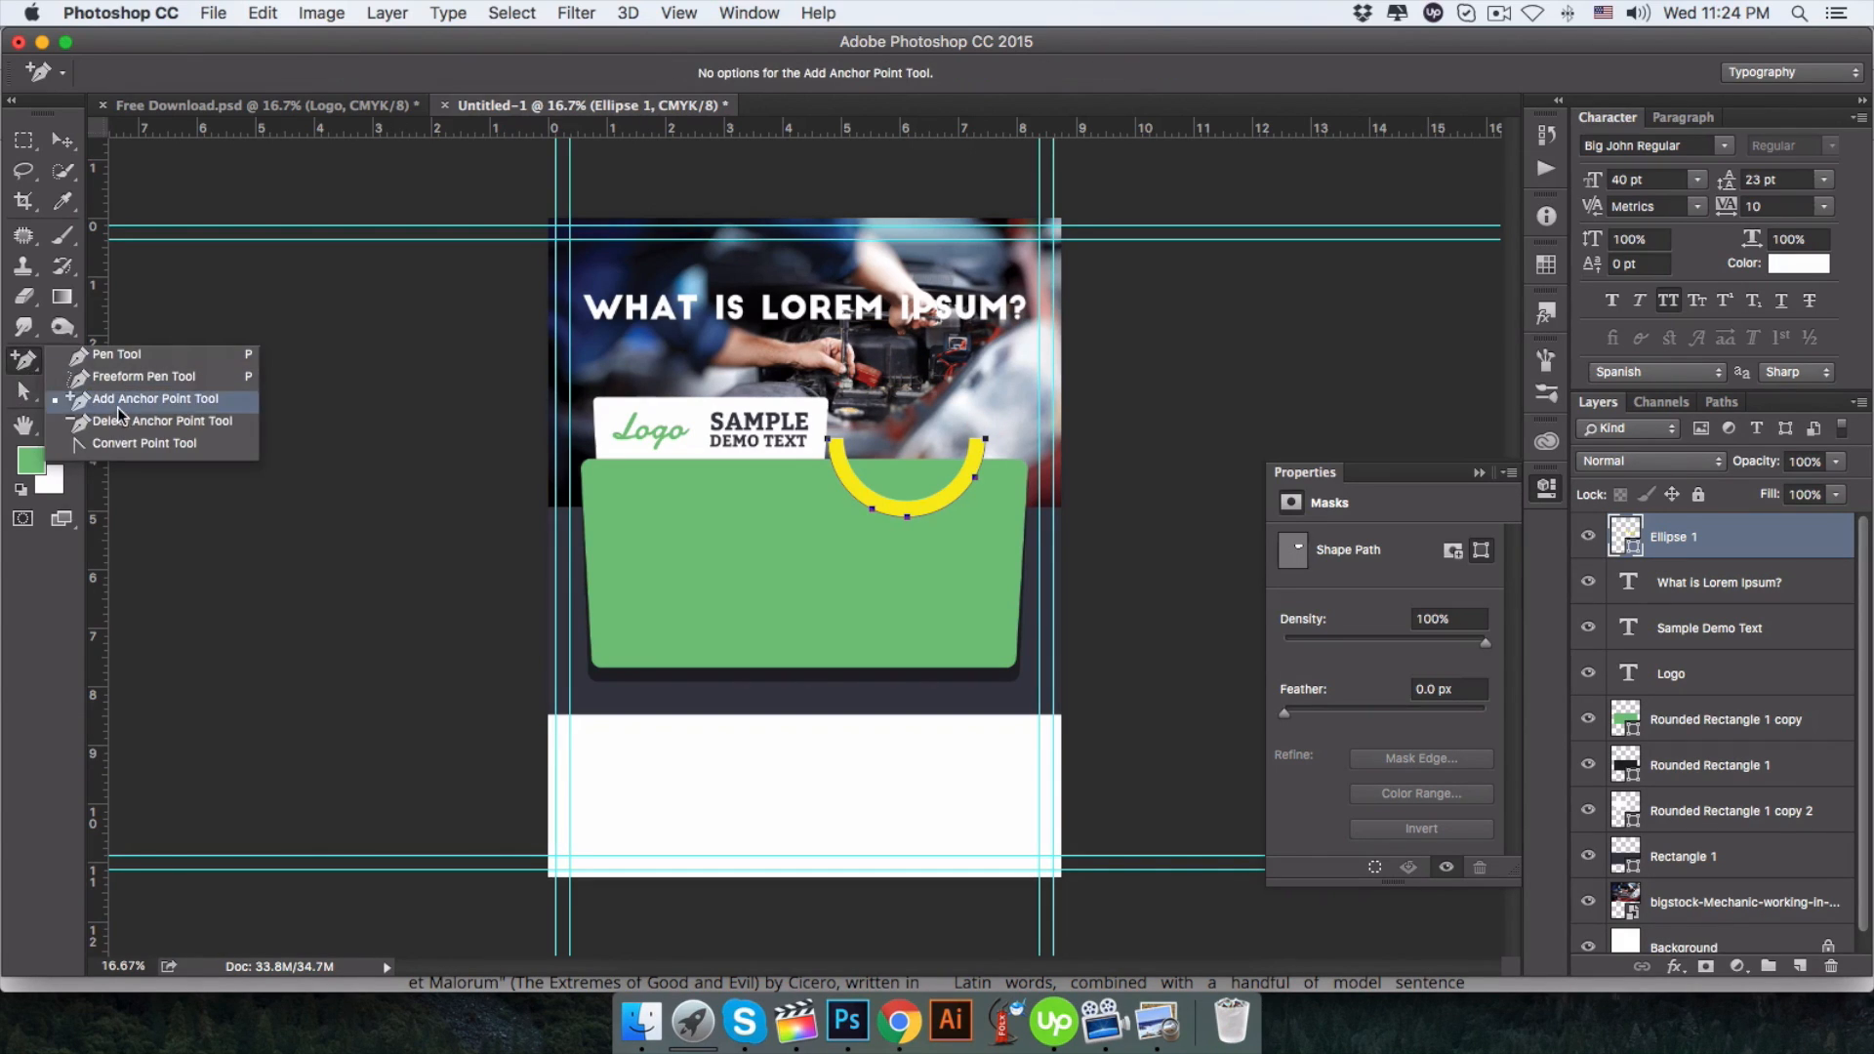
pyautogui.click(132, 421)
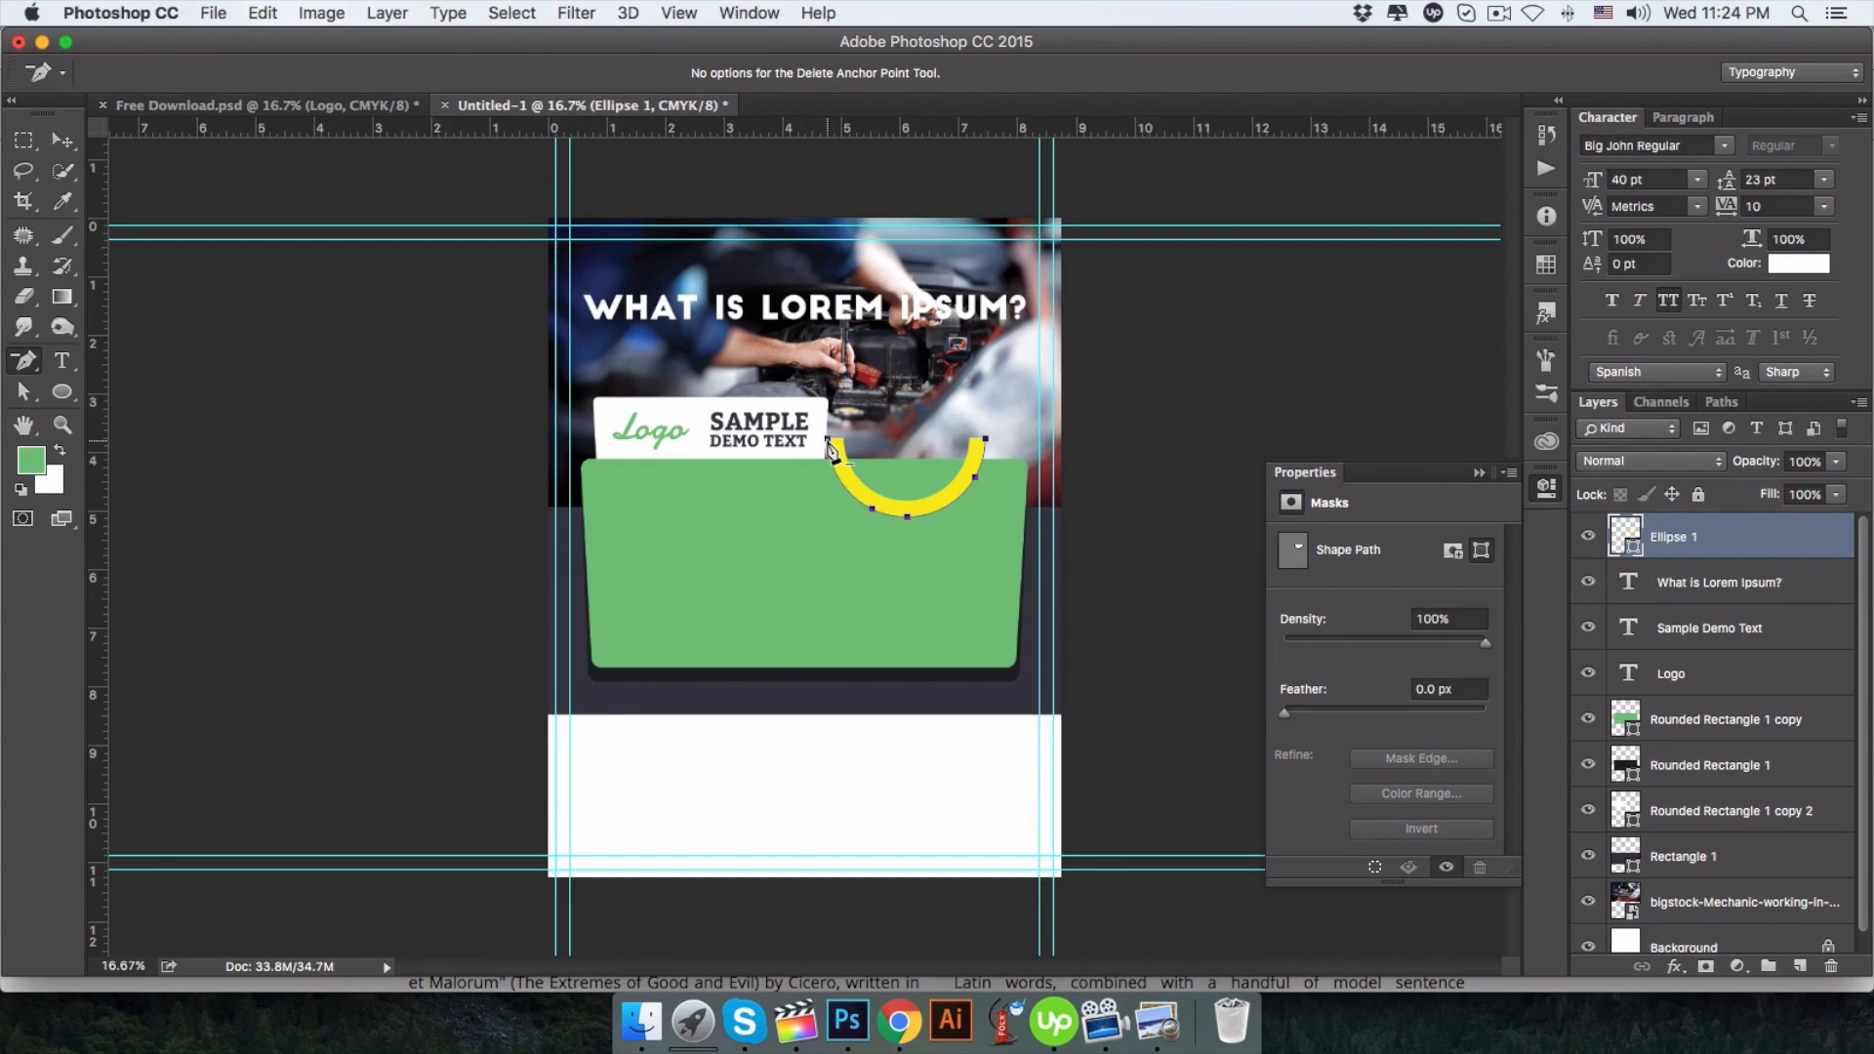
pyautogui.click(830, 446)
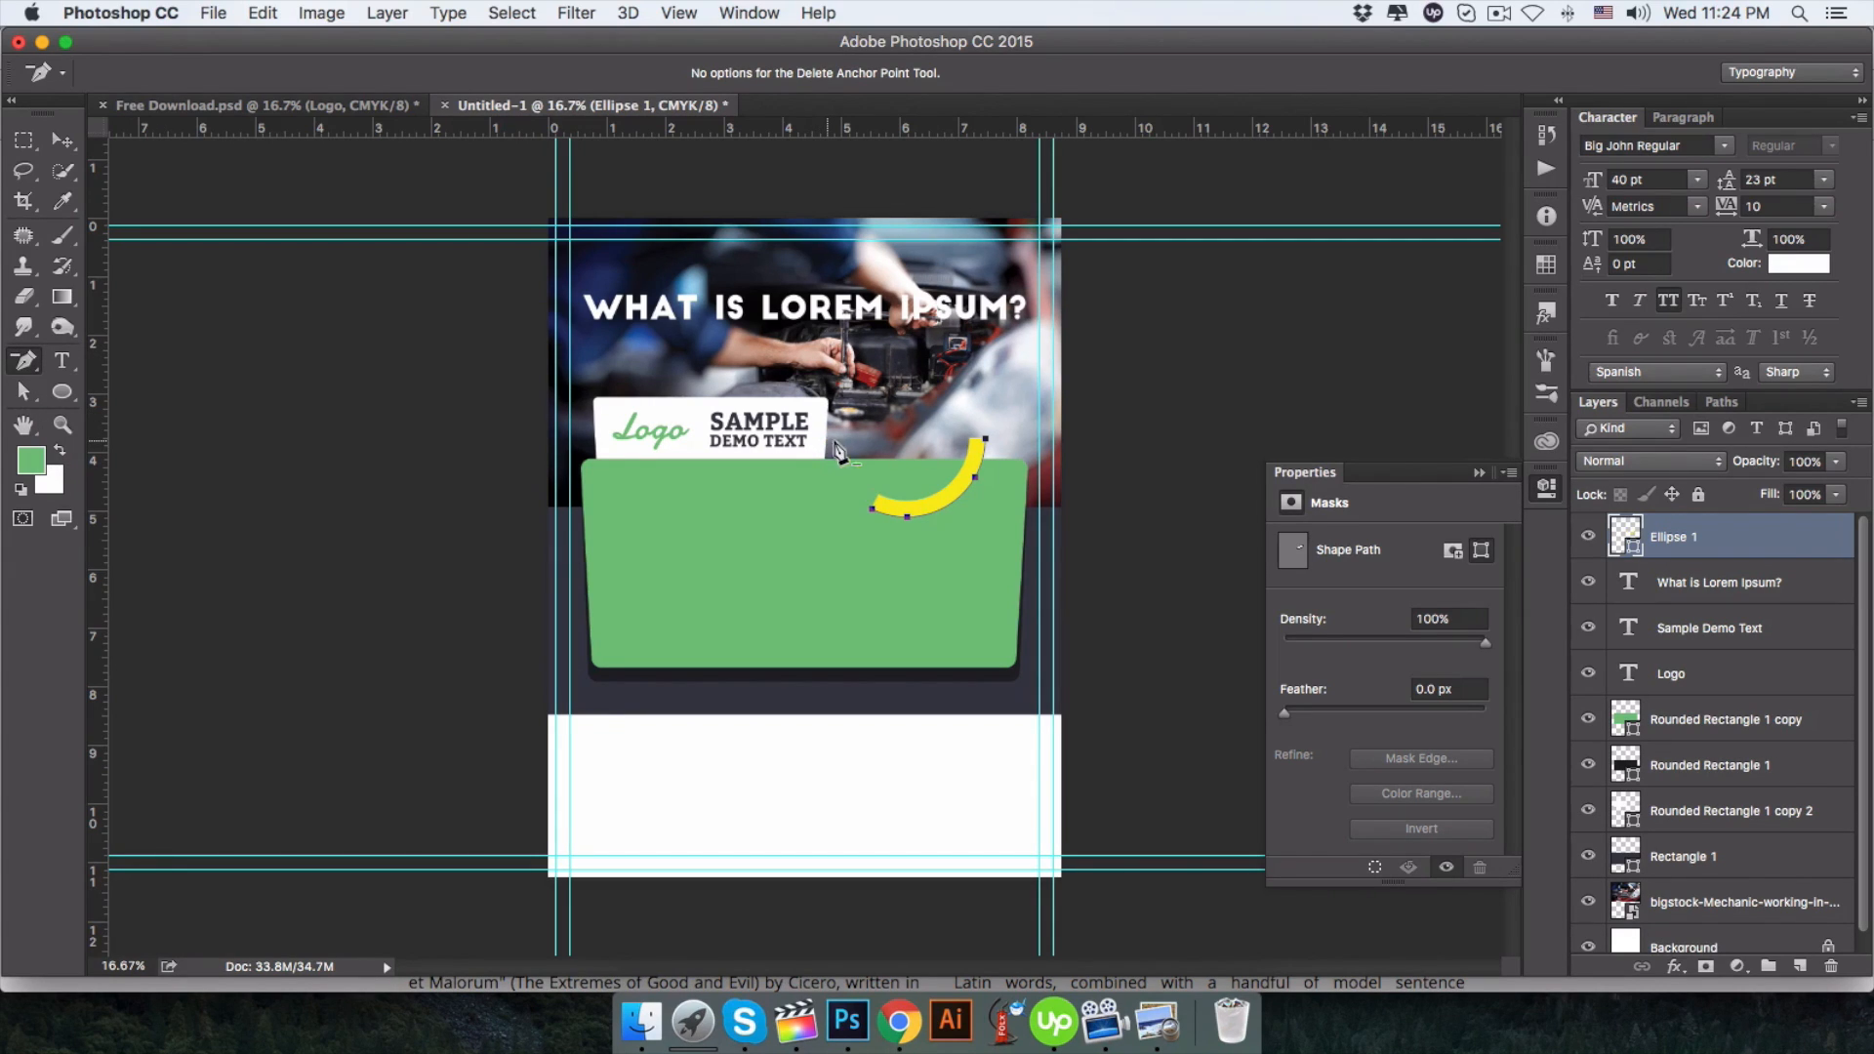
pyautogui.click(985, 440)
pyautogui.press('v')
pyautogui.moveTo(989, 447); pyautogui.dragTo(956, 488)
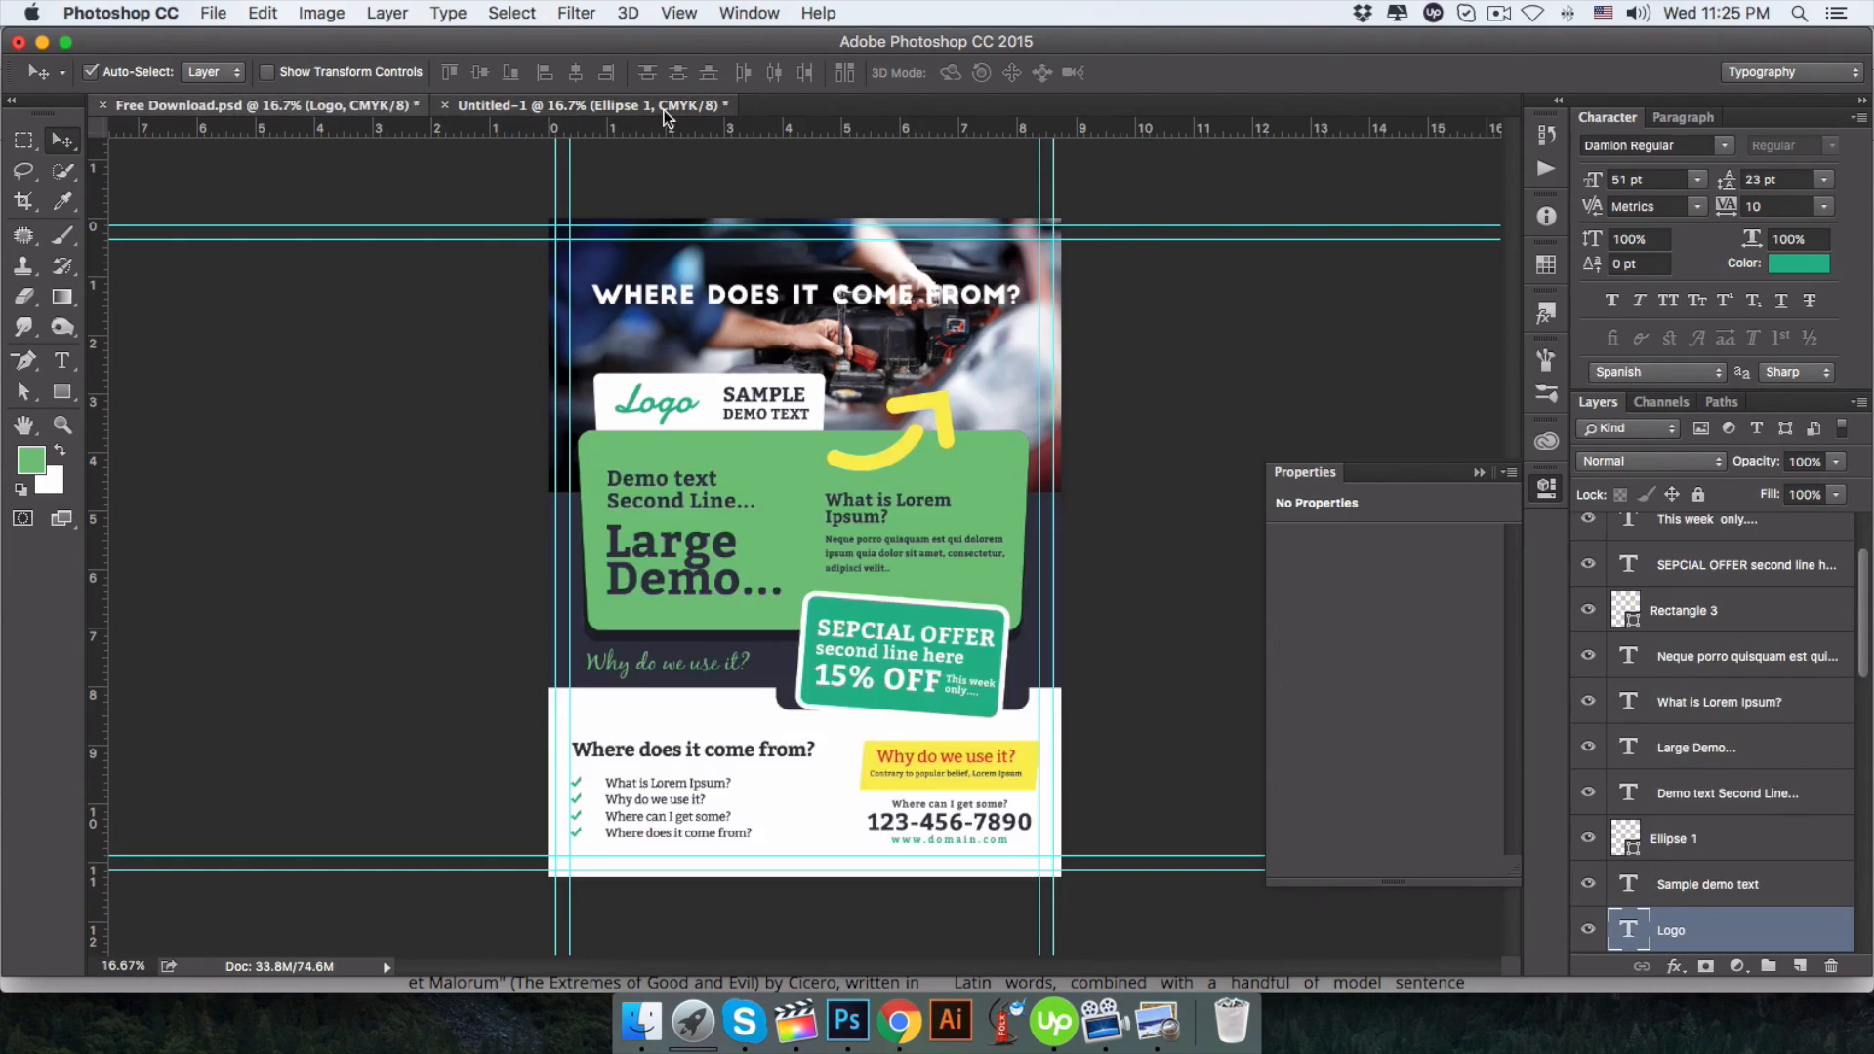
# Check the arrow in Free Download.psd and return to Untitled-1 with the Rectangle Tool ready.
pyautogui.click(663, 108)
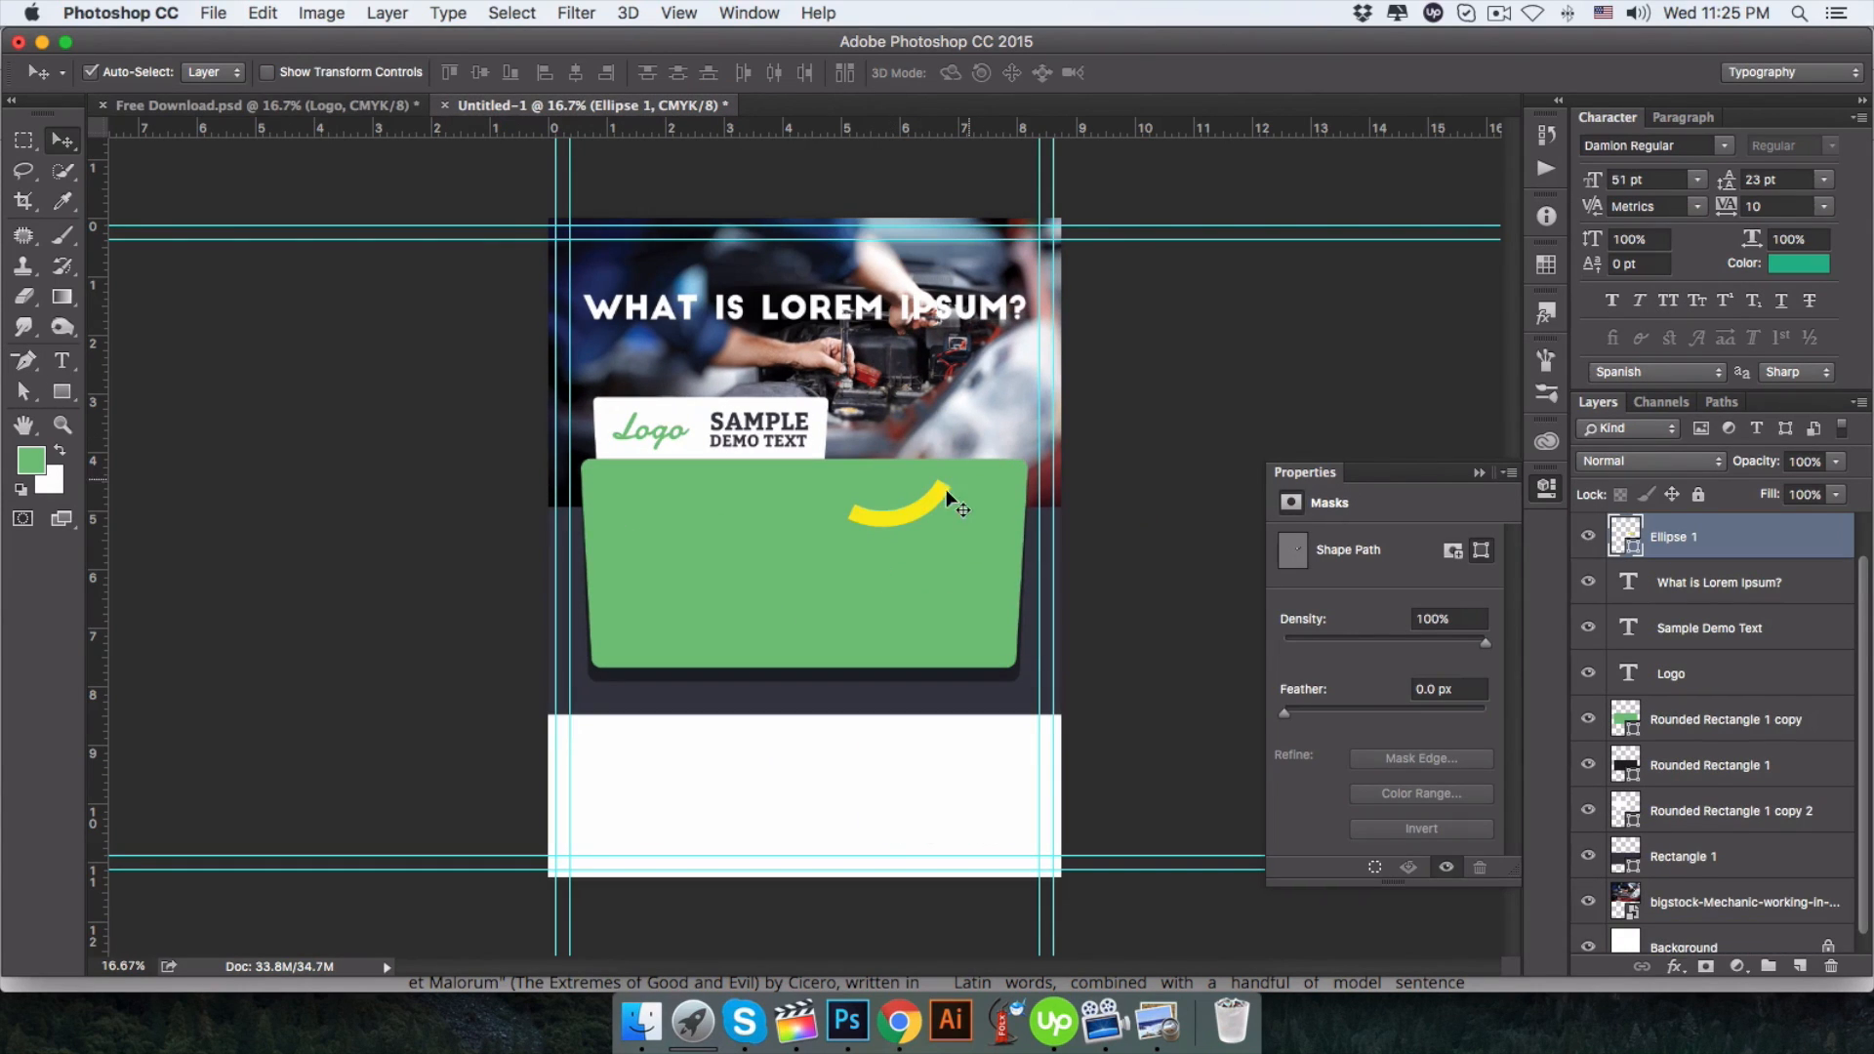
pyautogui.click(290, 108)
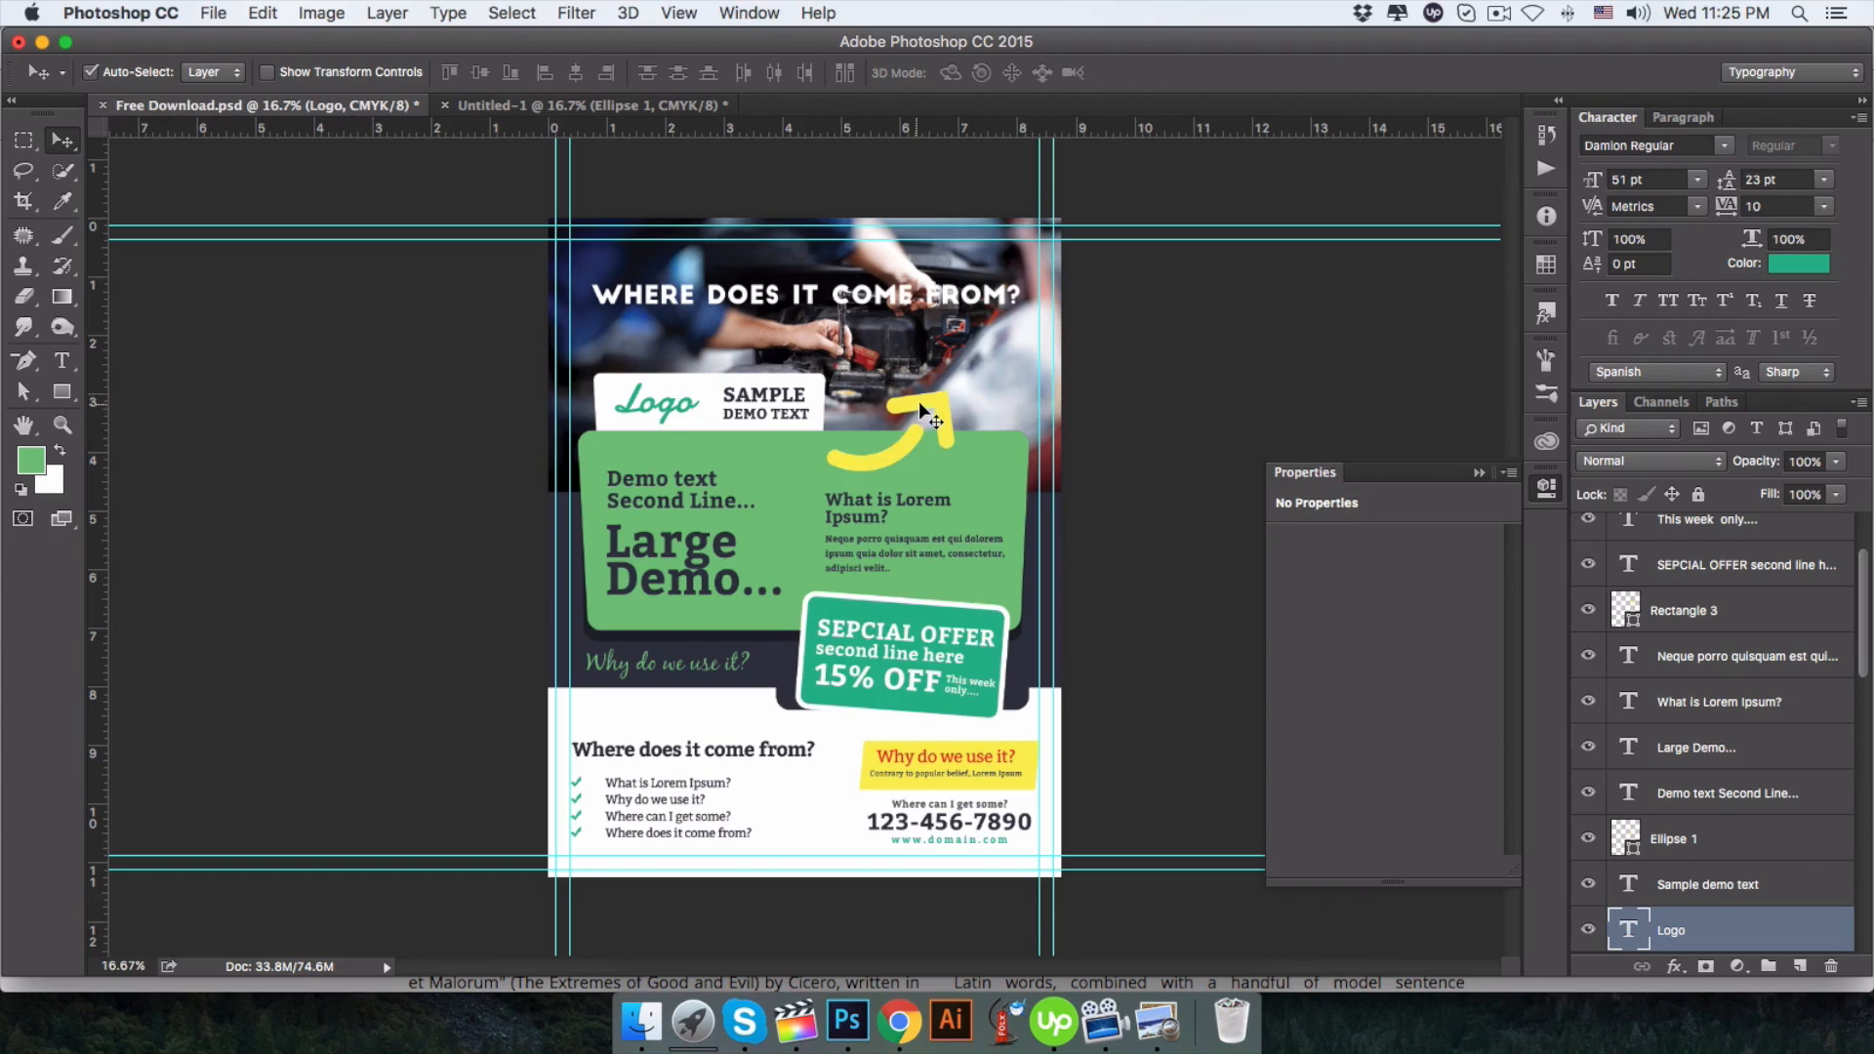
pyautogui.click(61, 391)
pyautogui.click(560, 105)
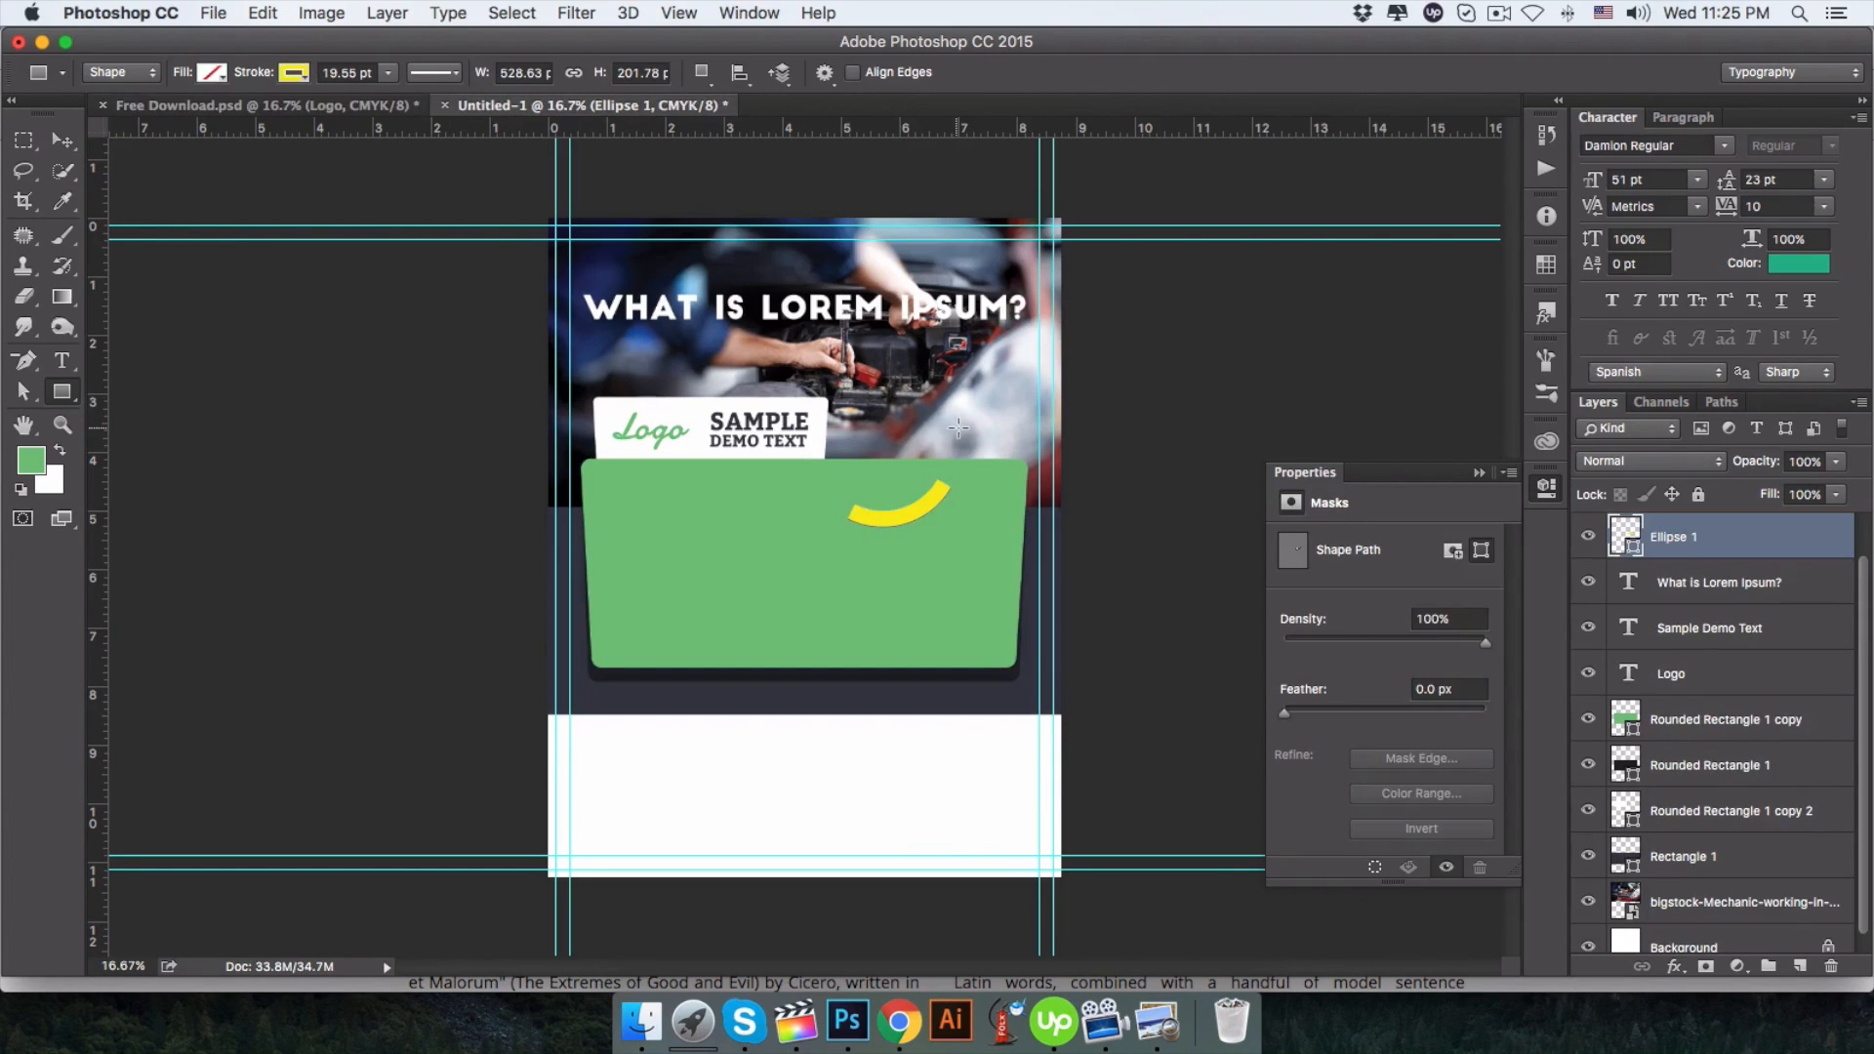
# Draw a 384 px square above the arc on its own new layer, undoing any square added to the arc's layer.
pyautogui.moveTo(896, 402); pyautogui.dragTo(960, 460)
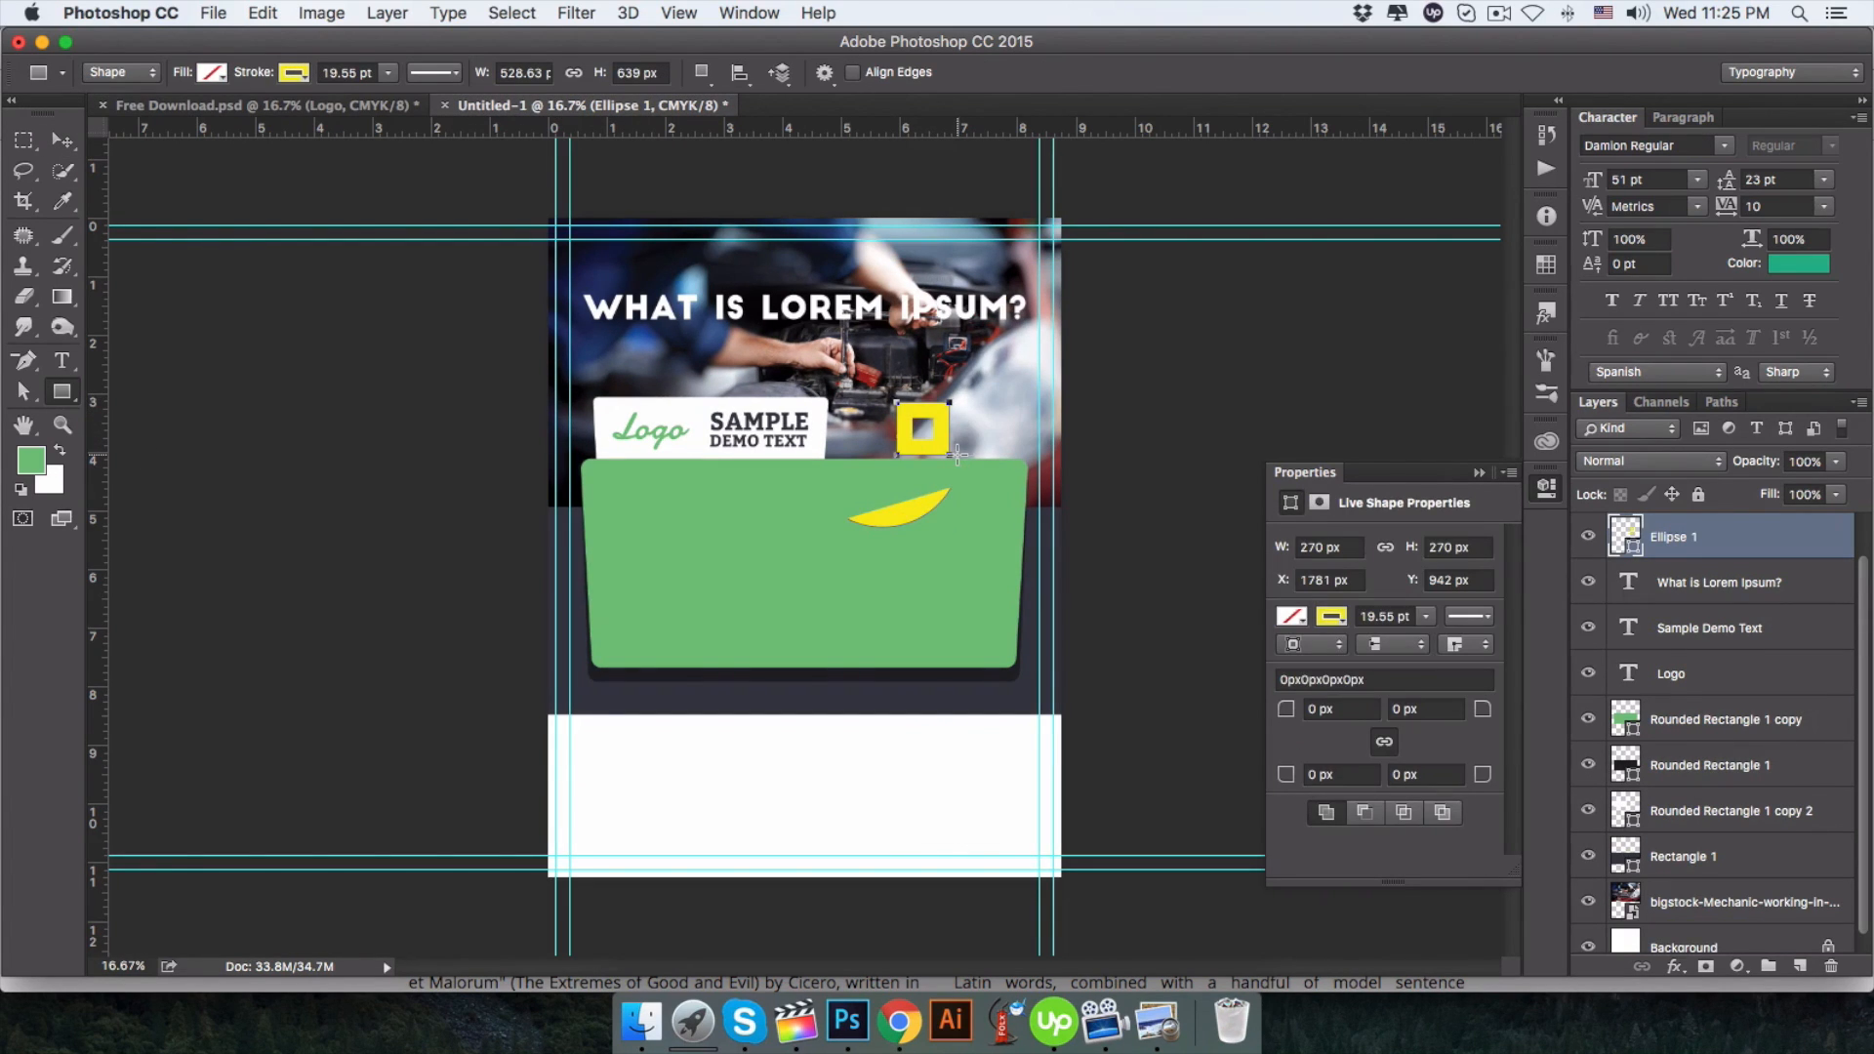
pyautogui.click(1821, 539)
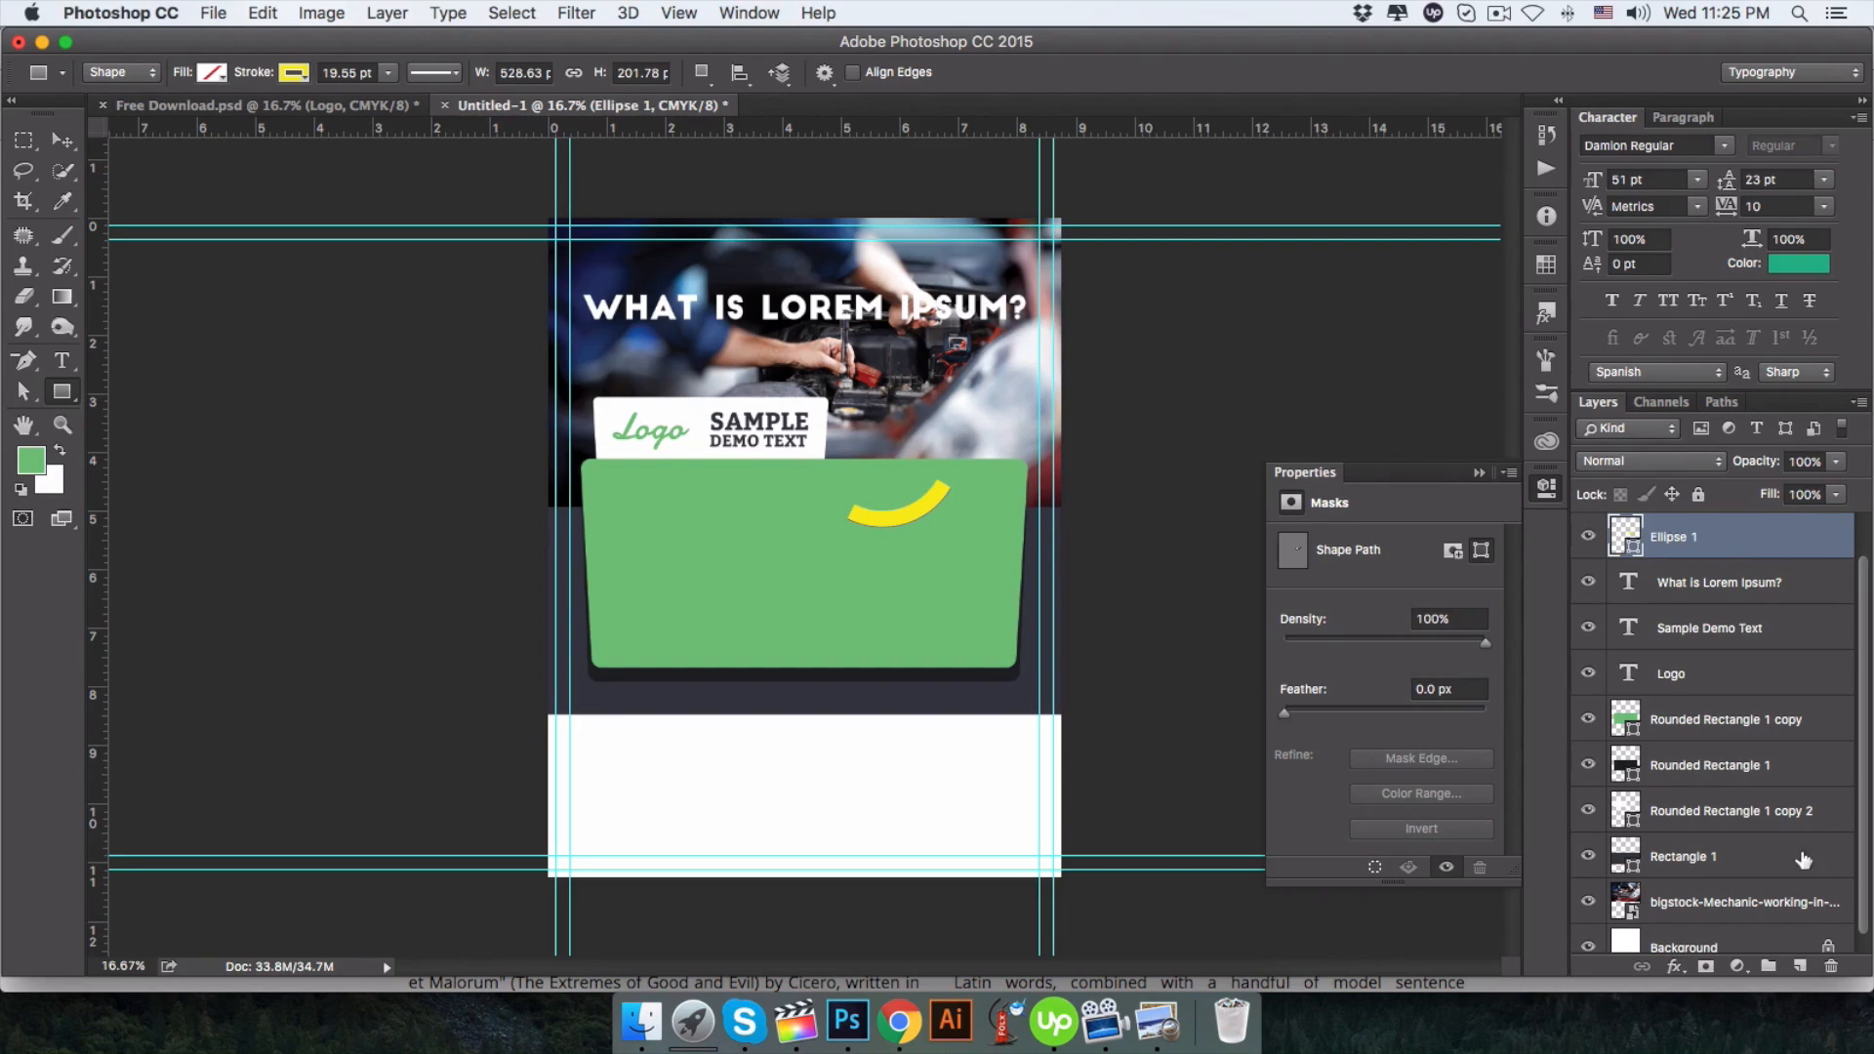
pyautogui.click(1799, 966)
pyautogui.click(1798, 966)
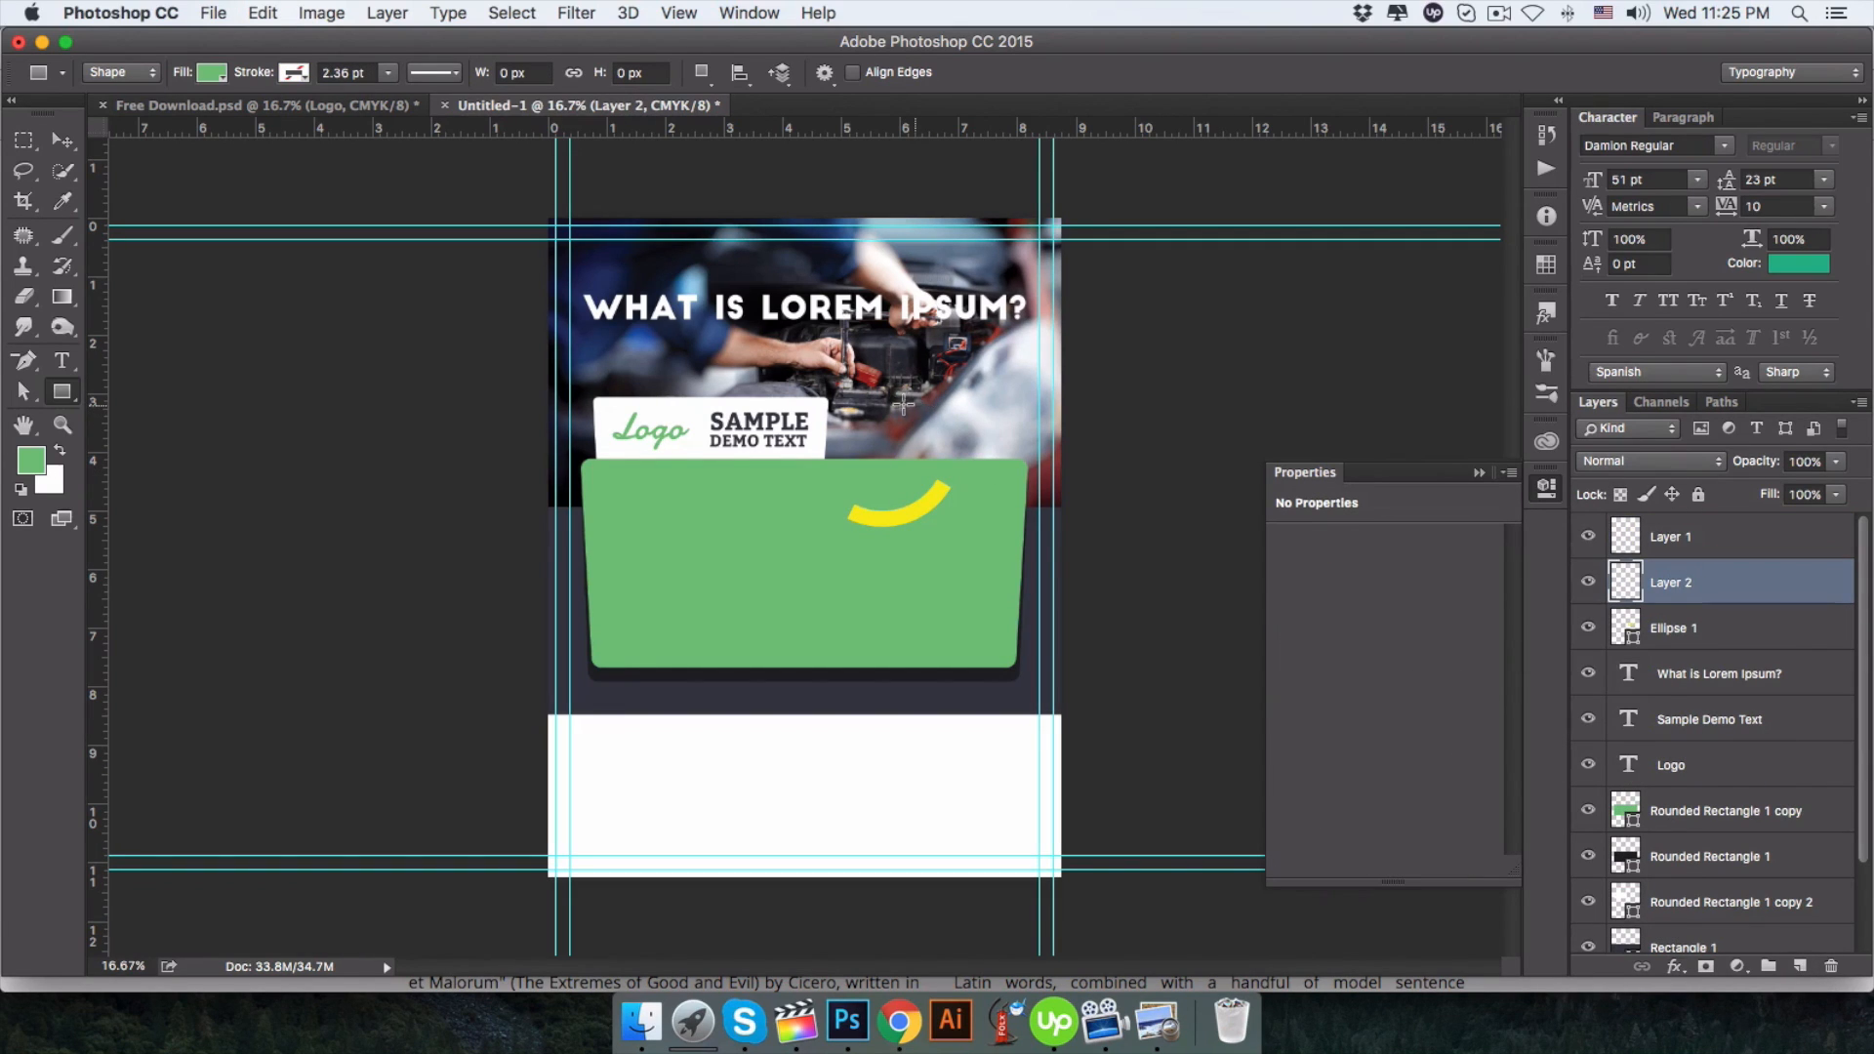
pyautogui.moveTo(904, 404); pyautogui.dragTo(922, 423)
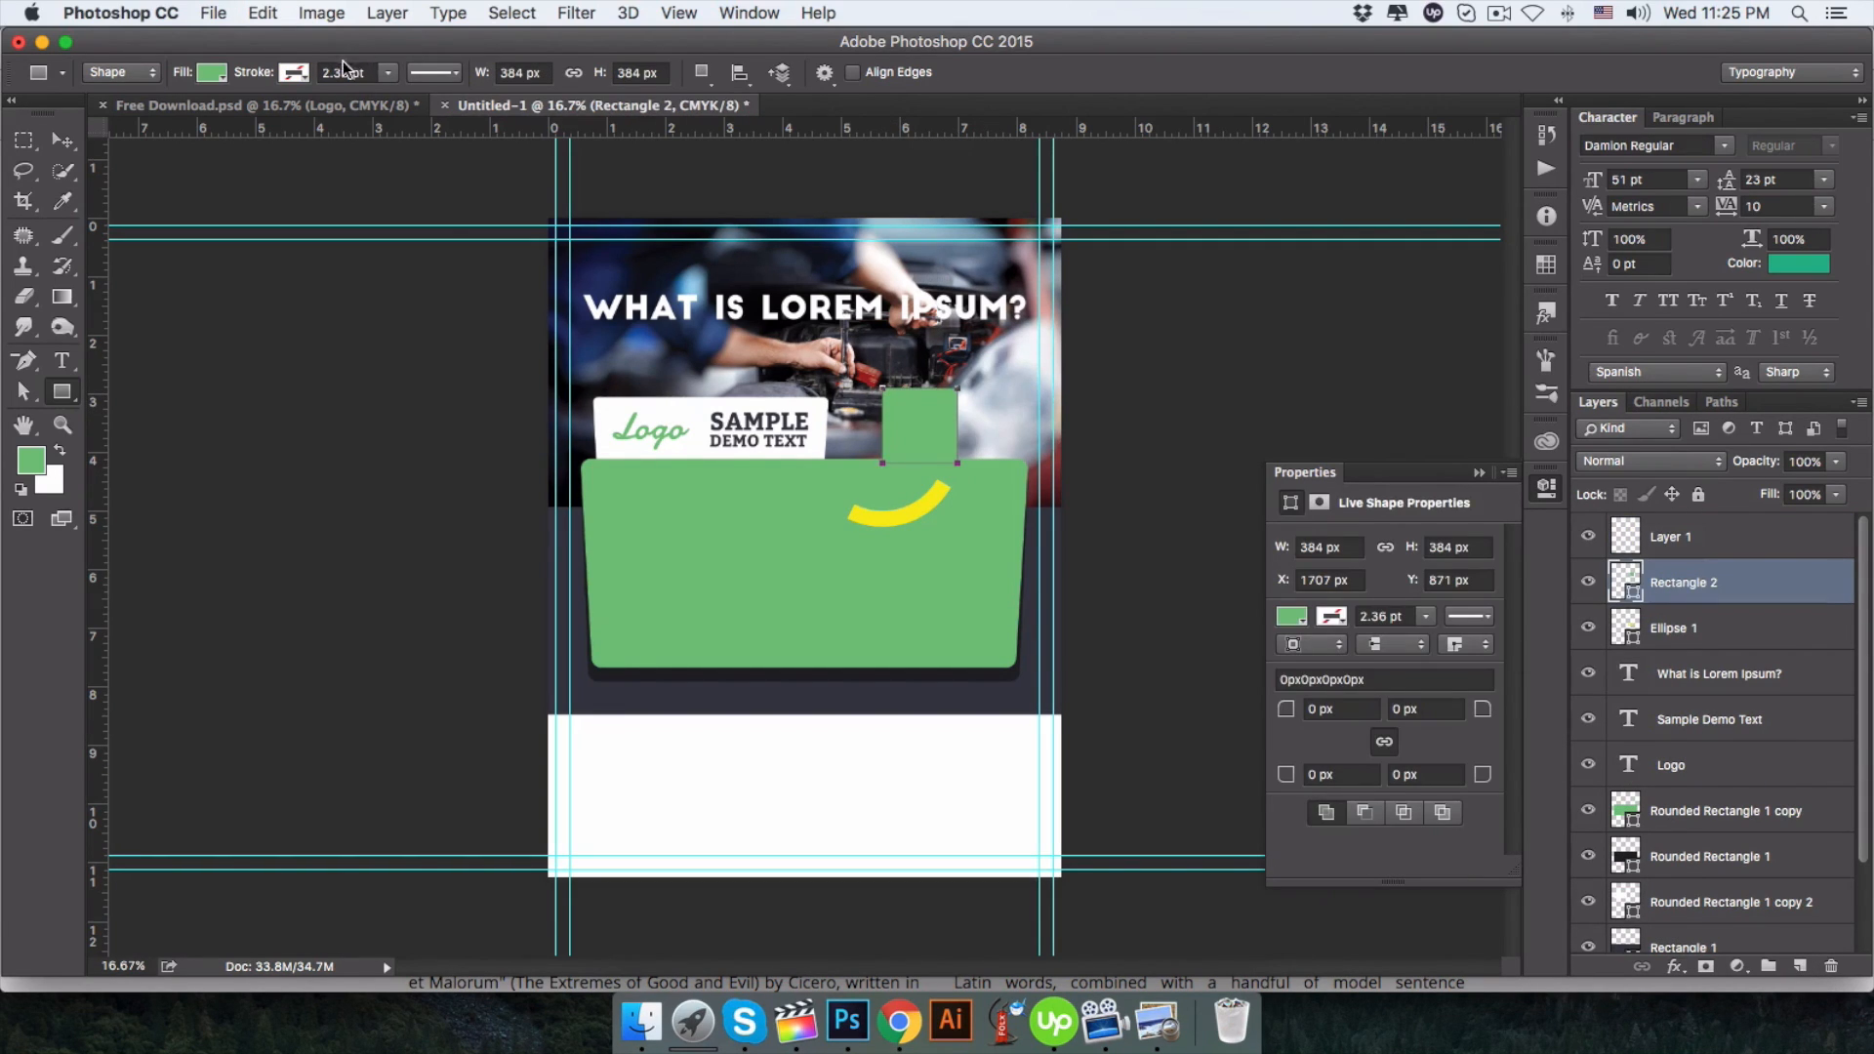
# Give the square a yellow stroke about 18.95 pt wide and no fill.
pyautogui.click(293, 75)
pyautogui.click(194, 187)
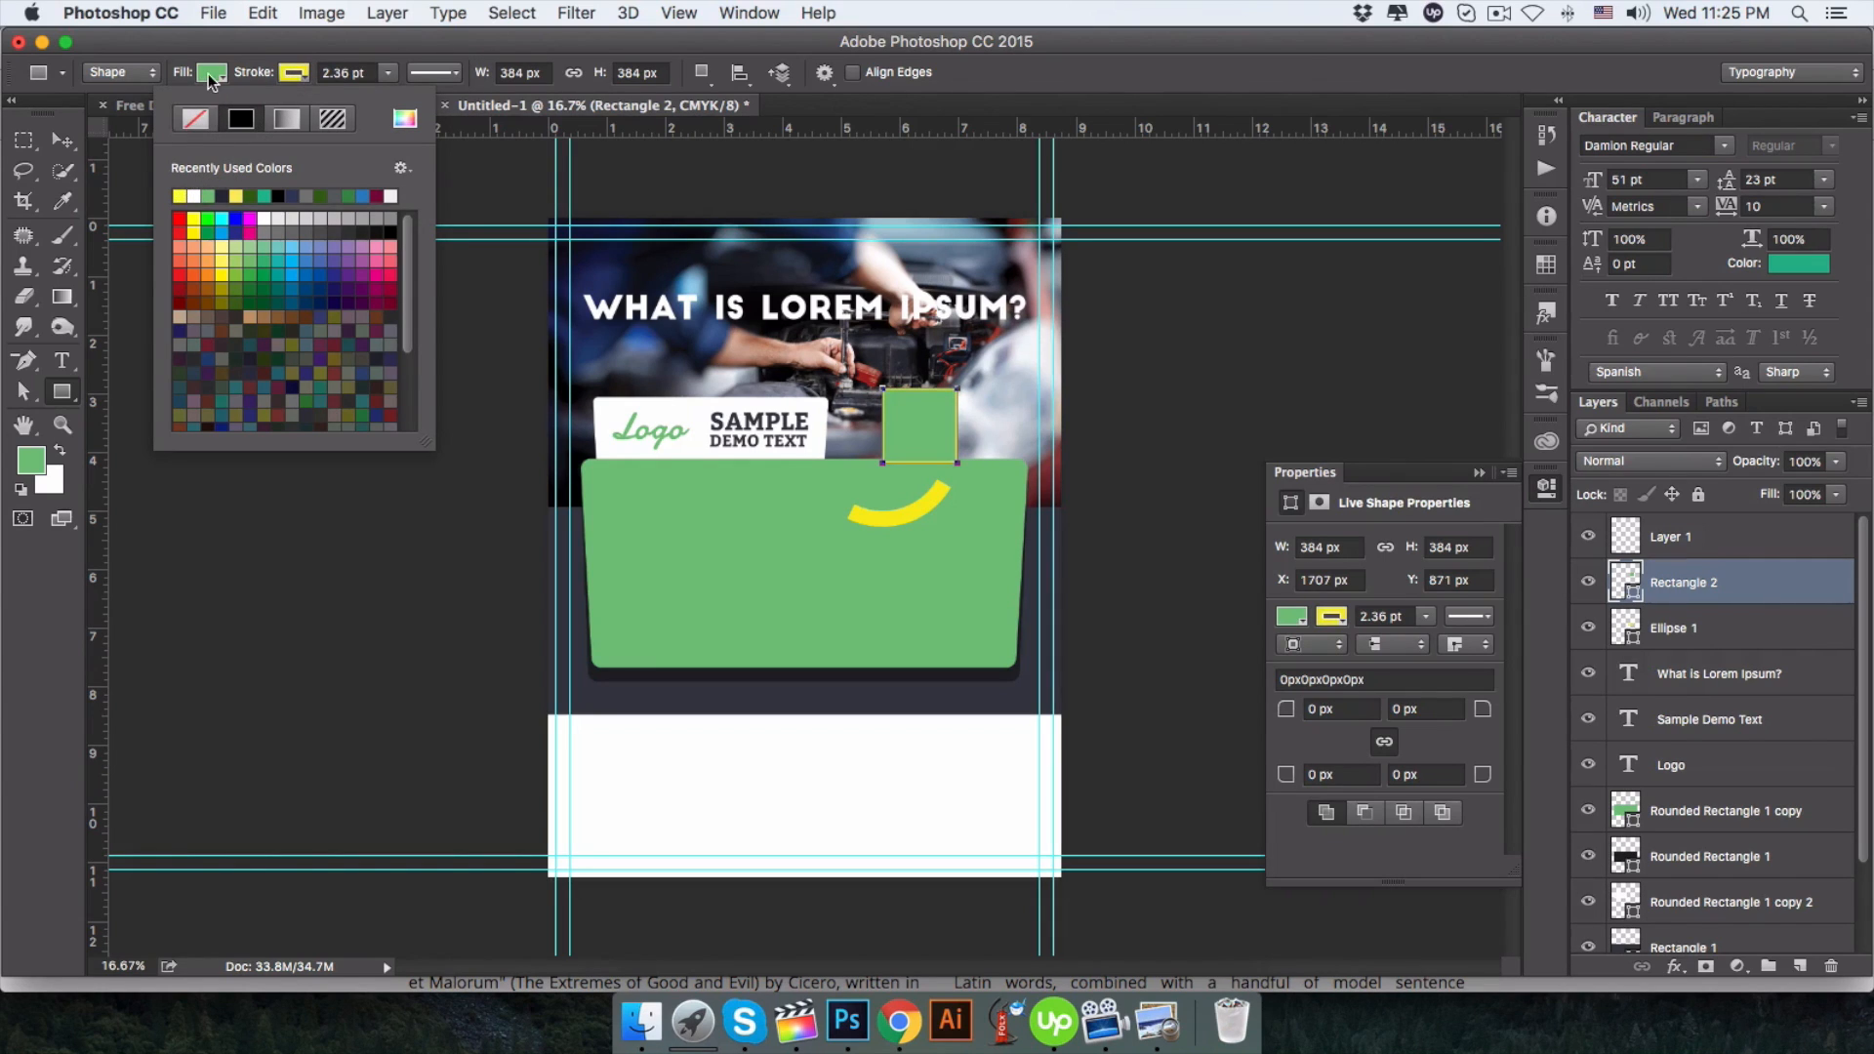
pyautogui.click(118, 125)
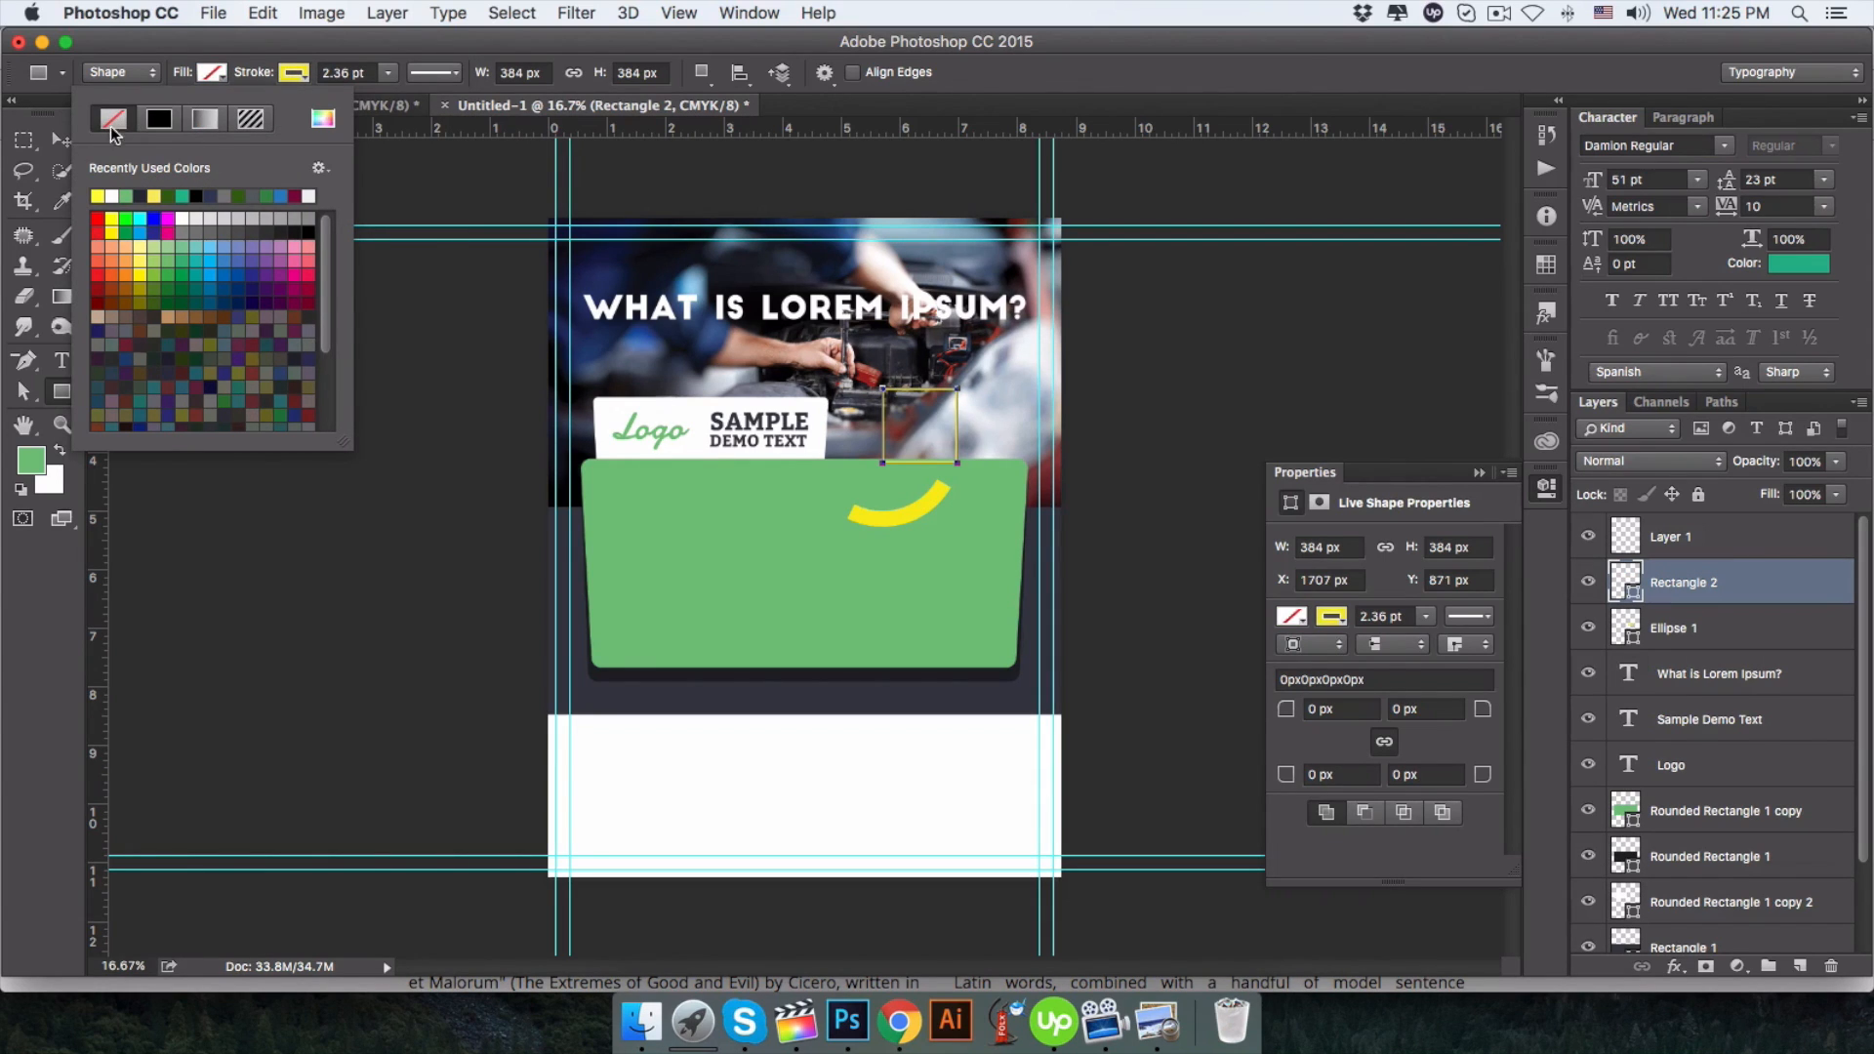
pyautogui.click(387, 73)
pyautogui.moveTo(370, 98); pyautogui.dragTo(422, 97)
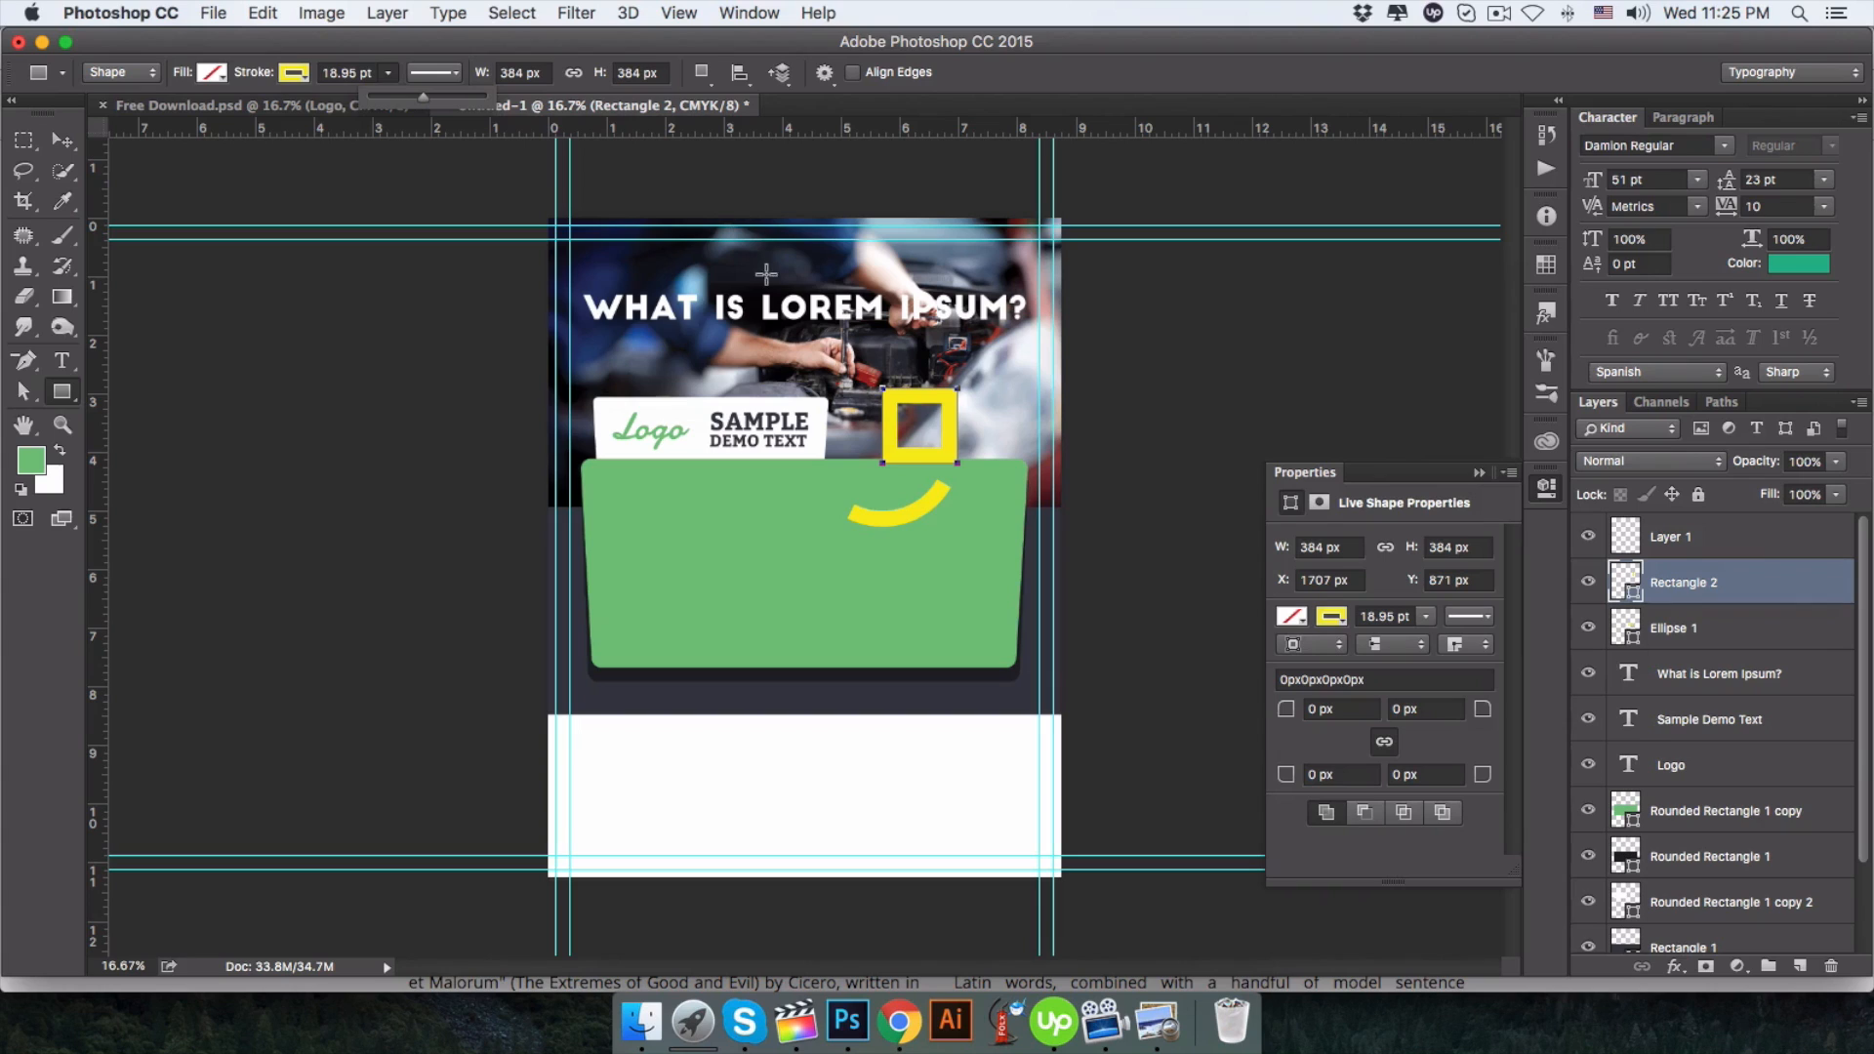
# Delete the square's lower-left corner to form an arrowhead, fit it at the arc's upper end with Free Transform, and select both shapes.
pyautogui.press('a')
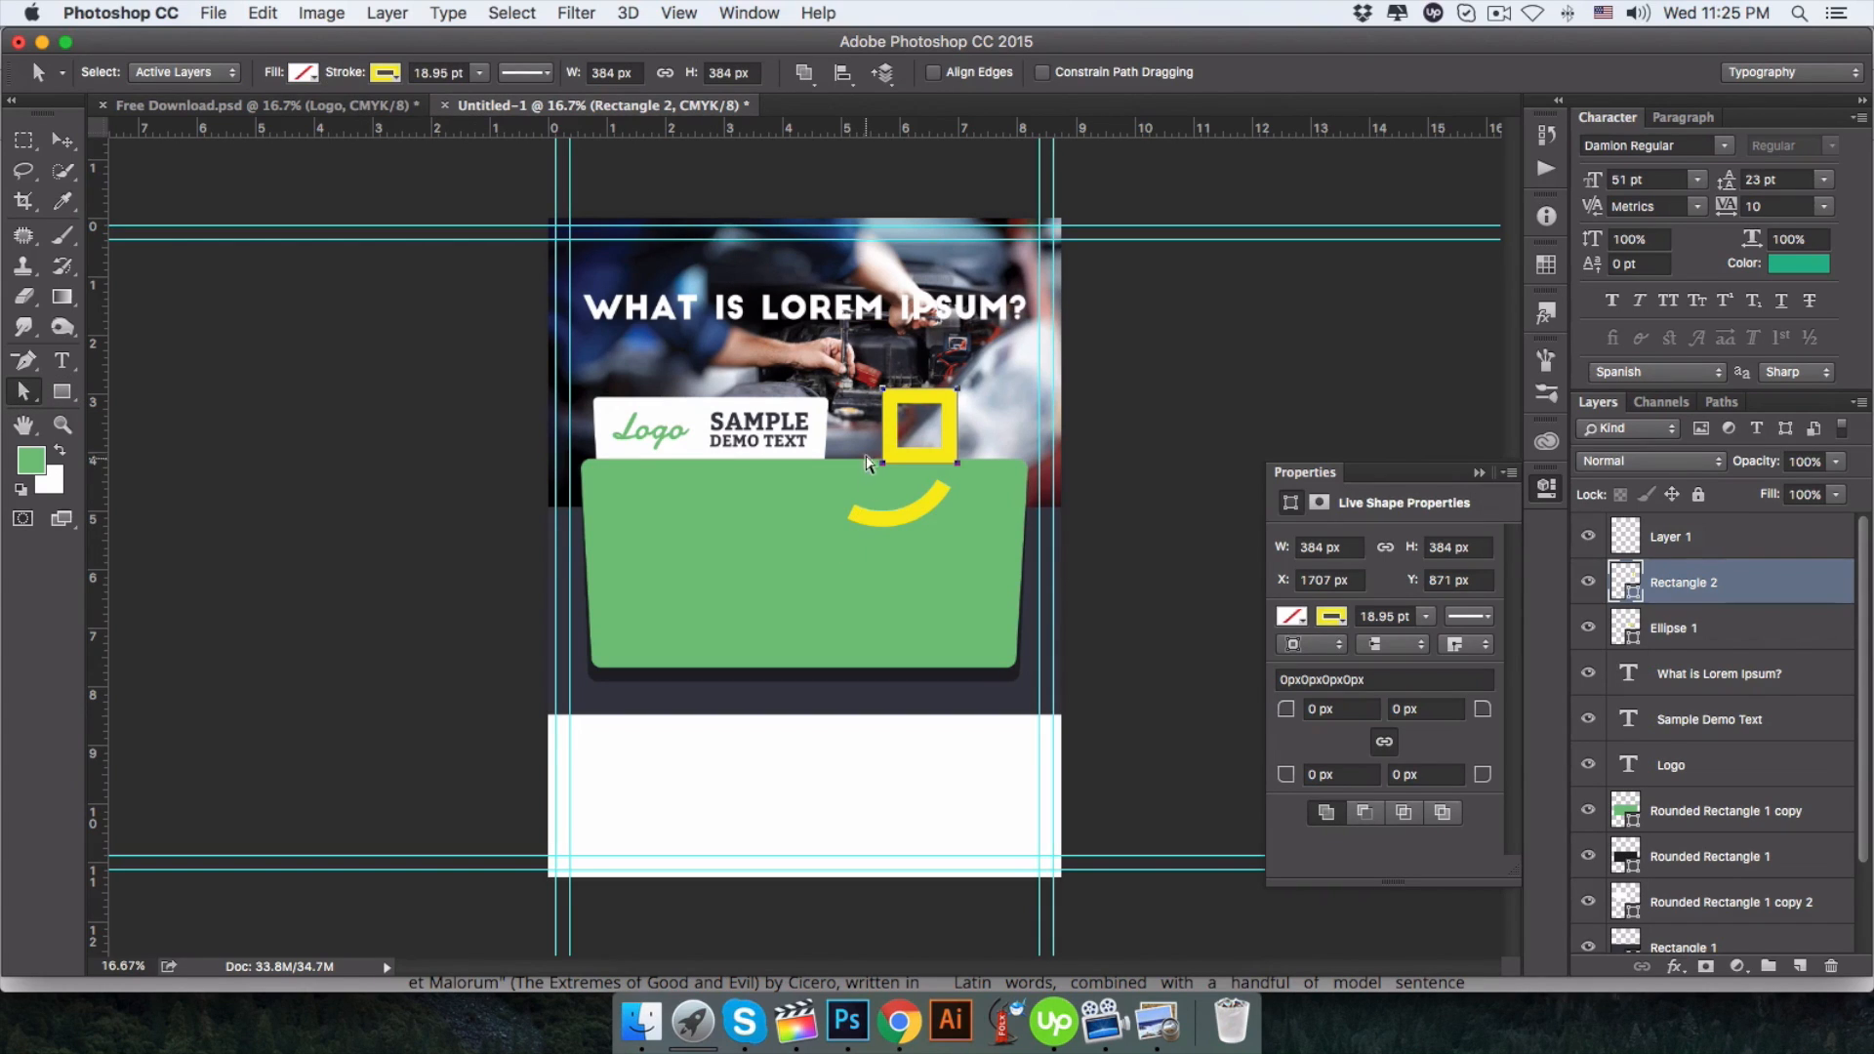
pyautogui.moveTo(862, 449); pyautogui.dragTo(954, 455)
pyautogui.press('v')
pyautogui.press('super+t')
pyautogui.press('Return')
pyautogui.keyDown('shift'); pyautogui.click(927, 461); pyautogui.keyUp('shift')
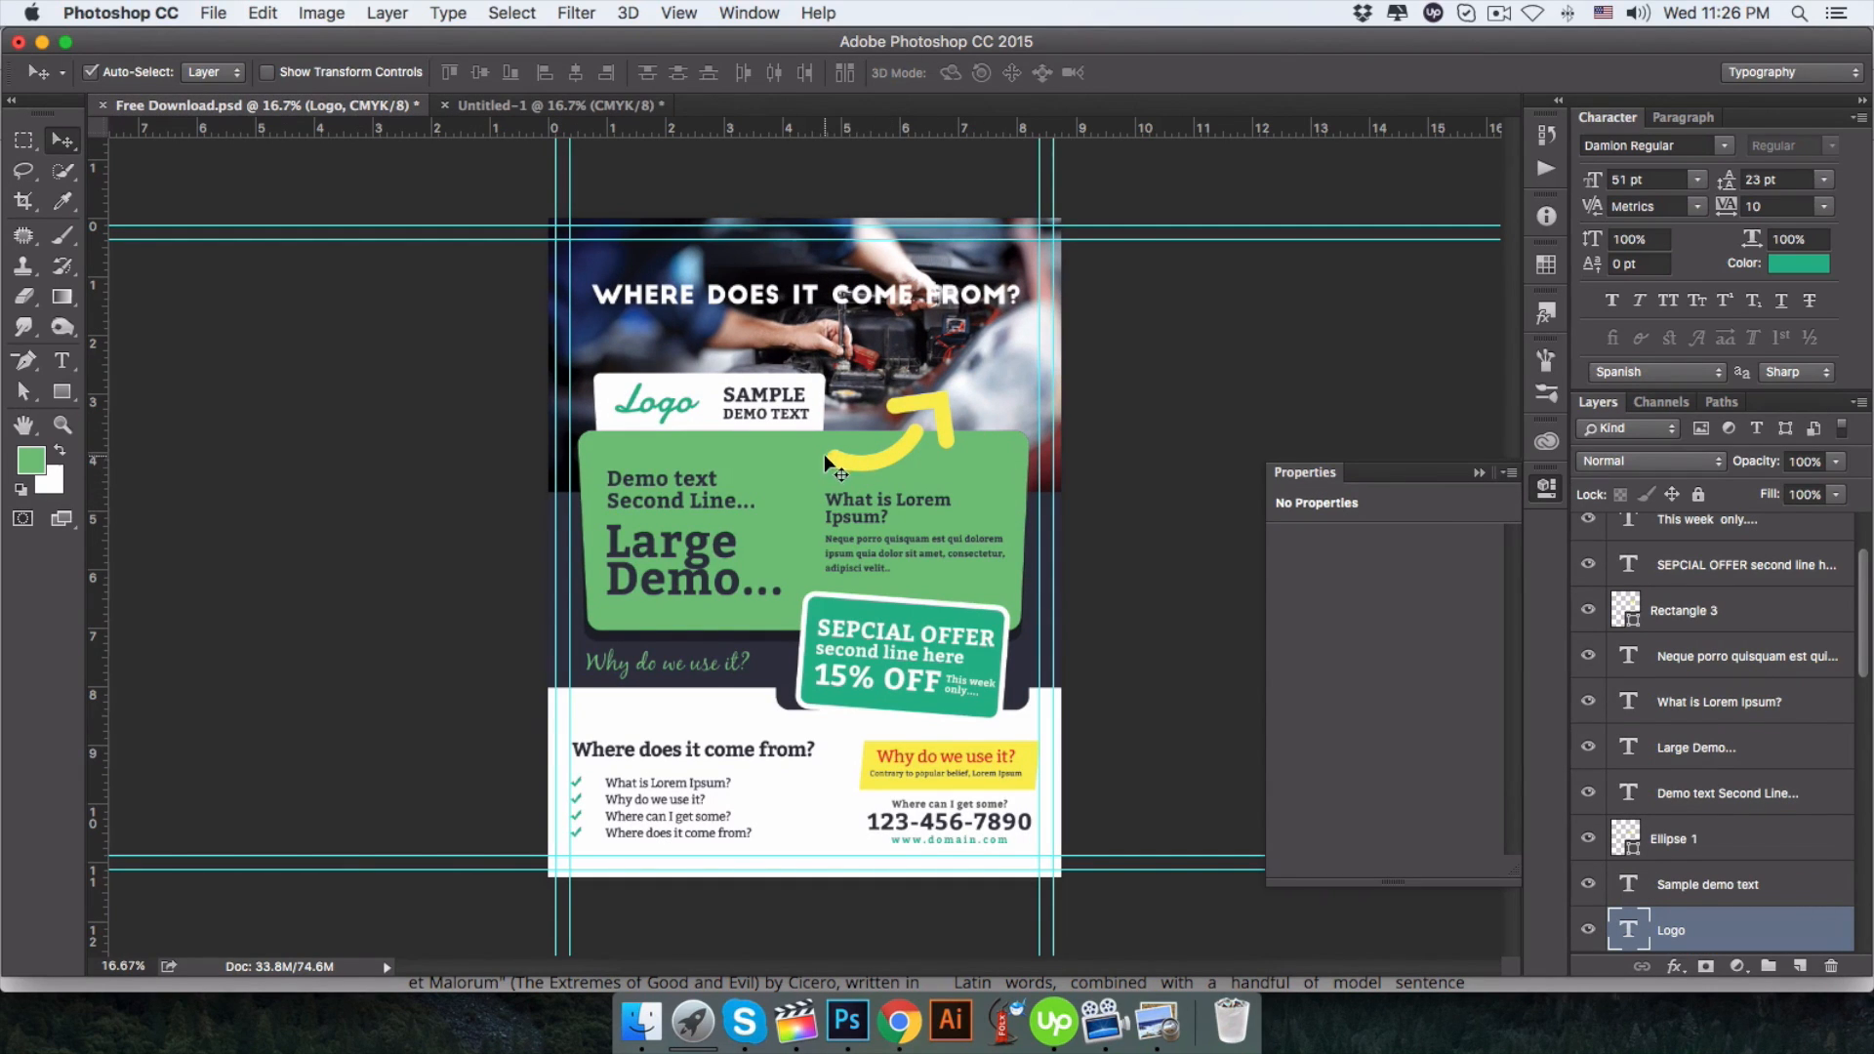
# Give the strokes of the selected arc and arrowhead round caps in Untitled-1, and compare the arrow with Free Download.psd.
pyautogui.click(538, 106)
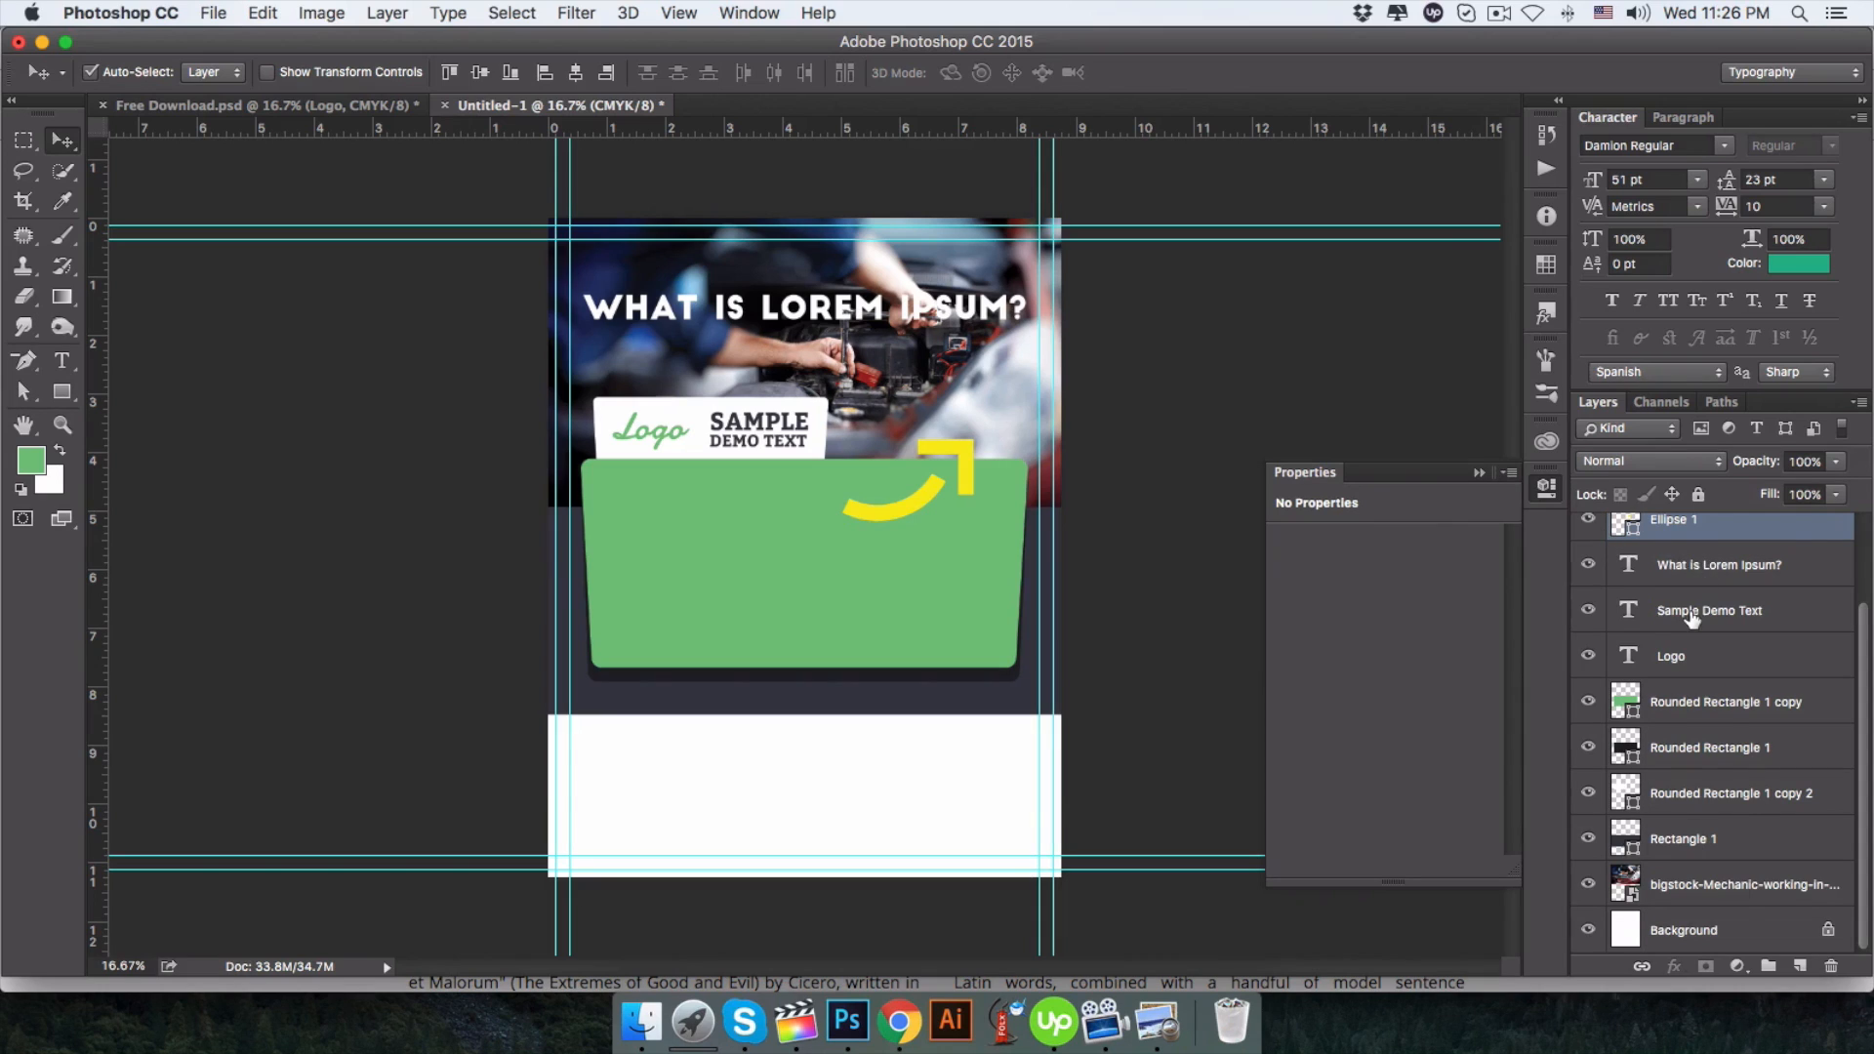
pyautogui.scroll(3, 1691, 616)
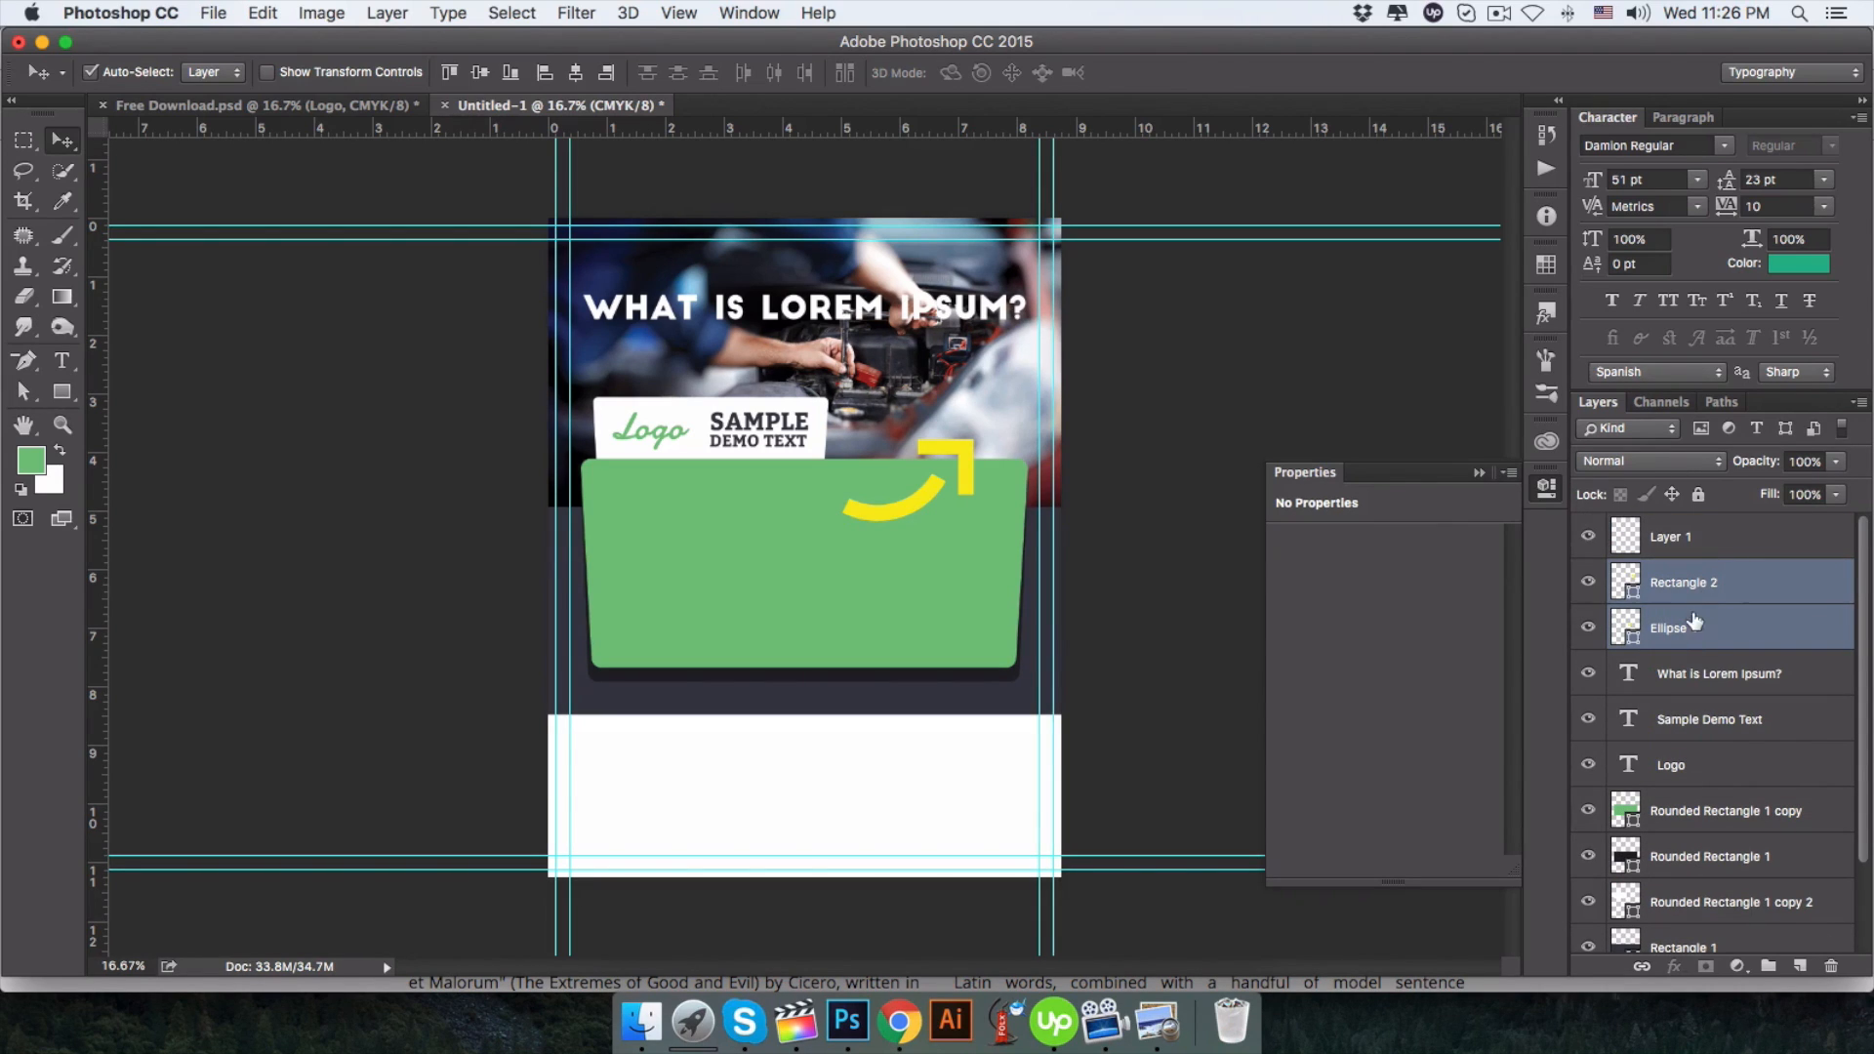
pyautogui.click(63, 397)
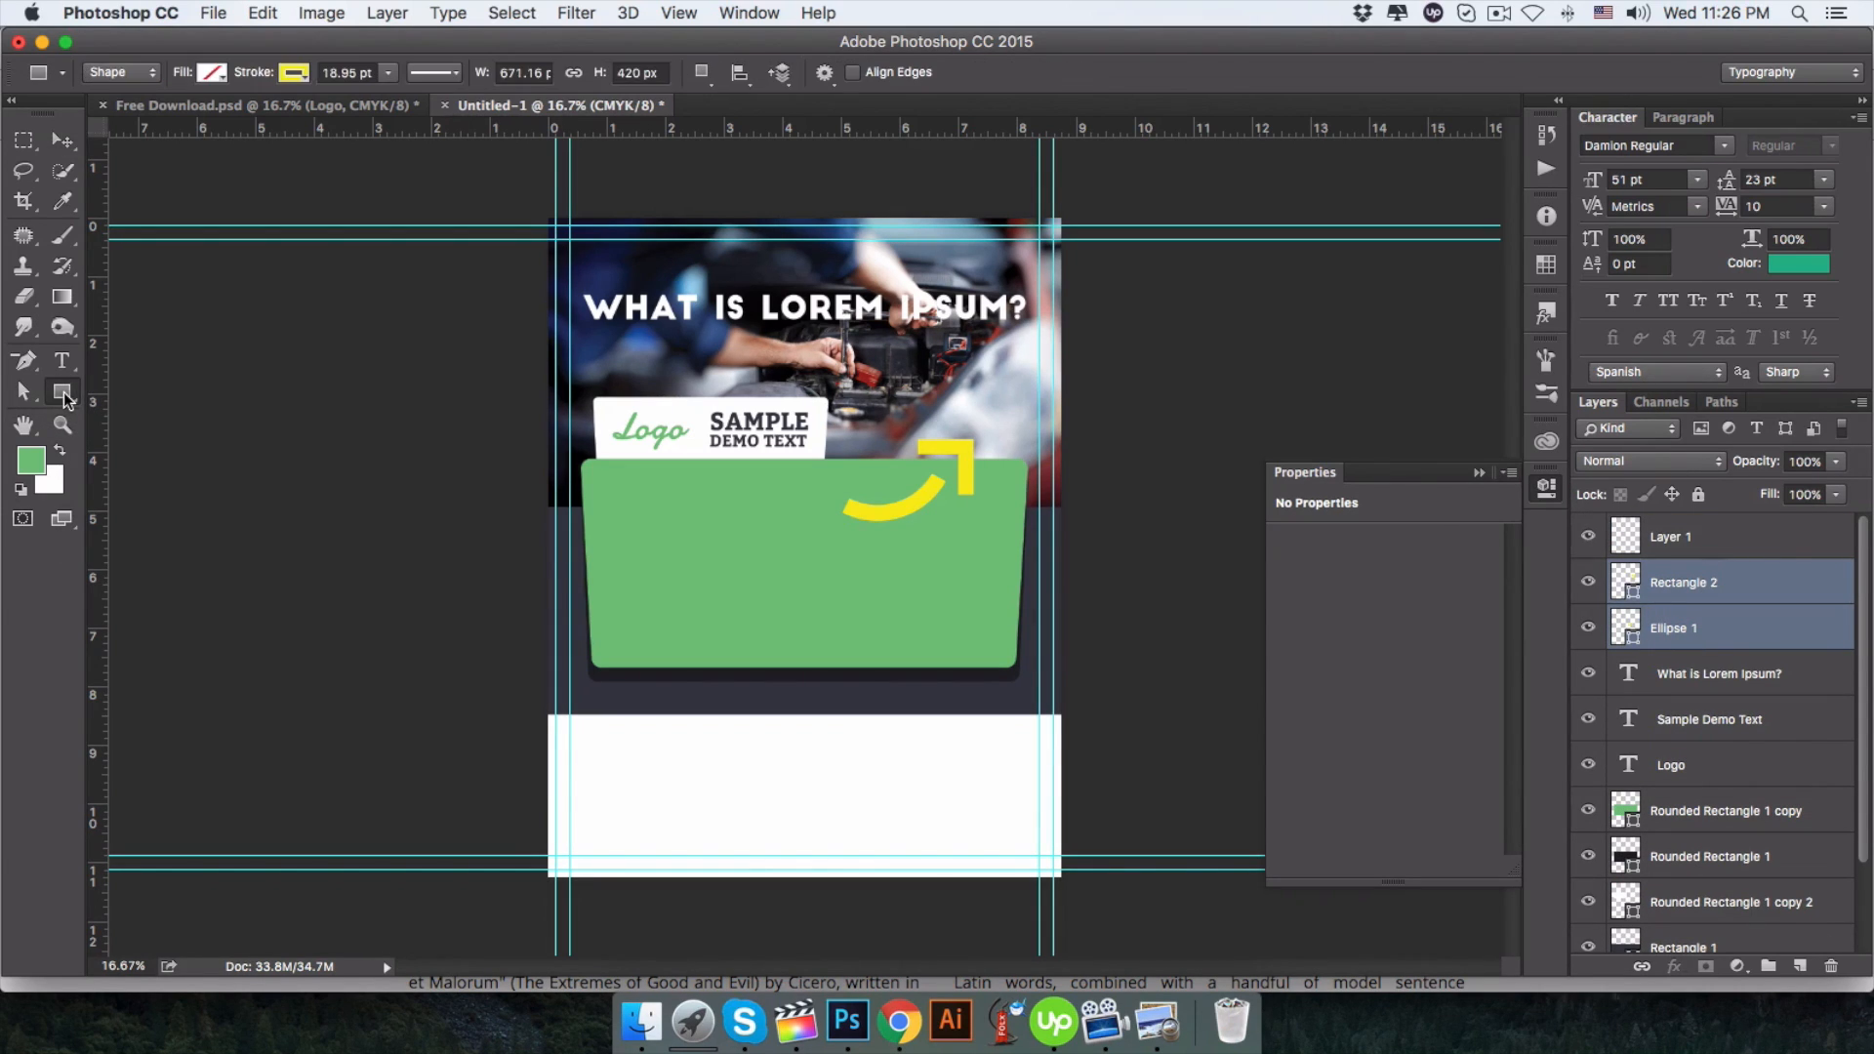
pyautogui.click(455, 76)
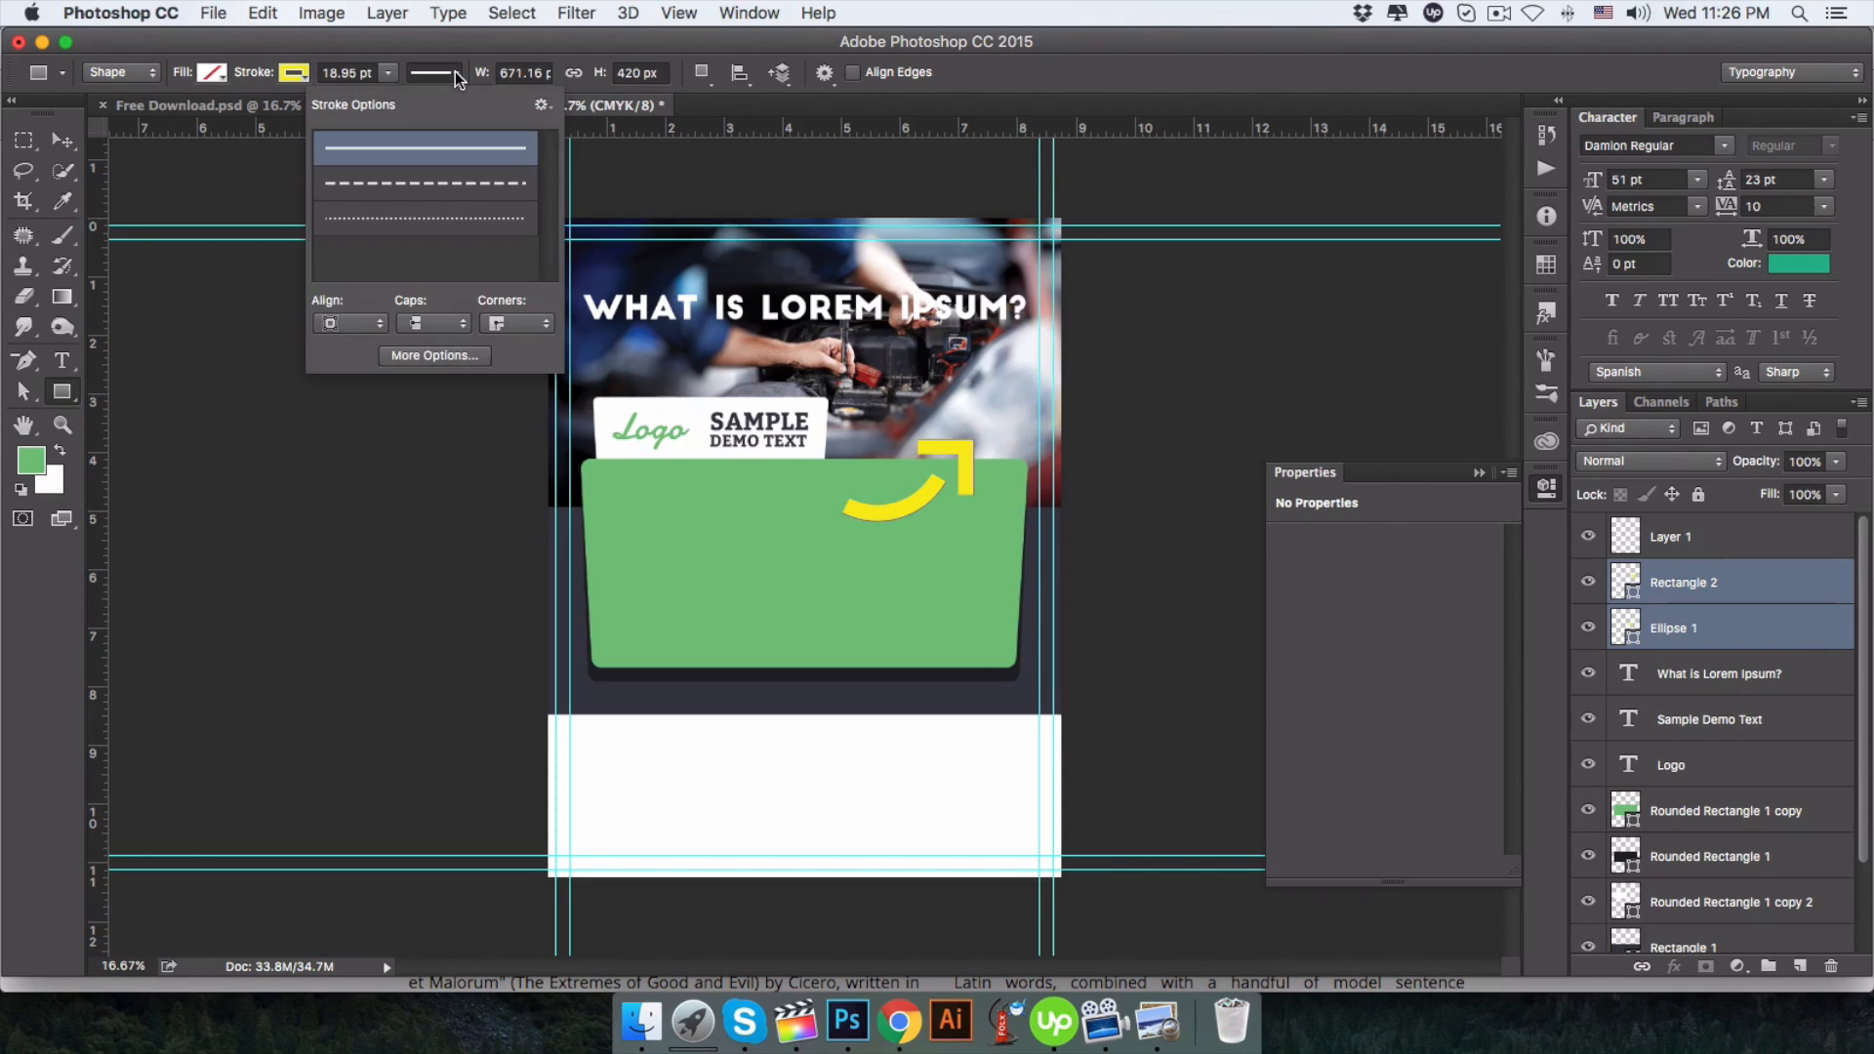
pyautogui.click(431, 344)
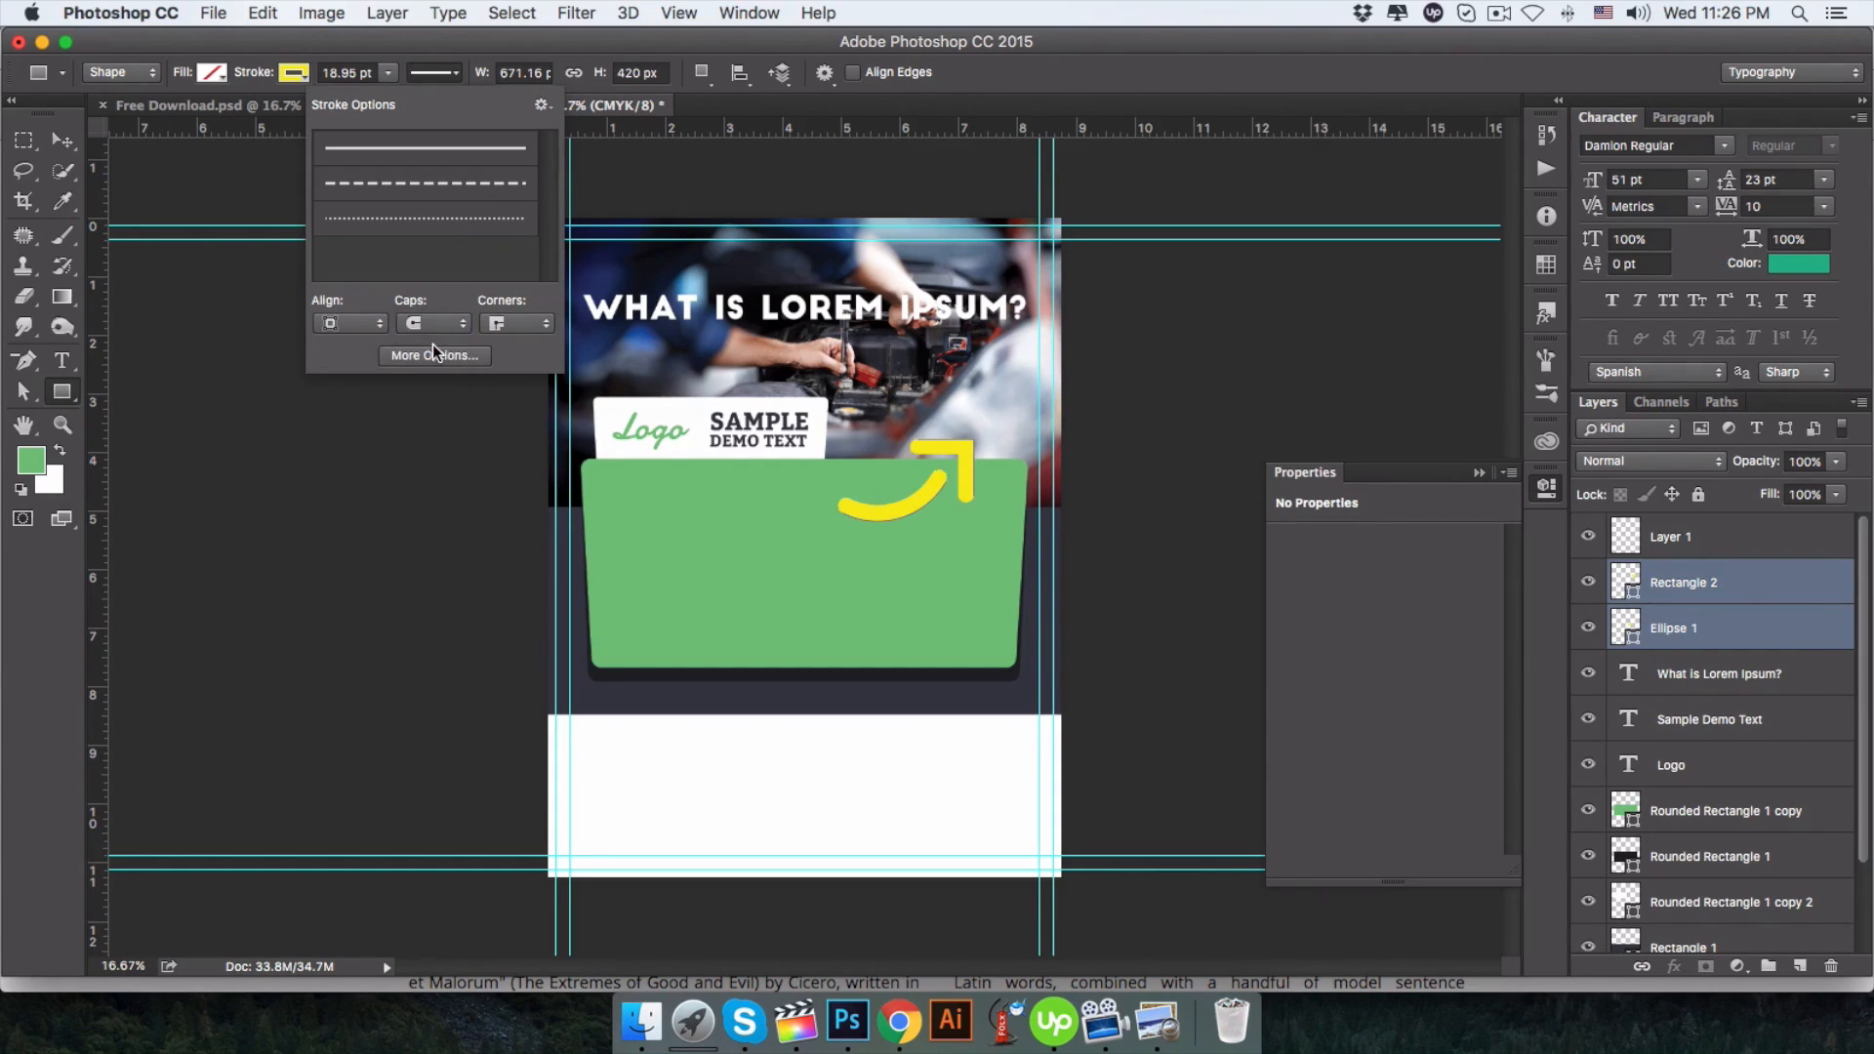
pyautogui.click(71, 141)
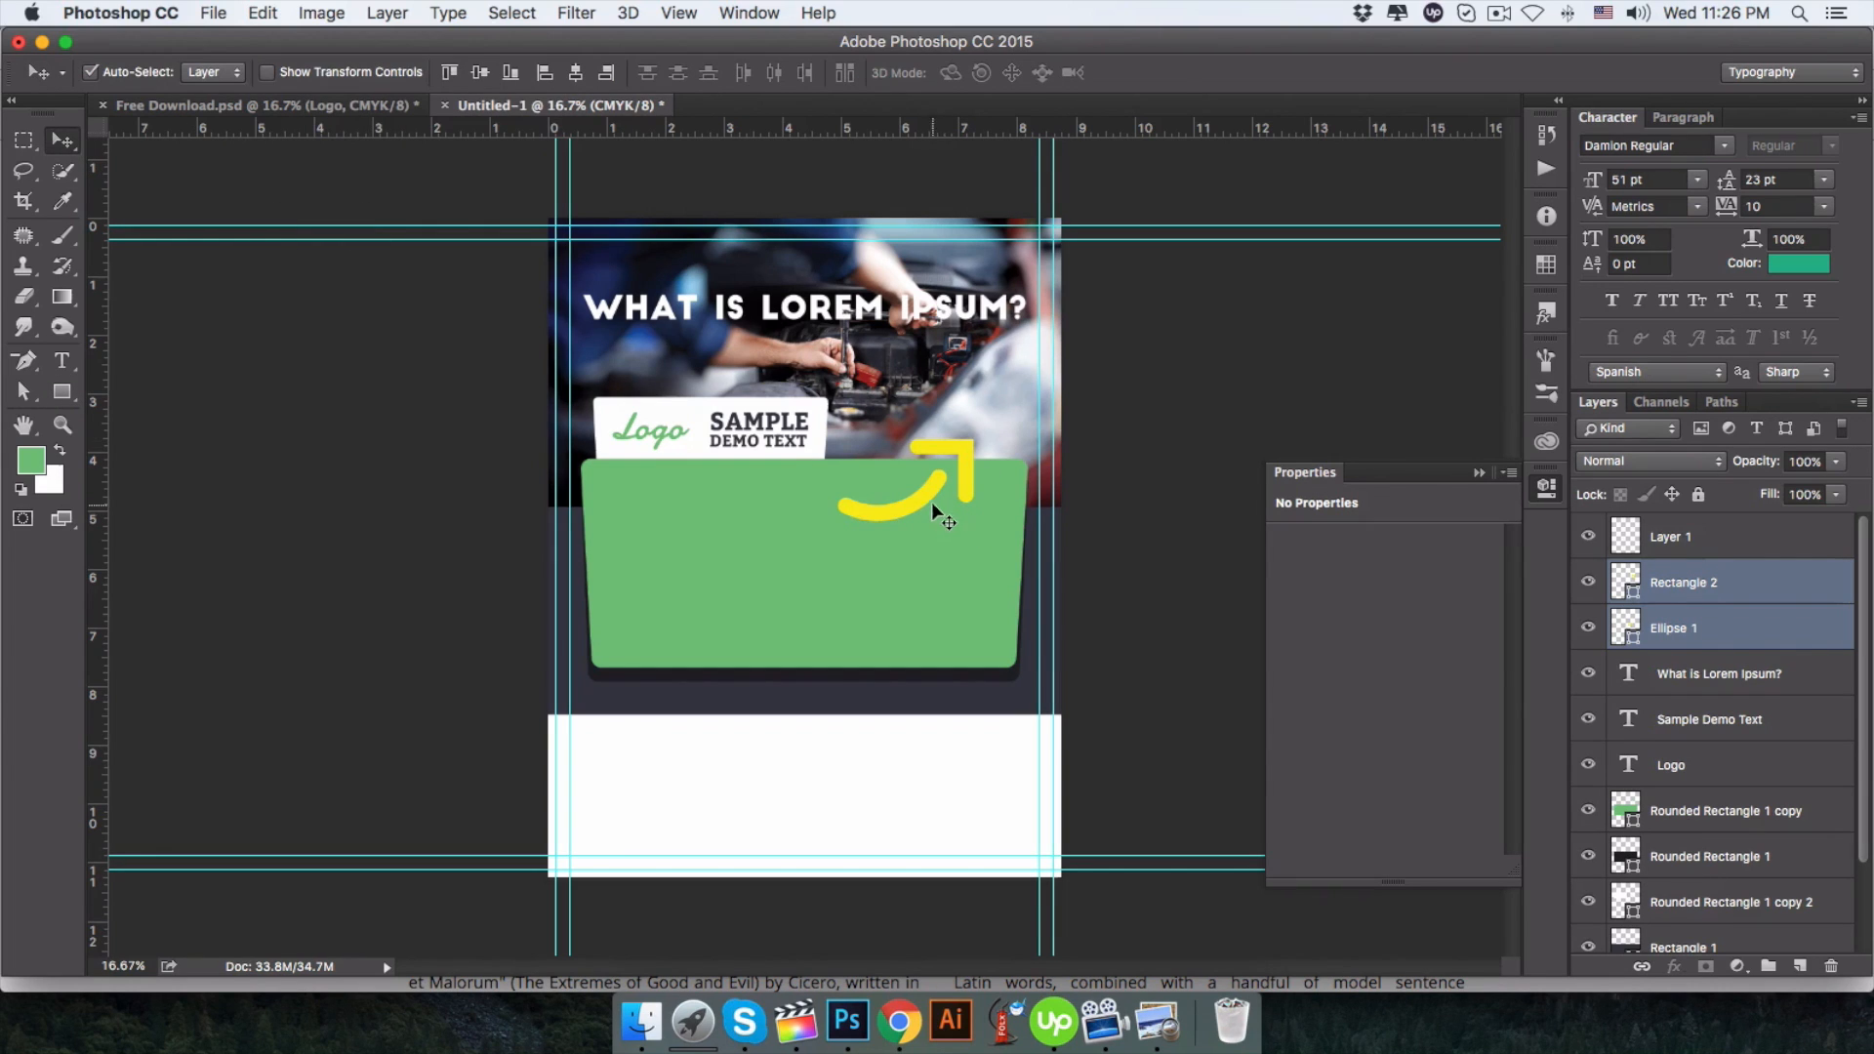
pyautogui.click(379, 103)
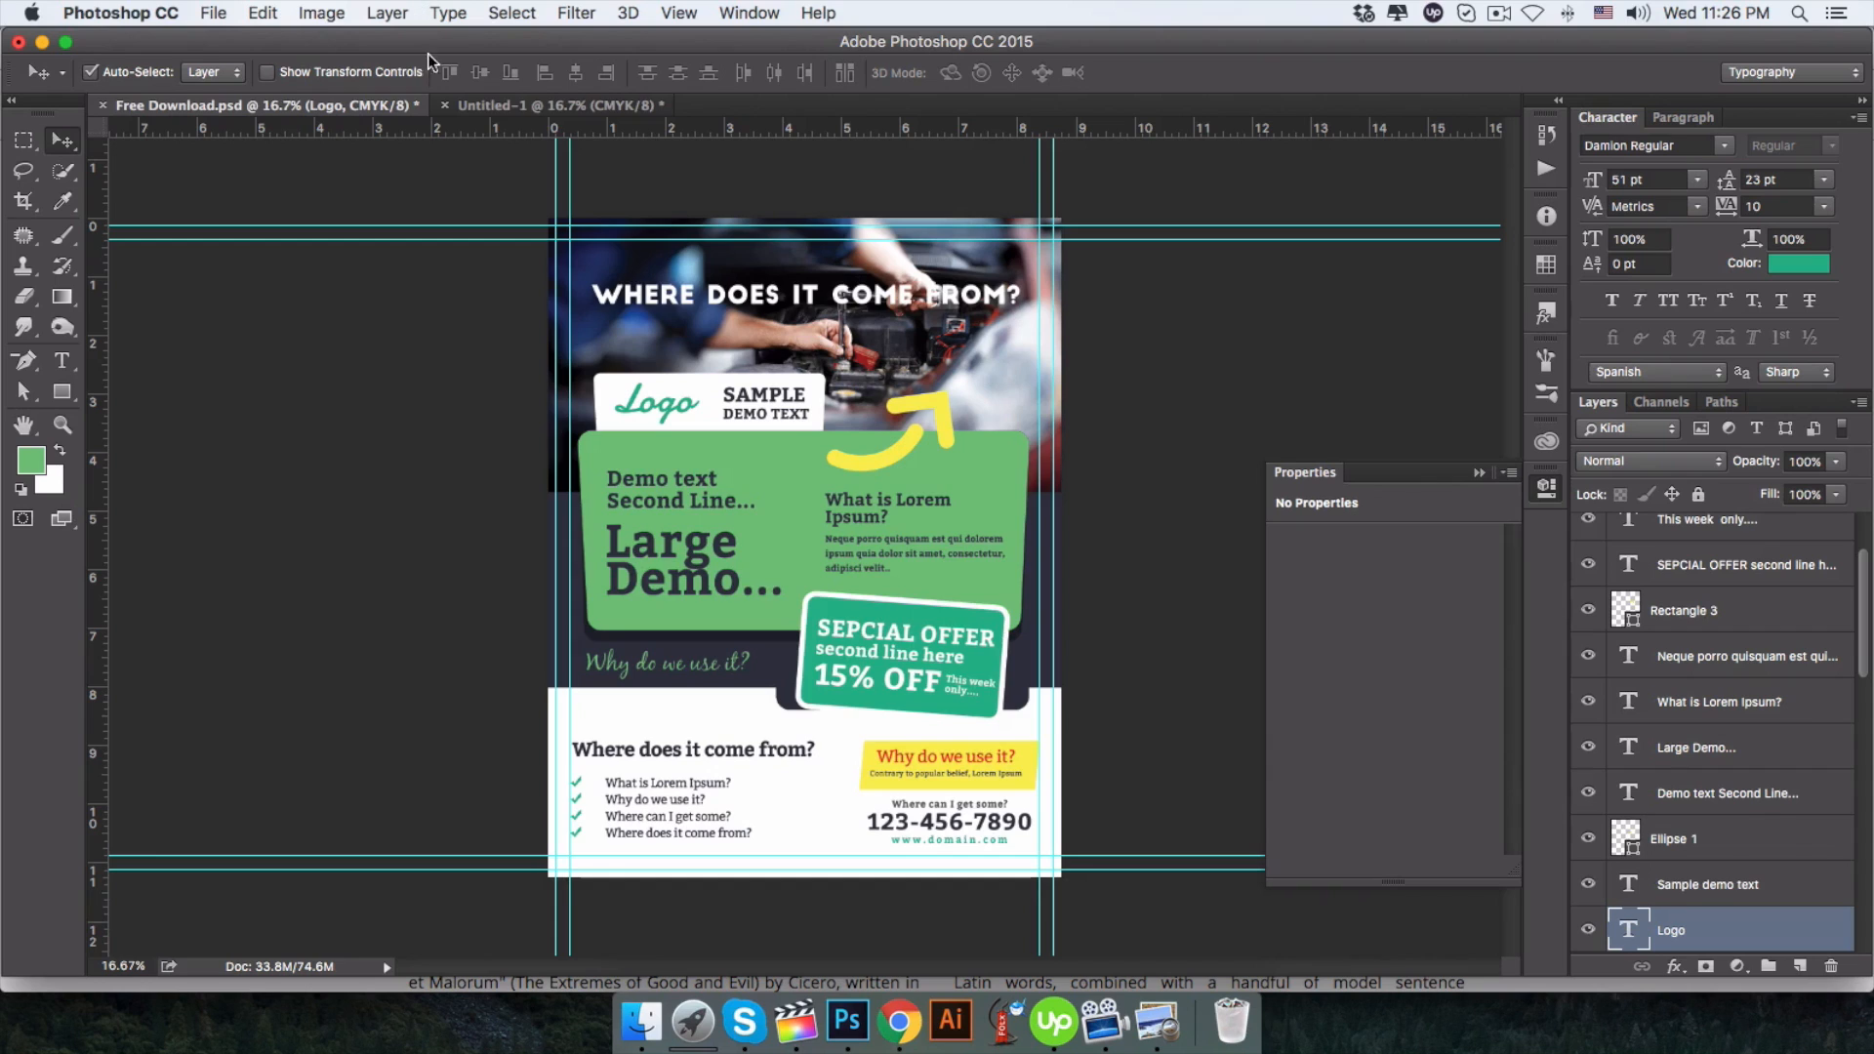
# In Untitled-1, draw a rectangle about 1067 × 556 px over the green panel's lower edge and fill it with the panel's green.
pyautogui.click(531, 105)
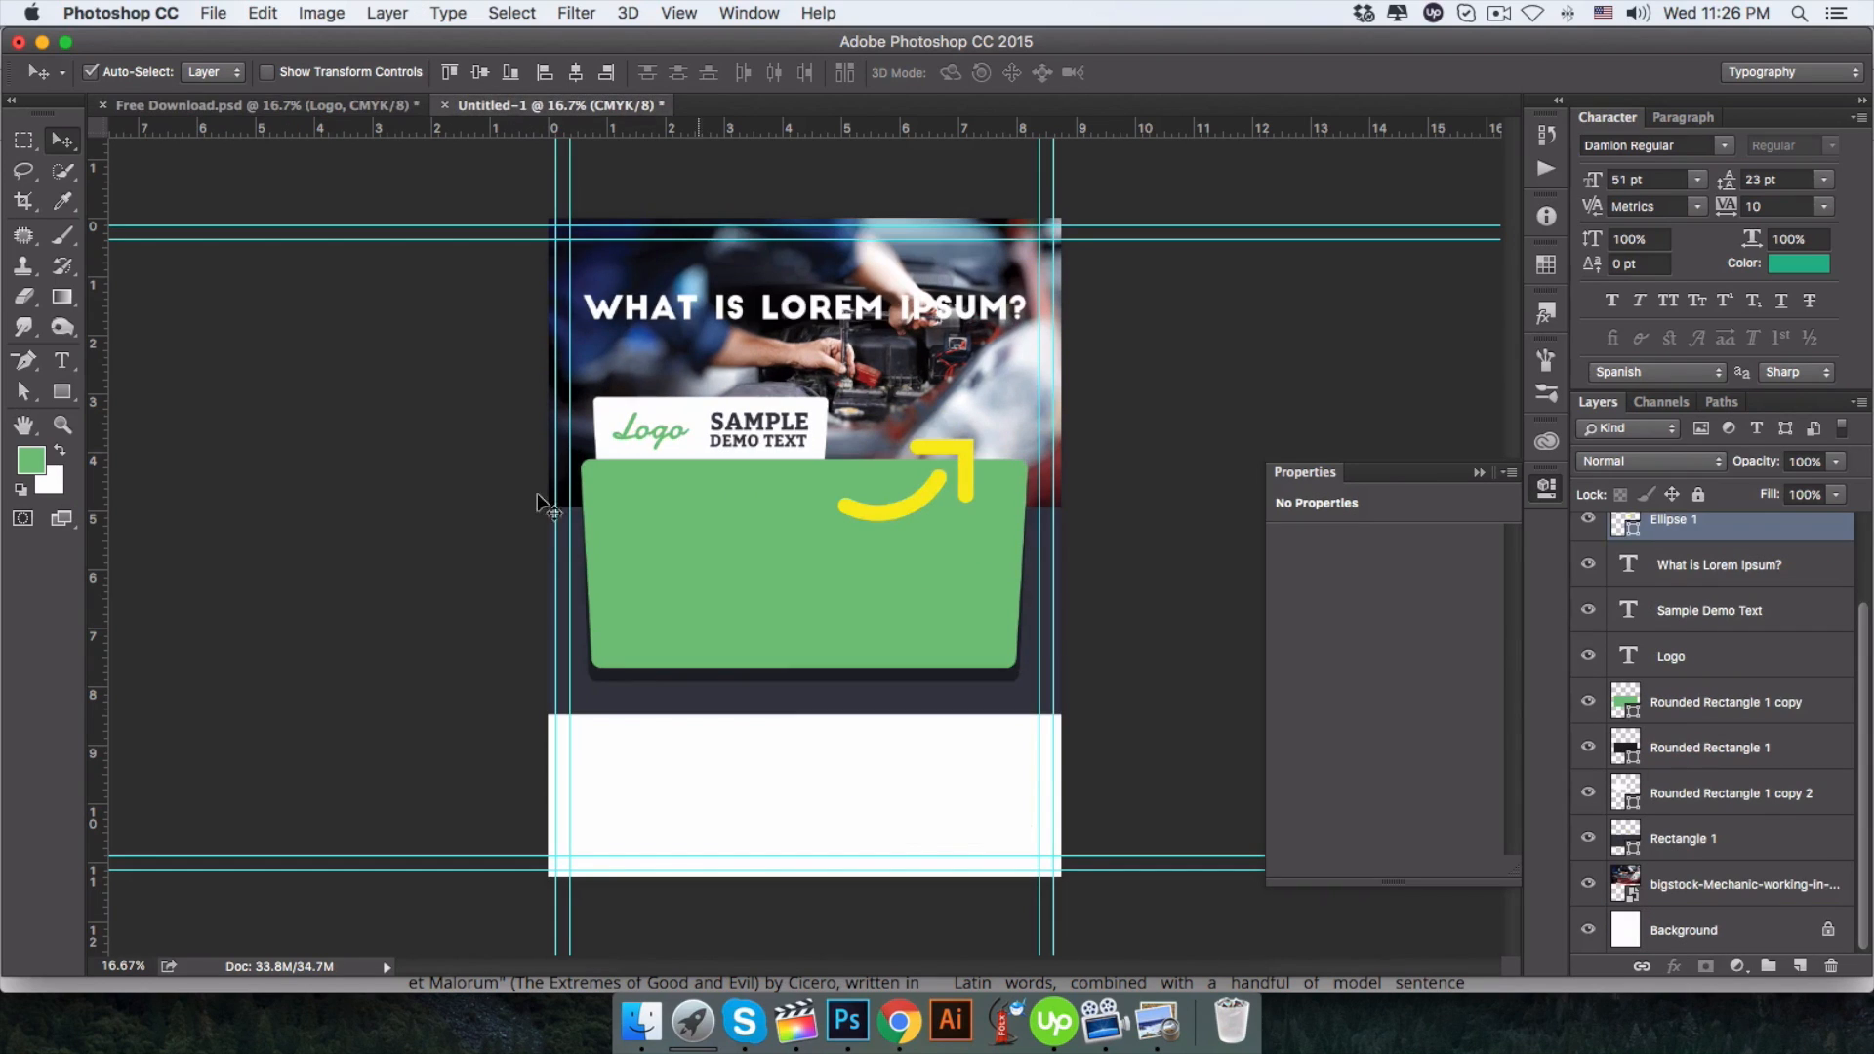
pyautogui.click(62, 391)
pyautogui.moveTo(796, 617); pyautogui.dragTo(995, 735)
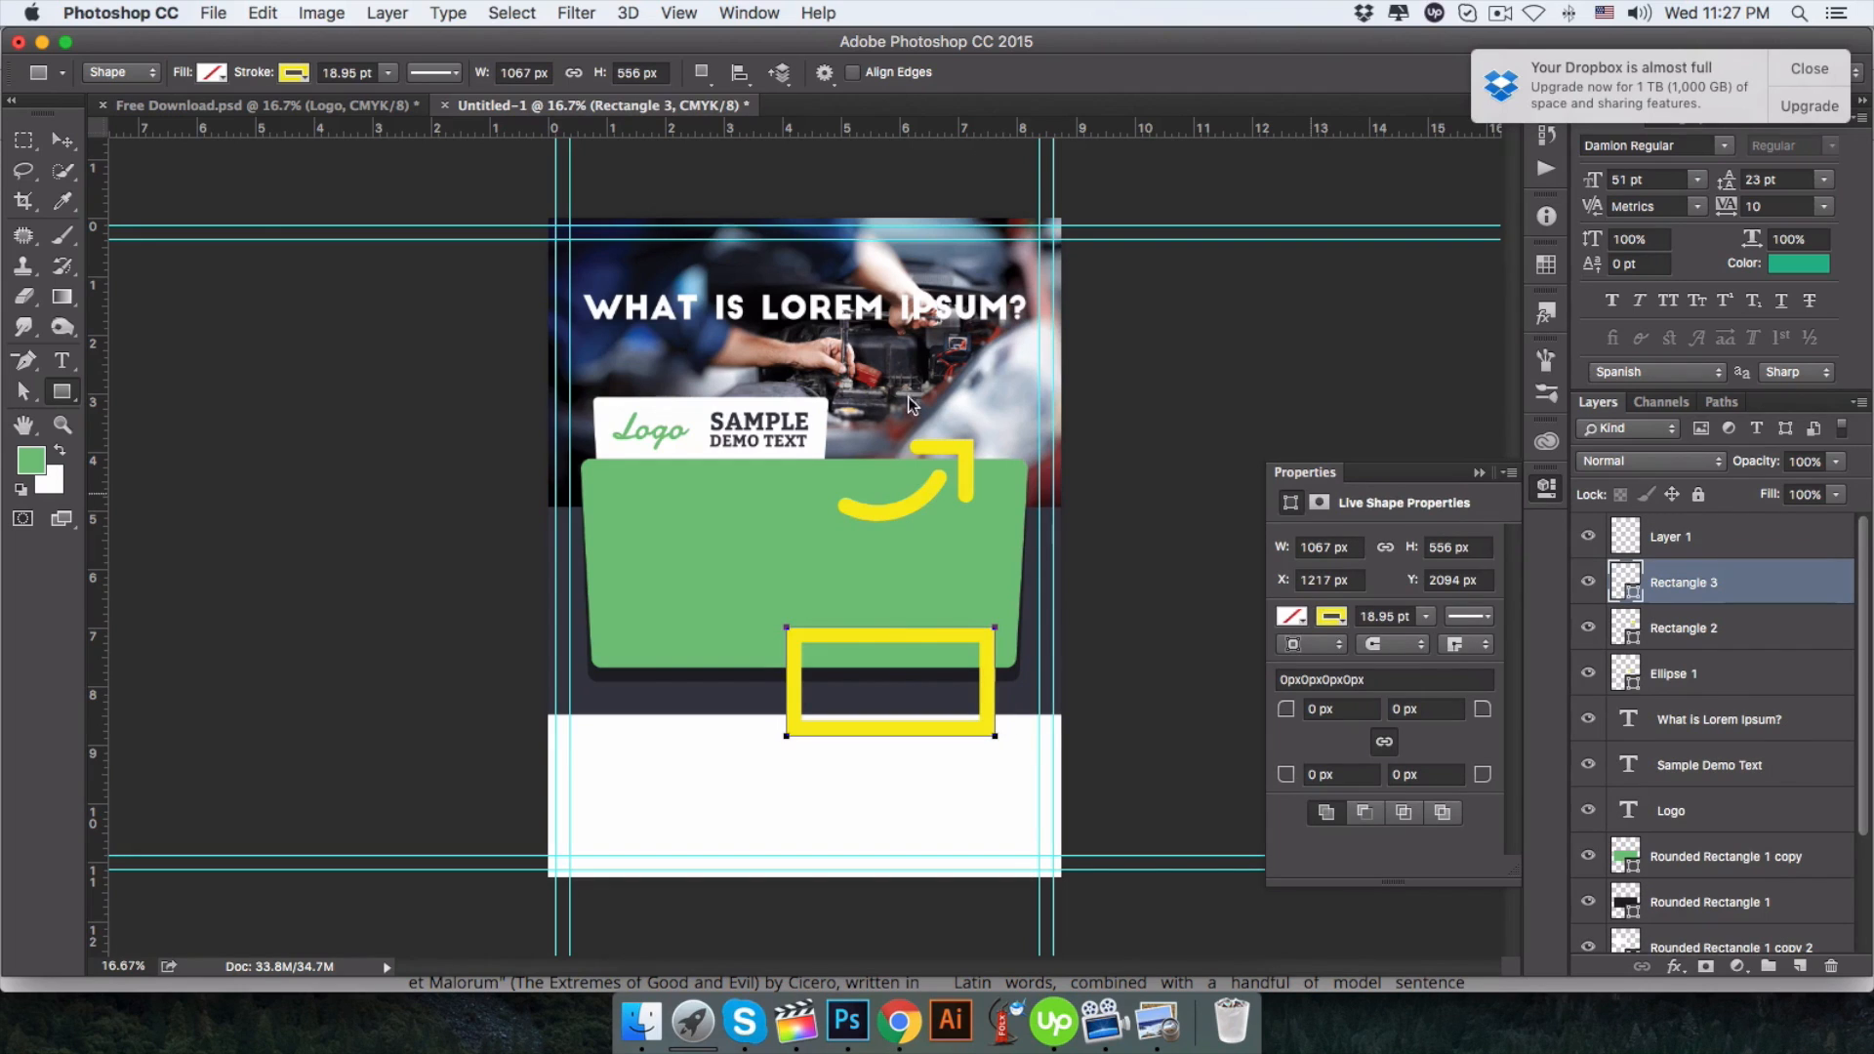
pyautogui.click(221, 85)
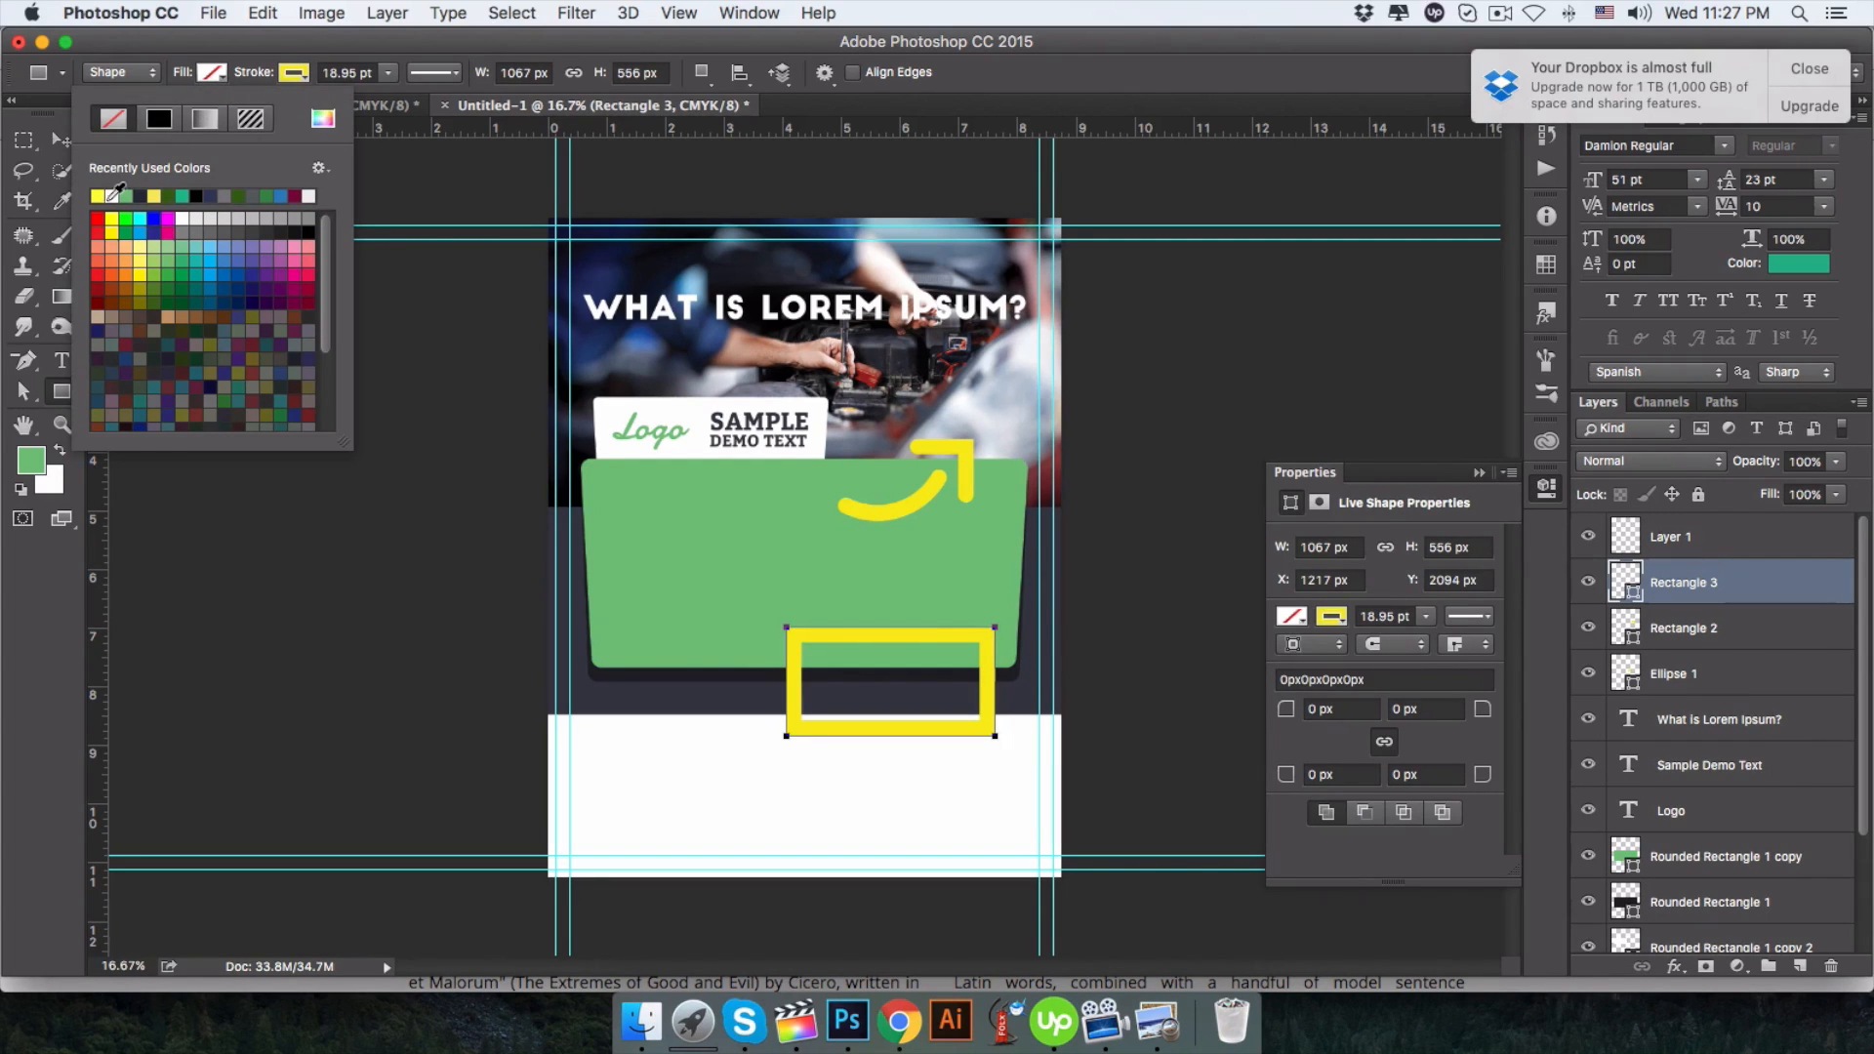
pyautogui.click(98, 196)
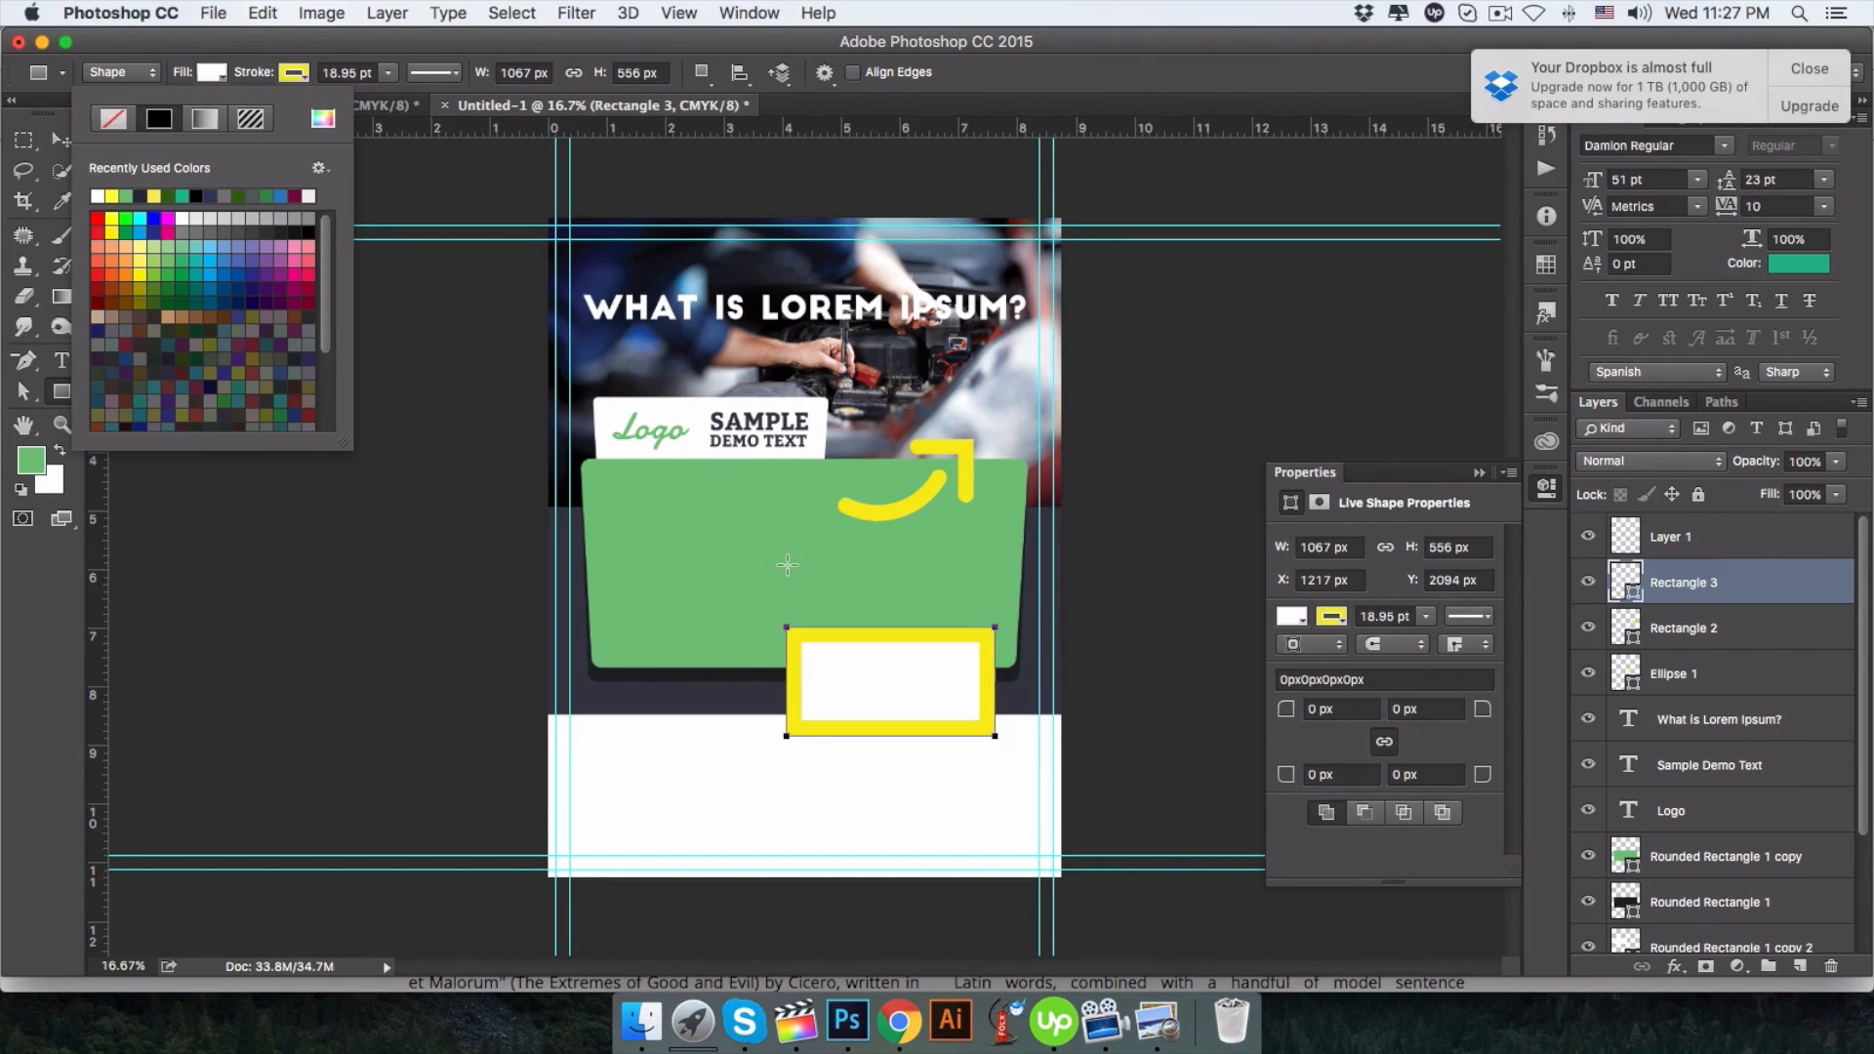
pyautogui.click(125, 196)
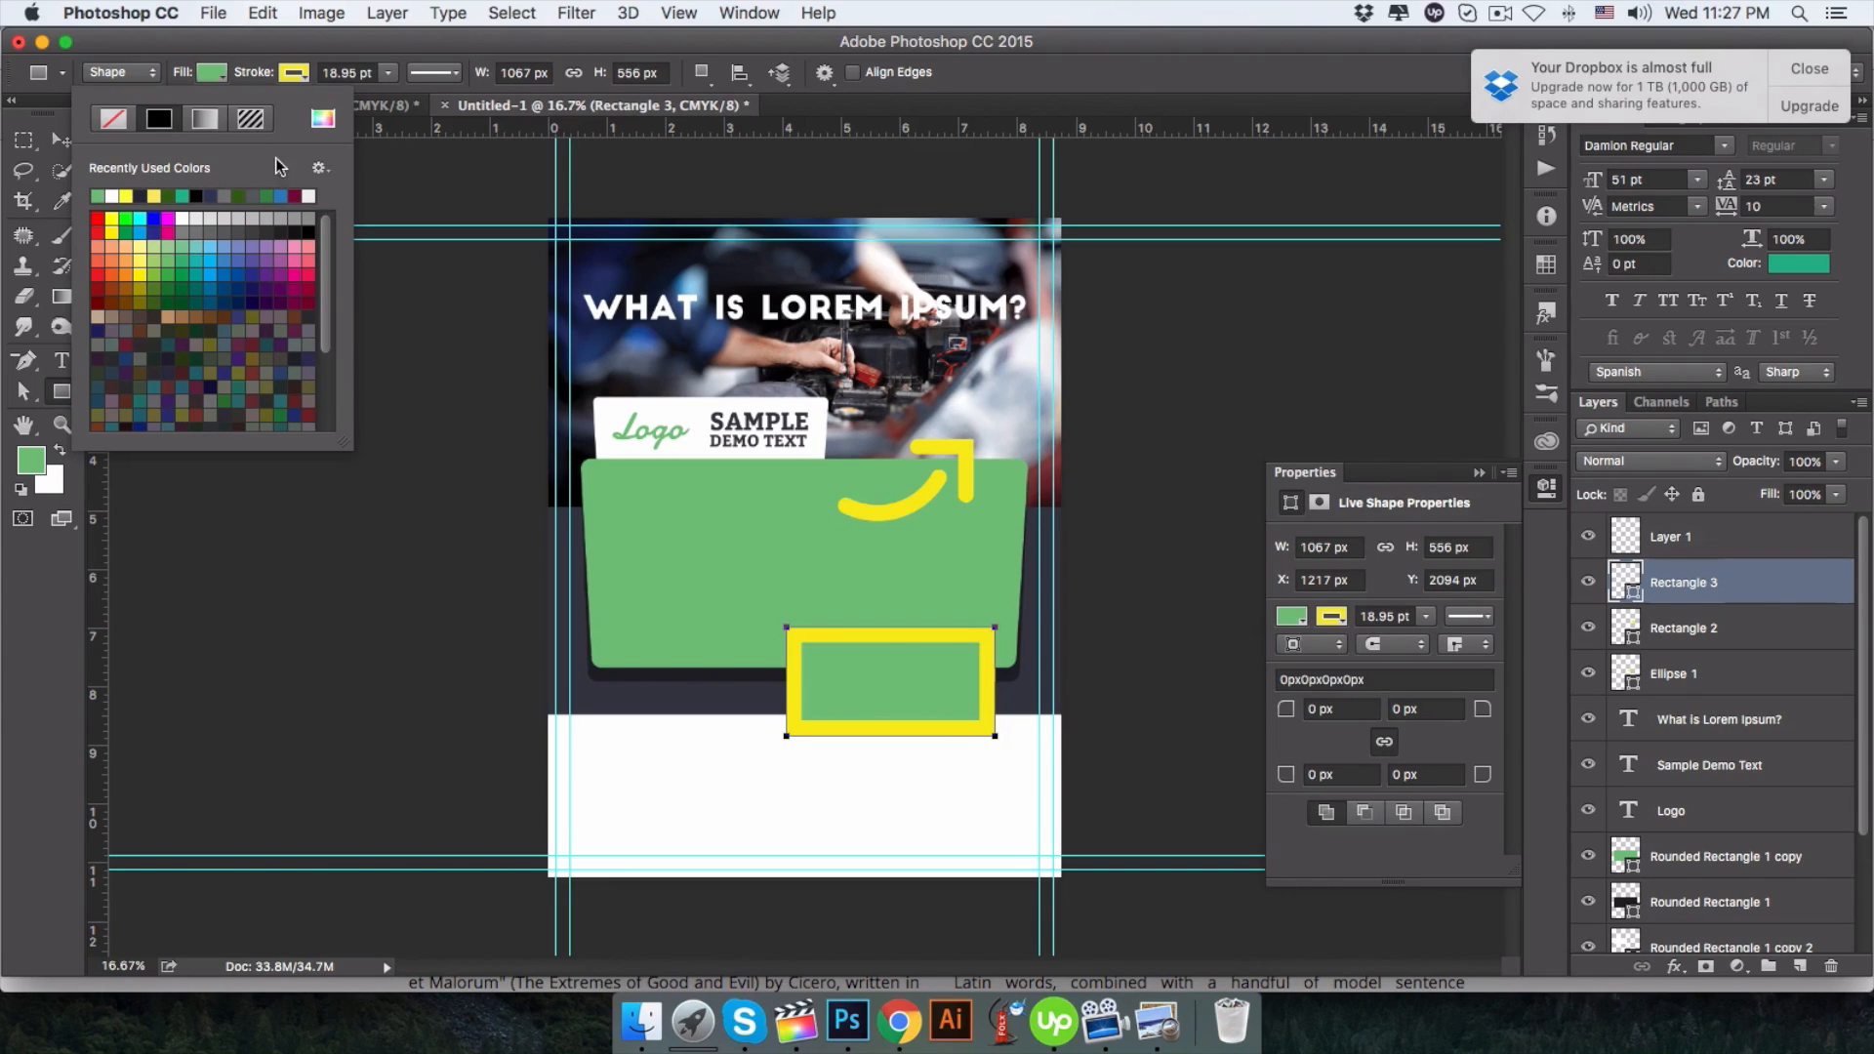
# Give the new rectangle a white stroke about 4.82 pt wide and round all its corners to 59 px.
pyautogui.click(296, 73)
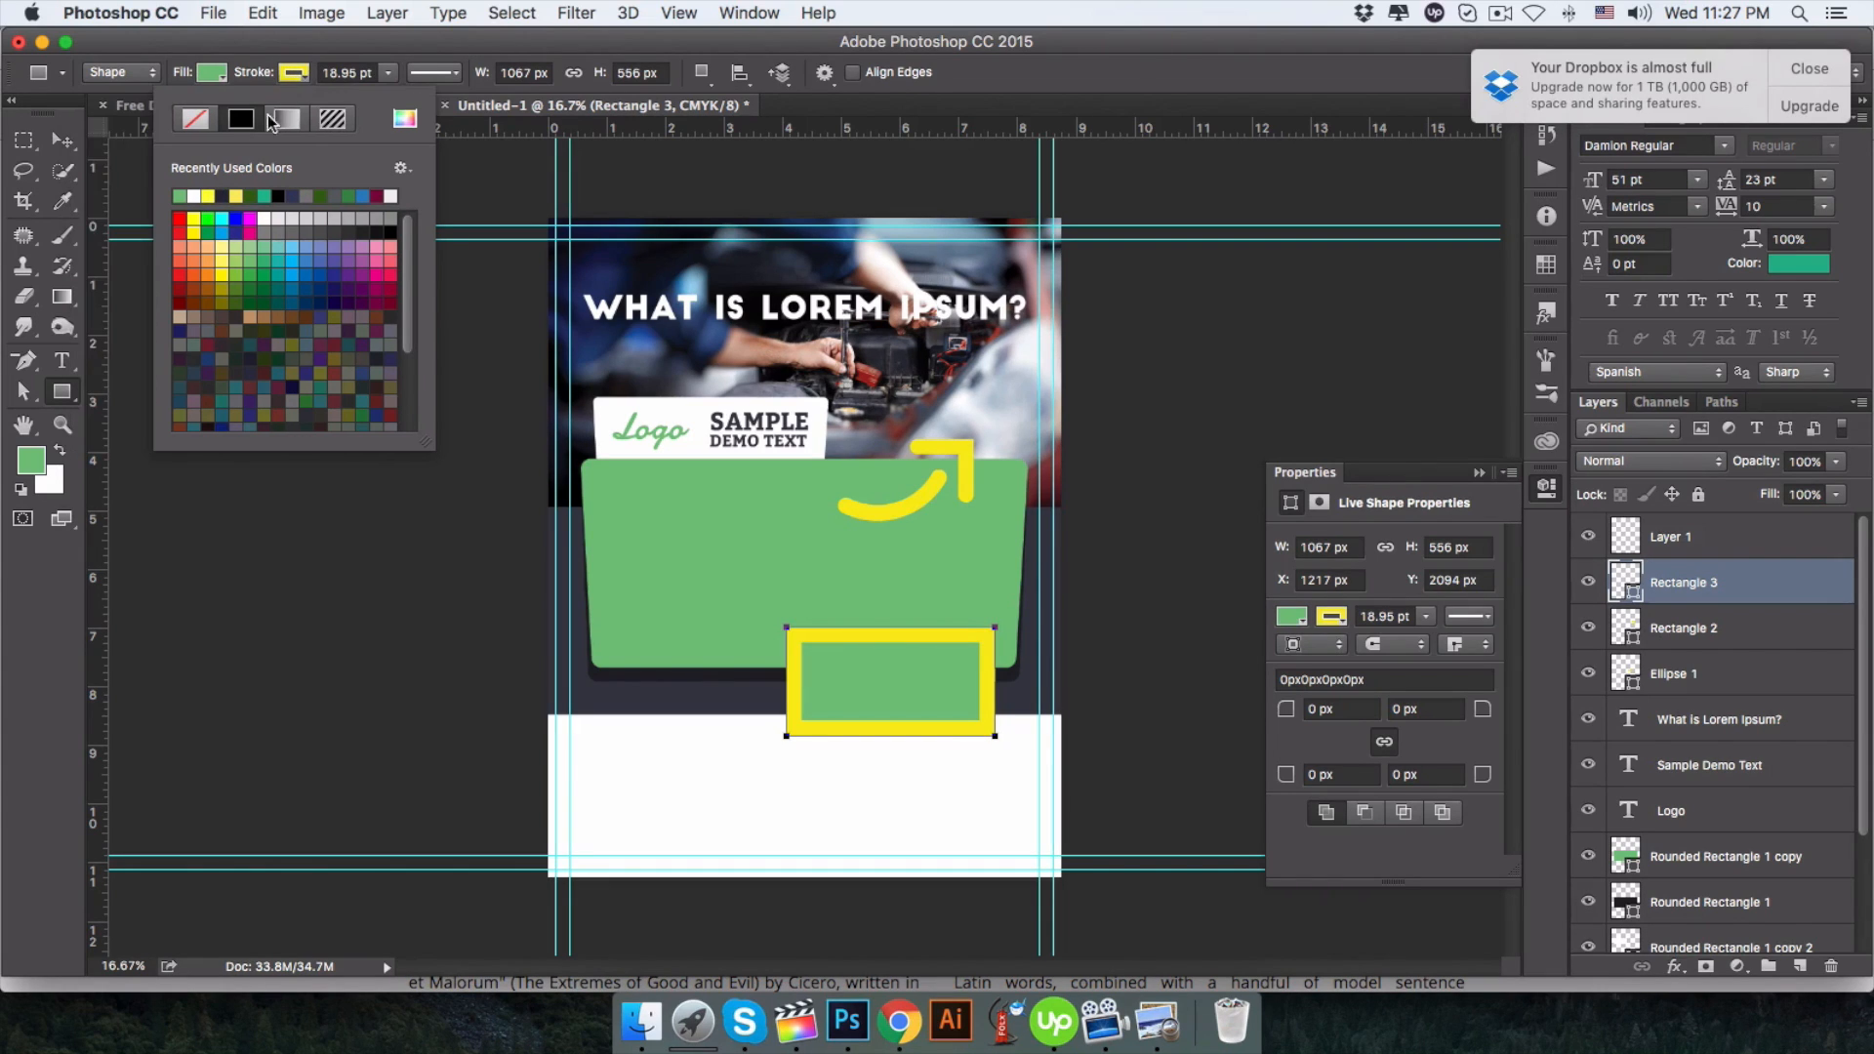
pyautogui.click(194, 195)
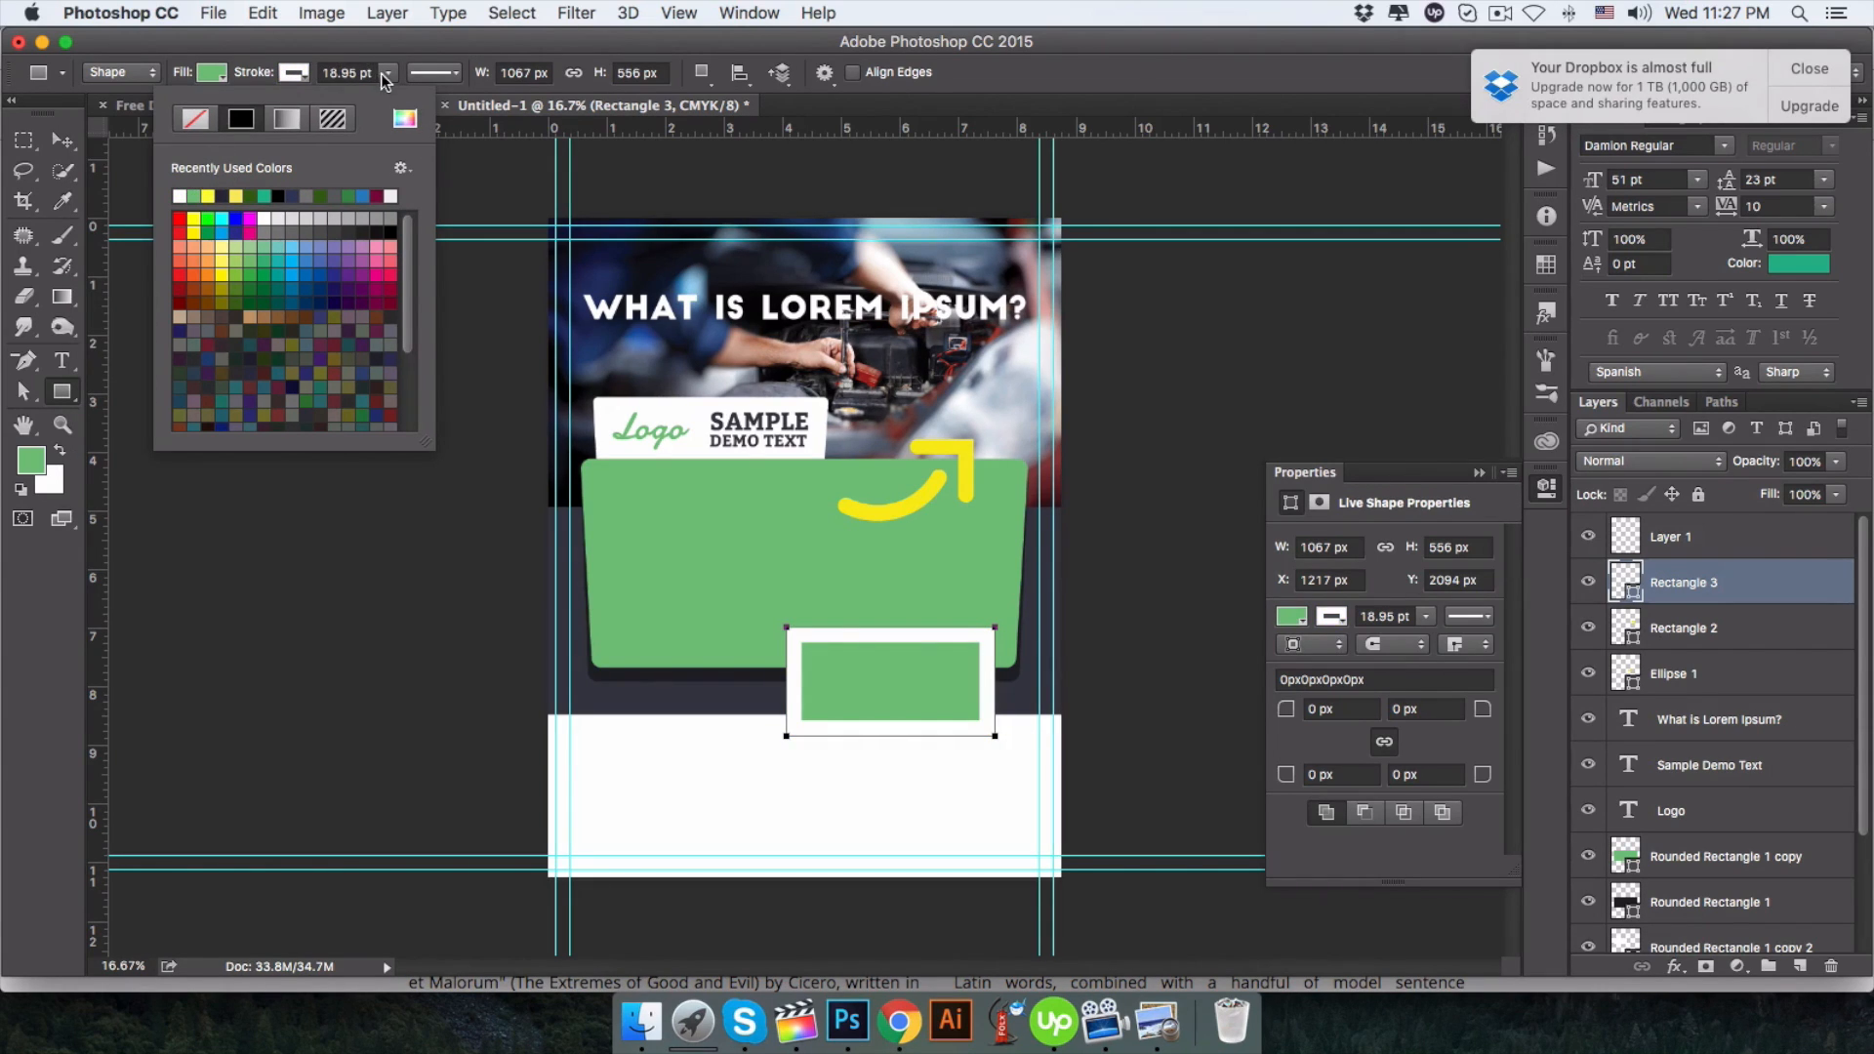
pyautogui.click(386, 73)
pyautogui.moveTo(363, 98); pyautogui.dragTo(366, 100)
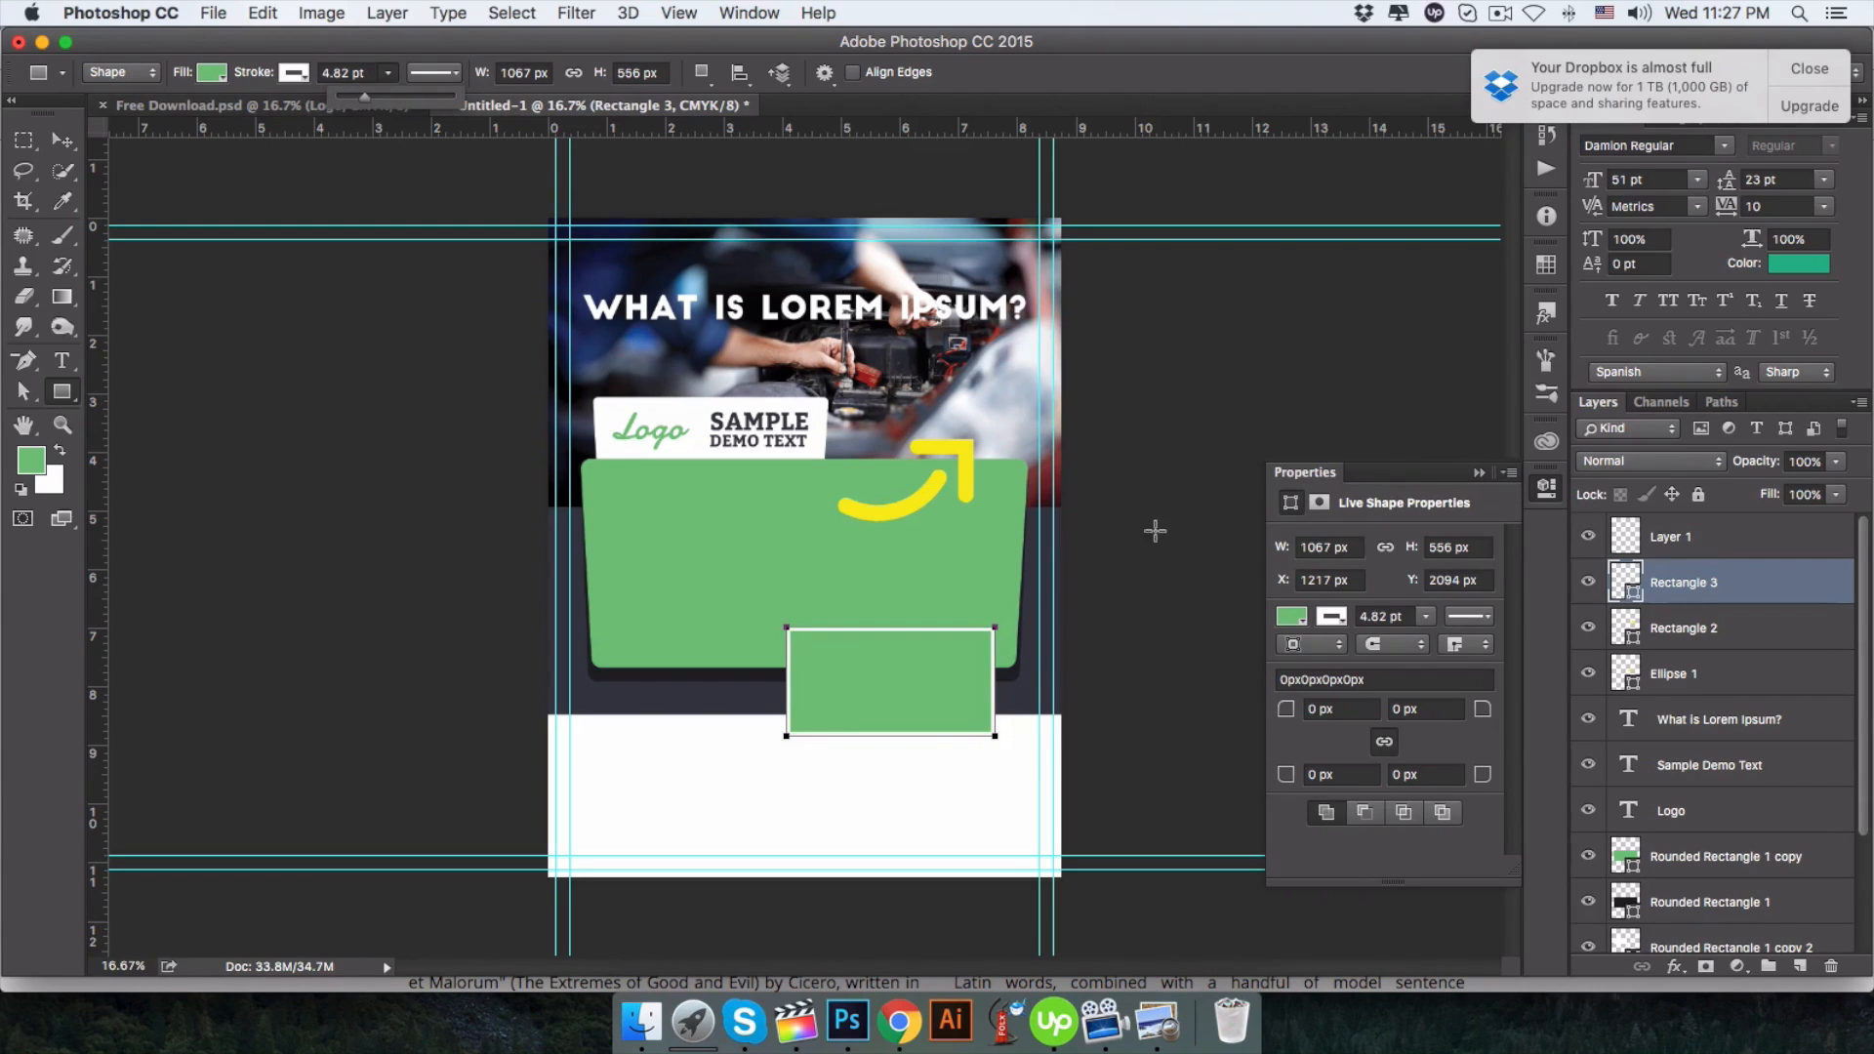
pyautogui.moveTo(1286, 711); pyautogui.dragTo(1368, 718)
pyautogui.write('59')
pyautogui.press('Return')
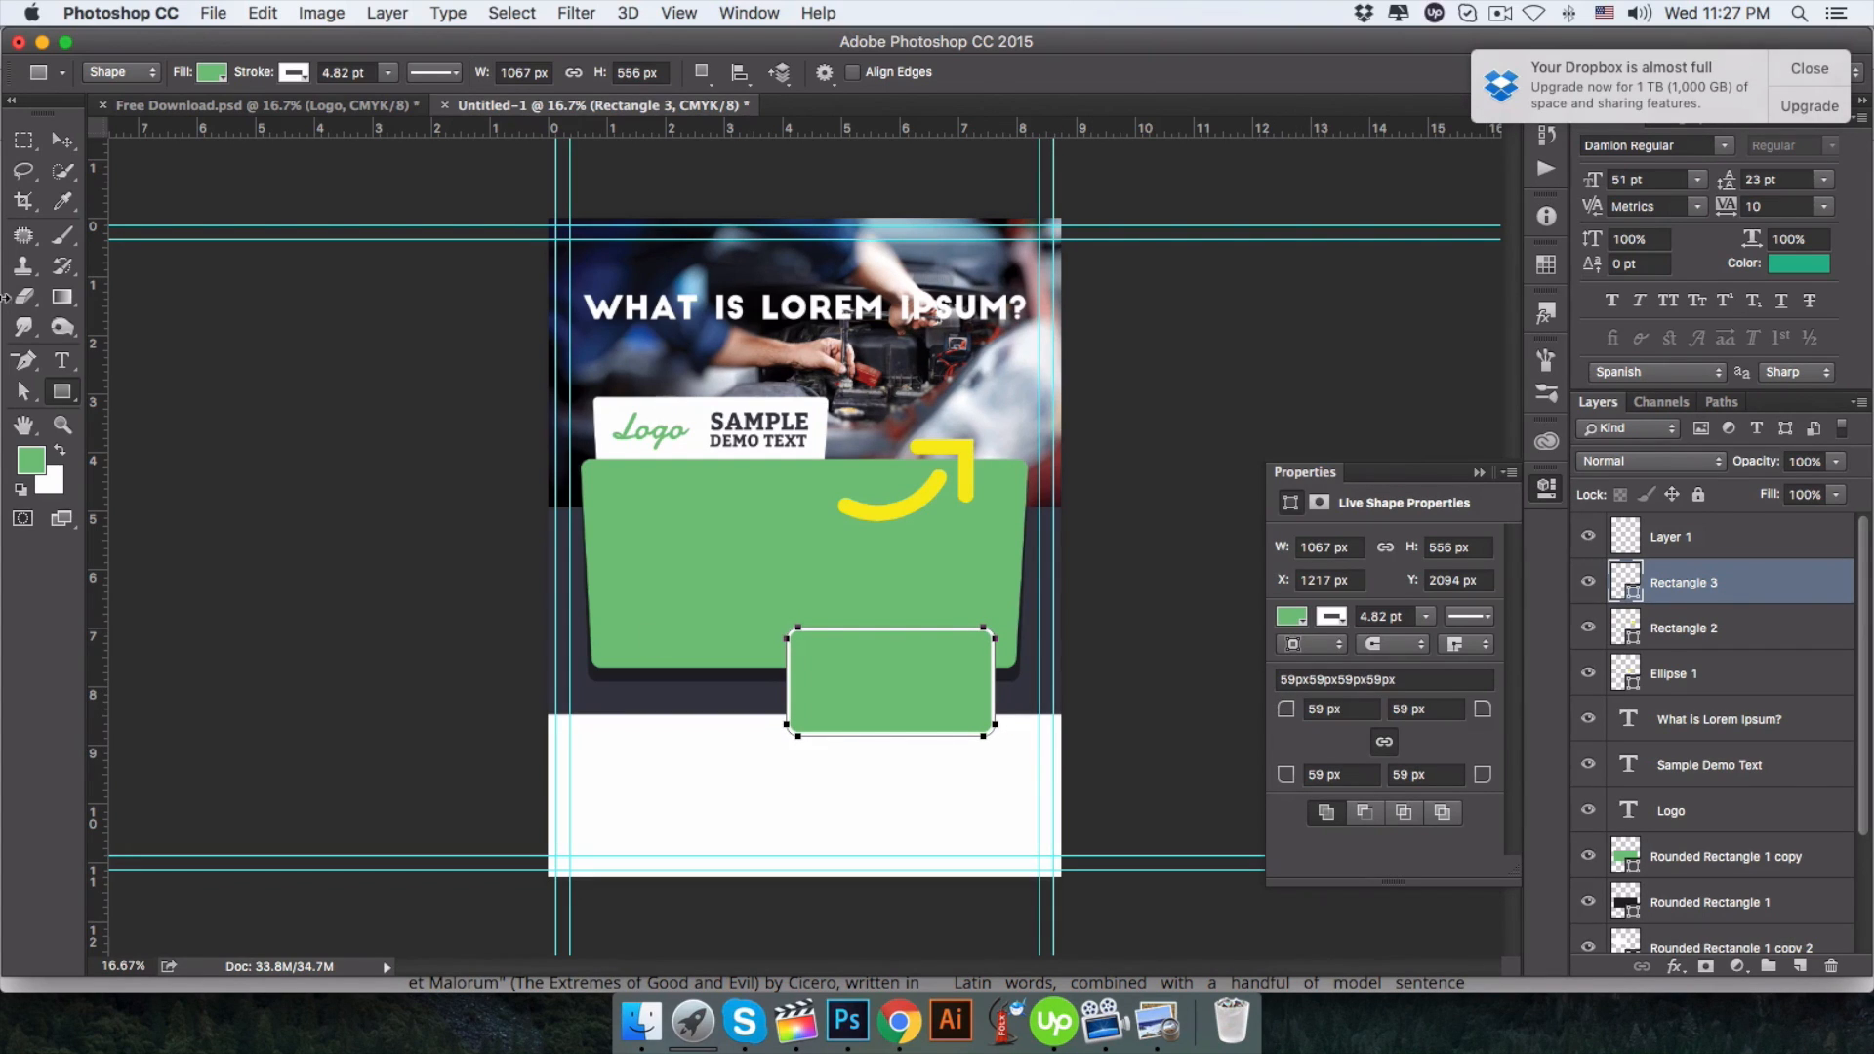
pyautogui.press('v')
pyautogui.press('super+t')
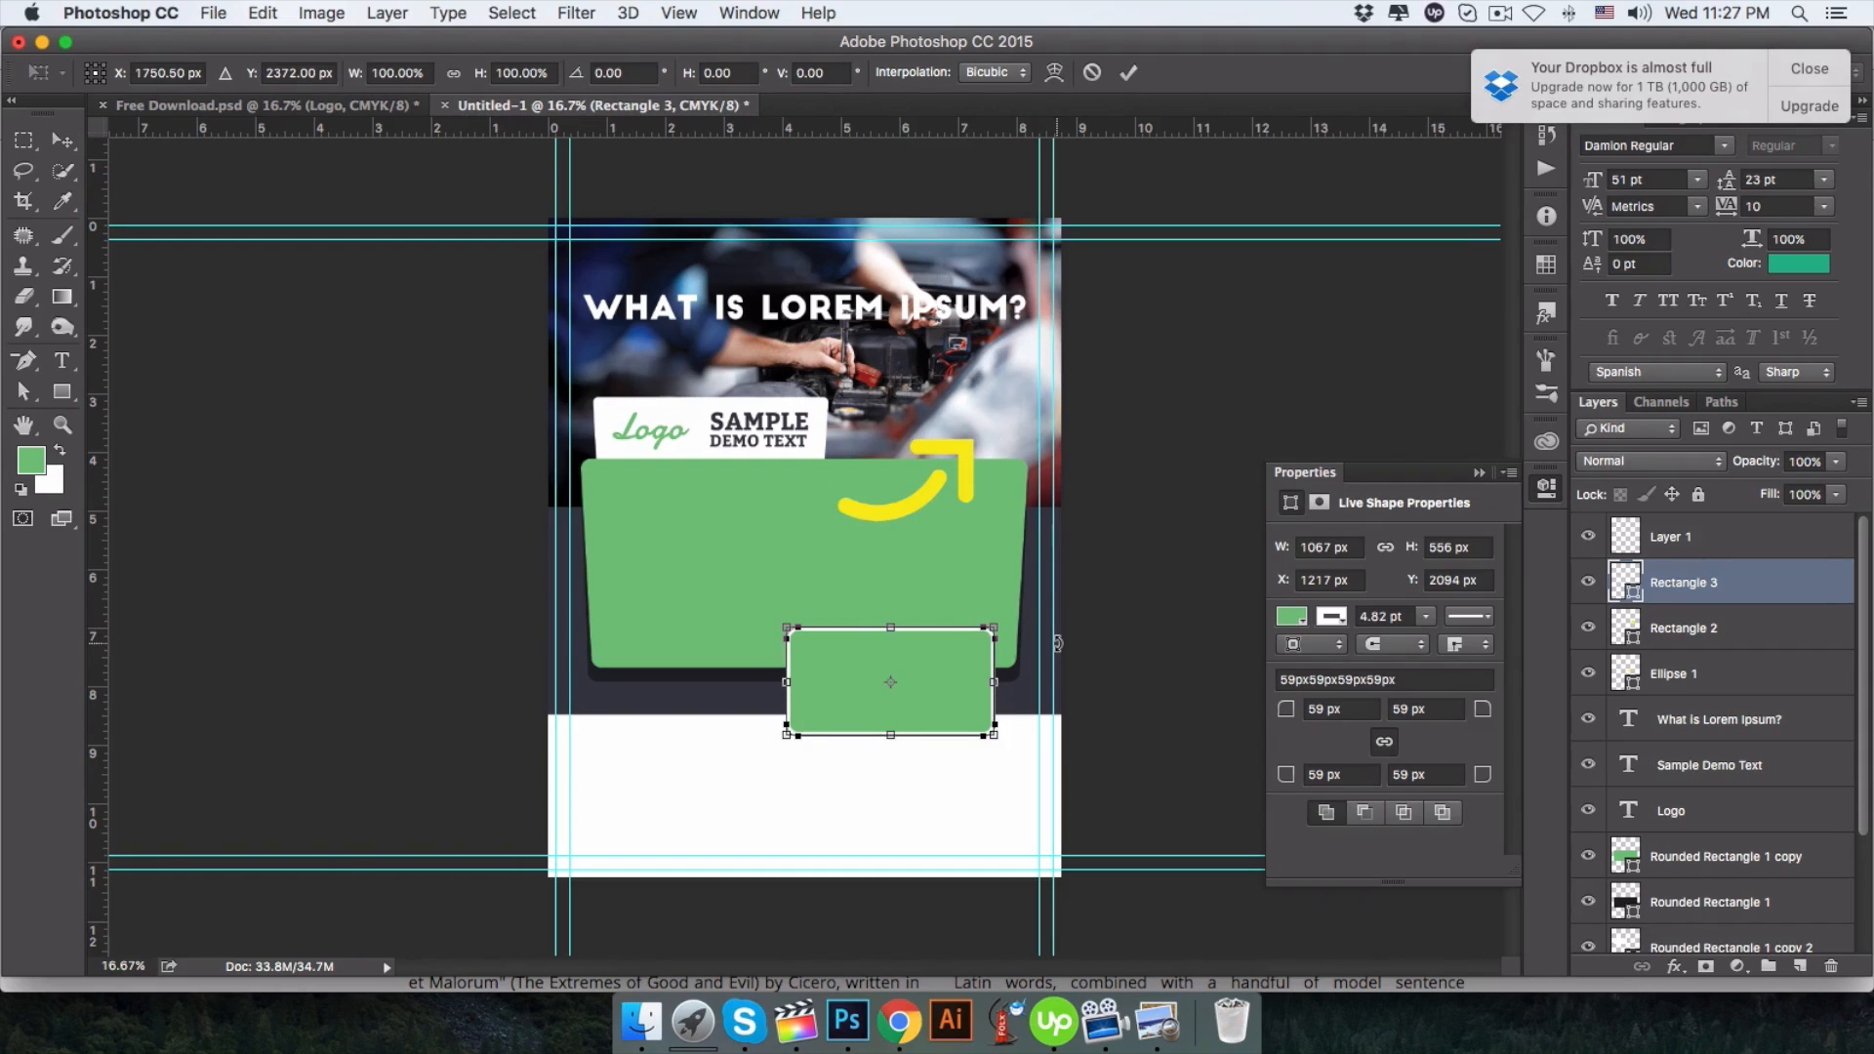
pyautogui.moveTo(1060, 642); pyautogui.dragTo(1060, 663)
pyautogui.press('Return')
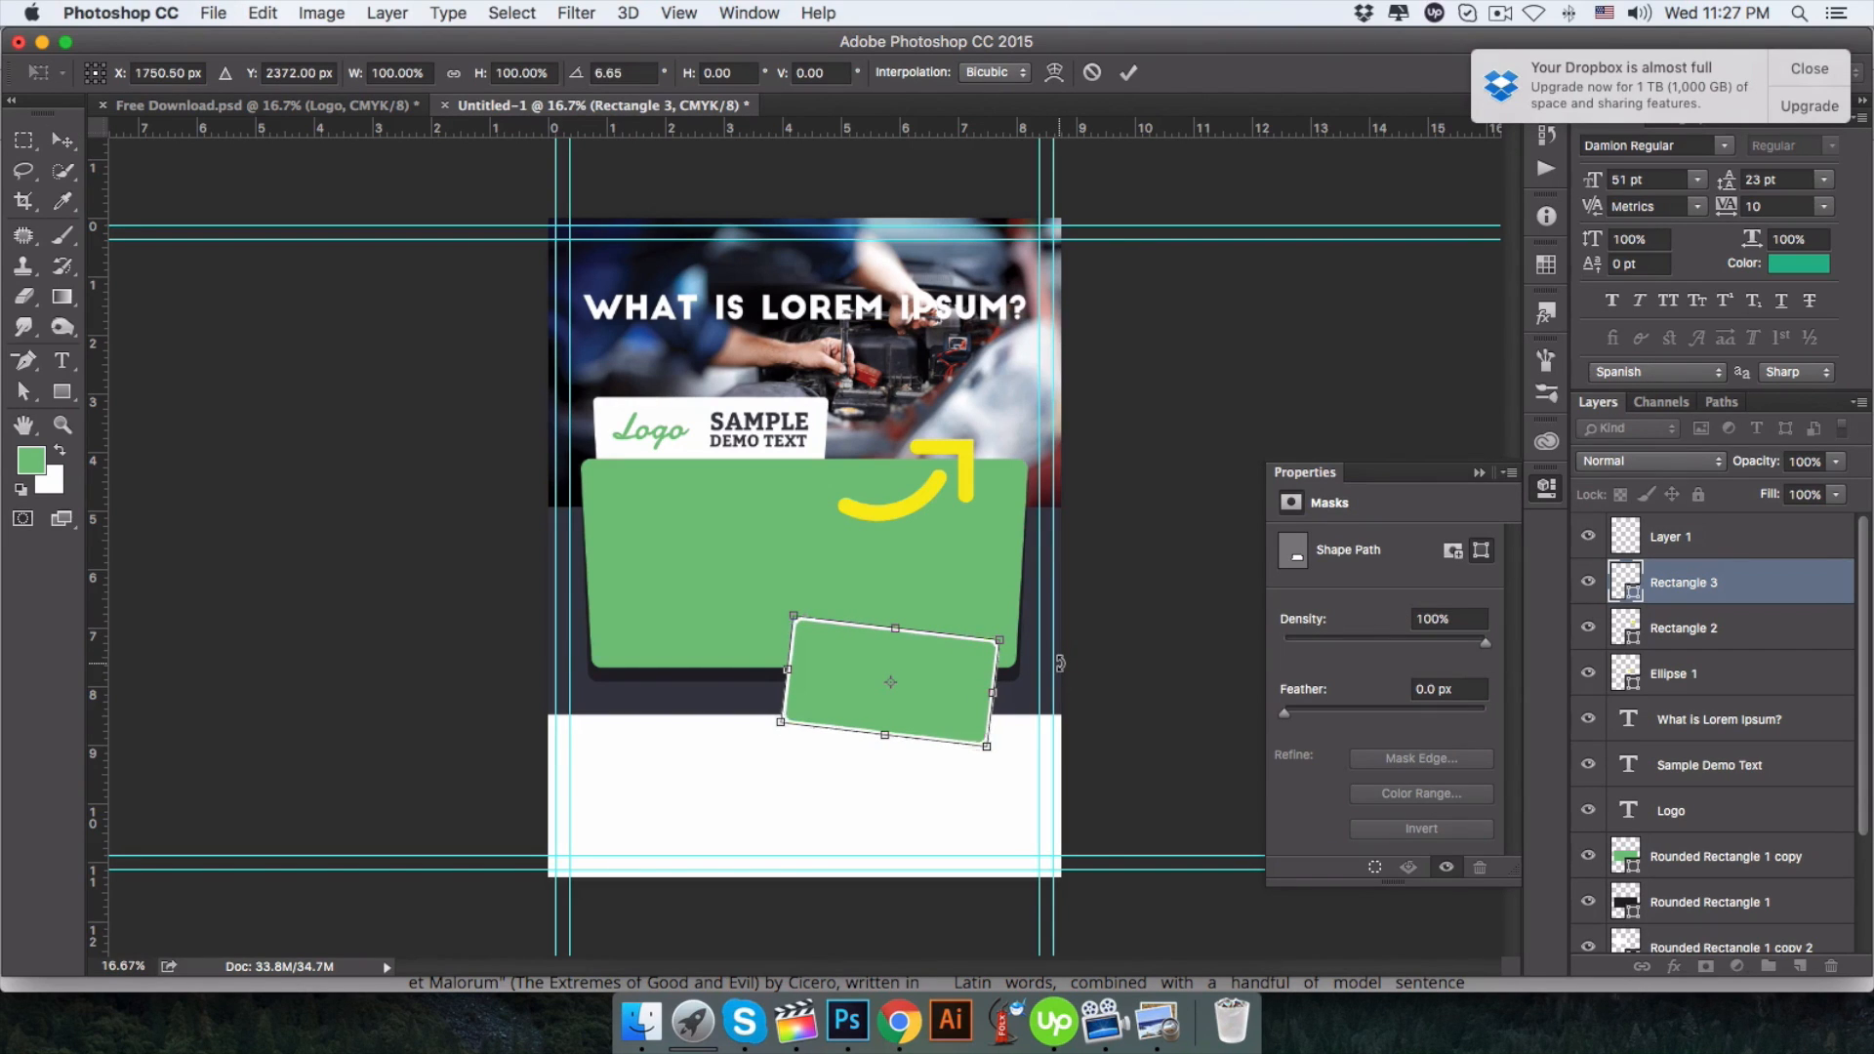
pyautogui.press('super+z')
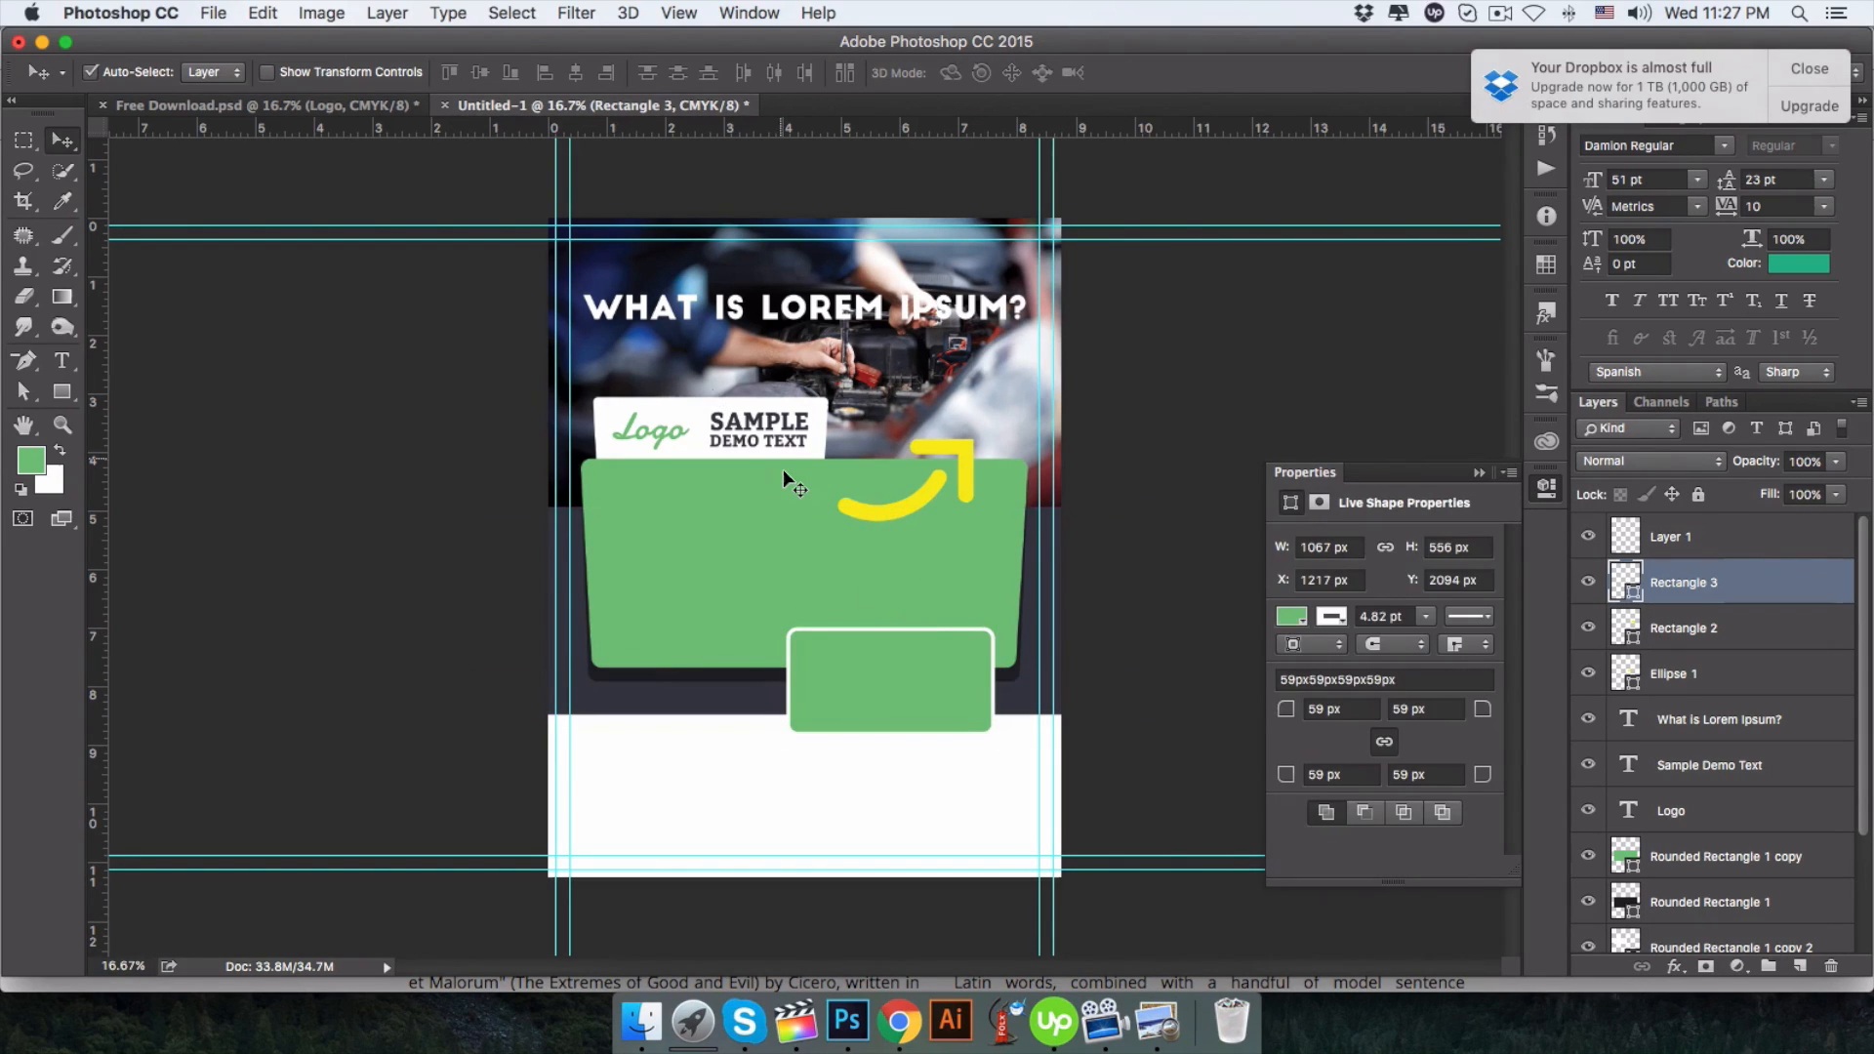
# Rotate the white-outlined rectangle clockwise by about 6.4° with Free Transform.
pyautogui.press('super')
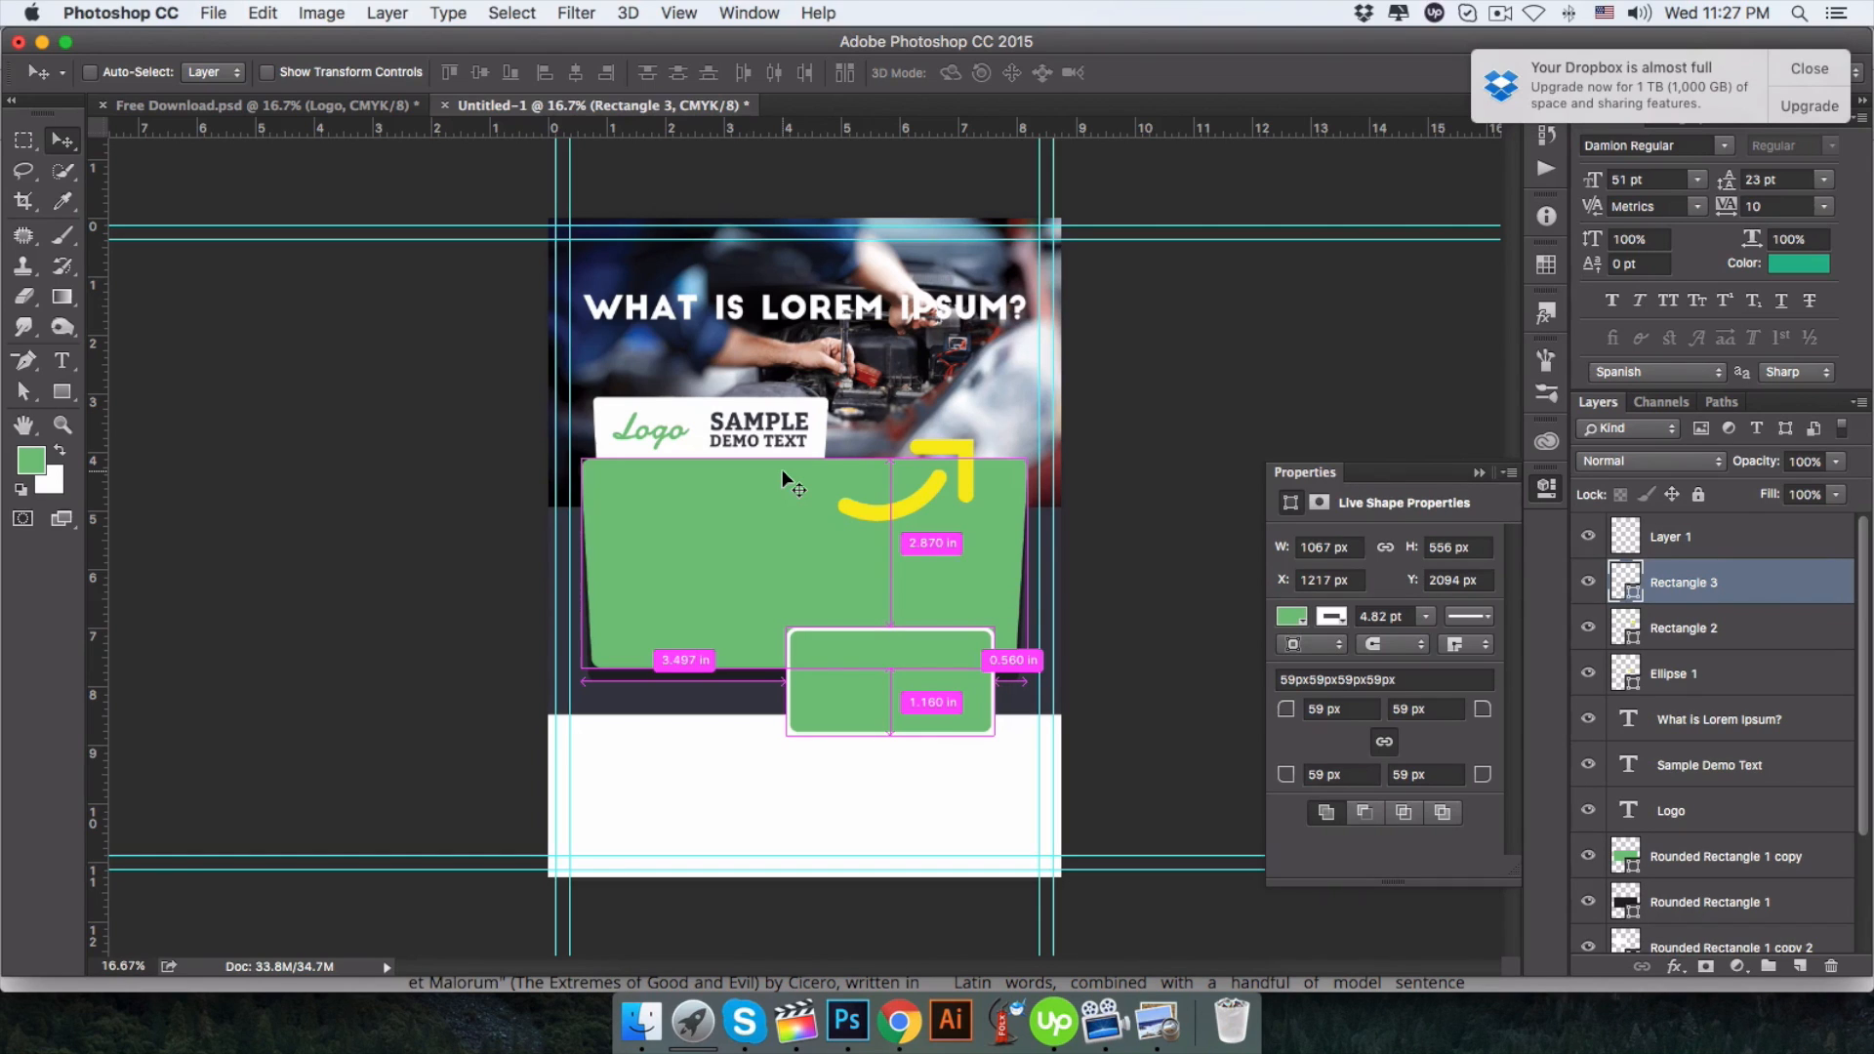
pyautogui.press('super+t')
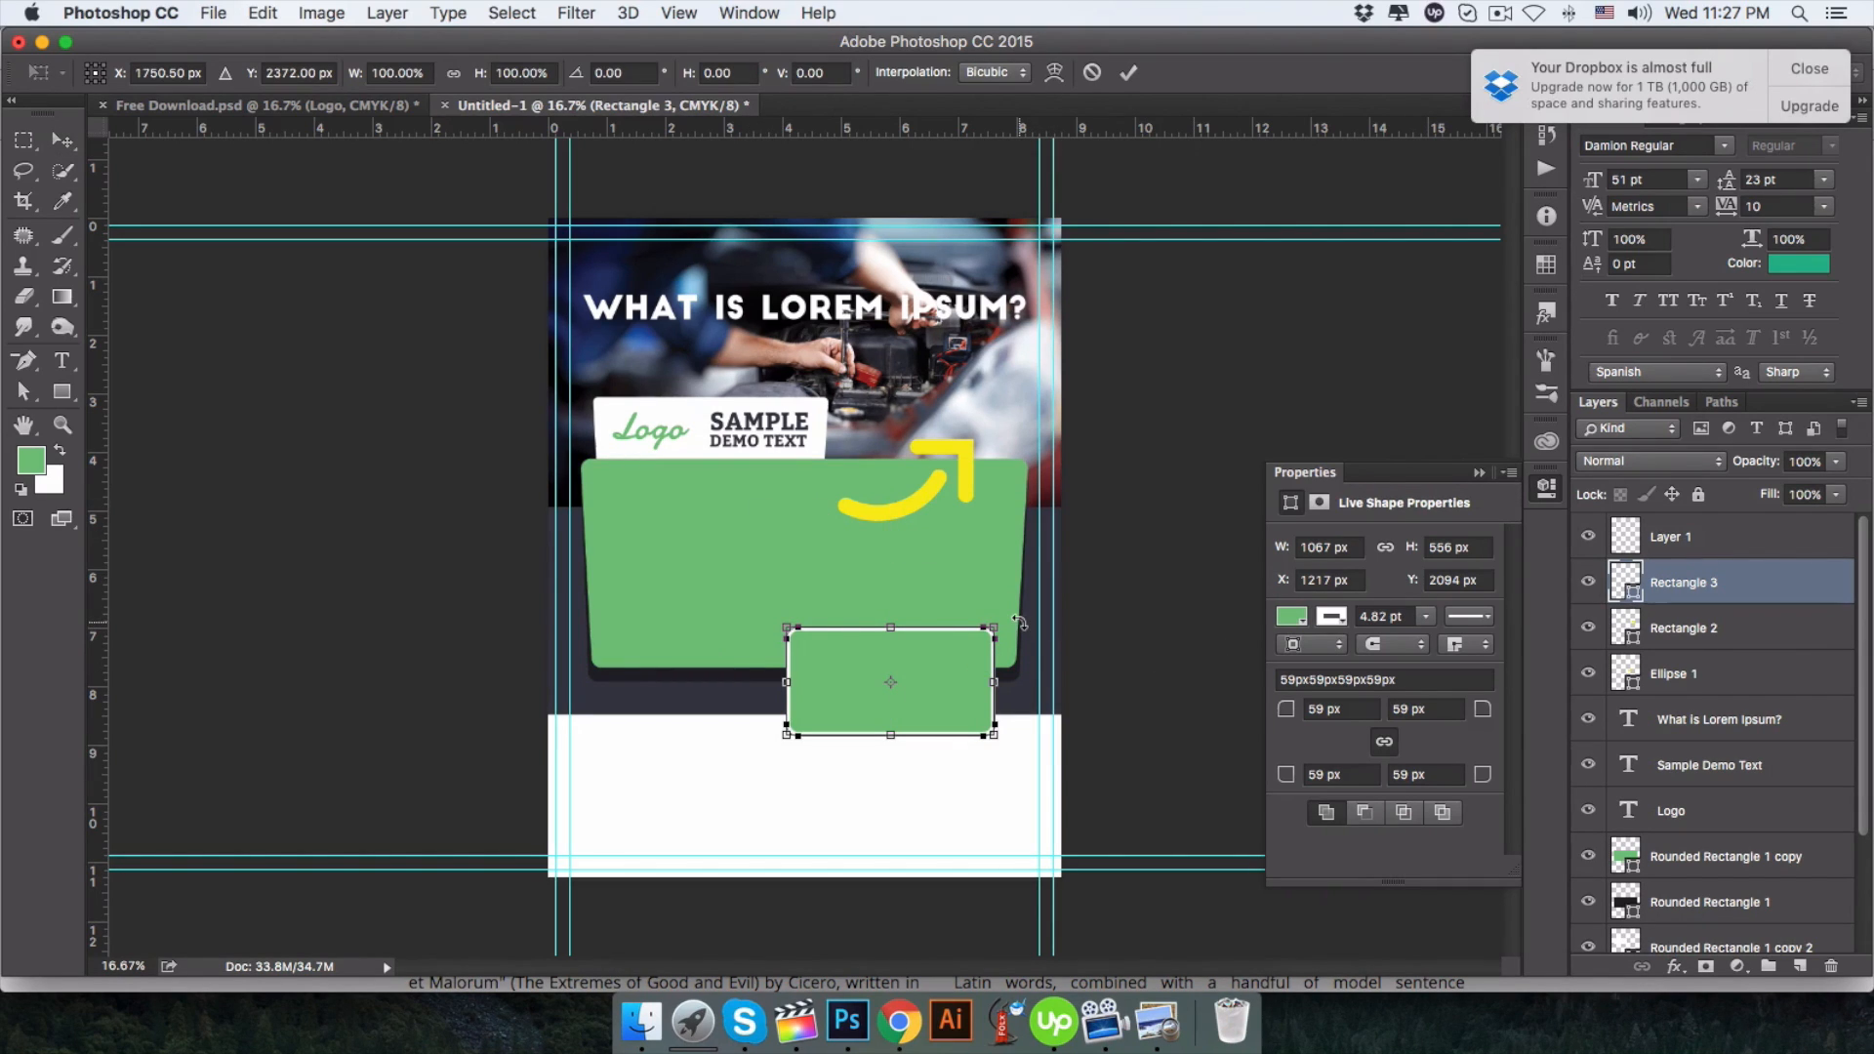
pyautogui.moveTo(1018, 622); pyautogui.dragTo(1023, 638)
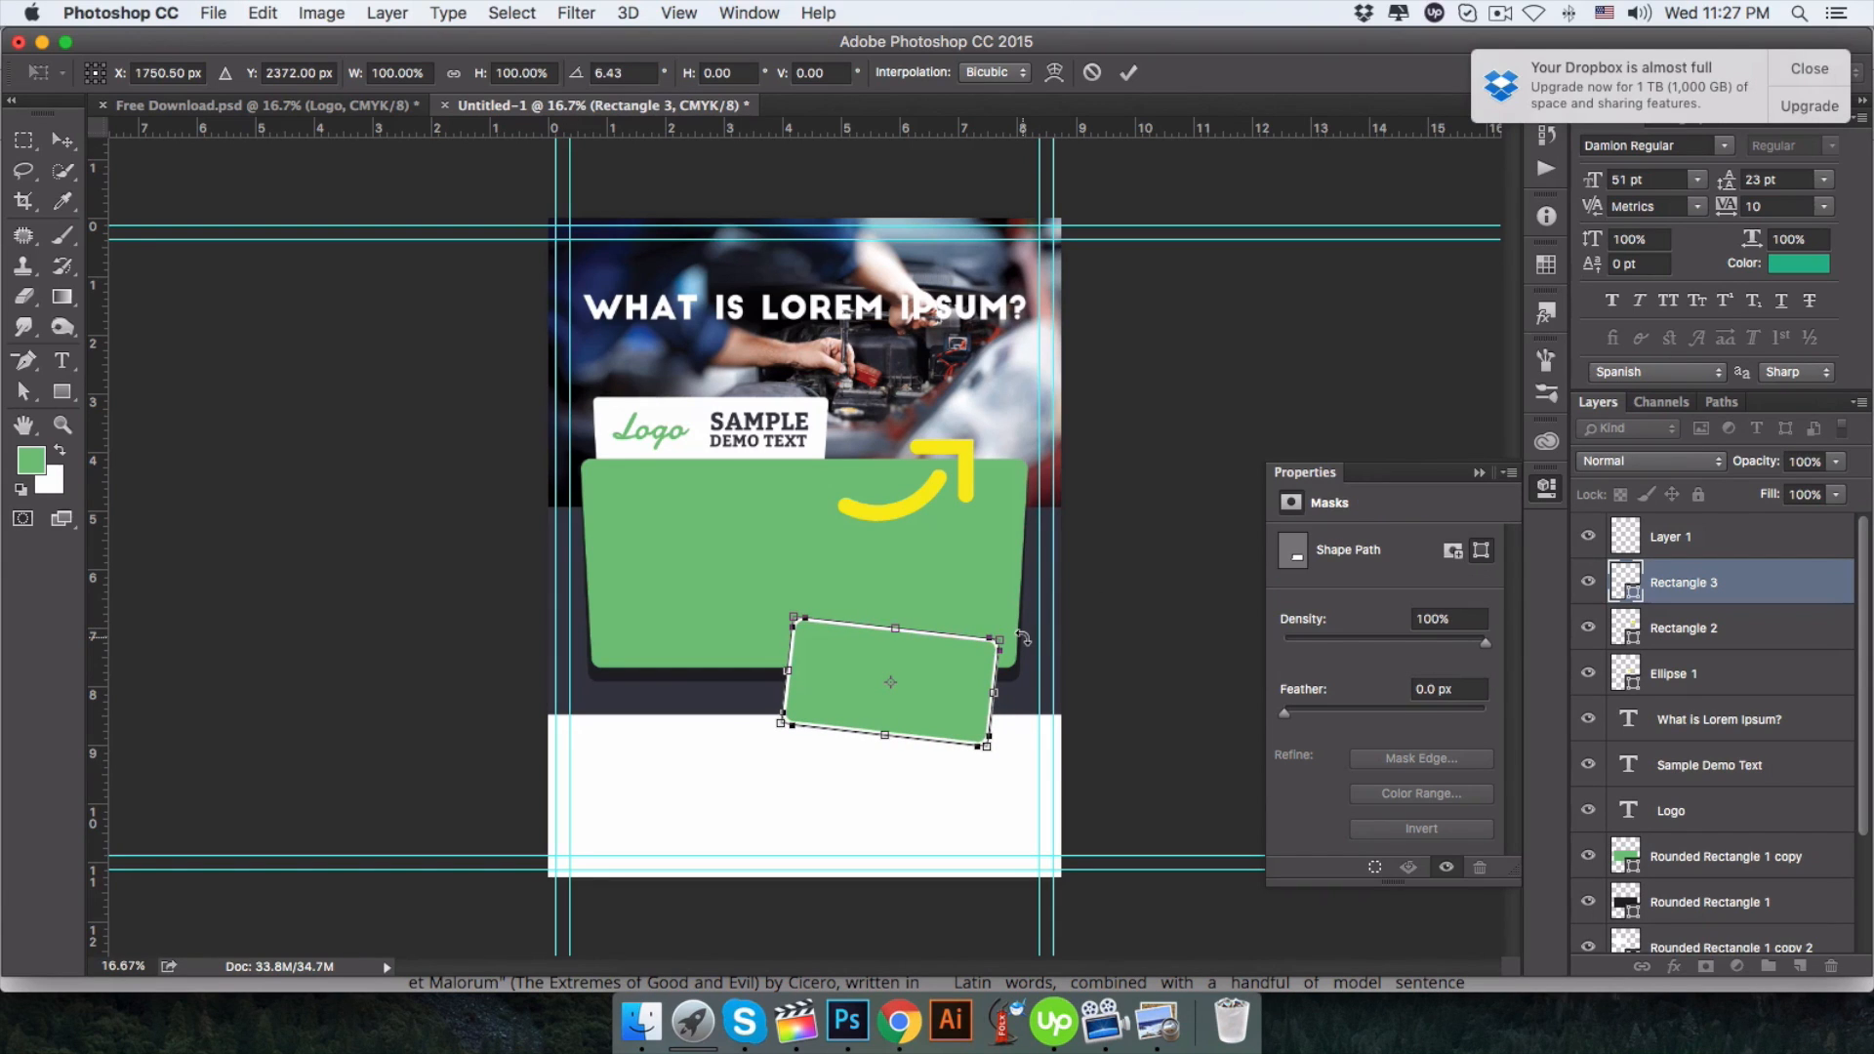
pyautogui.press('Return')
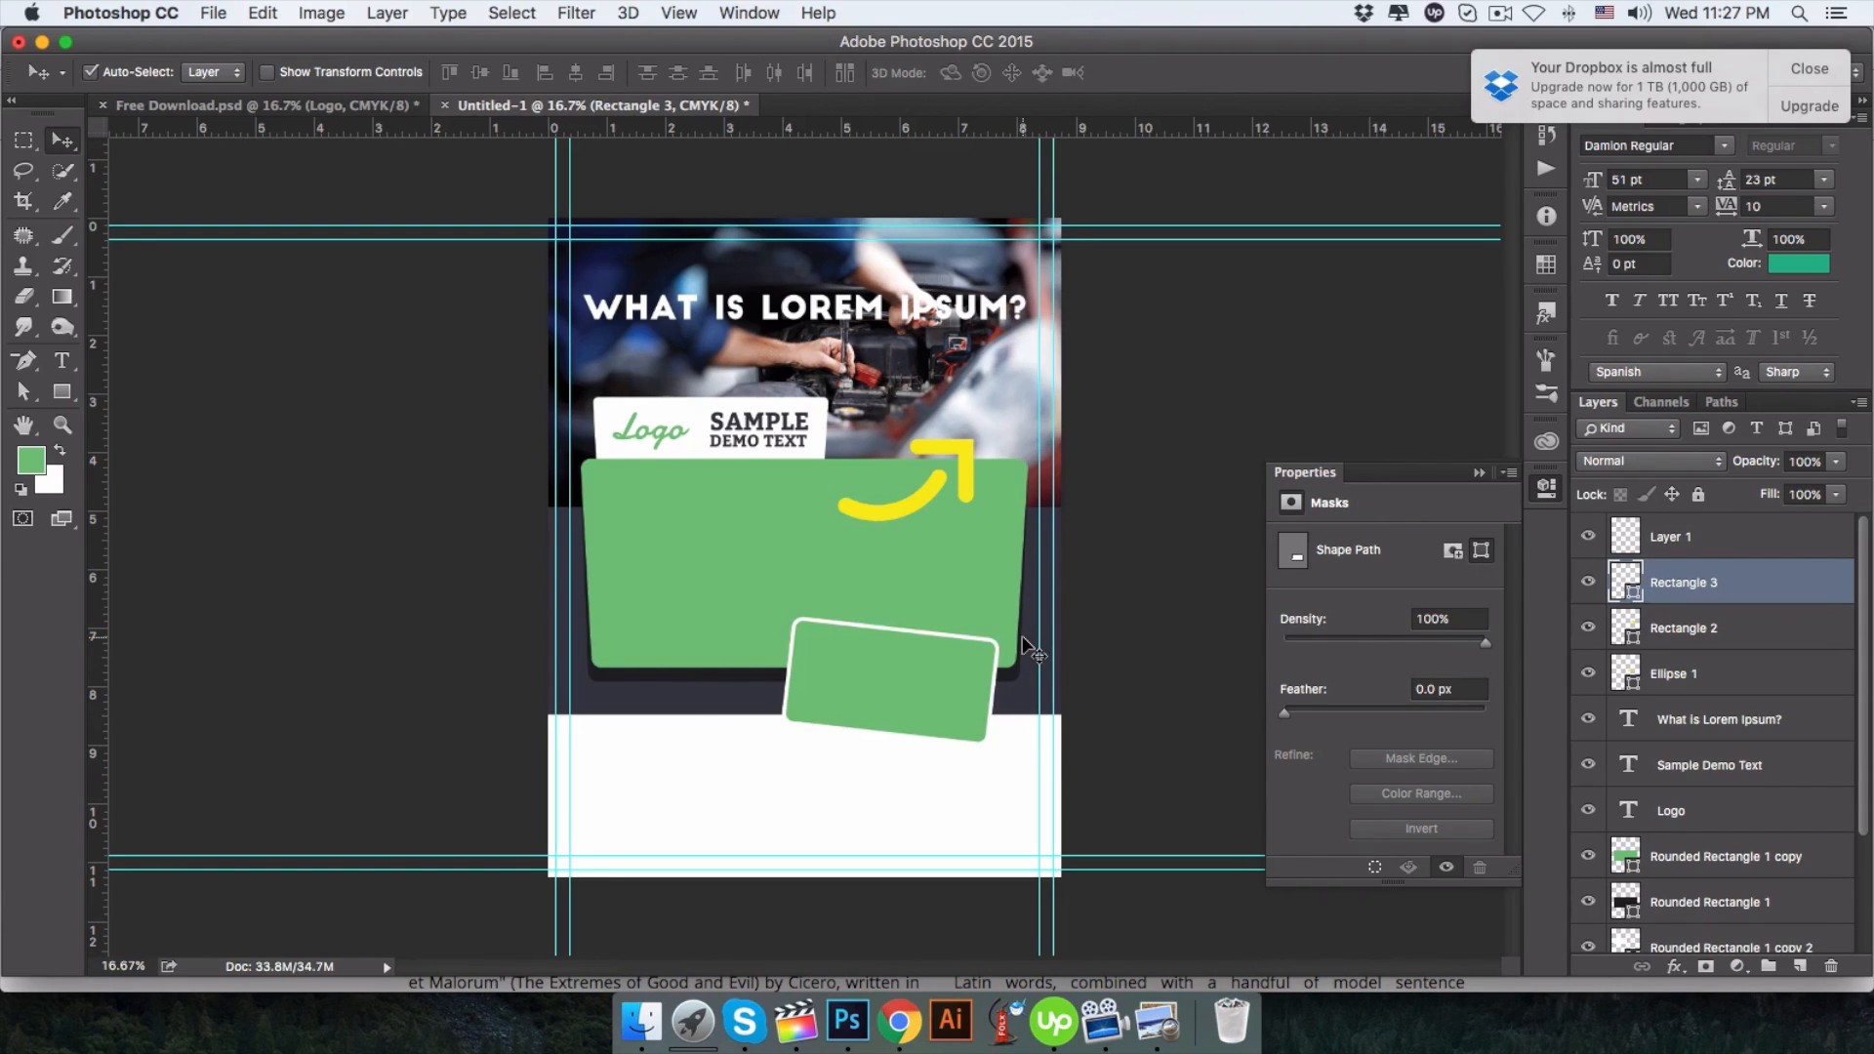
# Check Free Download.psd, then draw a rectangle about 1222 × 266 px over the tilted card's lower part in Untitled-1, without a stroke.
pyautogui.click(341, 110)
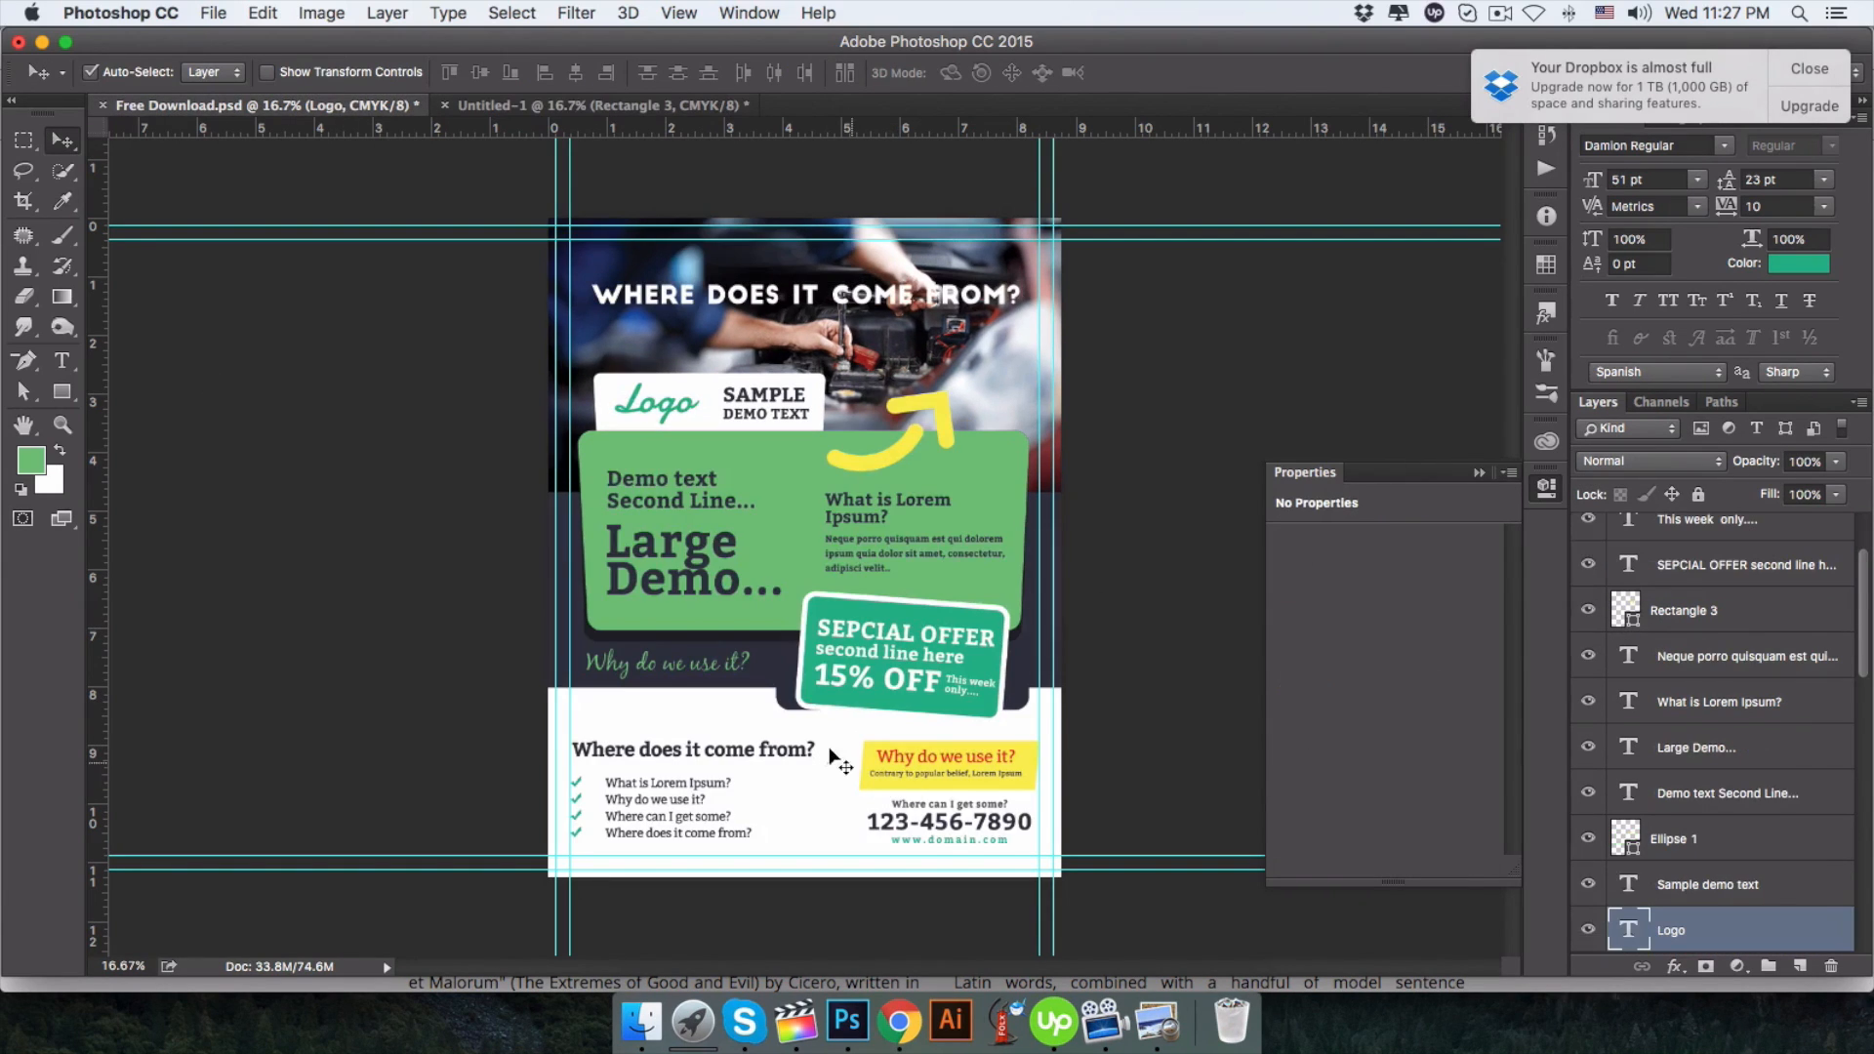
pyautogui.click(577, 104)
pyautogui.press('u')
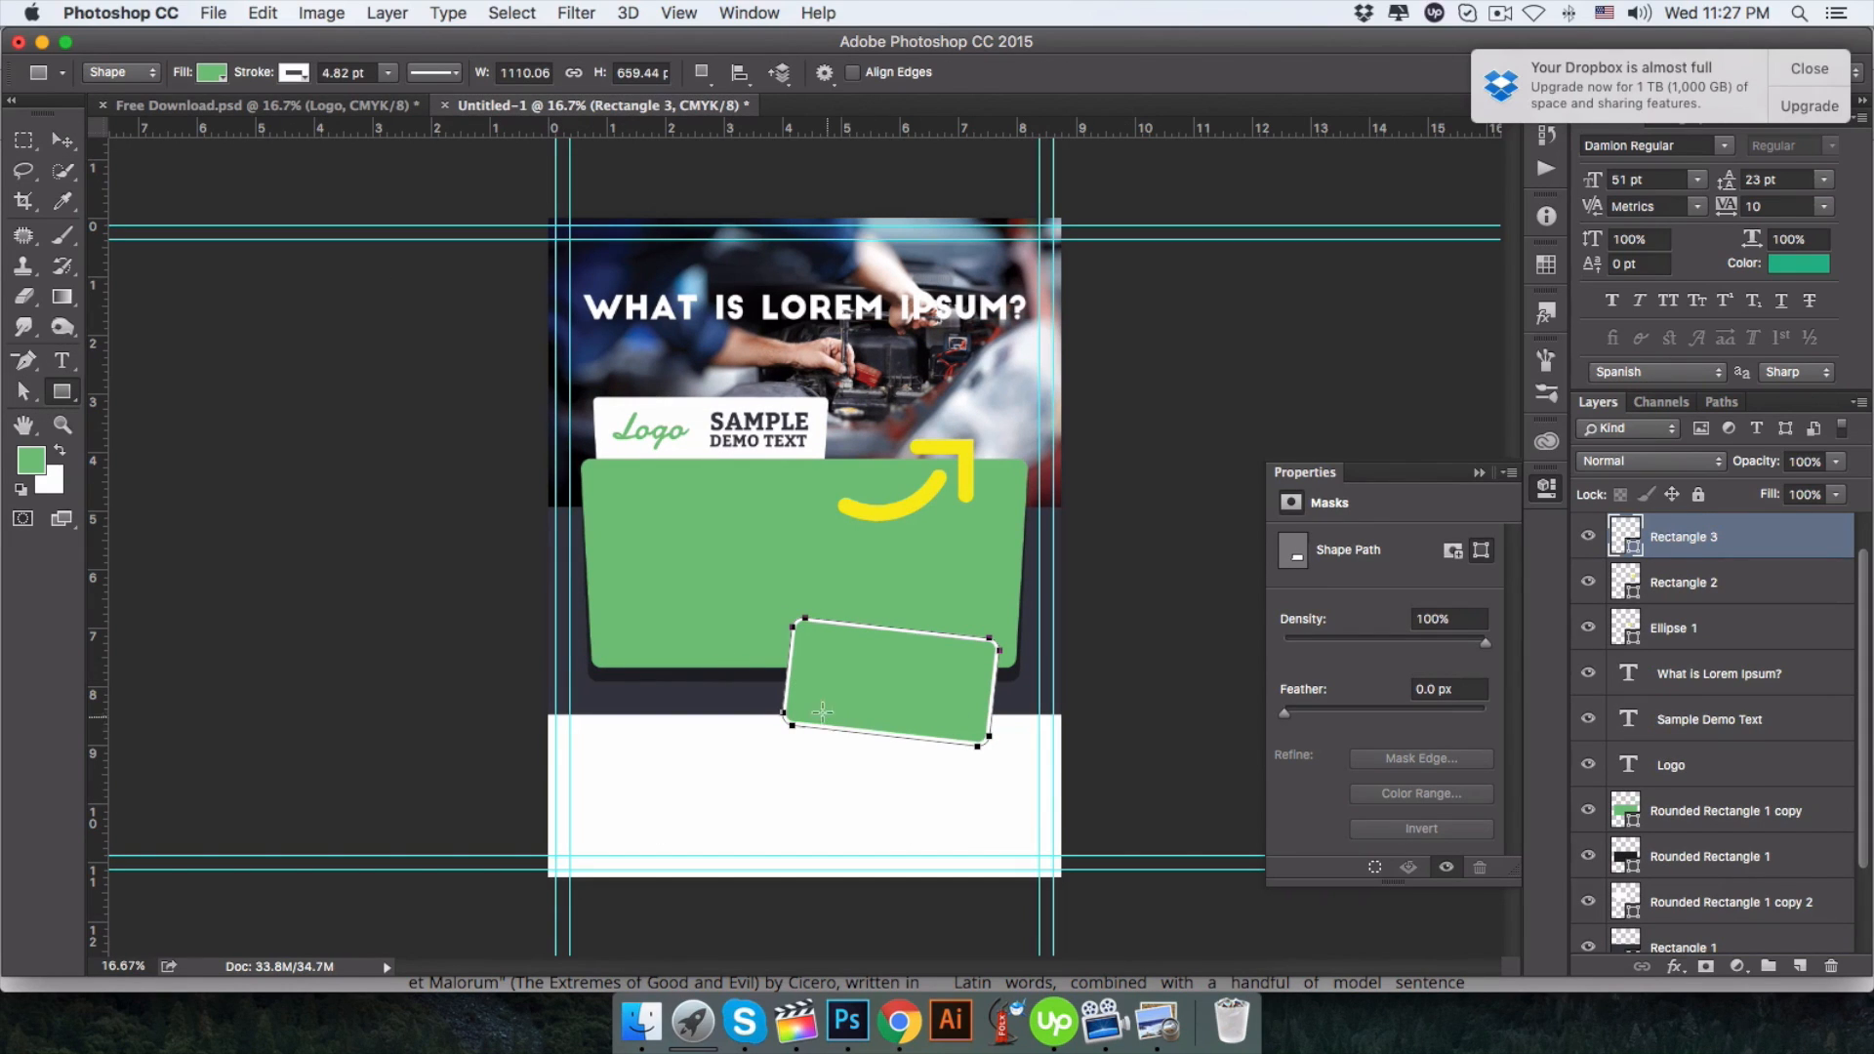
pyautogui.moveTo(769, 691); pyautogui.dragTo(1007, 743)
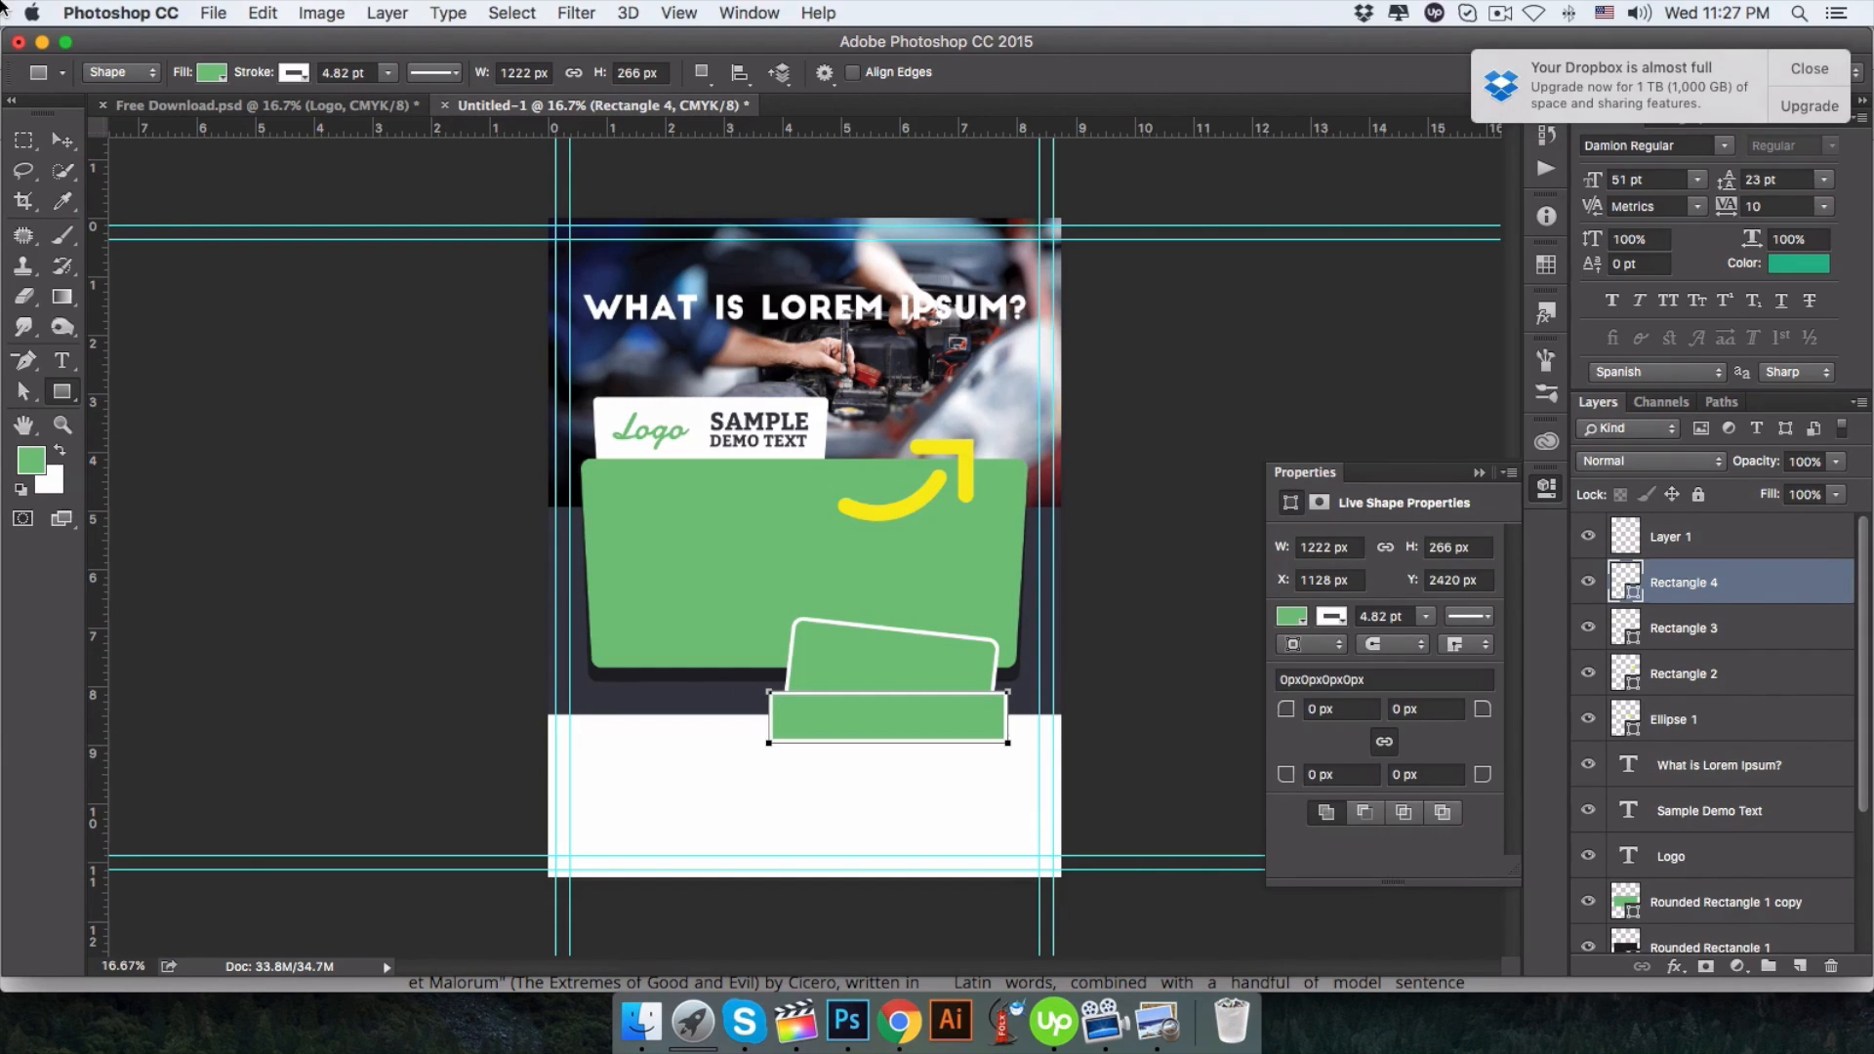
pyautogui.click(294, 76)
pyautogui.click(196, 121)
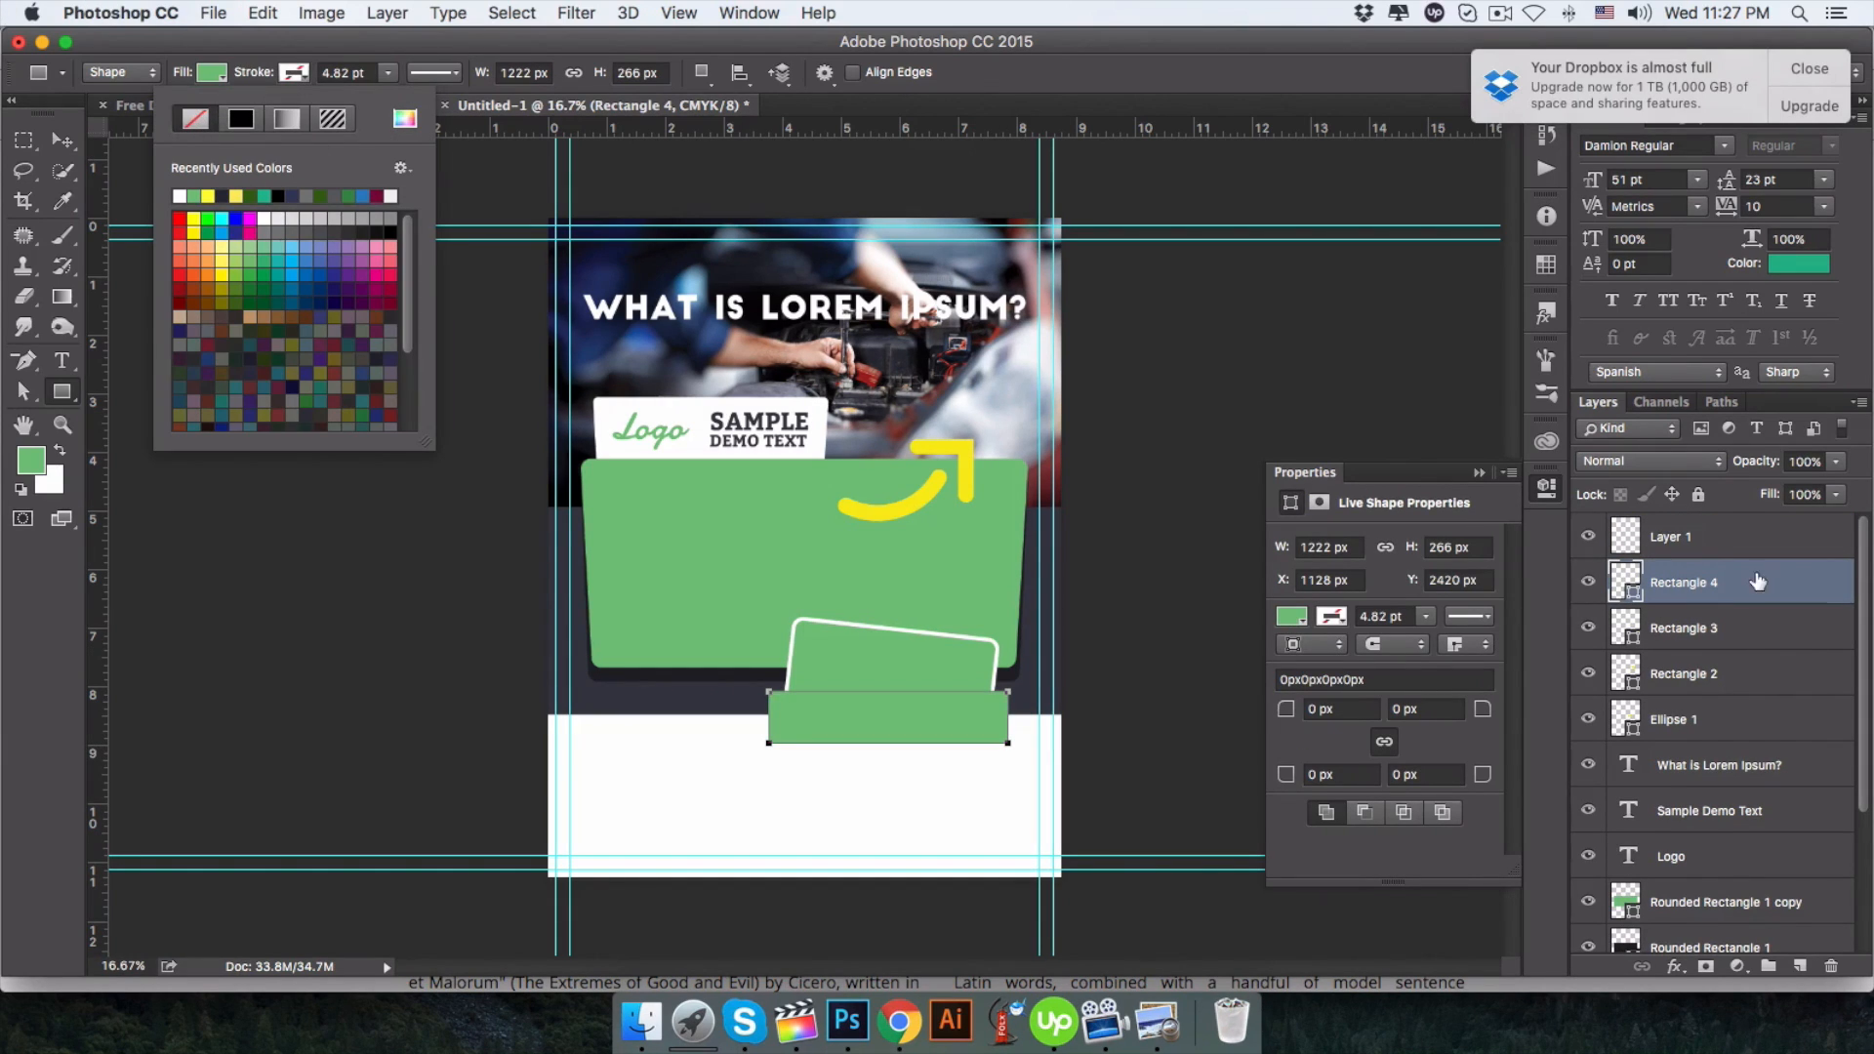
# Fill the new rectangle with the dark band's sampled colour and move its layer beneath the green panel's layer.
pyautogui.doubleClick(1625, 582)
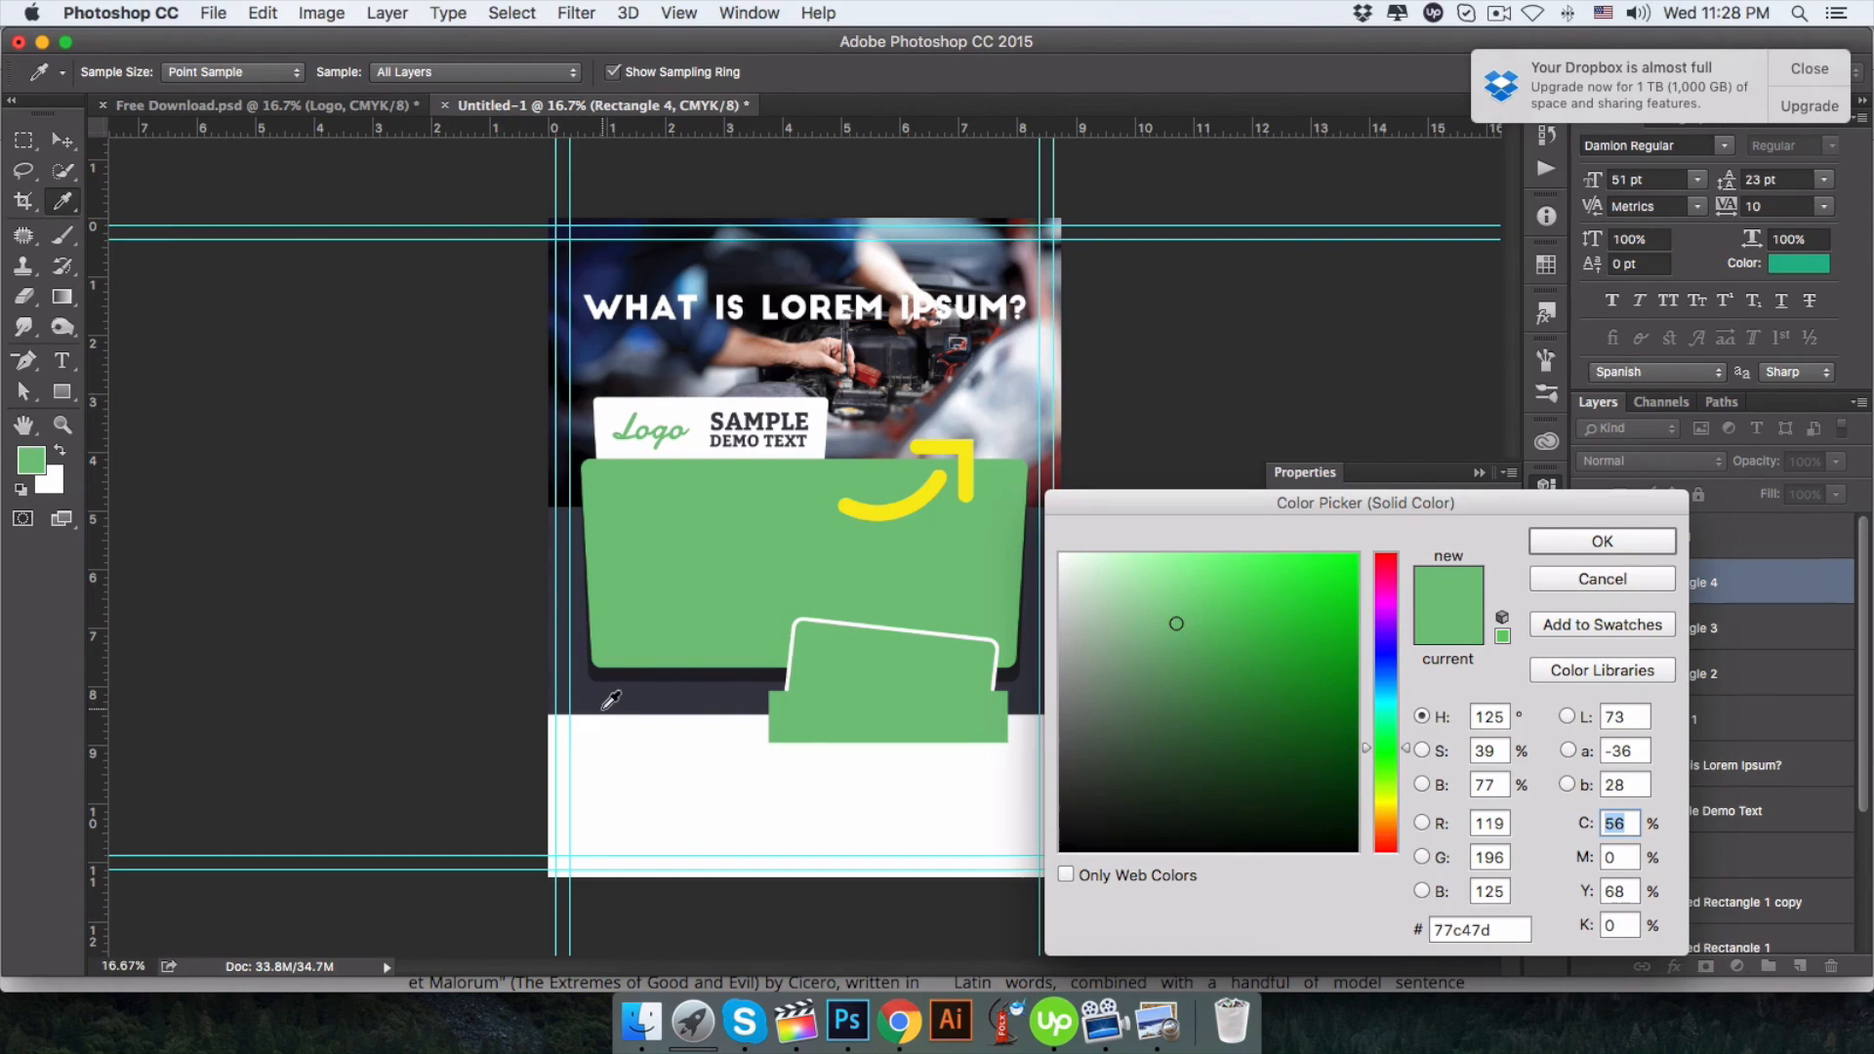
pyautogui.click(619, 695)
pyautogui.click(1602, 543)
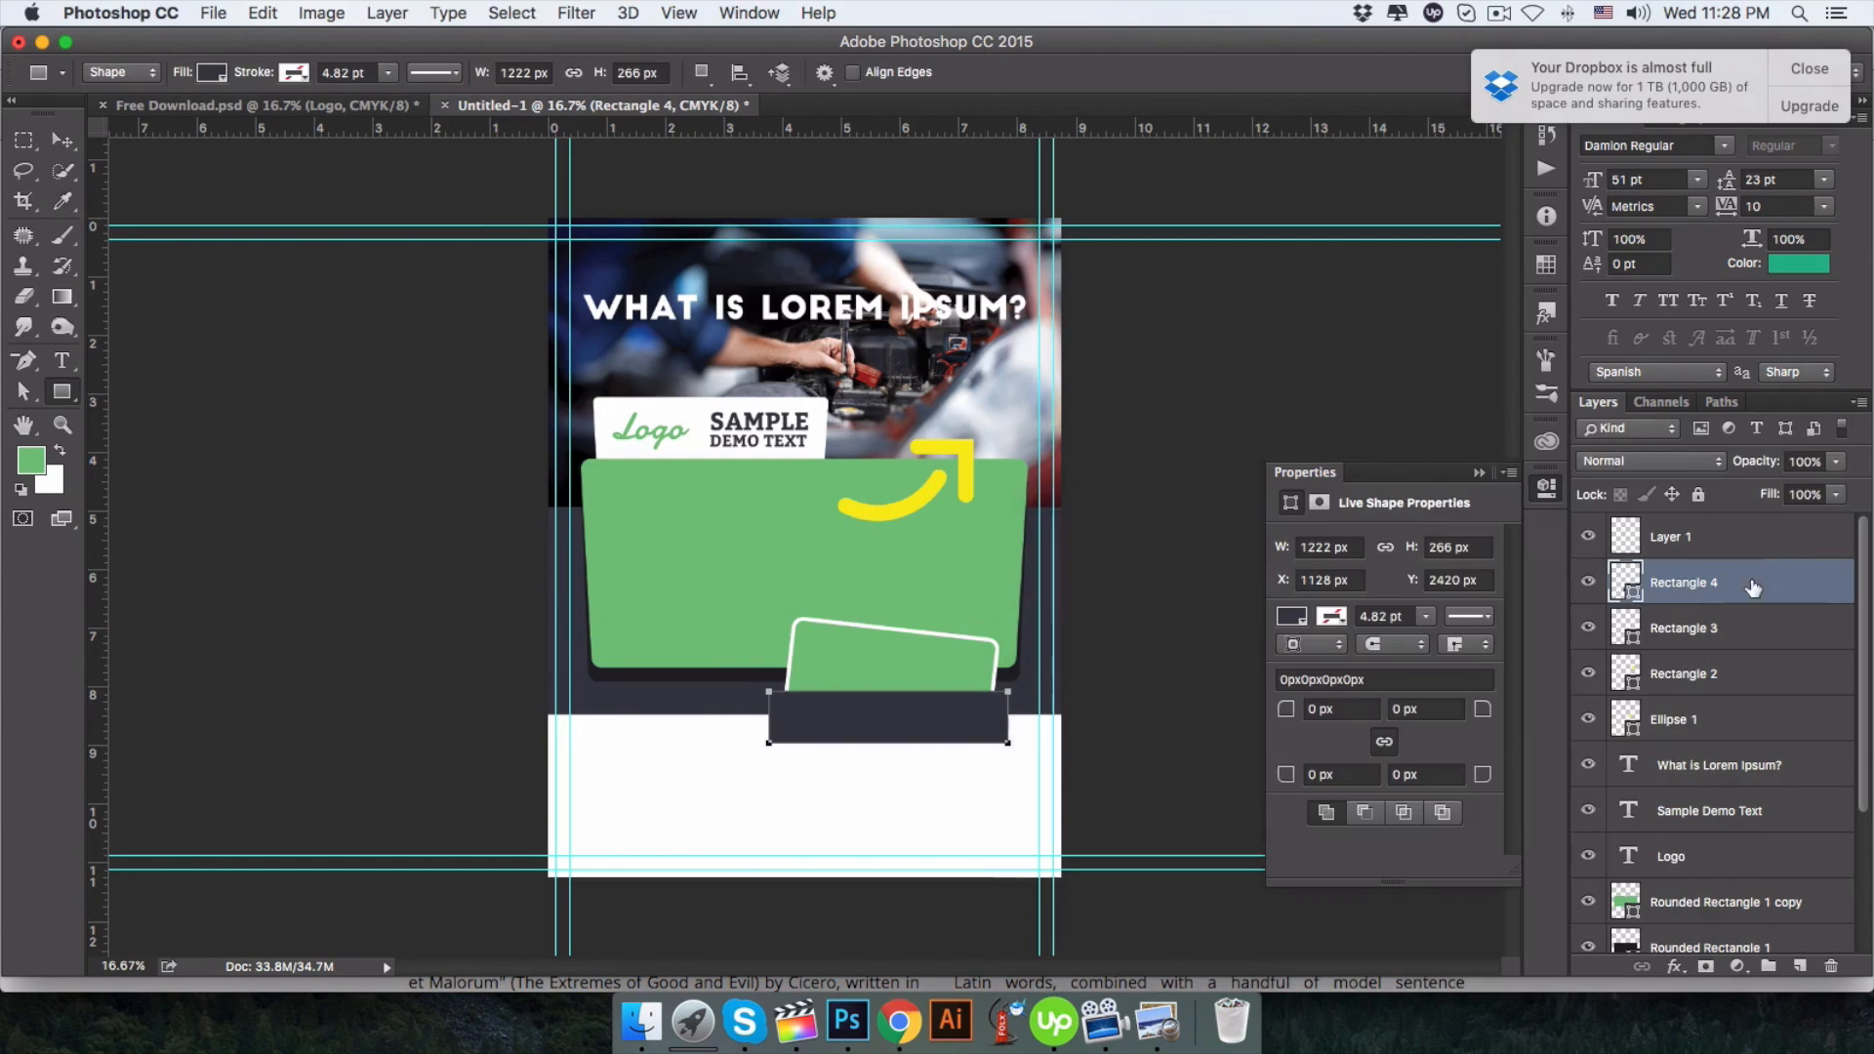
pyautogui.moveTo(1718, 585); pyautogui.dragTo(1725, 915)
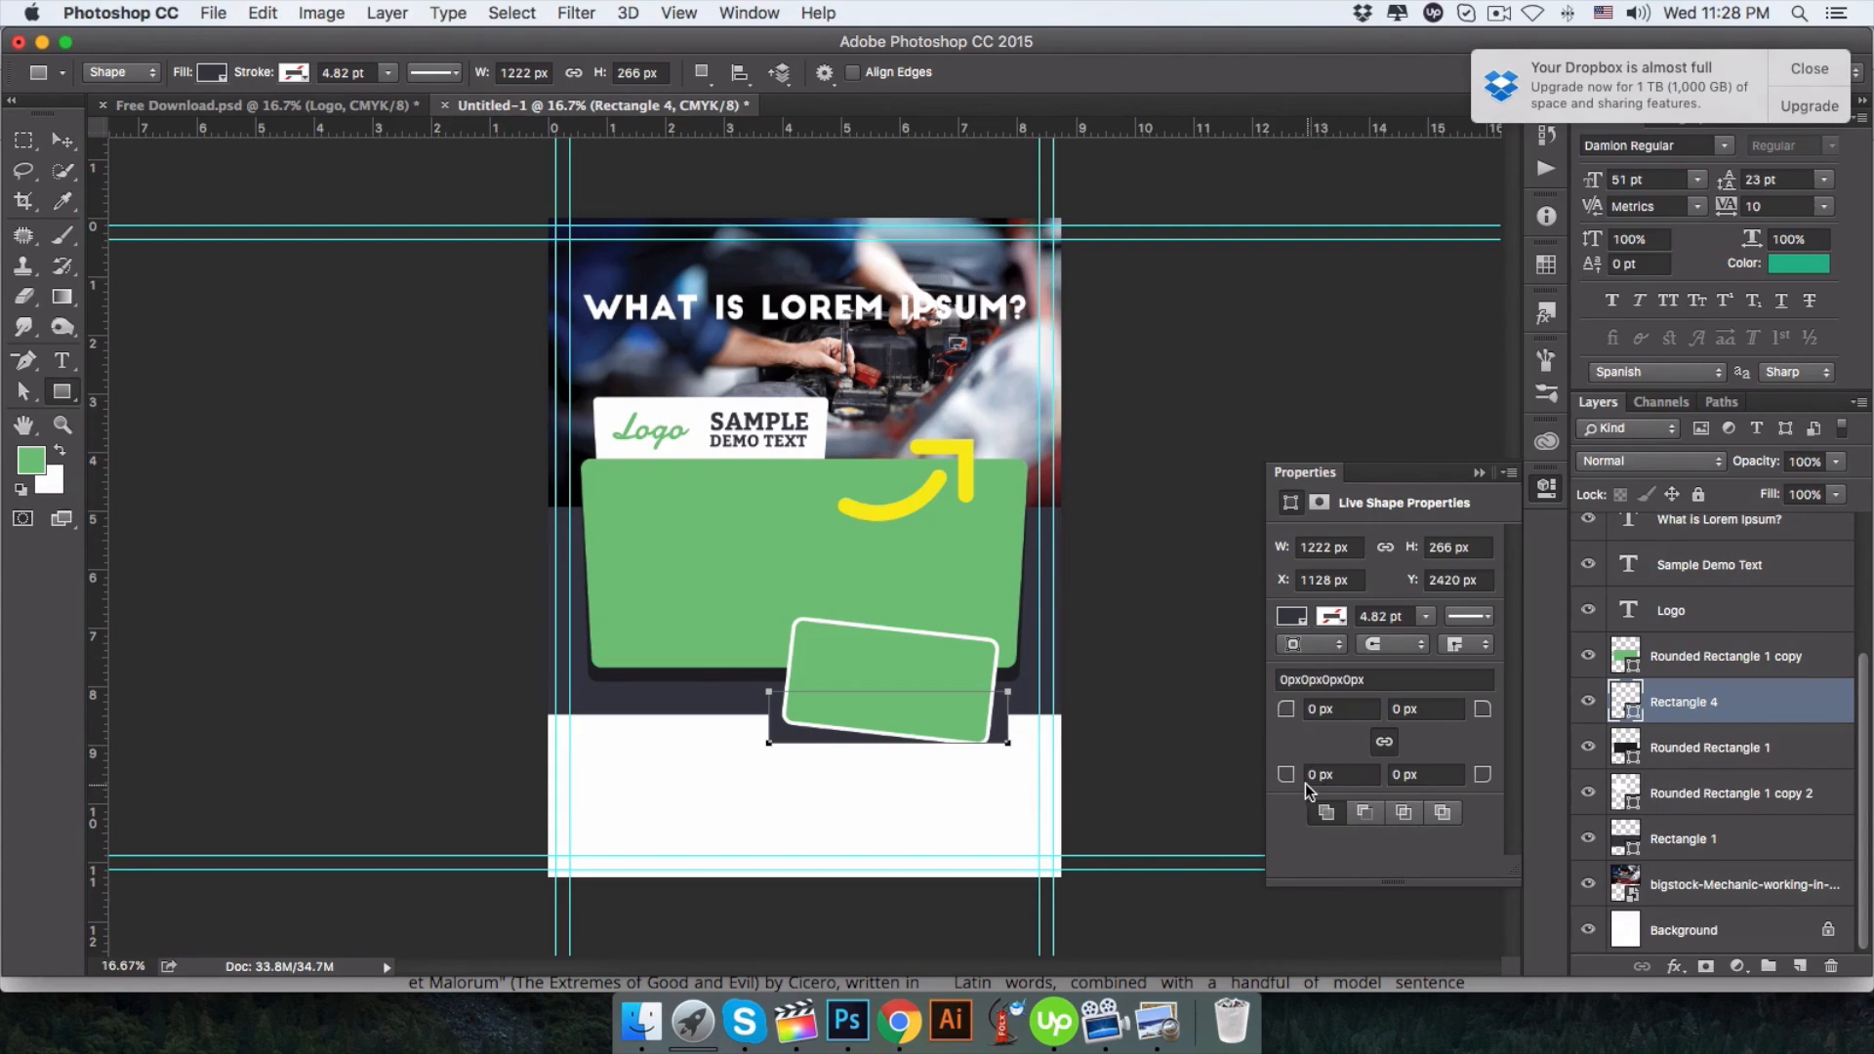
# Round the dark rectangle's corners to 83 px and, after comparing with Free Download.psd, move it up to Y 2372 px.
pyautogui.moveTo(1287, 786); pyautogui.dragTo(1384, 775)
pyautogui.press('v')
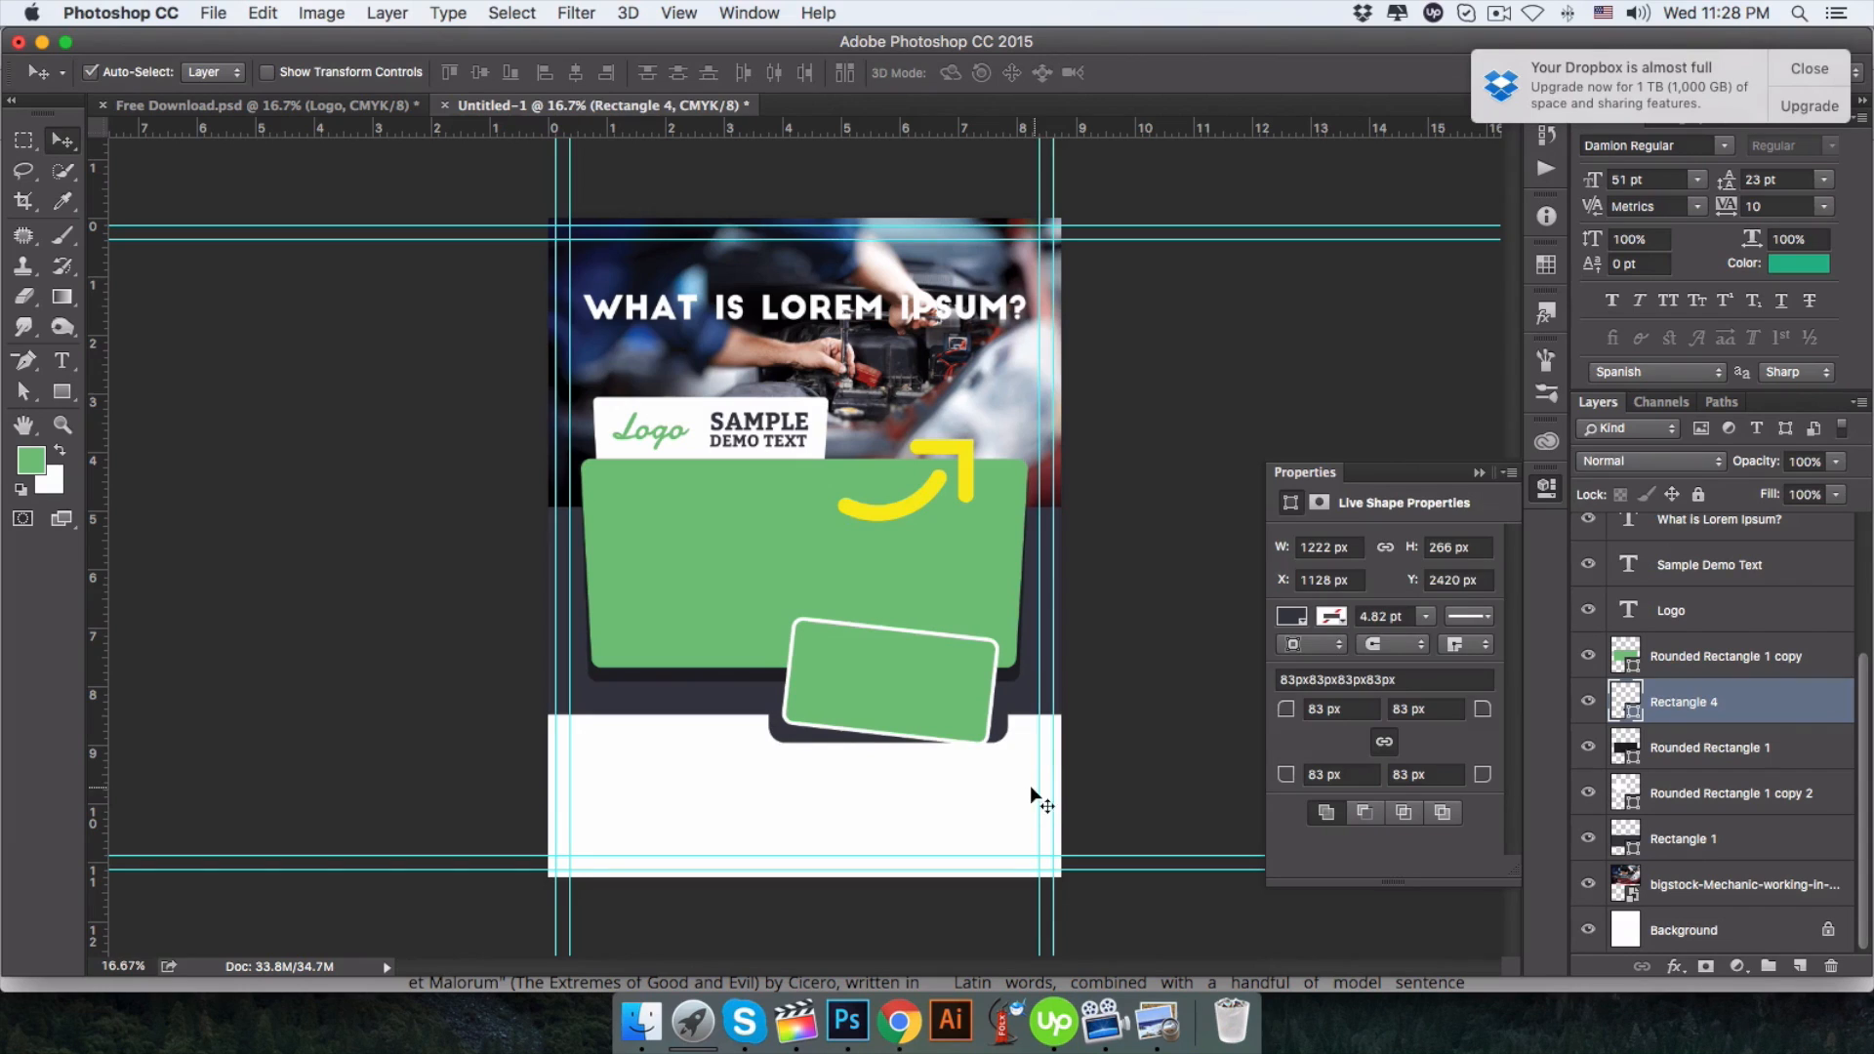
pyautogui.click(1025, 786)
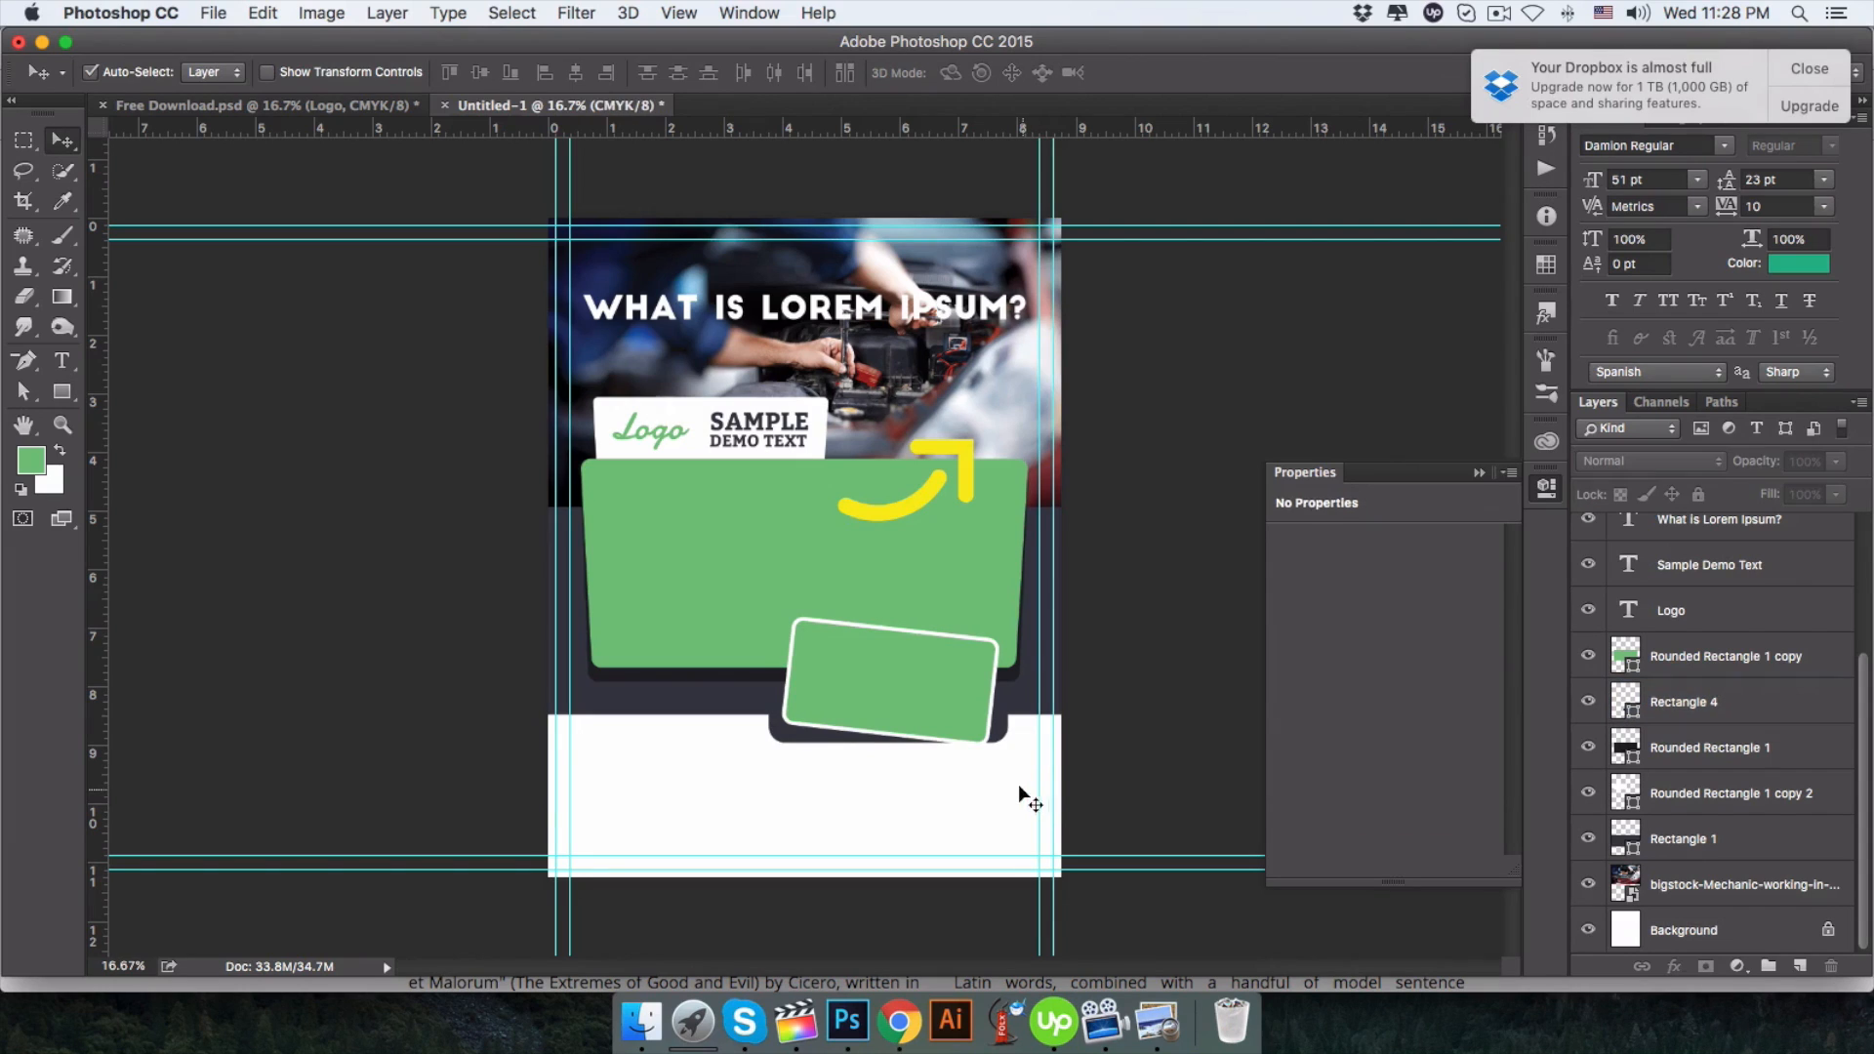
pyautogui.click(287, 102)
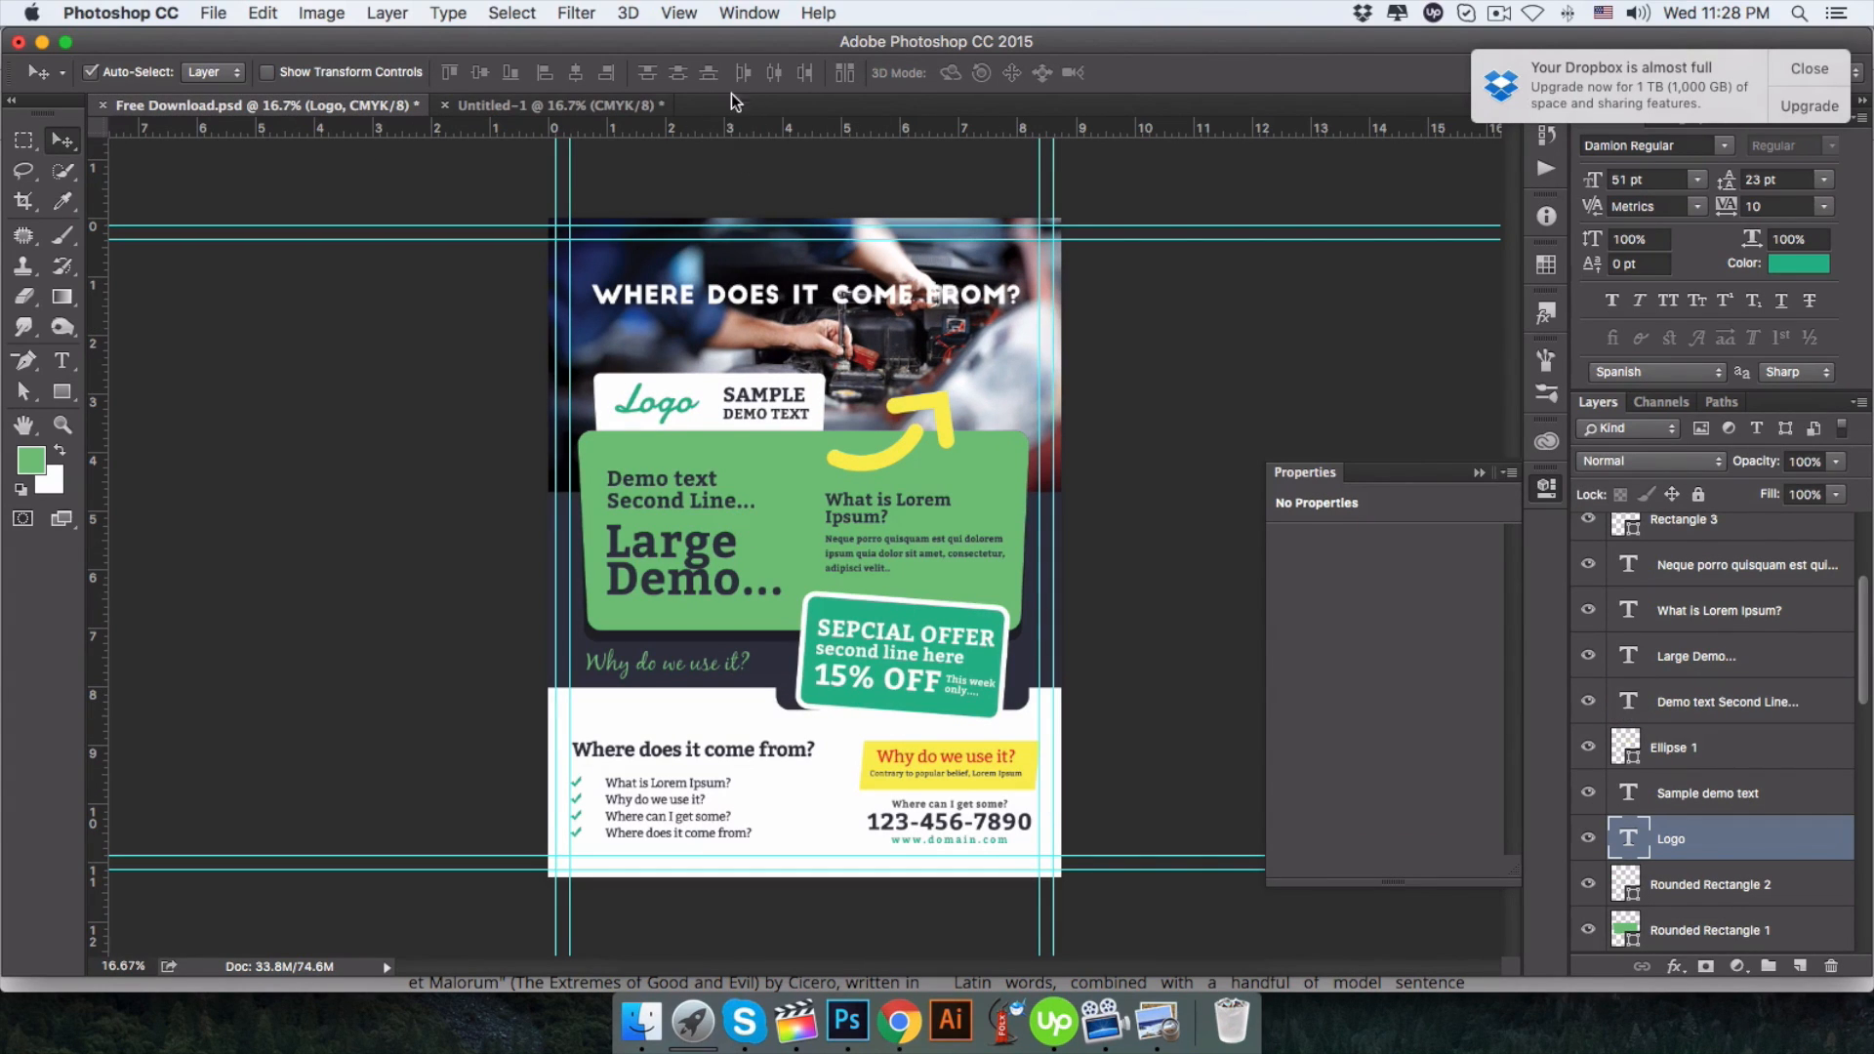
pyautogui.click(572, 103)
pyautogui.click(1005, 730)
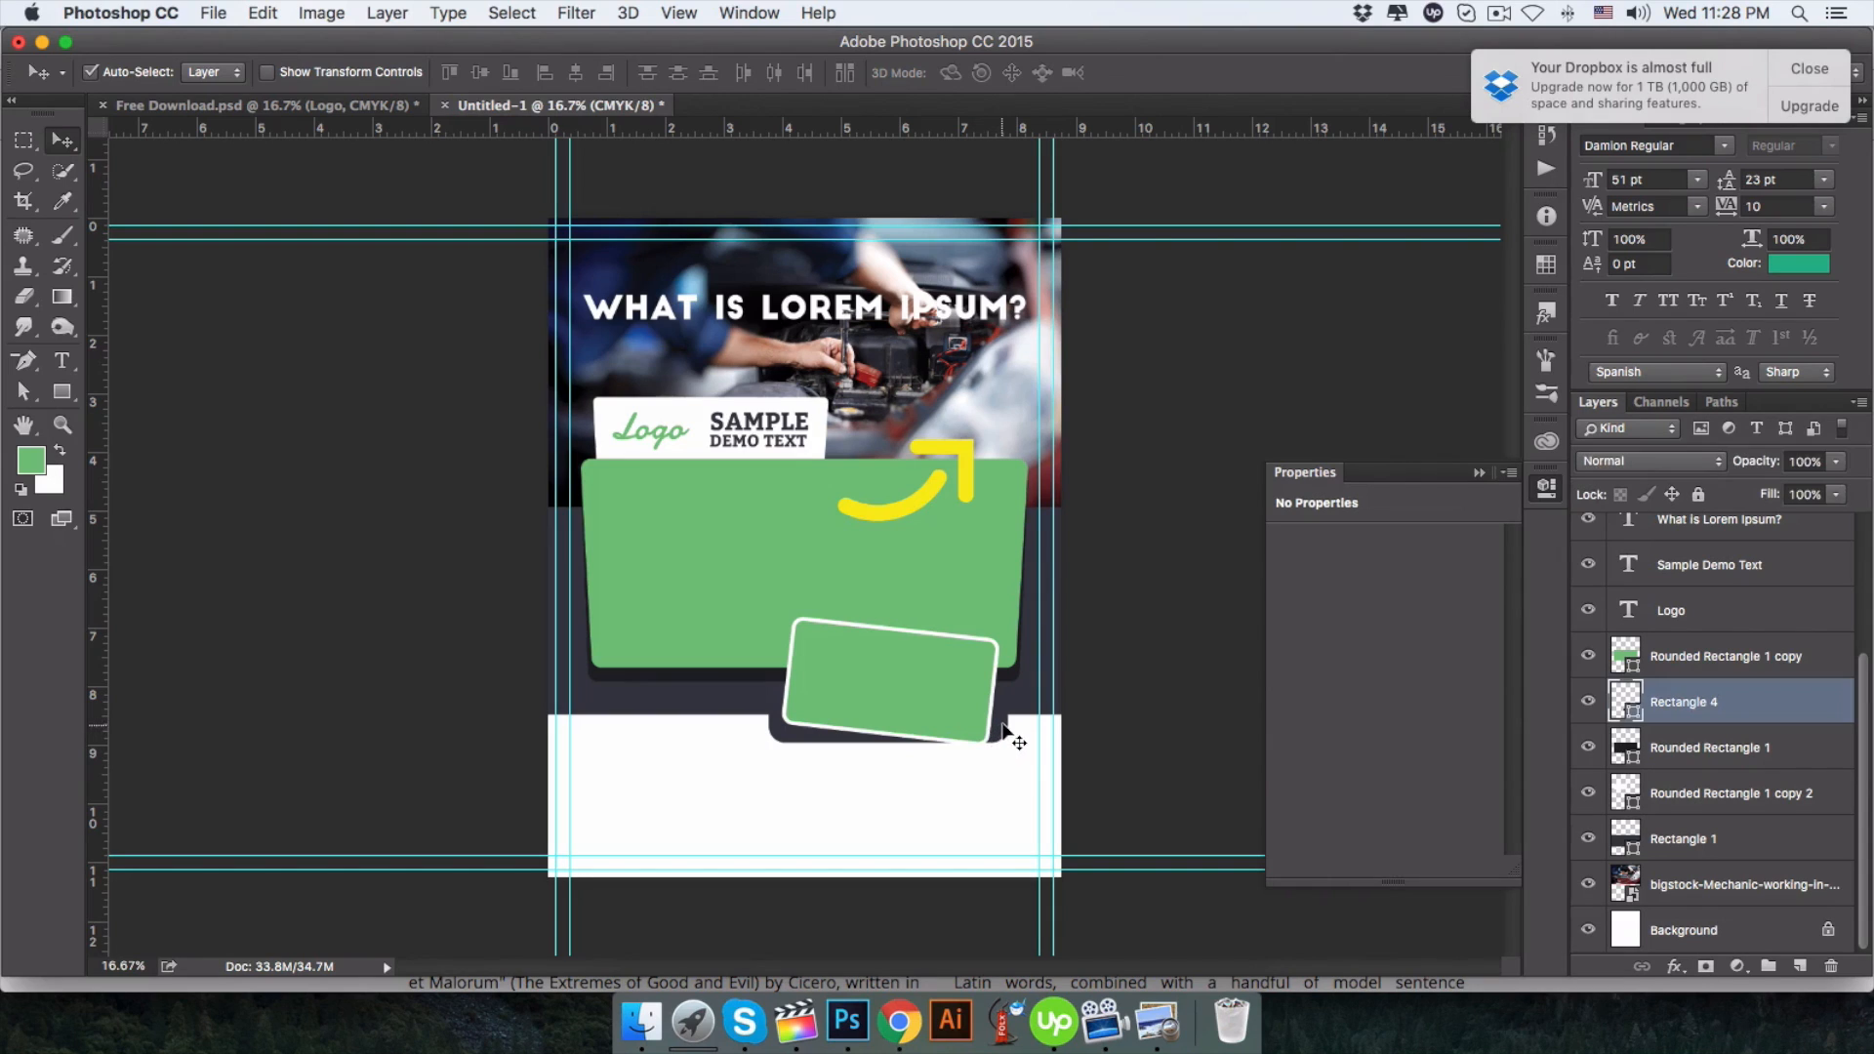
pyautogui.moveTo(1005, 730); pyautogui.dragTo(1003, 721)
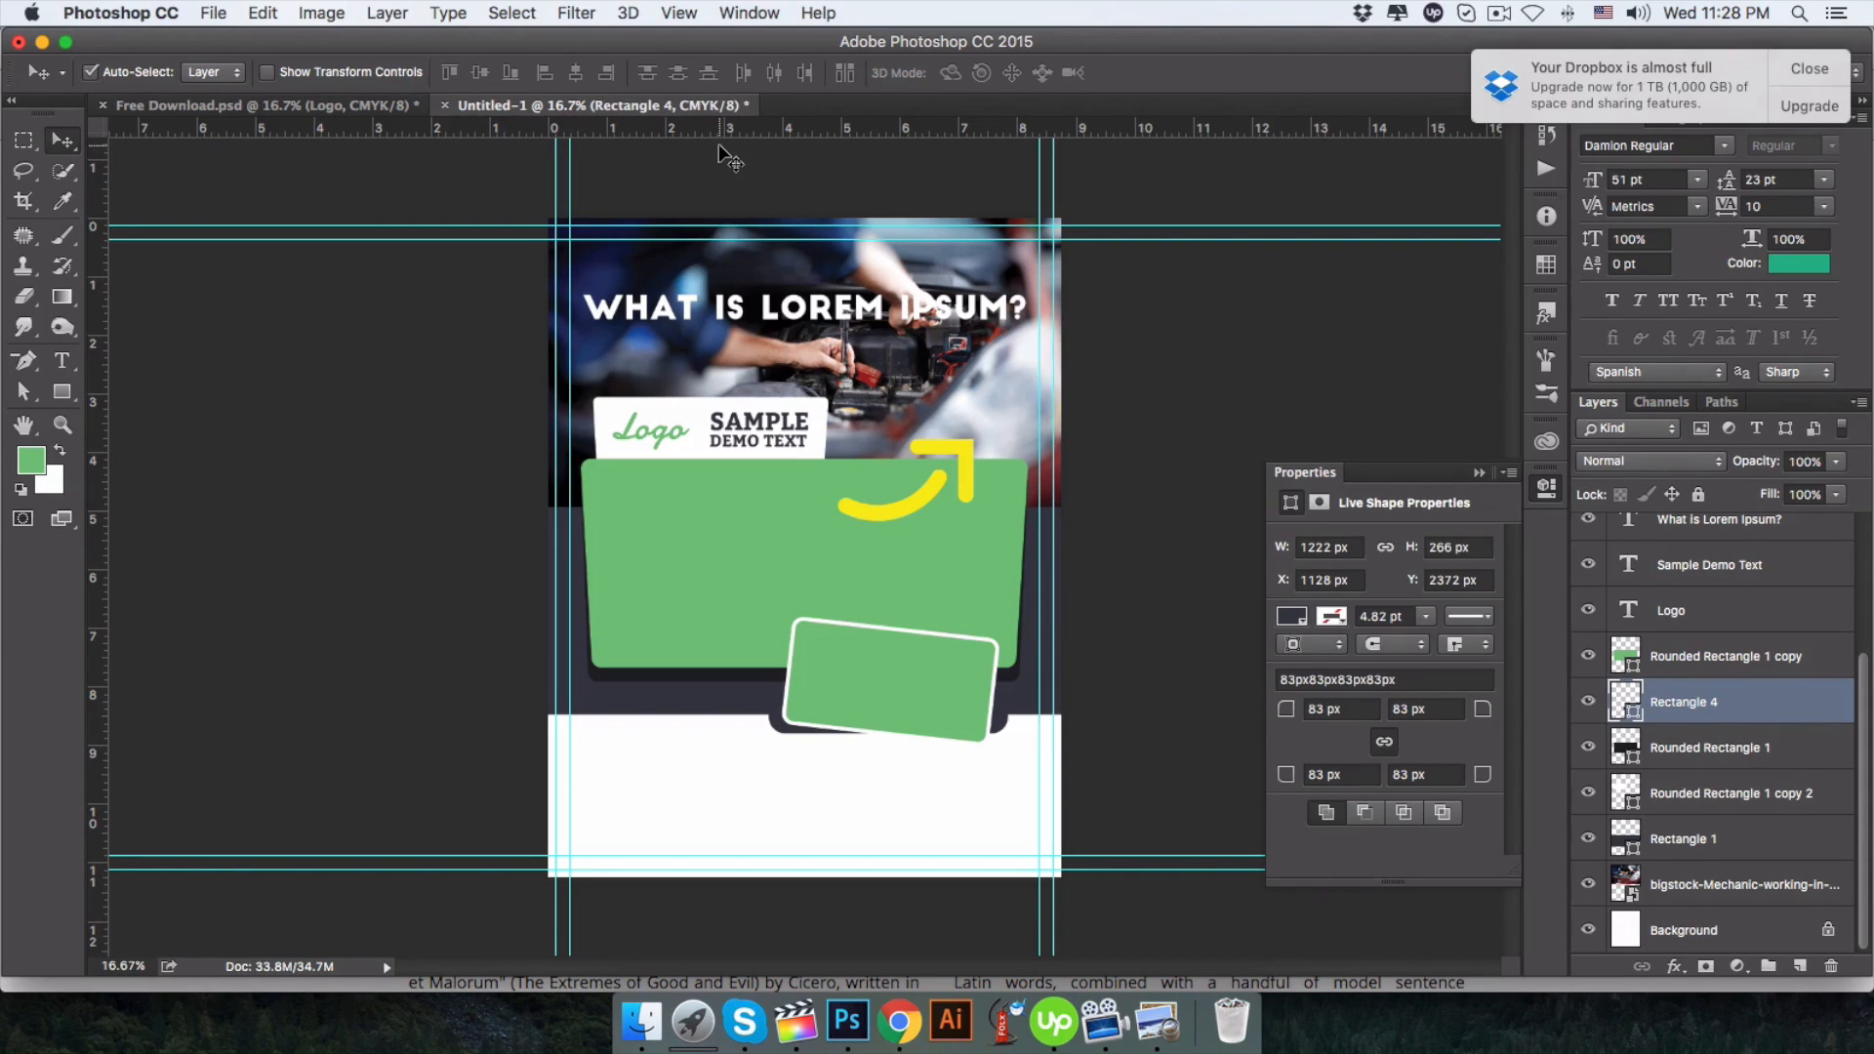
# Compare with Free Download.psd and change the tilted card's fill in Untitled-1 to teal 48bcc3.
pyautogui.click(313, 106)
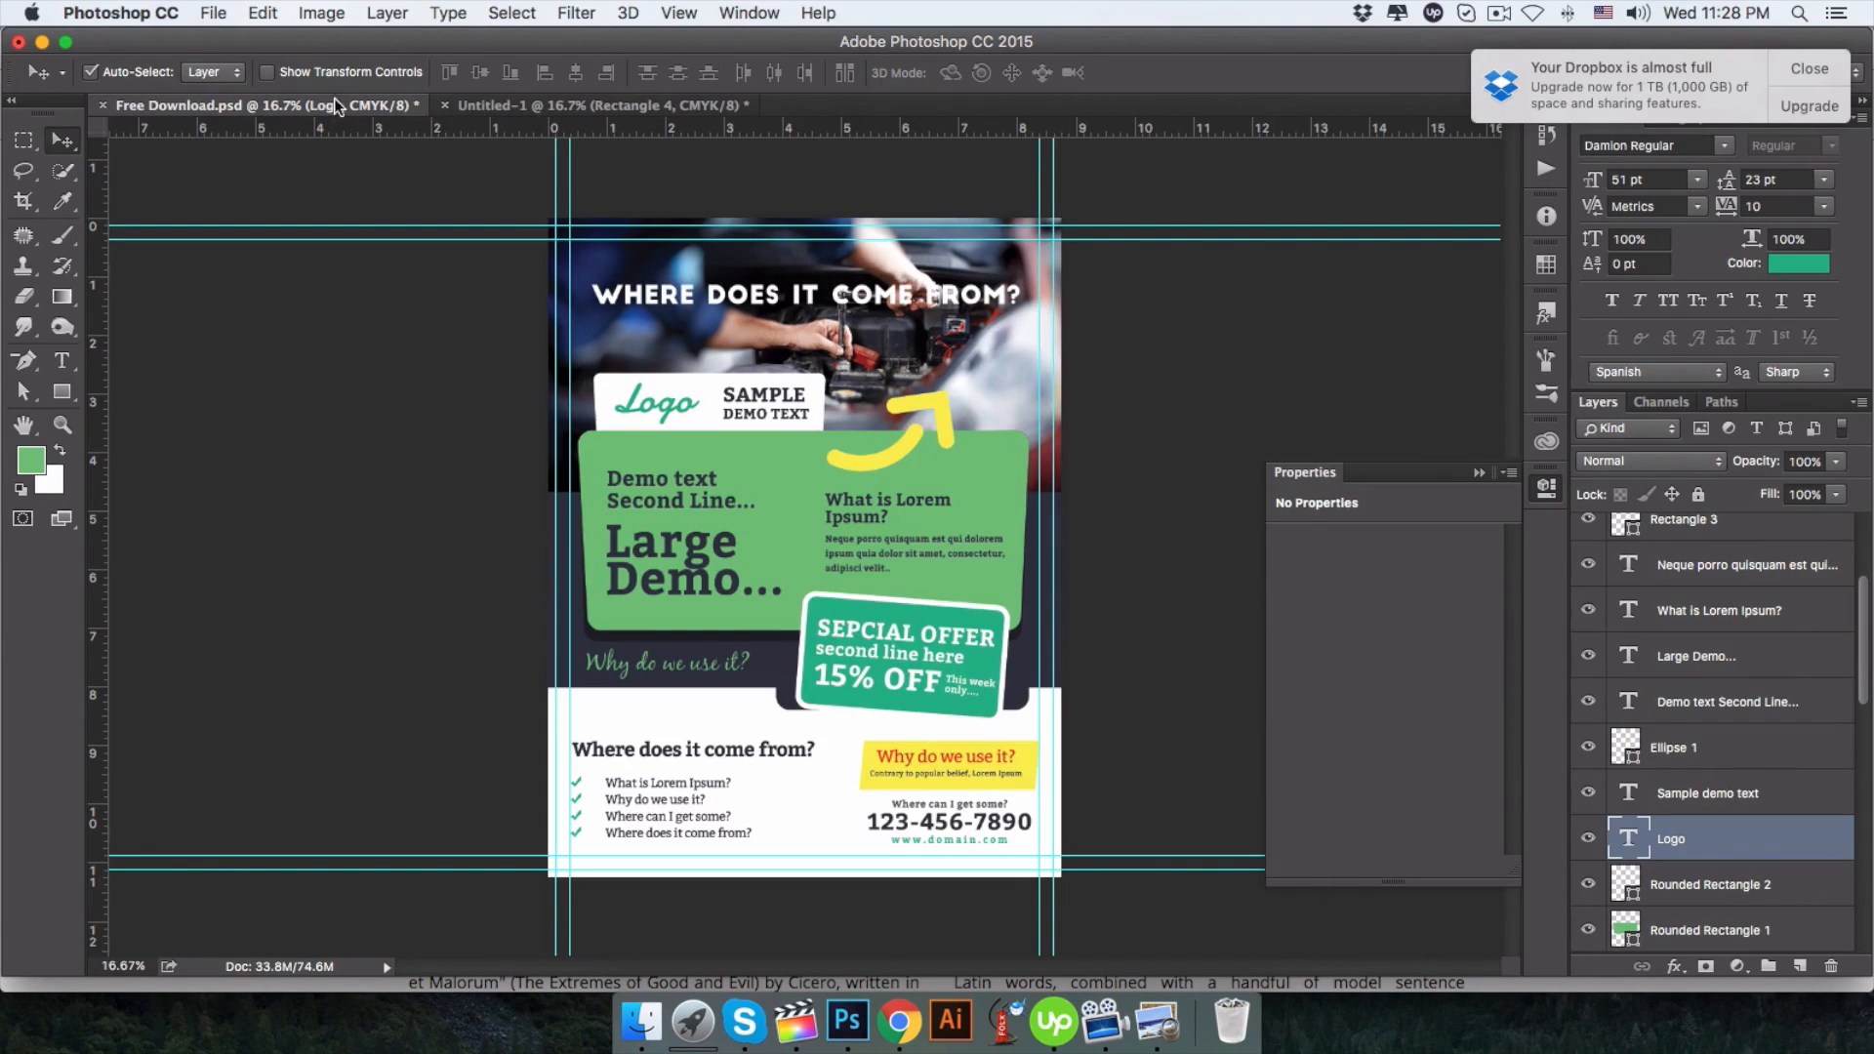
pyautogui.click(579, 108)
pyautogui.click(1251, 624)
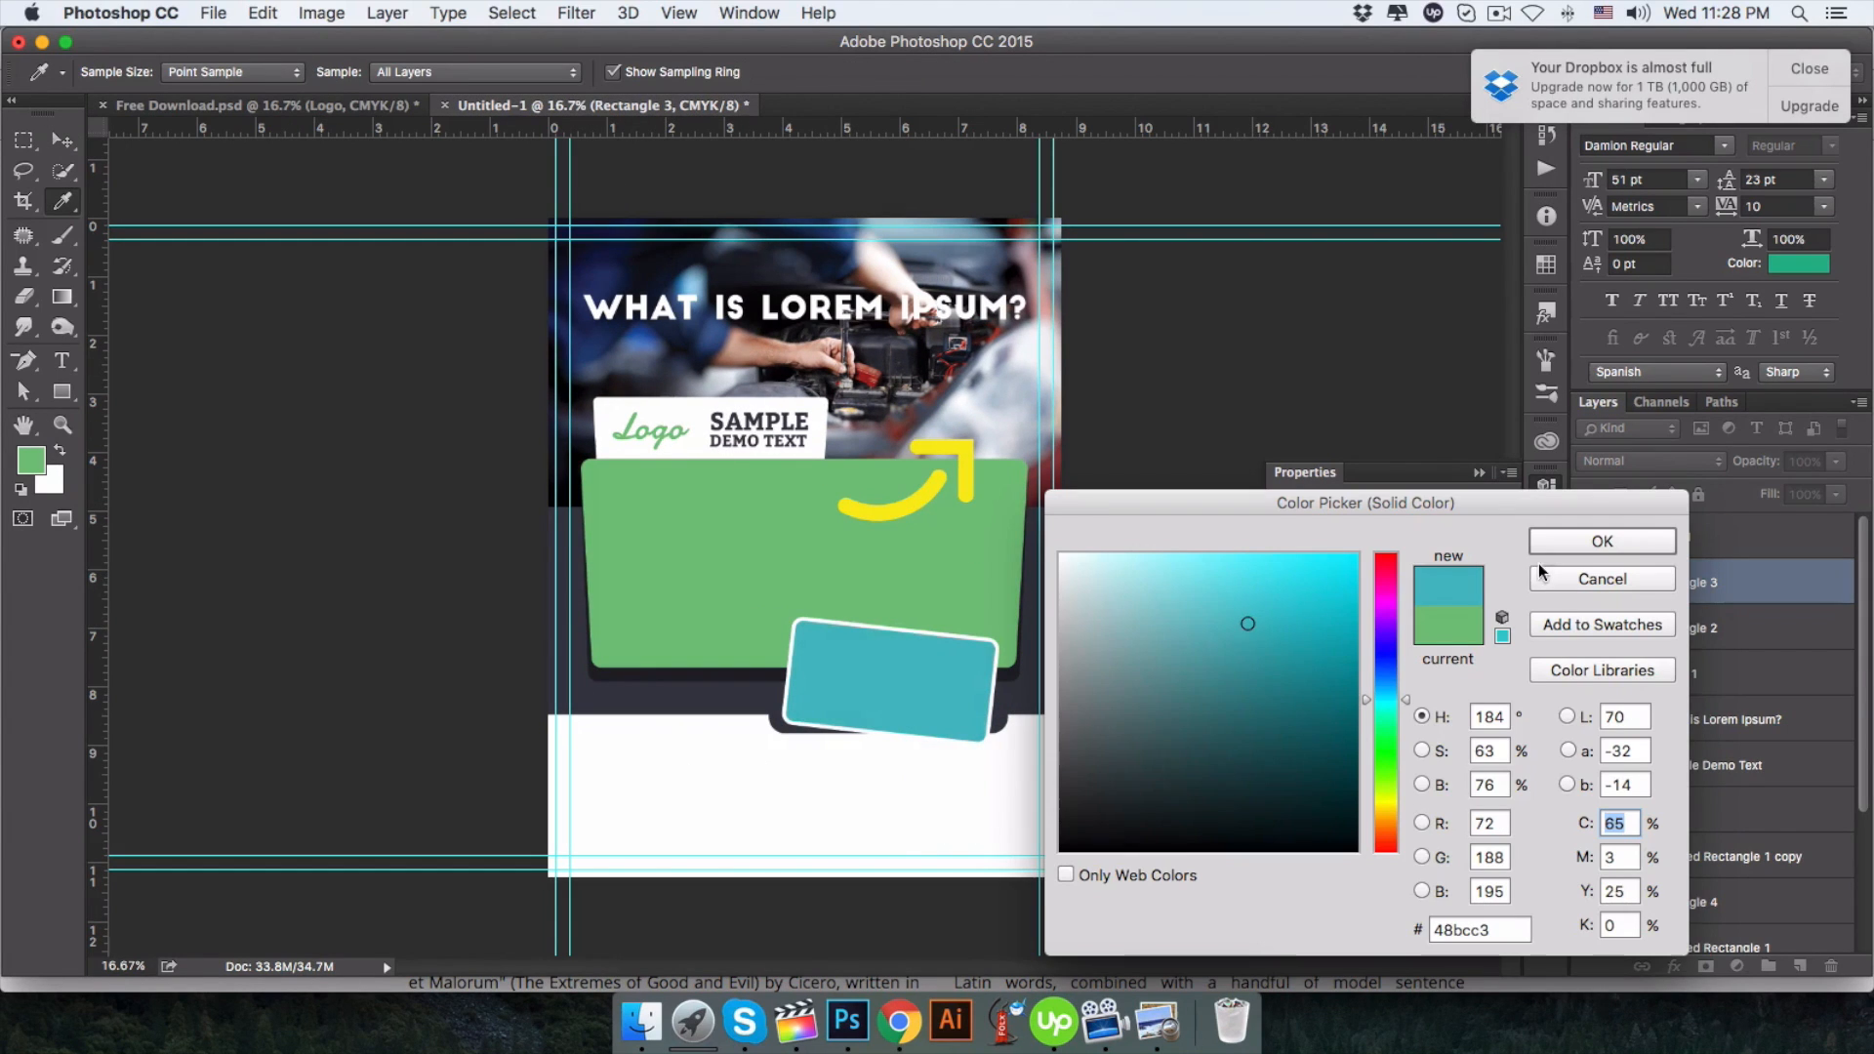
pyautogui.click(1549, 550)
# Recolour the Logo text with the teal 48bcc3 sampled from the tilted card.
pyautogui.press('v')
pyautogui.click(634, 444)
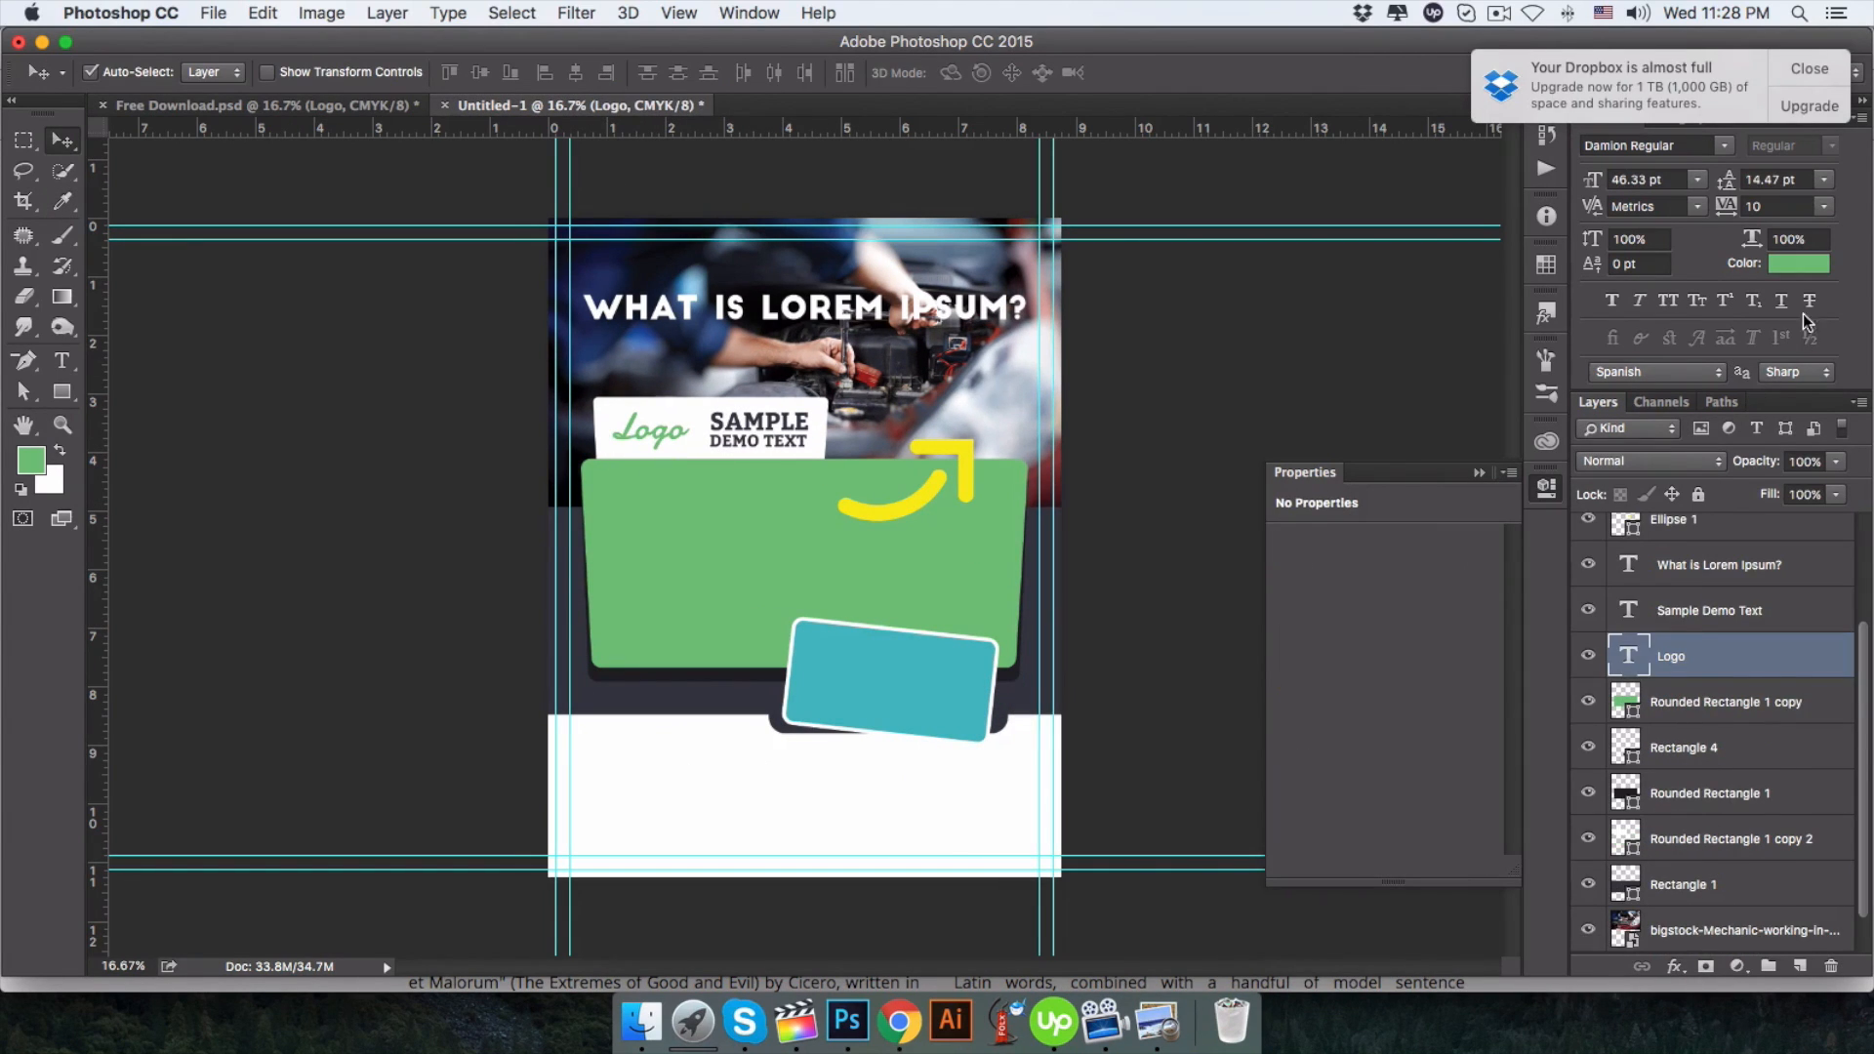
pyautogui.click(1798, 263)
pyautogui.click(966, 642)
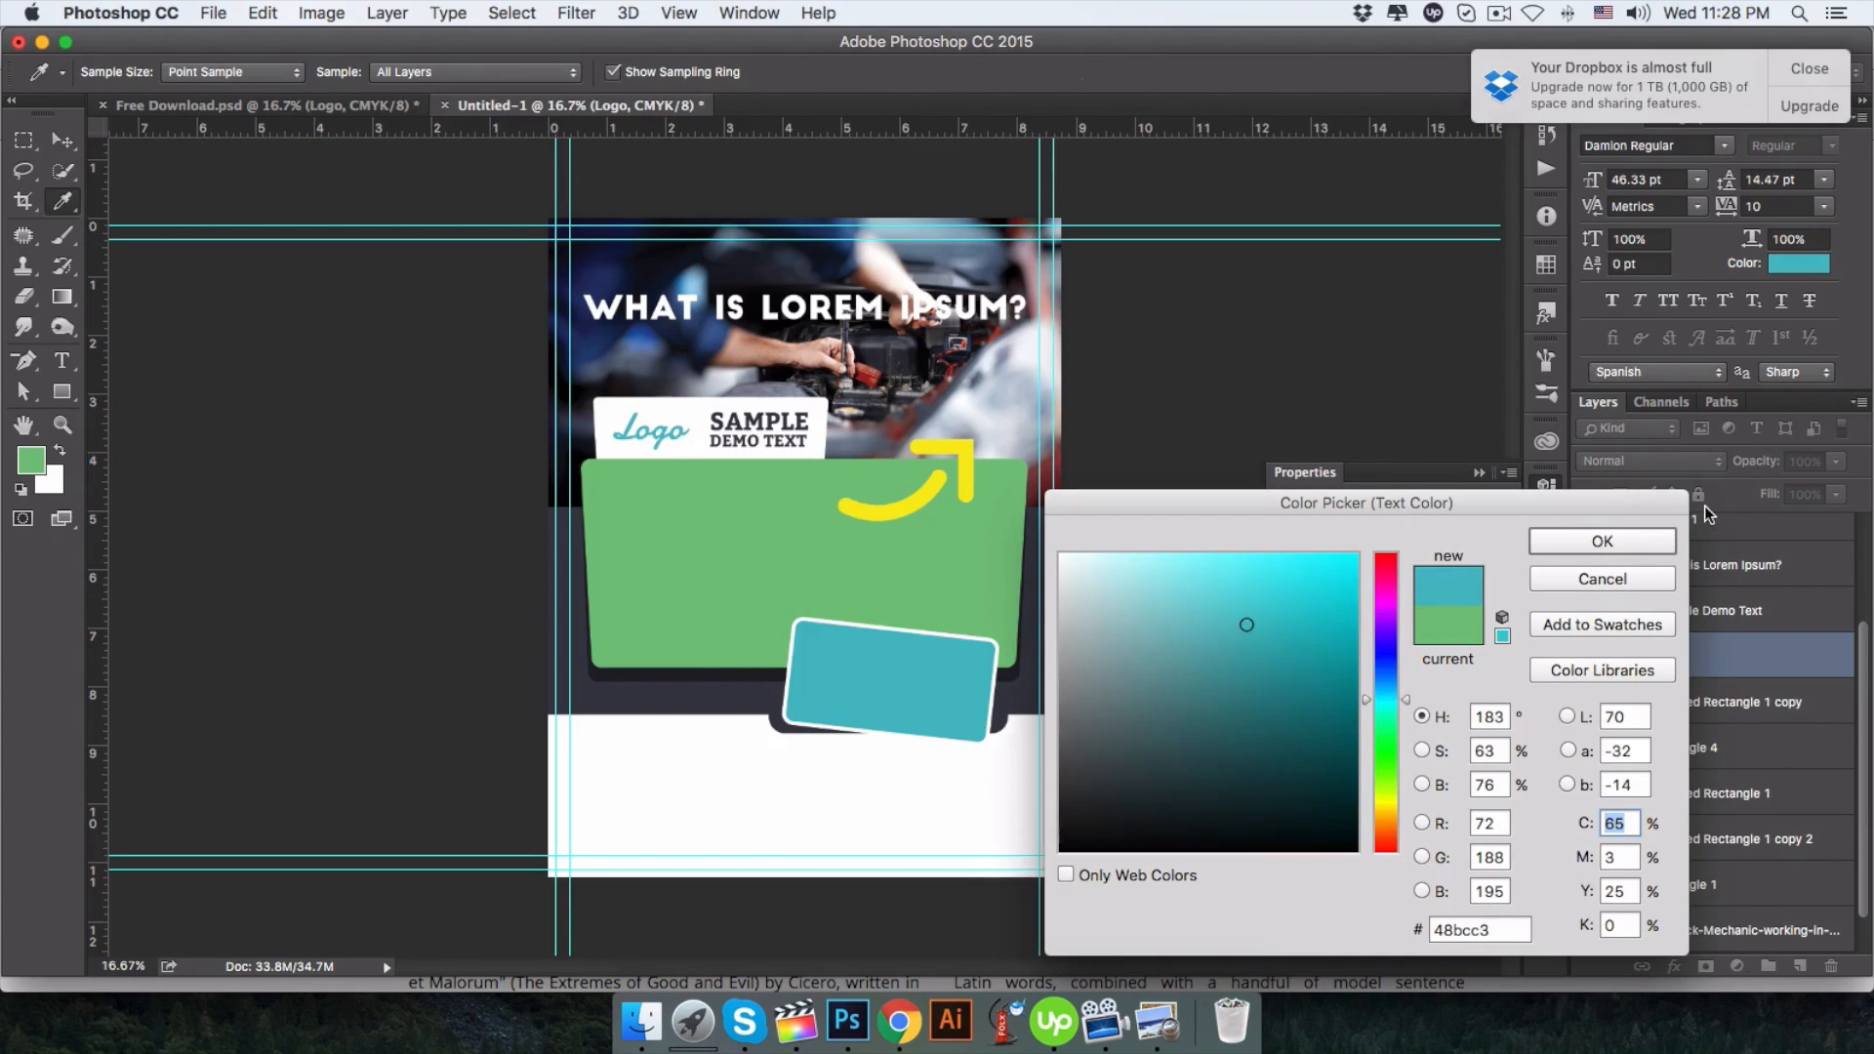
pyautogui.click(1602, 540)
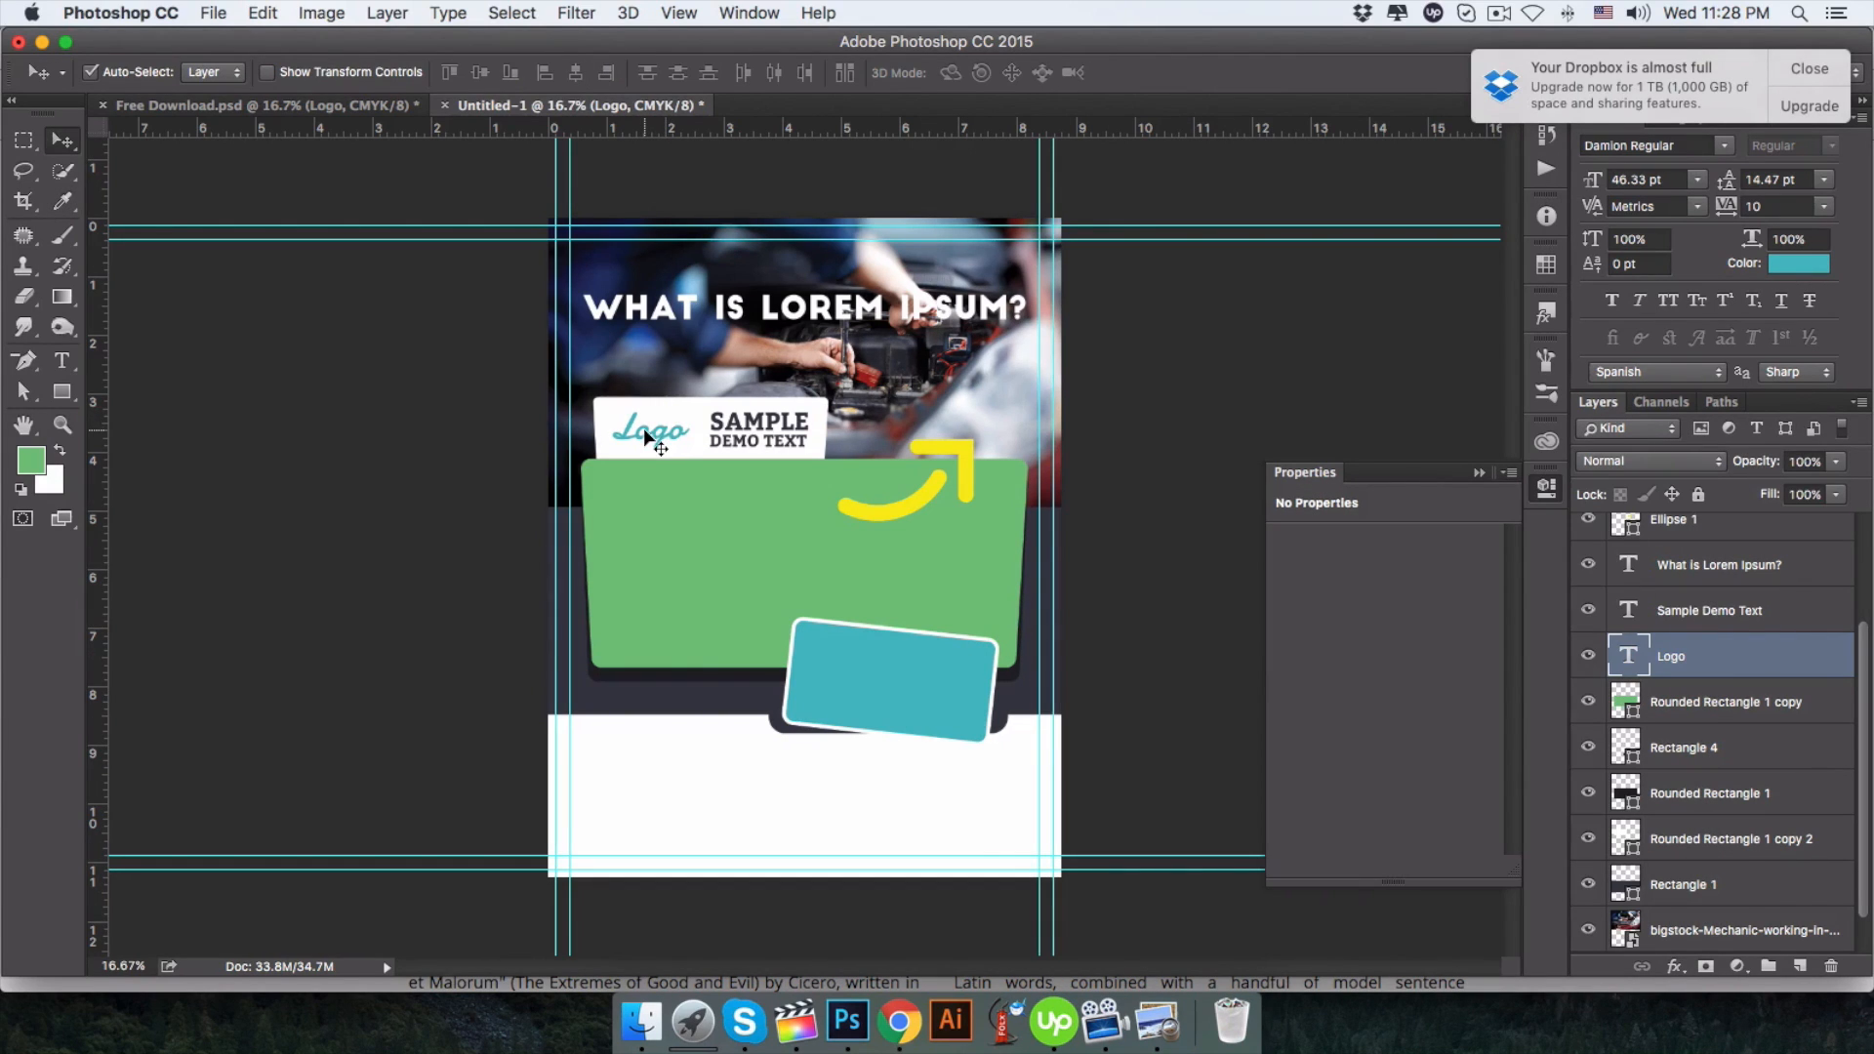
# Move the "What is Lorem Ipsum?" heading slightly down over the photo.
pyautogui.click(759, 429)
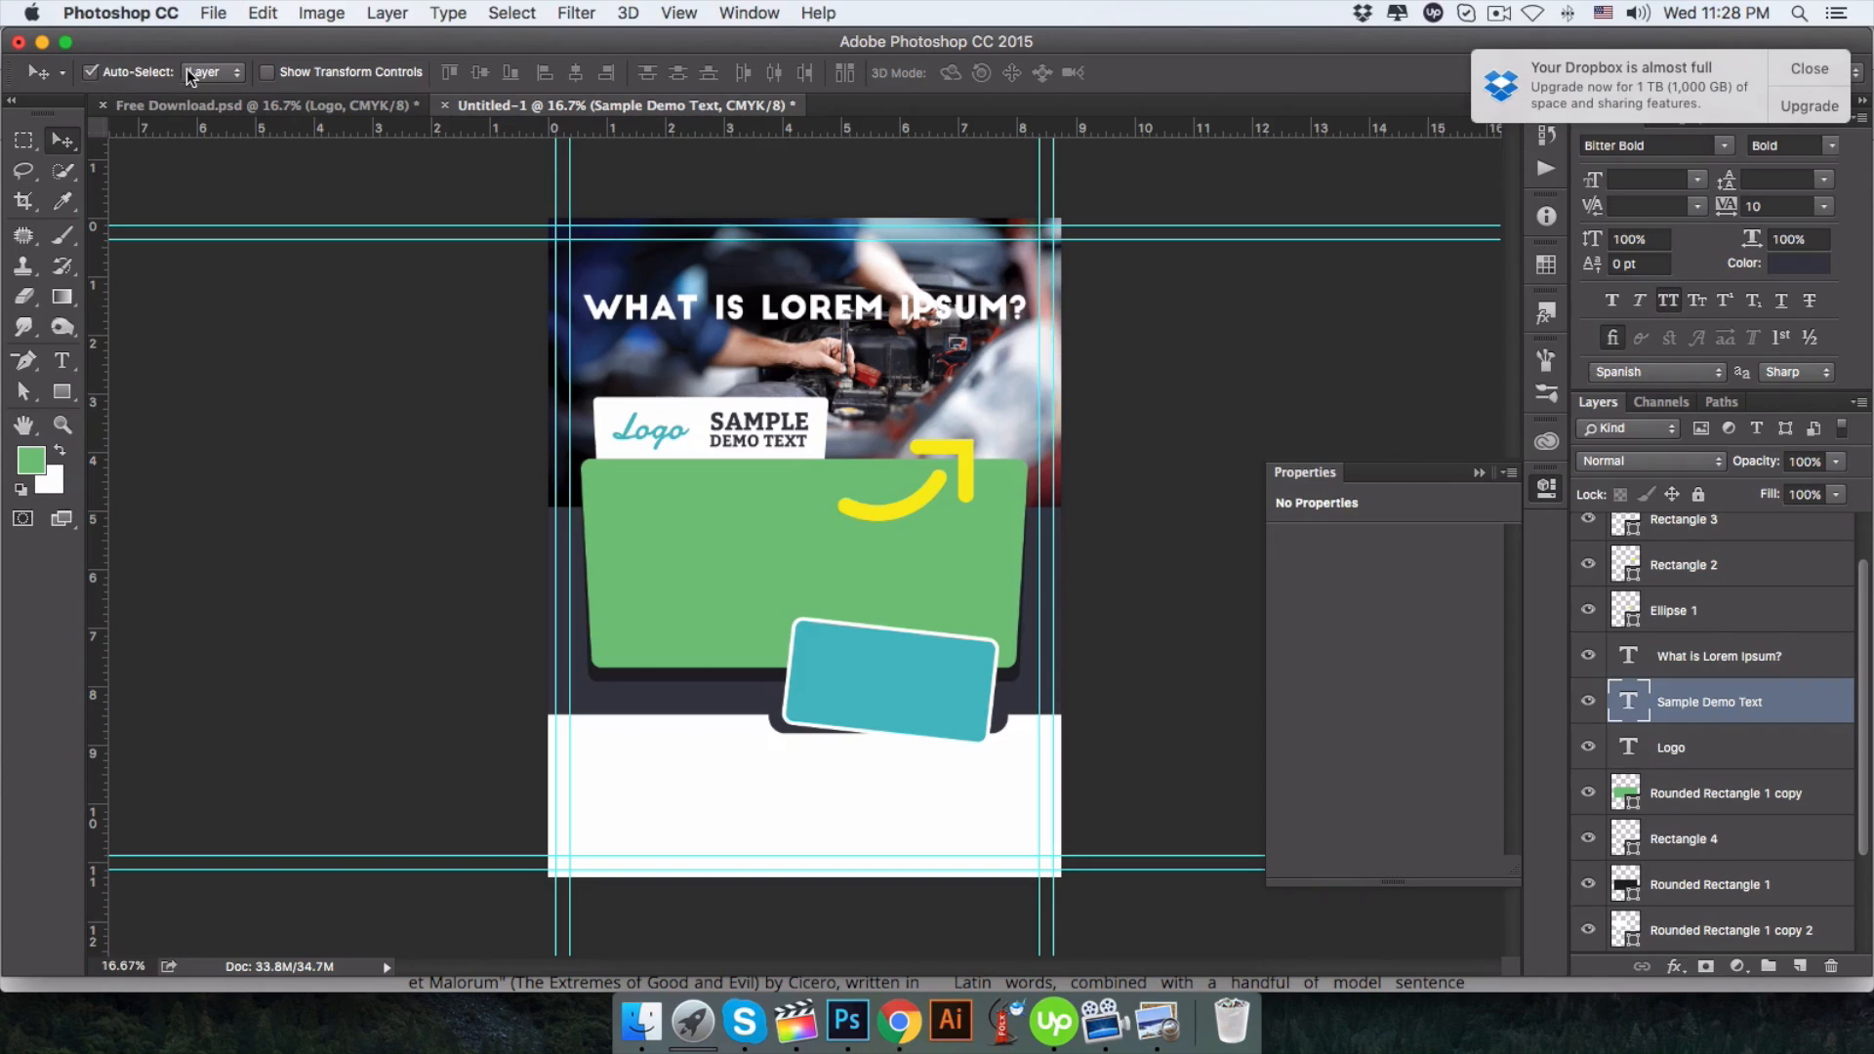
pyautogui.click(226, 73)
pyautogui.moveTo(755, 307)
pyautogui.mouseDown()
pyautogui.moveTo(754, 290)
pyautogui.moveTo(762, 314)
pyautogui.mouseUp()
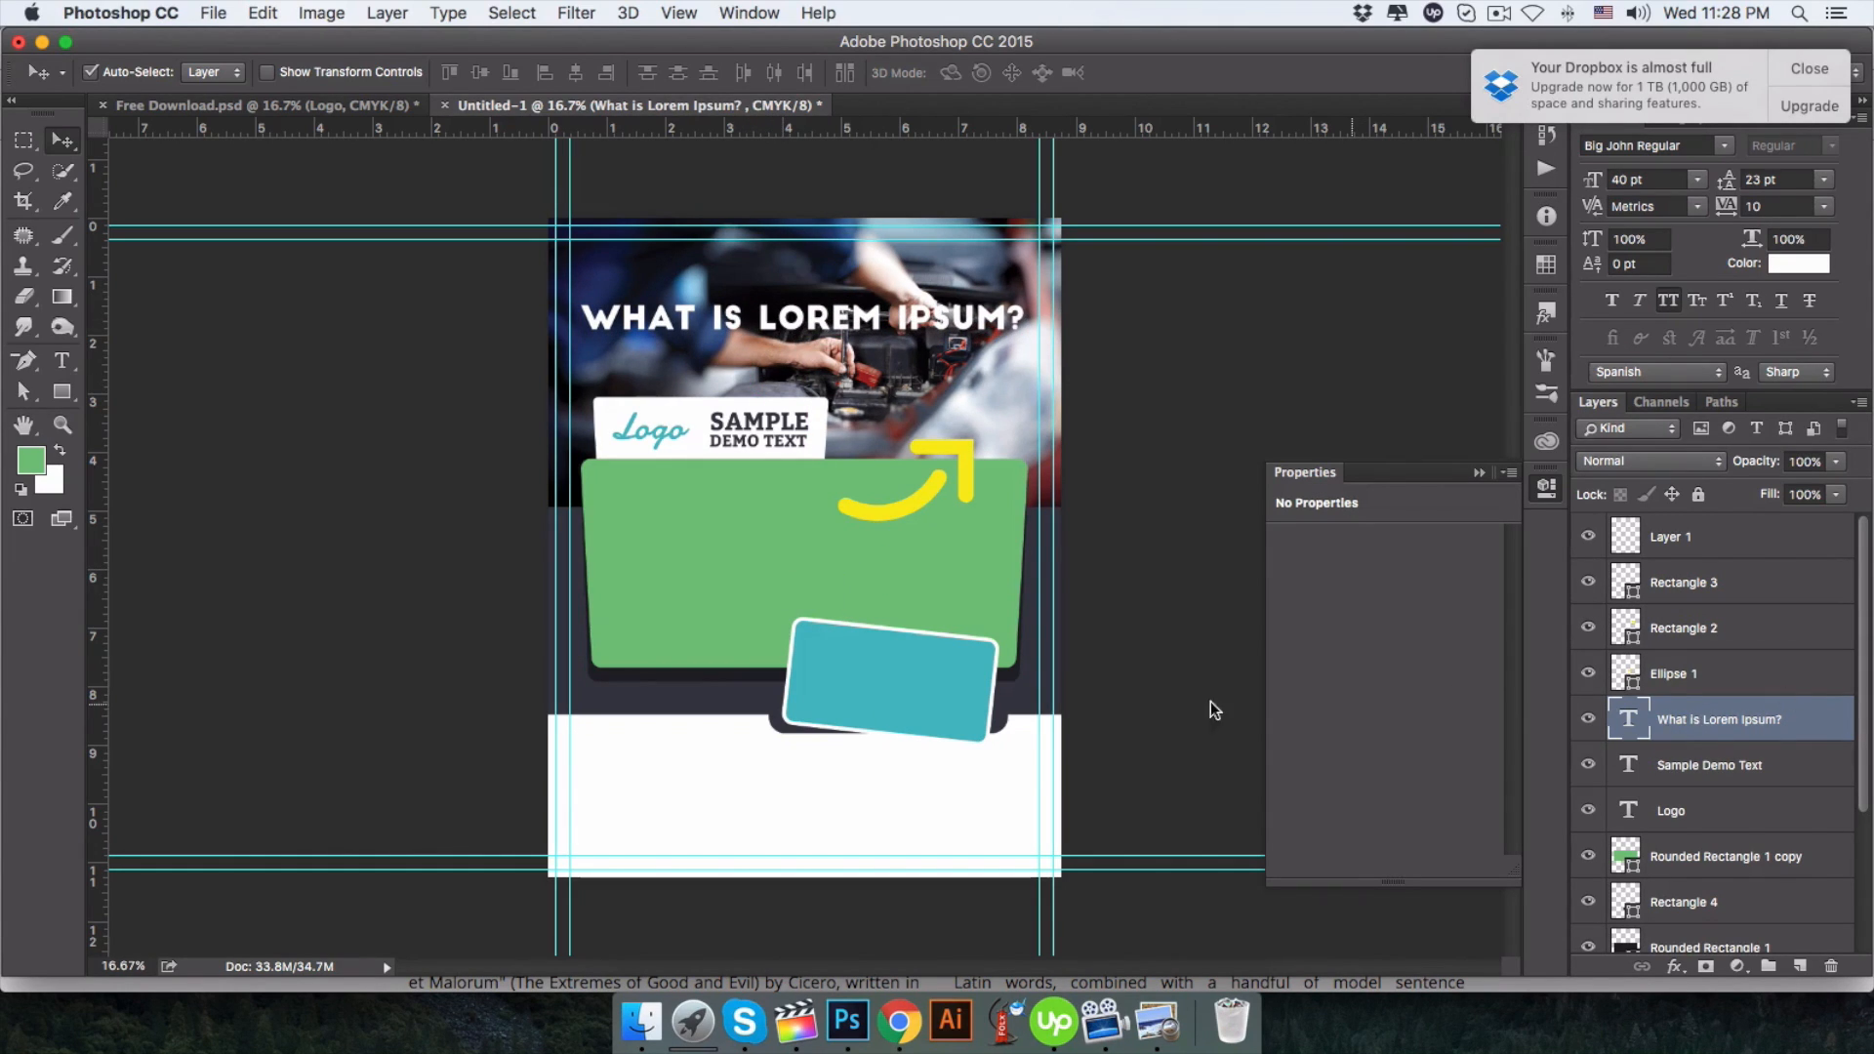
# After comparing with Free Download.psd, draw a stroke-free rectangle about 1024 × 295 px on Untitled-1's white area below the tilted card.
pyautogui.click(868, 602)
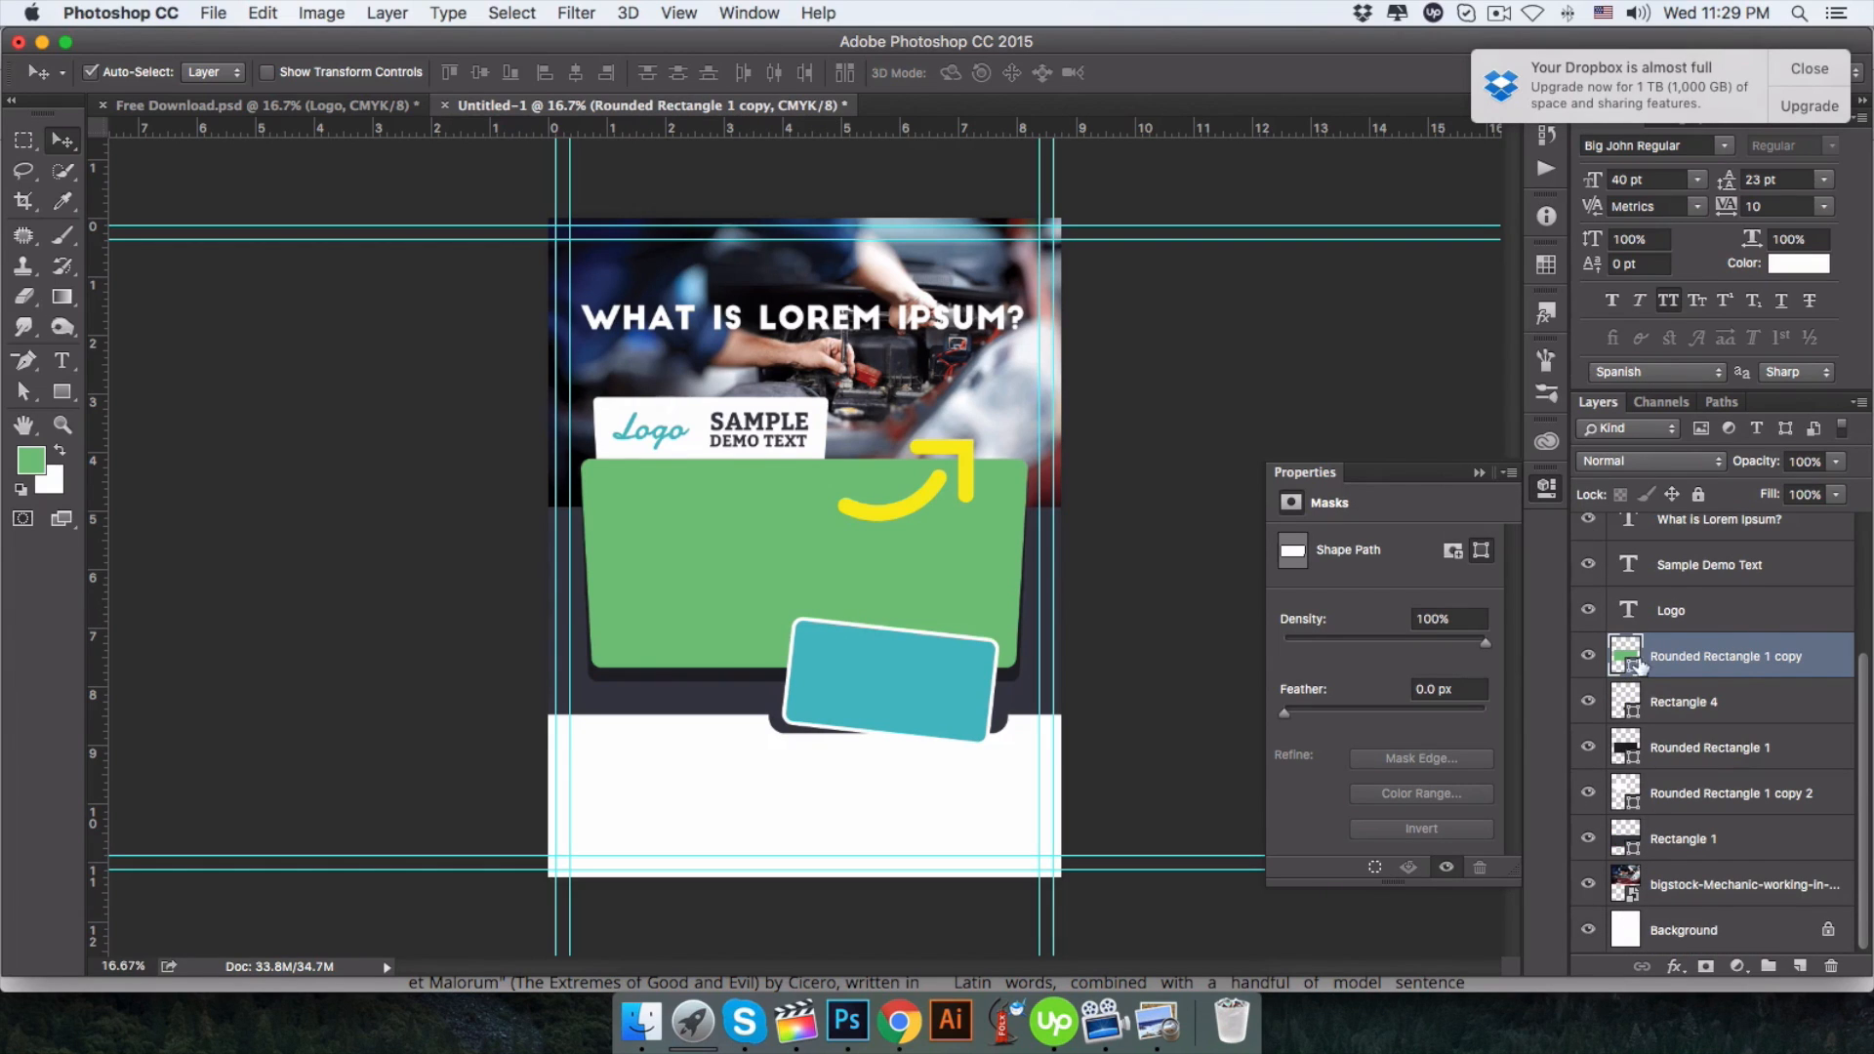
pyautogui.click(904, 689)
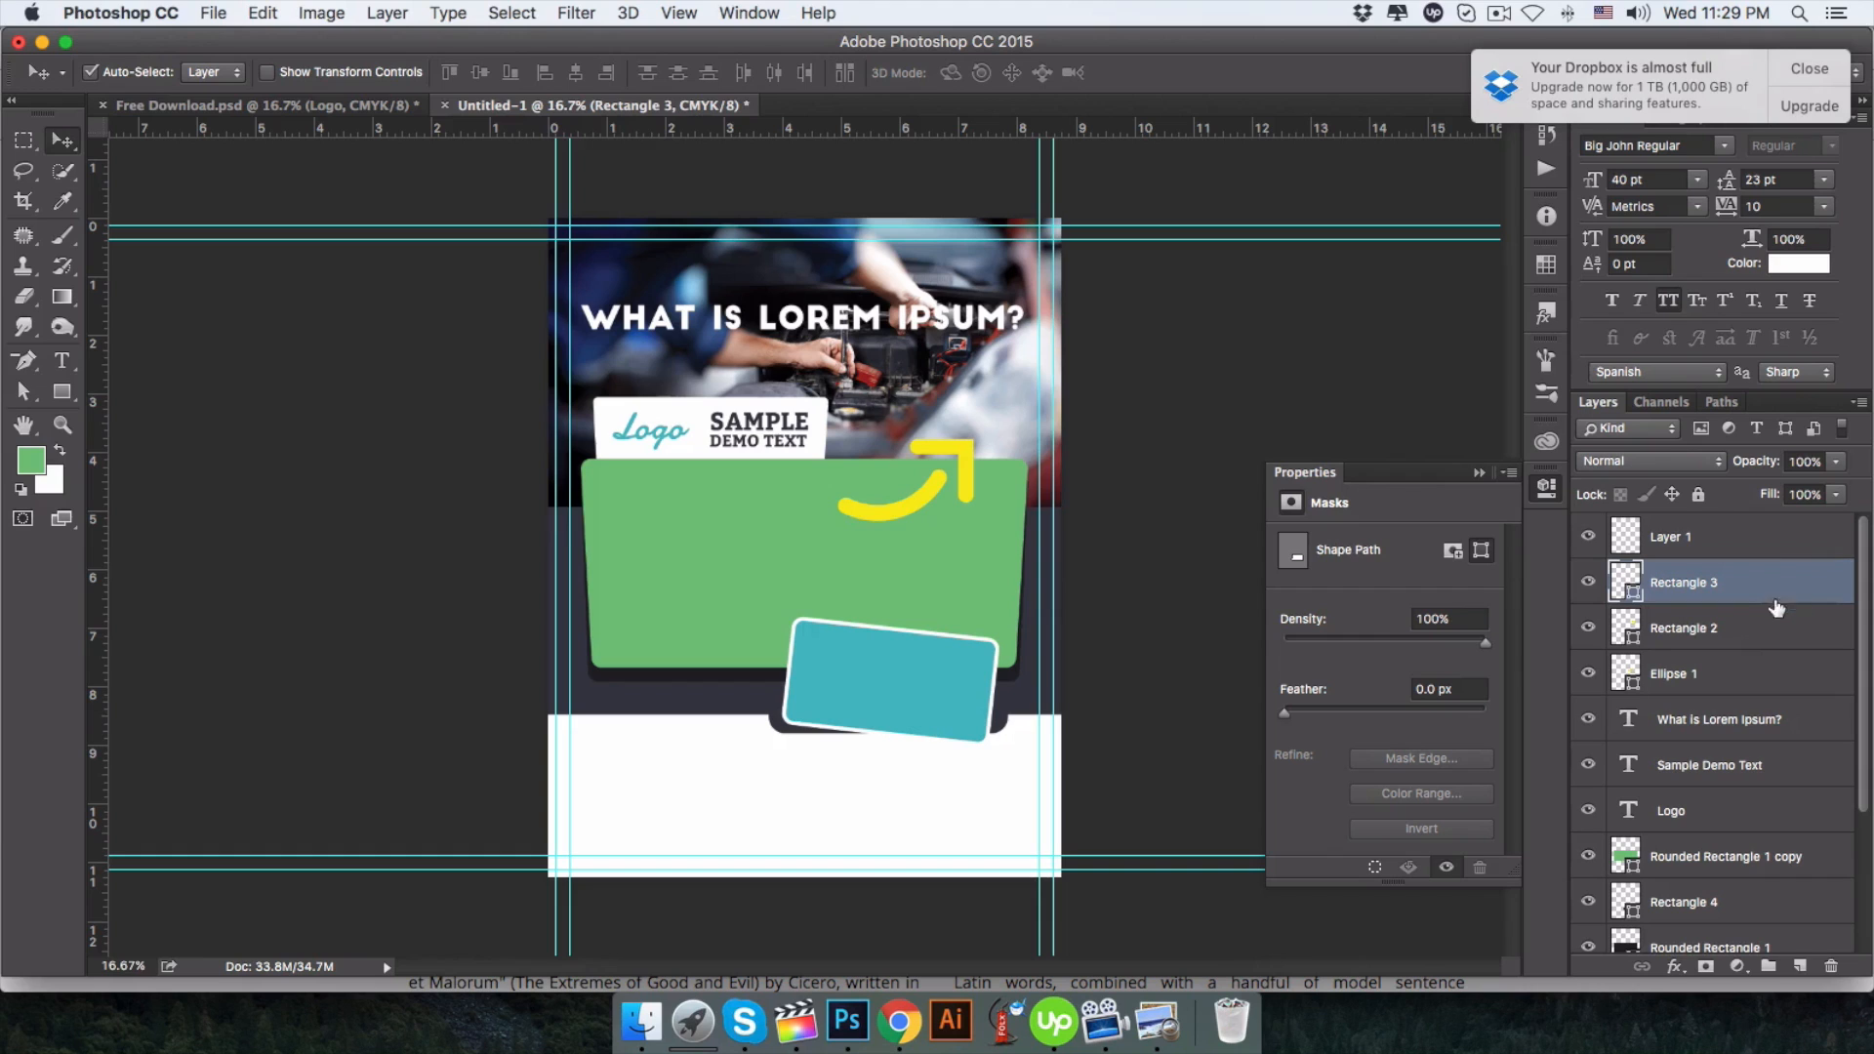
pyautogui.click(276, 110)
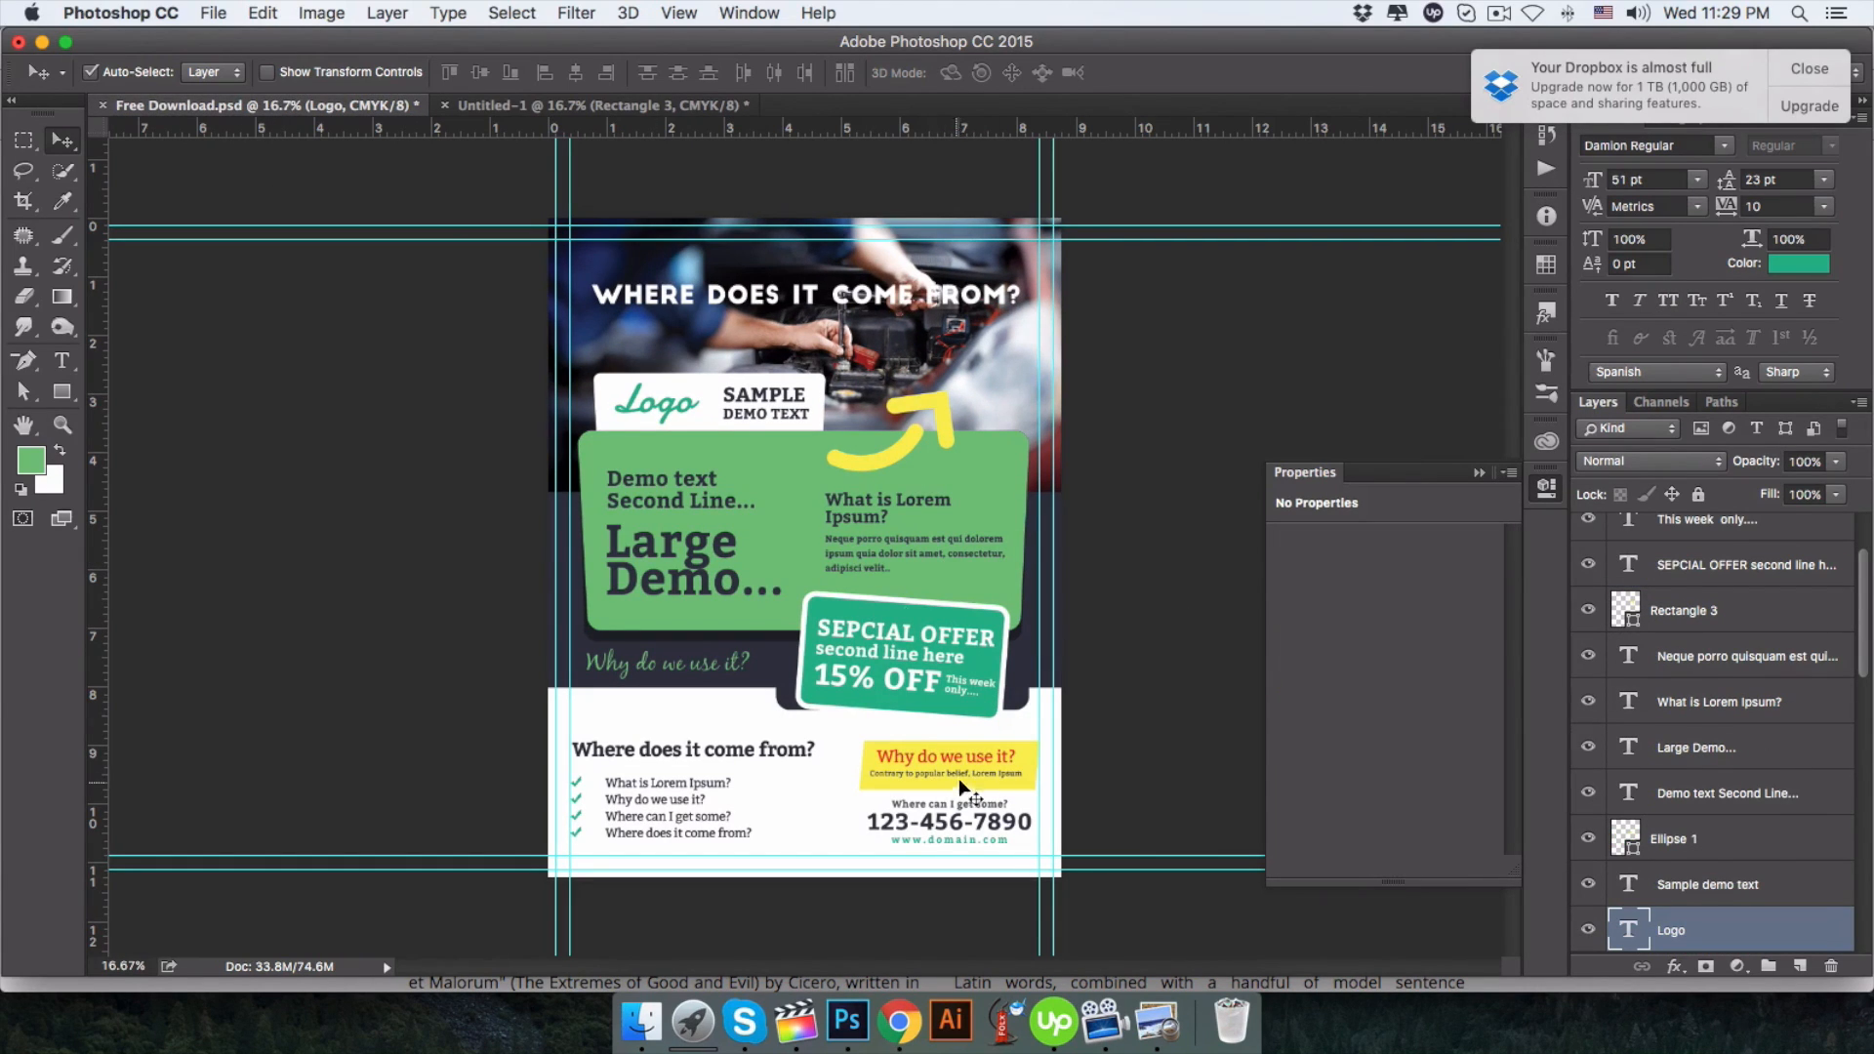
pyautogui.click(595, 107)
pyautogui.press('u')
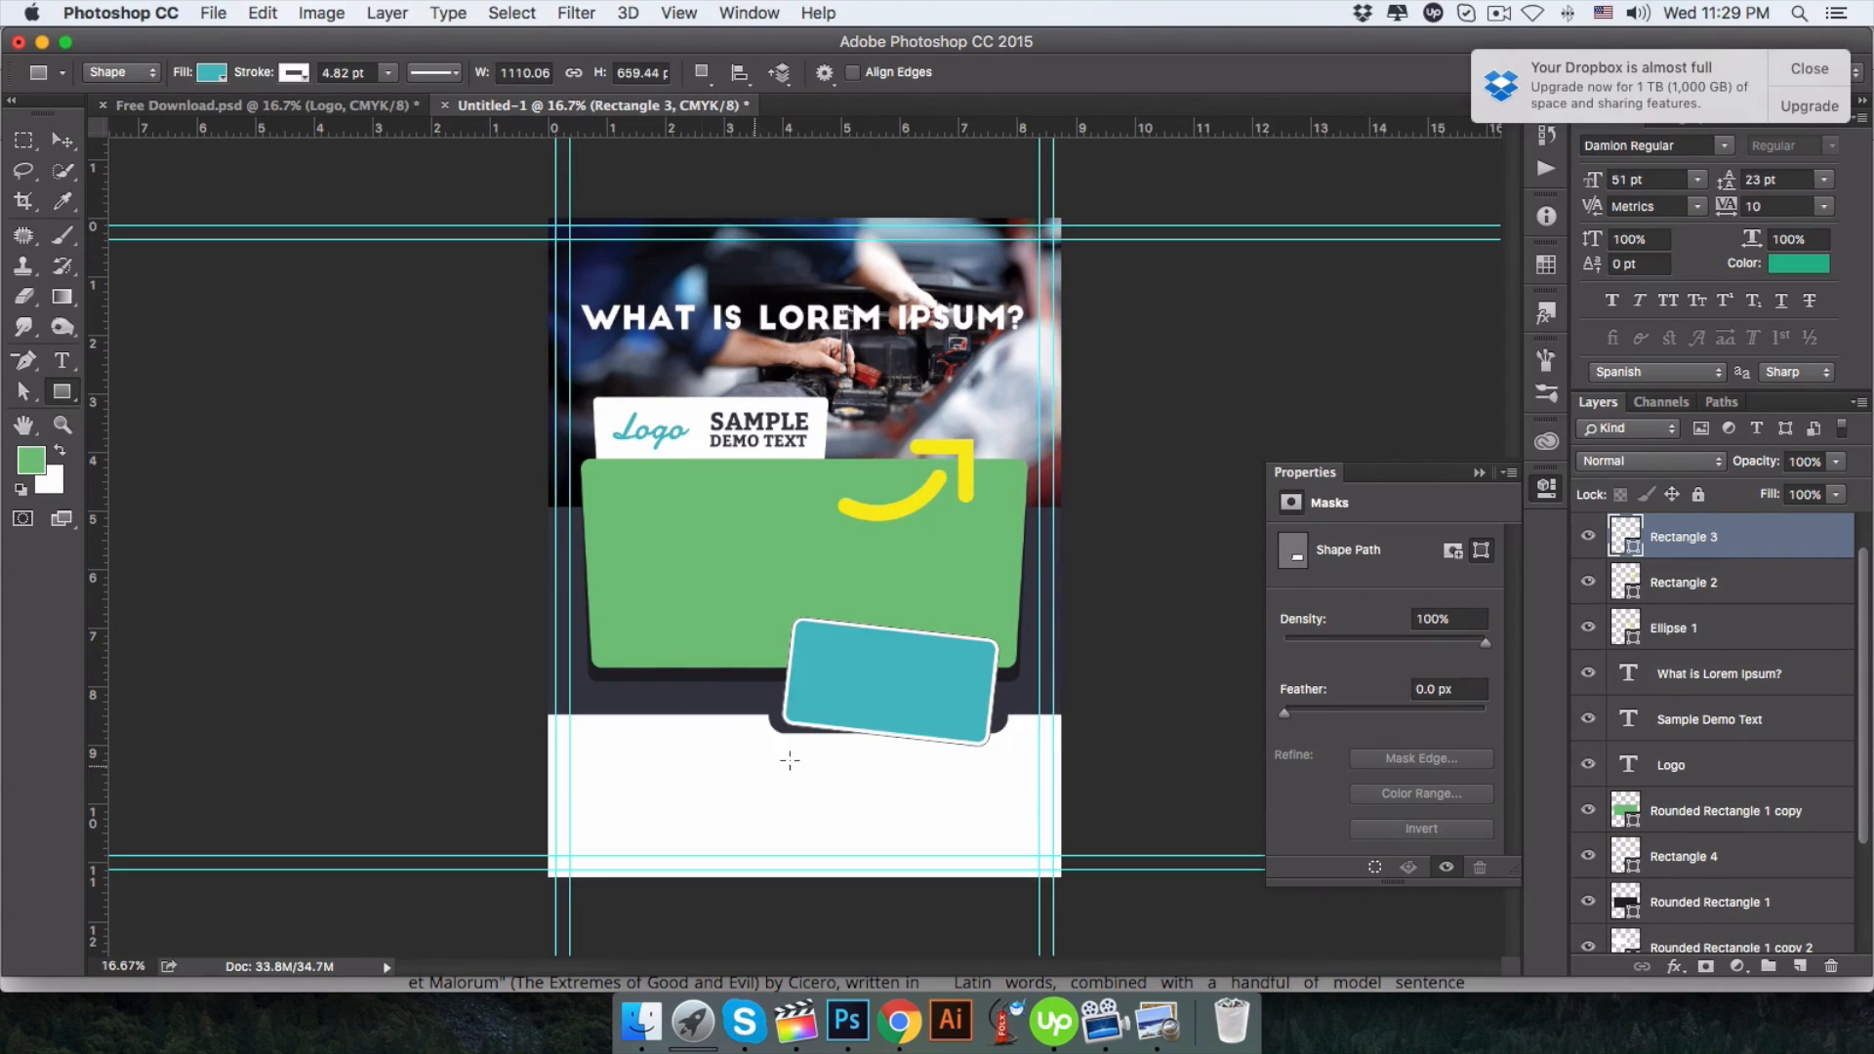
pyautogui.moveTo(810, 776); pyautogui.dragTo(1010, 832)
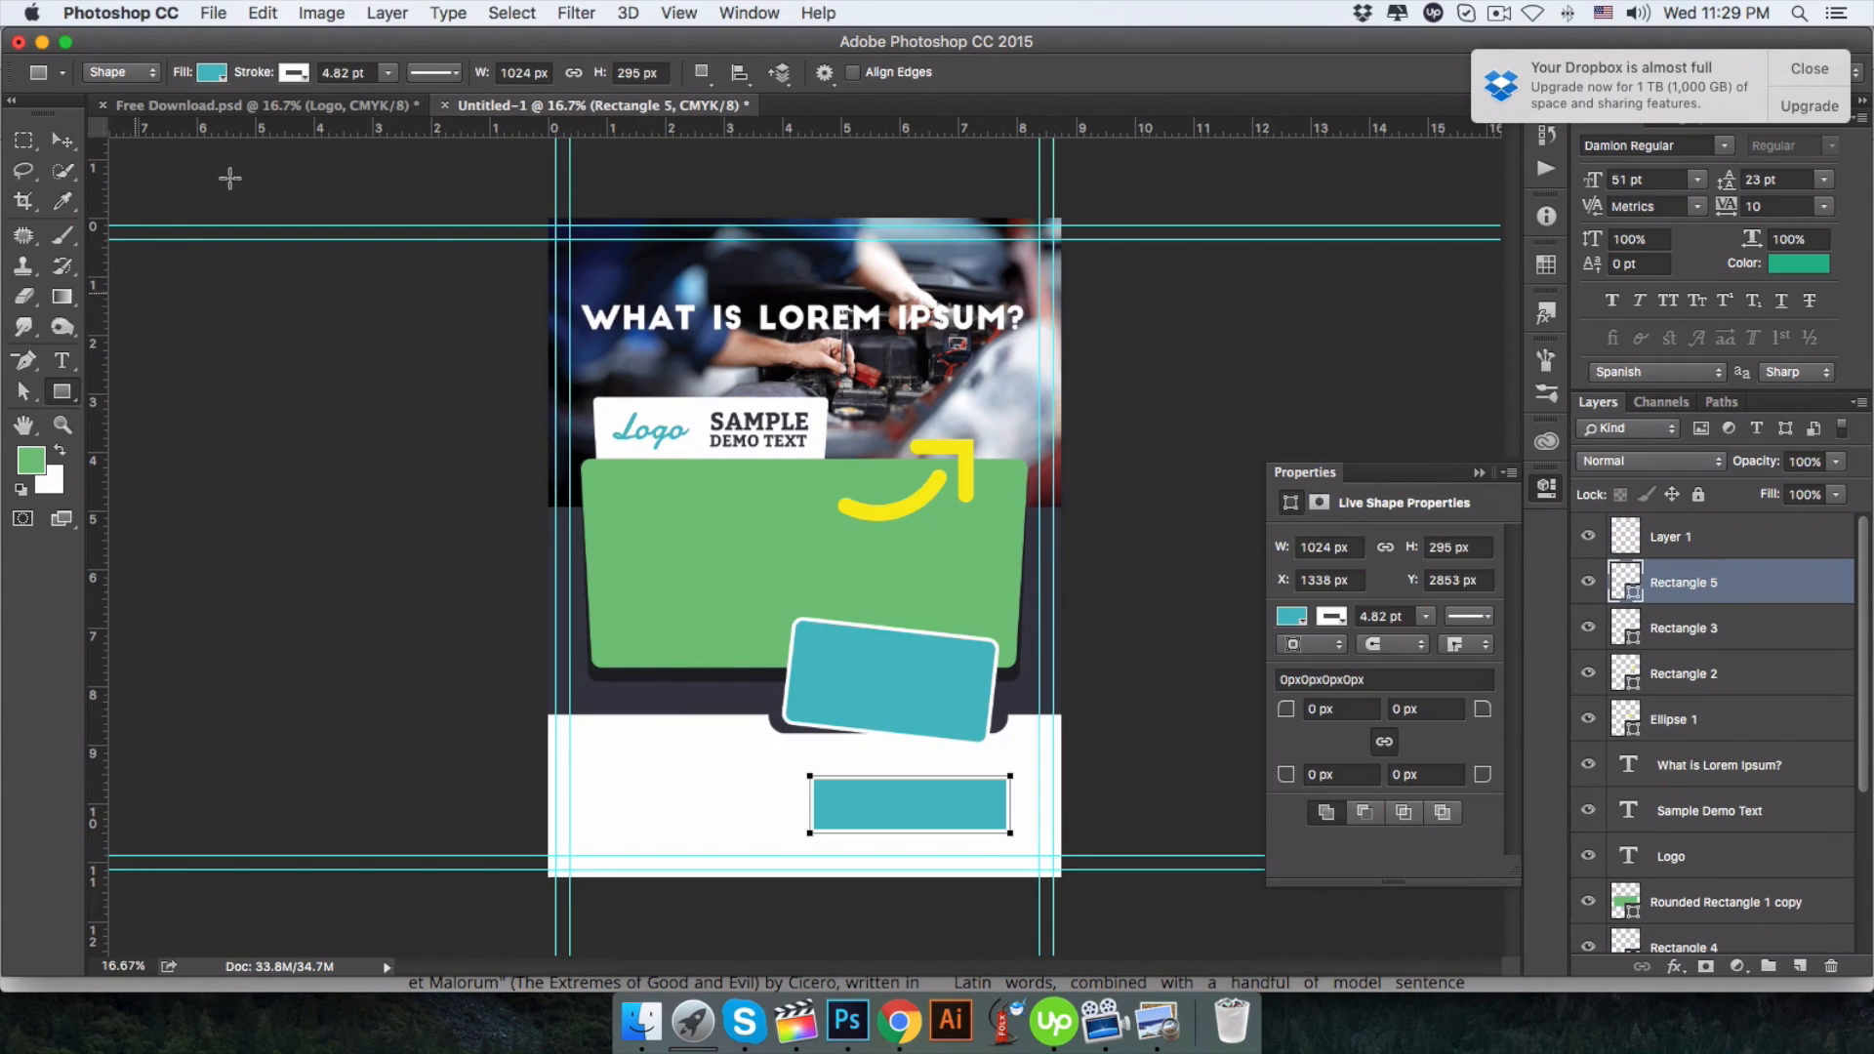
pyautogui.click(293, 74)
pyautogui.click(192, 121)
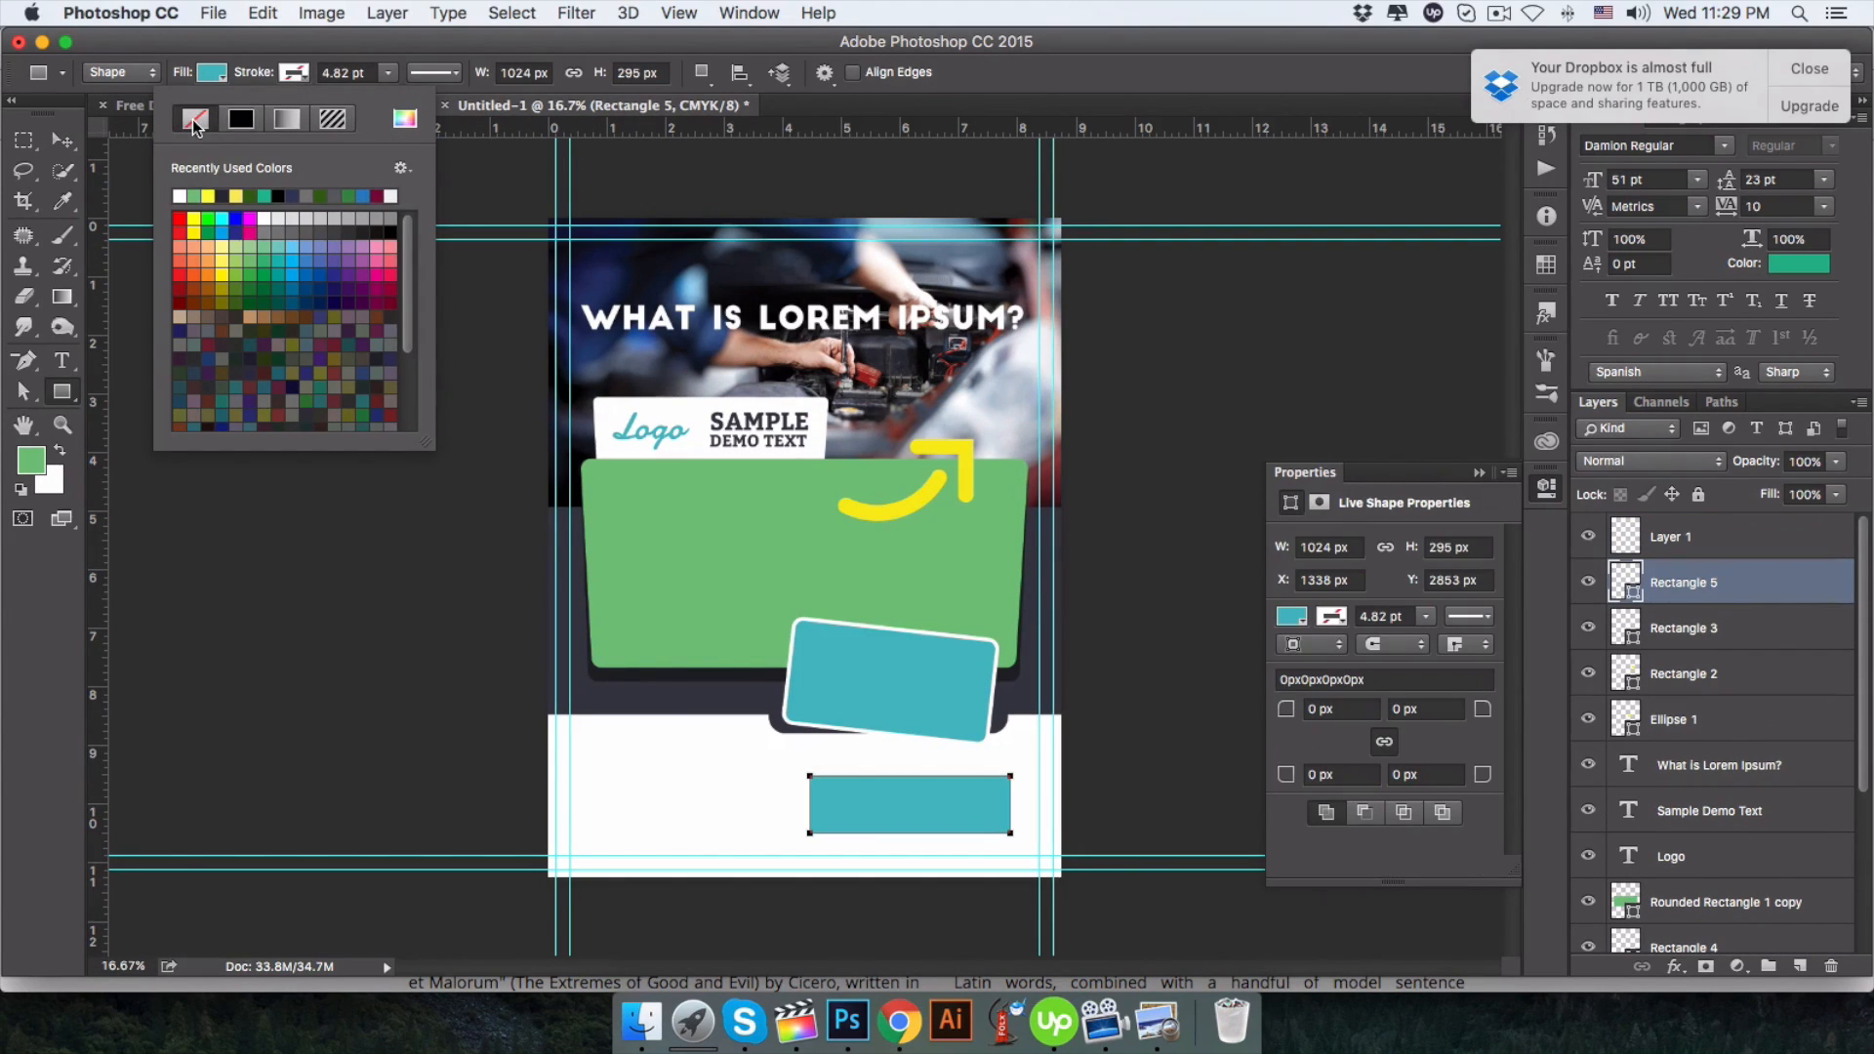
# Skew the new teal rectangle by shifting its two upper corner points slightly to the right.
pyautogui.click(25, 391)
pyautogui.moveTo(765, 764); pyautogui.dragTo(1071, 787)
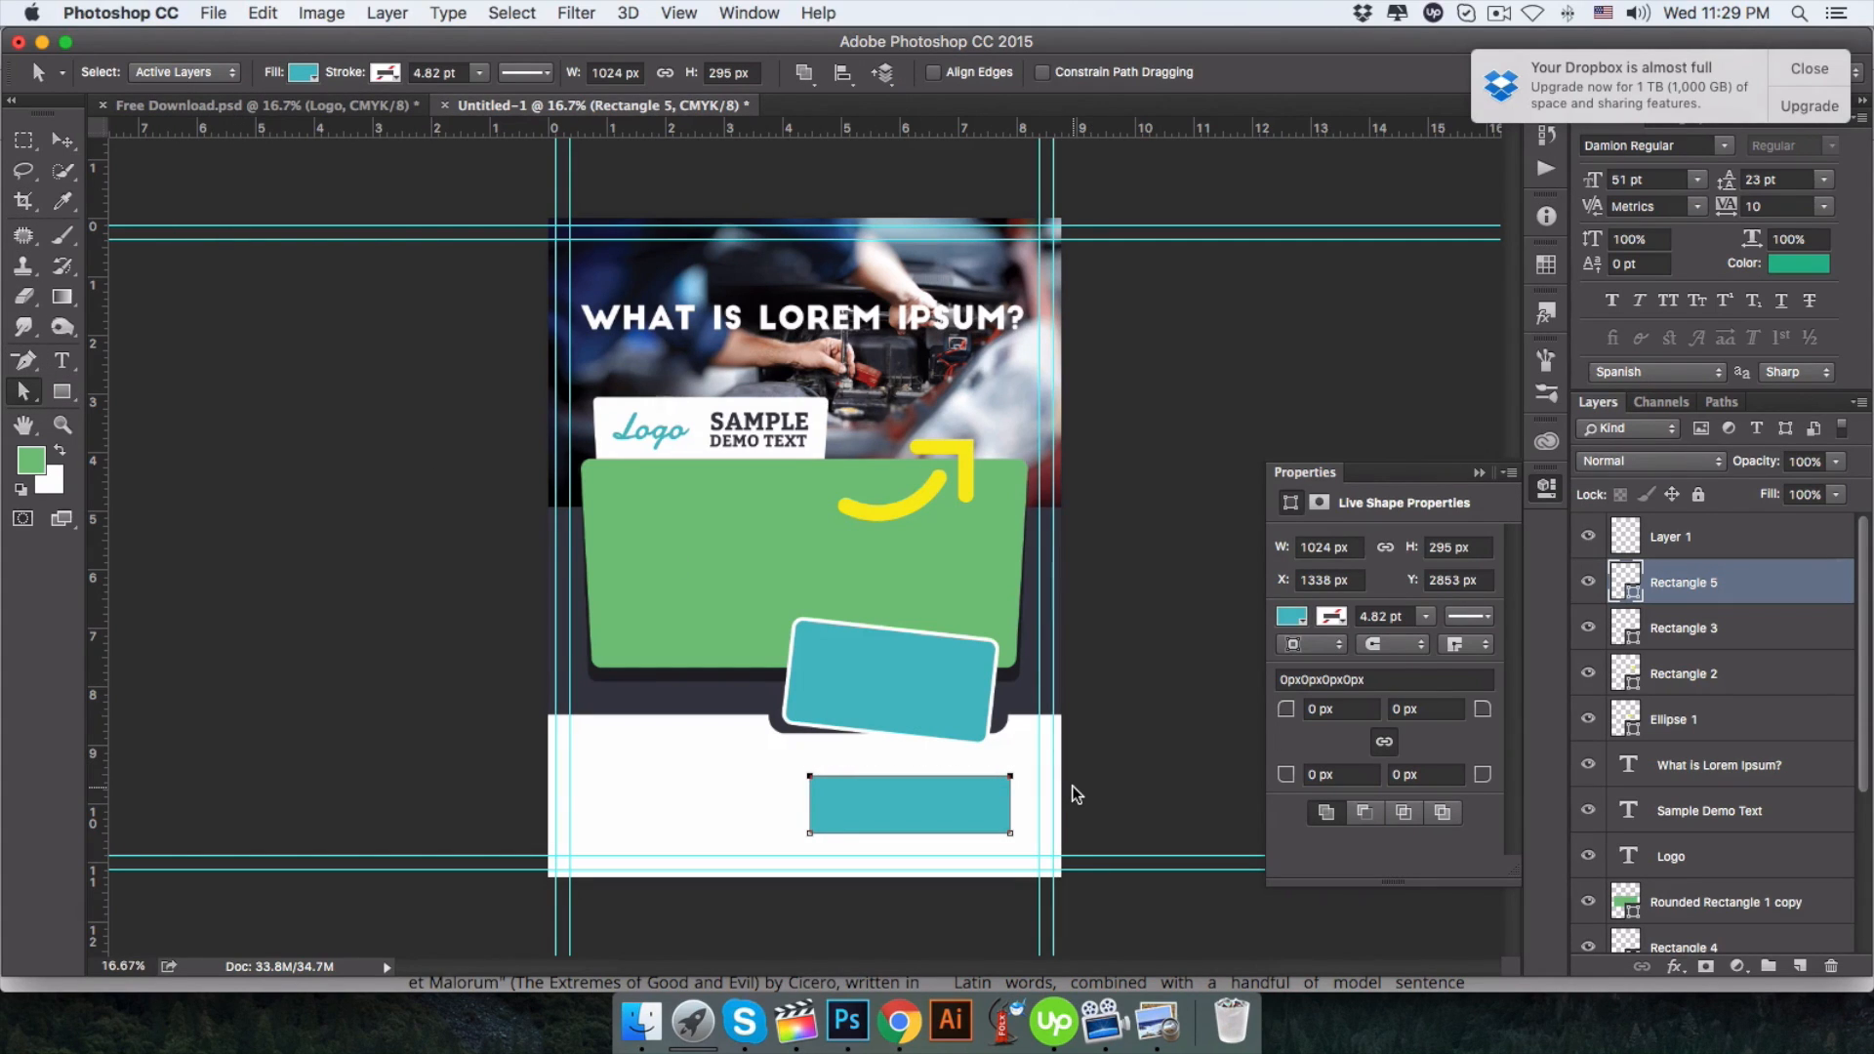
pyautogui.press('Right')
pyautogui.press('Right')
pyautogui.press('Right')
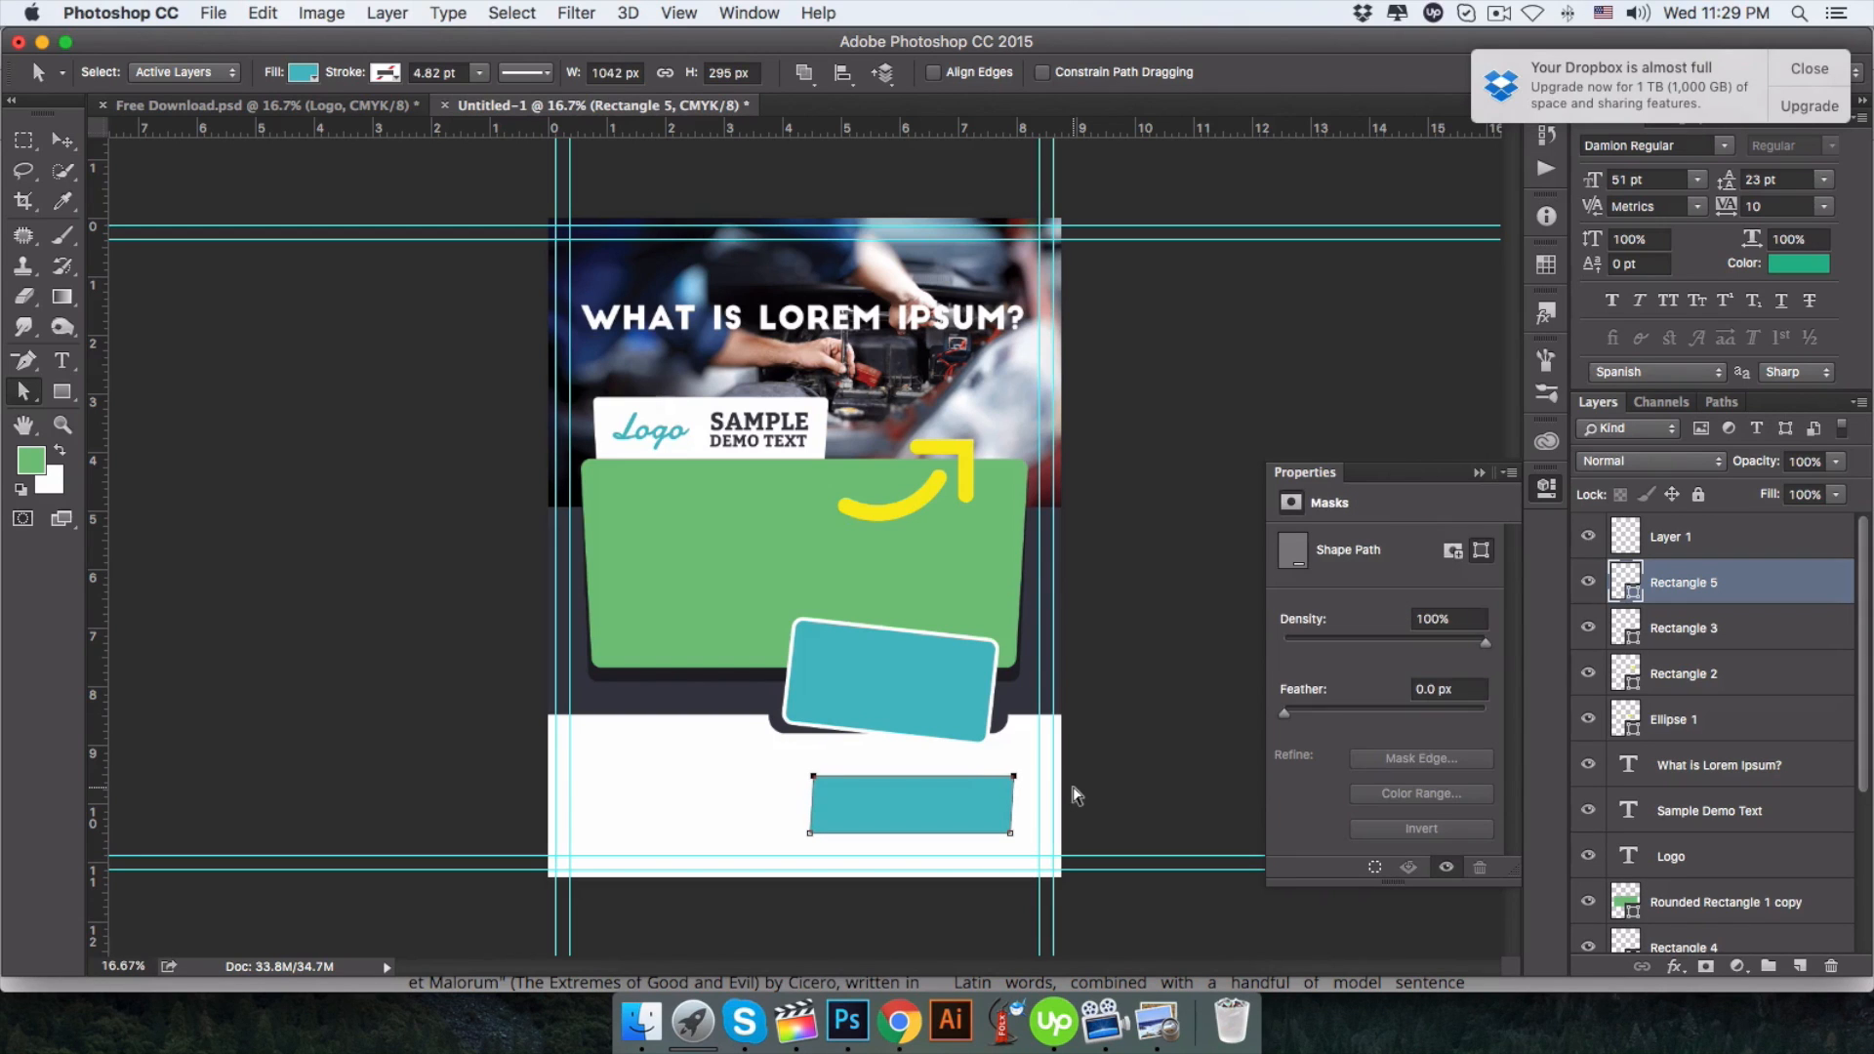
# Recolour the skewed rectangle with the yellow sampled from the arrow.
pyautogui.doubleClick(1624, 581)
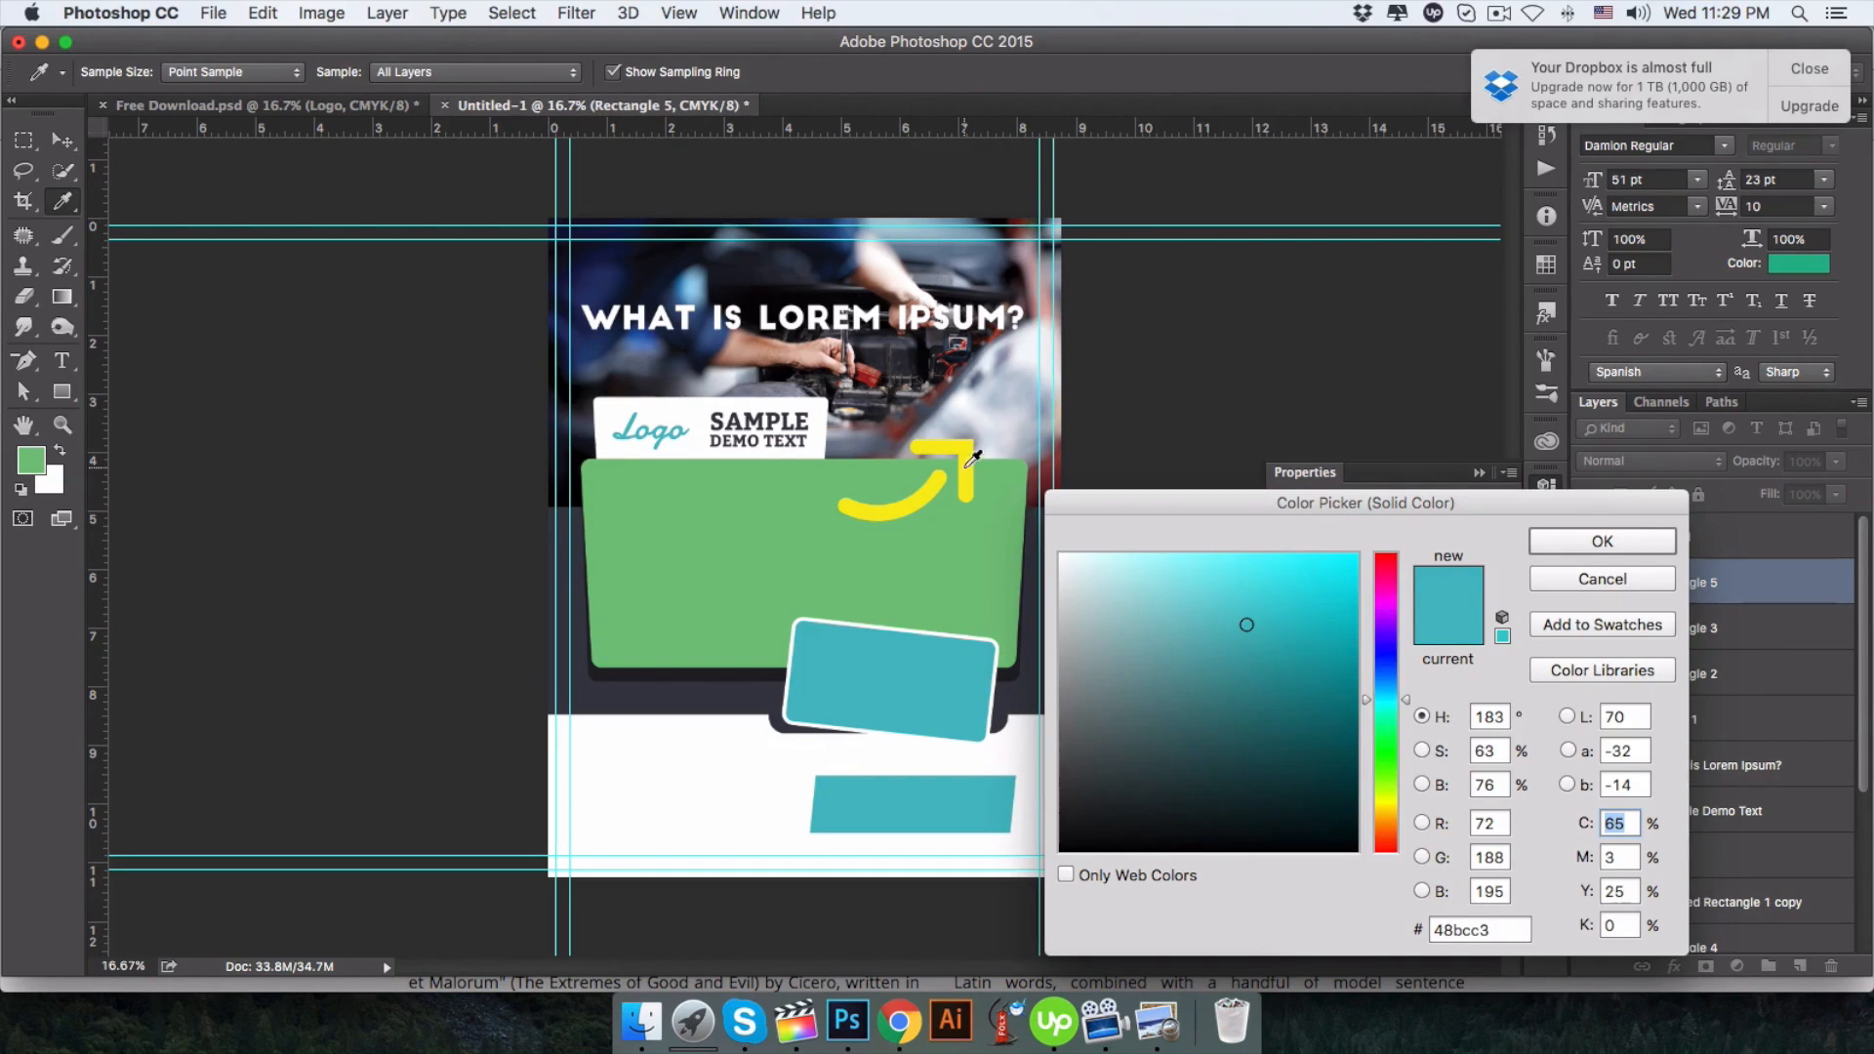
pyautogui.click(968, 465)
pyautogui.click(1600, 541)
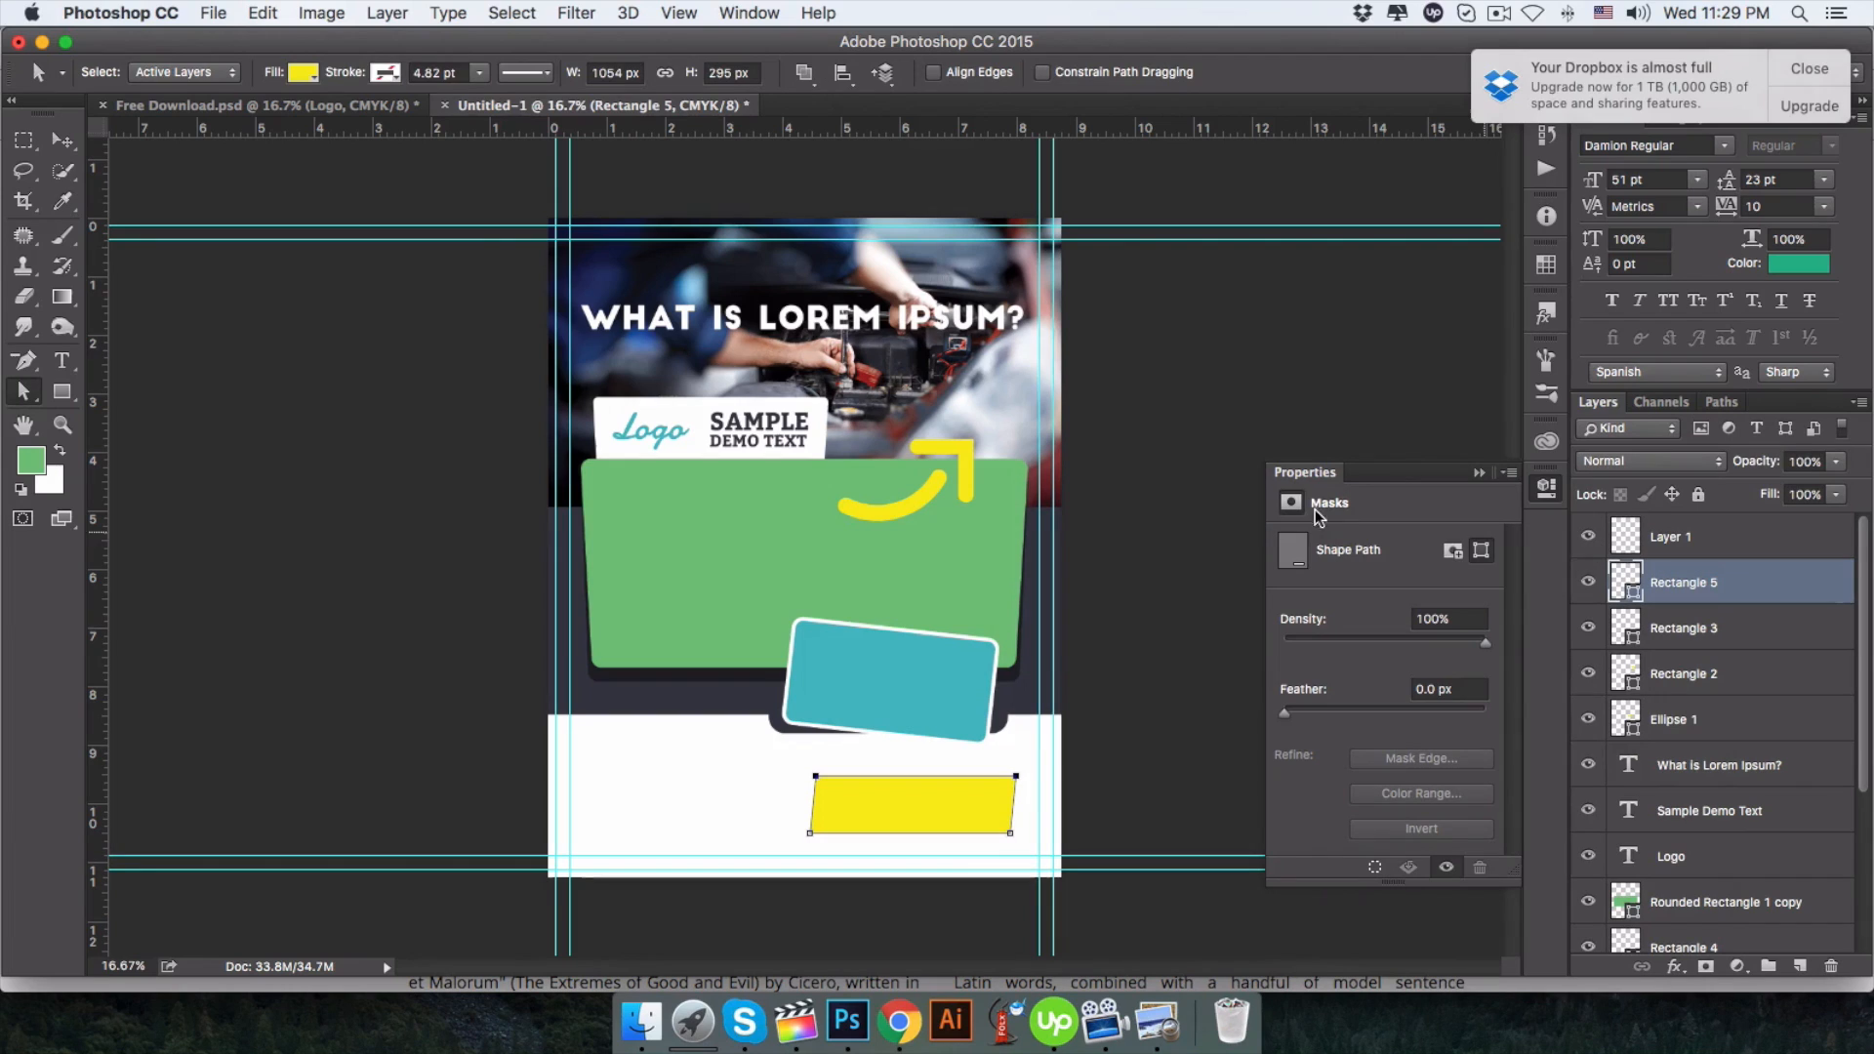
pyautogui.click(62, 140)
# Check Free Download.psd and add the two-line text "Demo Text / Second Line" to the upper left of Untitled-1's green card.
pyautogui.click(273, 108)
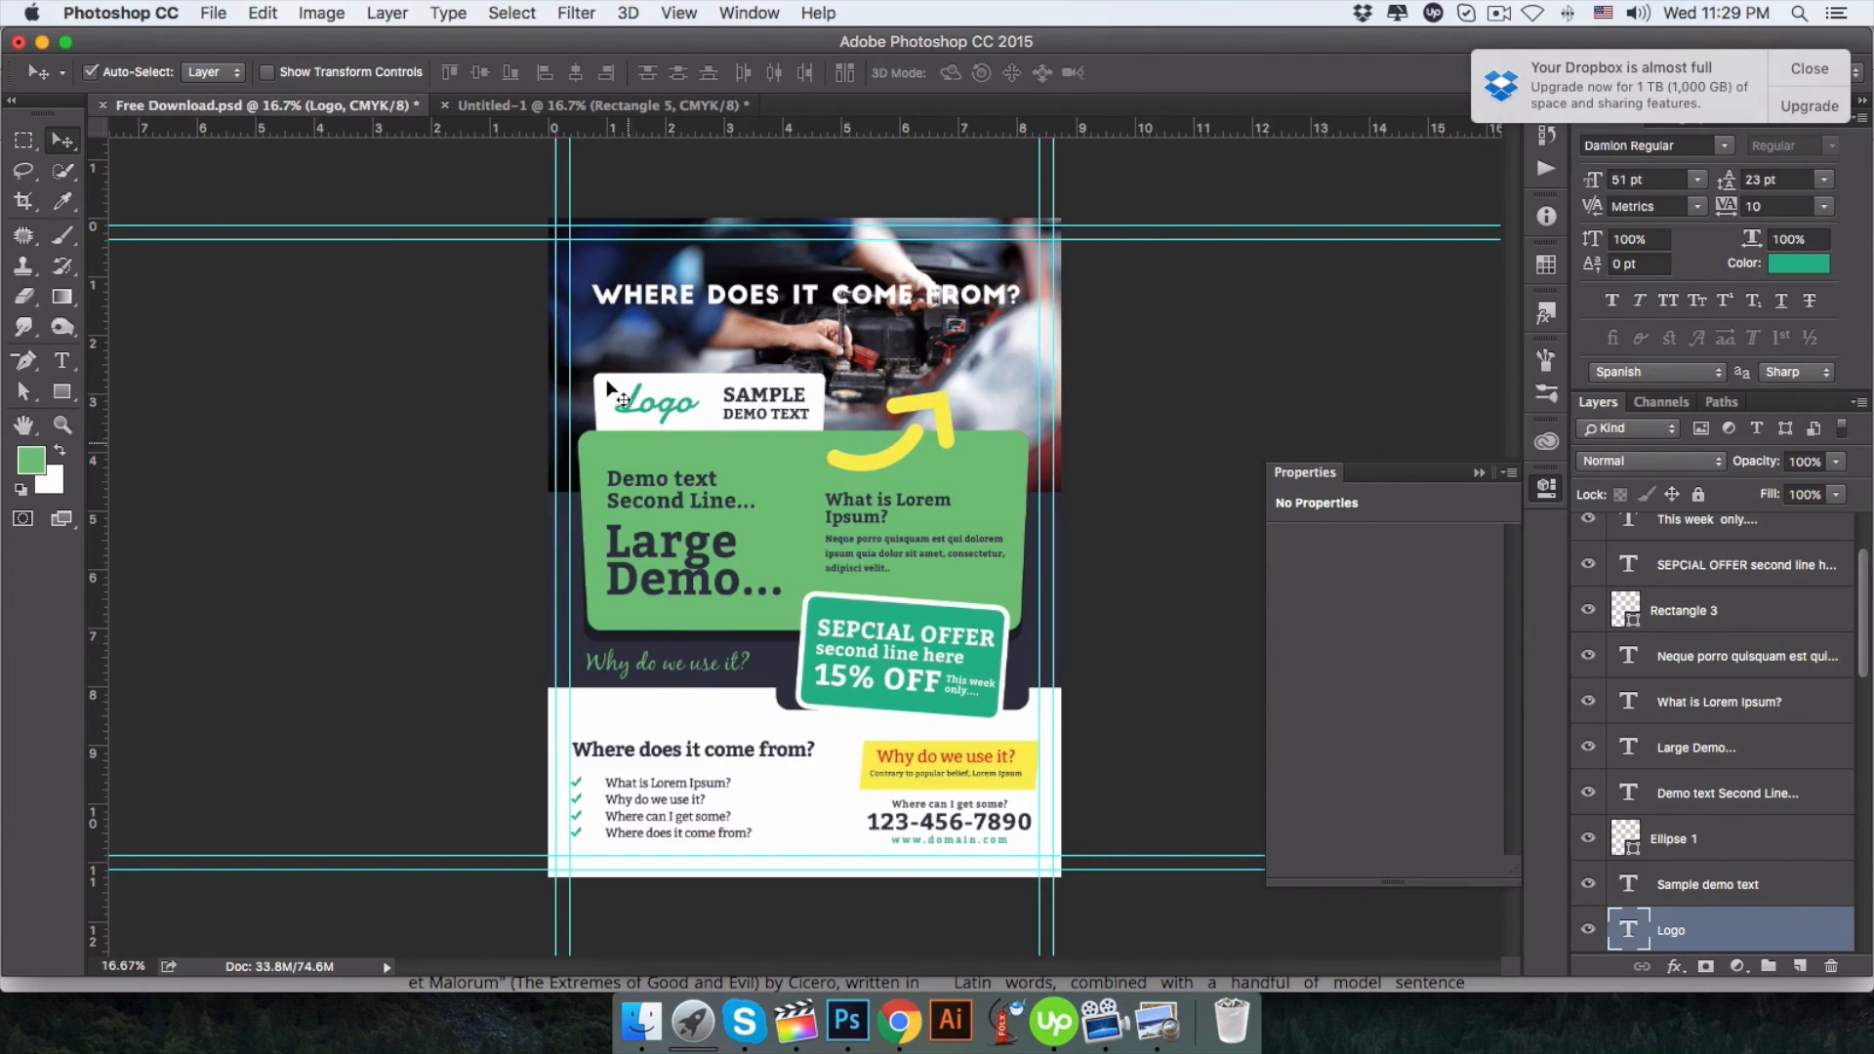
pyautogui.click(581, 105)
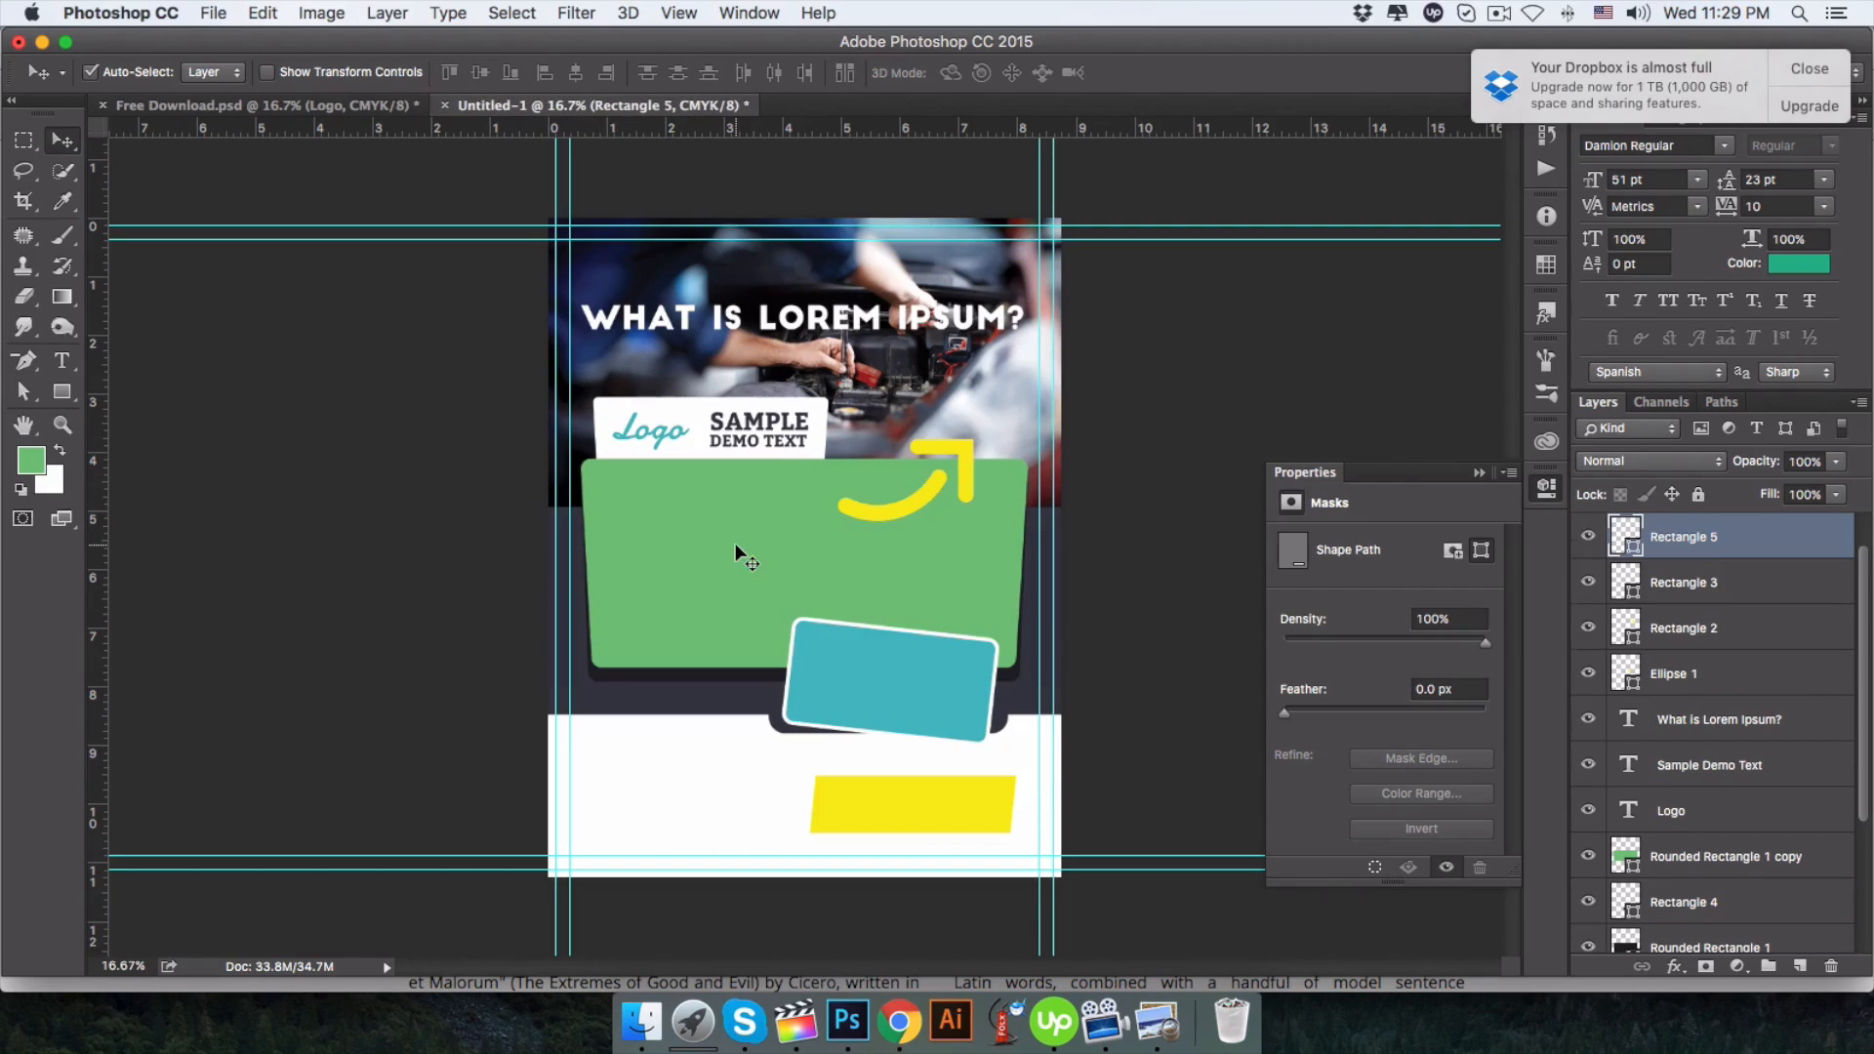
pyautogui.press('t')
pyautogui.click(614, 516)
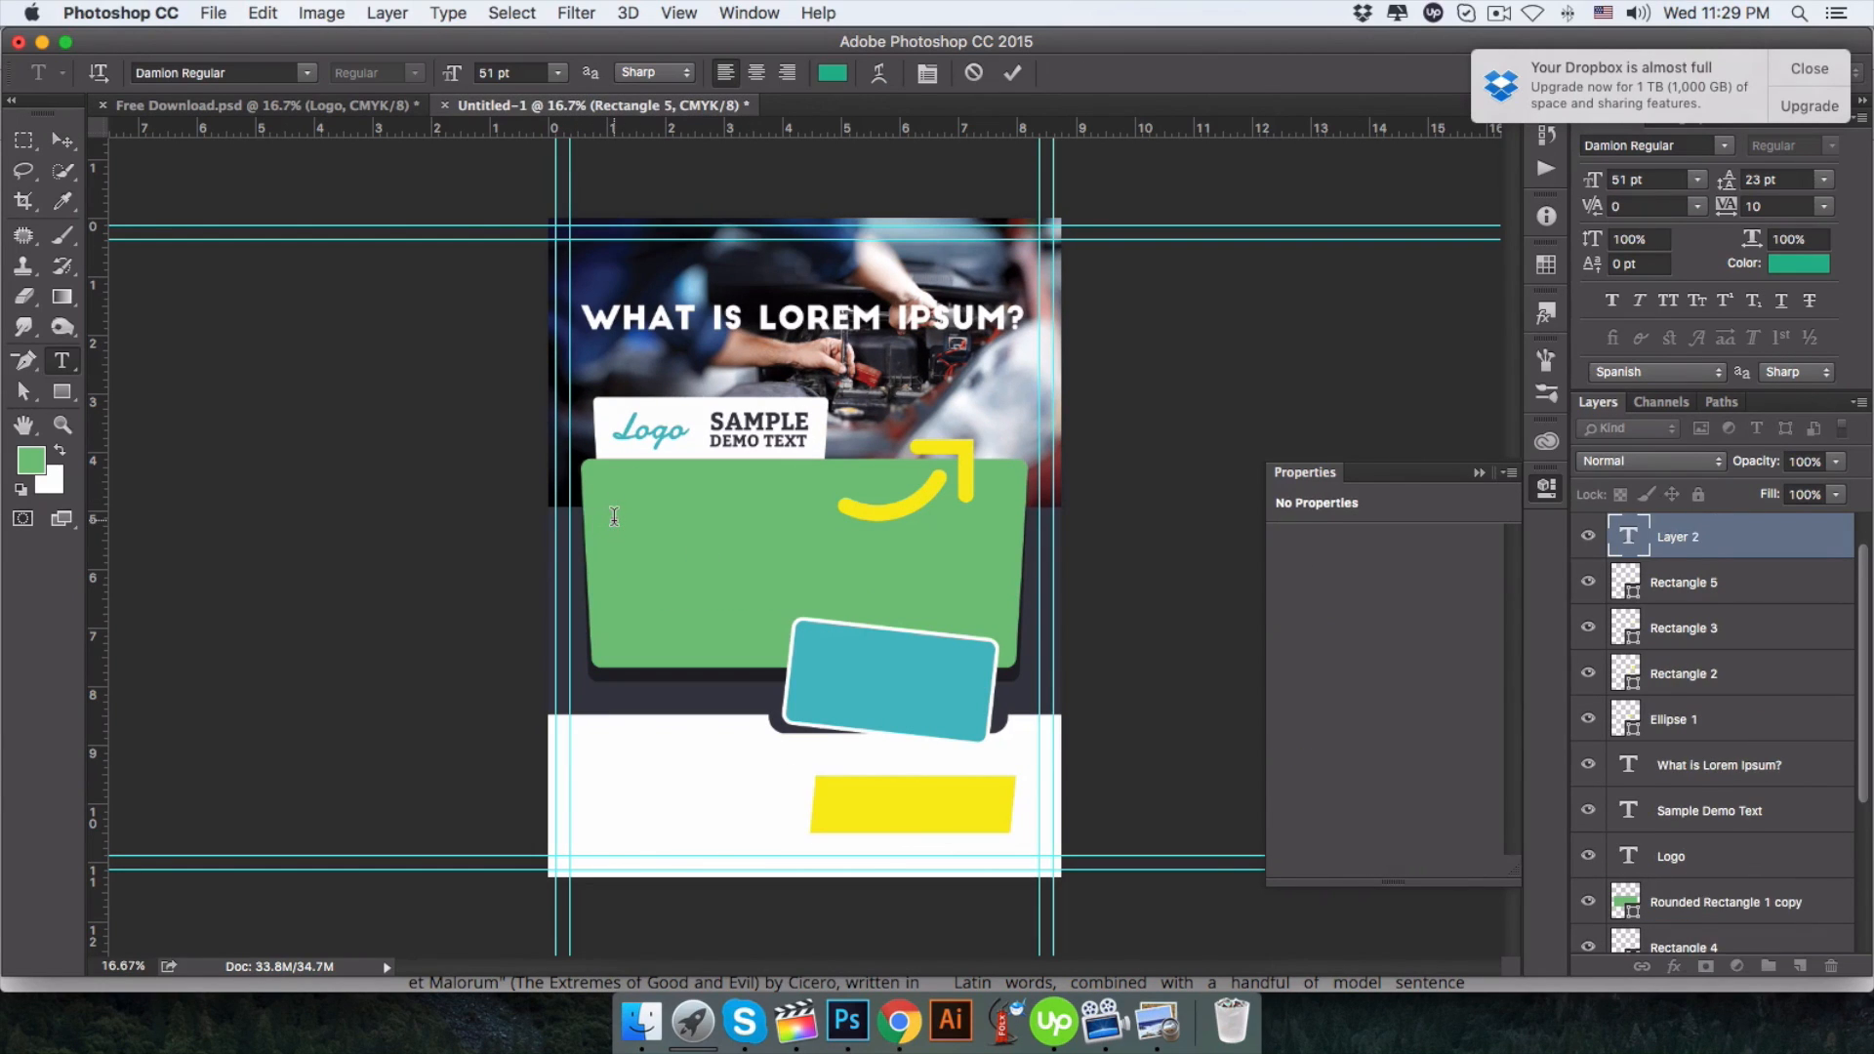
pyautogui.write('Demo Text')
pyautogui.press('Return')
pyautogui.write('Se')
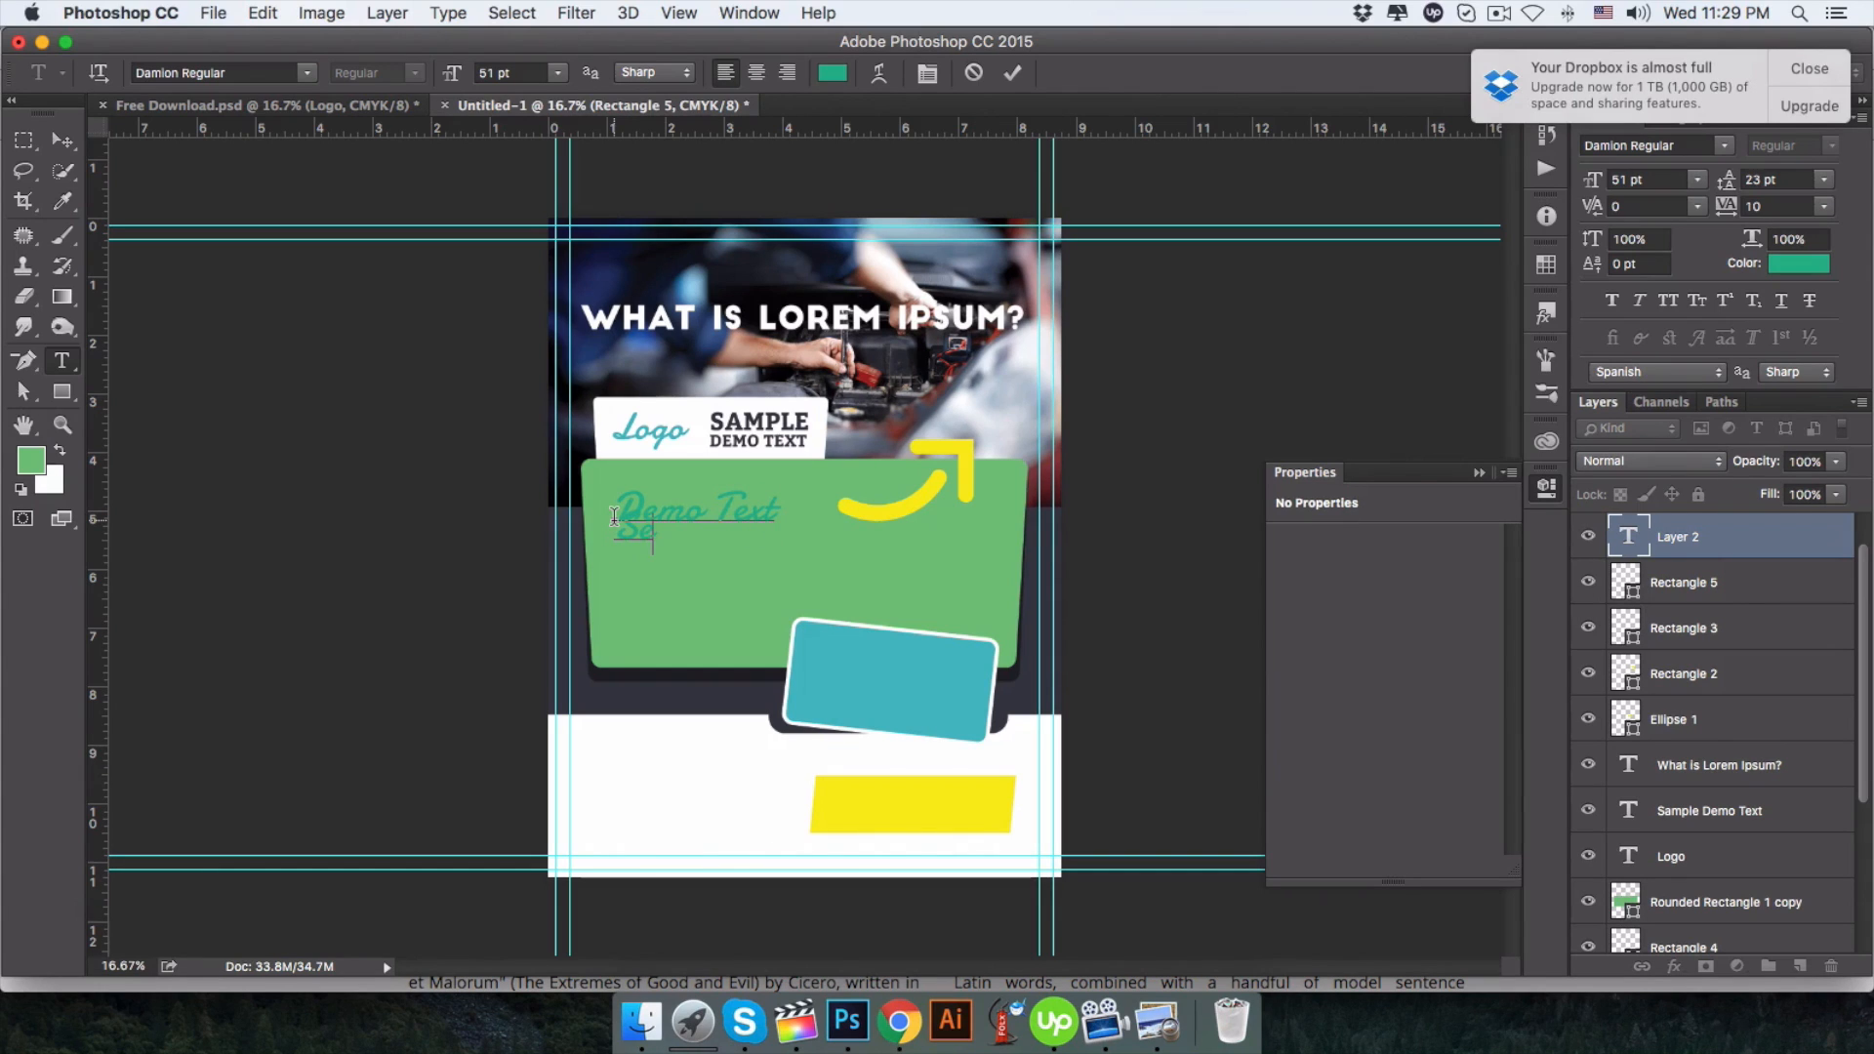
pyautogui.write('cond Line')
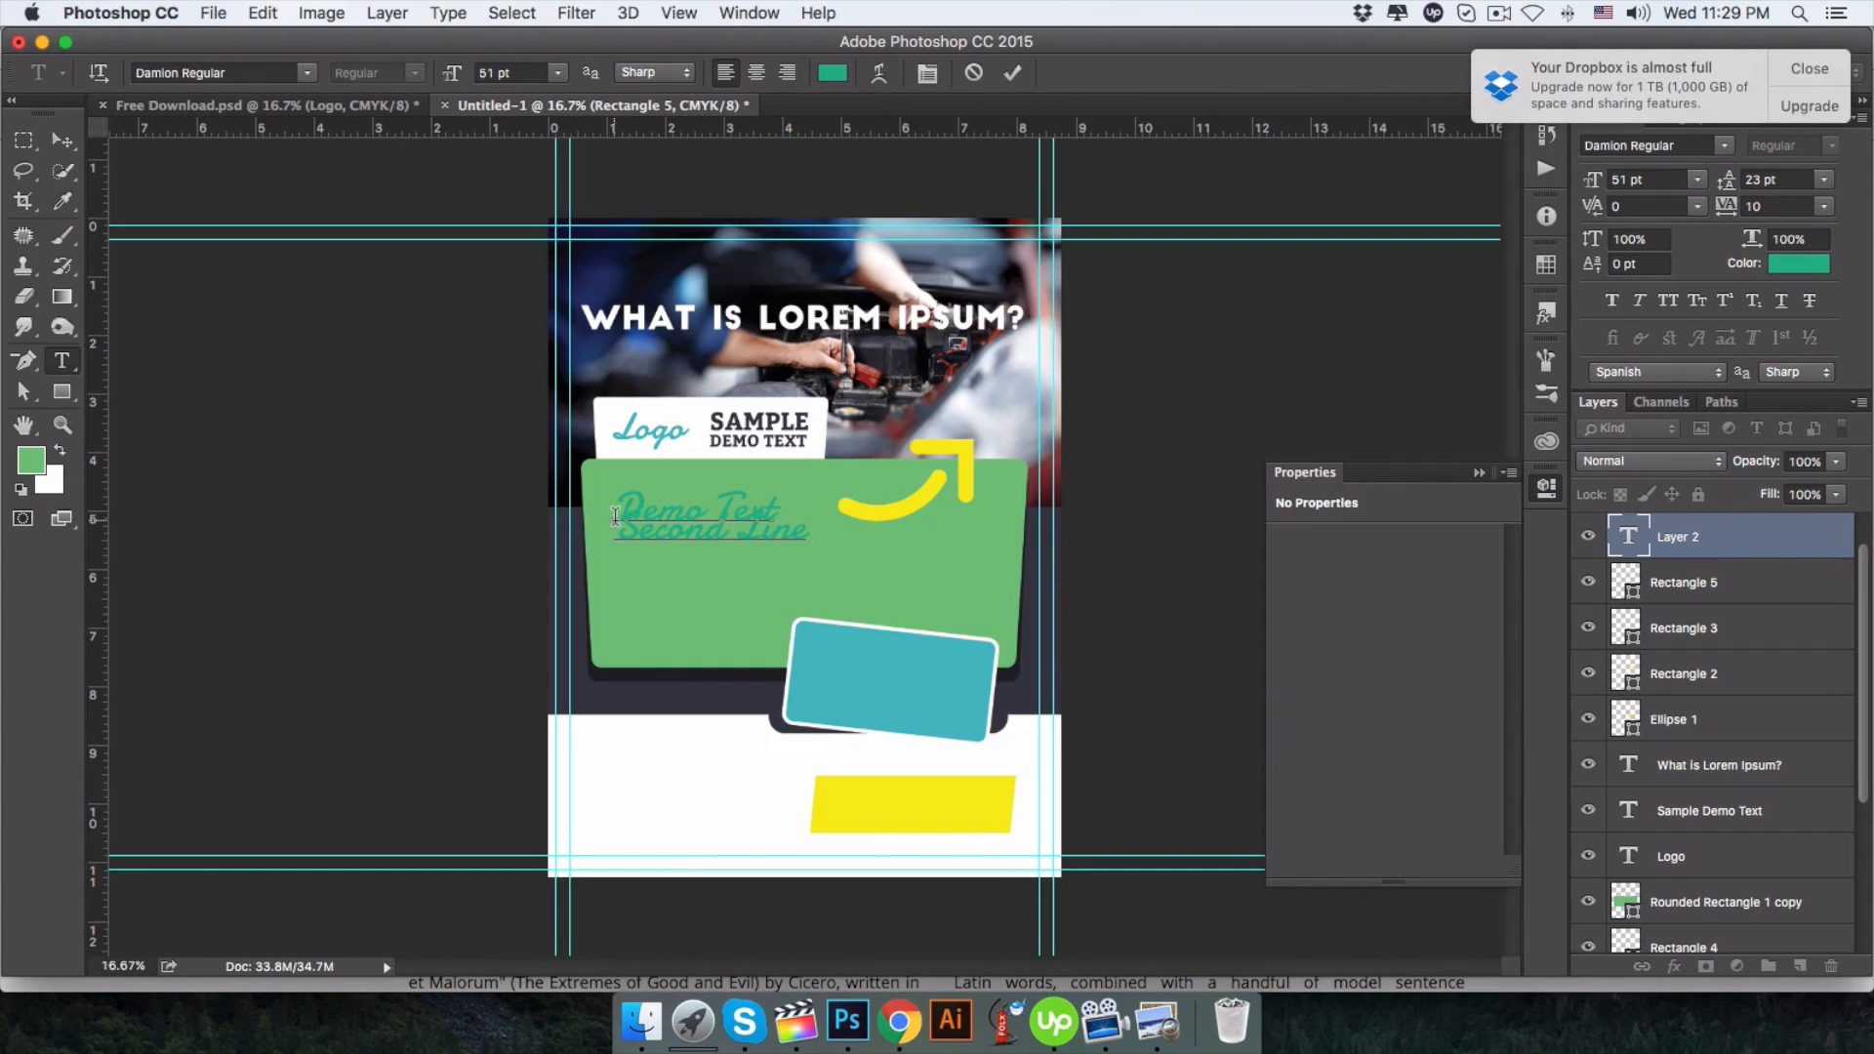
# Recolour the "Demo Text Second Line" text with the dark 393b45 sampled from the dark band.
pyautogui.press('super+a')
pyautogui.click(1799, 263)
pyautogui.click(1025, 698)
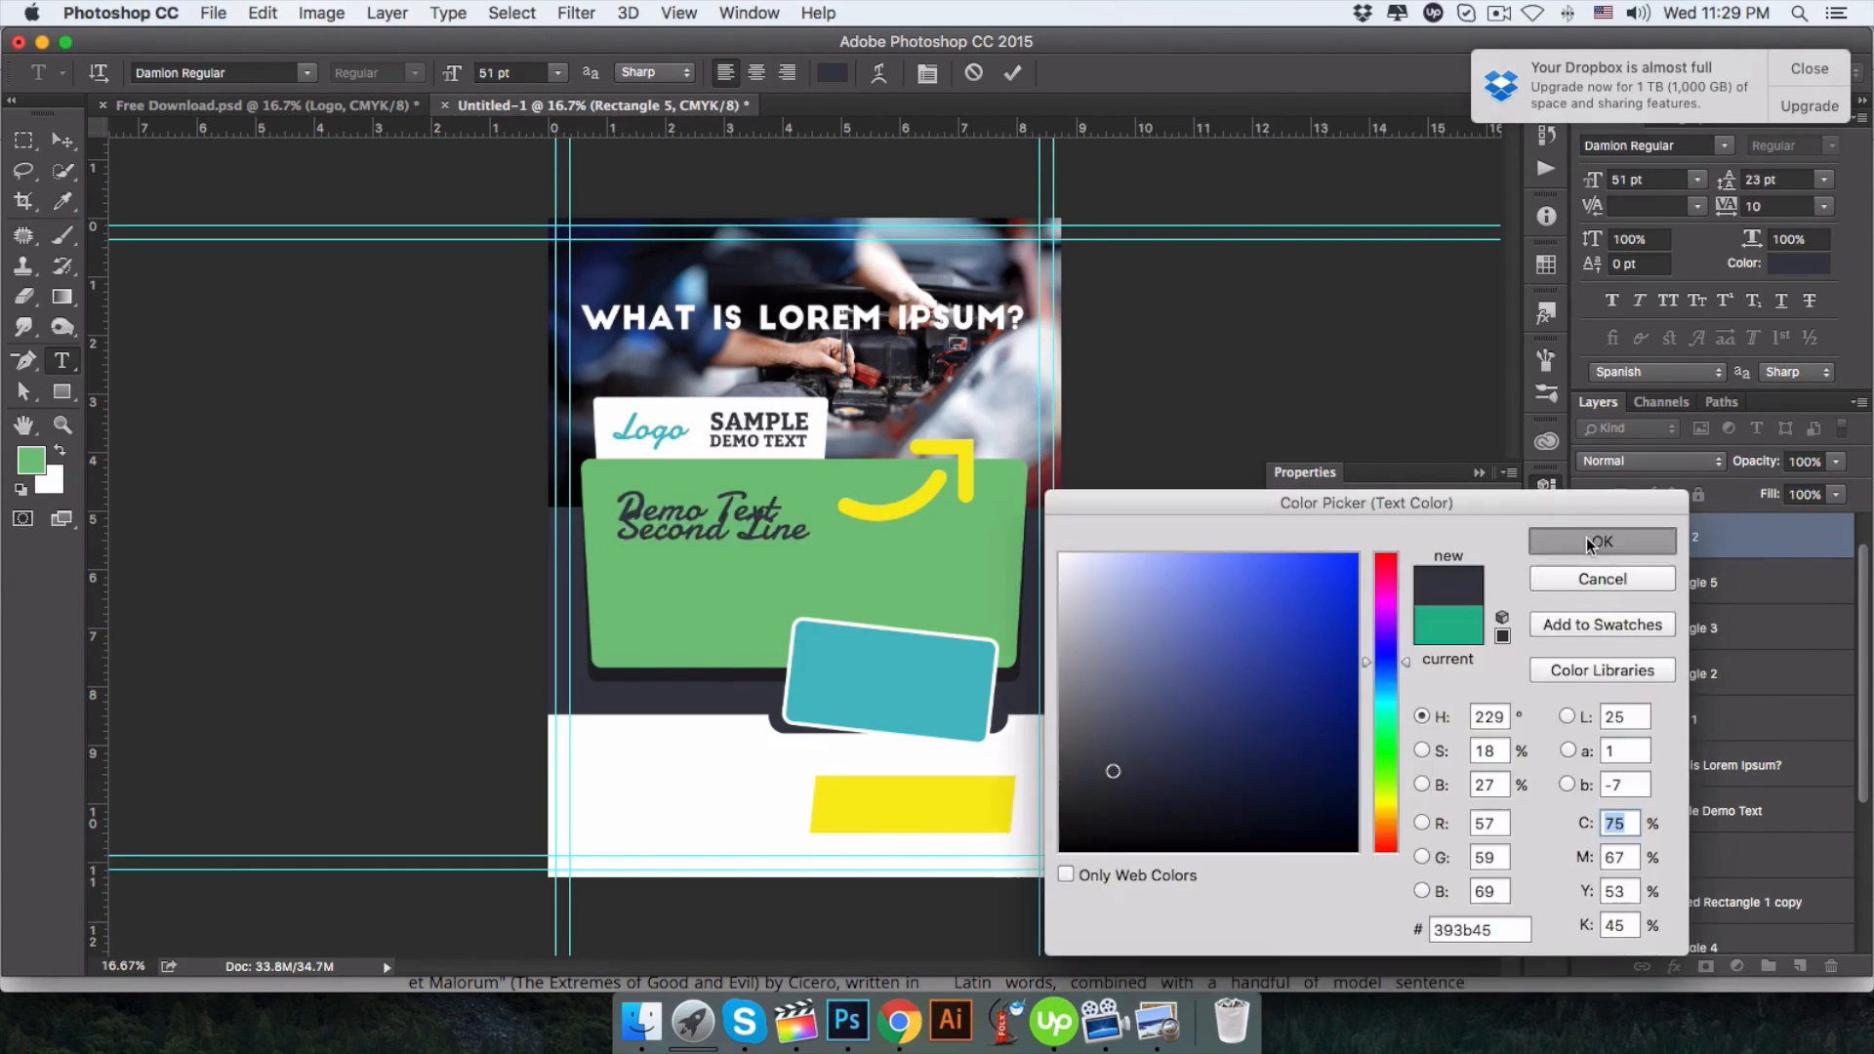
pyautogui.click(1591, 543)
# Set the "Demo Text Second Line" text to Bitter Bold at 26 pt with 30 pt leading.
pyautogui.click(1596, 144)
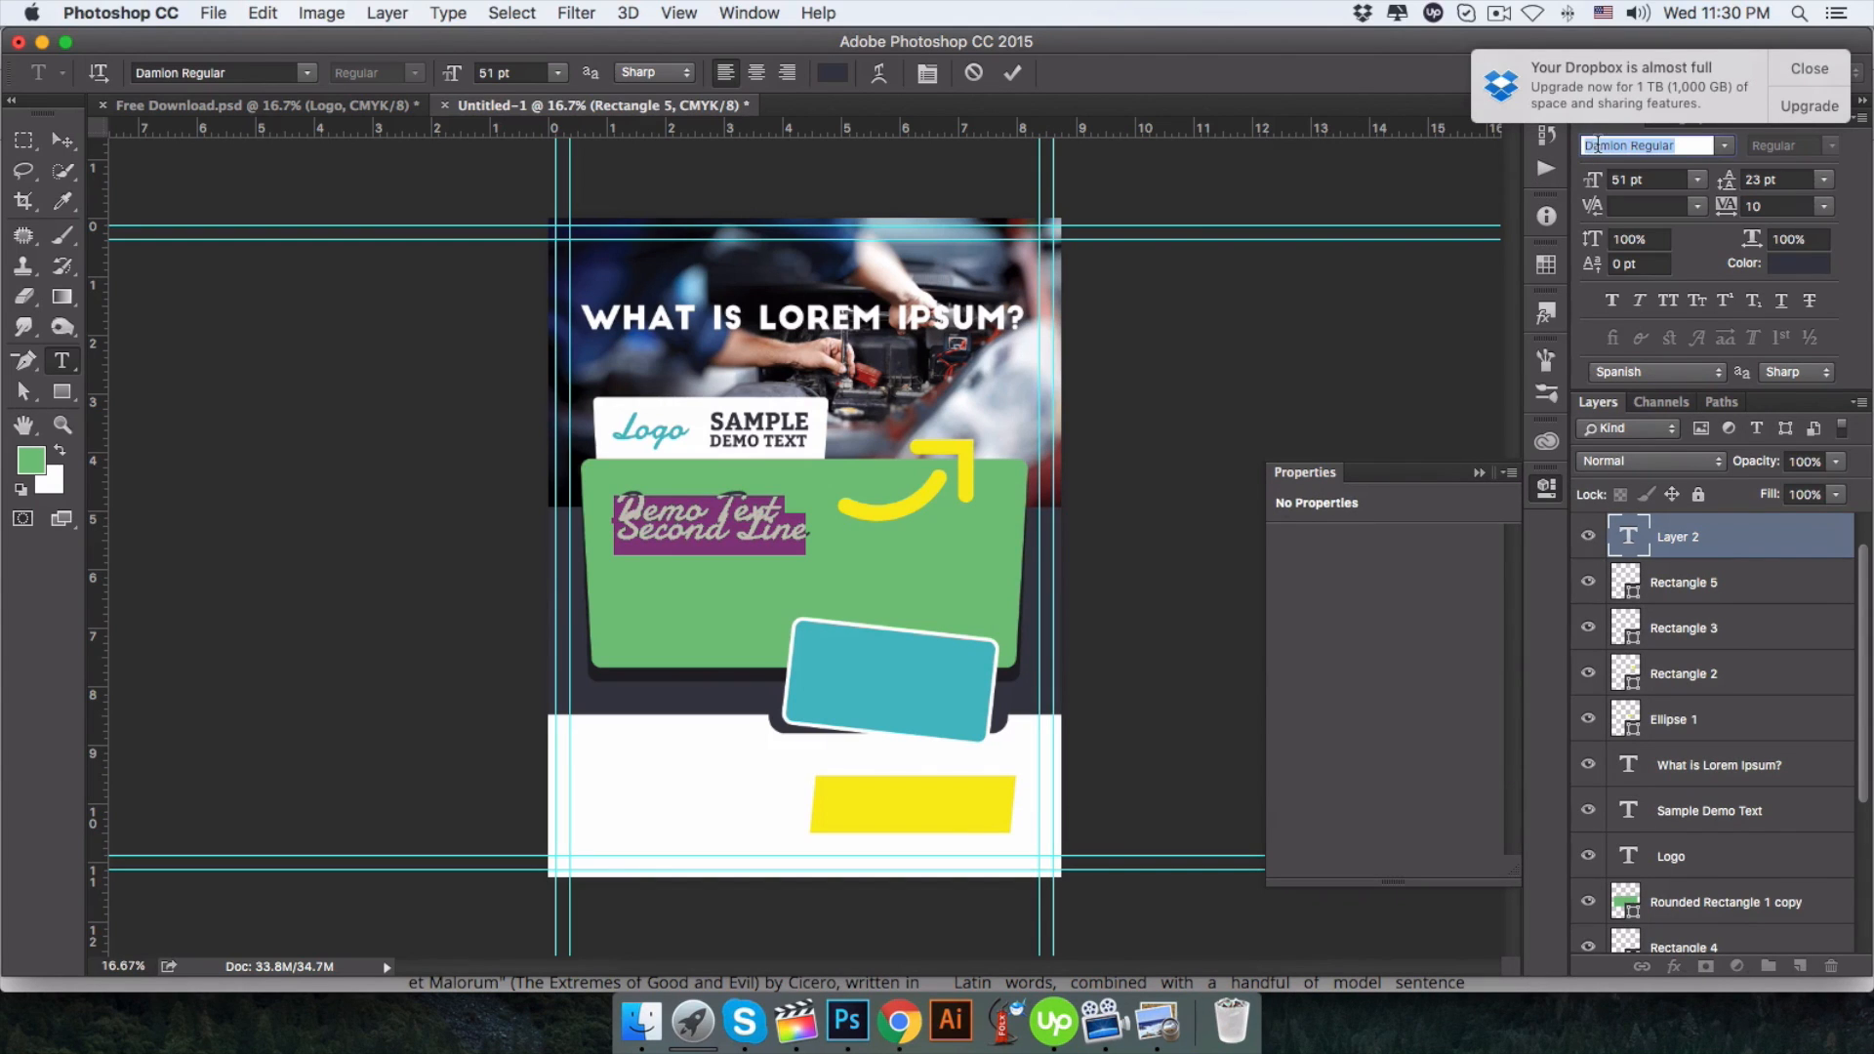
pyautogui.write('bitt')
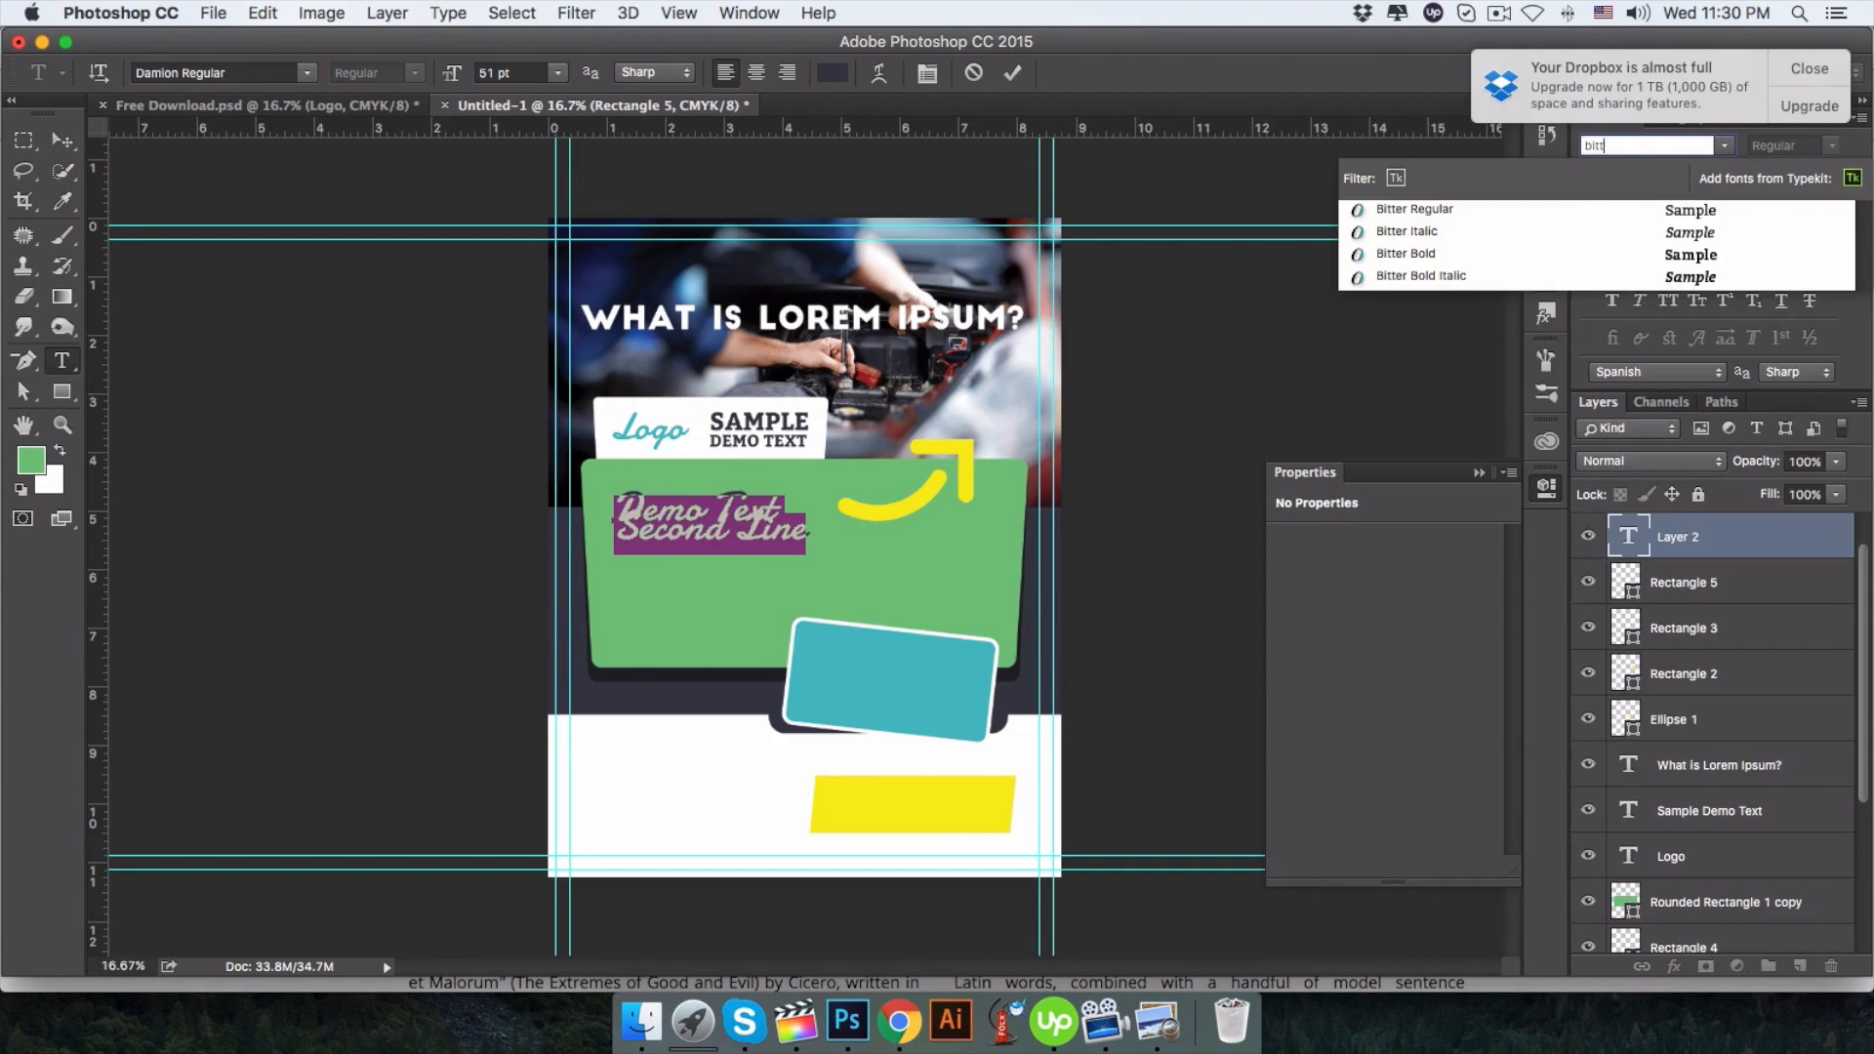
pyautogui.click(1544, 256)
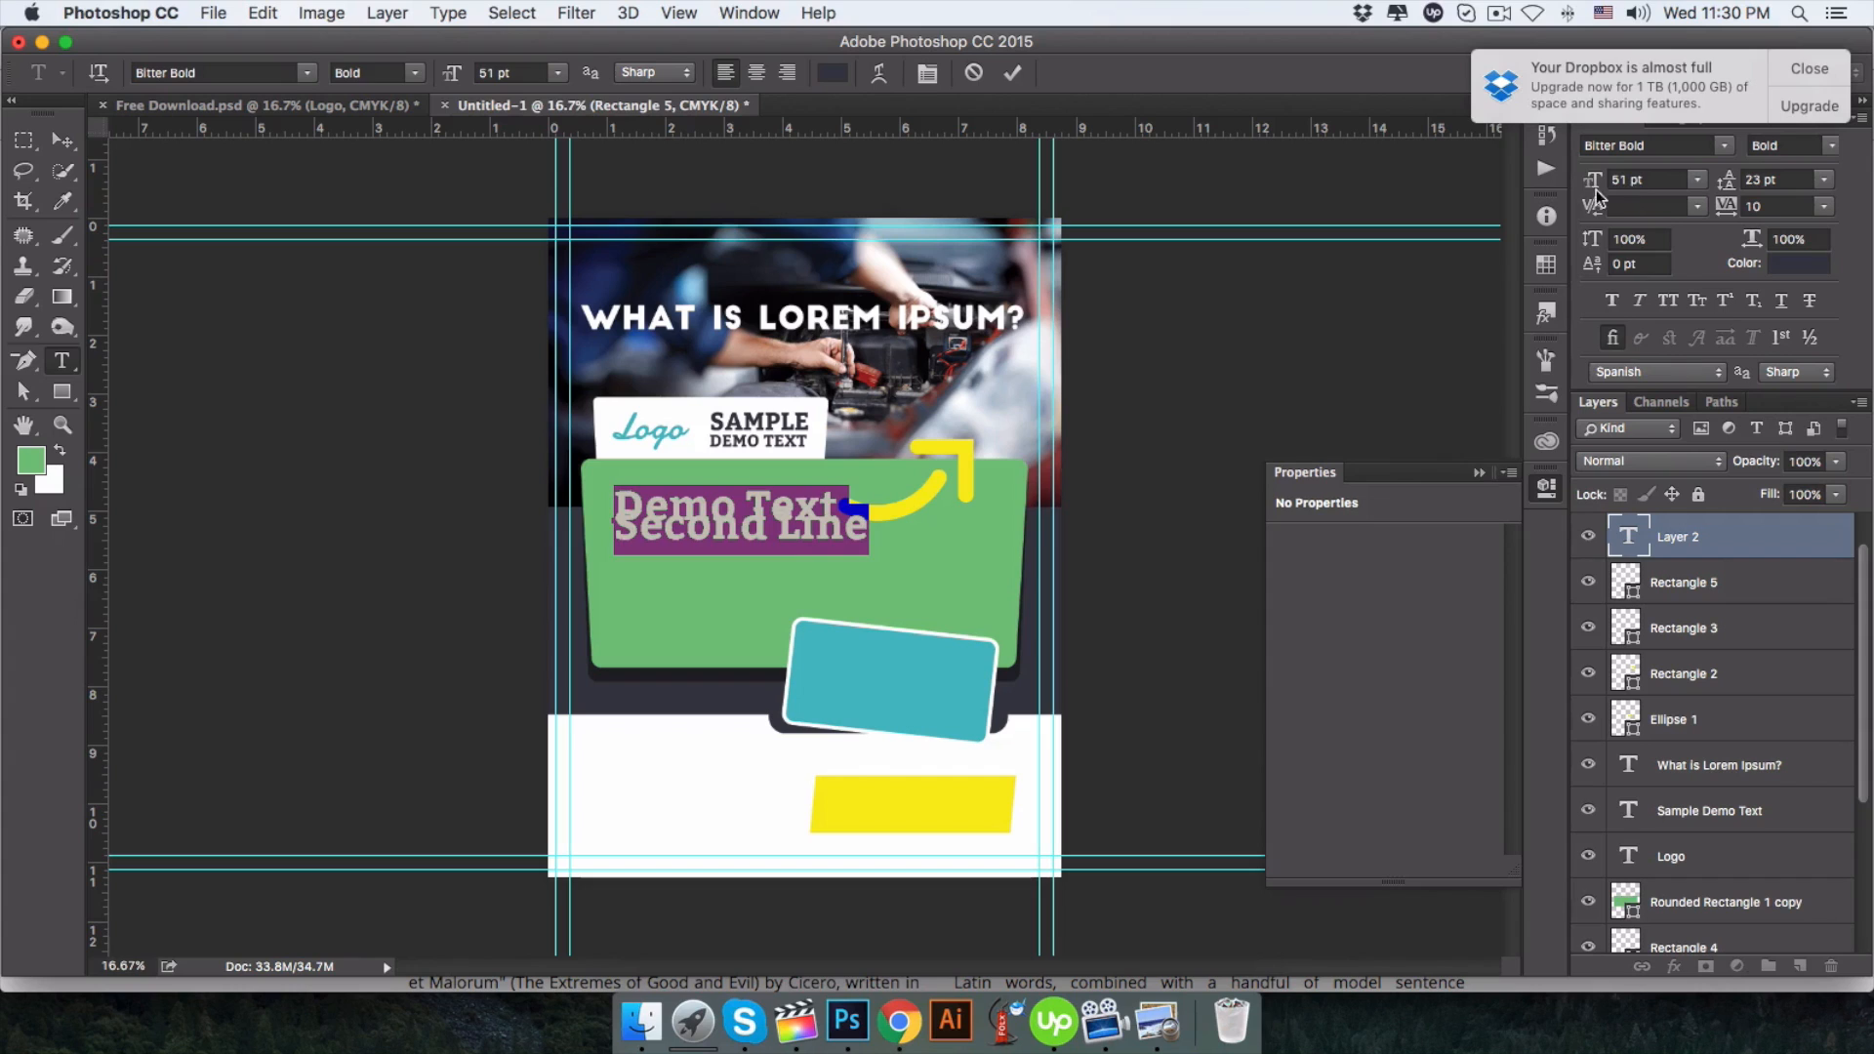
pyautogui.moveTo(1593, 185); pyautogui.dragTo(1565, 209)
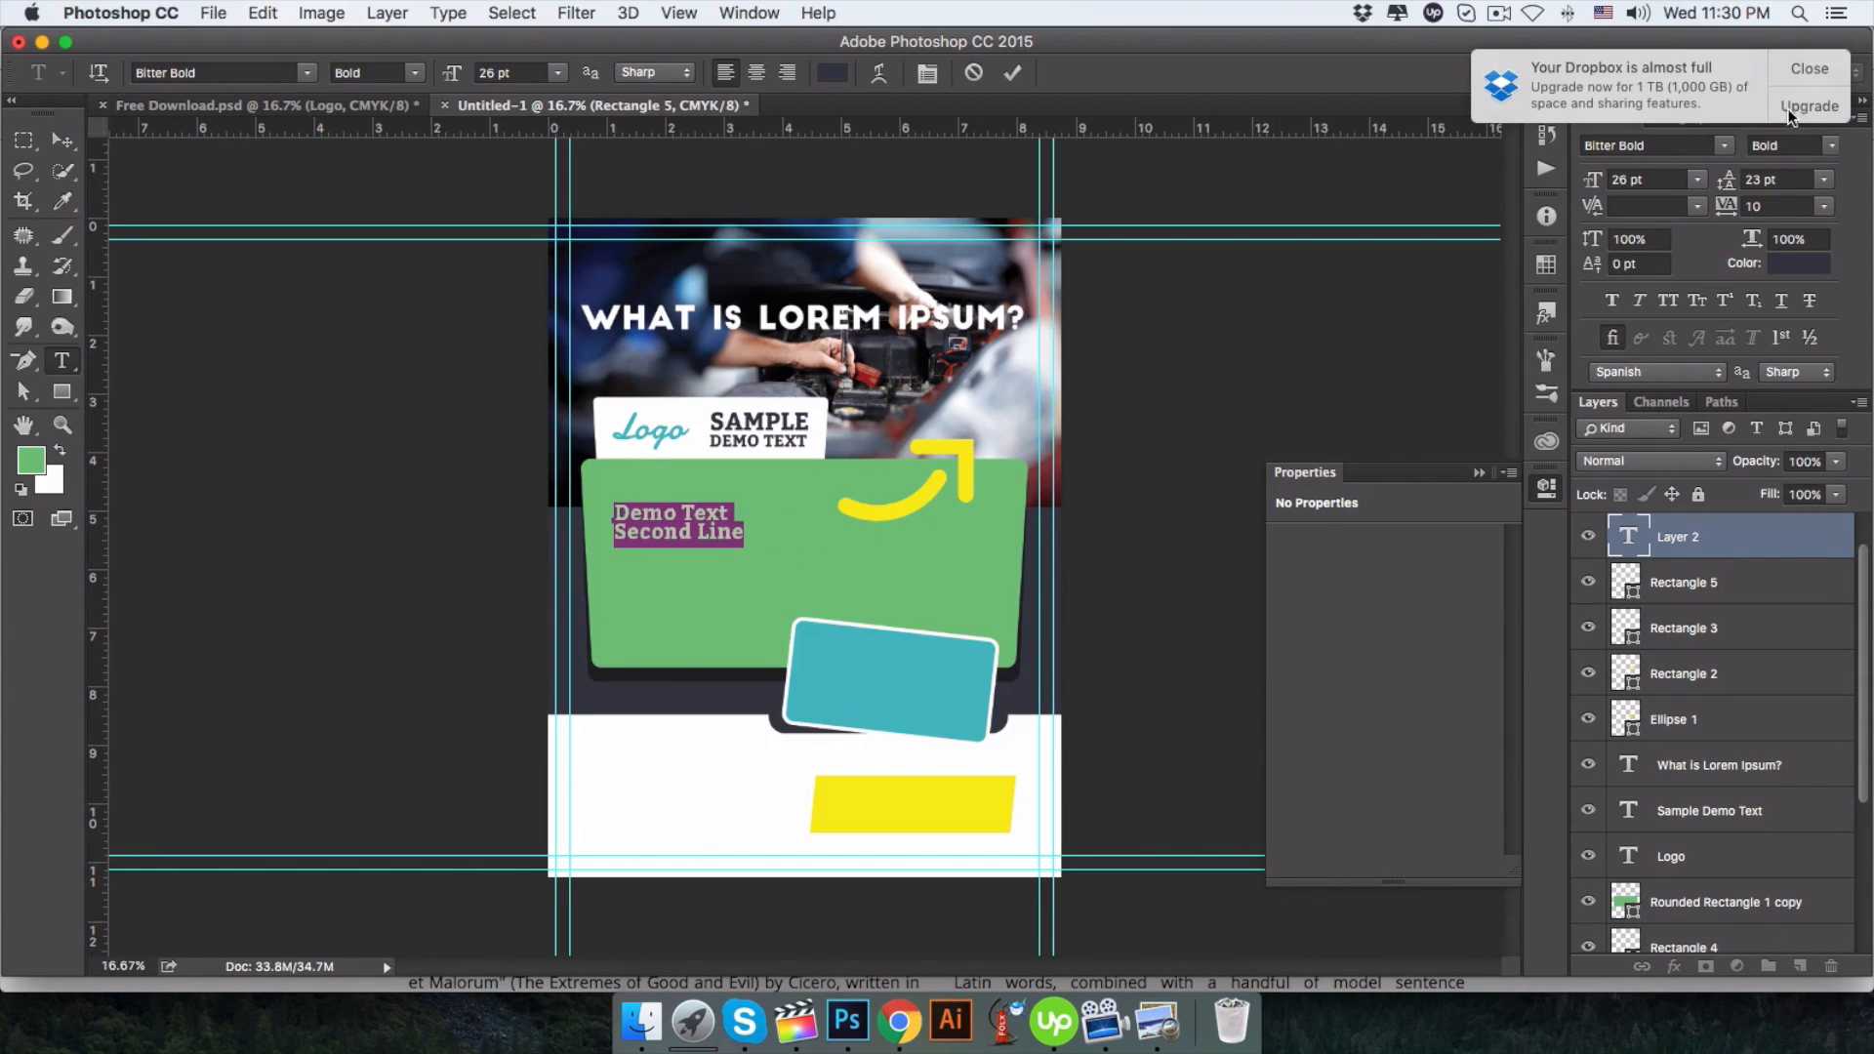
pyautogui.click(1810, 70)
pyautogui.moveTo(1726, 181); pyautogui.dragTo(1743, 185)
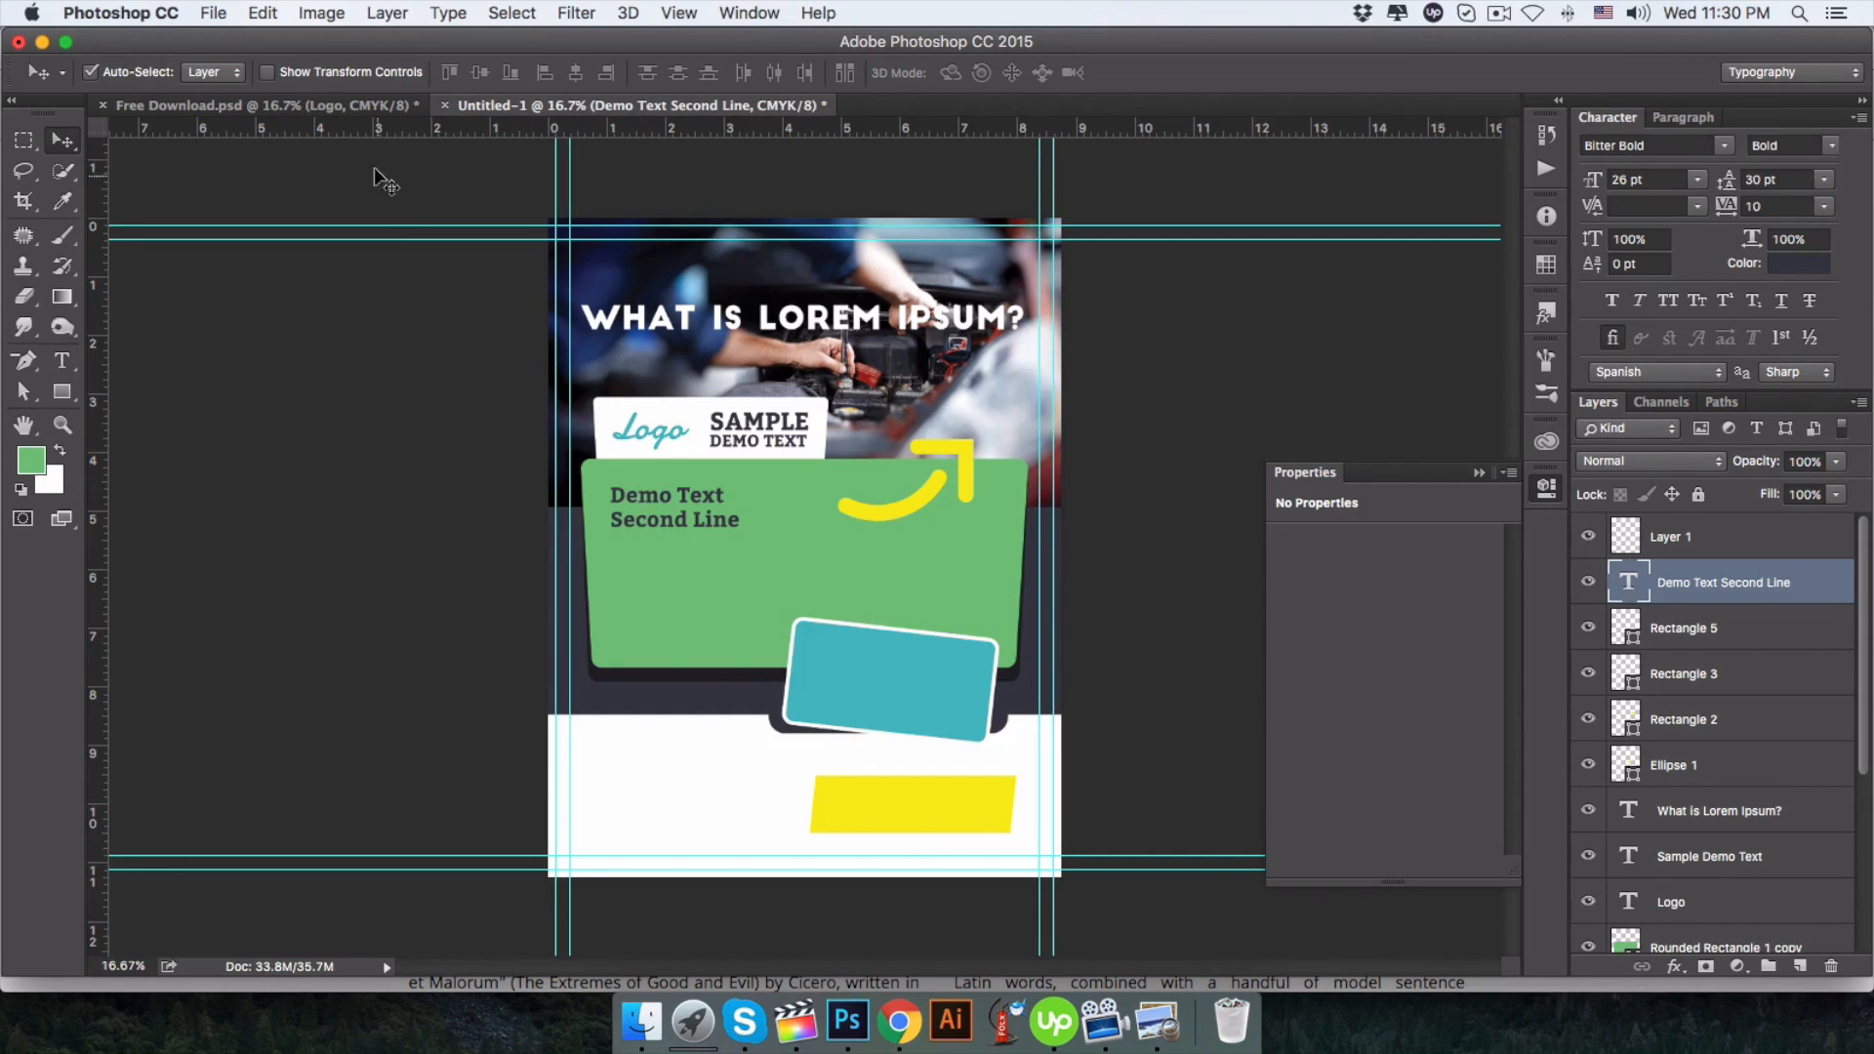
# Check Free Download.psd and add the two-line text "Large Demo..." beneath "Second Line" on Untitled-1's green card.
pyautogui.click(263, 104)
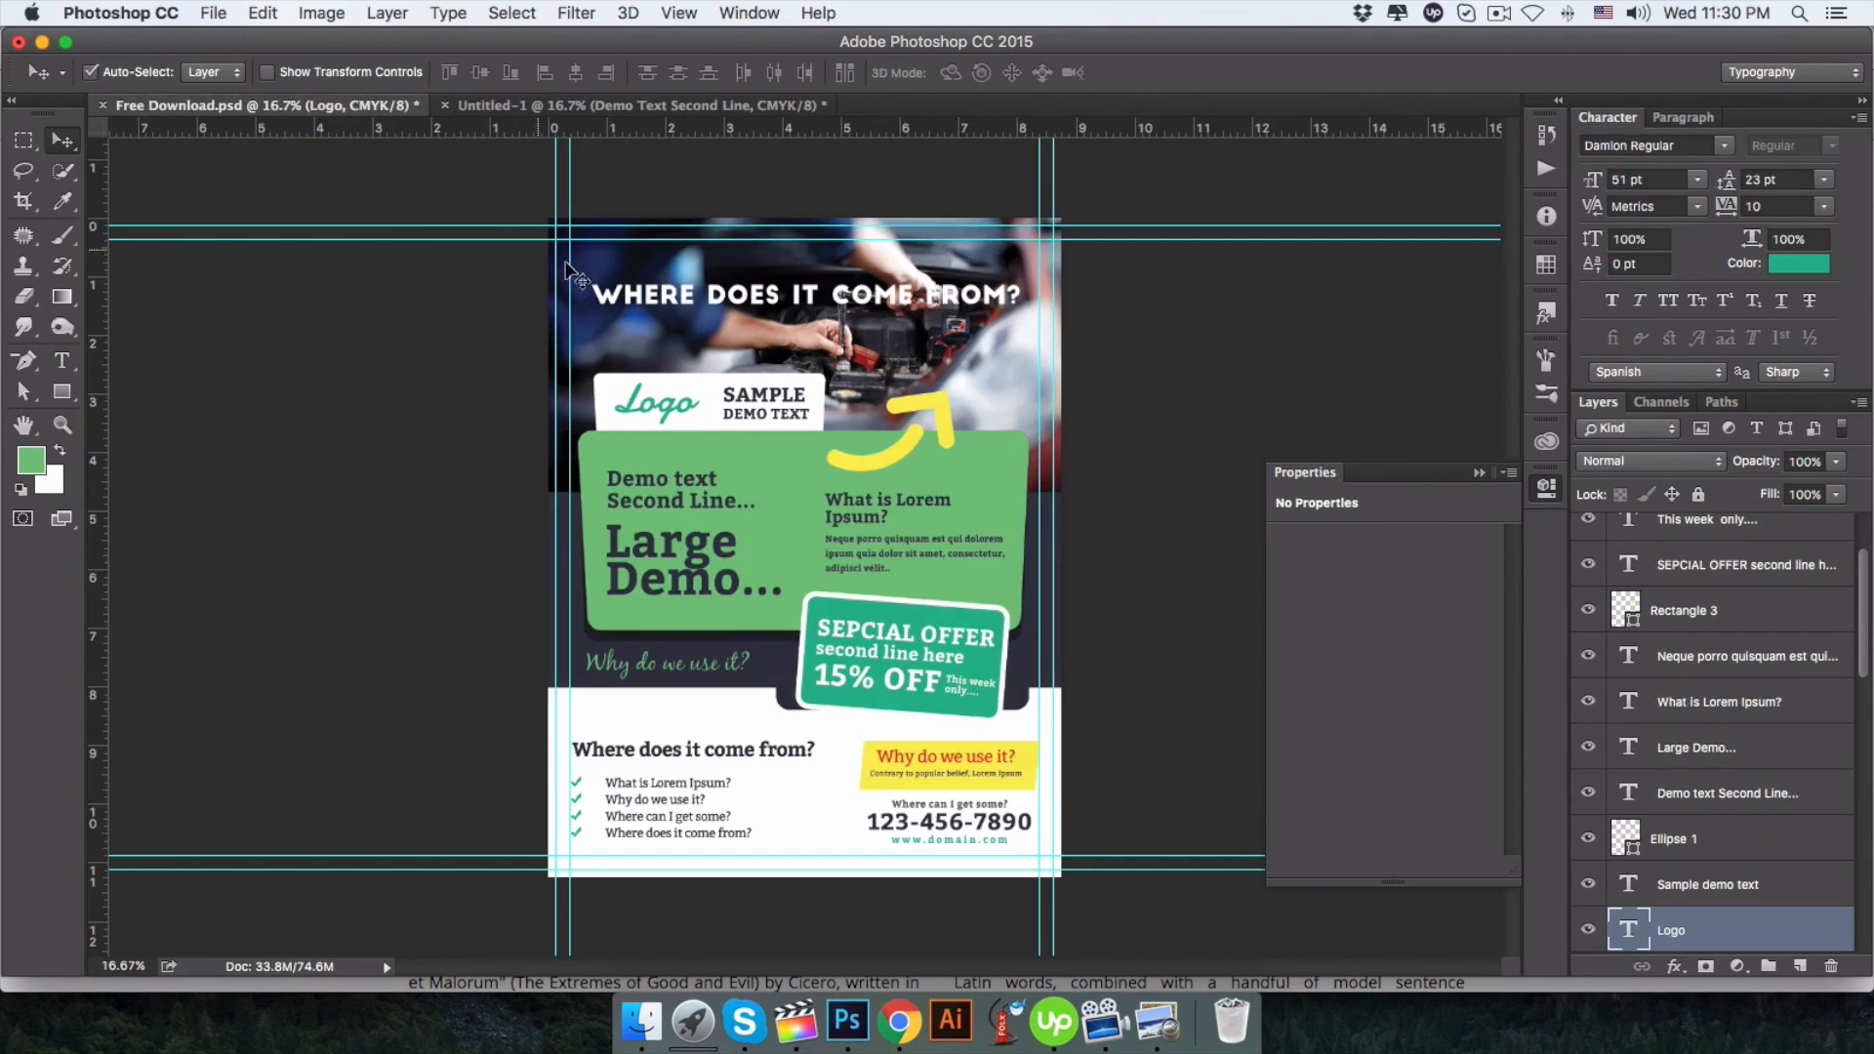
pyautogui.click(654, 108)
pyautogui.press('t')
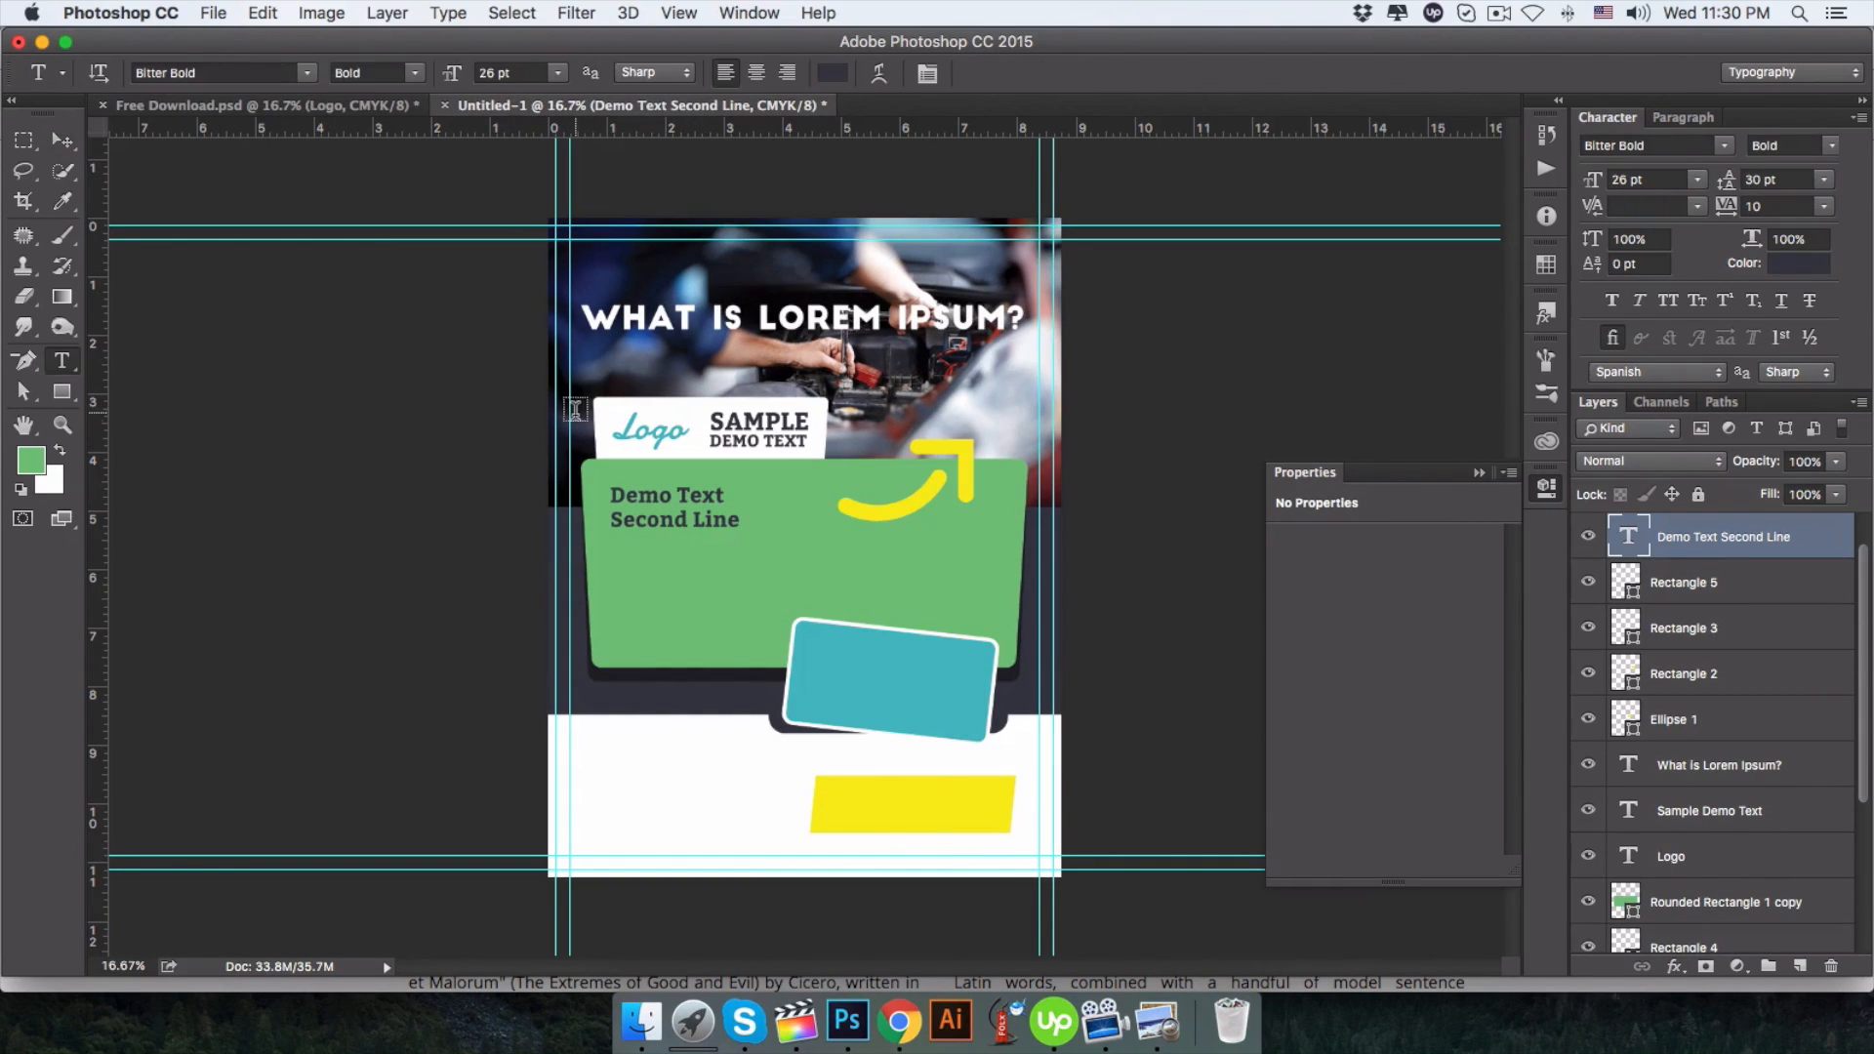
pyautogui.click(620, 566)
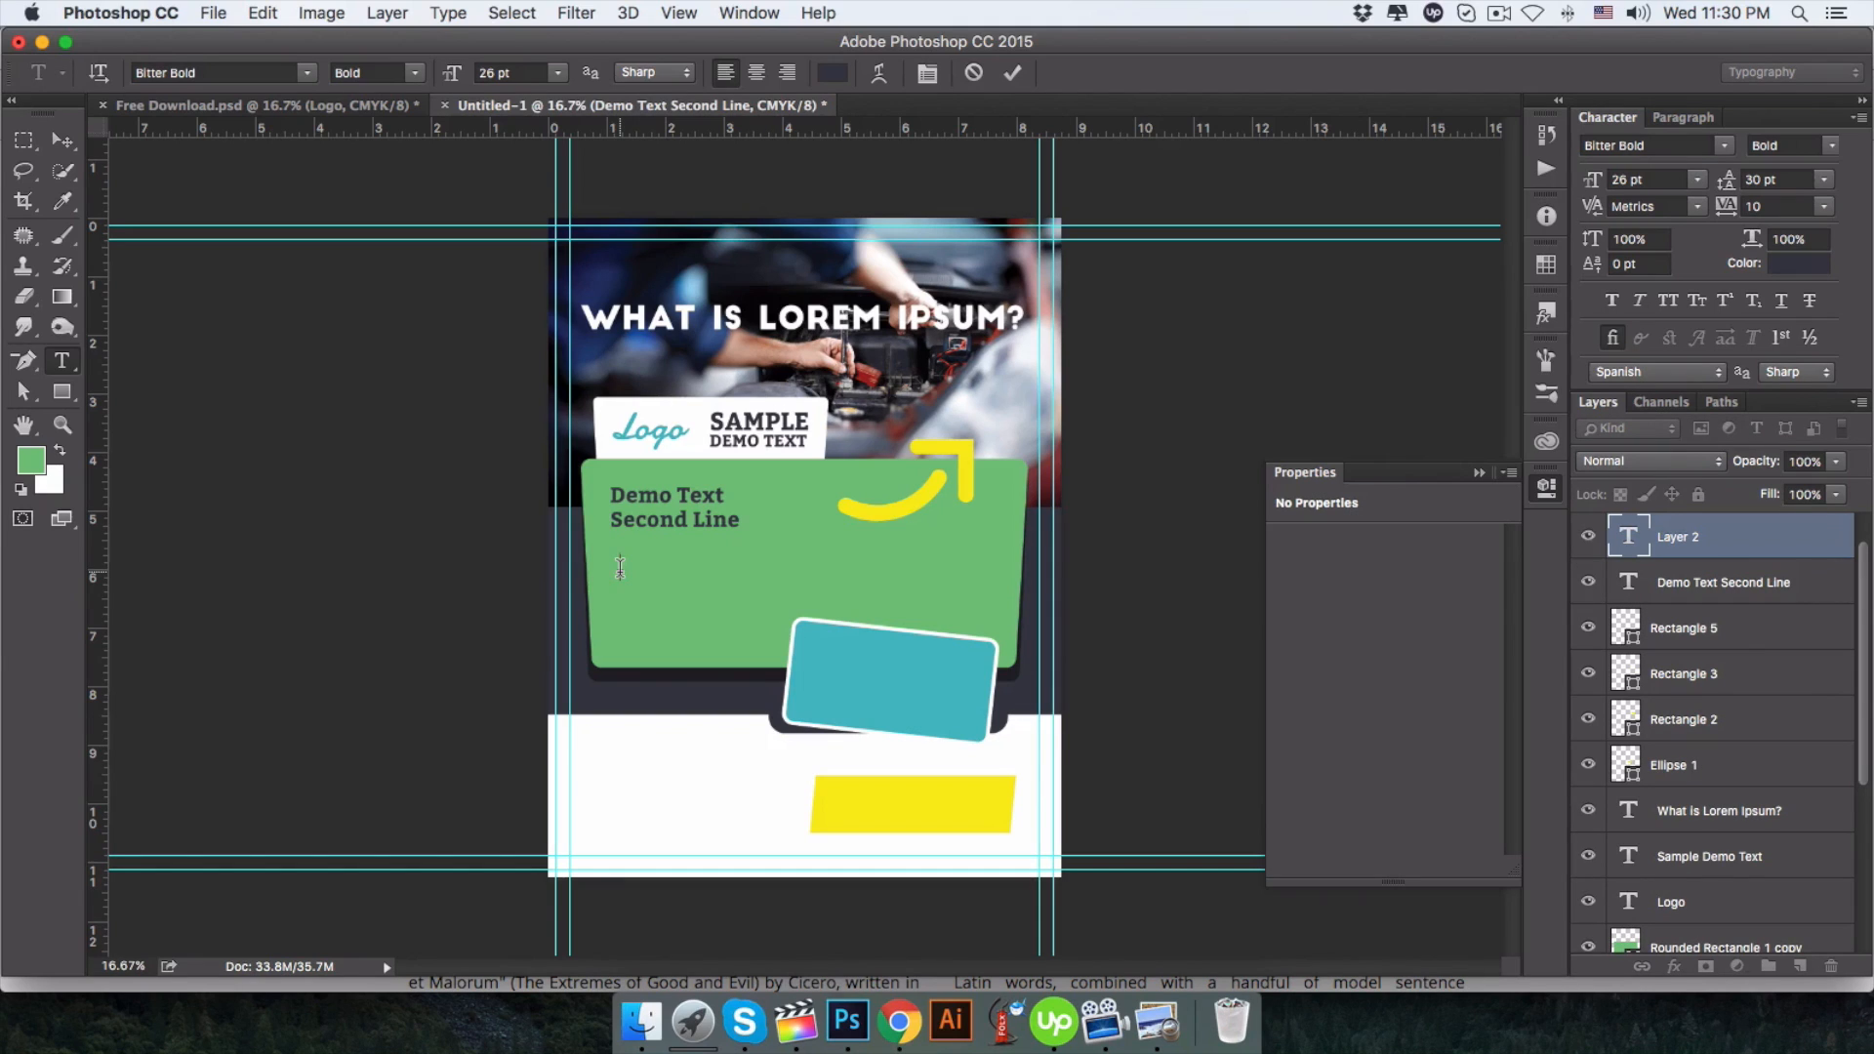
pyautogui.write('Large Demo...')
# Enlarge the "Large Demo..." text to 51.74 pt.
pyautogui.press('super+a')
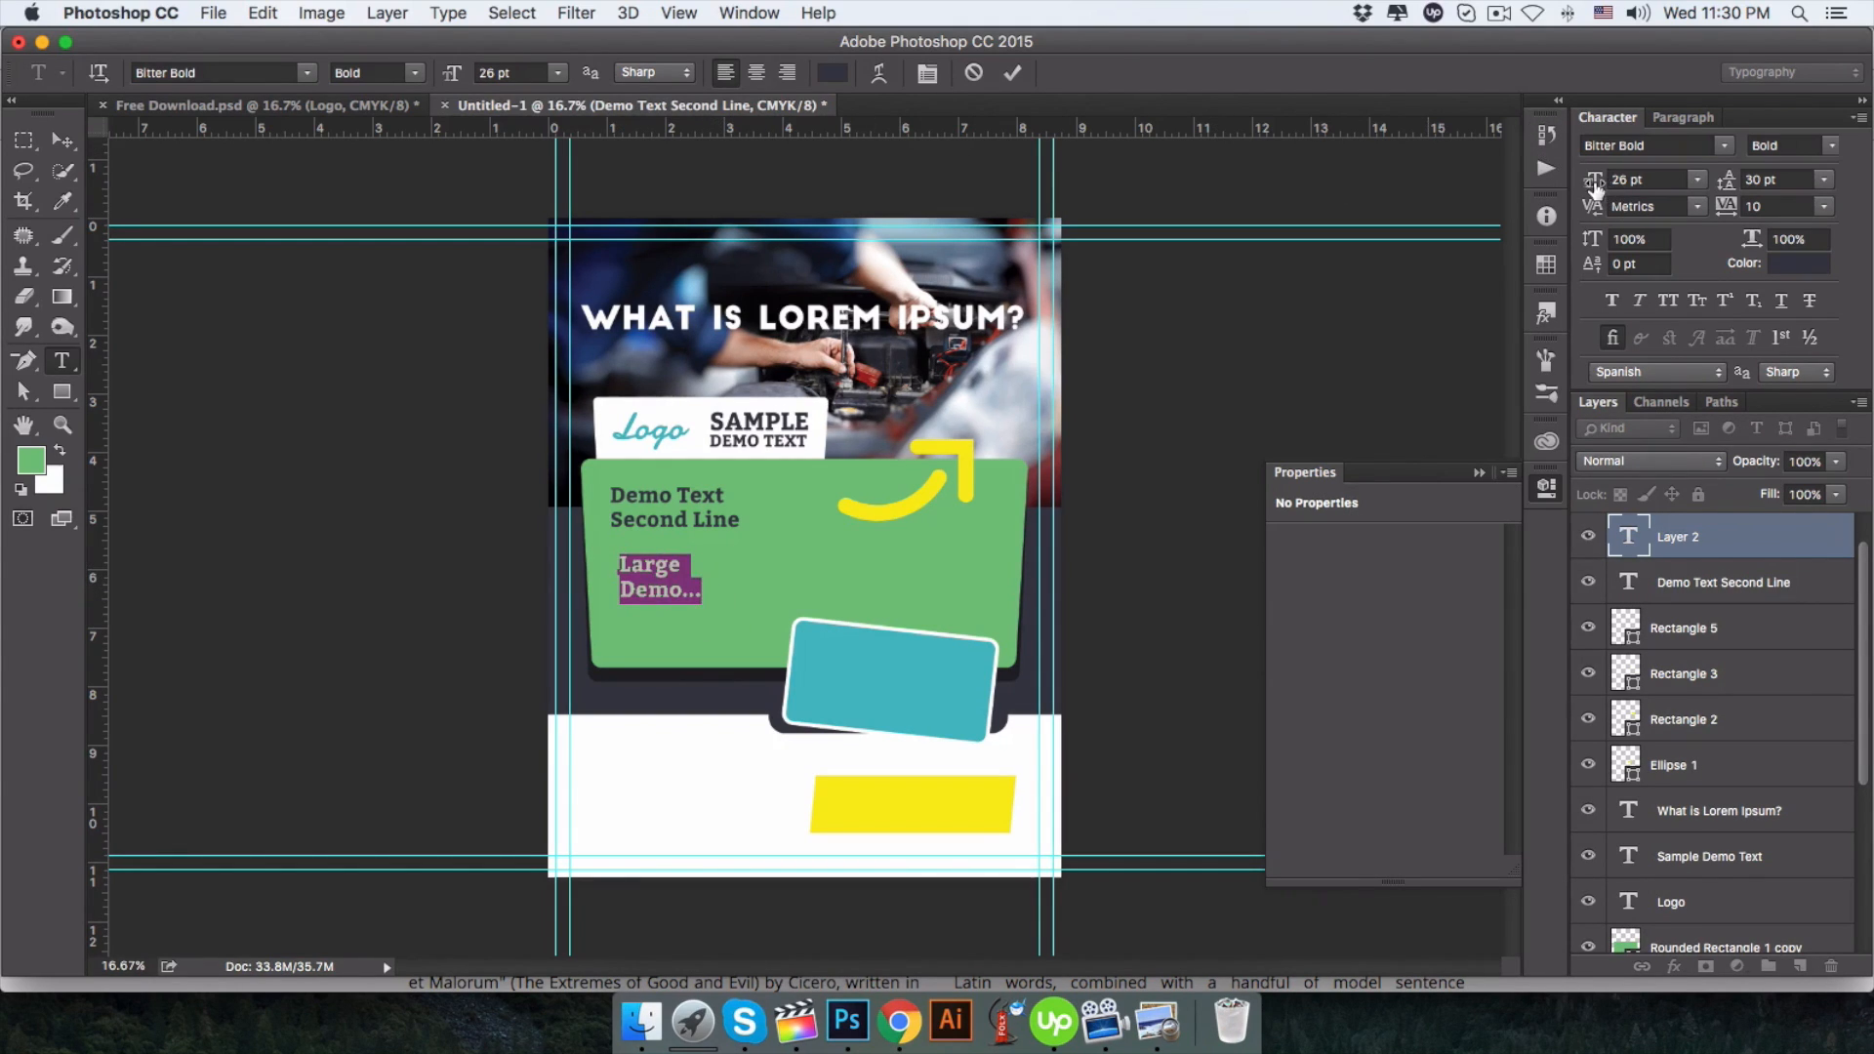
pyautogui.moveTo(1594, 185); pyautogui.dragTo(1600, 186)
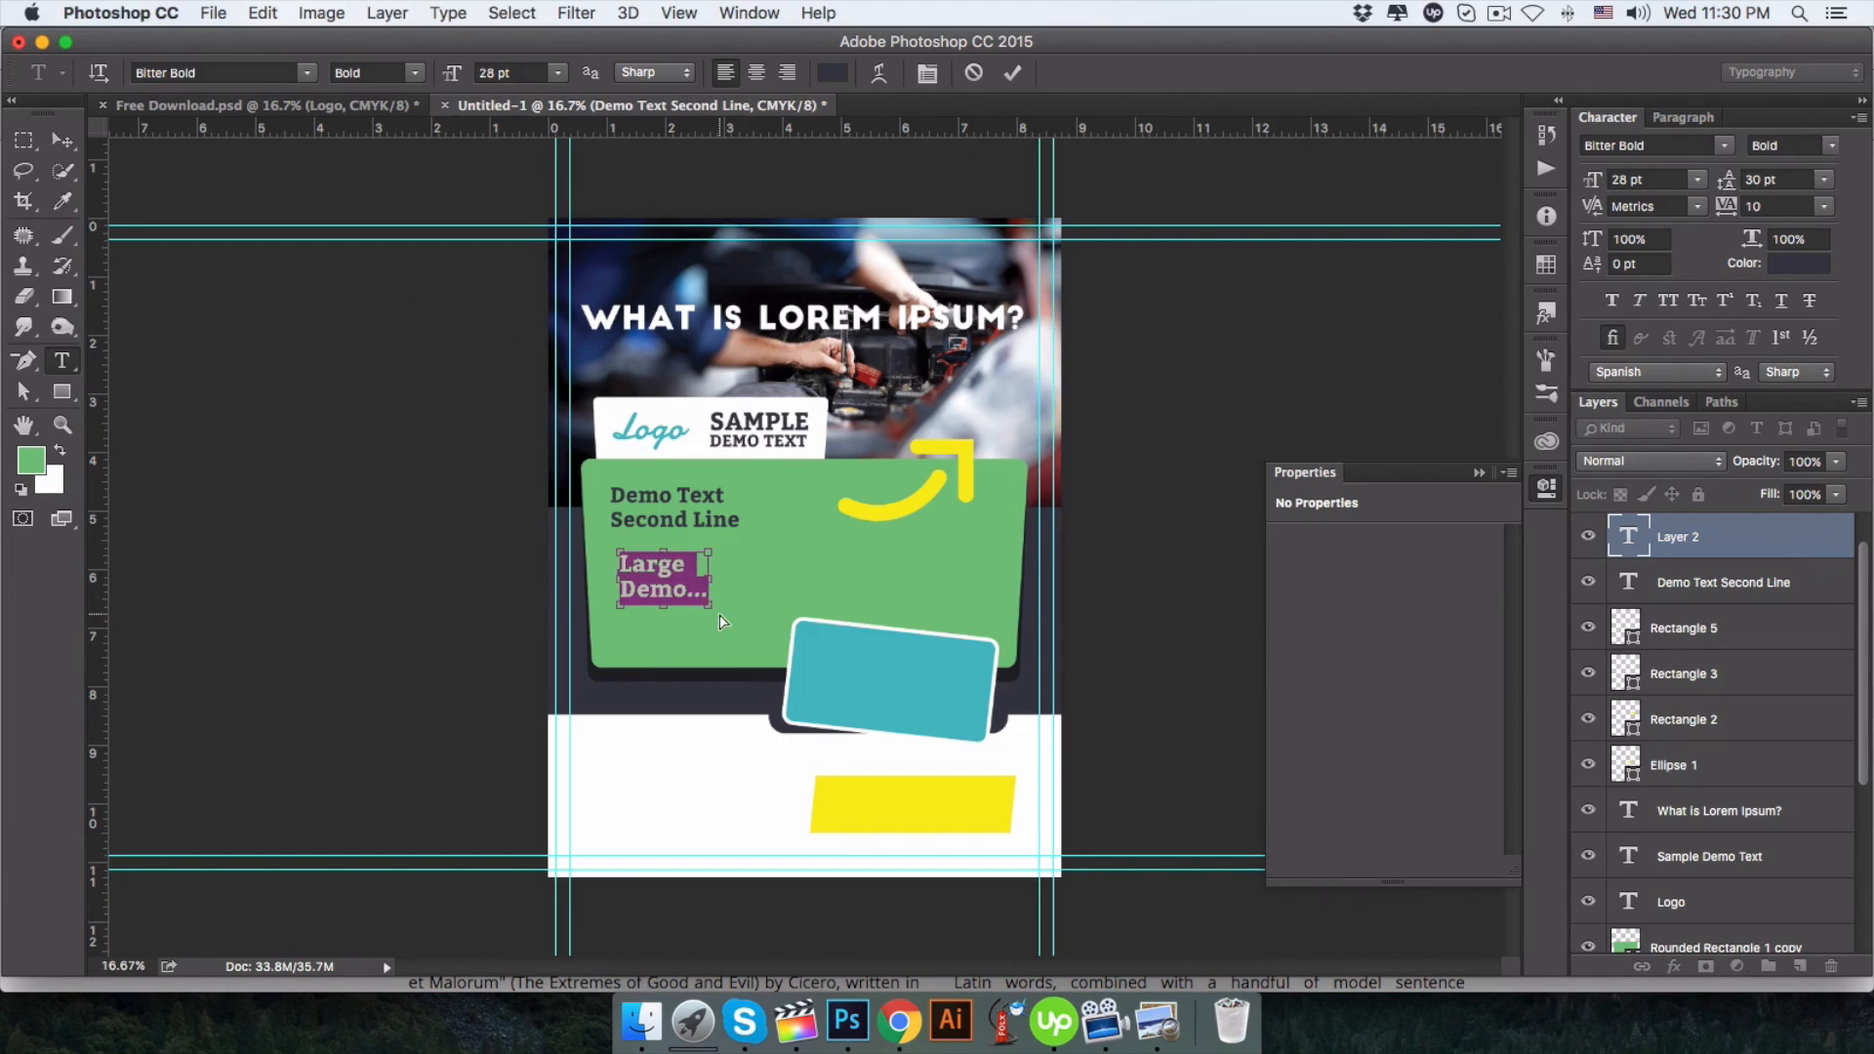
pyautogui.moveTo(711, 607); pyautogui.dragTo(789, 654)
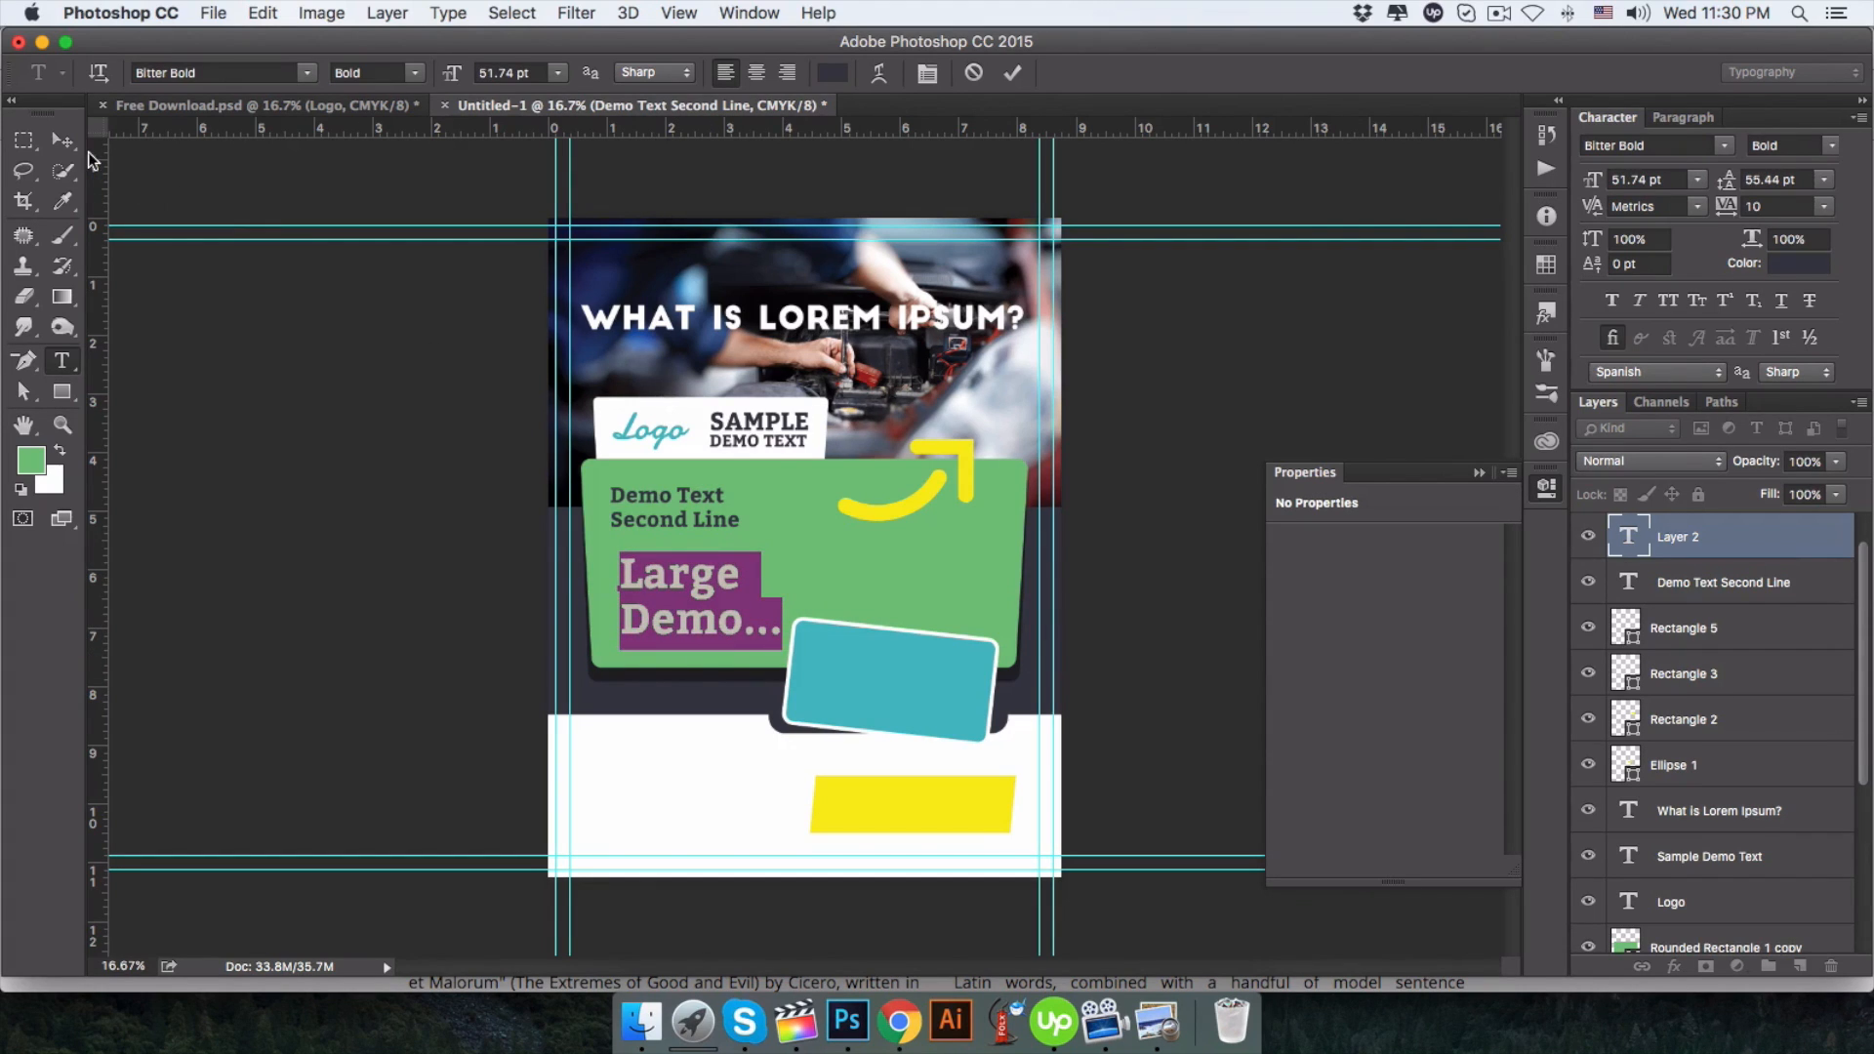
# Move the "Large Demo..." text up beneath the "Second Line" text and tighten its leading to 50.44 pt.
pyautogui.click(63, 140)
pyautogui.moveTo(667, 583); pyautogui.dragTo(669, 568)
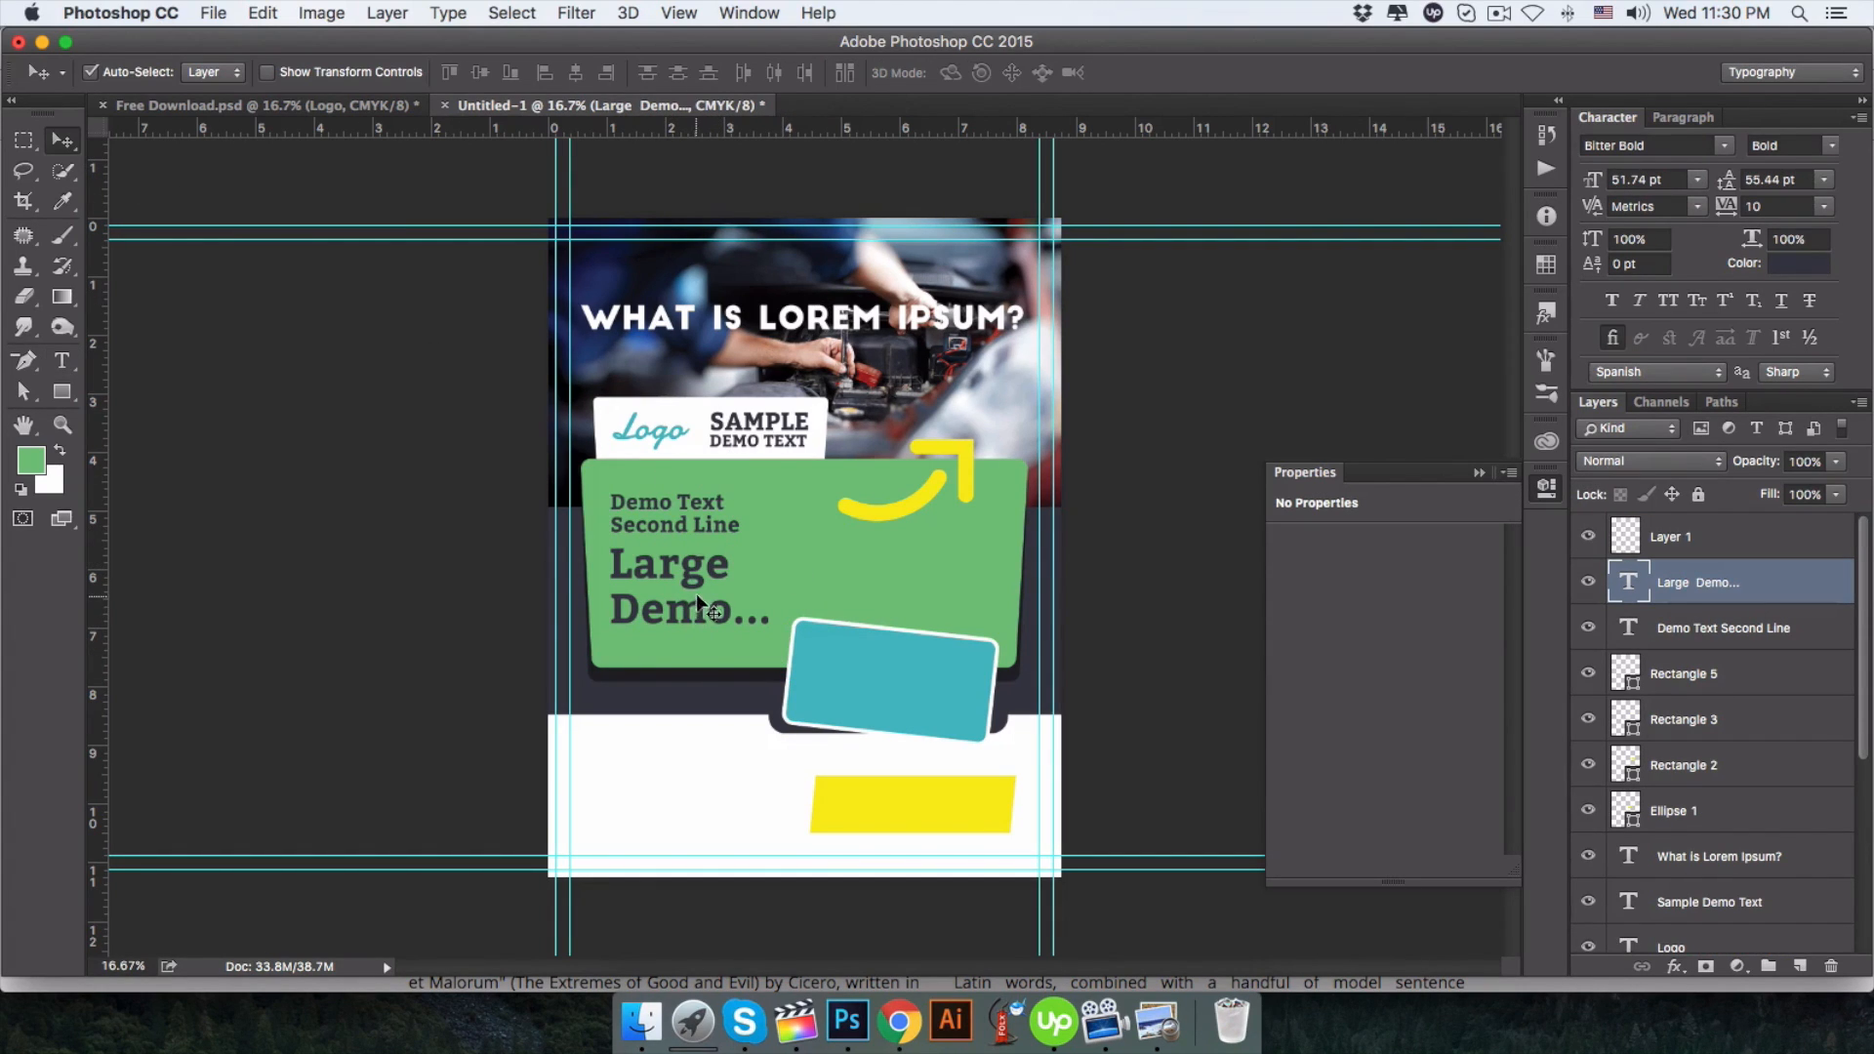
pyautogui.moveTo(1737, 186); pyautogui.dragTo(1730, 188)
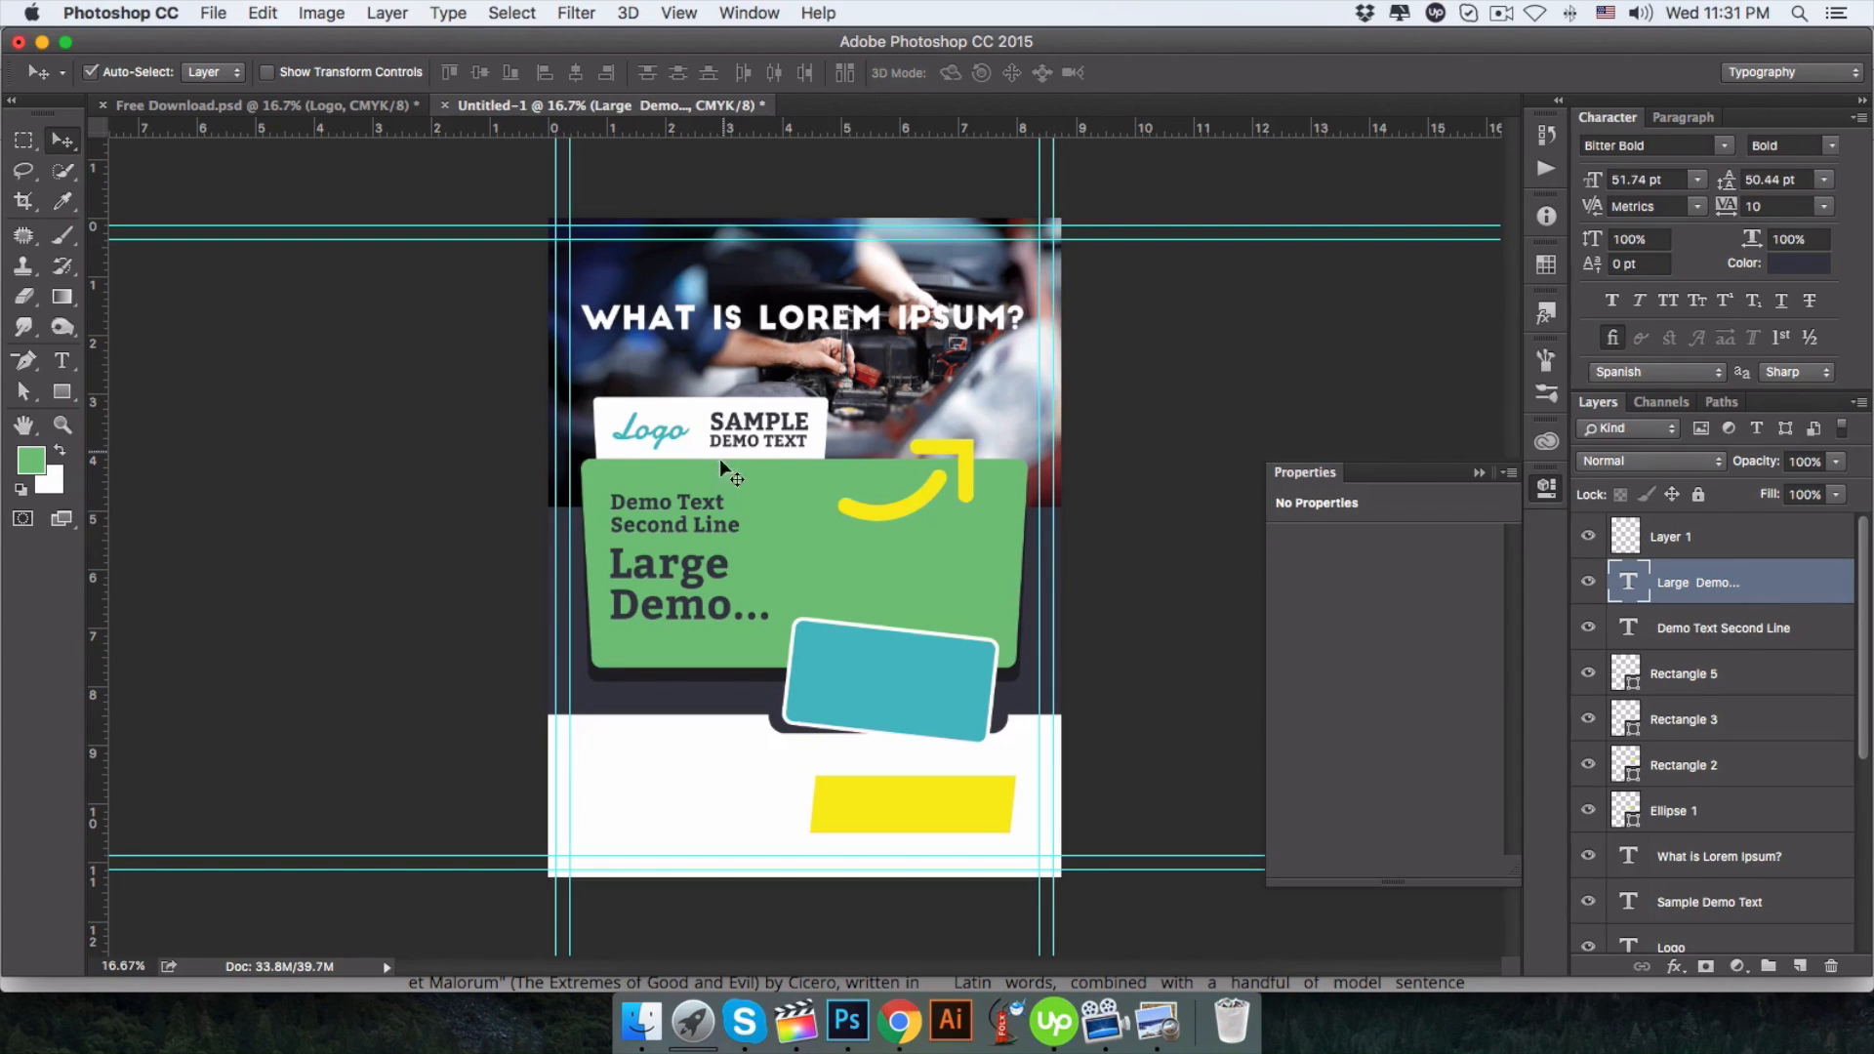
# Copy the "Why do we use it?" text from Free Download.psd into the dark band below Untitled-1's green card.
pyautogui.hotkey('ctrl', 'Tab')
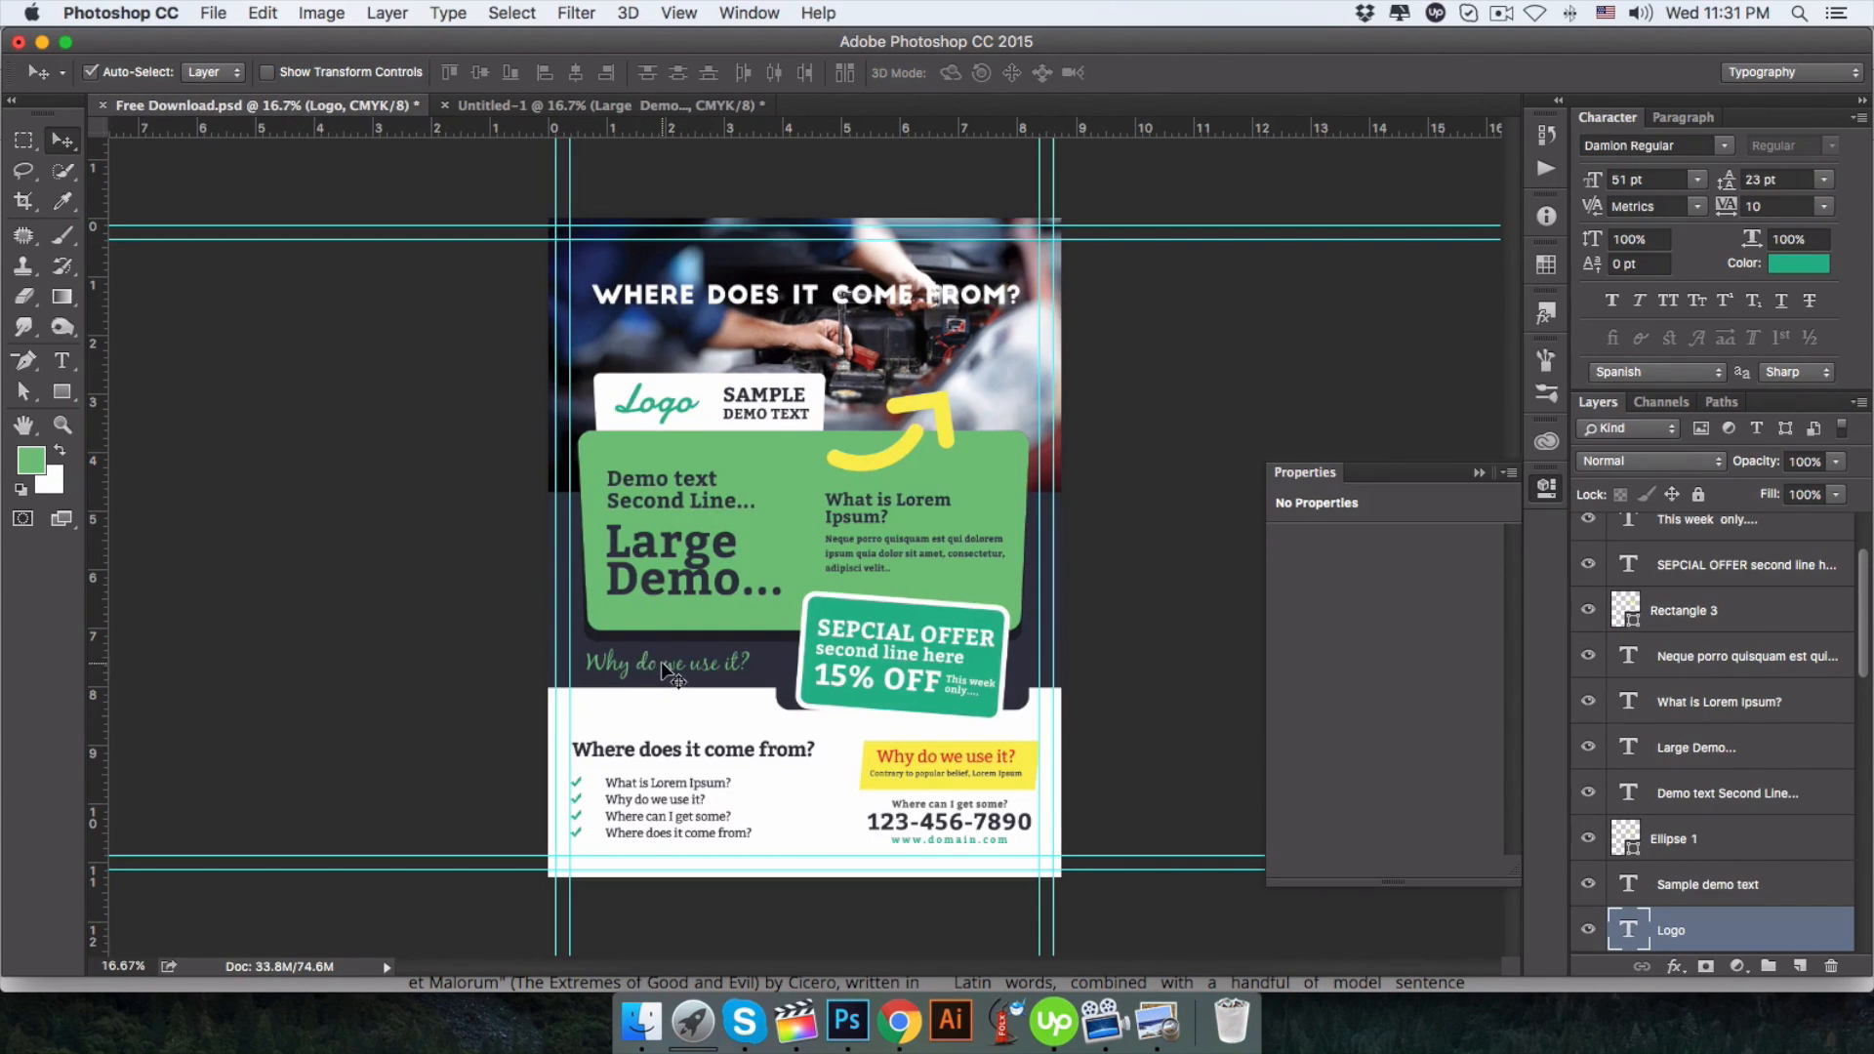
pyautogui.doubleClick(681, 664)
pyautogui.press('cmd+c')
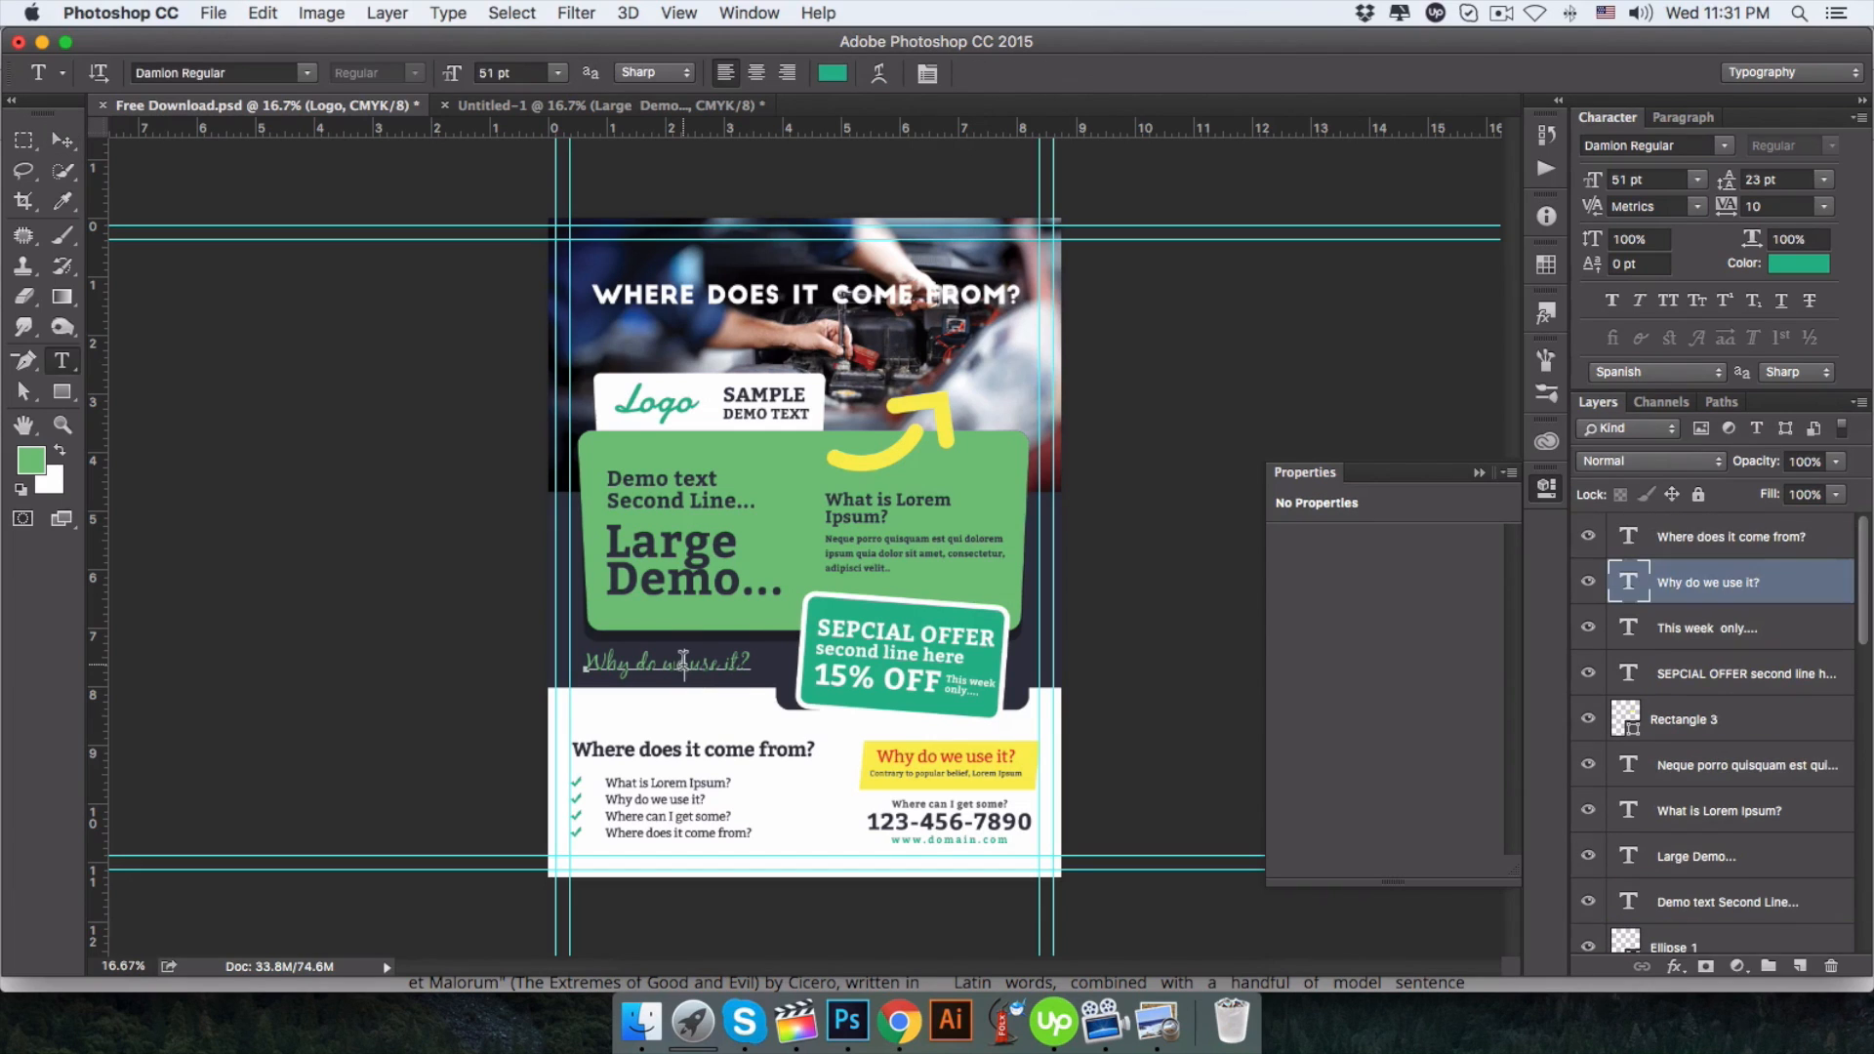
pyautogui.click(718, 102)
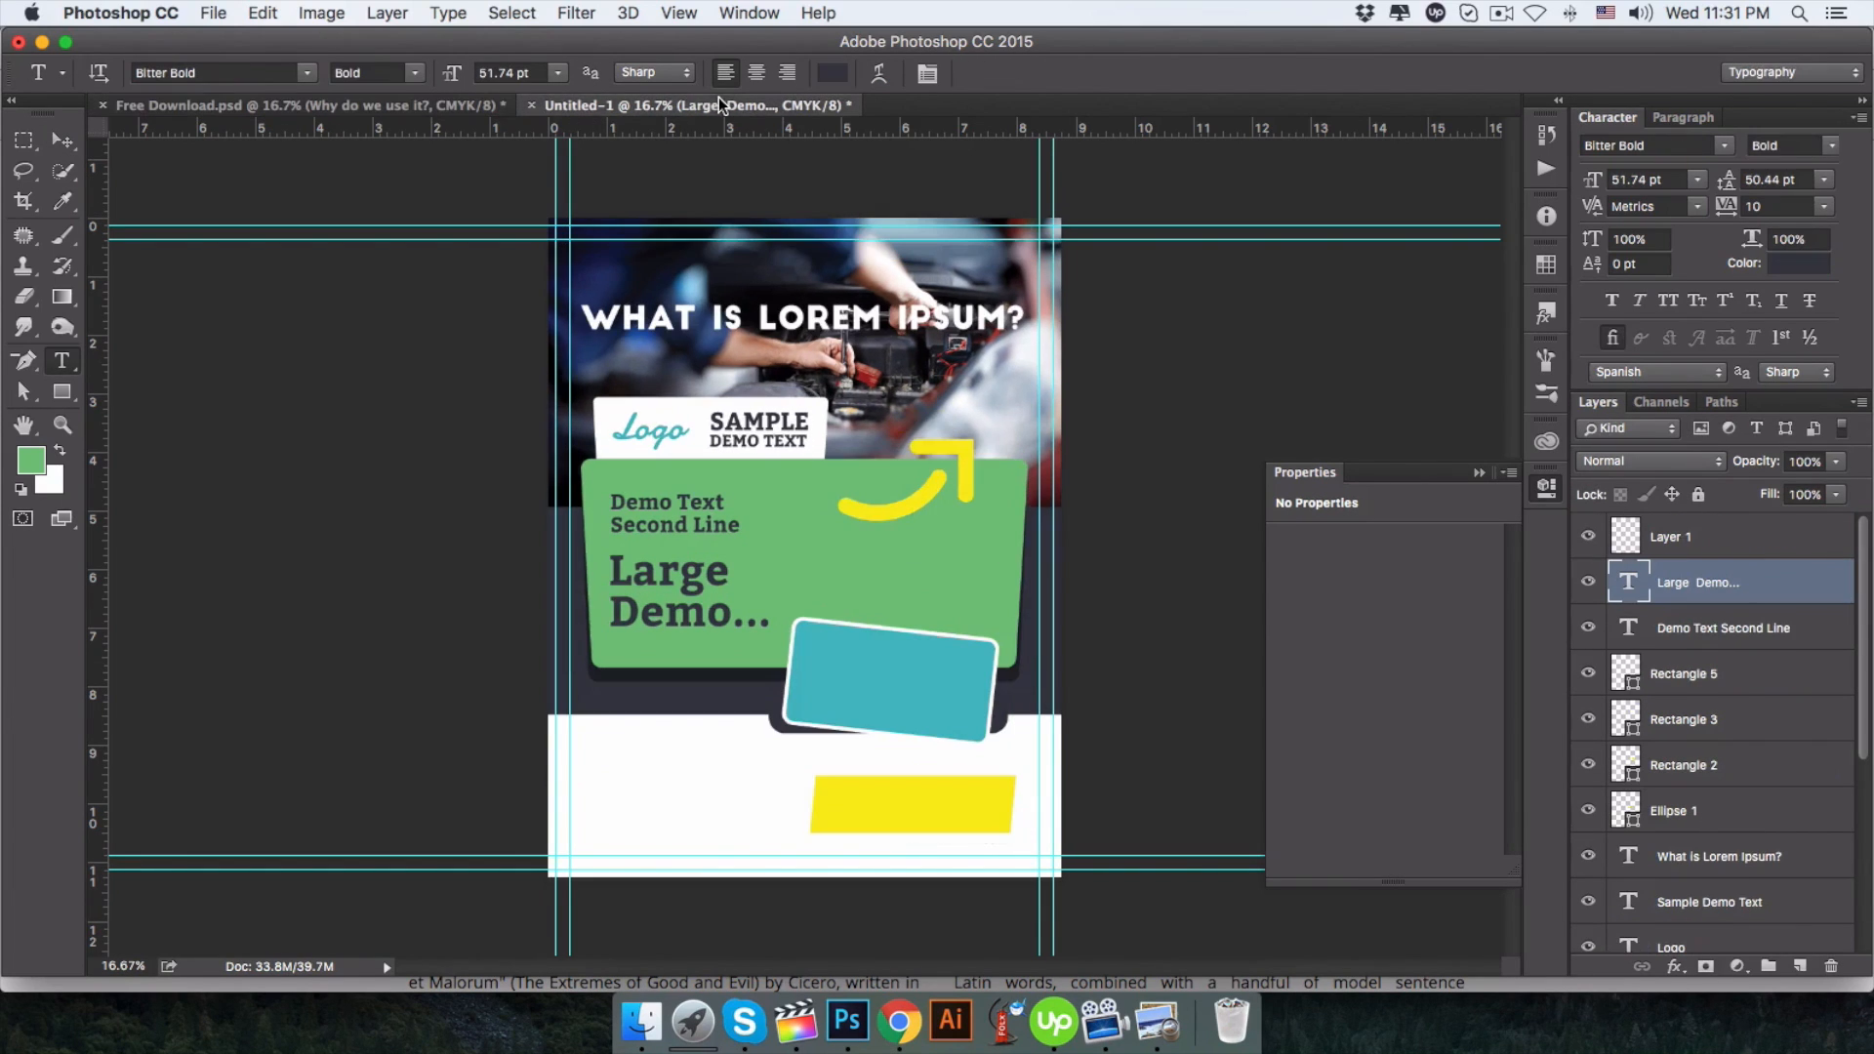
pyautogui.click(593, 700)
pyautogui.press('cmd+v')
# Reduce the "Why do we use it?" text to 29.33 pt.
pyautogui.tripleClick(699, 705)
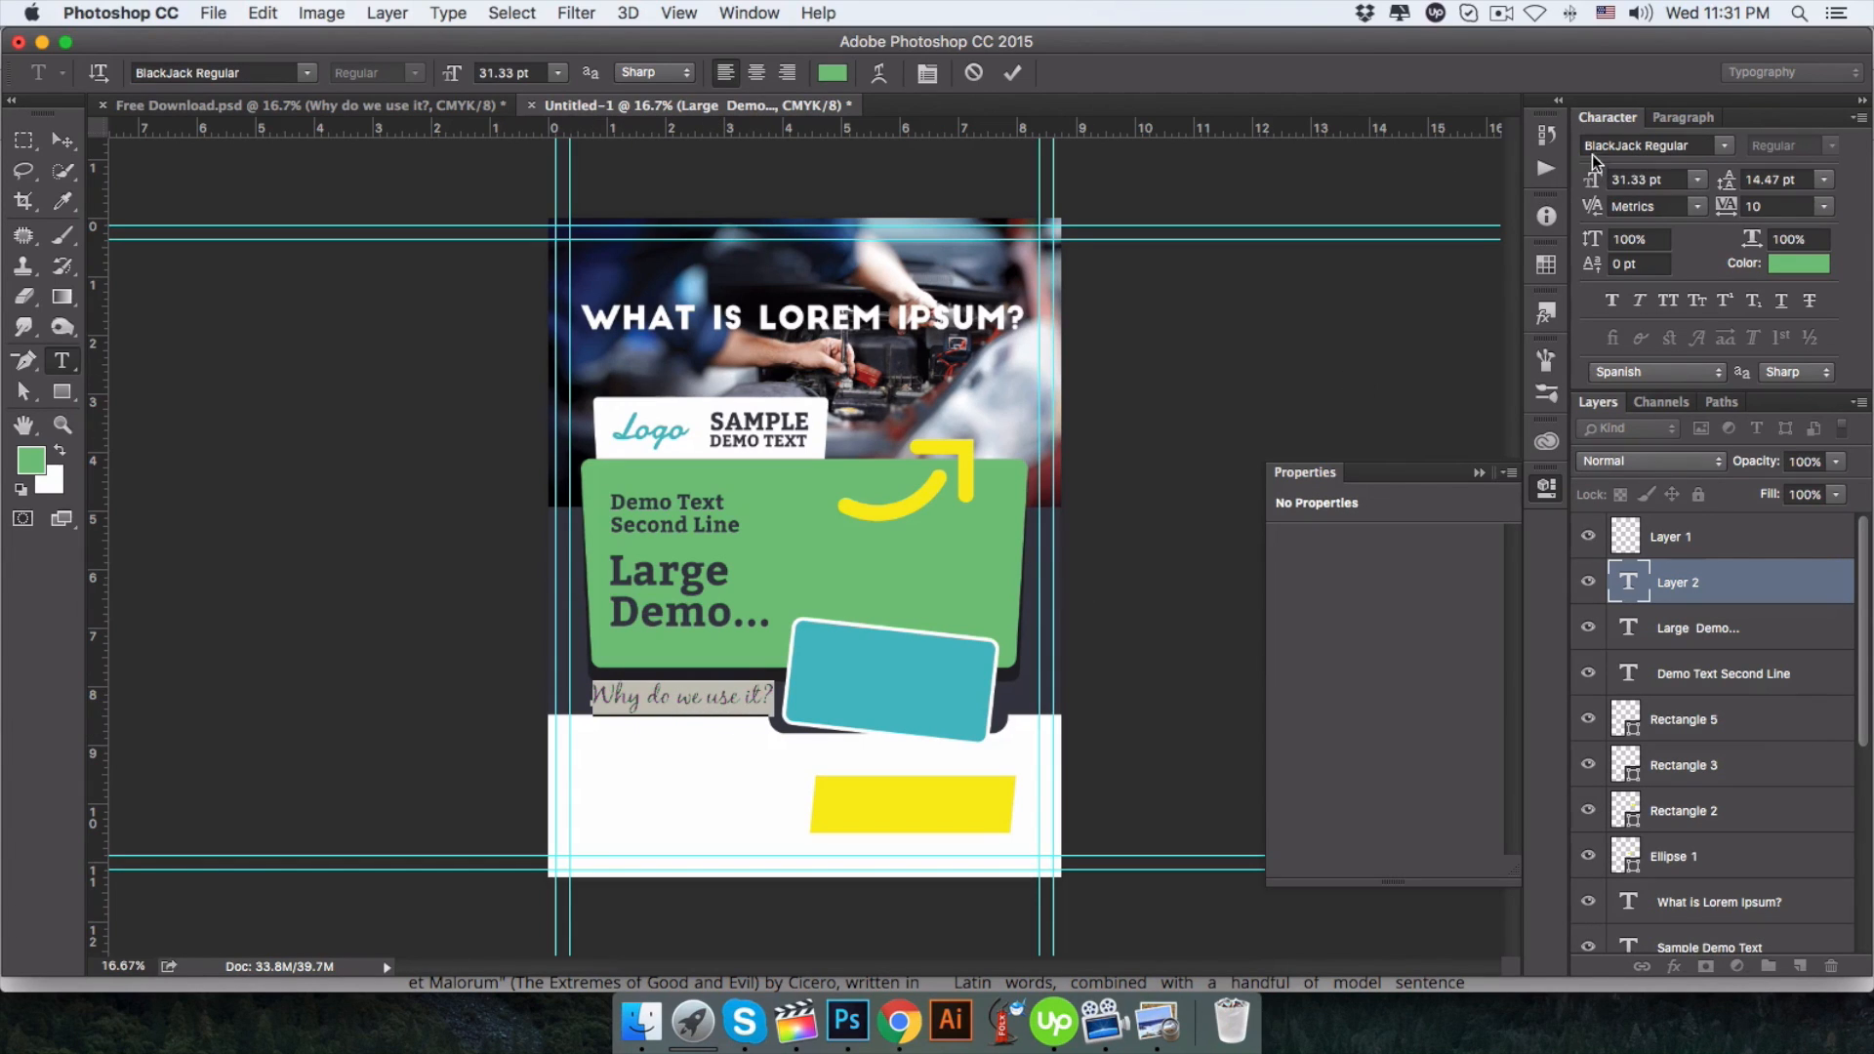
pyautogui.moveTo(1599, 185); pyautogui.dragTo(1585, 188)
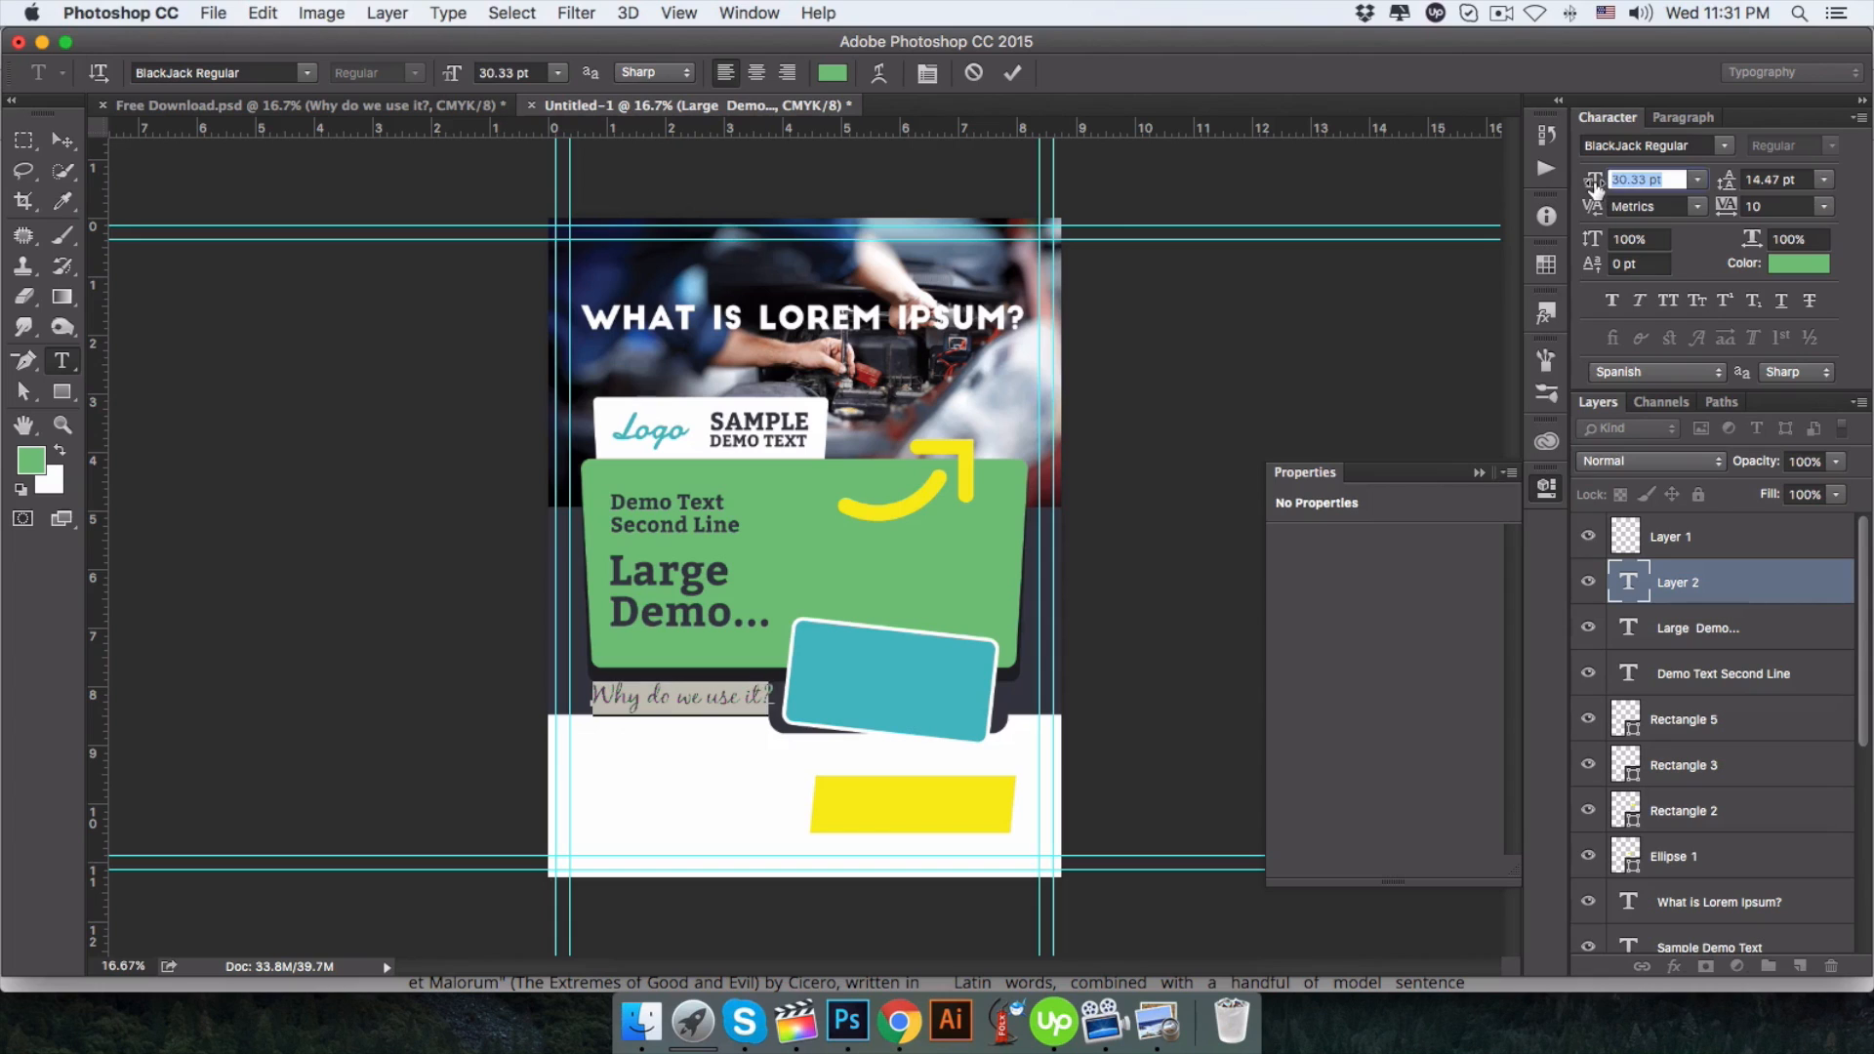
pyautogui.click(62, 140)
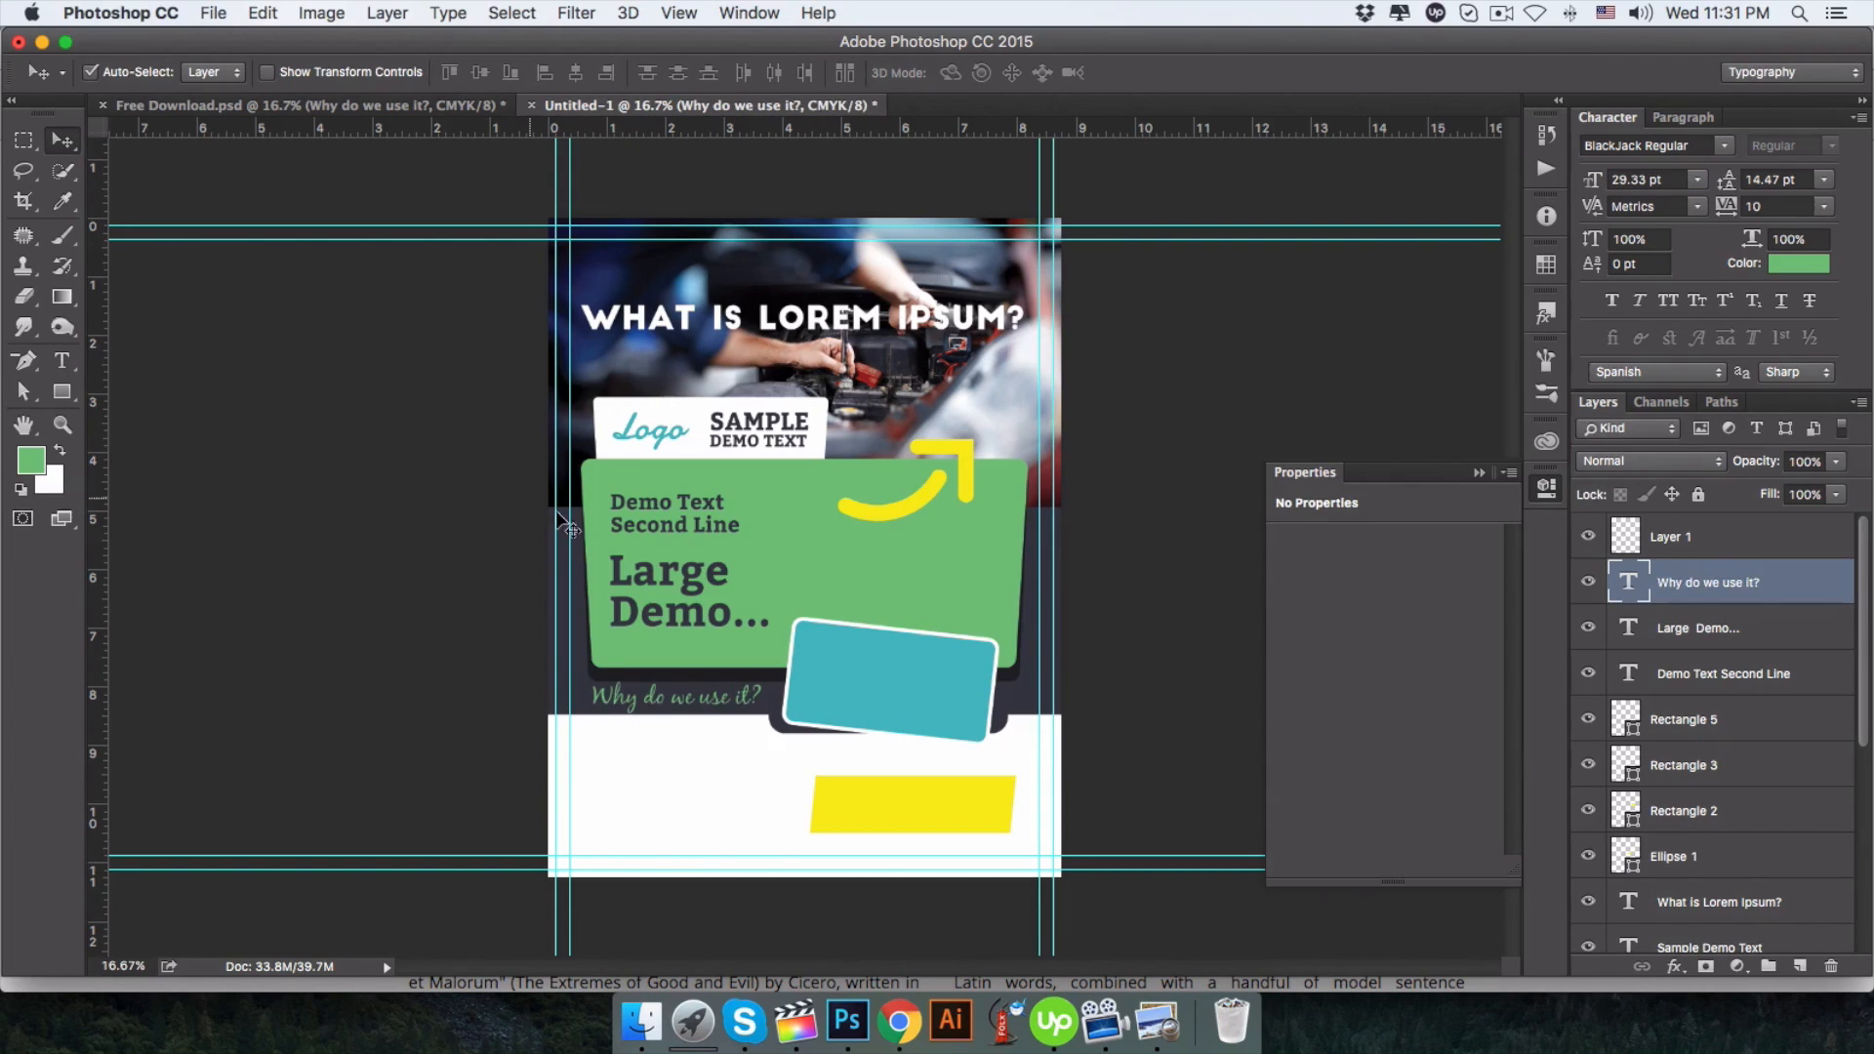
pyautogui.click(590, 678)
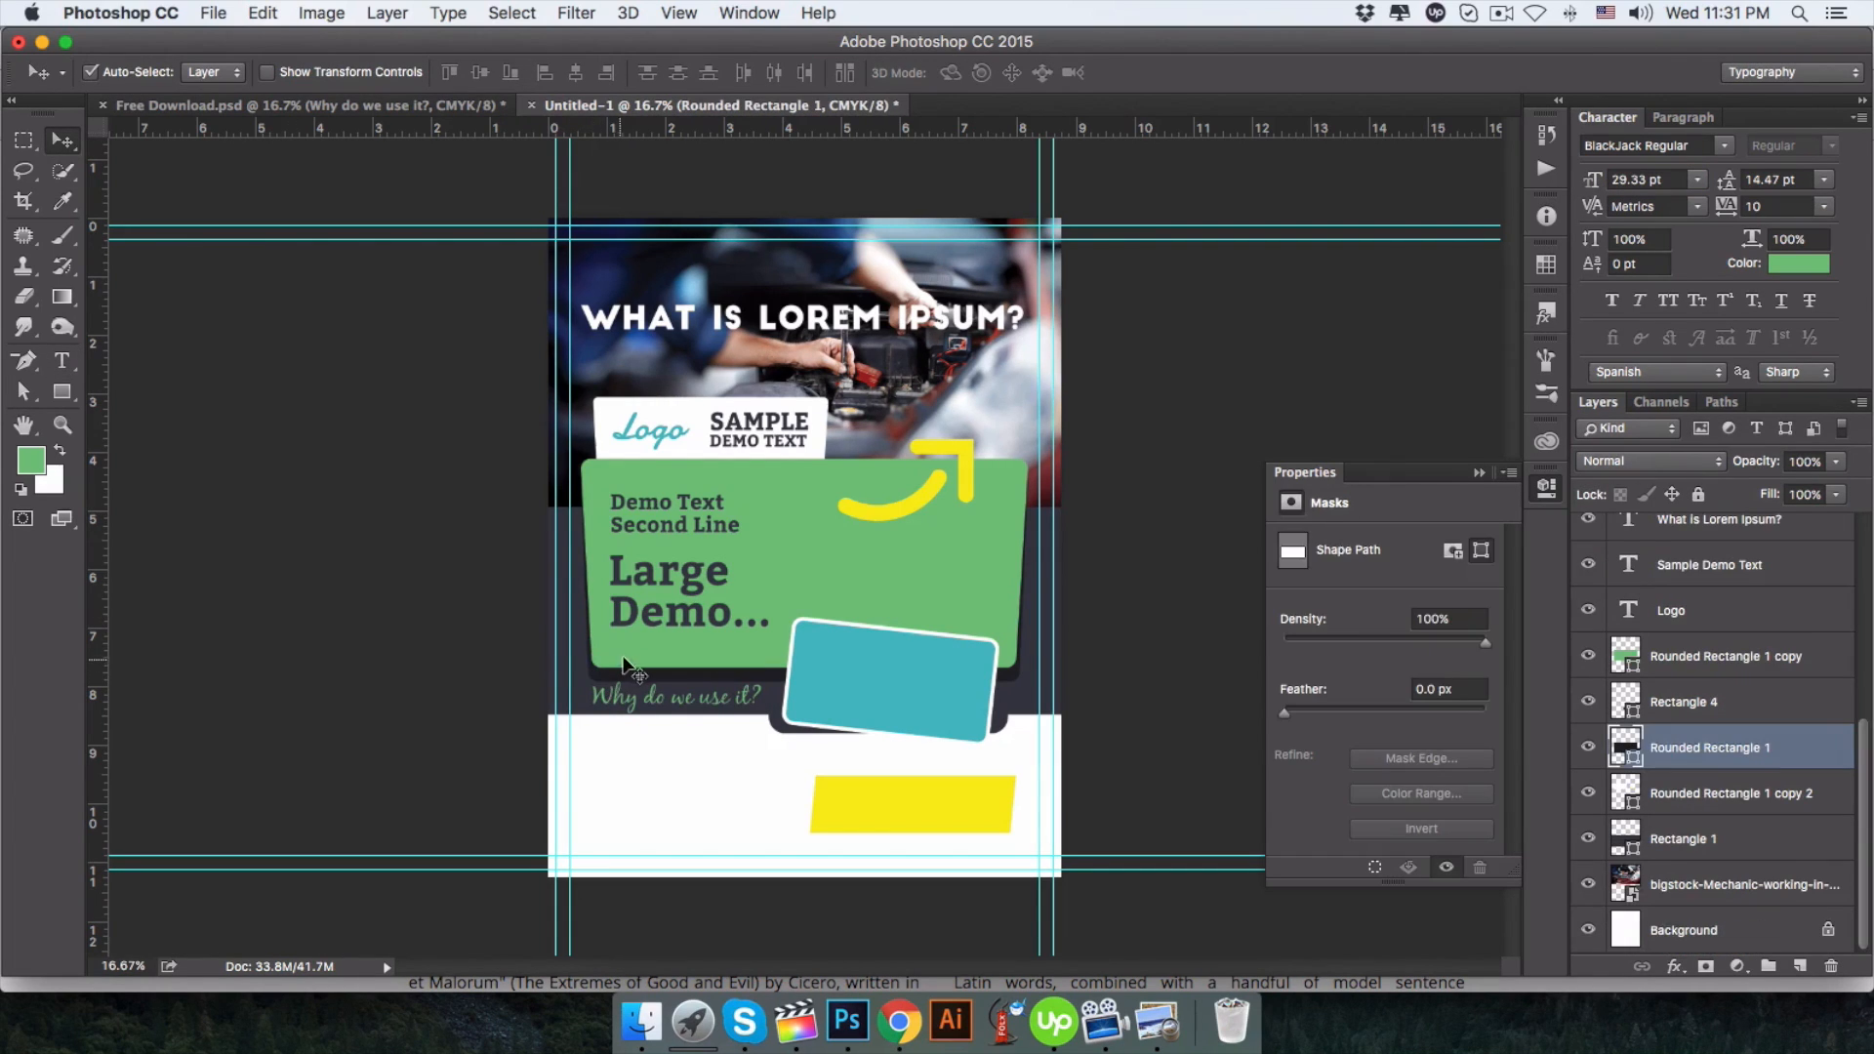
pyautogui.keyDown('shift'); pyautogui.click(631, 658); pyautogui.keyUp('shift')
pyautogui.click(503, 651)
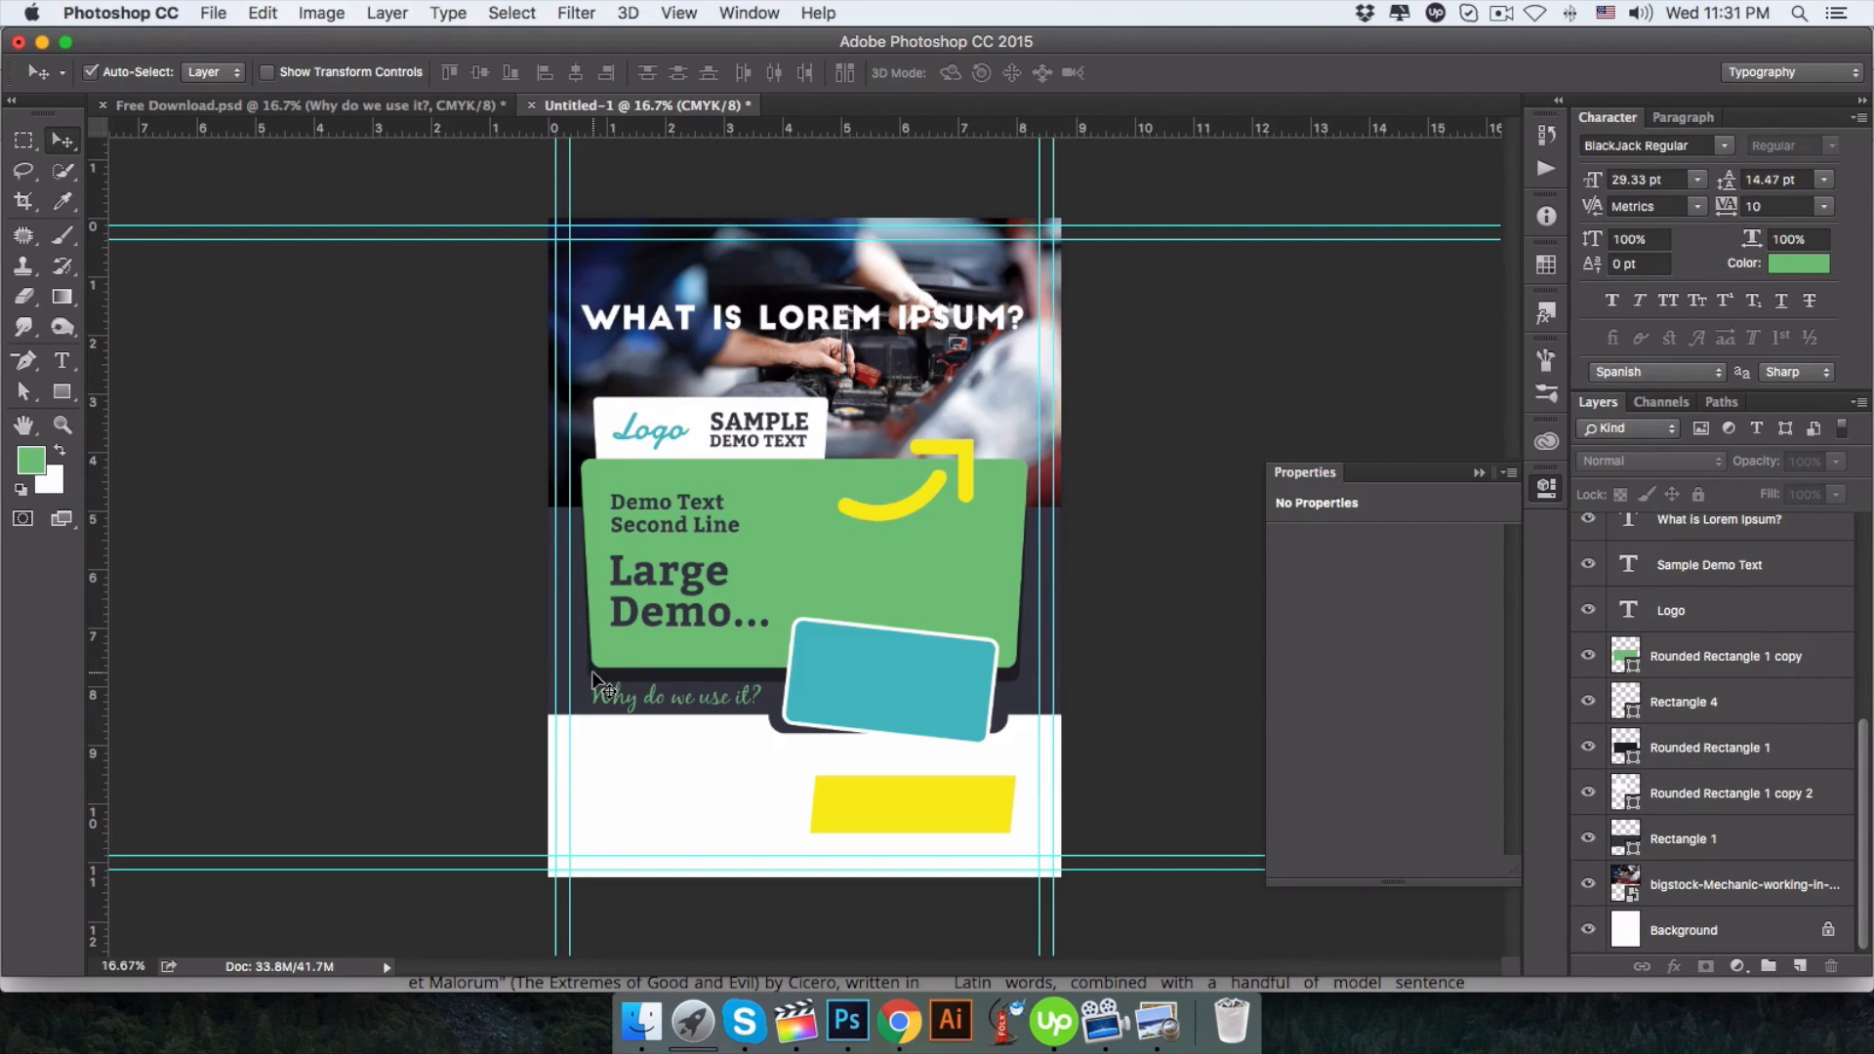
# Move the green card up slightly together with its dark shadow, its texts, the yellow arrow, and the logo tab with its texts.
pyautogui.click(593, 676)
pyautogui.keyDown('shift'); pyautogui.click(645, 620); pyautogui.keyUp('shift')
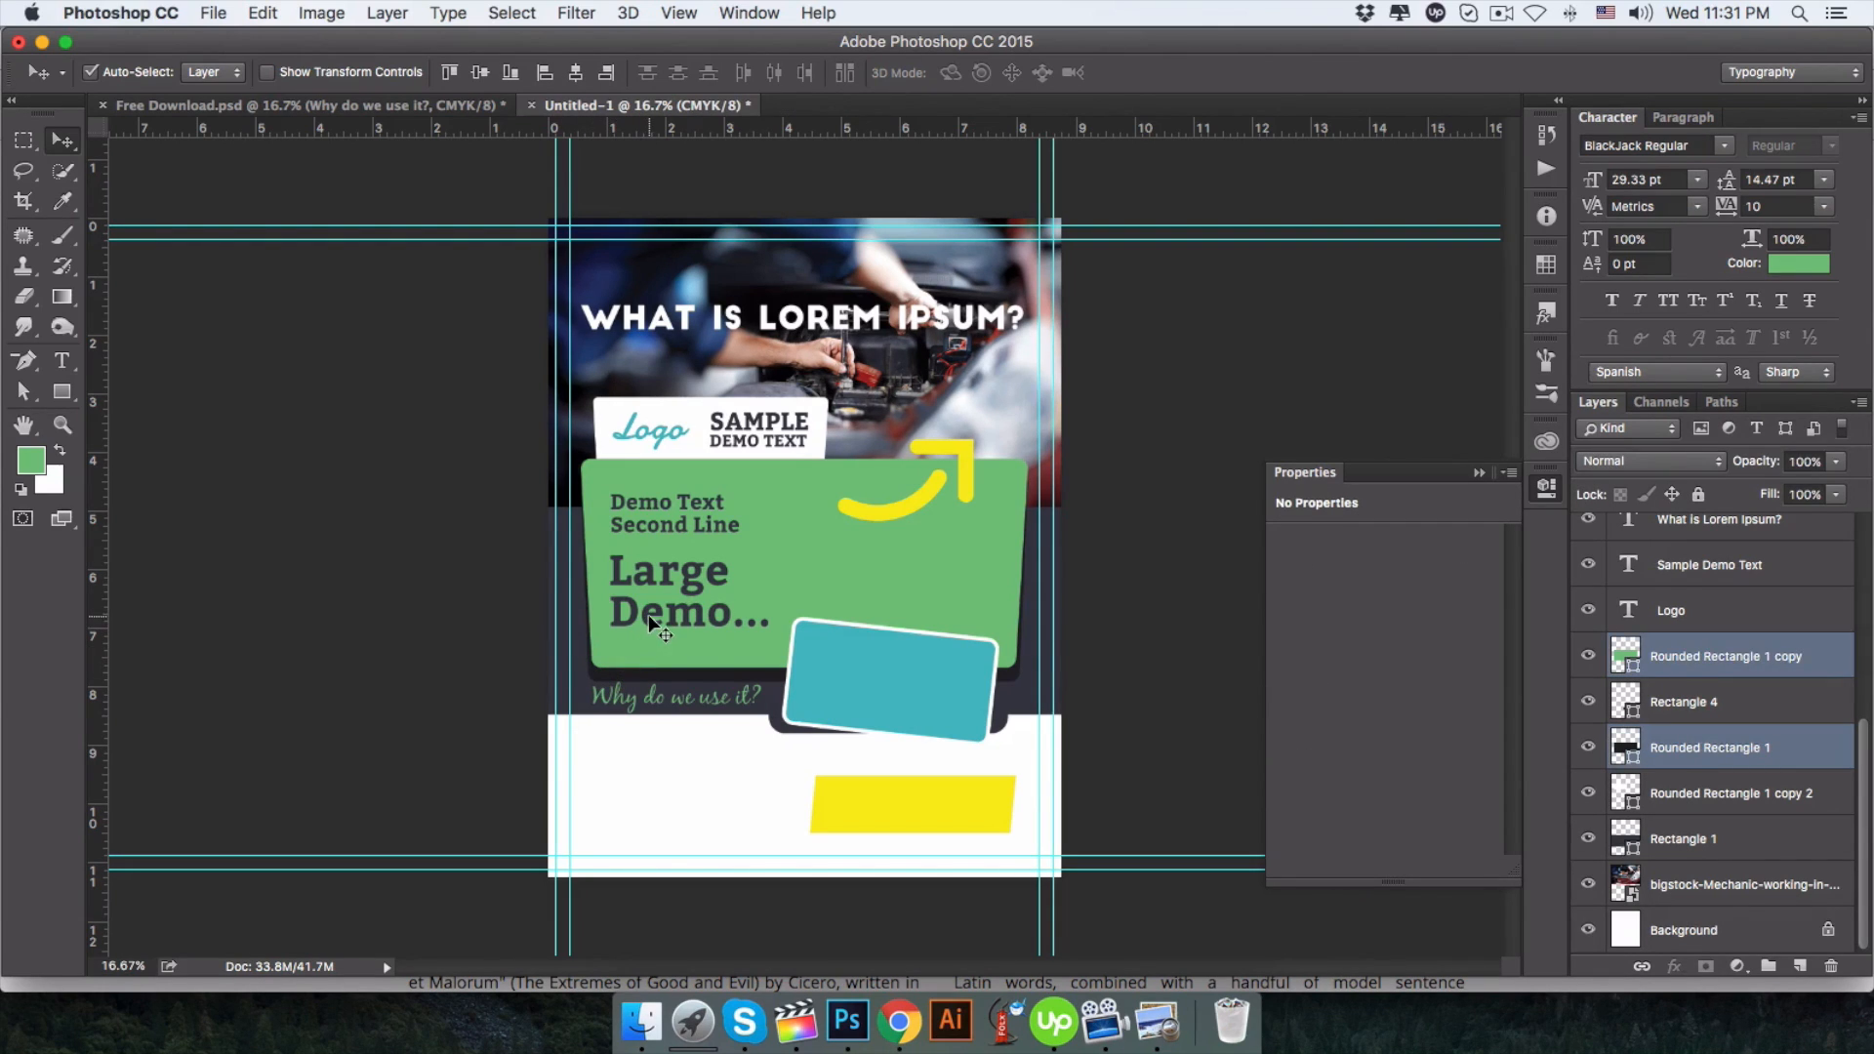
pyautogui.keyDown('shift'); pyautogui.click(648, 615); pyautogui.keyUp('shift')
pyautogui.keyDown('shift'); pyautogui.click(677, 525); pyautogui.keyUp('shift')
pyautogui.keyDown('shift'); pyautogui.click(963, 476); pyautogui.keyUp('shift')
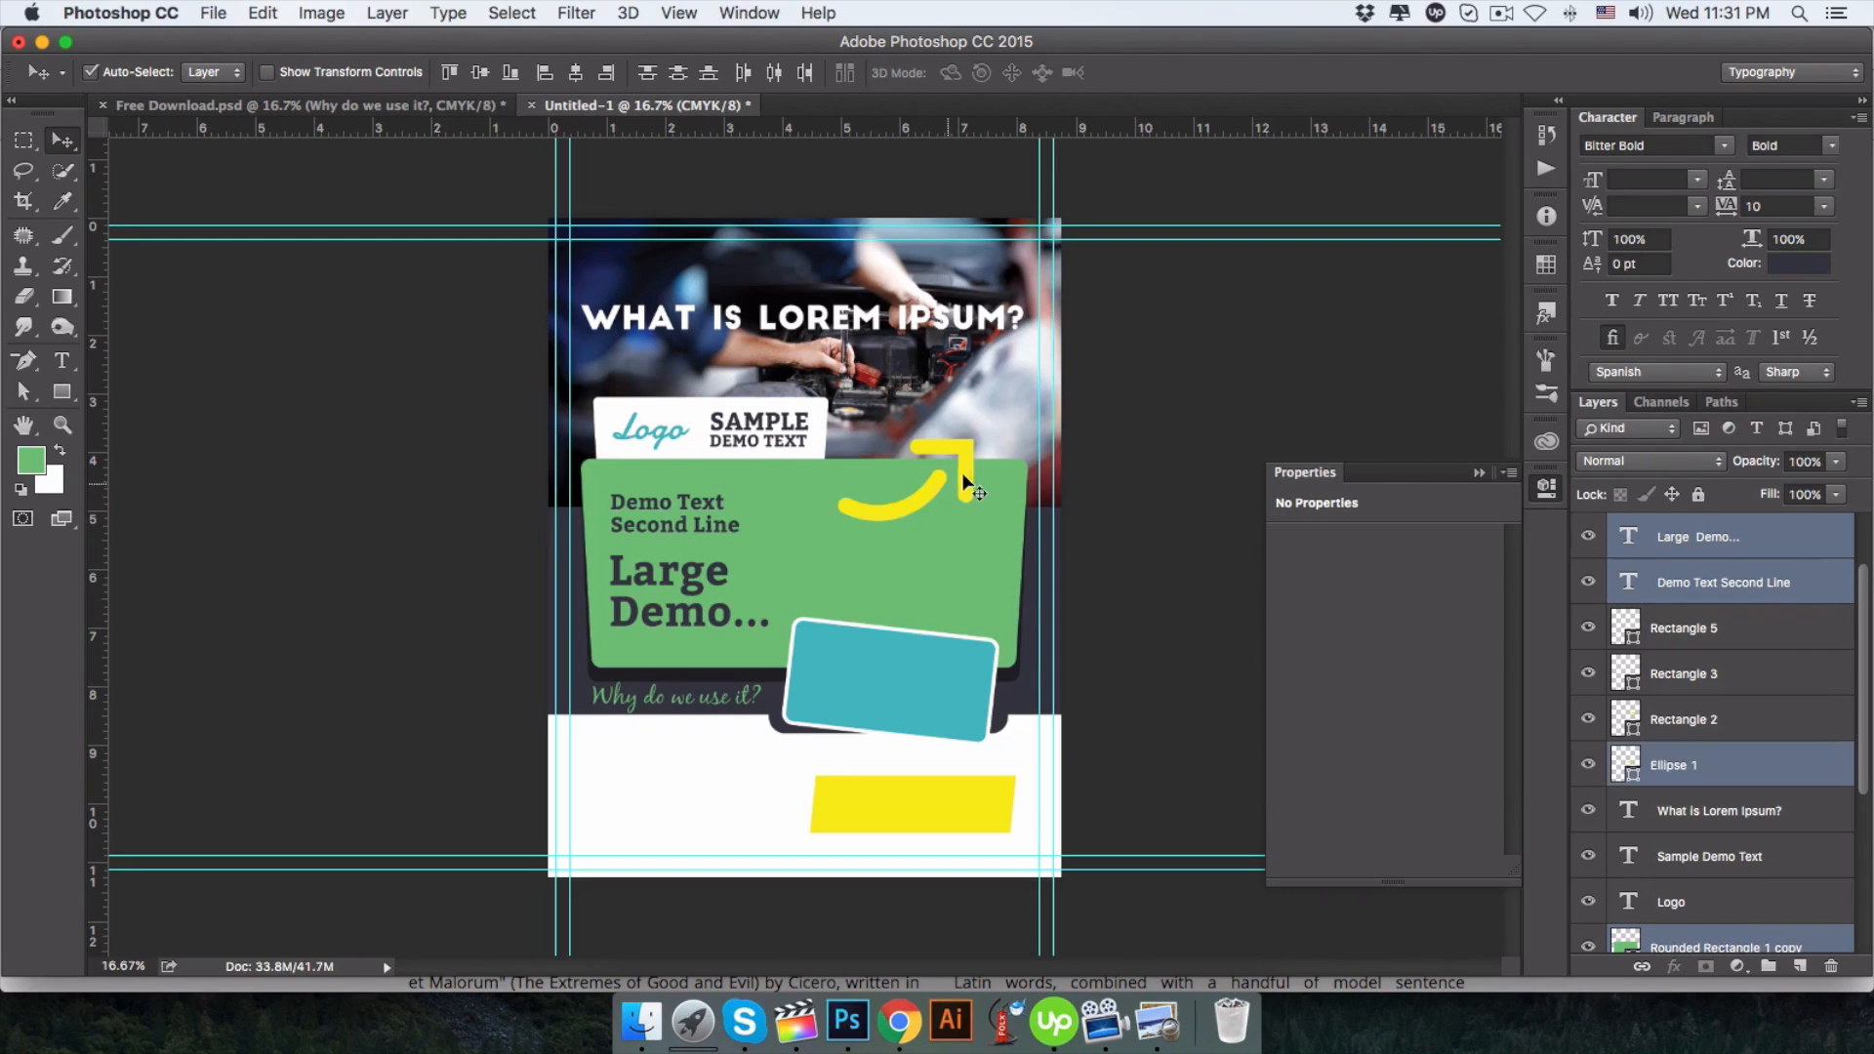
pyautogui.keyDown('shift'); pyautogui.click(968, 457); pyautogui.keyUp('shift')
pyautogui.keyDown('shift'); pyautogui.click(767, 433); pyautogui.keyUp('shift')
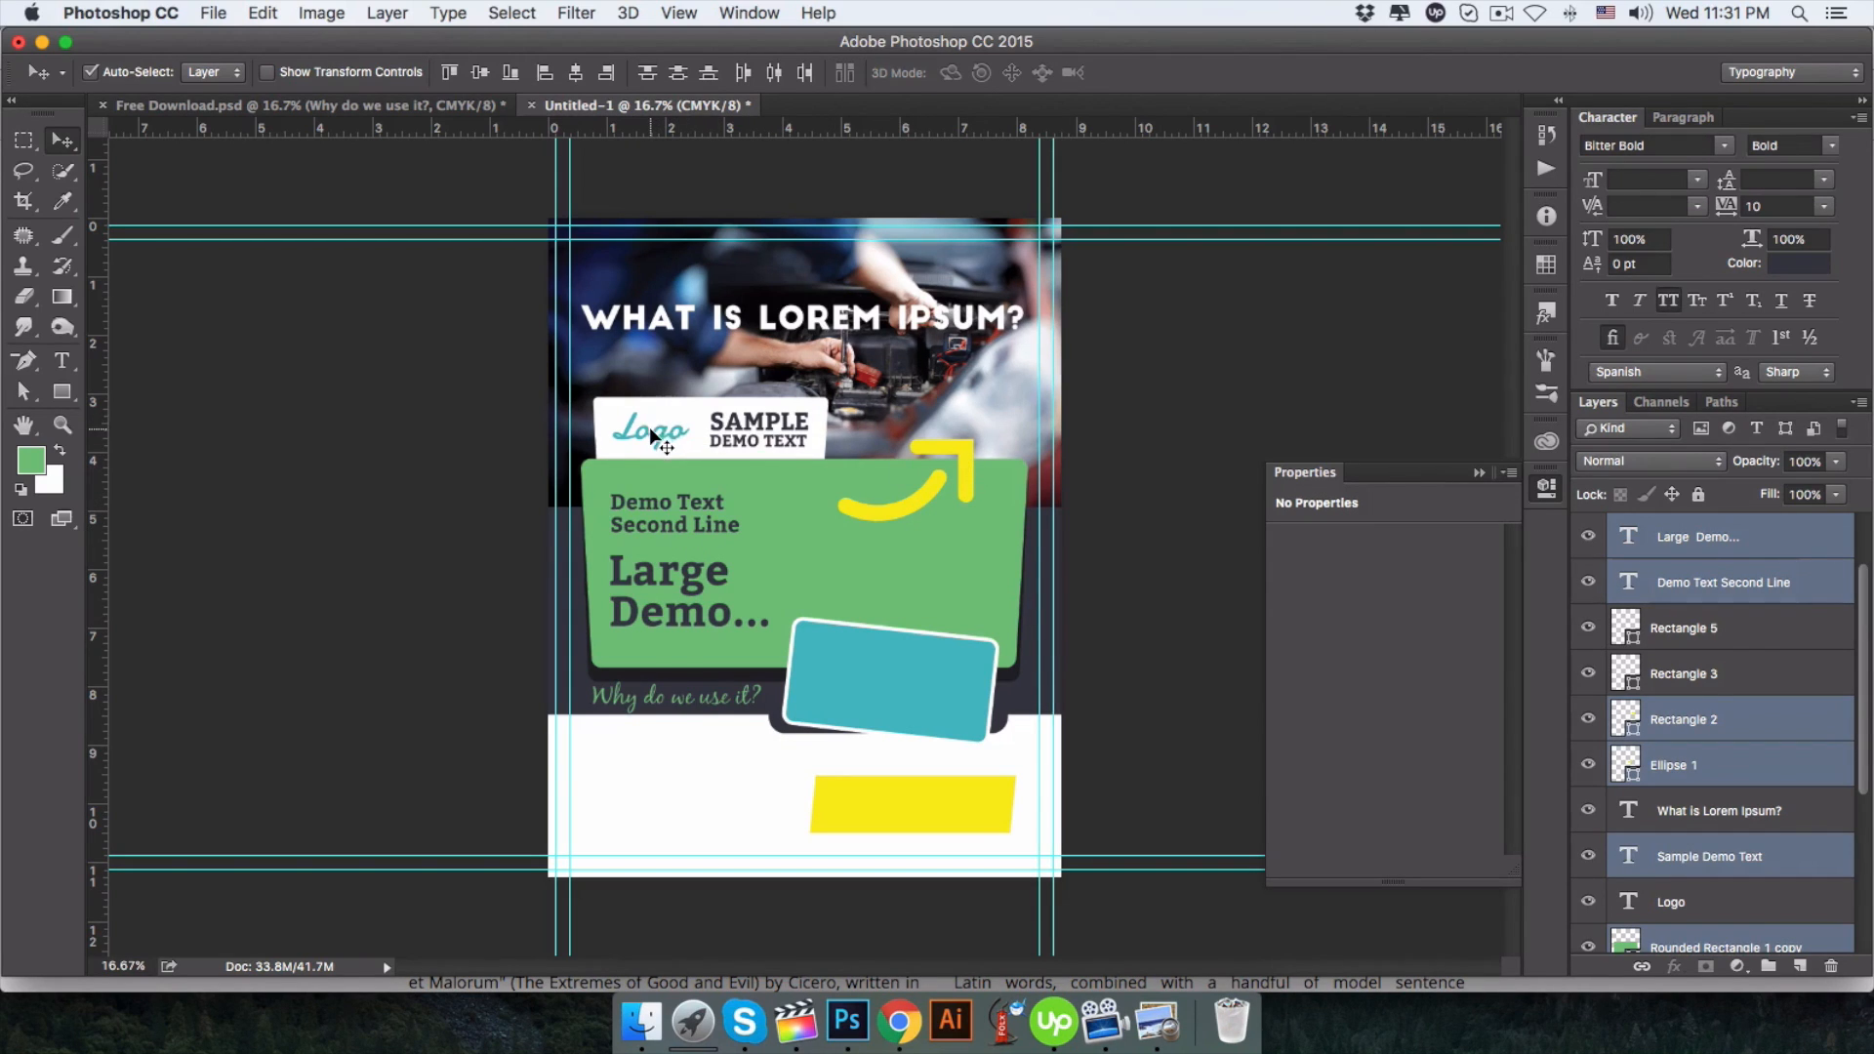
pyautogui.keyDown('shift'); pyautogui.click(648, 426); pyautogui.keyUp('shift')
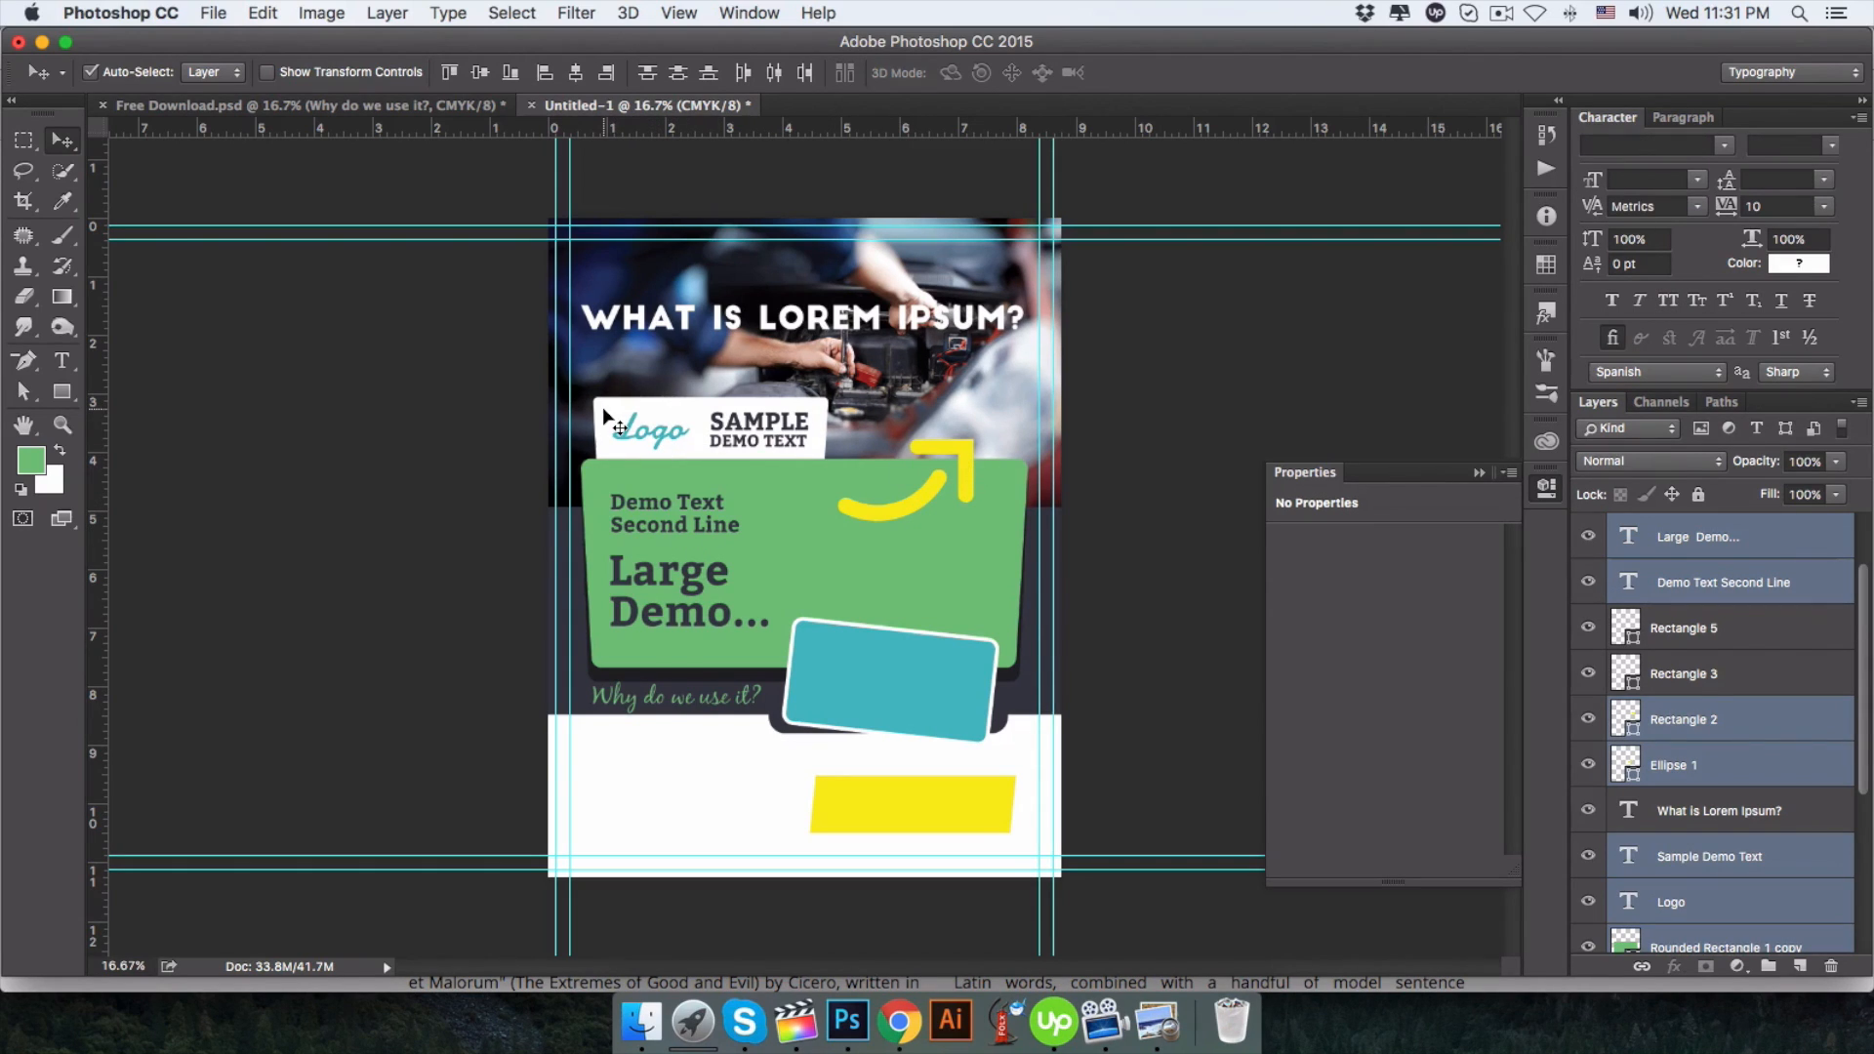
pyautogui.hotkey('shift', 'Up')
pyautogui.hotkey('shift', 'Up')
pyautogui.hotkey('shift', 'Up')
pyautogui.hotkey('shift', 'Up')
pyautogui.hotkey('shift', 'Up')
pyautogui.hotkey('shift', 'Up')
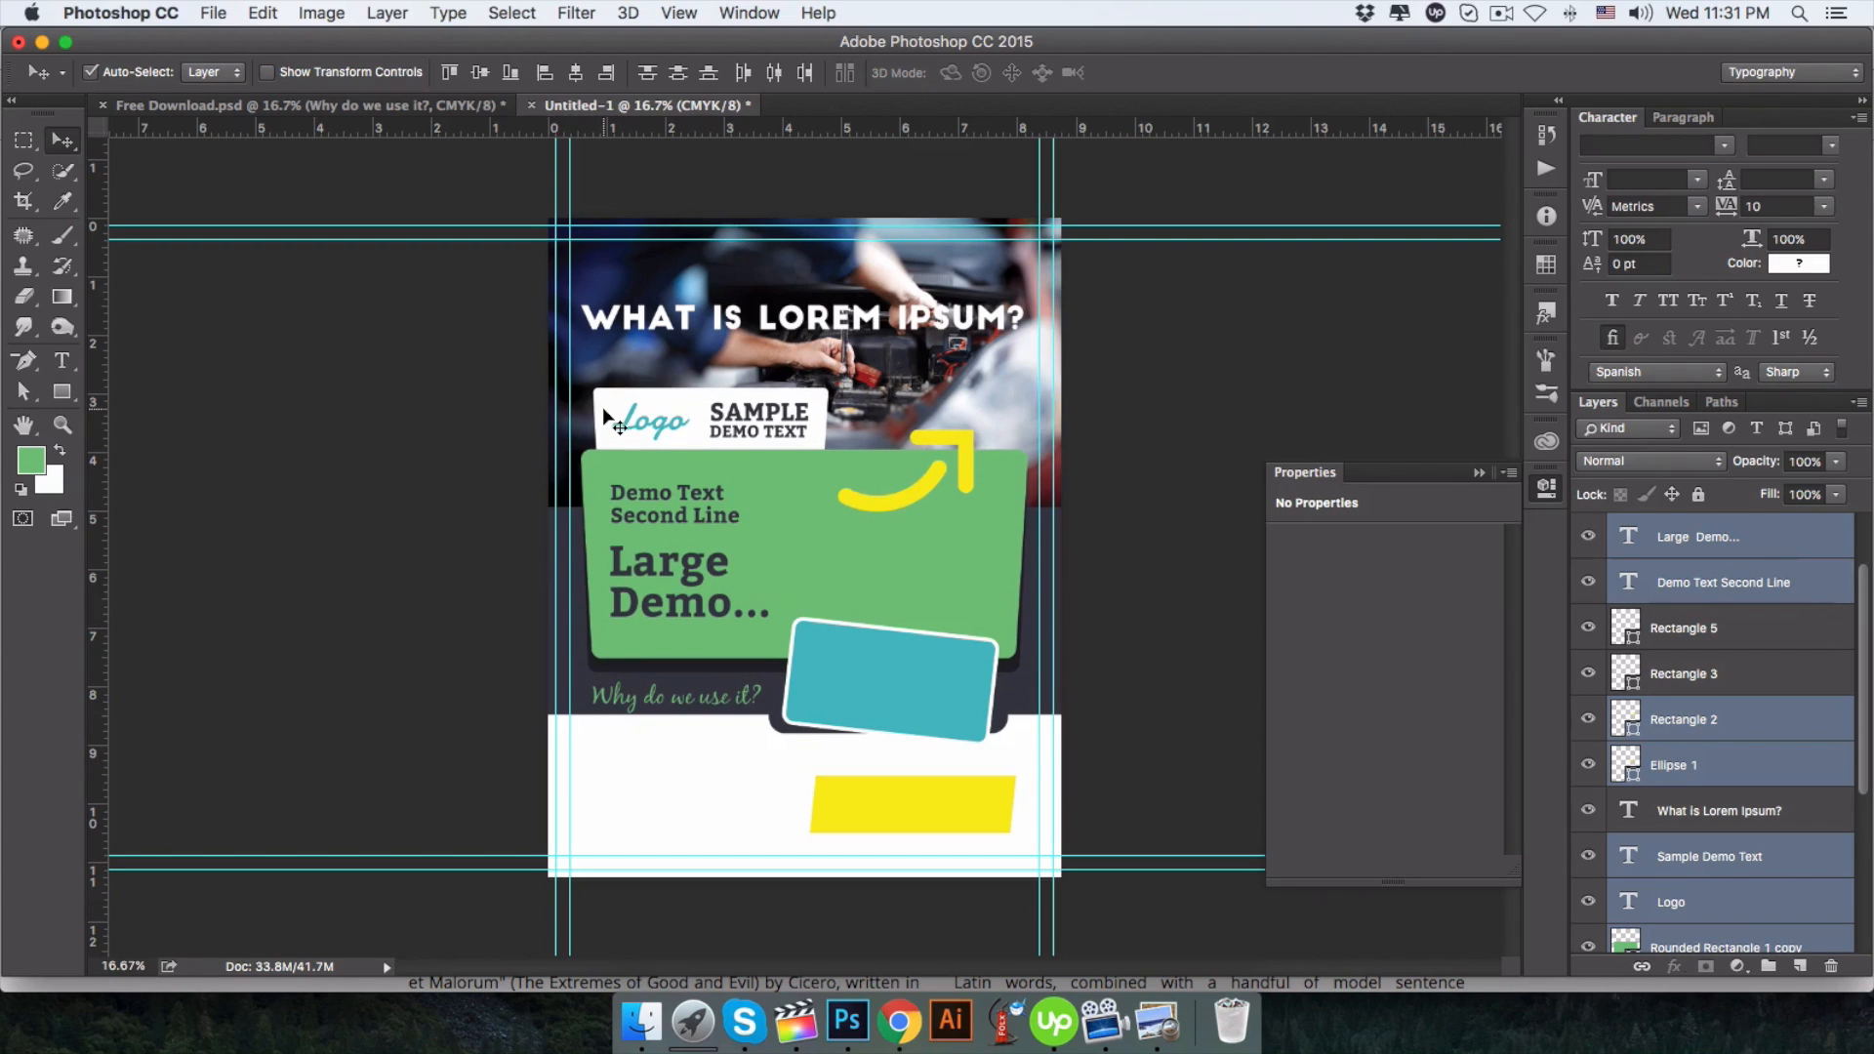
pyautogui.hotkey('shift', 'Up')
pyautogui.hotkey('shift', 'Up')
pyautogui.hotkey('shift', 'Up')
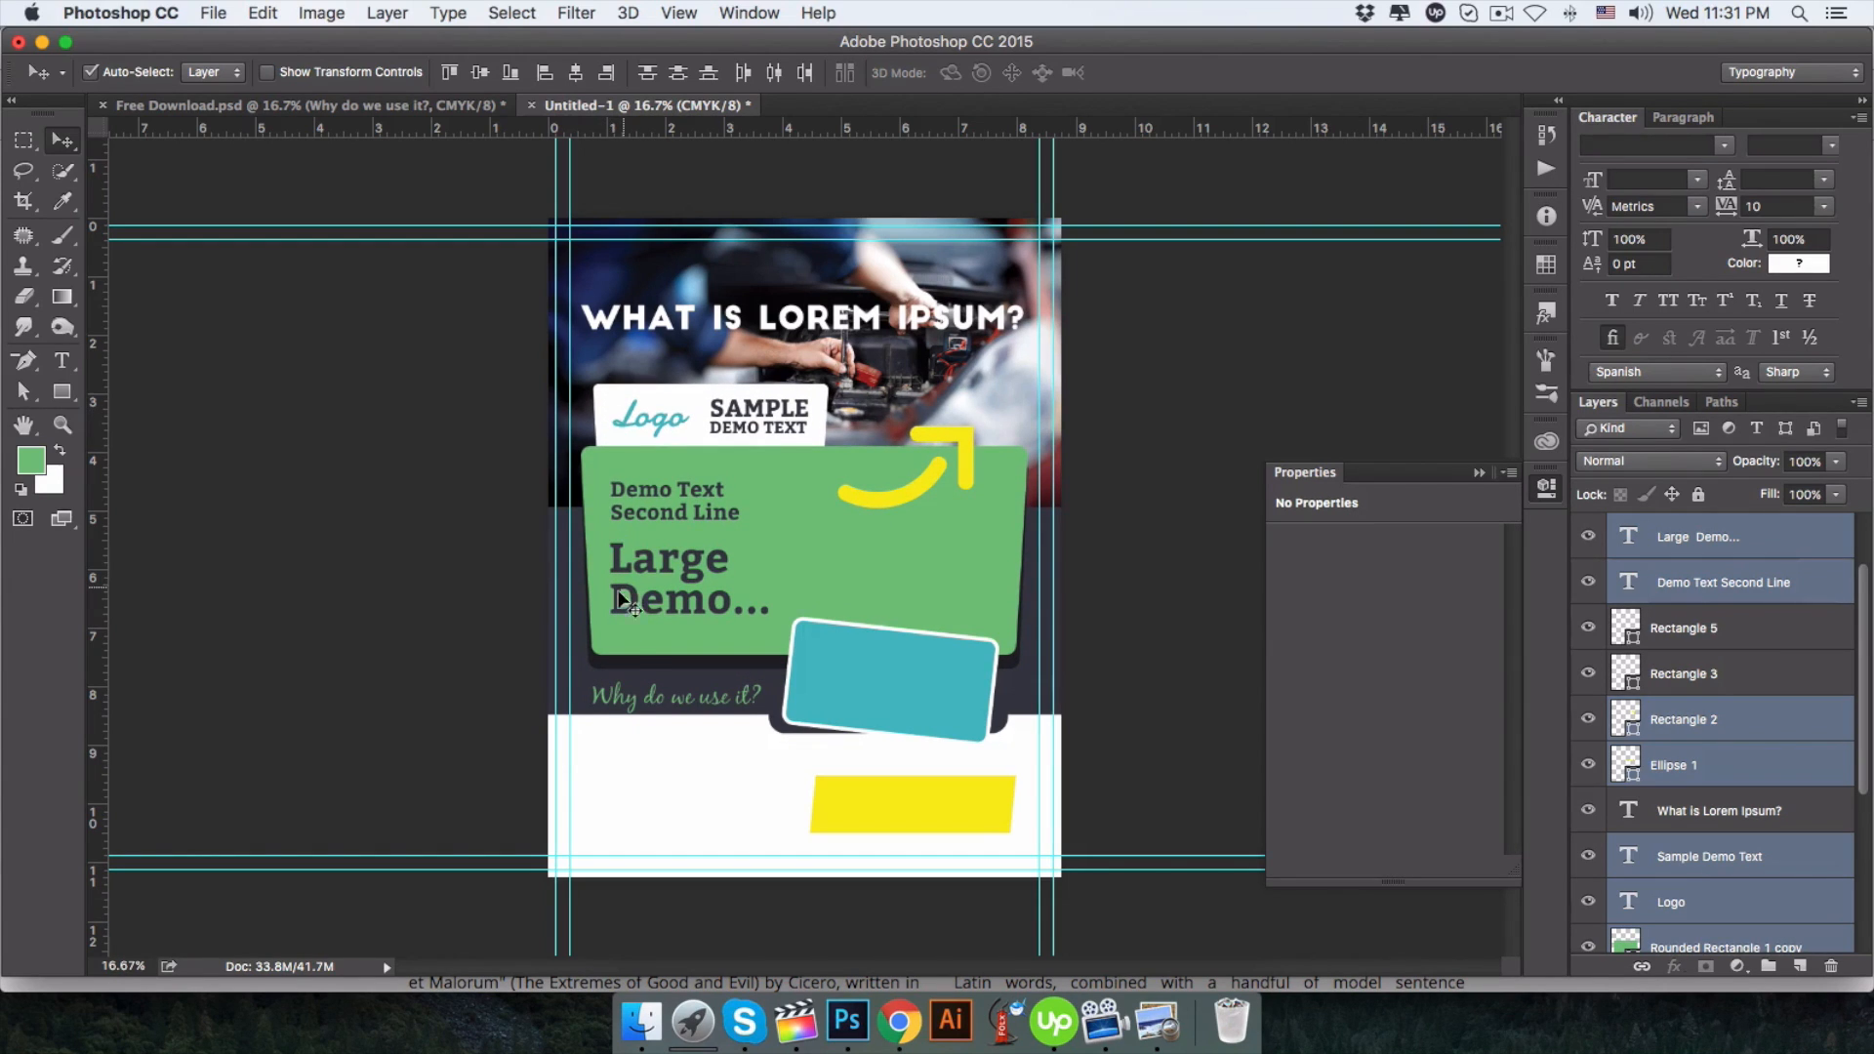
# Nudge the green "Why do we use it?" script text up slightly within the dark band.
pyautogui.click(677, 689)
pyautogui.hotkey('shift', 'Up')
pyautogui.hotkey('shift', 'Up')
pyautogui.hotkey('shift', 'Up')
pyautogui.hotkey('shift', 'Up')
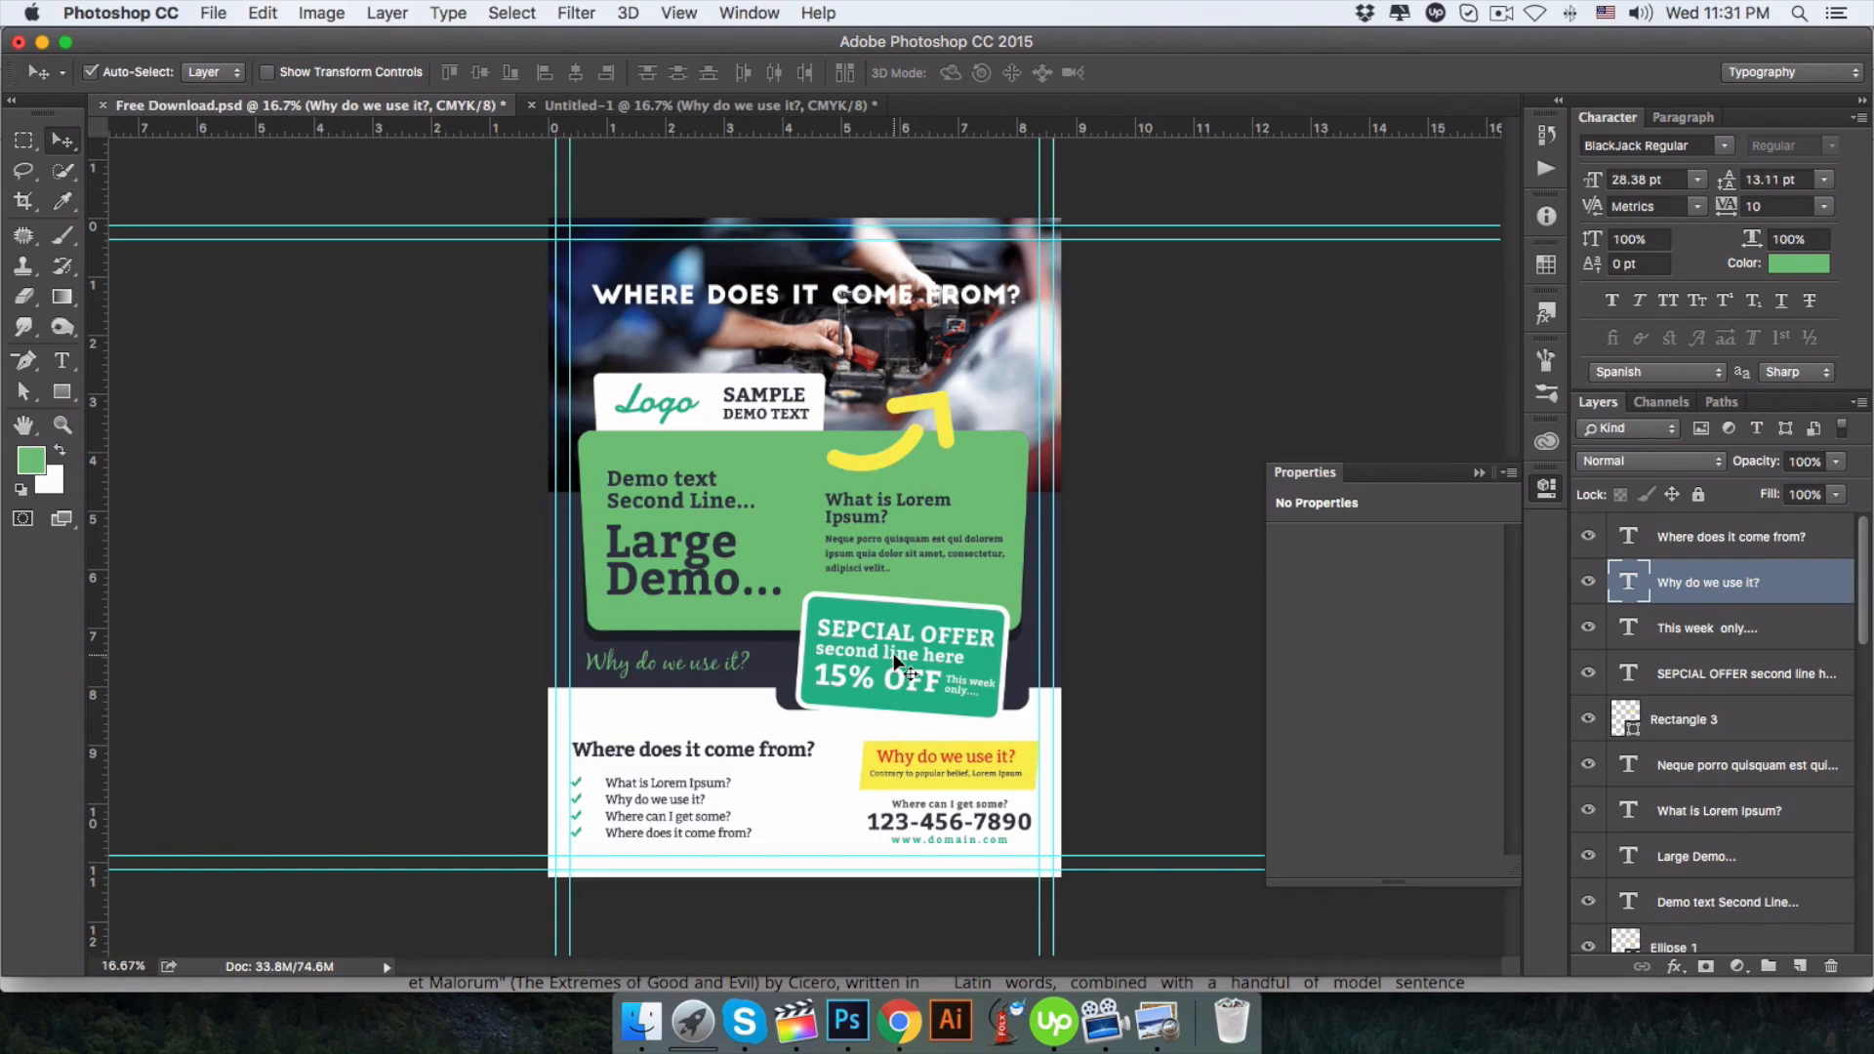
# Copy the "SEPCIAL OFFER second line here 15% OFF" text from Free Download.psd into Untitled-1 as new text on the green card.
pyautogui.doubleClick(895, 664)
pyautogui.press('super+c')
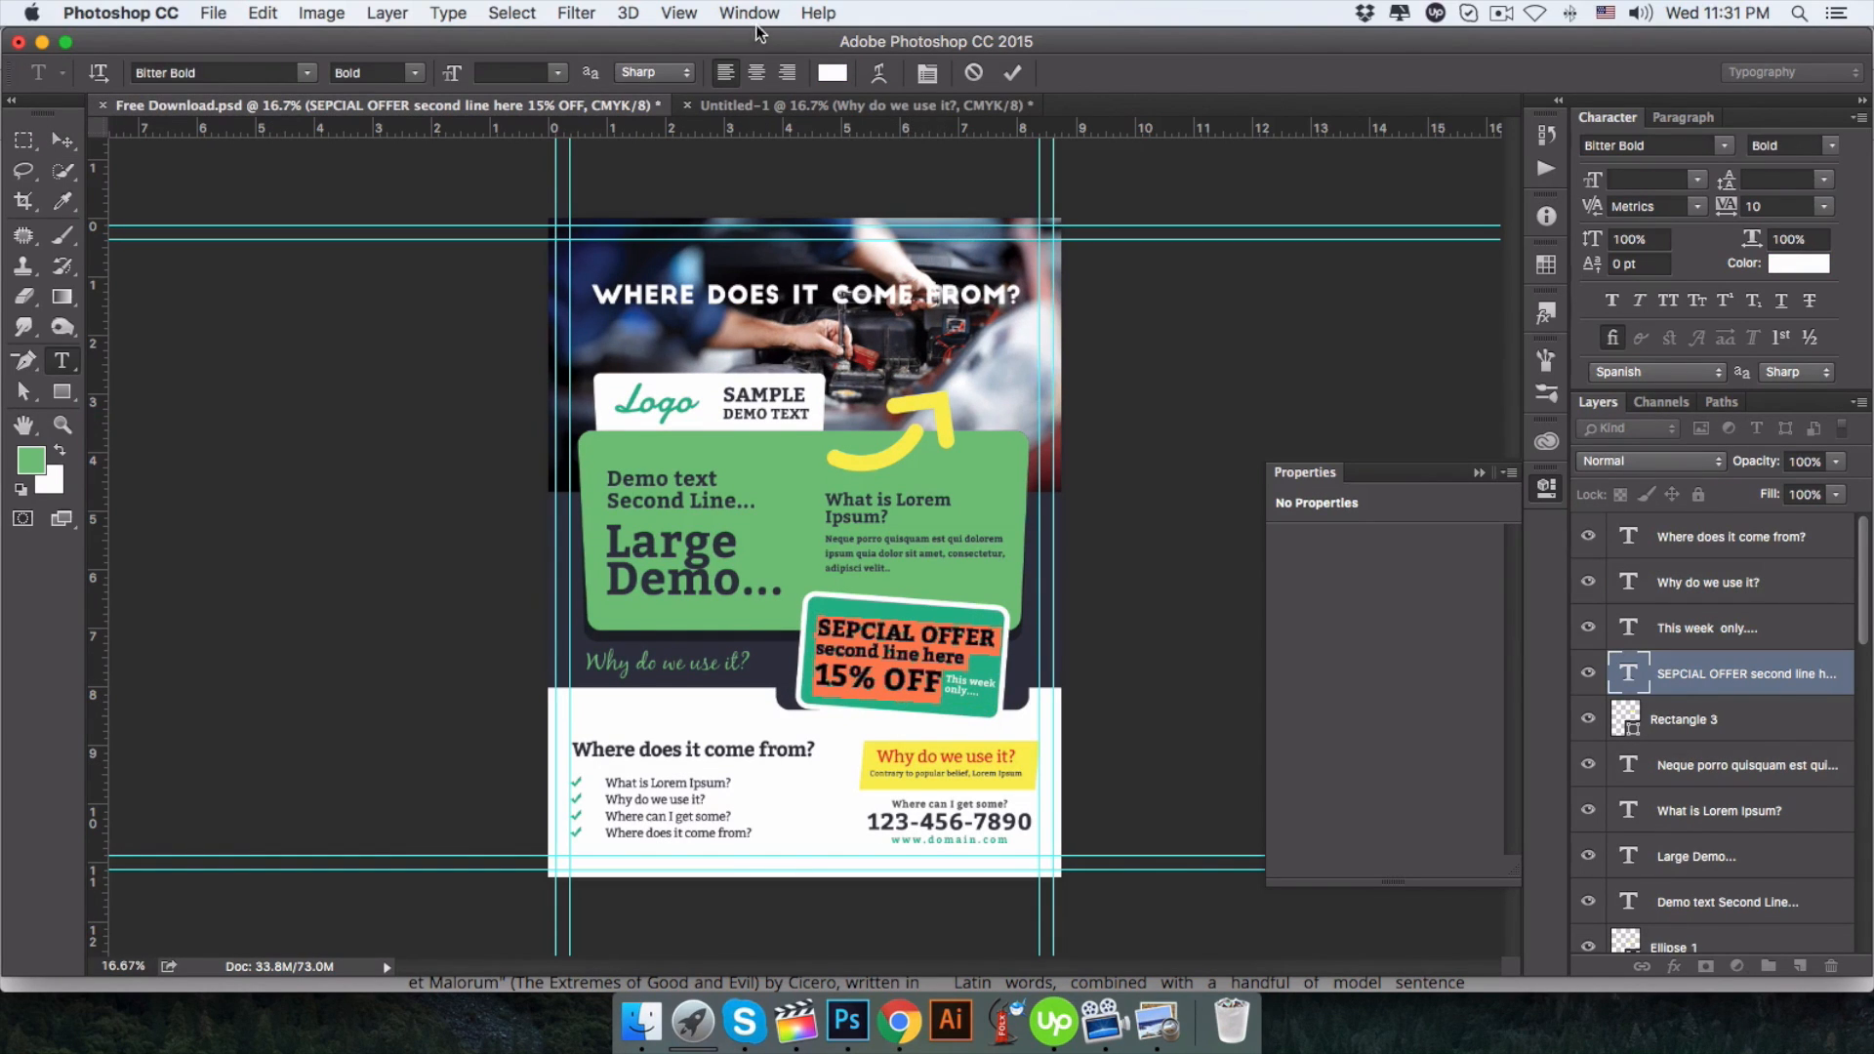
pyautogui.click(763, 103)
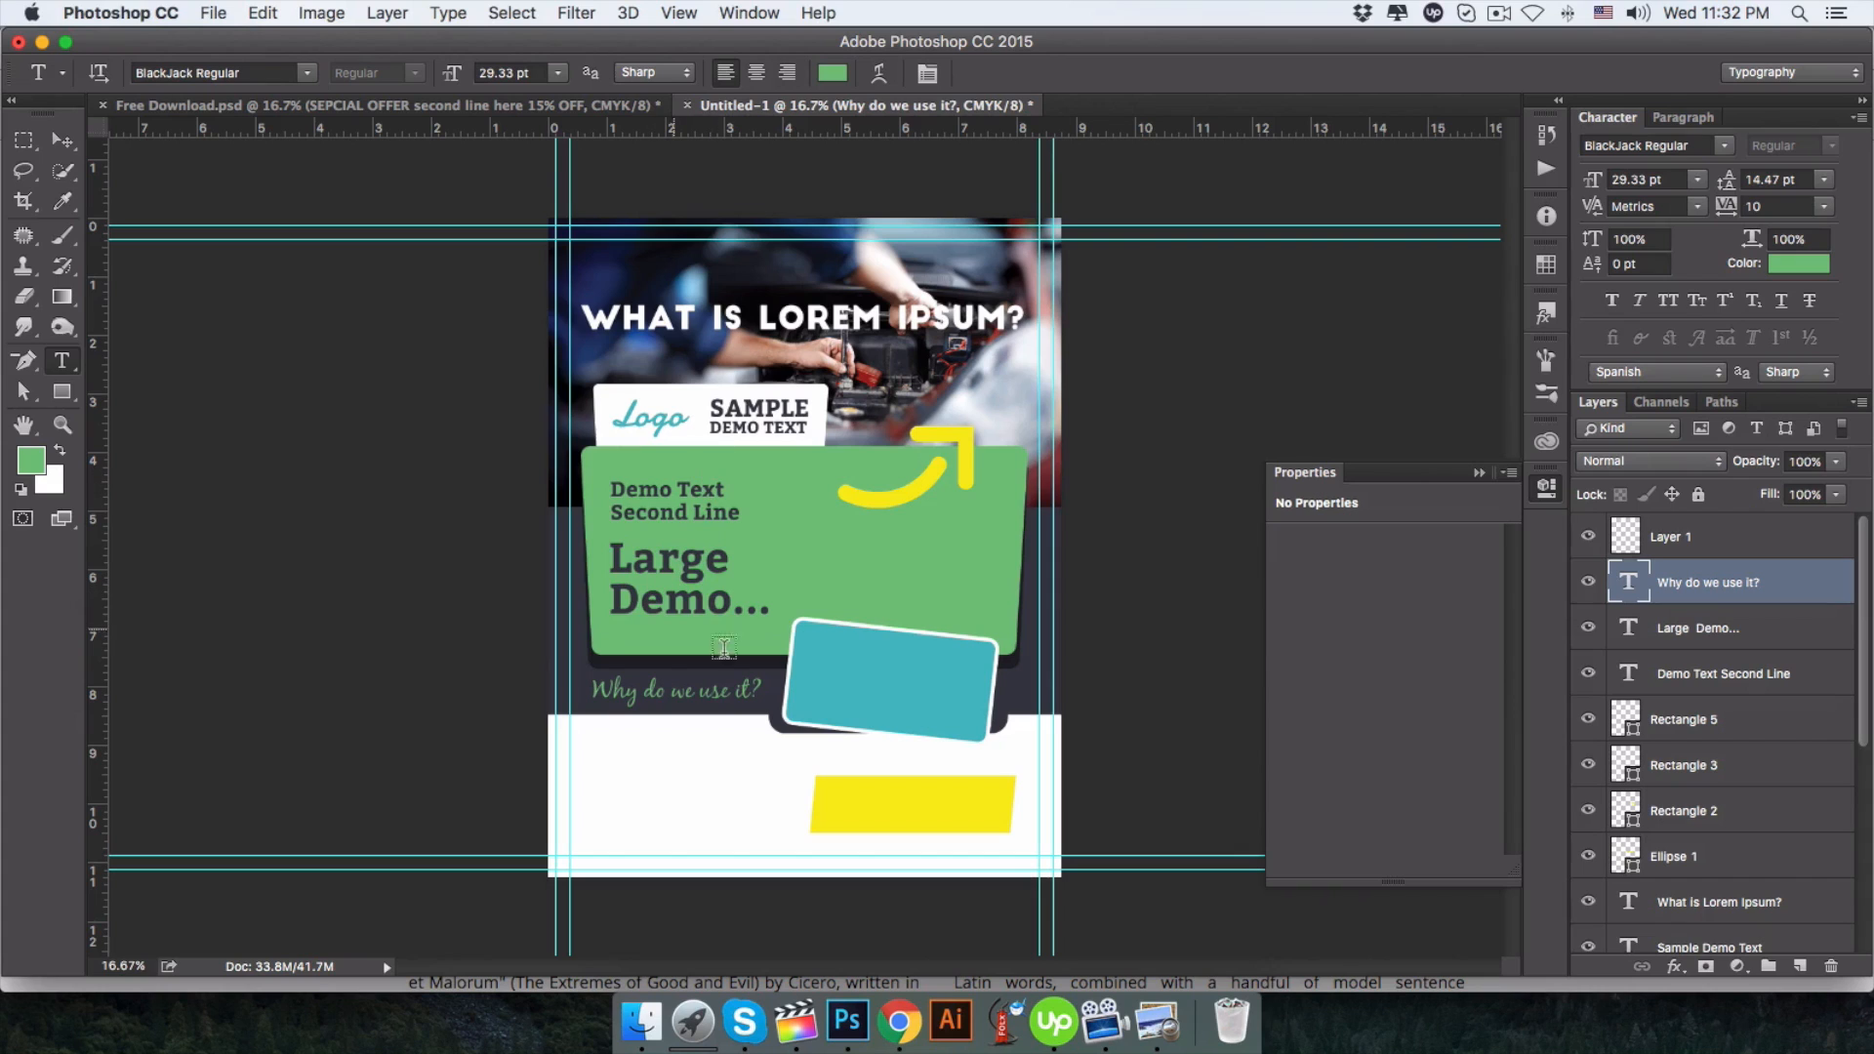
pyautogui.click(797, 554)
pyautogui.press('super+v')
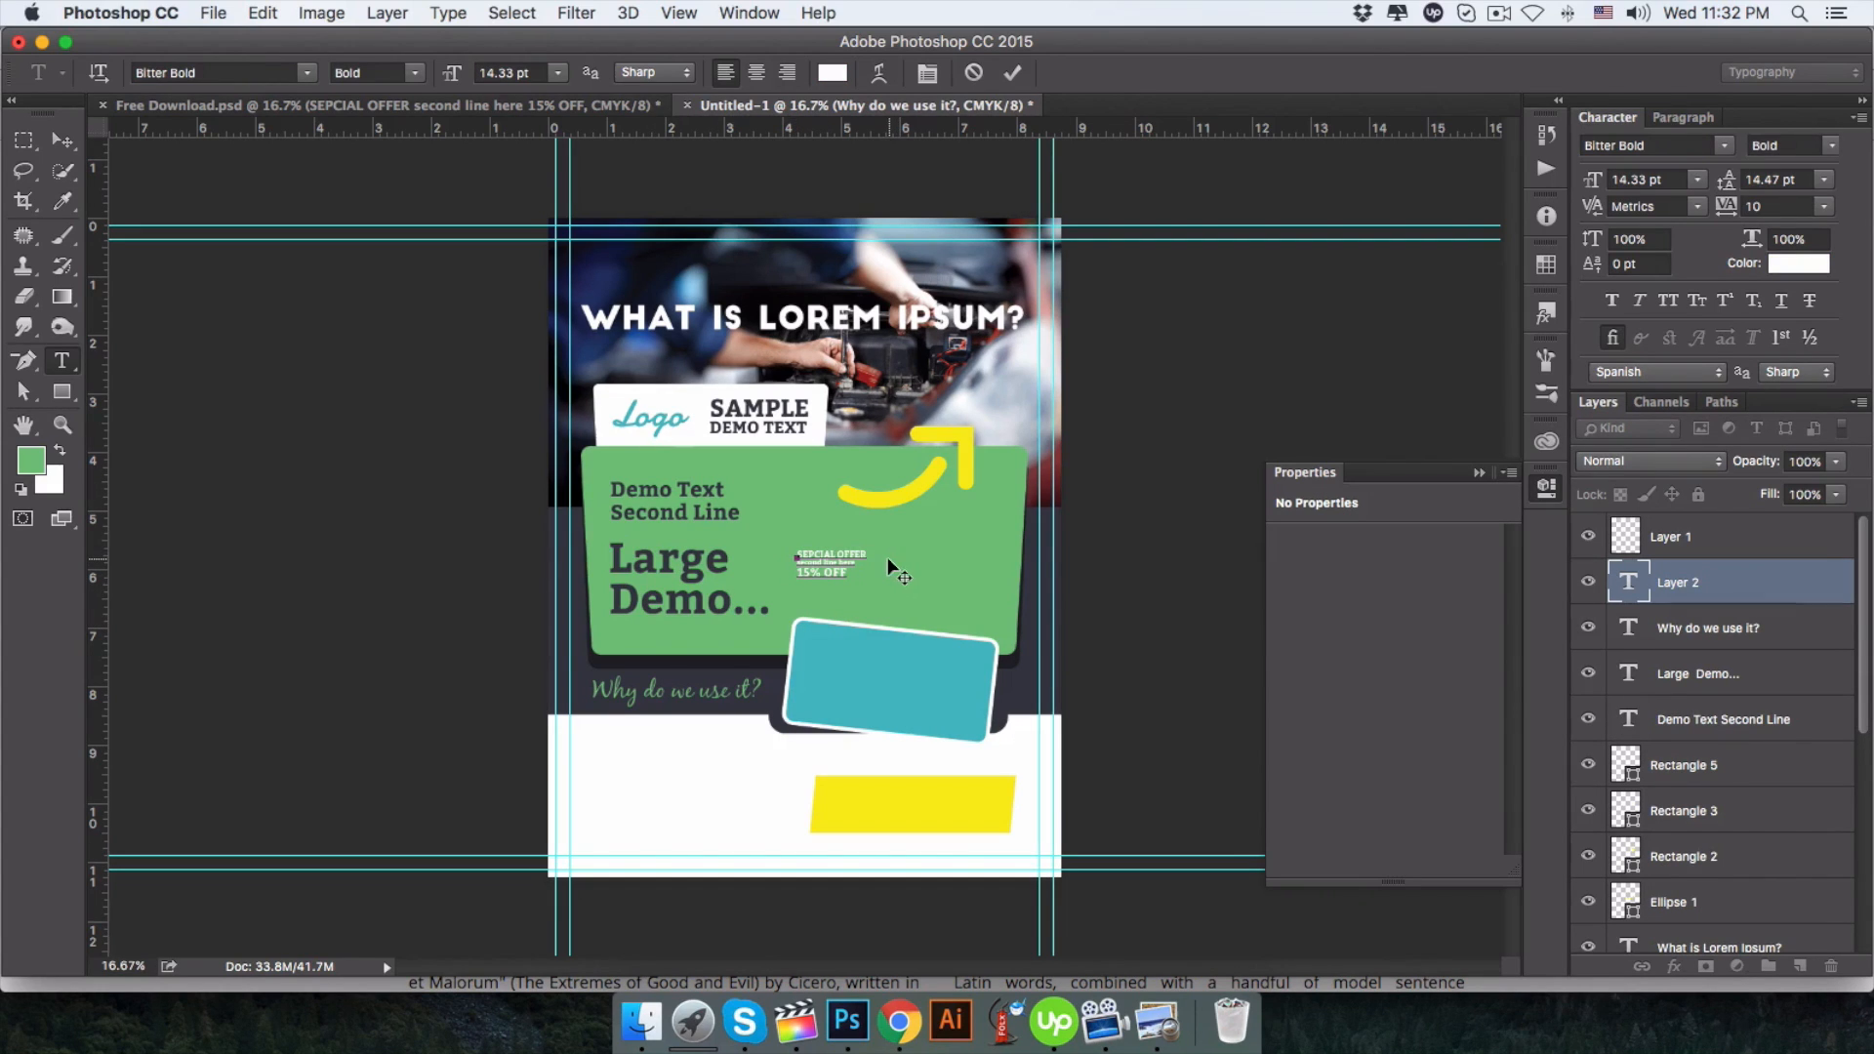
pyautogui.click(61, 139)
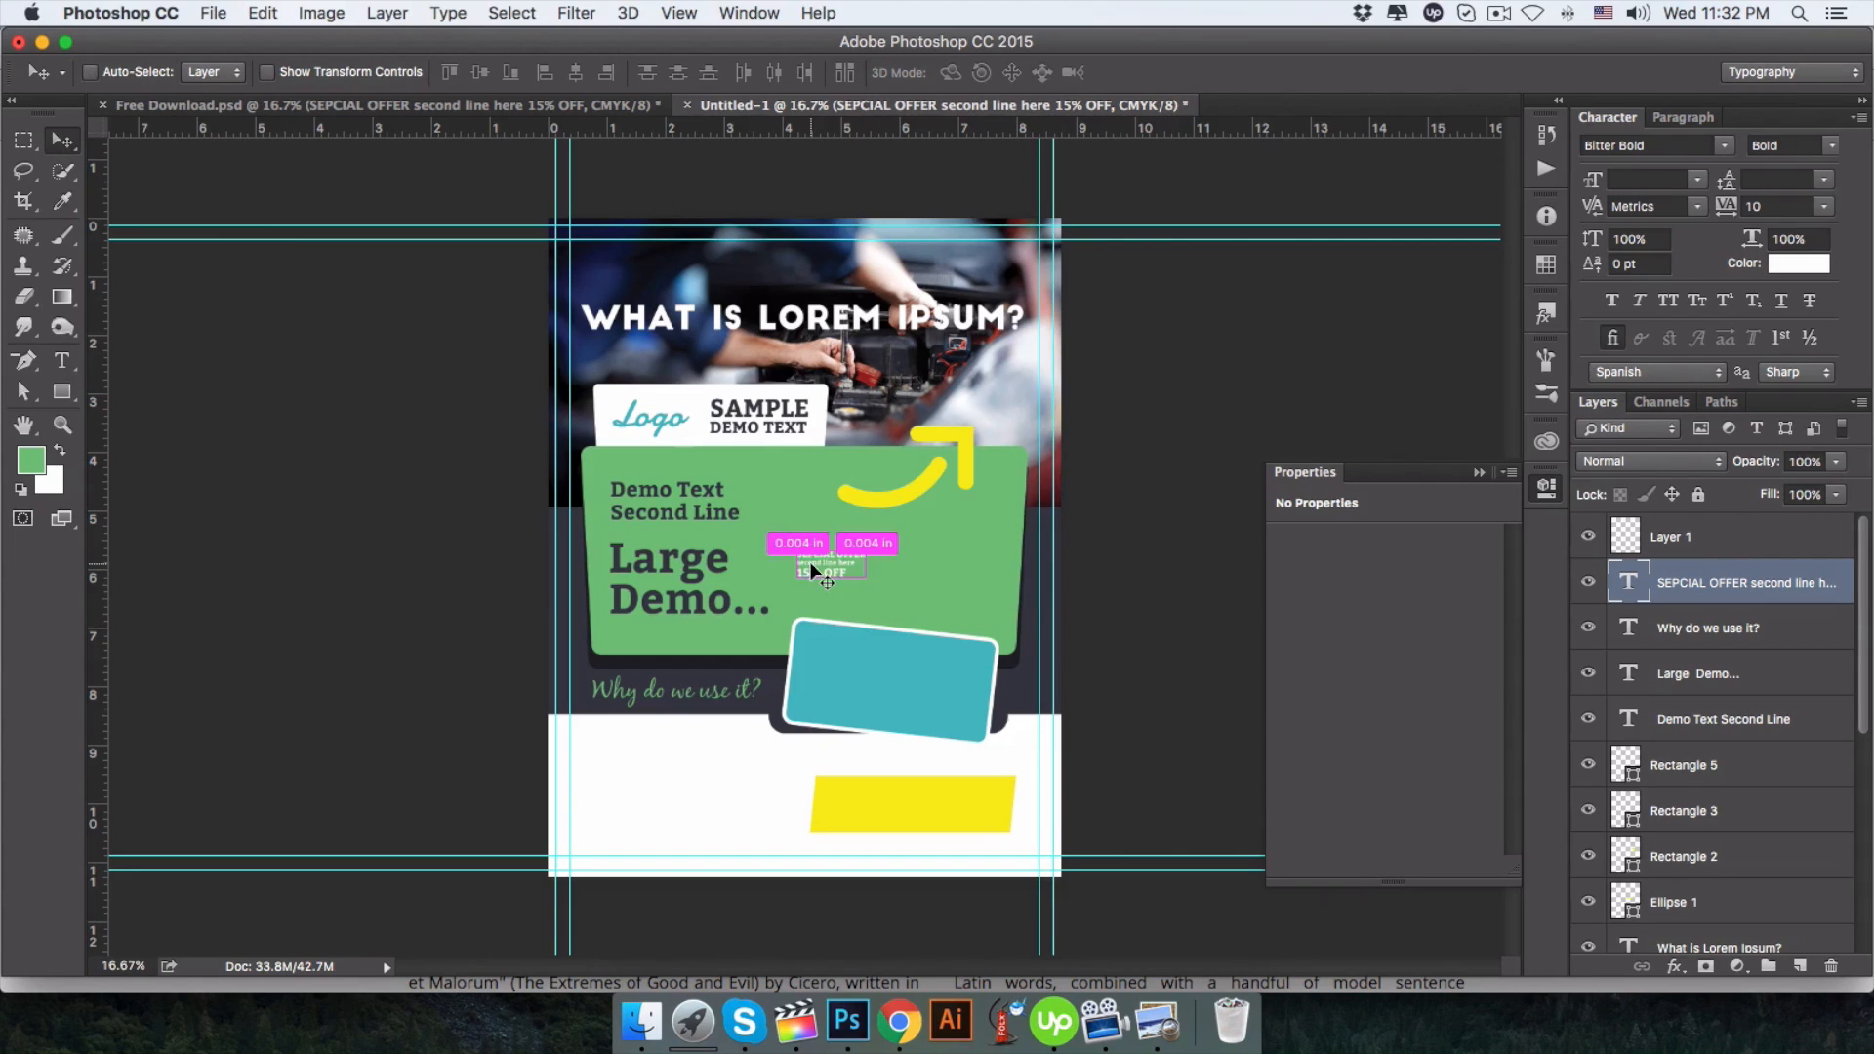
# Enlarge the "SEPCIAL OFFER" text to more than twice its size, tilt it to match the teal badge, and place it inside the badge.
pyautogui.press('super+t')
pyautogui.moveTo(867, 580); pyautogui.dragTo(969, 609)
pyautogui.moveTo(1005, 545); pyautogui.dragTo(1009, 558)
pyautogui.moveTo(911, 594); pyautogui.dragTo(900, 673)
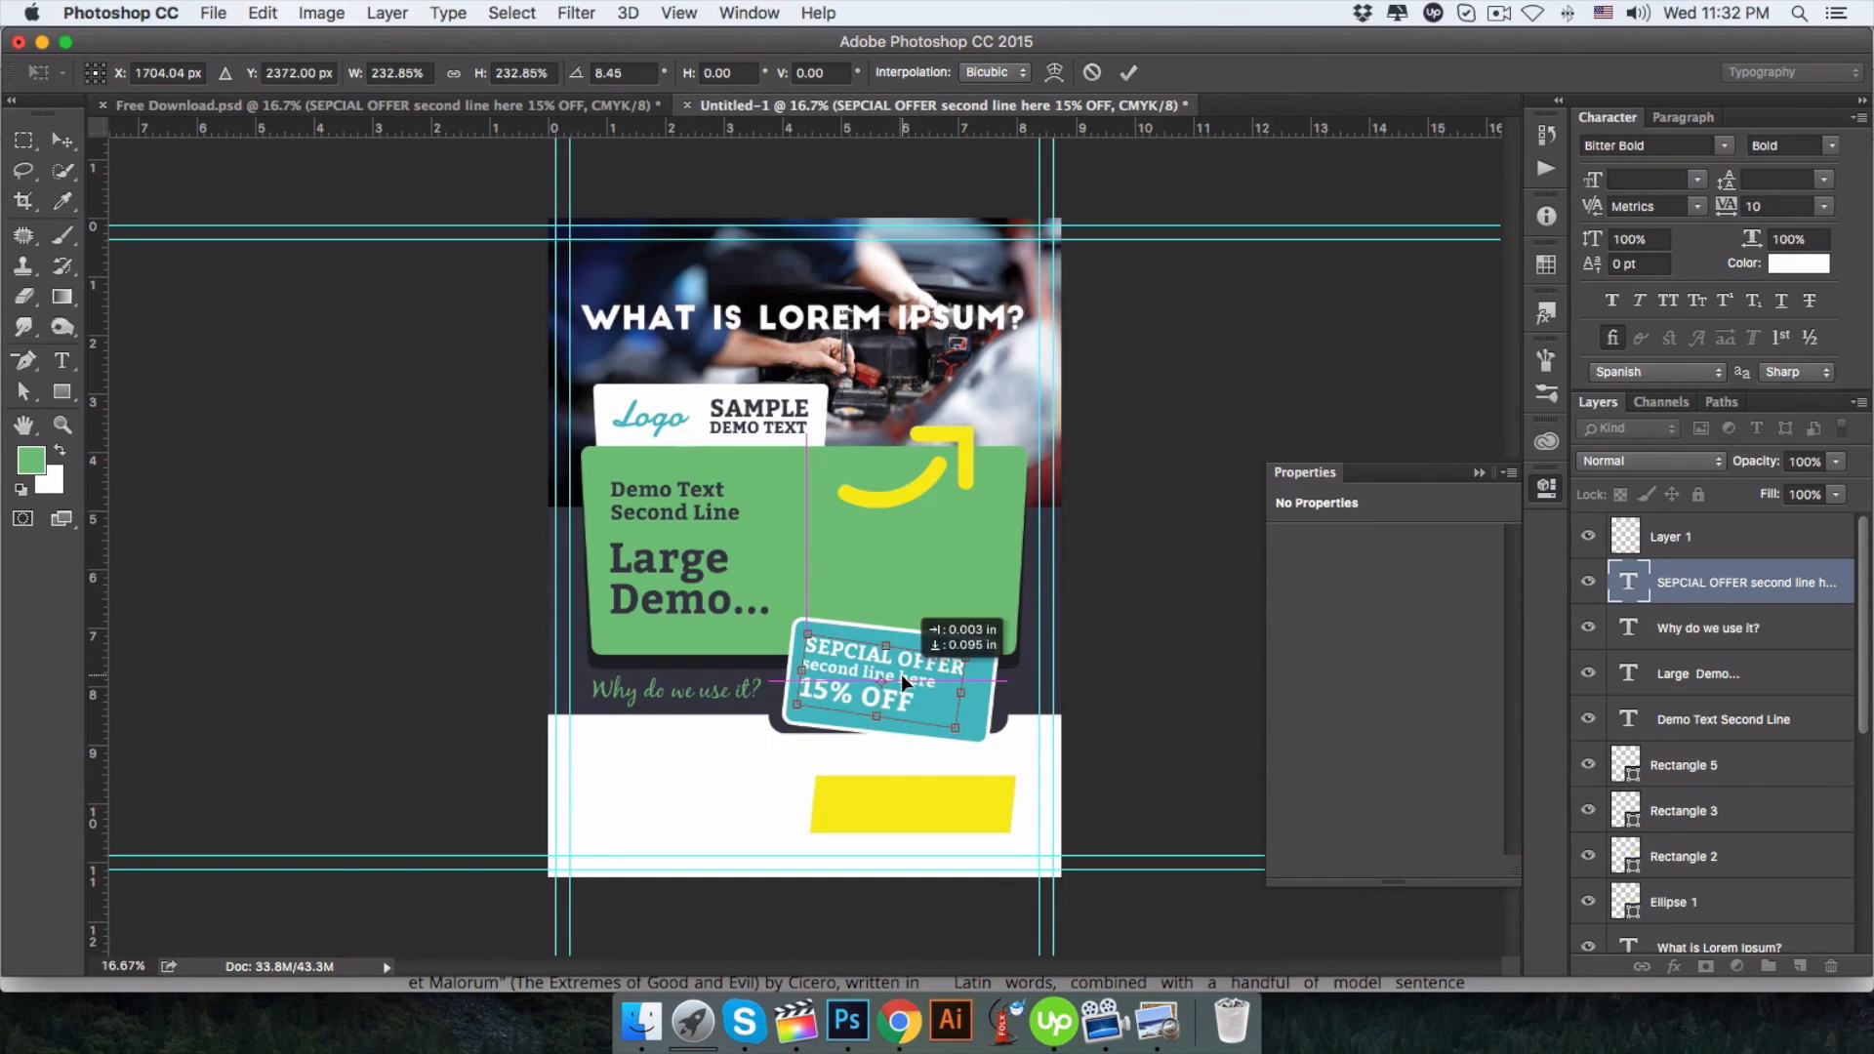
pyautogui.moveTo(1069, 678); pyautogui.dragTo(1073, 671)
pyautogui.press('Return')
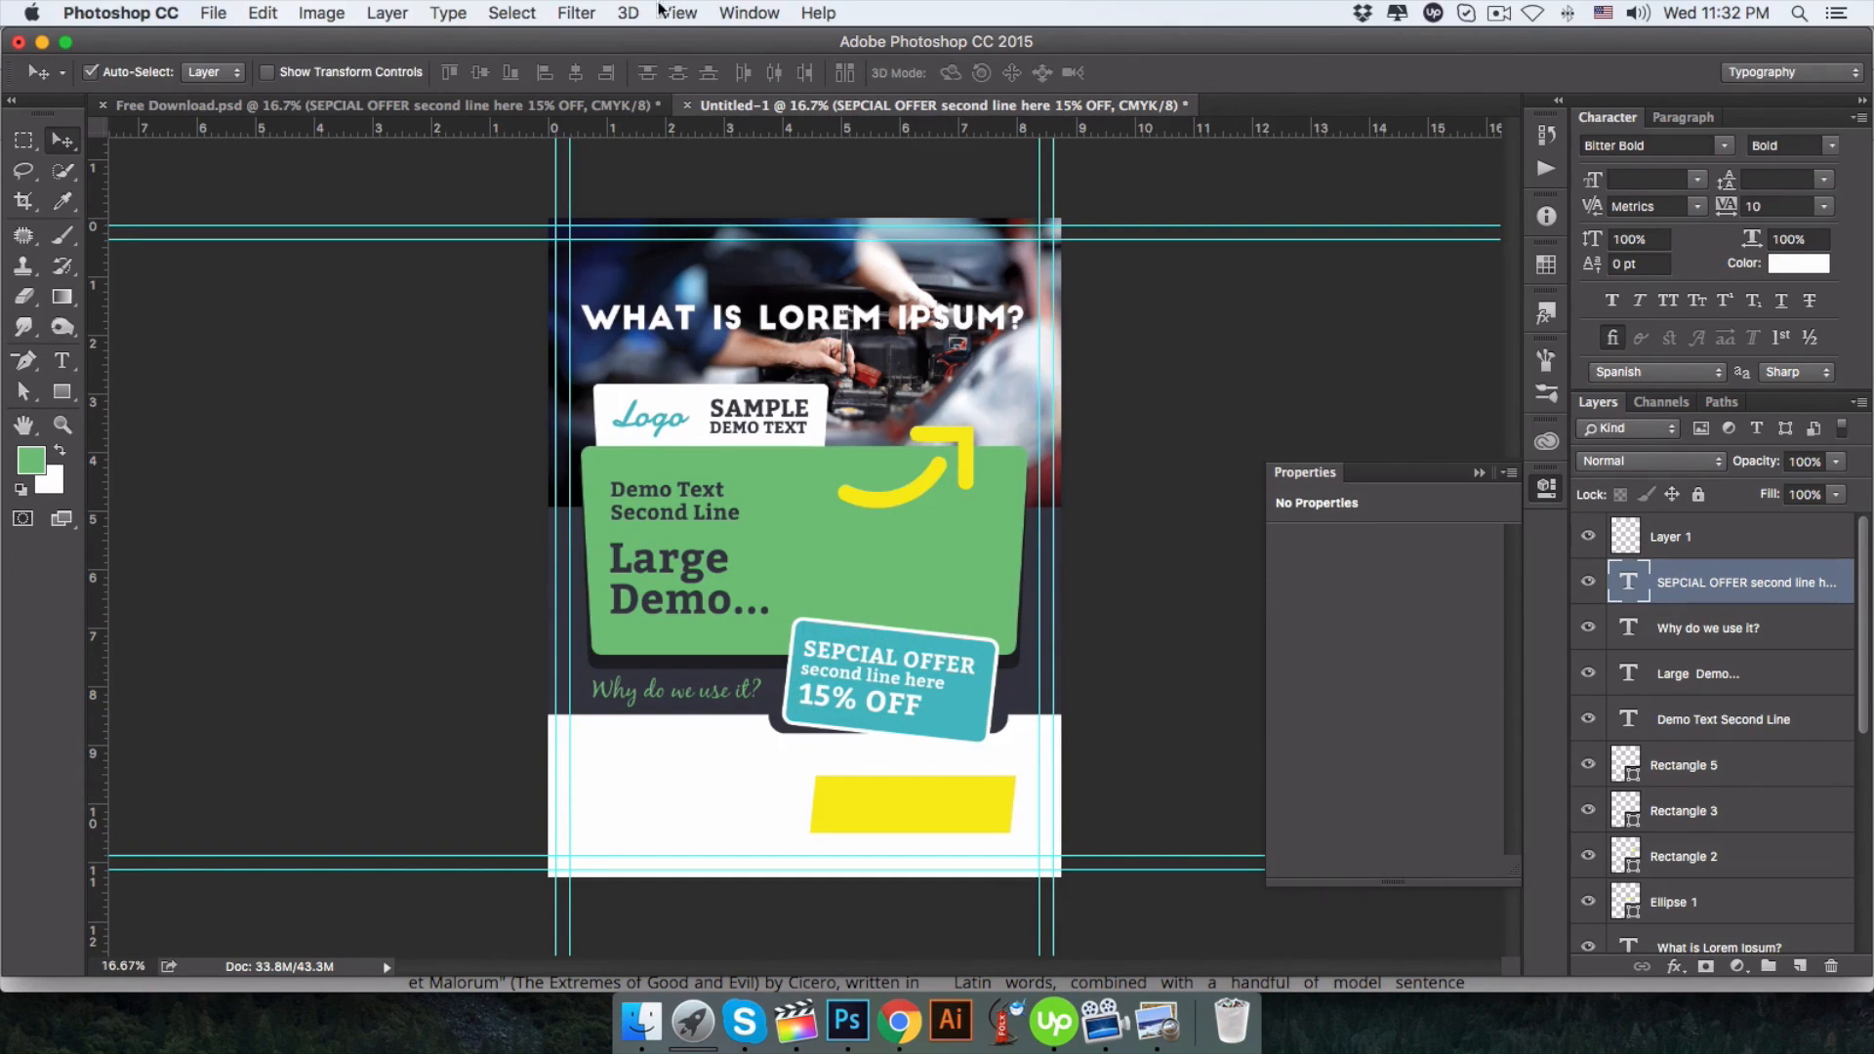
# Copy the "This week only...." text from Free Download.psd into Untitled-1's teal badge, just after "15% OFF".
pyautogui.click(592, 104)
pyautogui.moveTo(959, 681); pyautogui.dragTo(866, 460)
pyautogui.moveTo(947, 734); pyautogui.dragTo(942, 700)
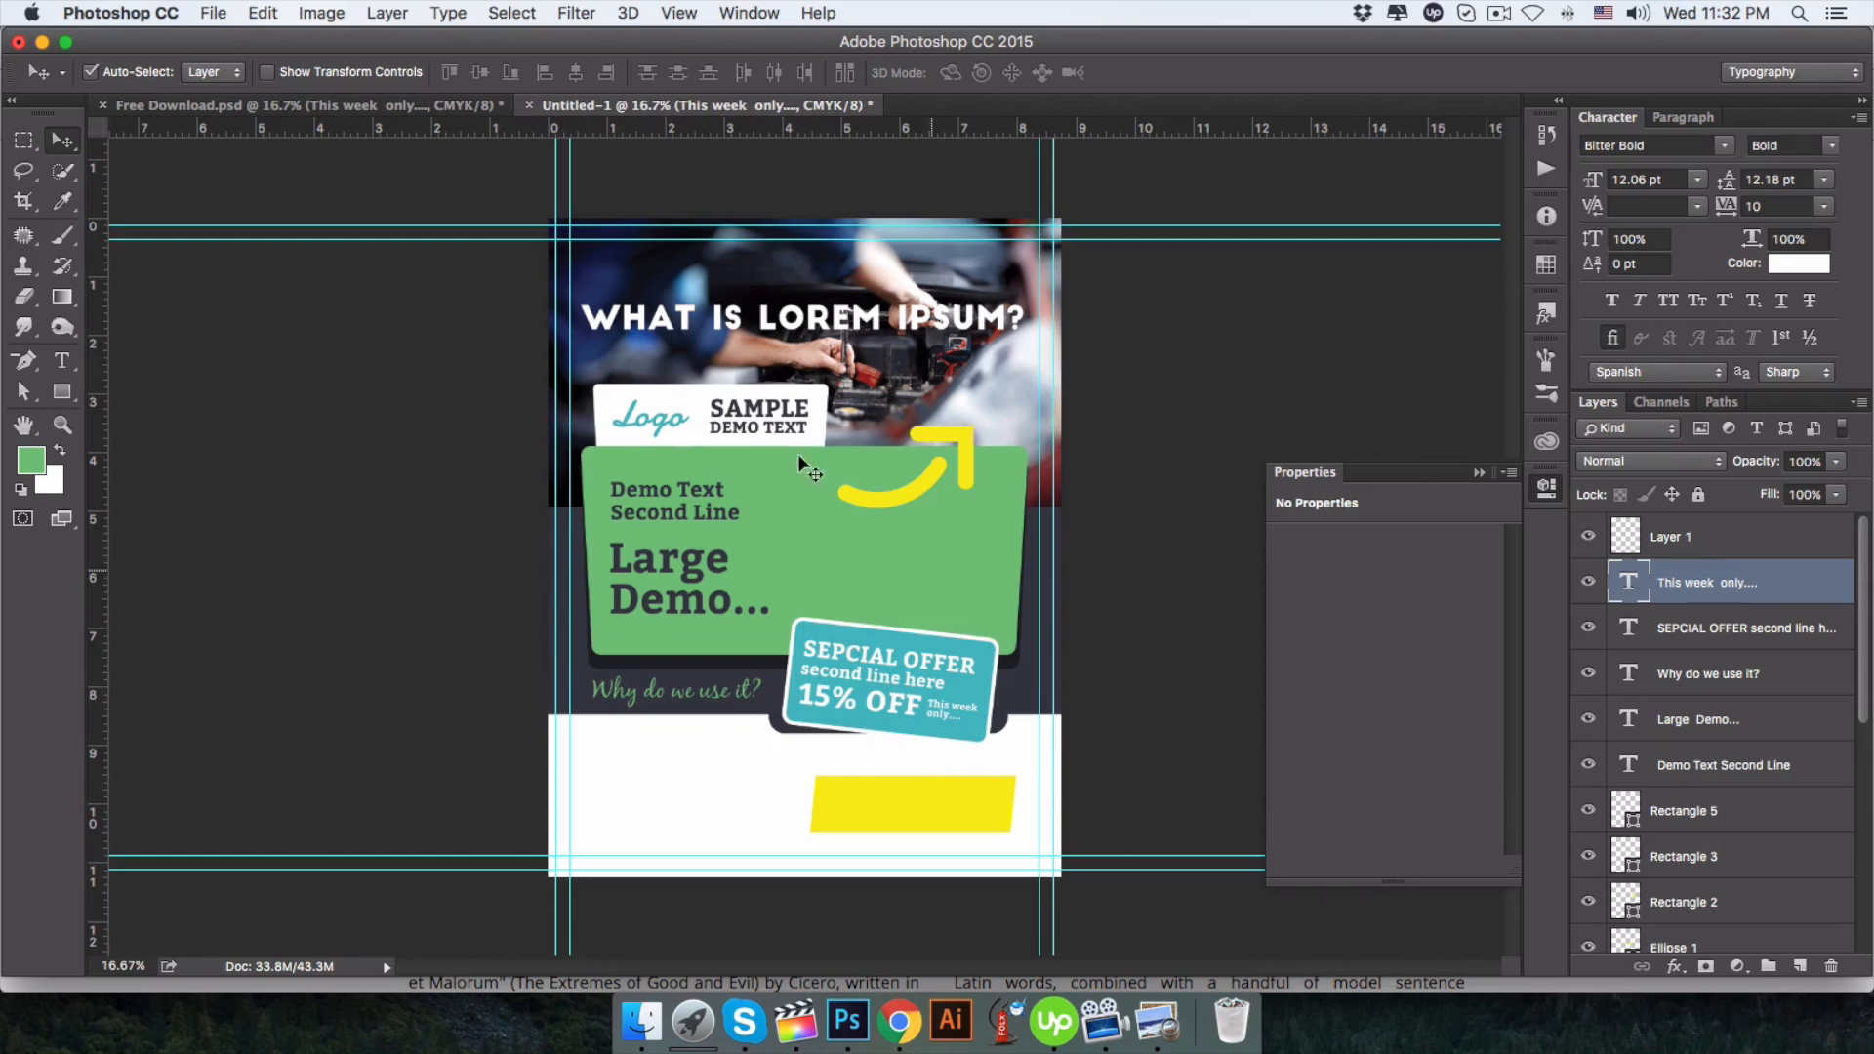
# Copy the "What is Lorem Ipsum?" heading from lipsum.com in Chrome into Untitled-1 as new text on the white area beside the yellow label.
pyautogui.click(449, 109)
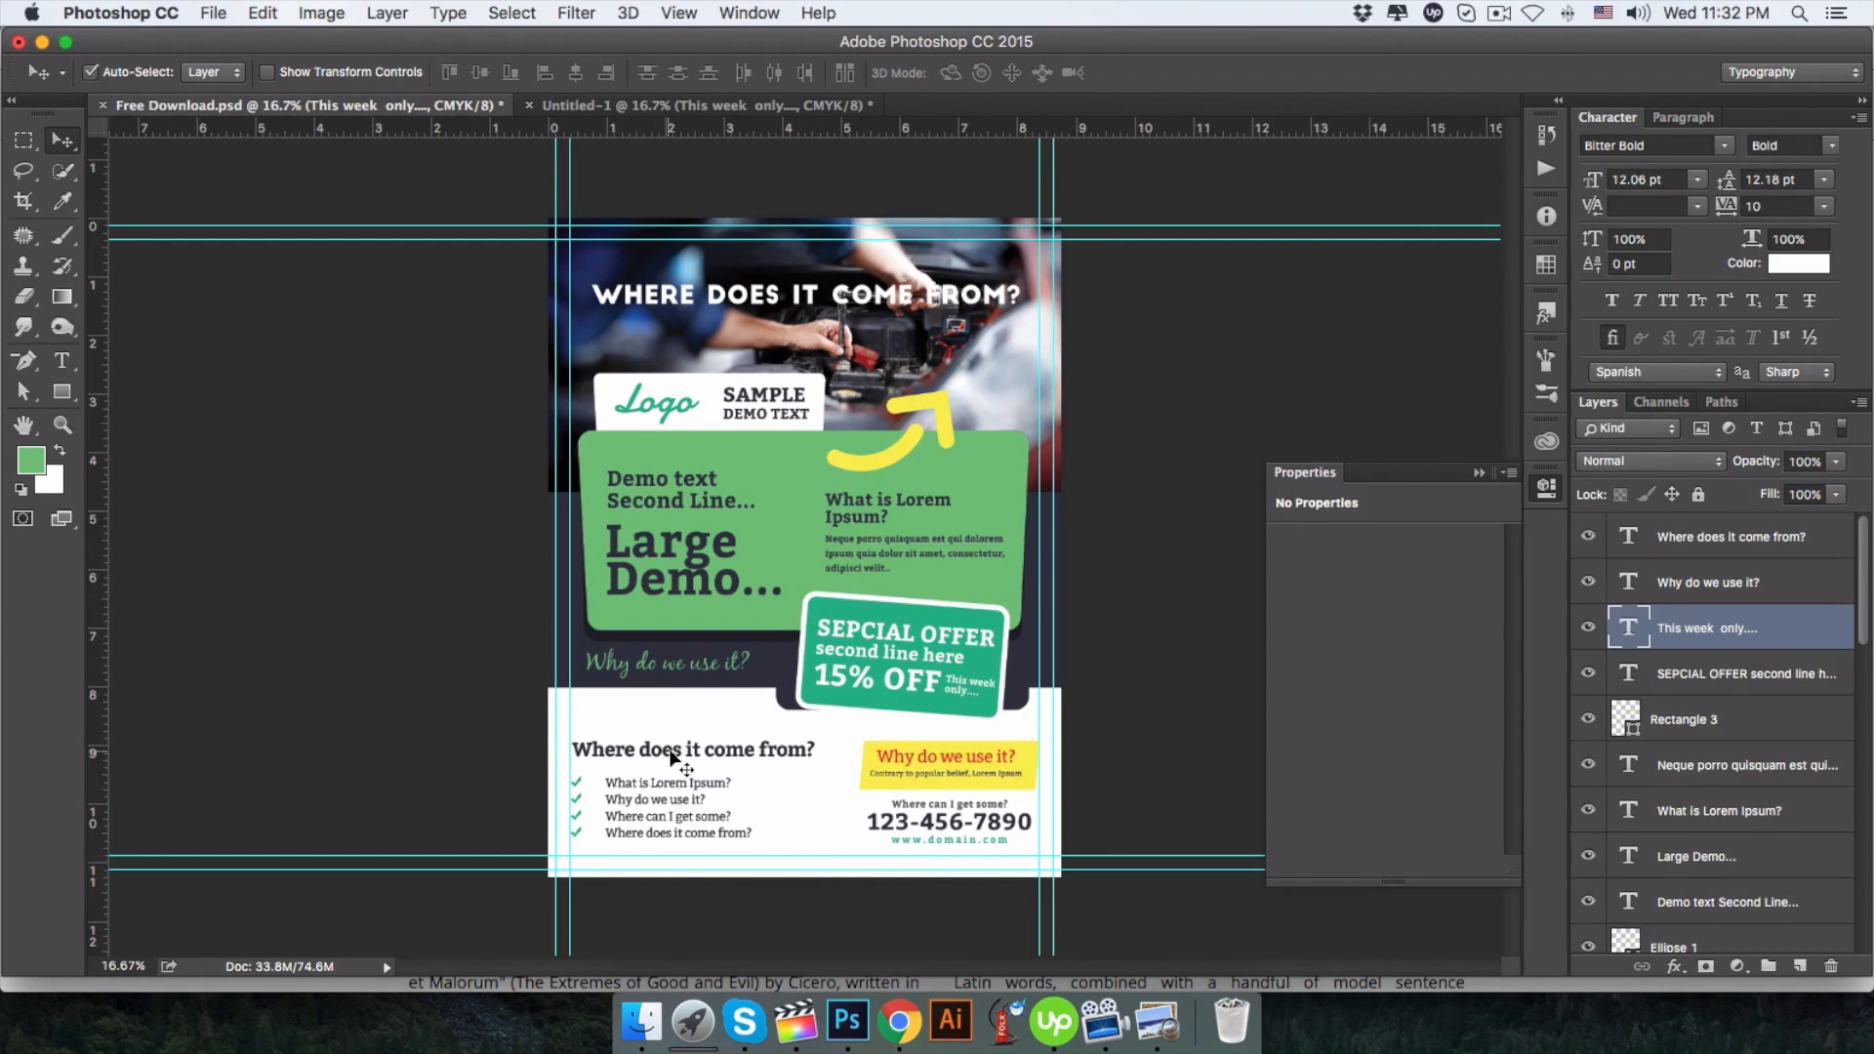
pyautogui.click(899, 1022)
pyautogui.rightClick(618, 467)
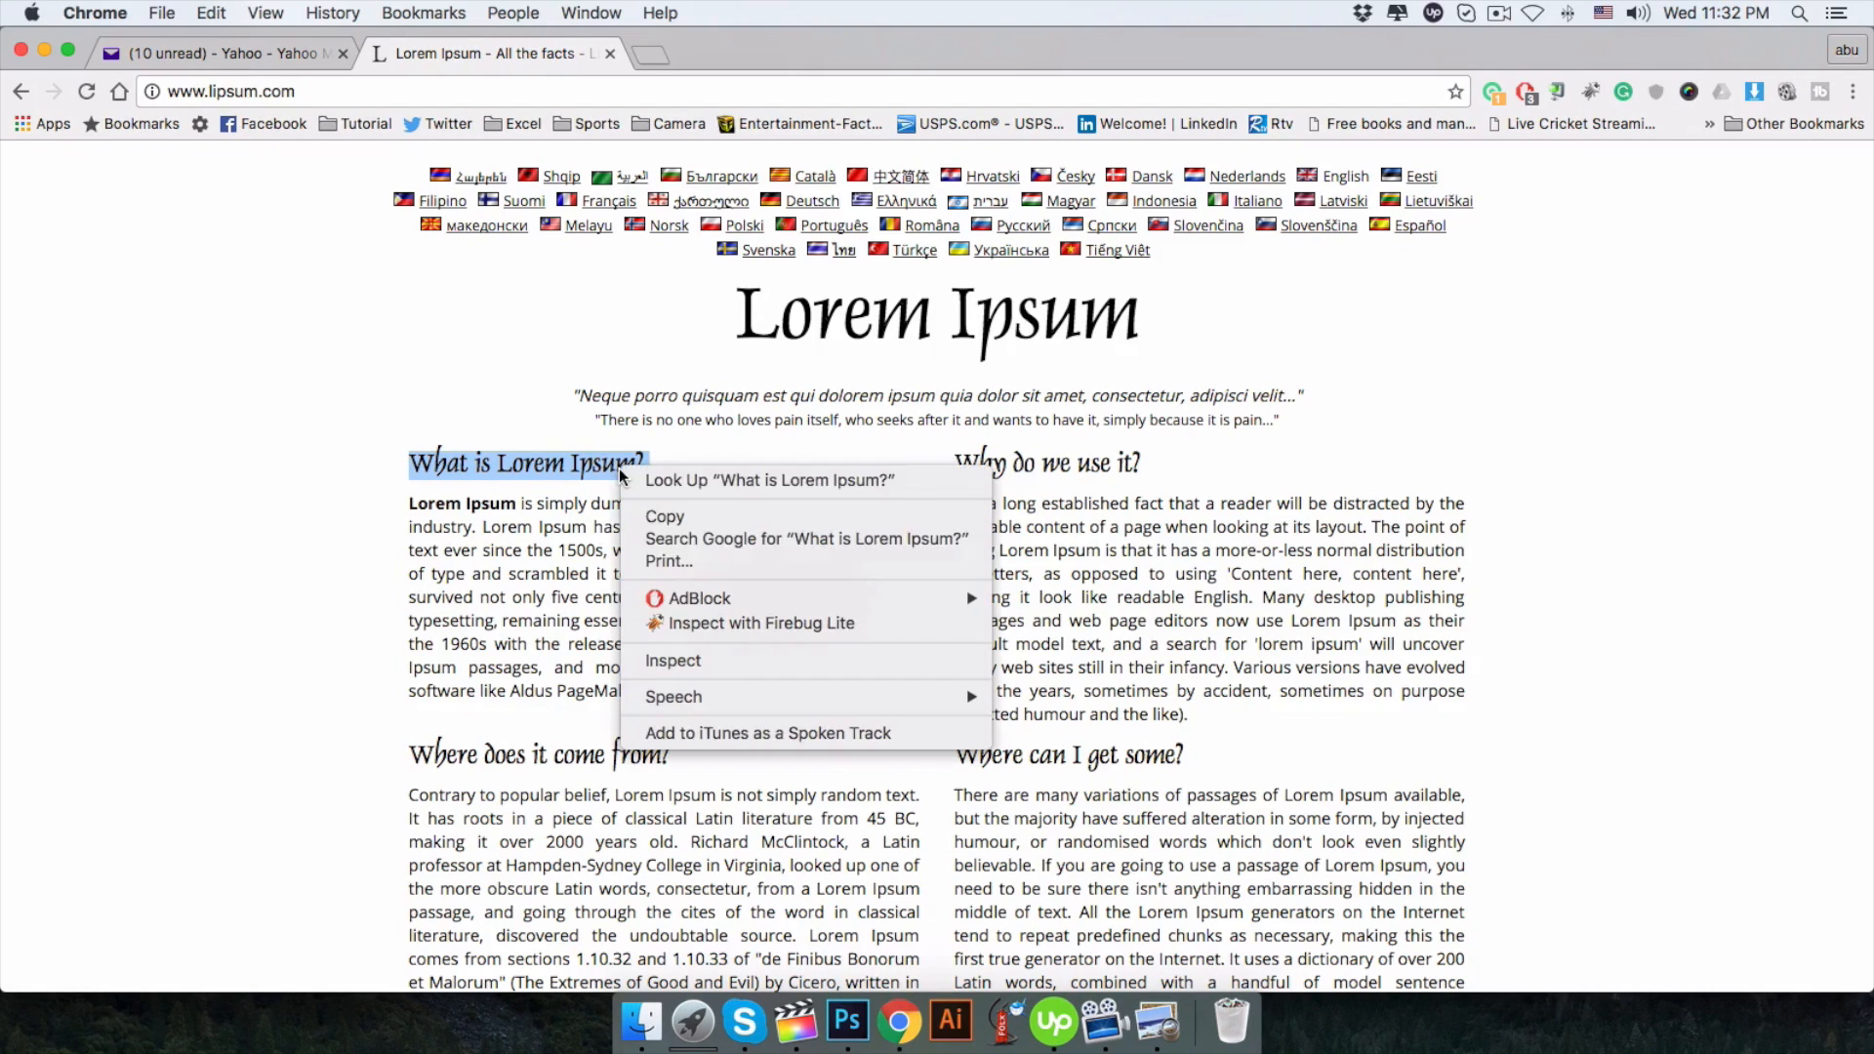
pyautogui.click(722, 511)
pyautogui.click(842, 1025)
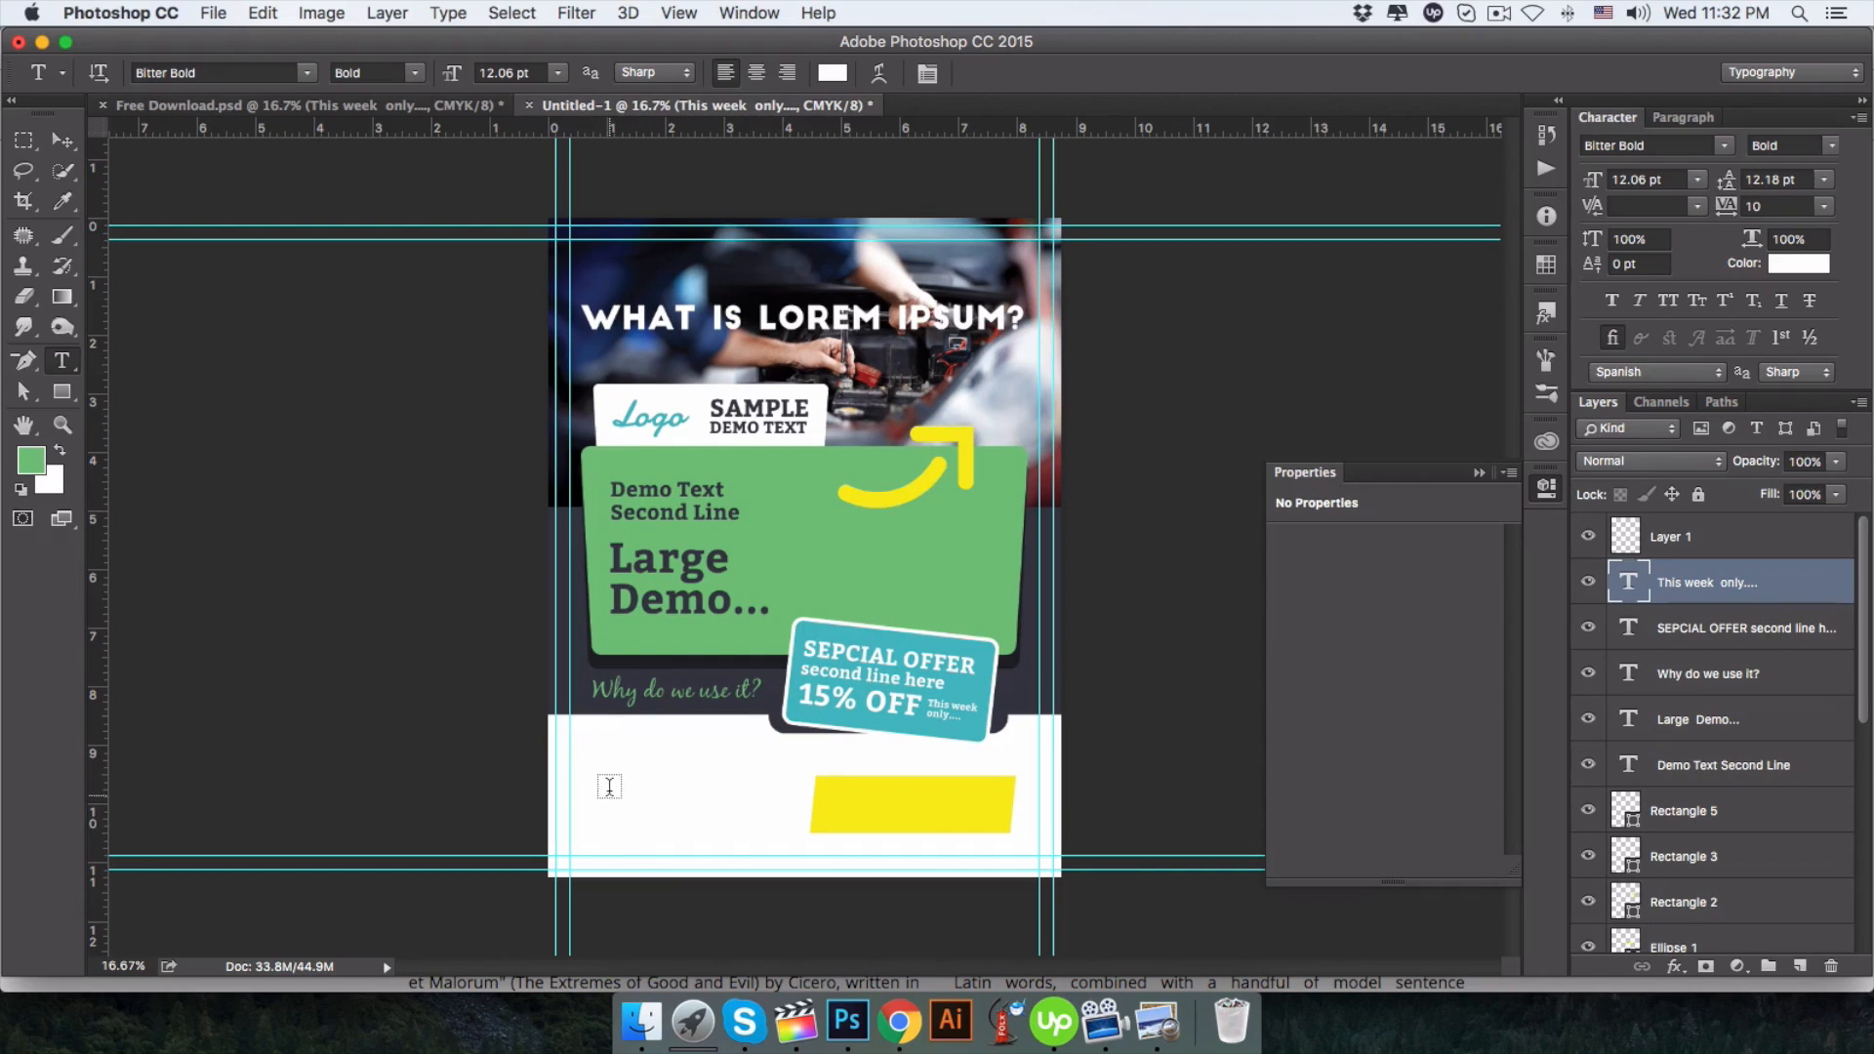
pyautogui.click(590, 771)
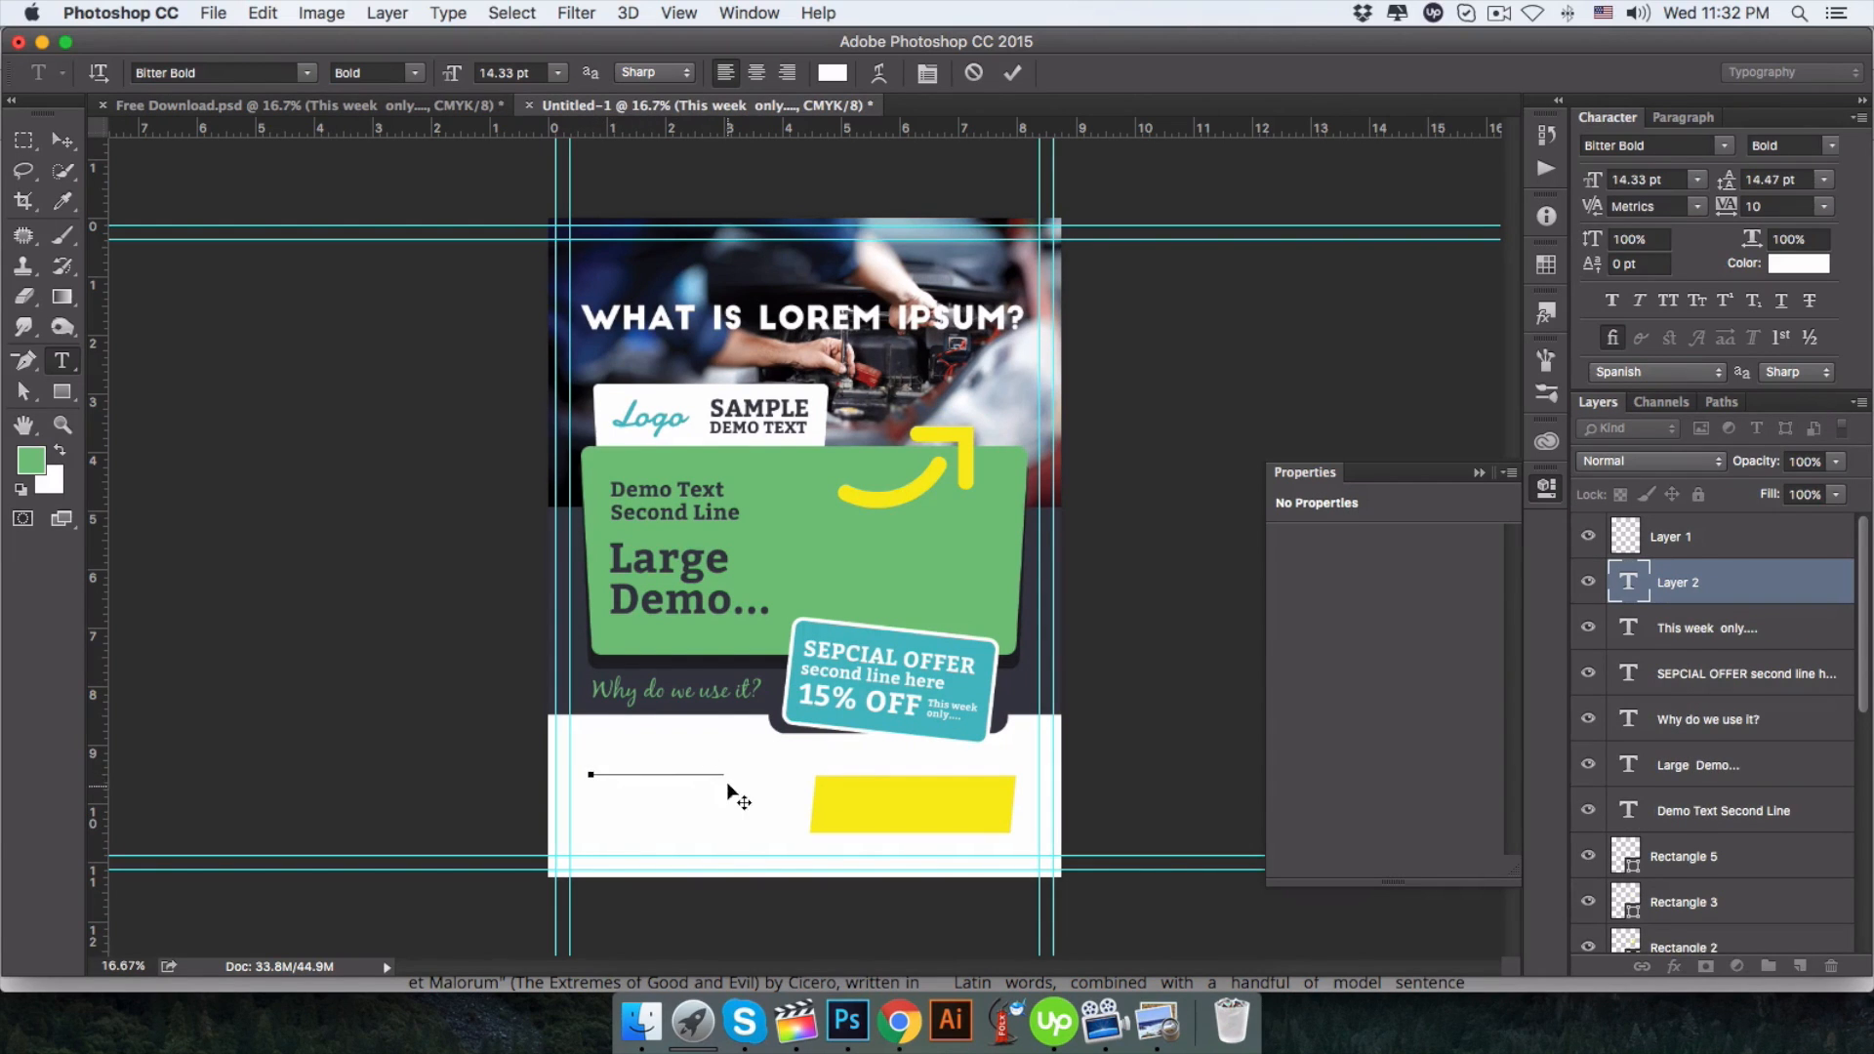
# Color the new "What is Lorem Ipsum?" heading with the dark navy sampled from the flyer and set its size to 24 pt.
pyautogui.press('cmd+a')
pyautogui.click(1768, 265)
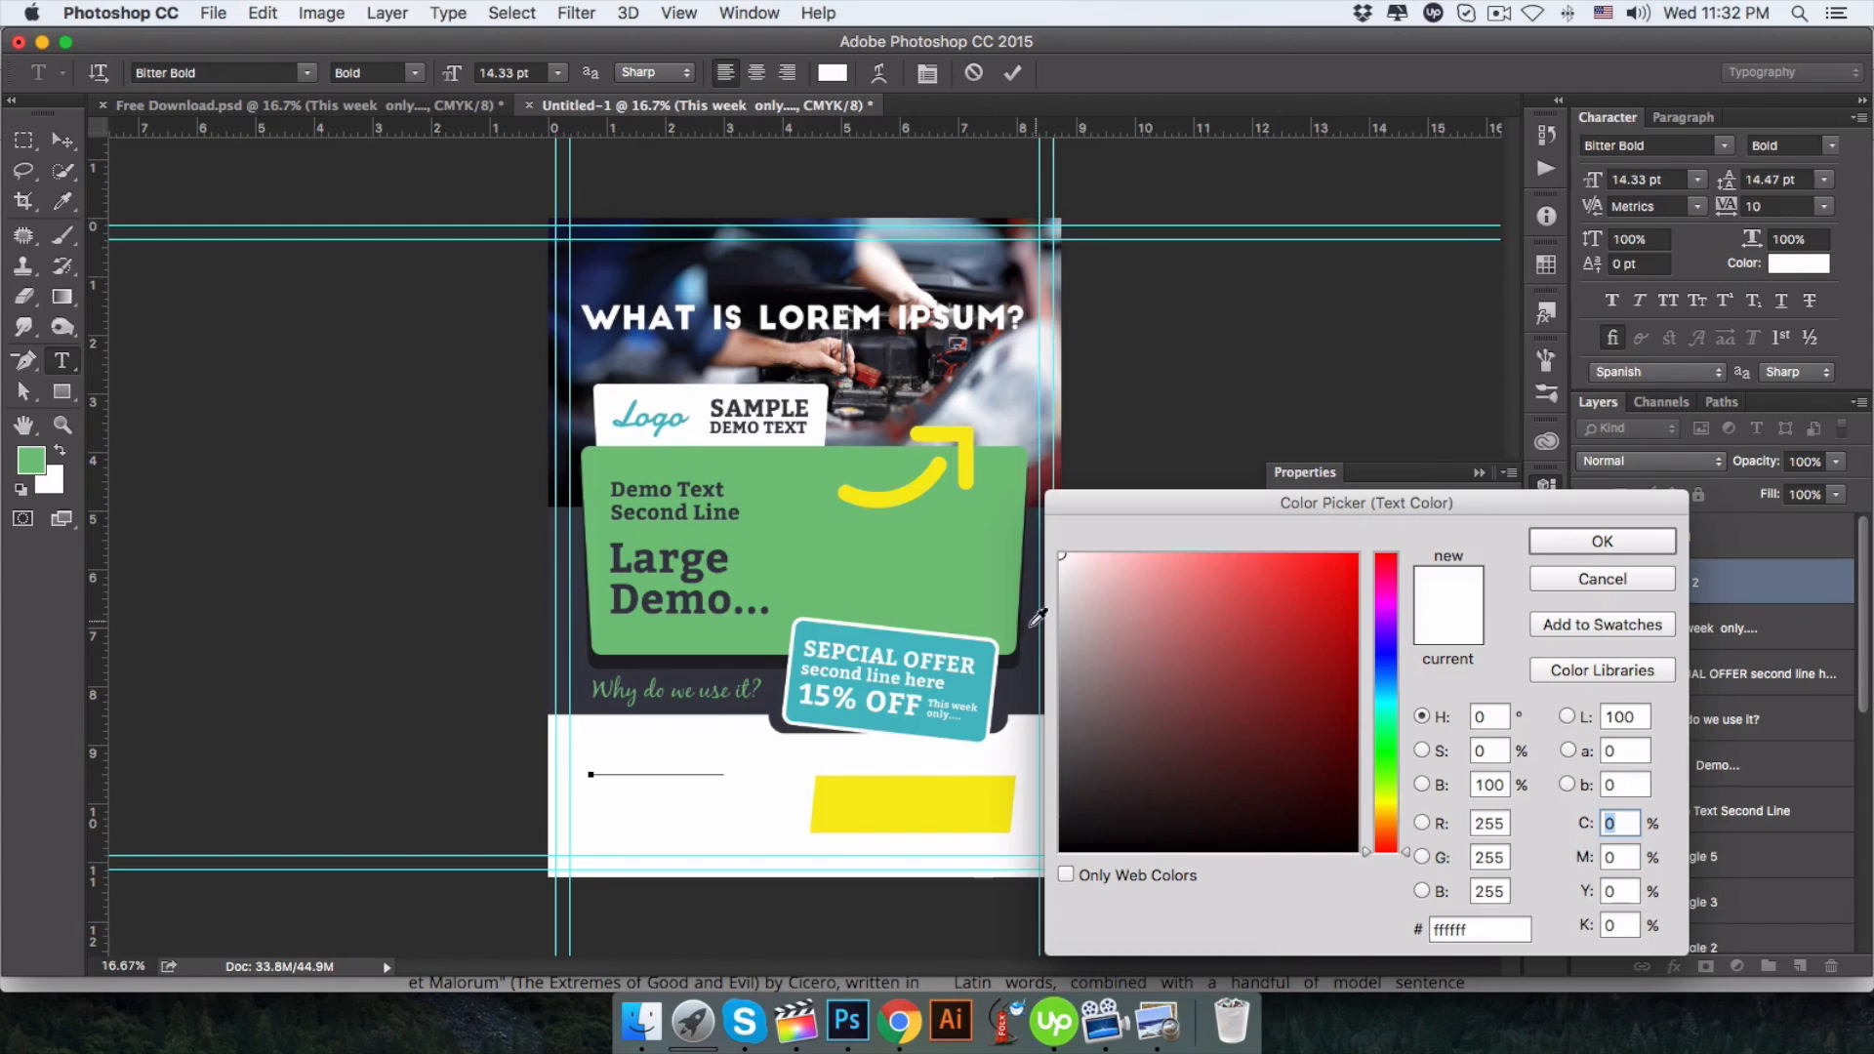
pyautogui.click(1029, 664)
pyautogui.click(1618, 540)
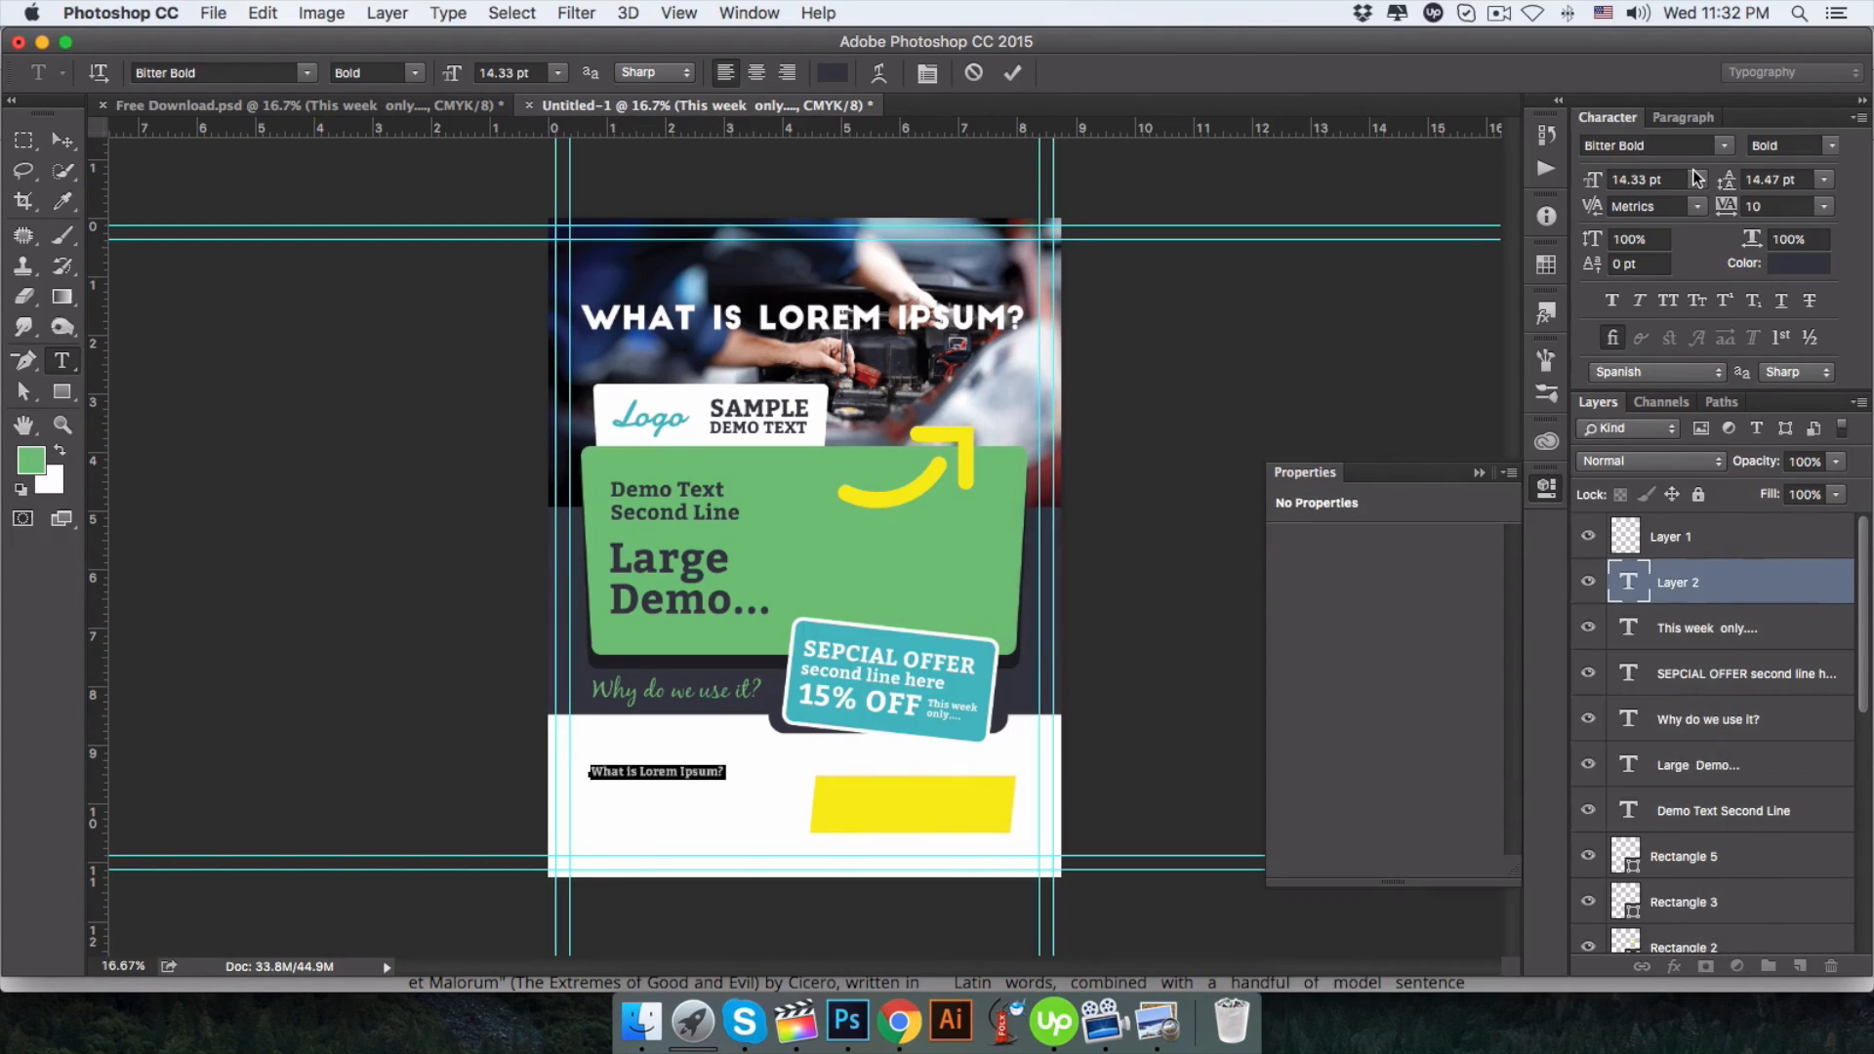
pyautogui.click(1696, 179)
pyautogui.click(1656, 353)
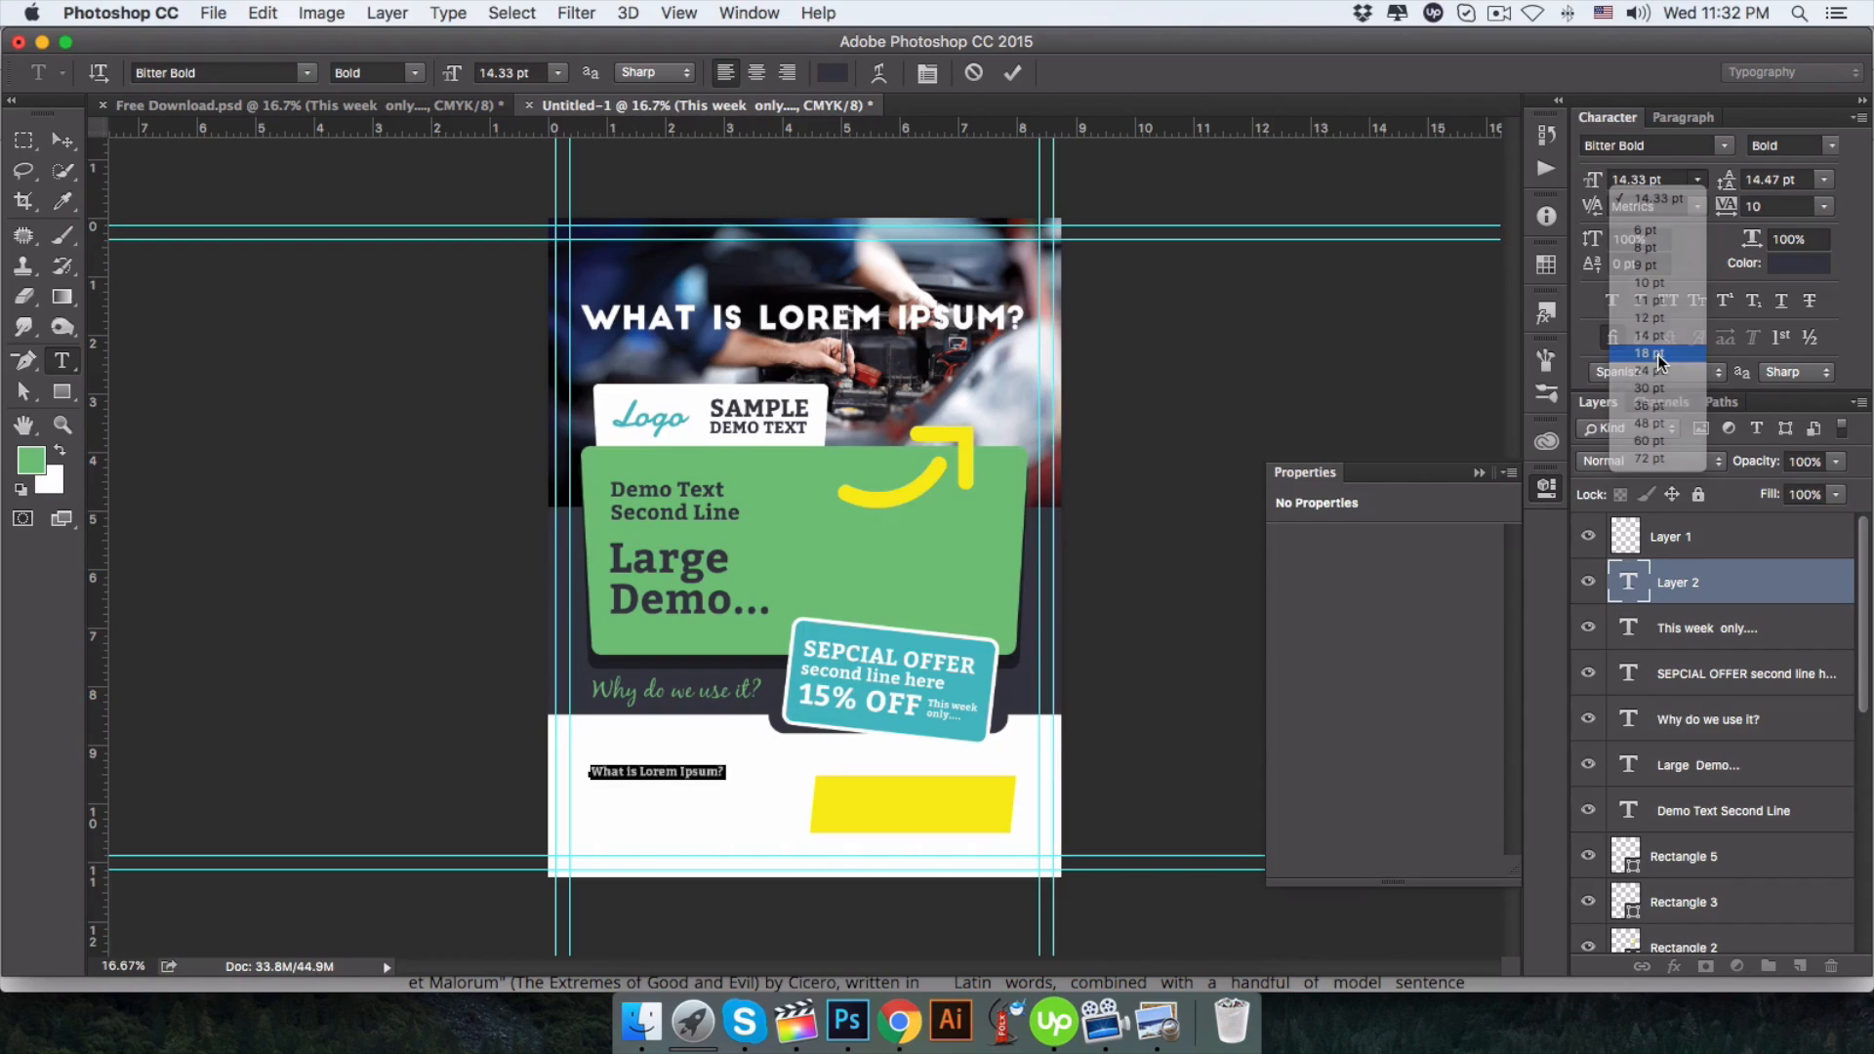
pyautogui.click(1697, 180)
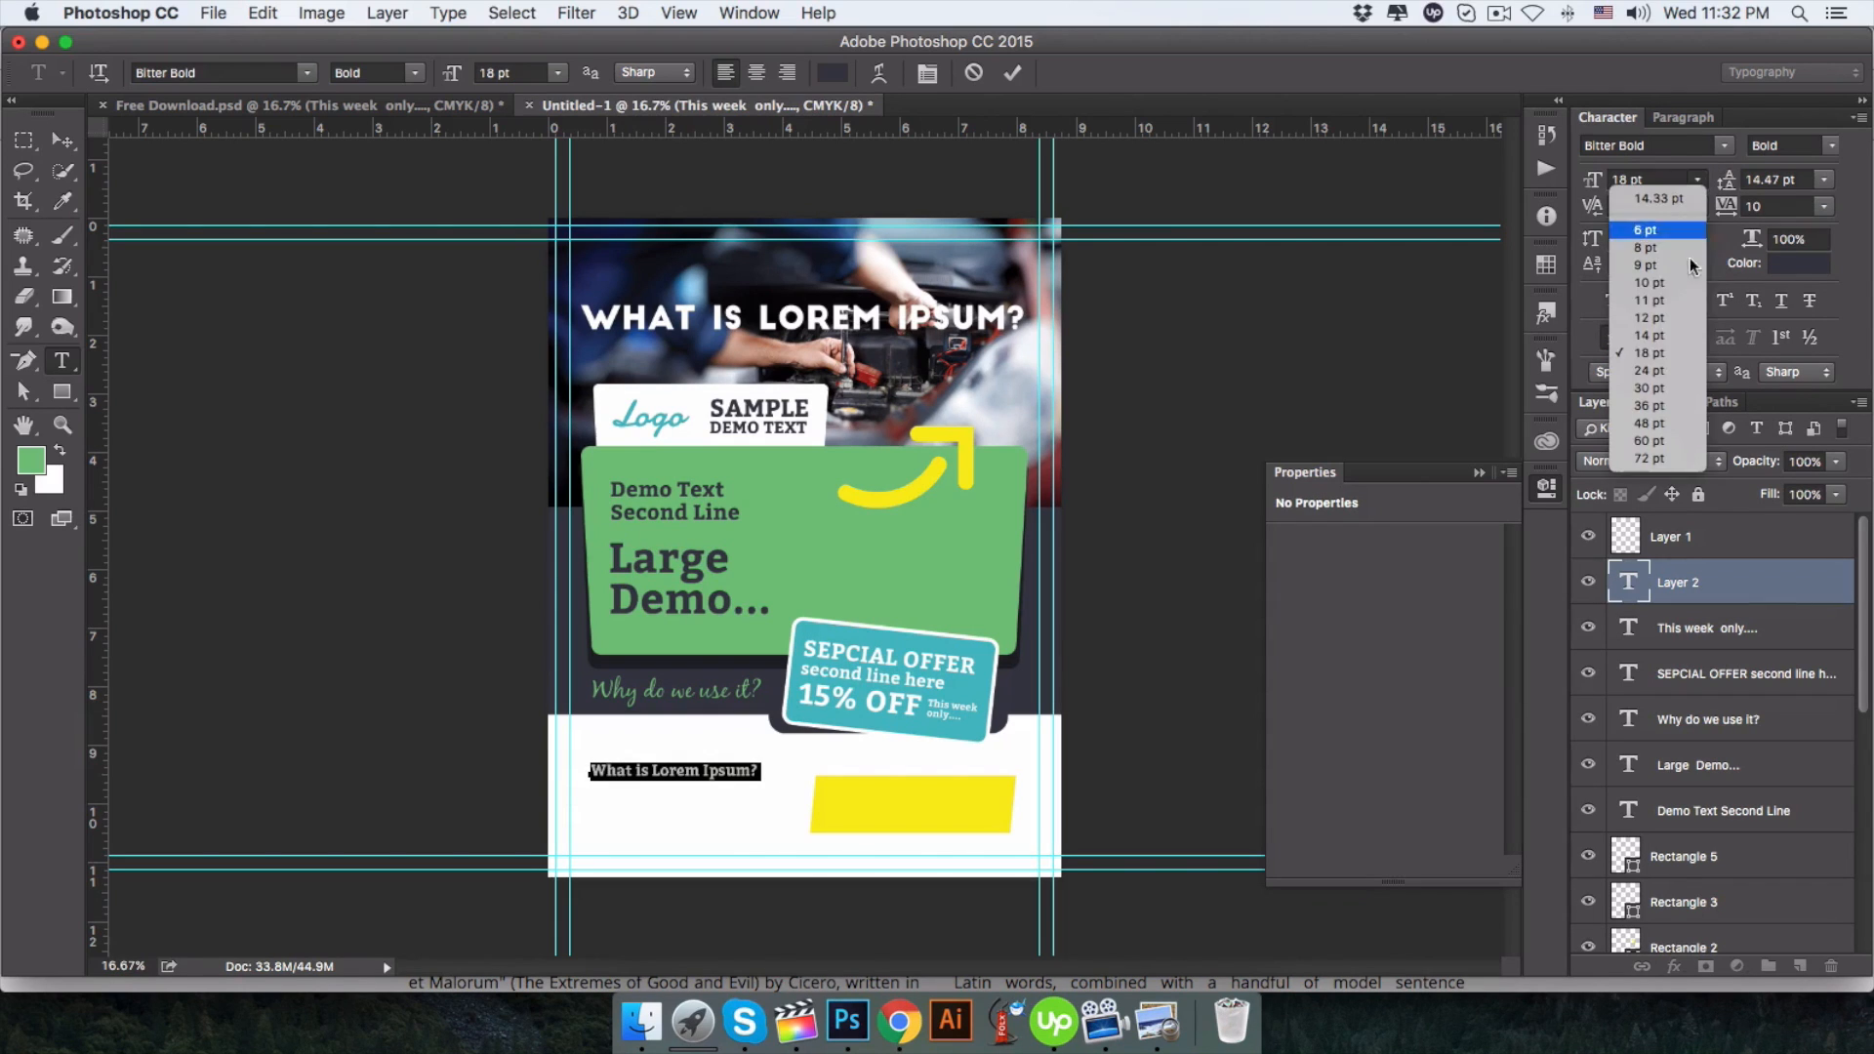
pyautogui.click(1656, 371)
pyautogui.click(62, 139)
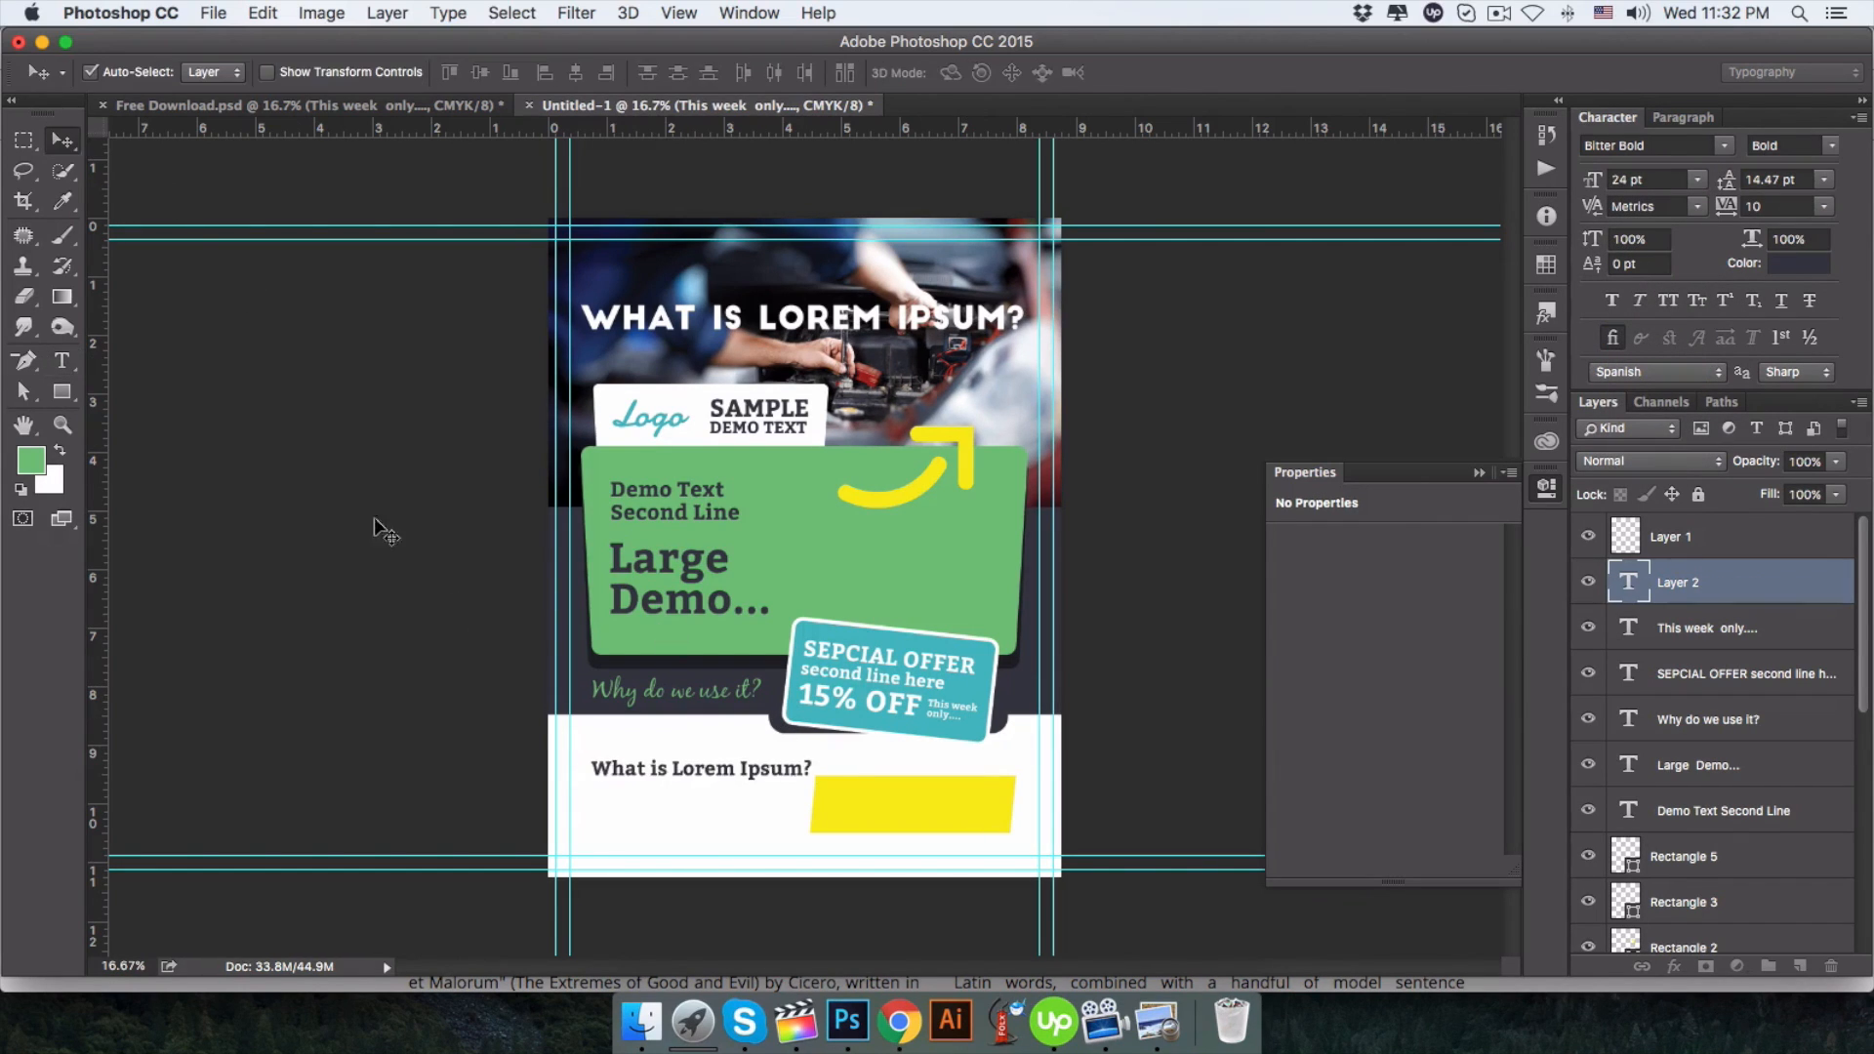
# Copy the "Why do we use it?" heading from lipsum.com in Chrome into Photoshop as new text below the "What is Lorem Ipsum?" heading.
pyautogui.click(899, 1020)
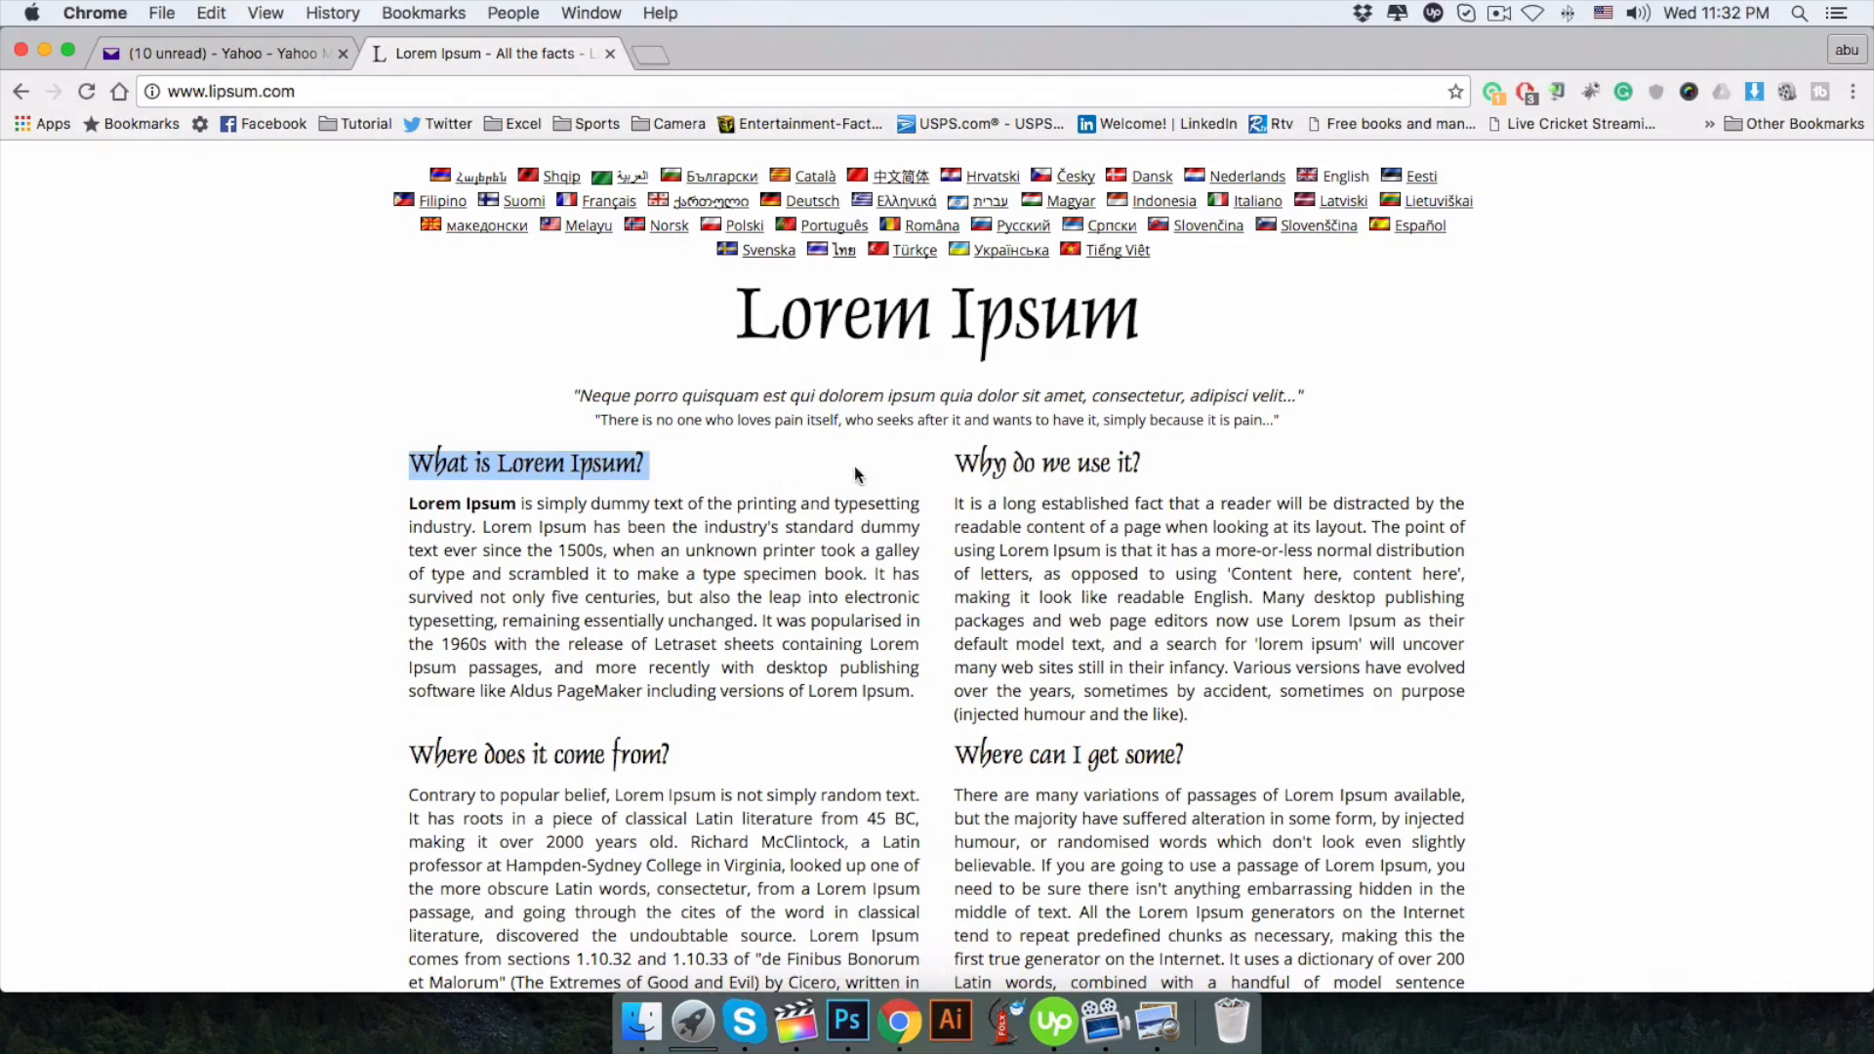
pyautogui.tripleClick(1093, 465)
pyautogui.rightClick(1091, 458)
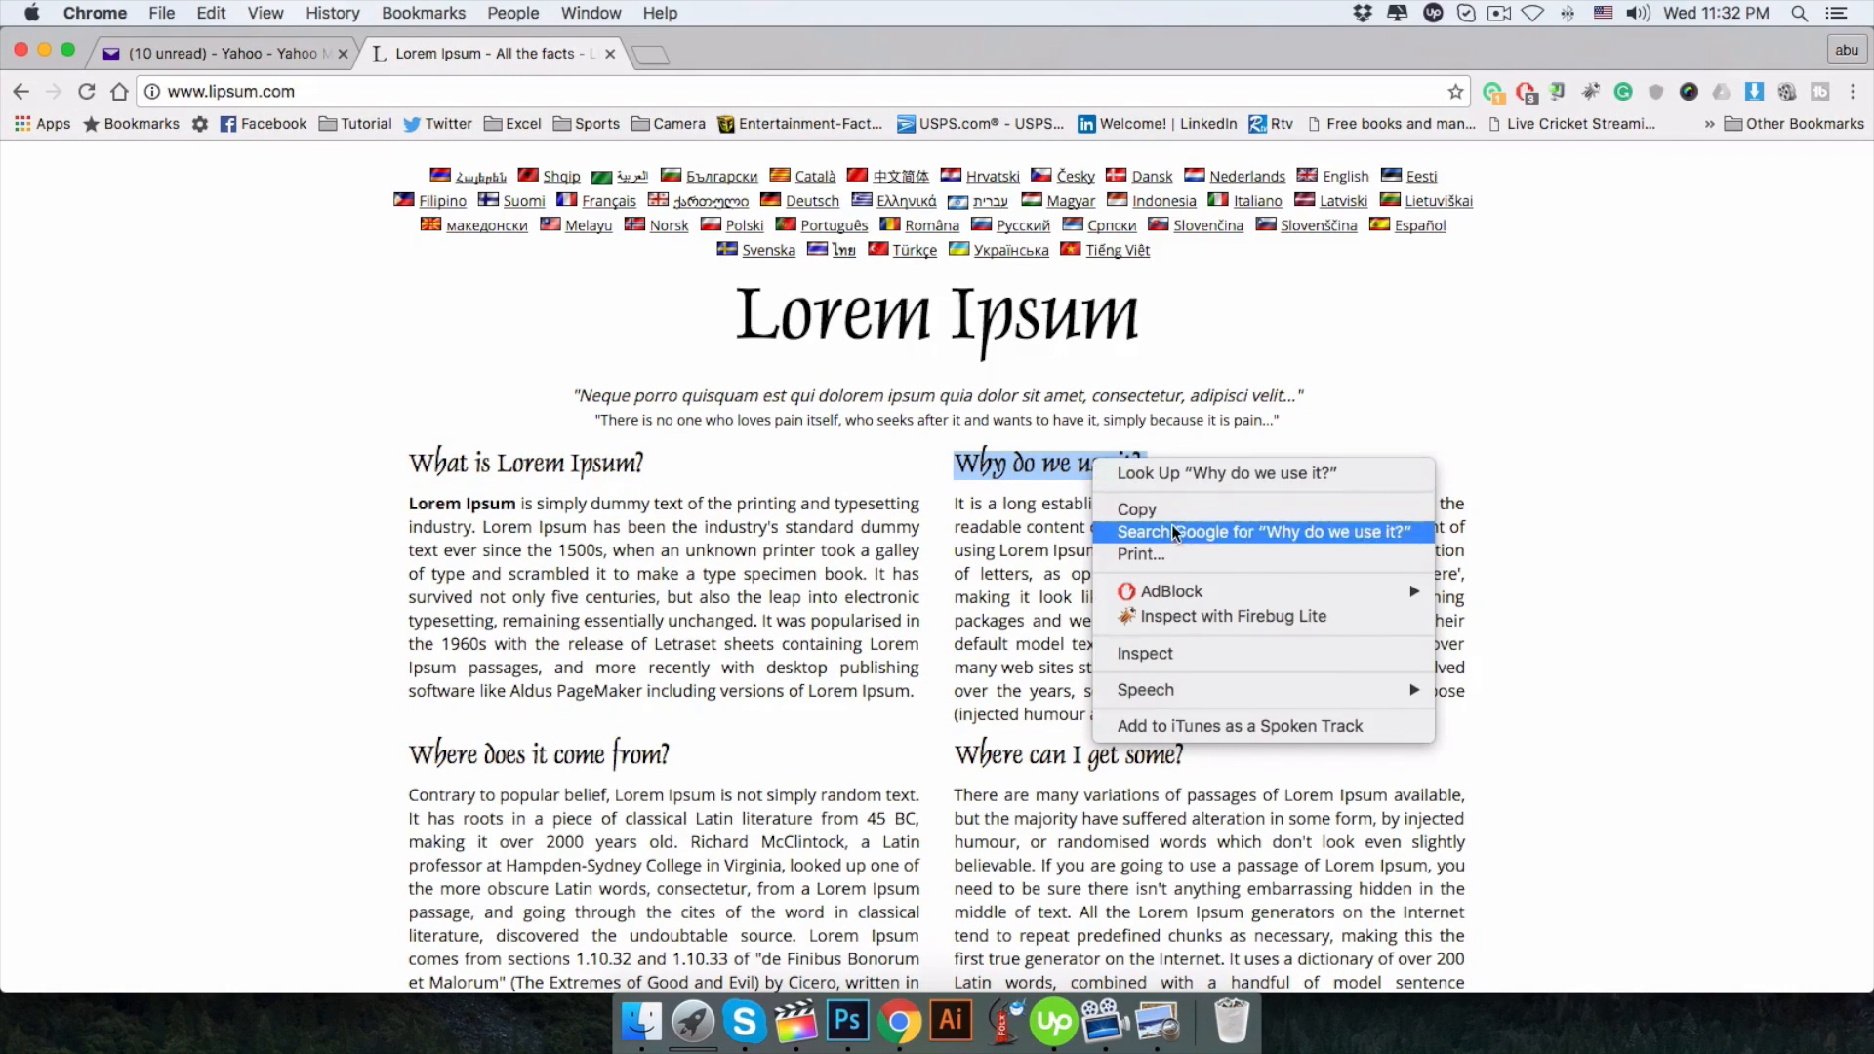
pyautogui.press('Return')
pyautogui.click(847, 1021)
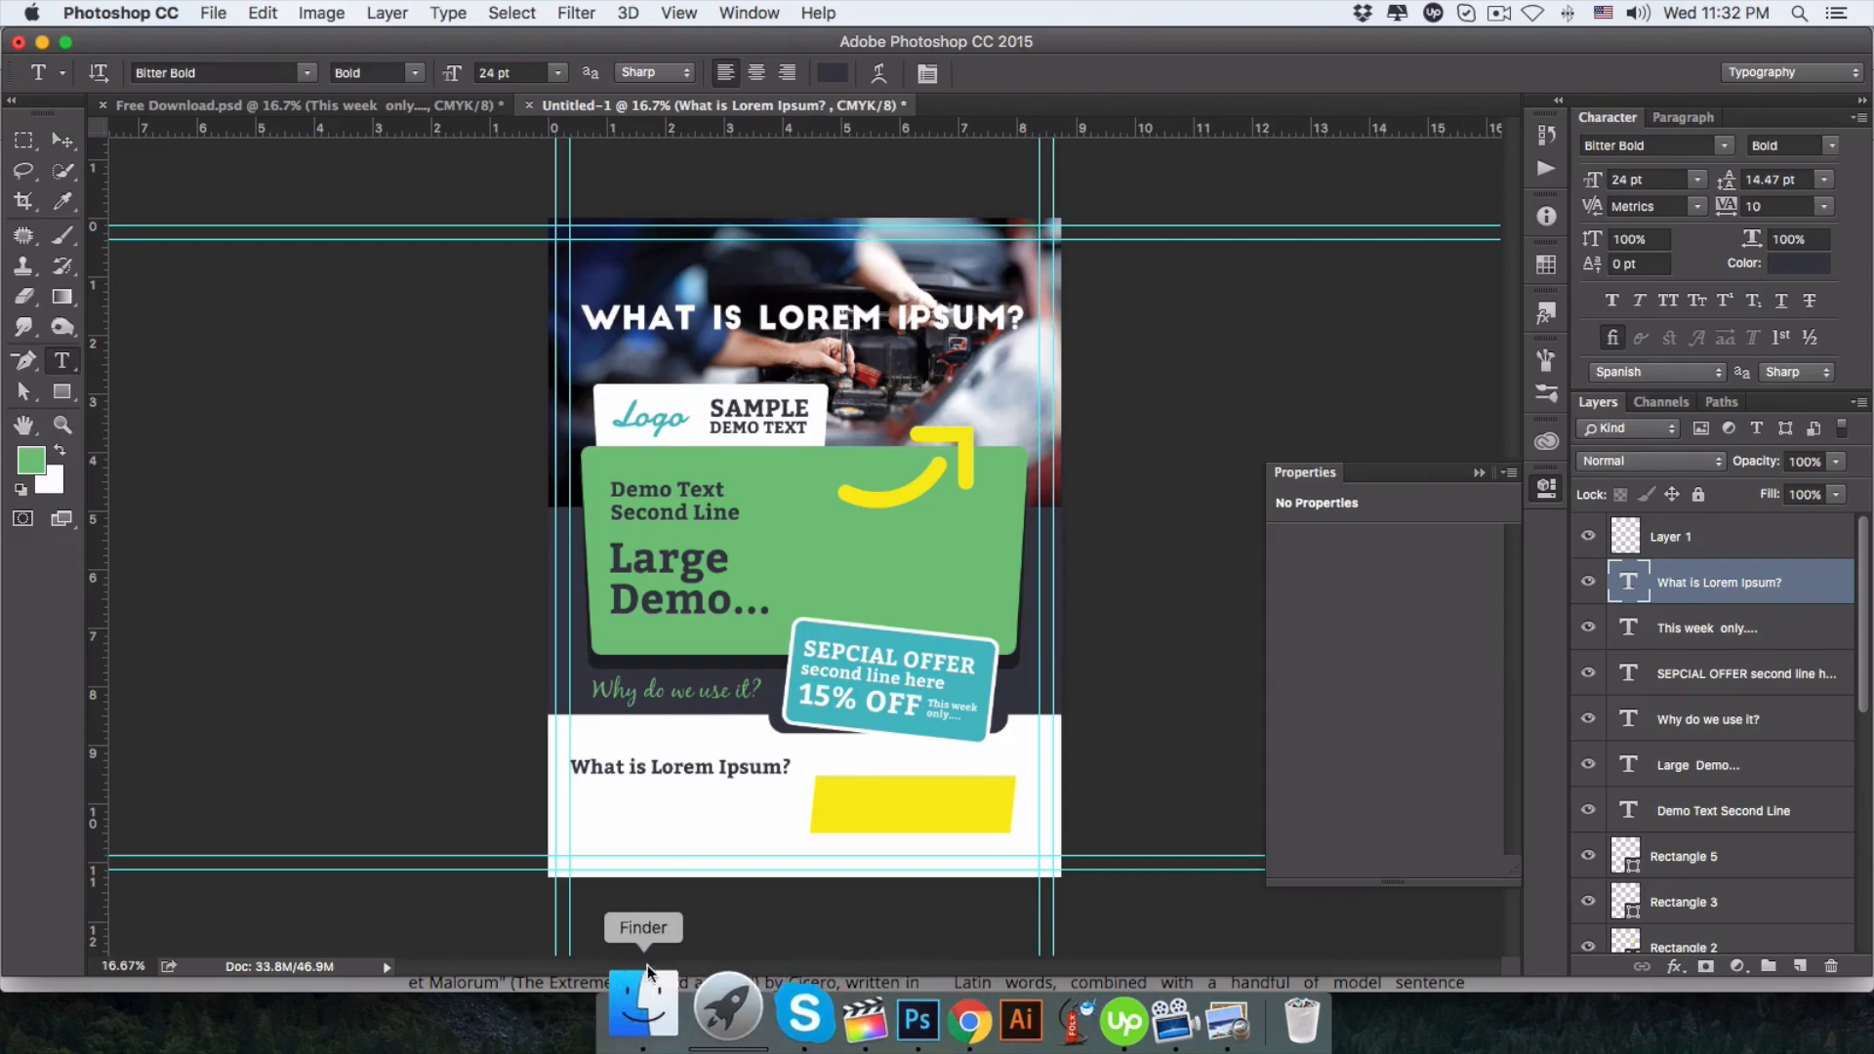
pyautogui.click(597, 806)
pyautogui.press('super+v')
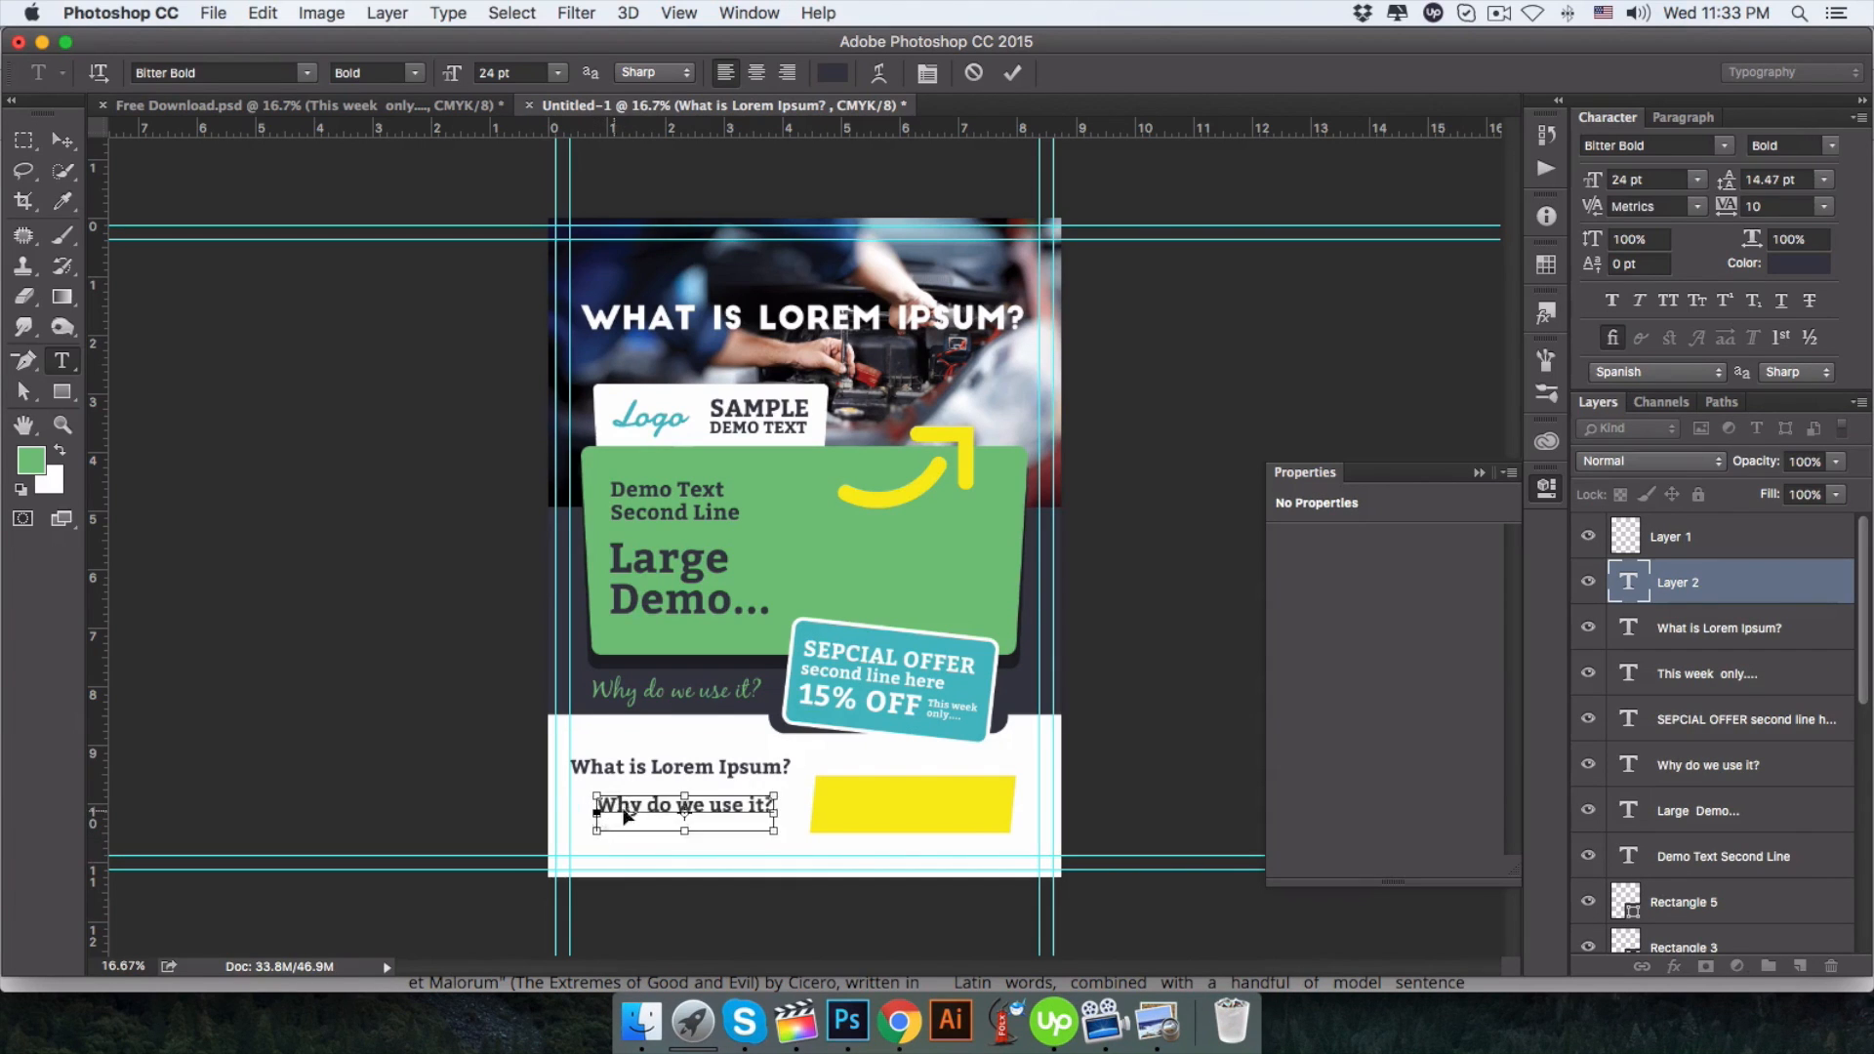
# Copy "Where does it come from?" from lipsum.com in Chrome and add it as a second line under the dark "Why do we use it?" text.
pyautogui.press('super+Tab')
pyautogui.tripleClick(612, 745)
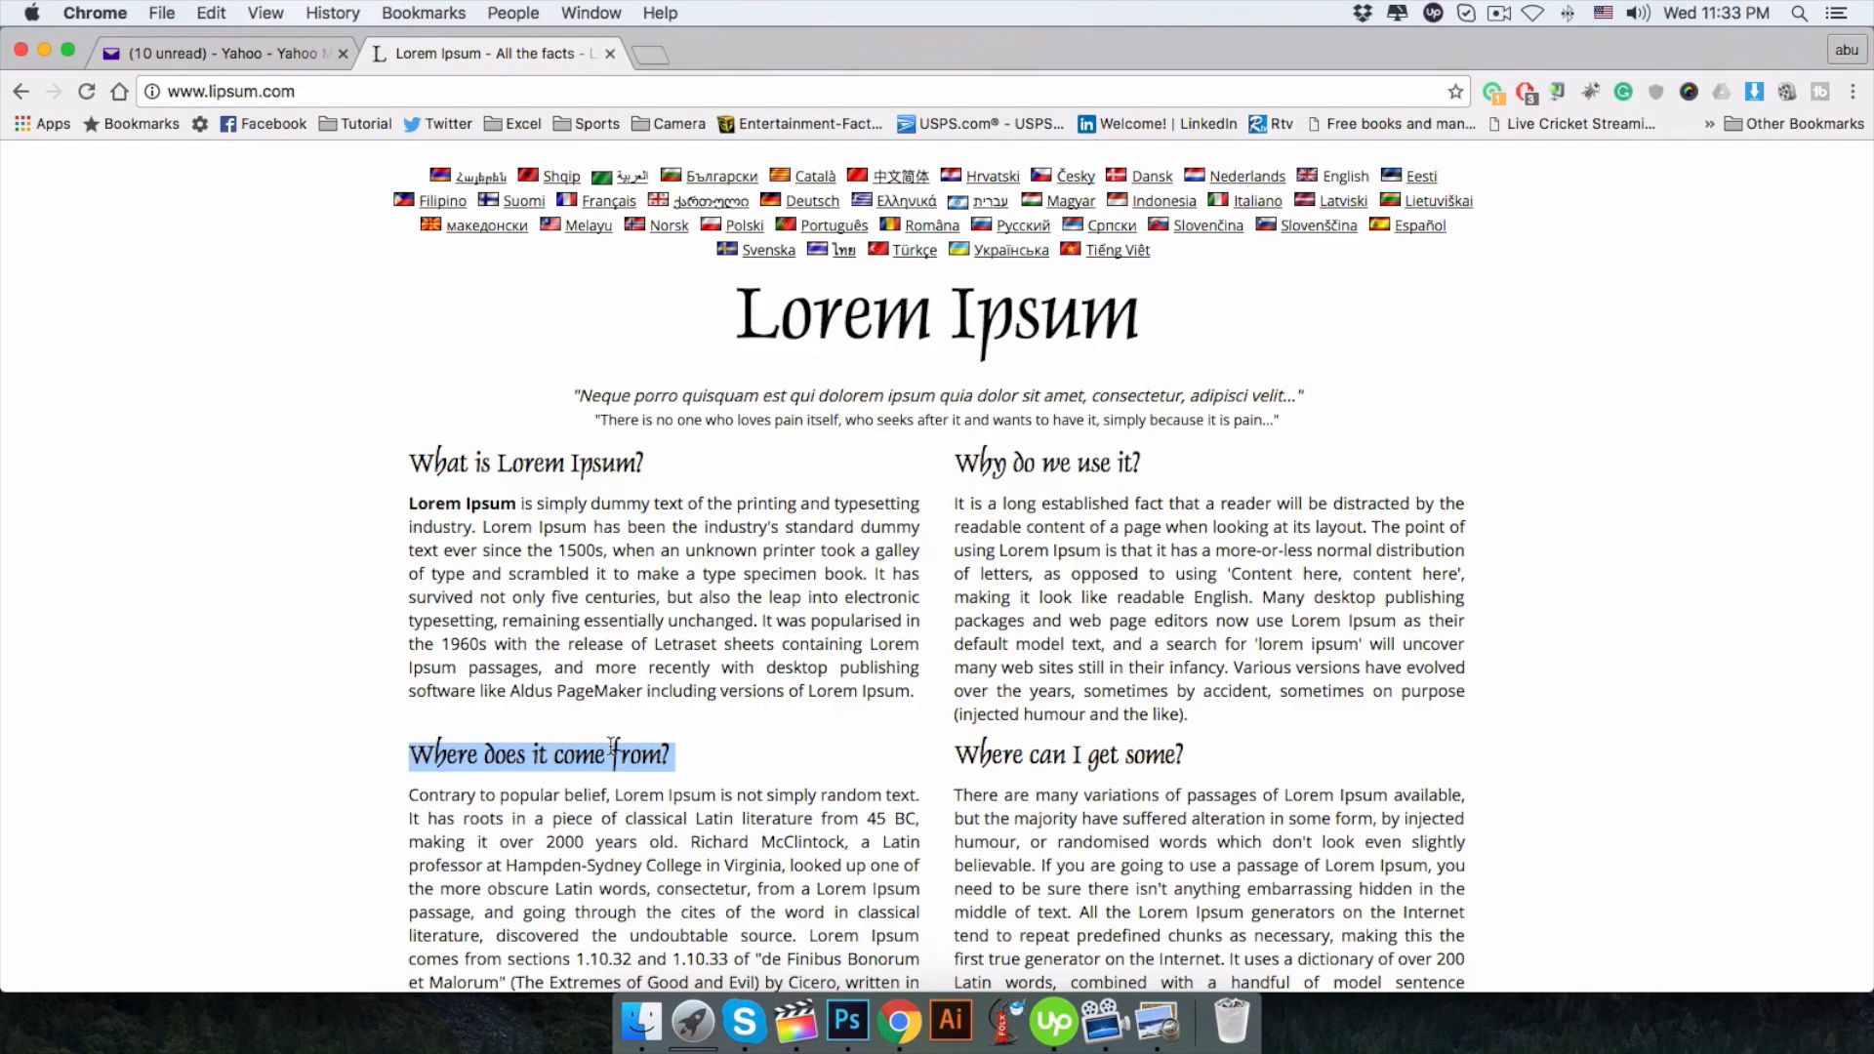
pyautogui.click(849, 1021)
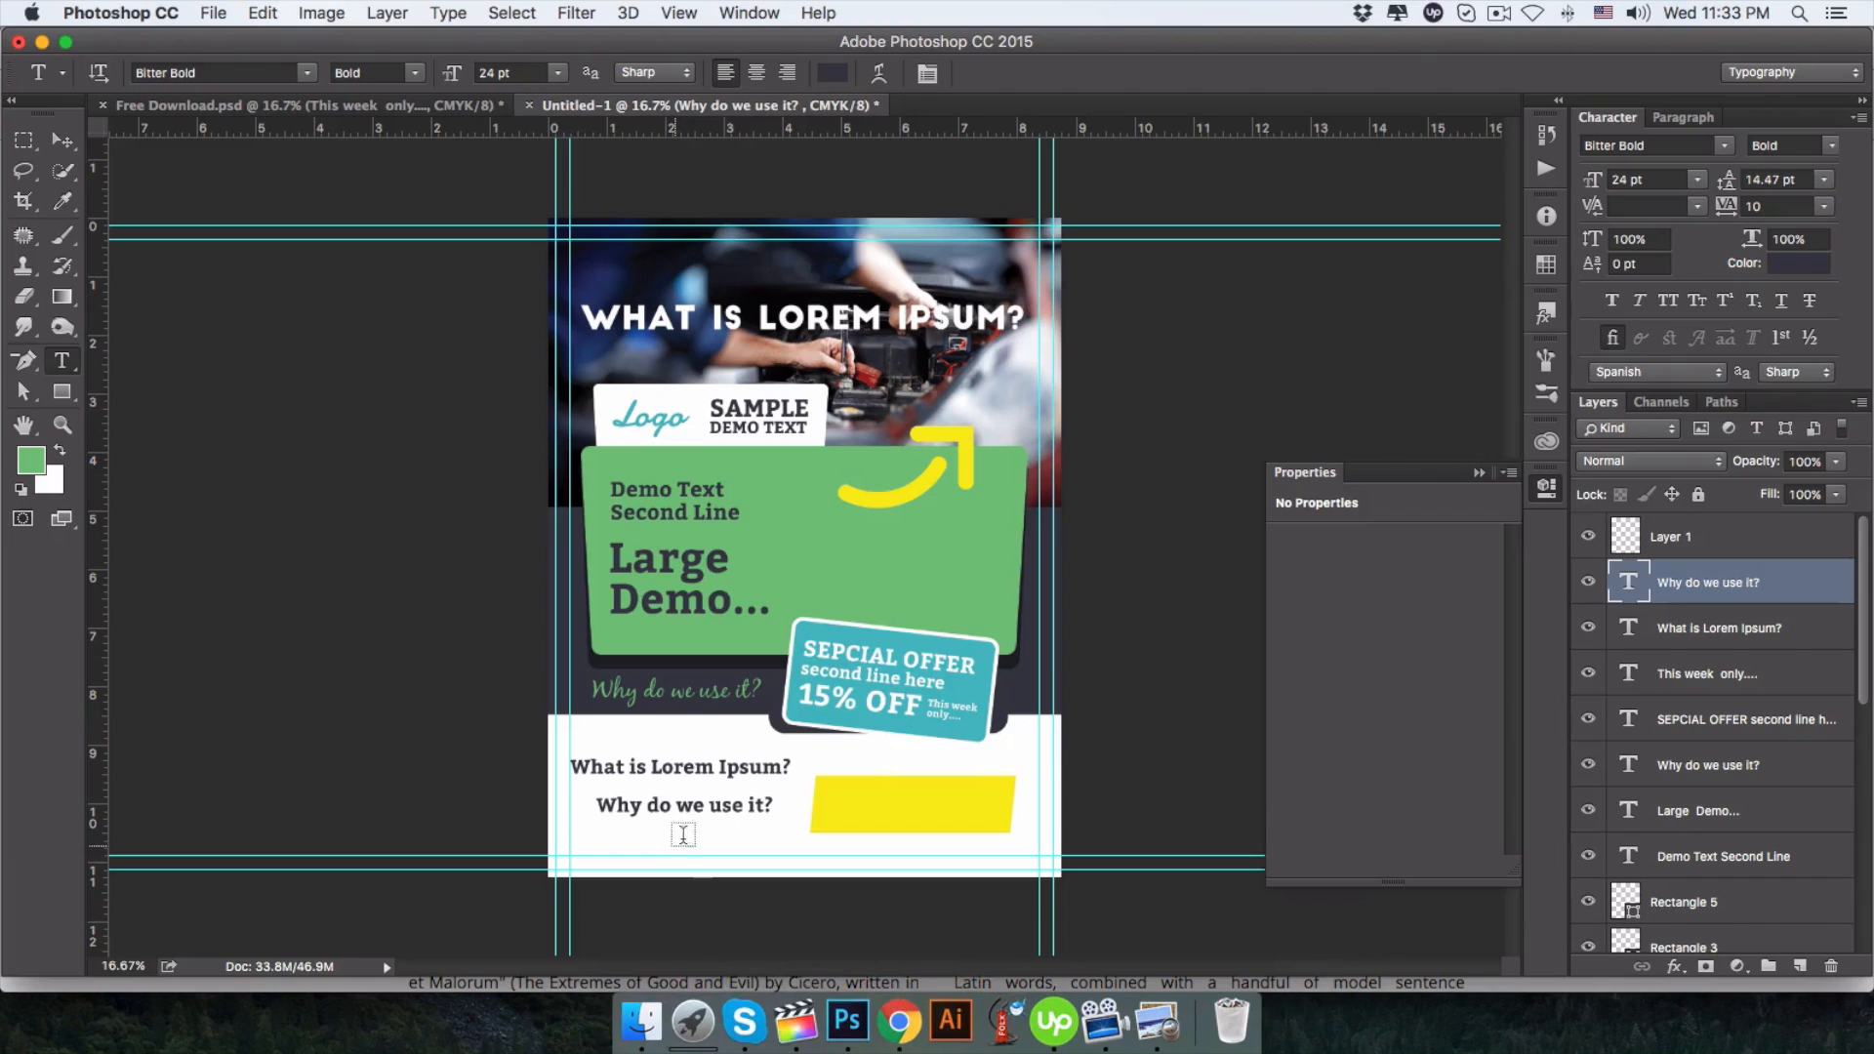
pyautogui.click(771, 804)
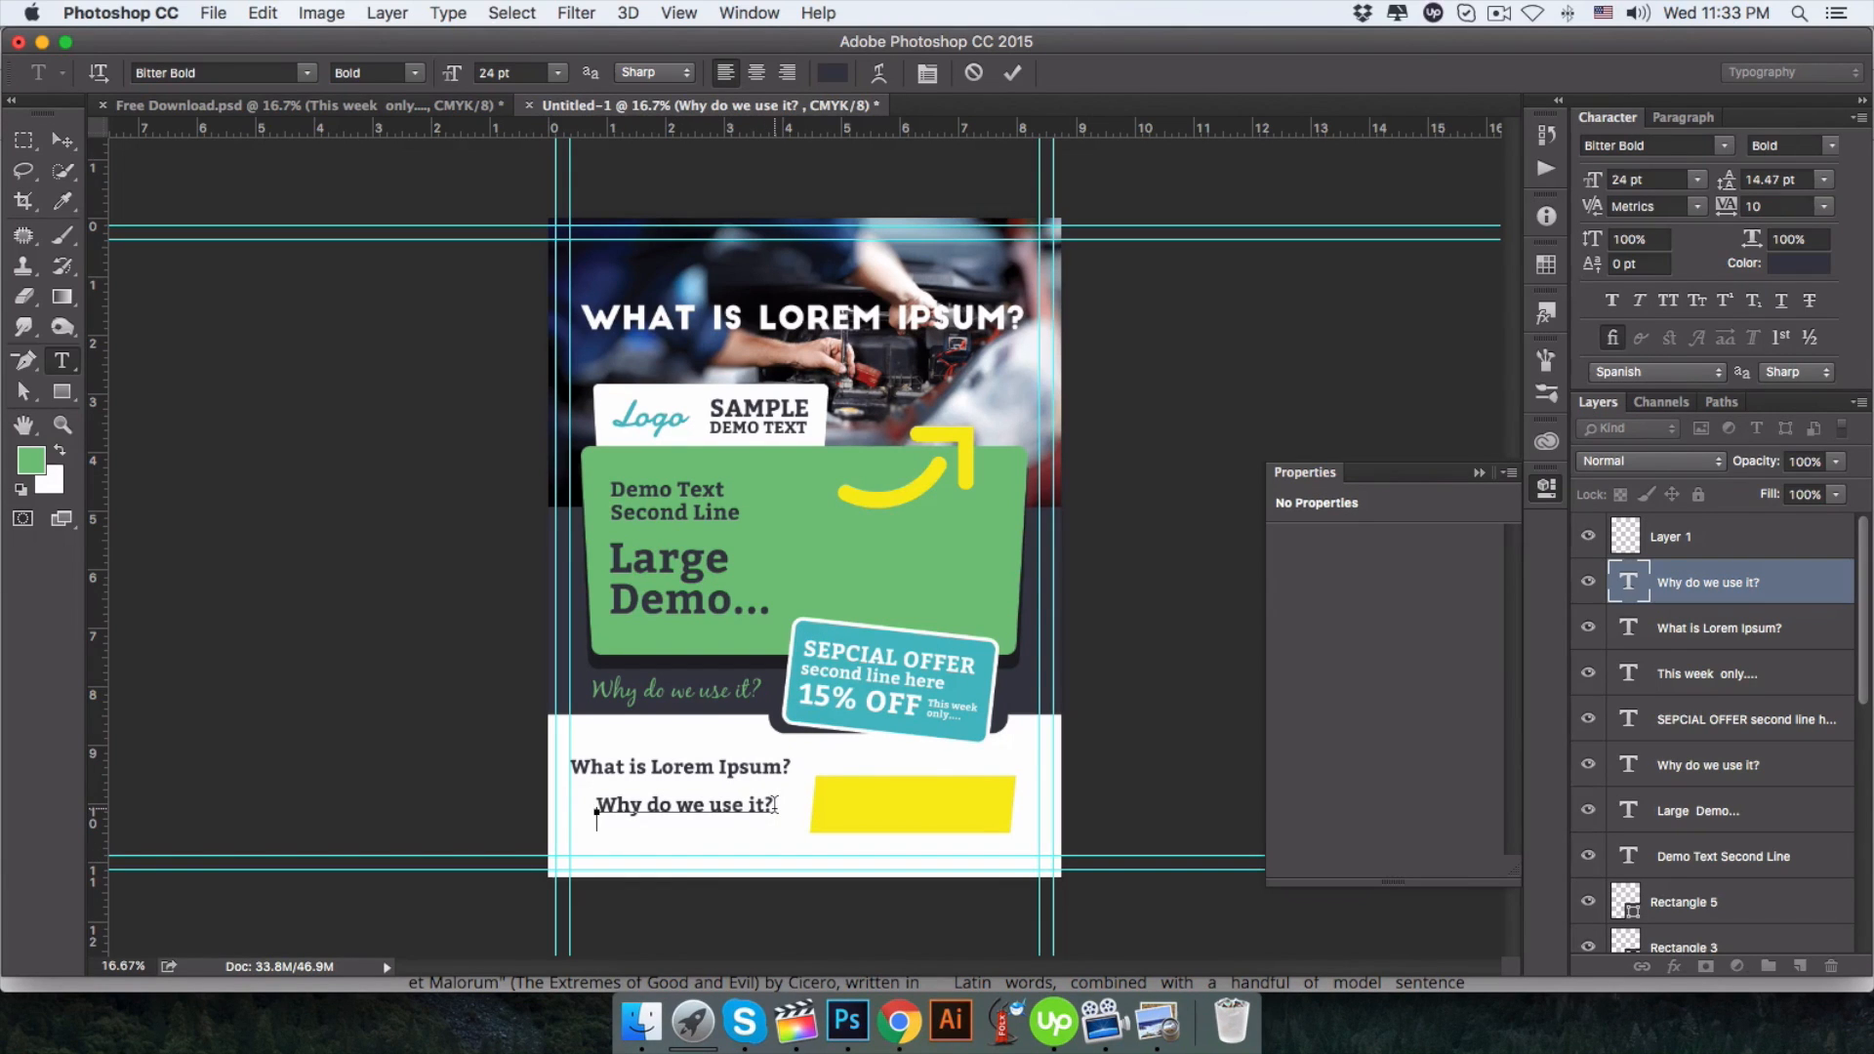
pyautogui.press('Return')
pyautogui.press('super+v')
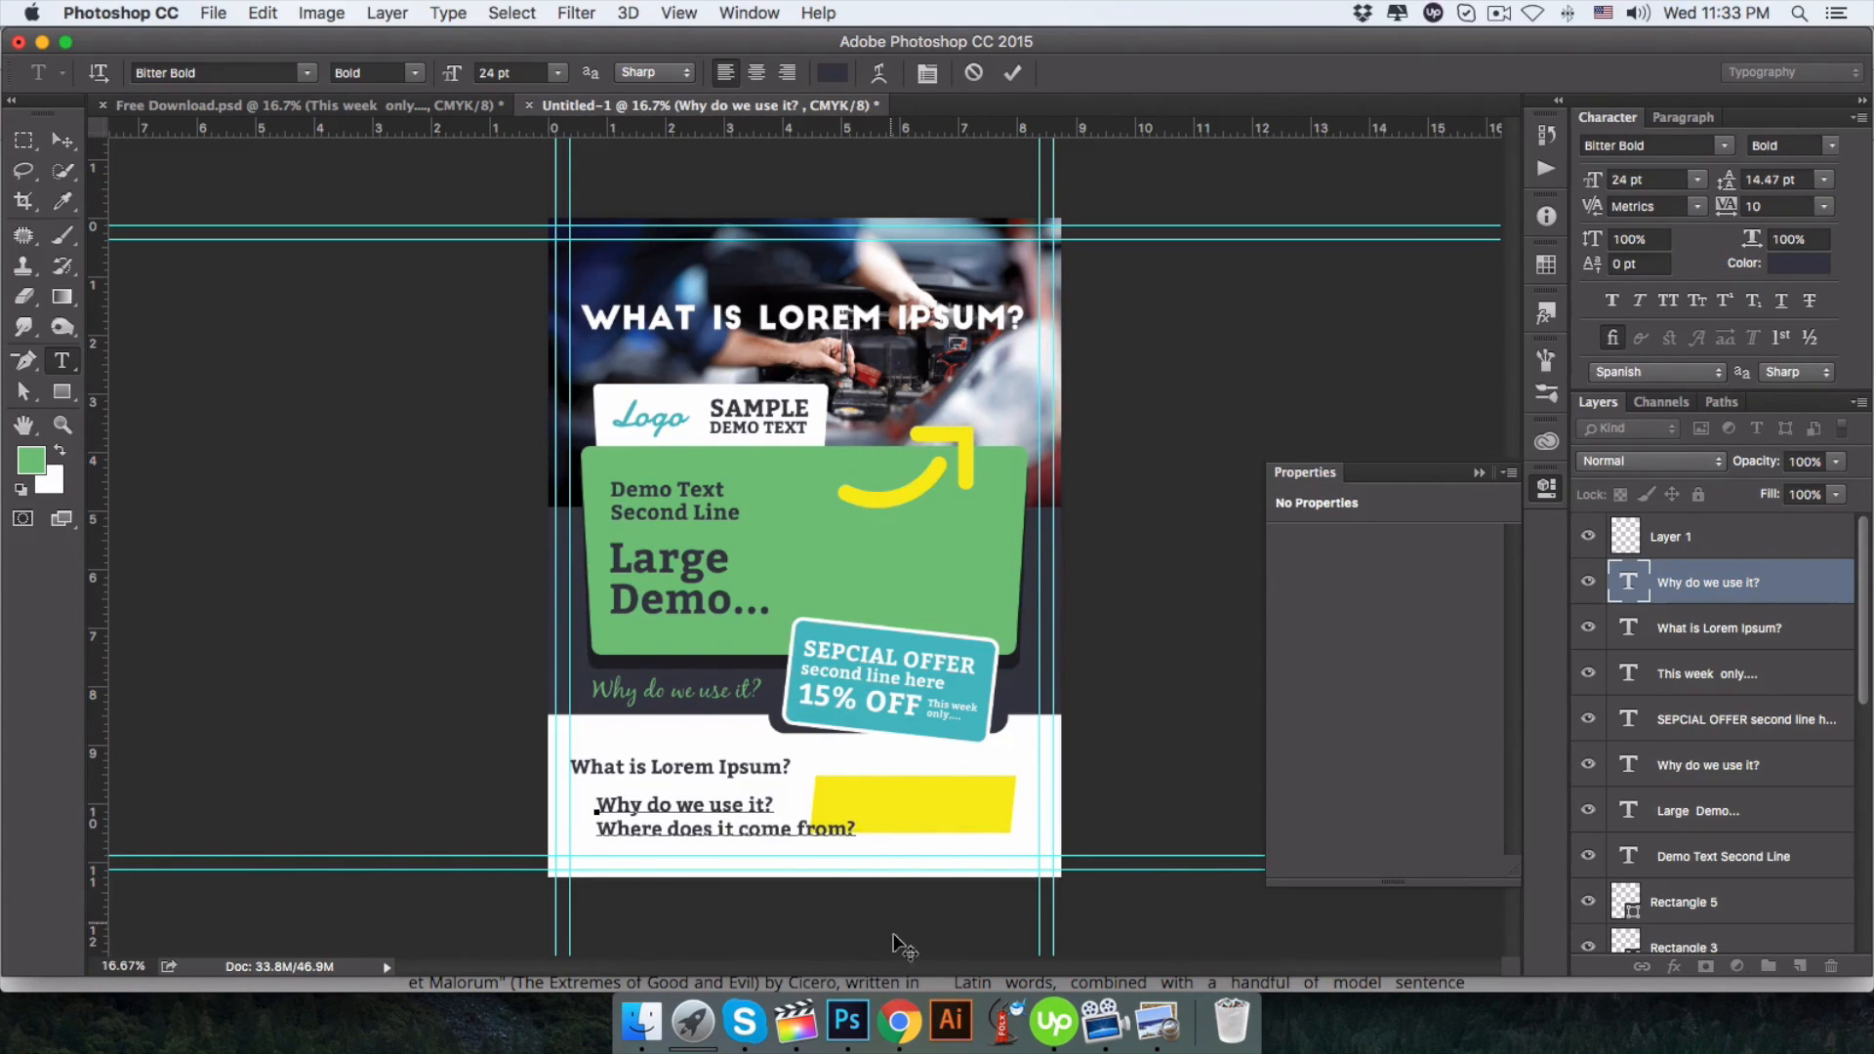
# Copy "Where can I get some?" from lipsum.com in Chrome, add it as the list's third line, and select all of the list text.
pyautogui.click(897, 1019)
pyautogui.tripleClick(1129, 757)
pyautogui.press('super+c')
pyautogui.click(845, 1019)
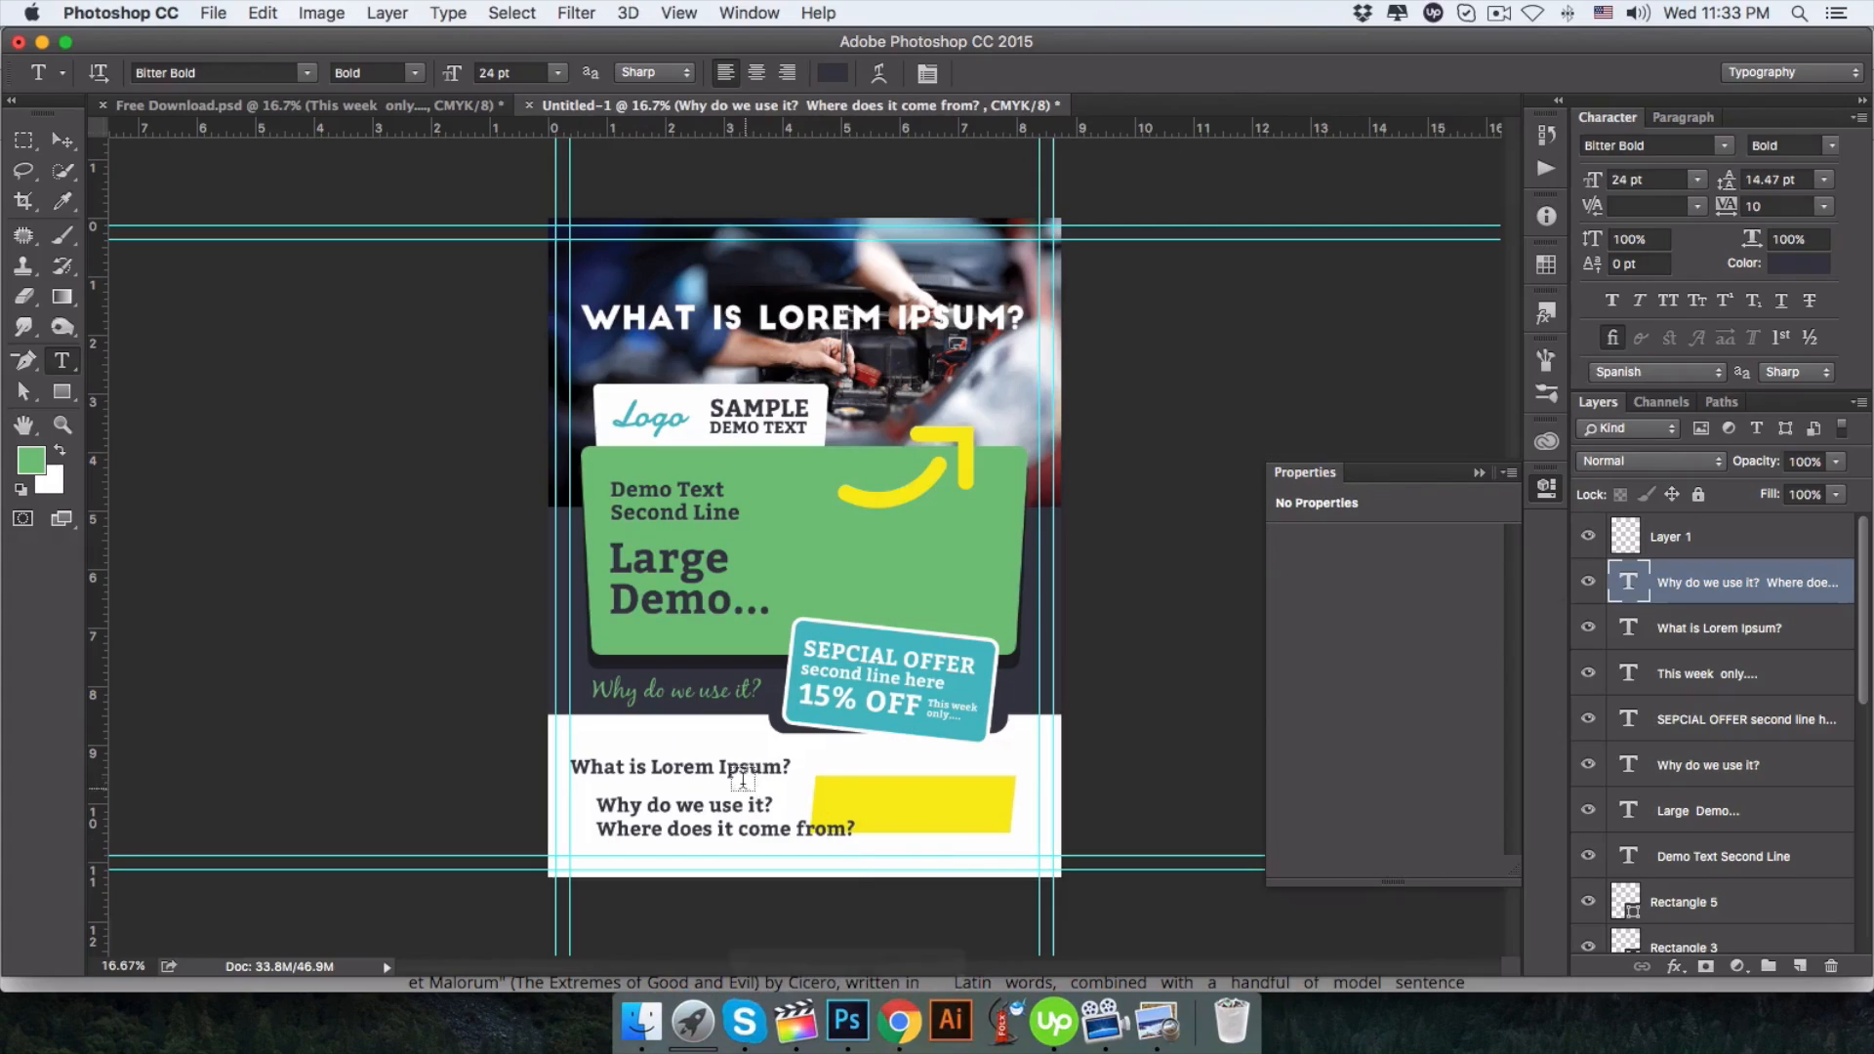
pyautogui.click(746, 827)
pyautogui.press('End')
pyautogui.press('Return')
pyautogui.press('super+v')
pyautogui.press('super+a')
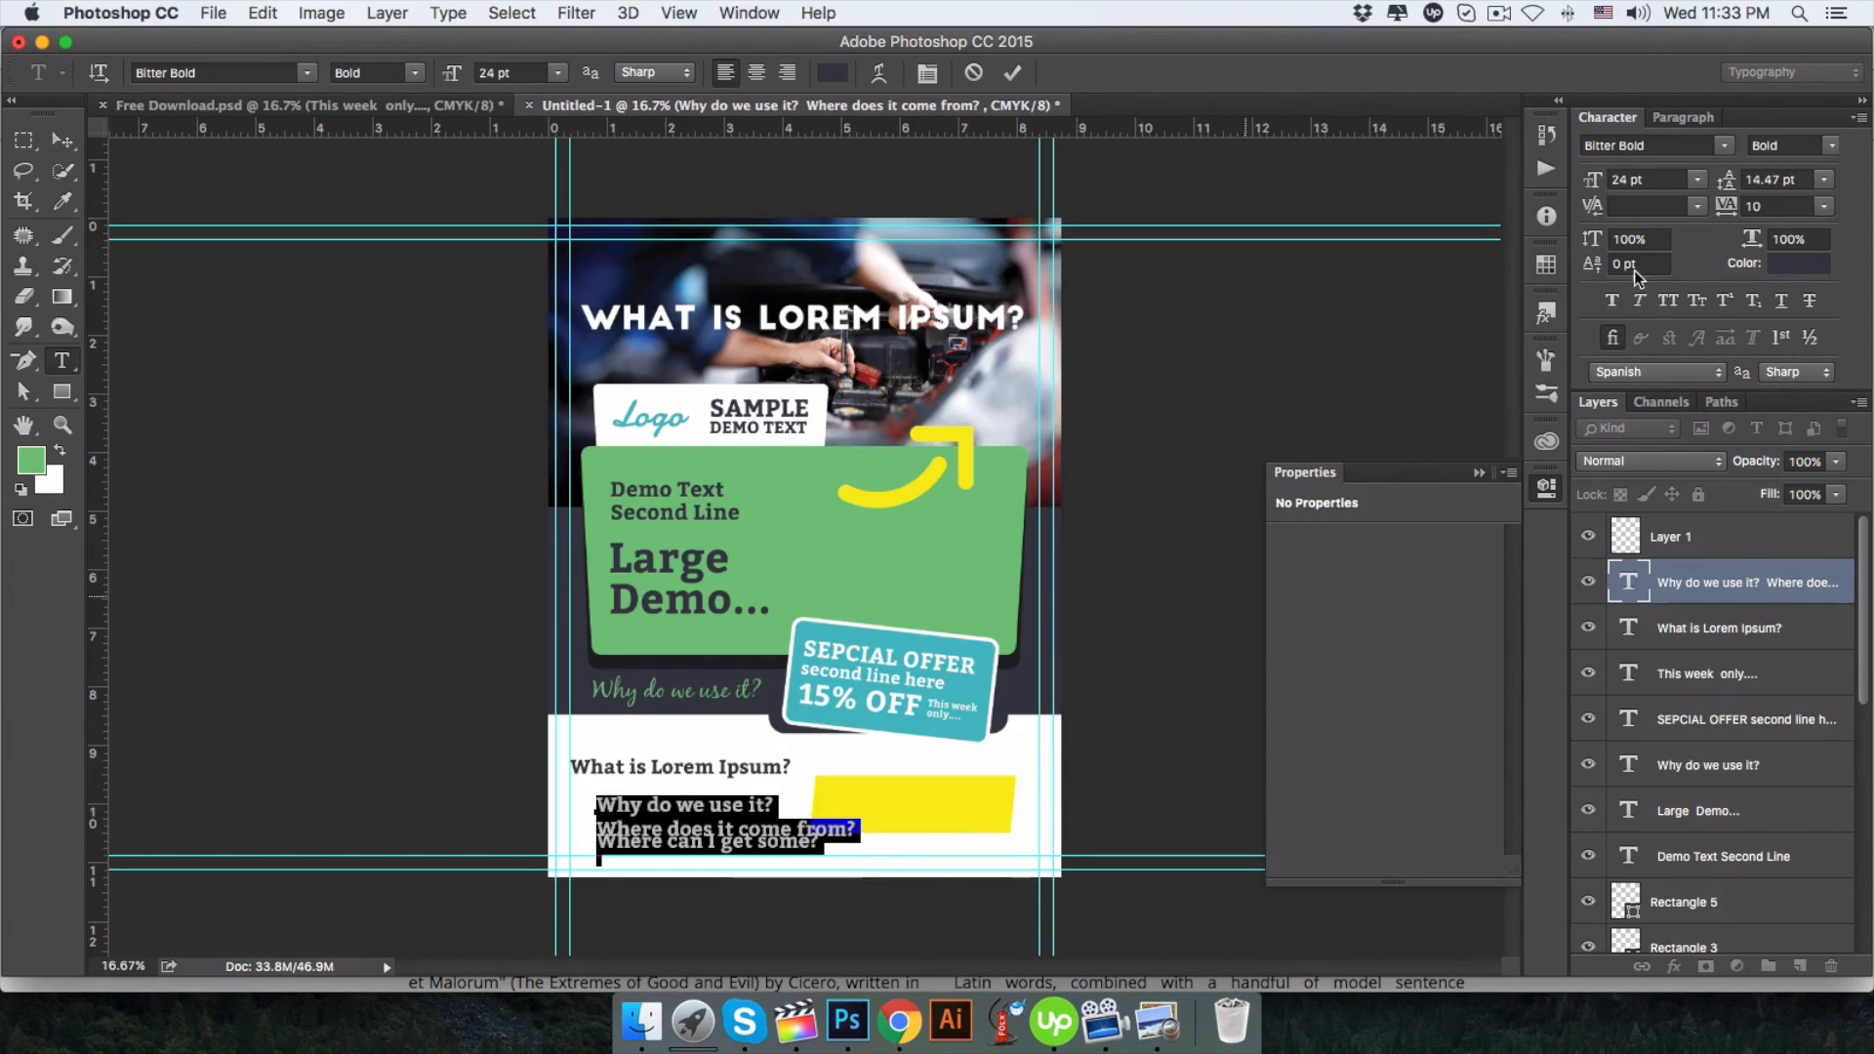
# Set the three-line list text to 14 pt with 24.47 pt leading and nudge it into place below the "What is Lorem Ipsum?" heading.
pyautogui.click(1696, 181)
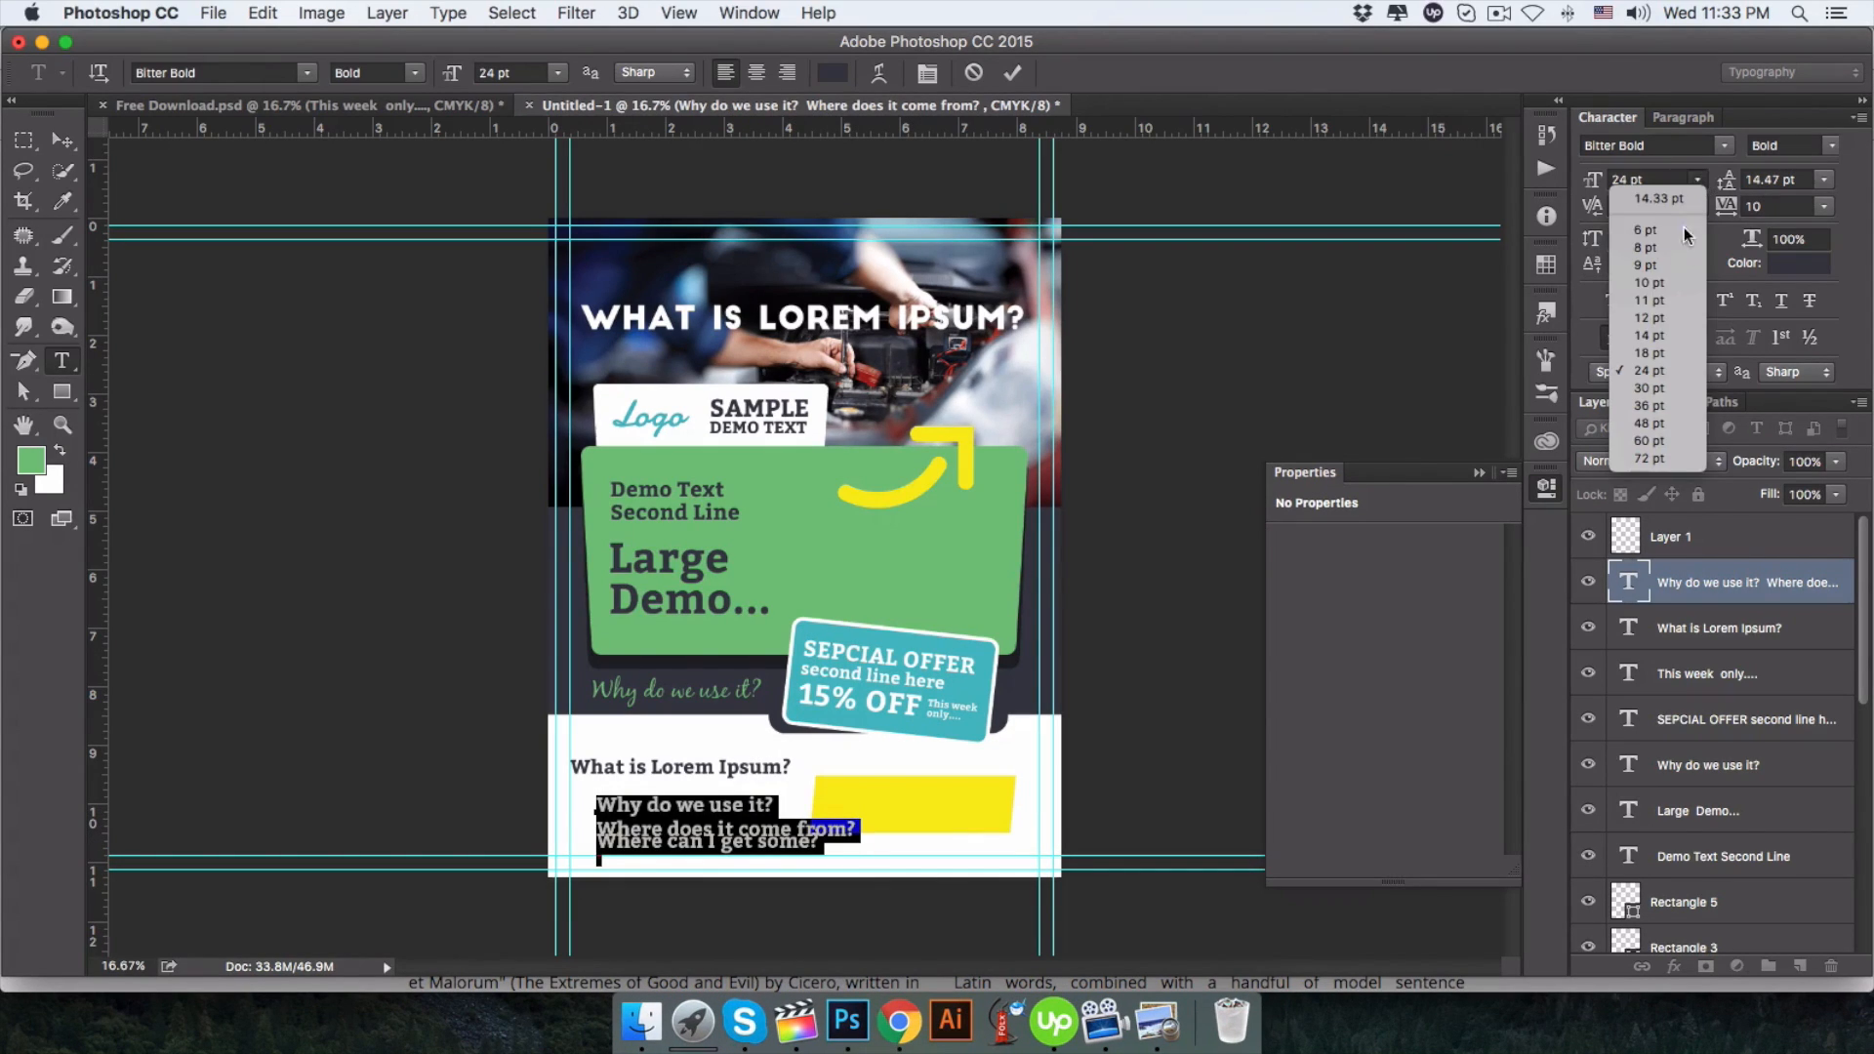
pyautogui.click(1660, 337)
pyautogui.click(599, 832)
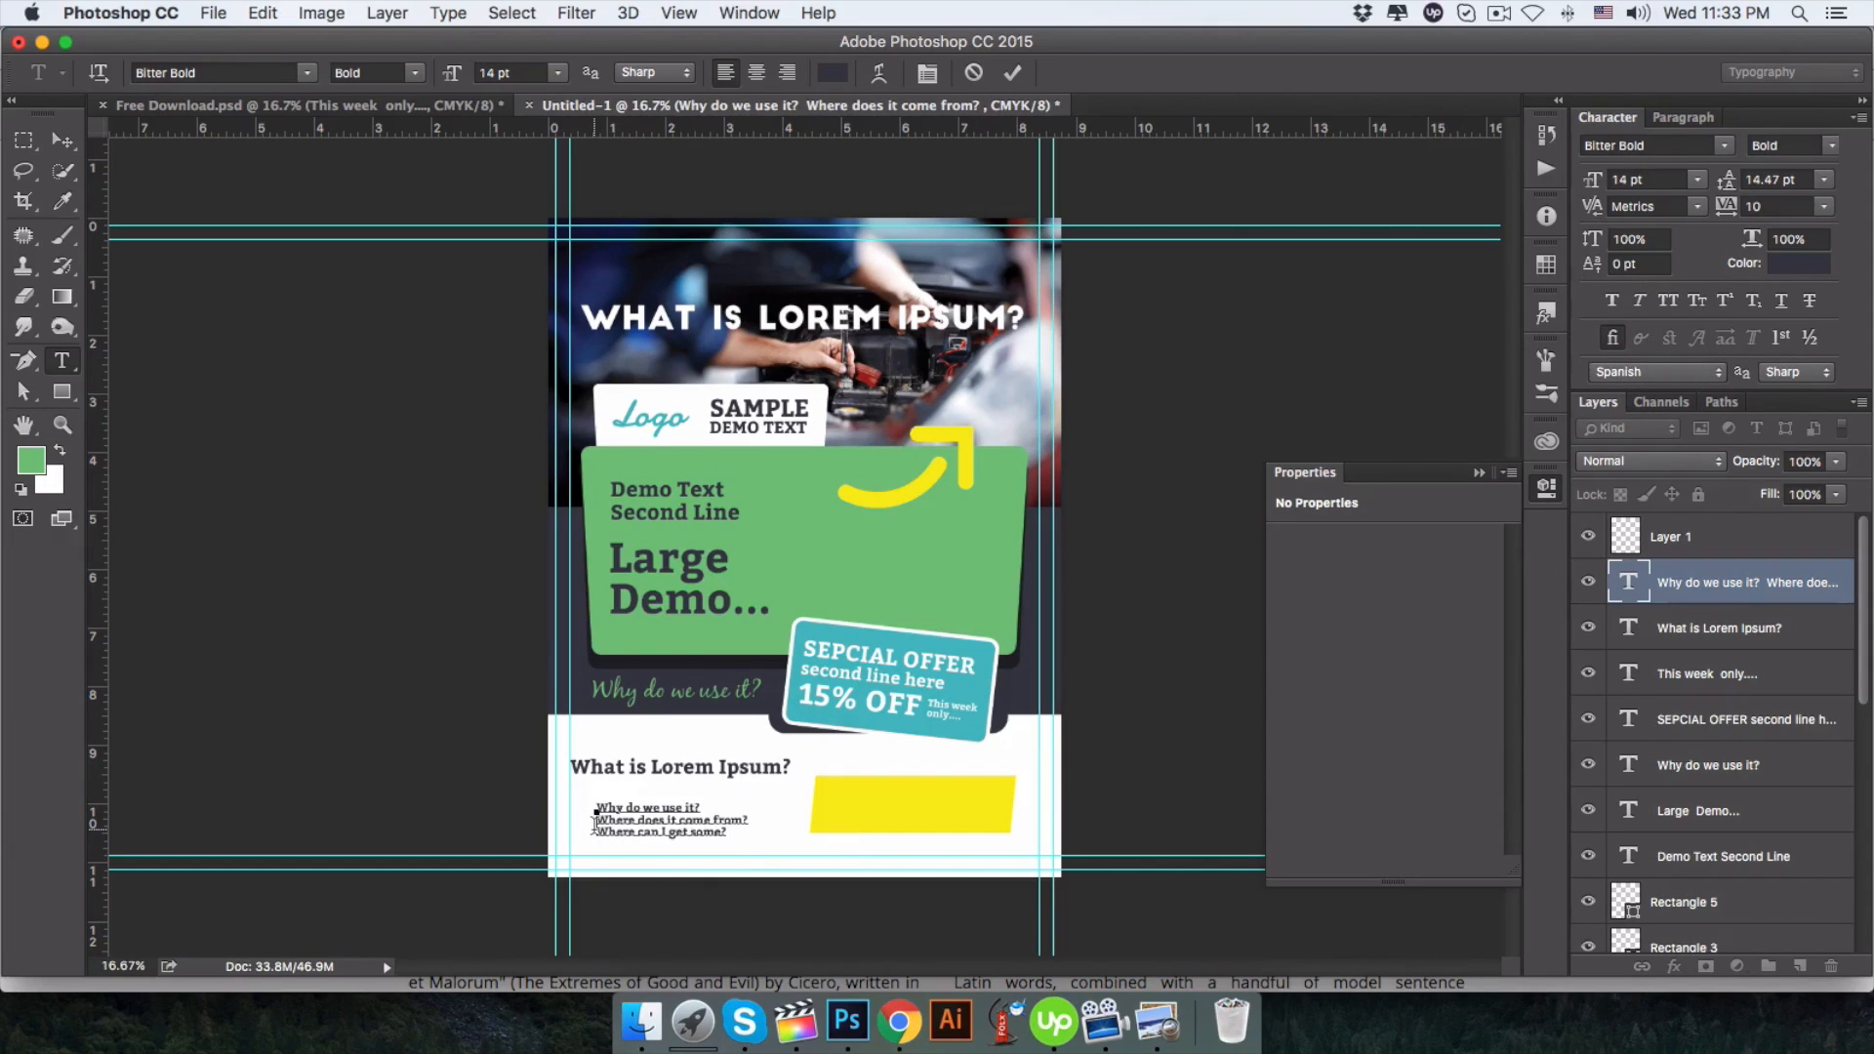
pyautogui.press('BackSpace')
pyautogui.press('super+a')
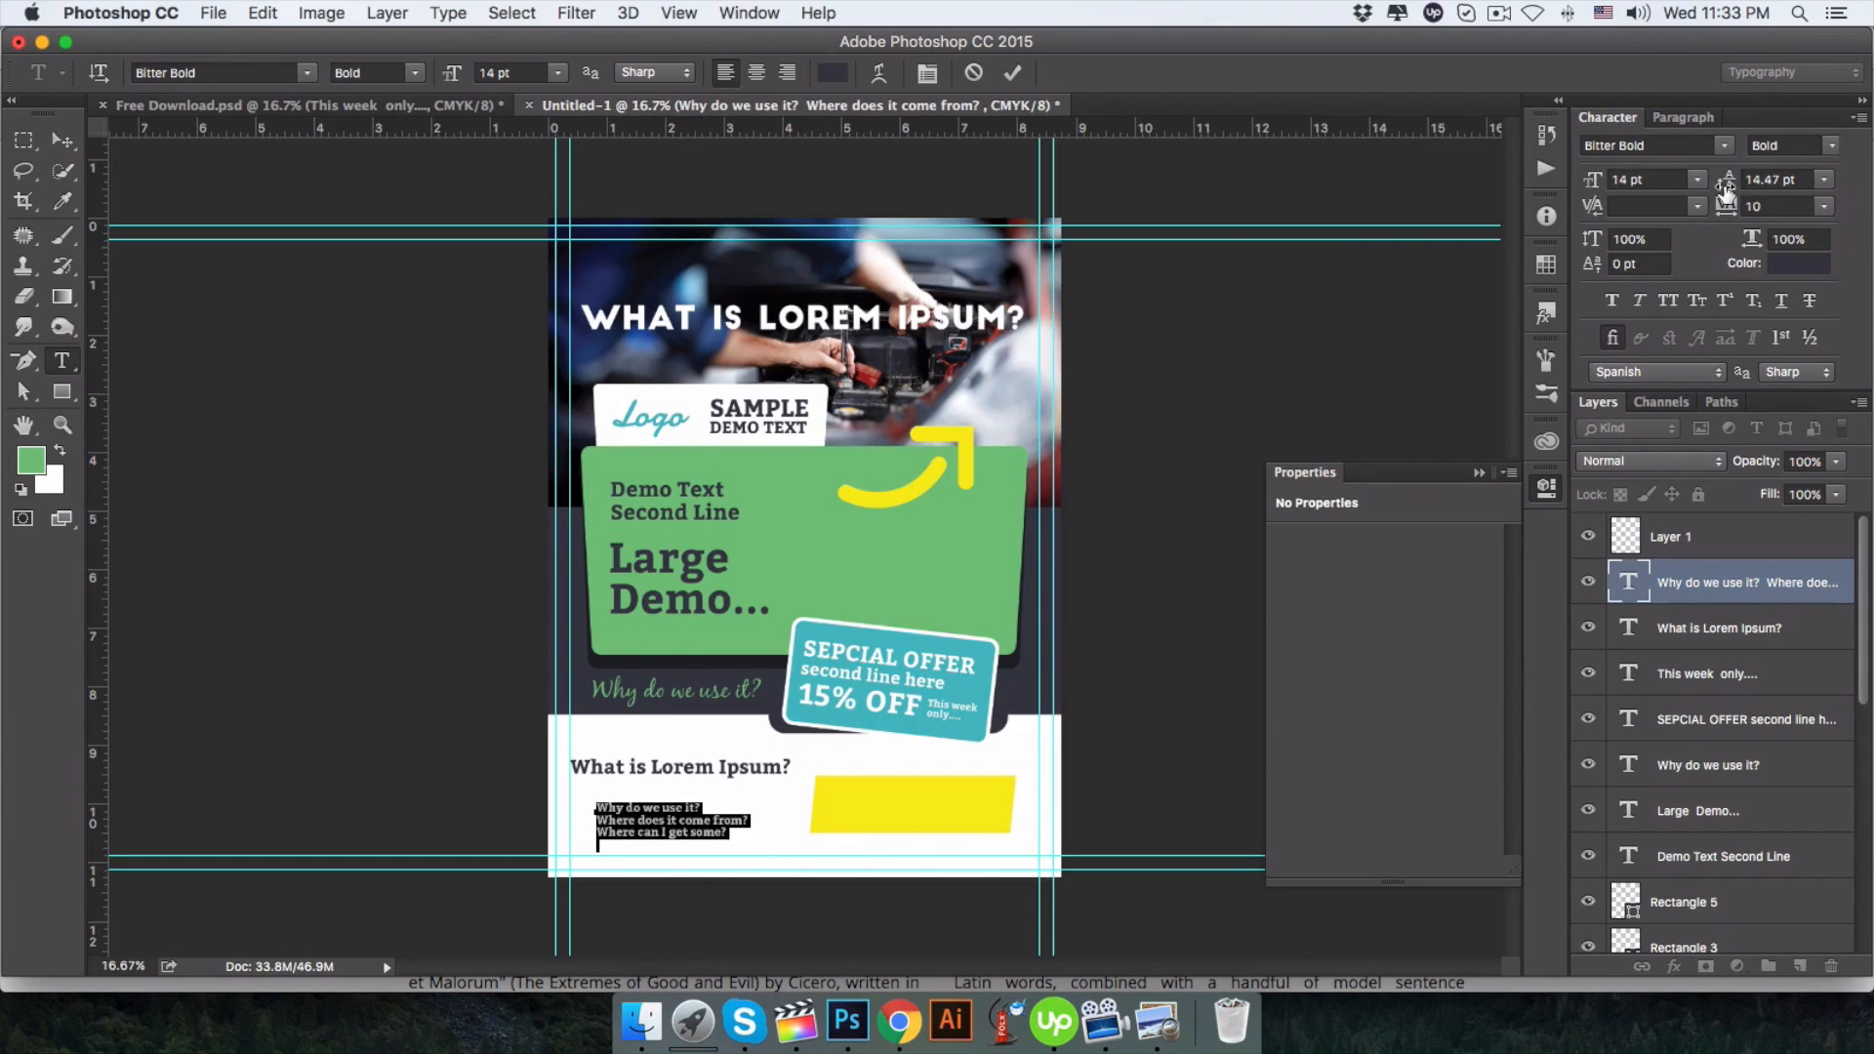
pyautogui.moveTo(1725, 188); pyautogui.dragTo(1732, 196)
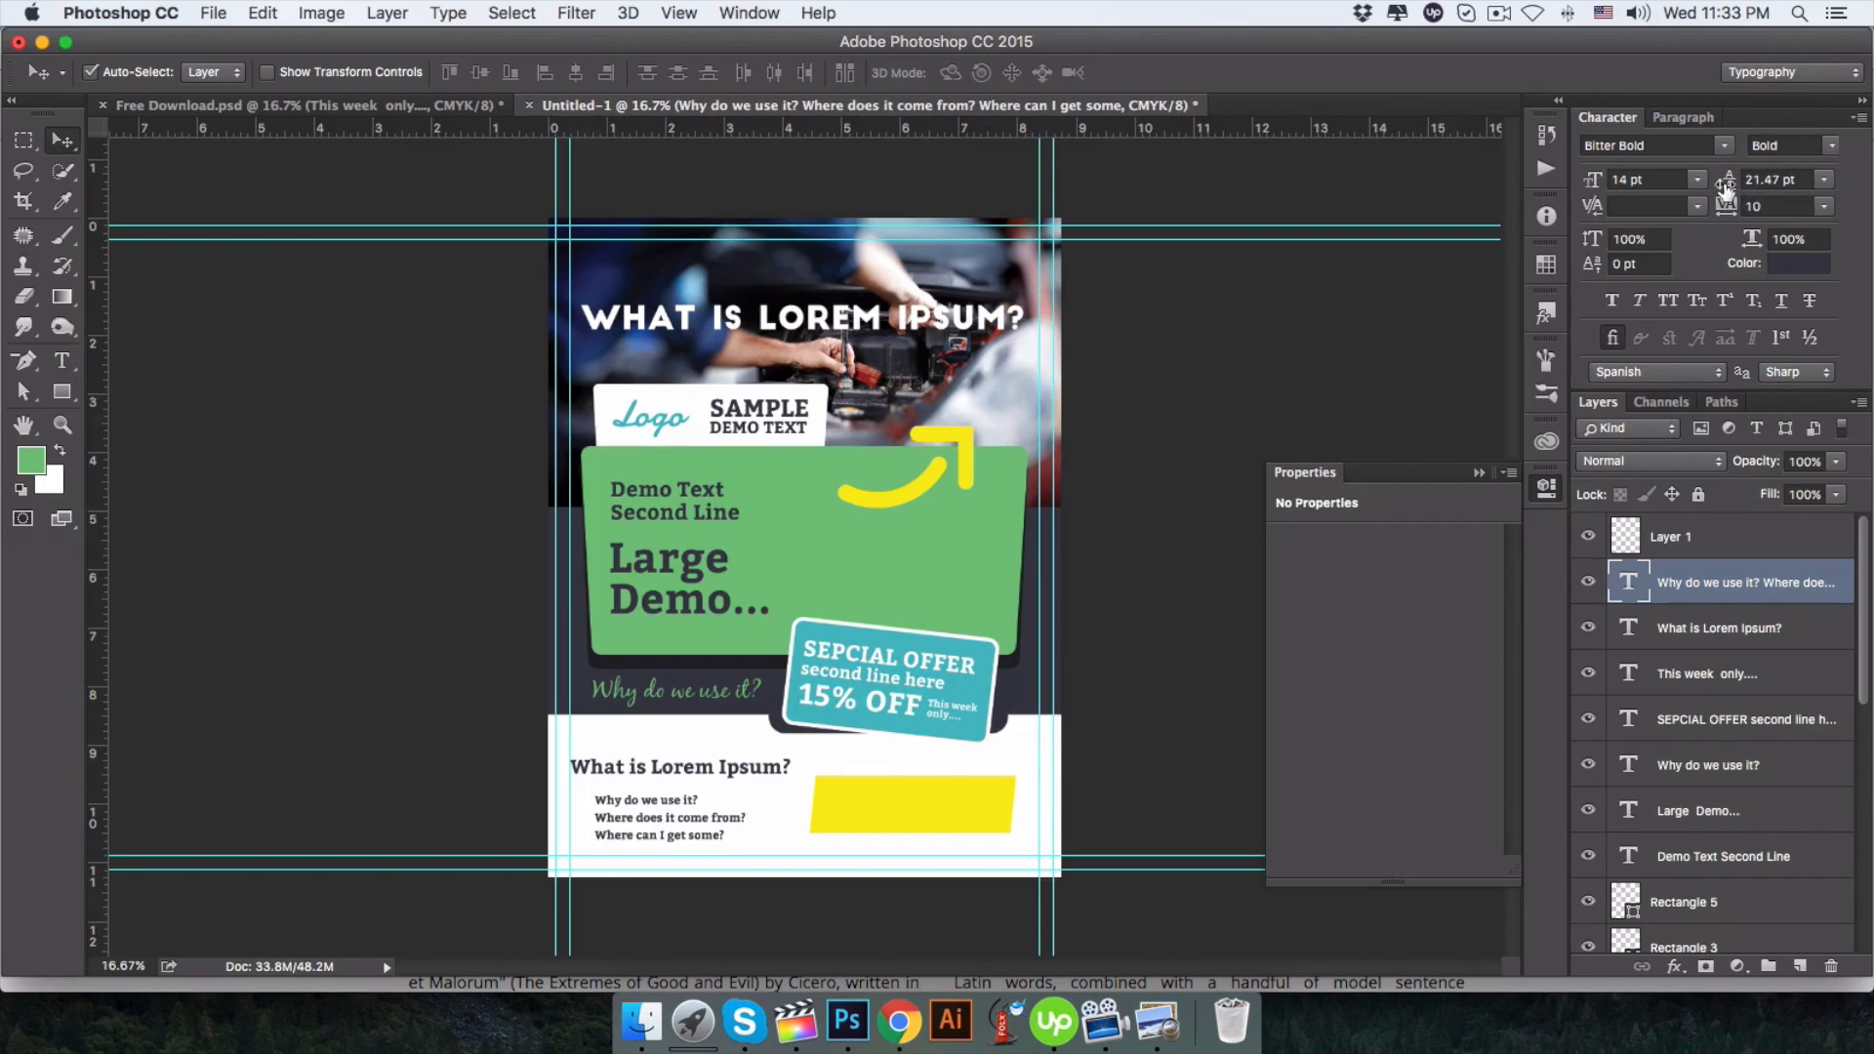
pyautogui.moveTo(1725, 188); pyautogui.dragTo(1723, 193)
pyautogui.moveTo(634, 810); pyautogui.dragTo(634, 807)
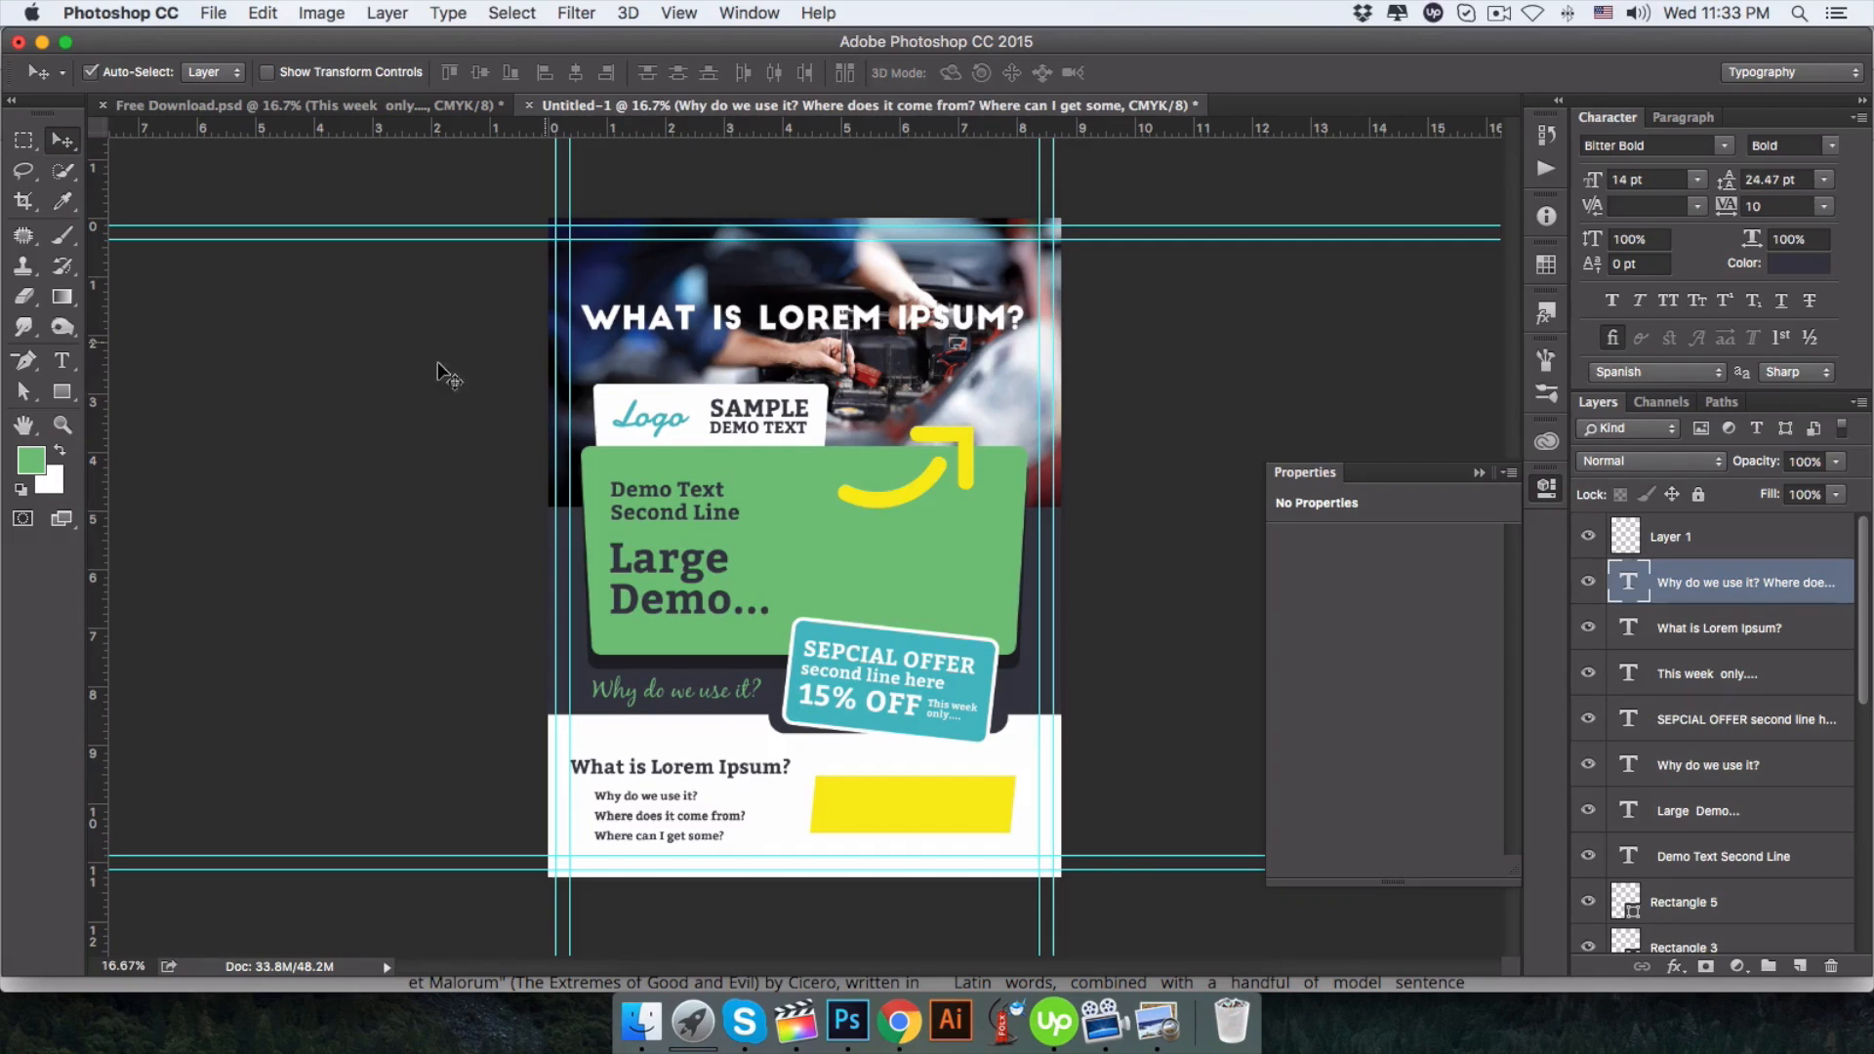
# Check the bullets in Free Download.psd, then draw a small checkmark custom shape filled with green #77c47d before the list's first line.
pyautogui.click(454, 106)
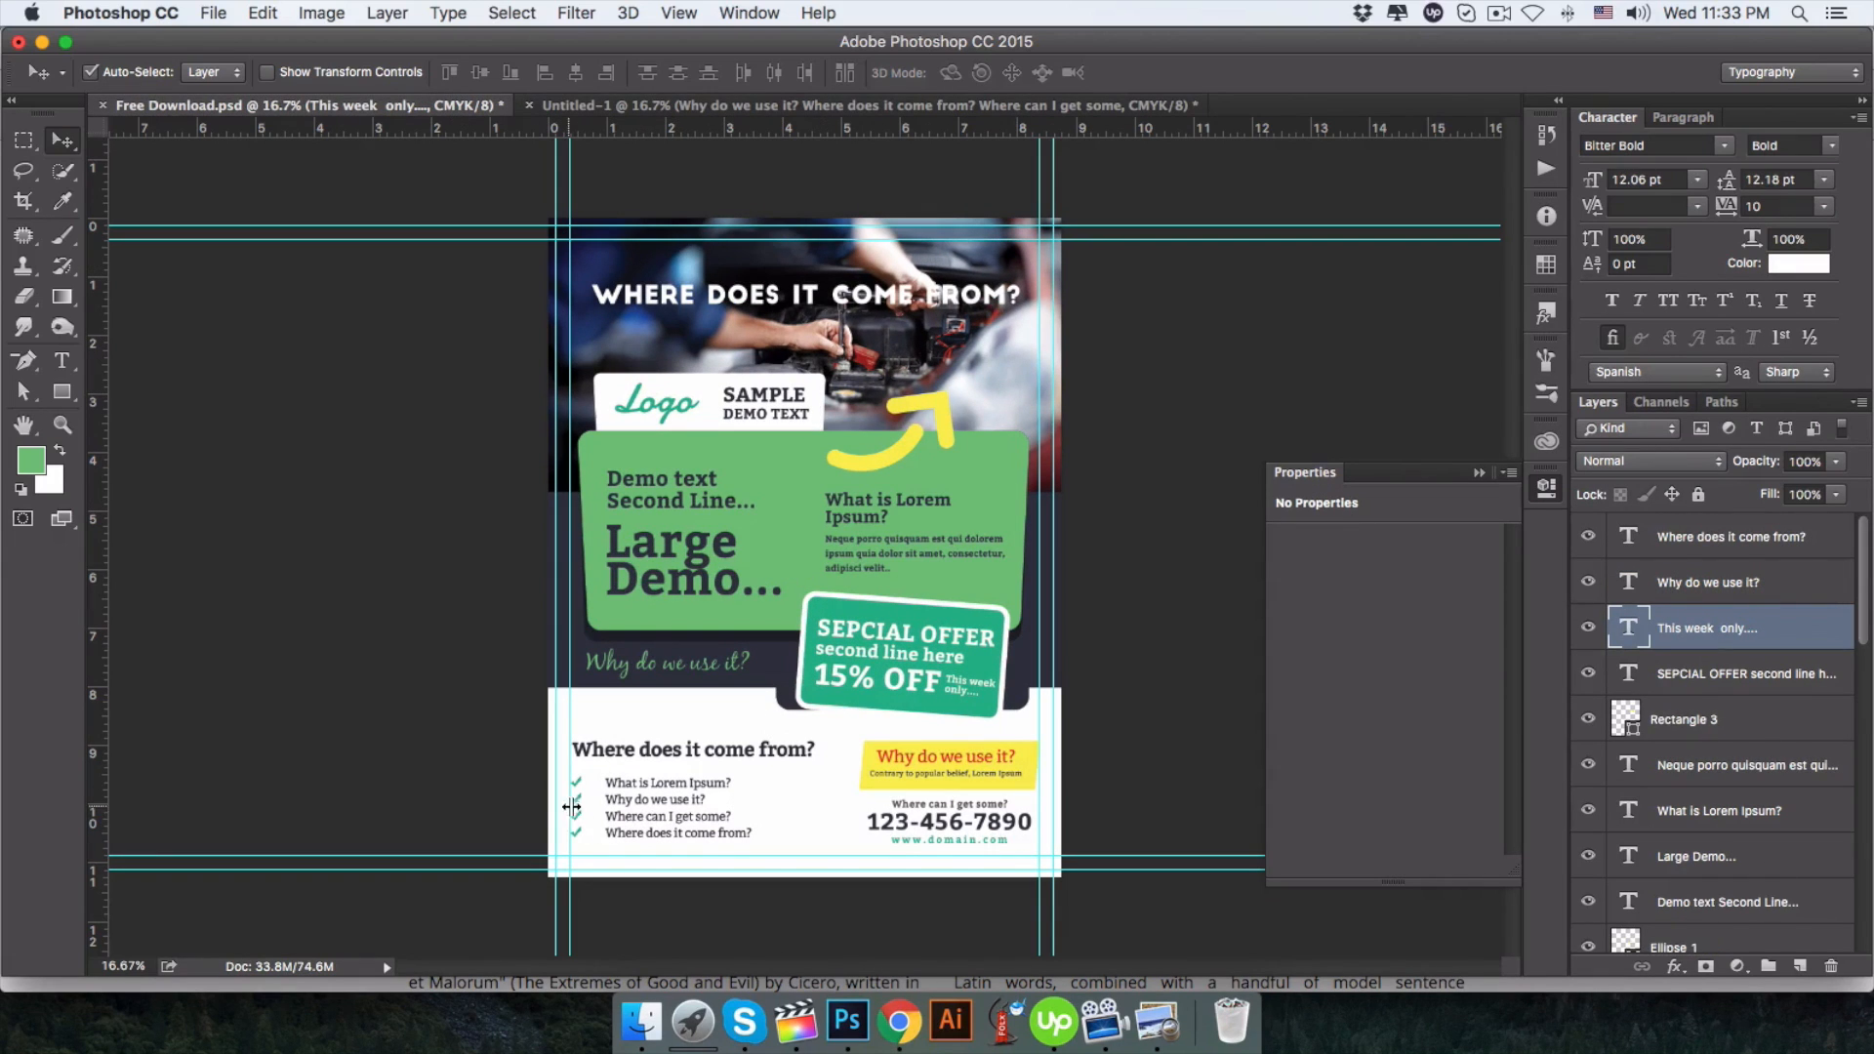
pyautogui.click(691, 103)
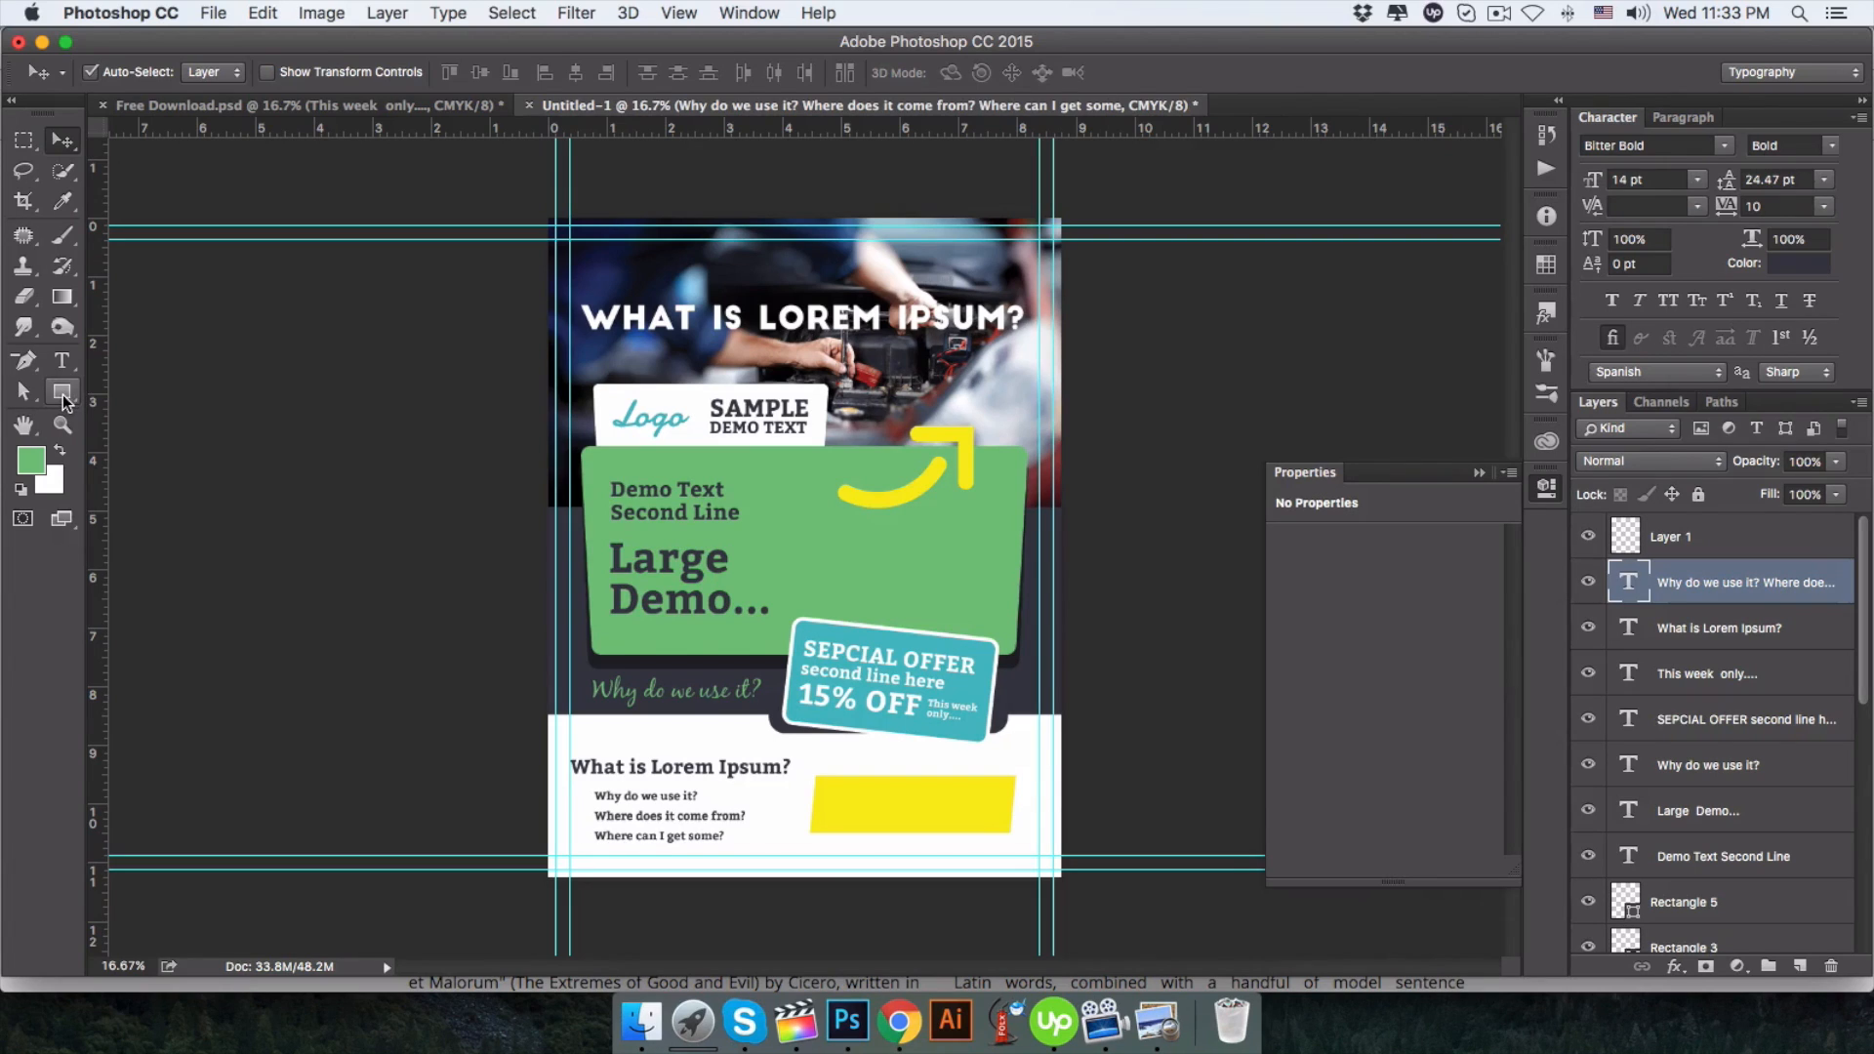
pyautogui.click(62, 394)
pyautogui.click(160, 496)
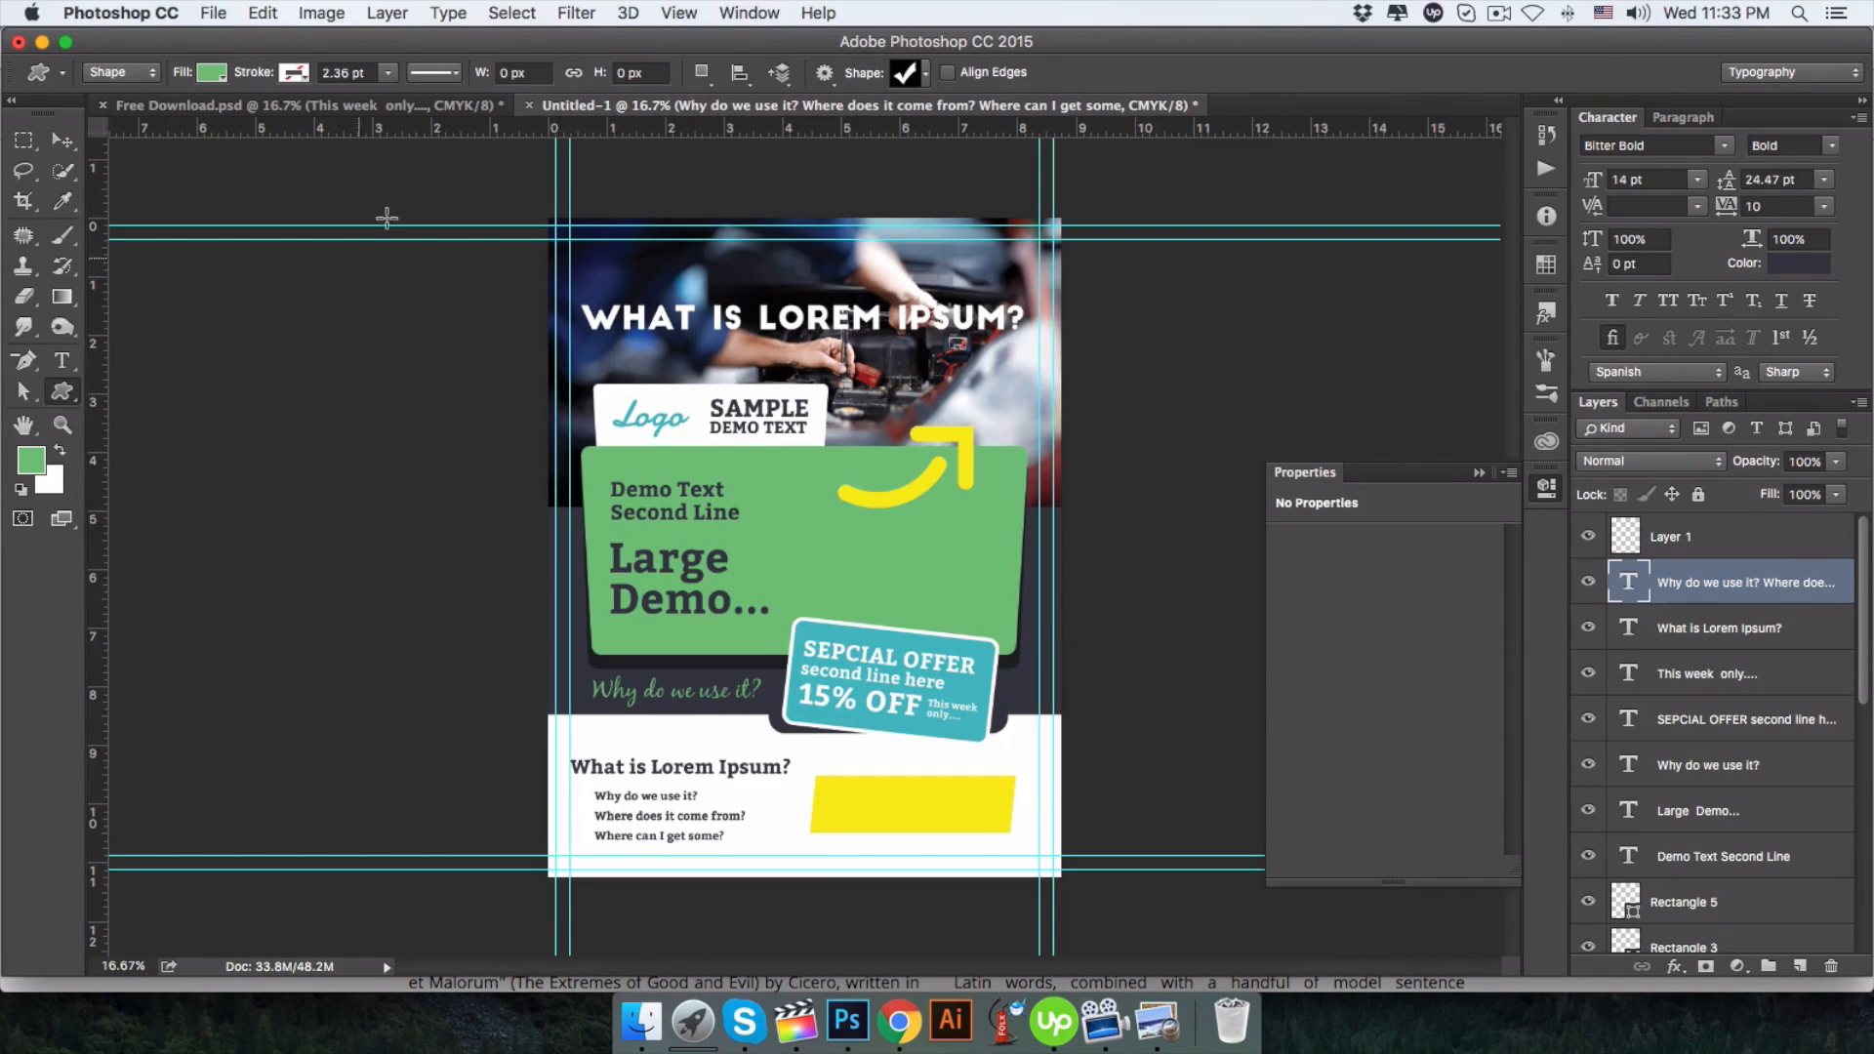
pyautogui.click(925, 74)
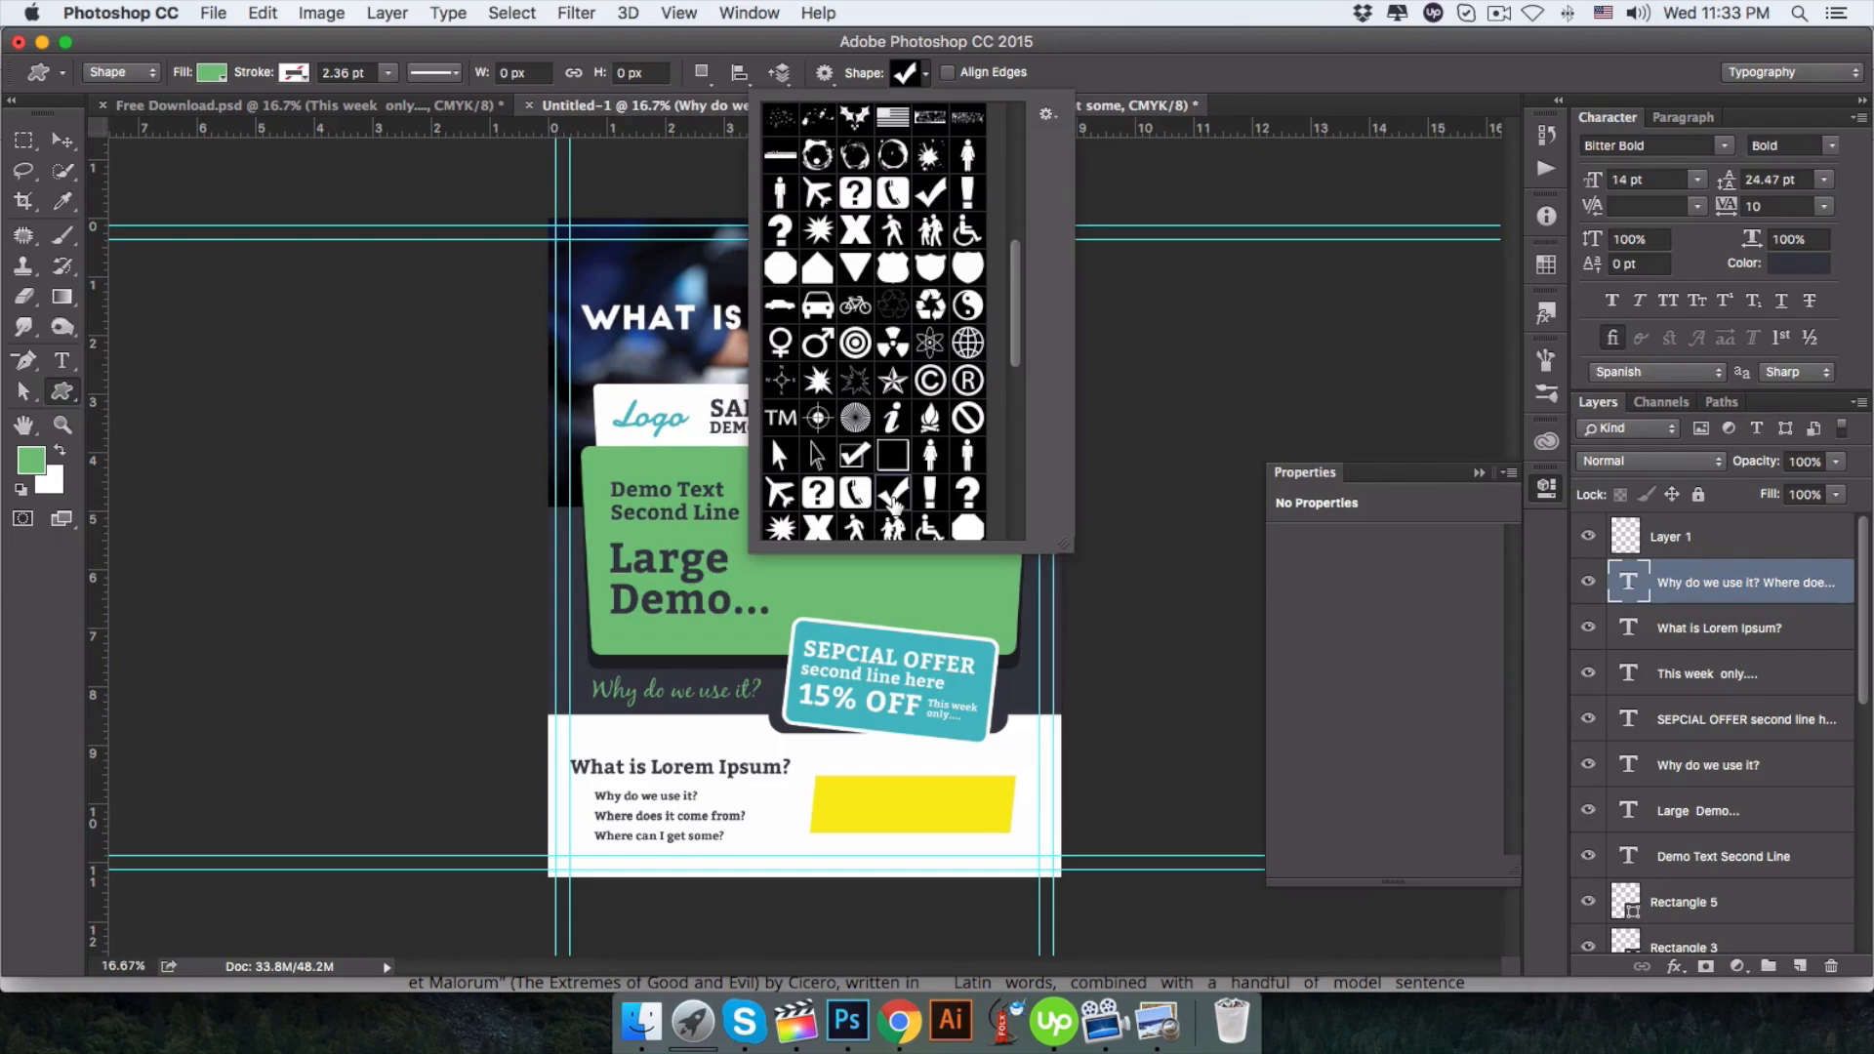
pyautogui.click(890, 495)
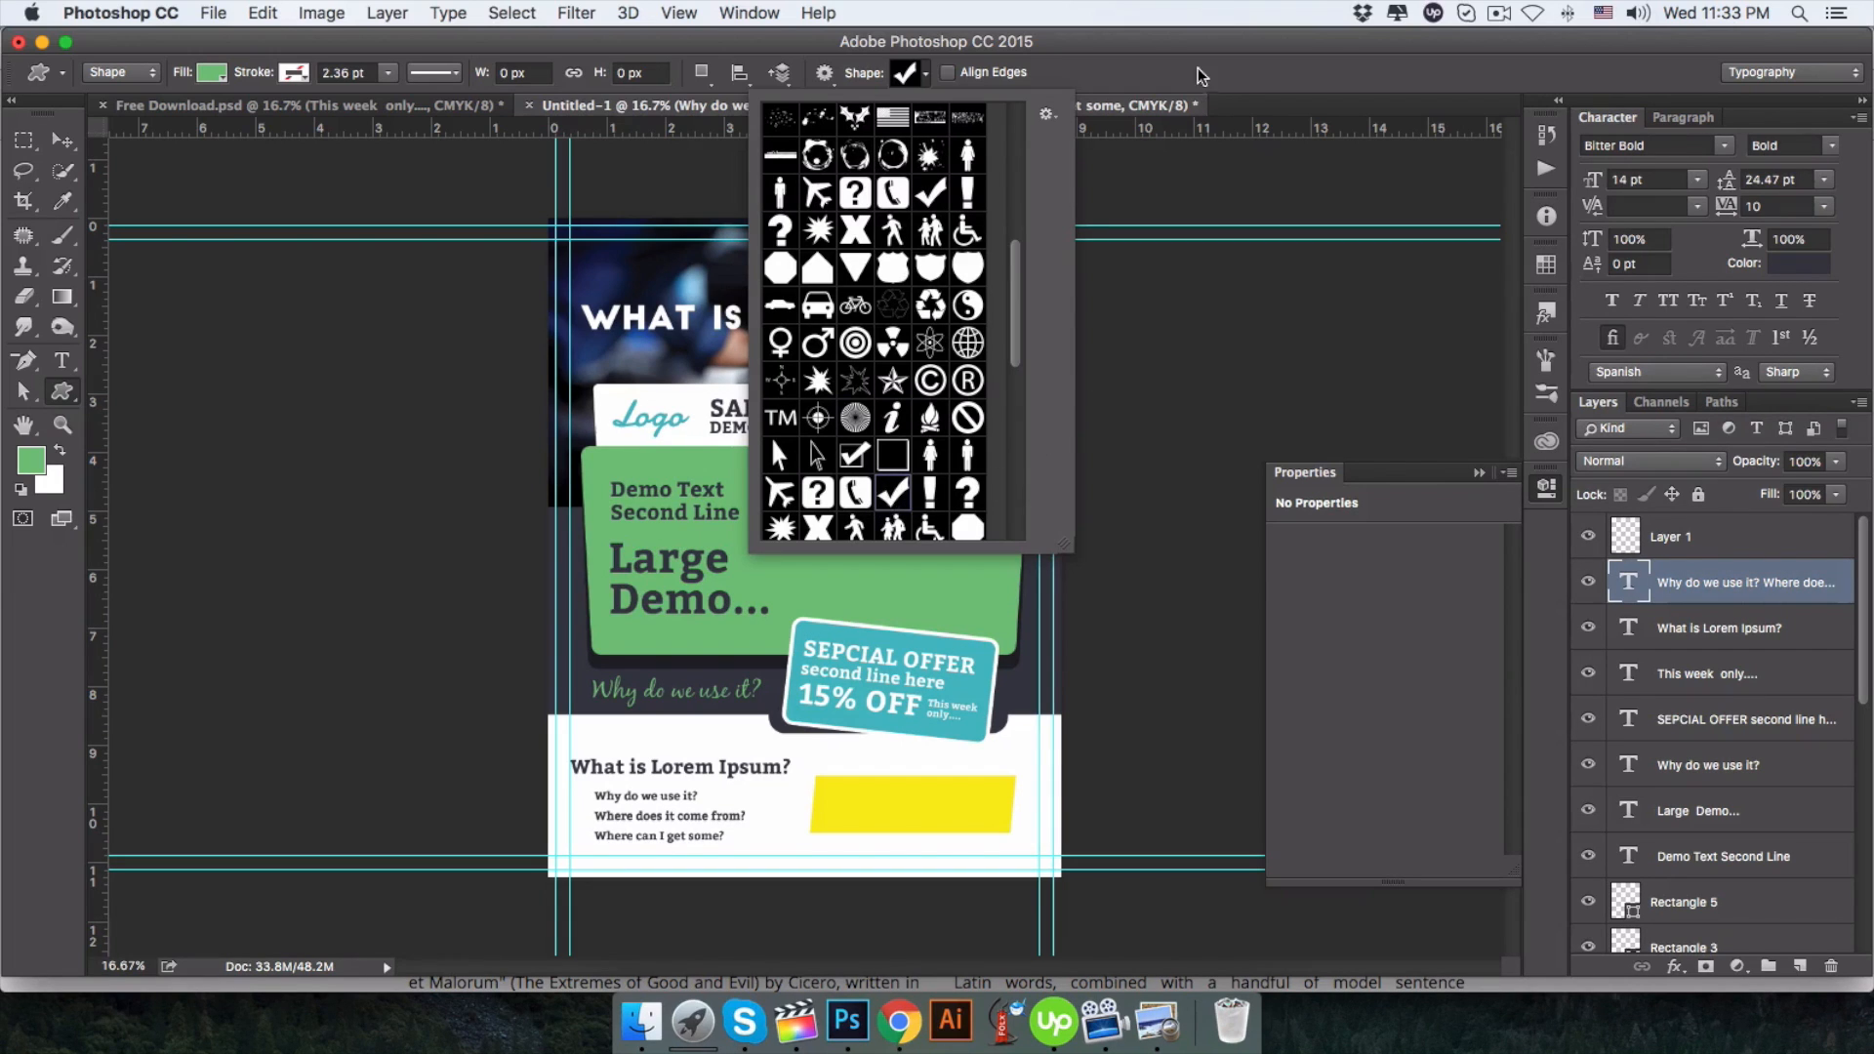
pyautogui.click(1047, 114)
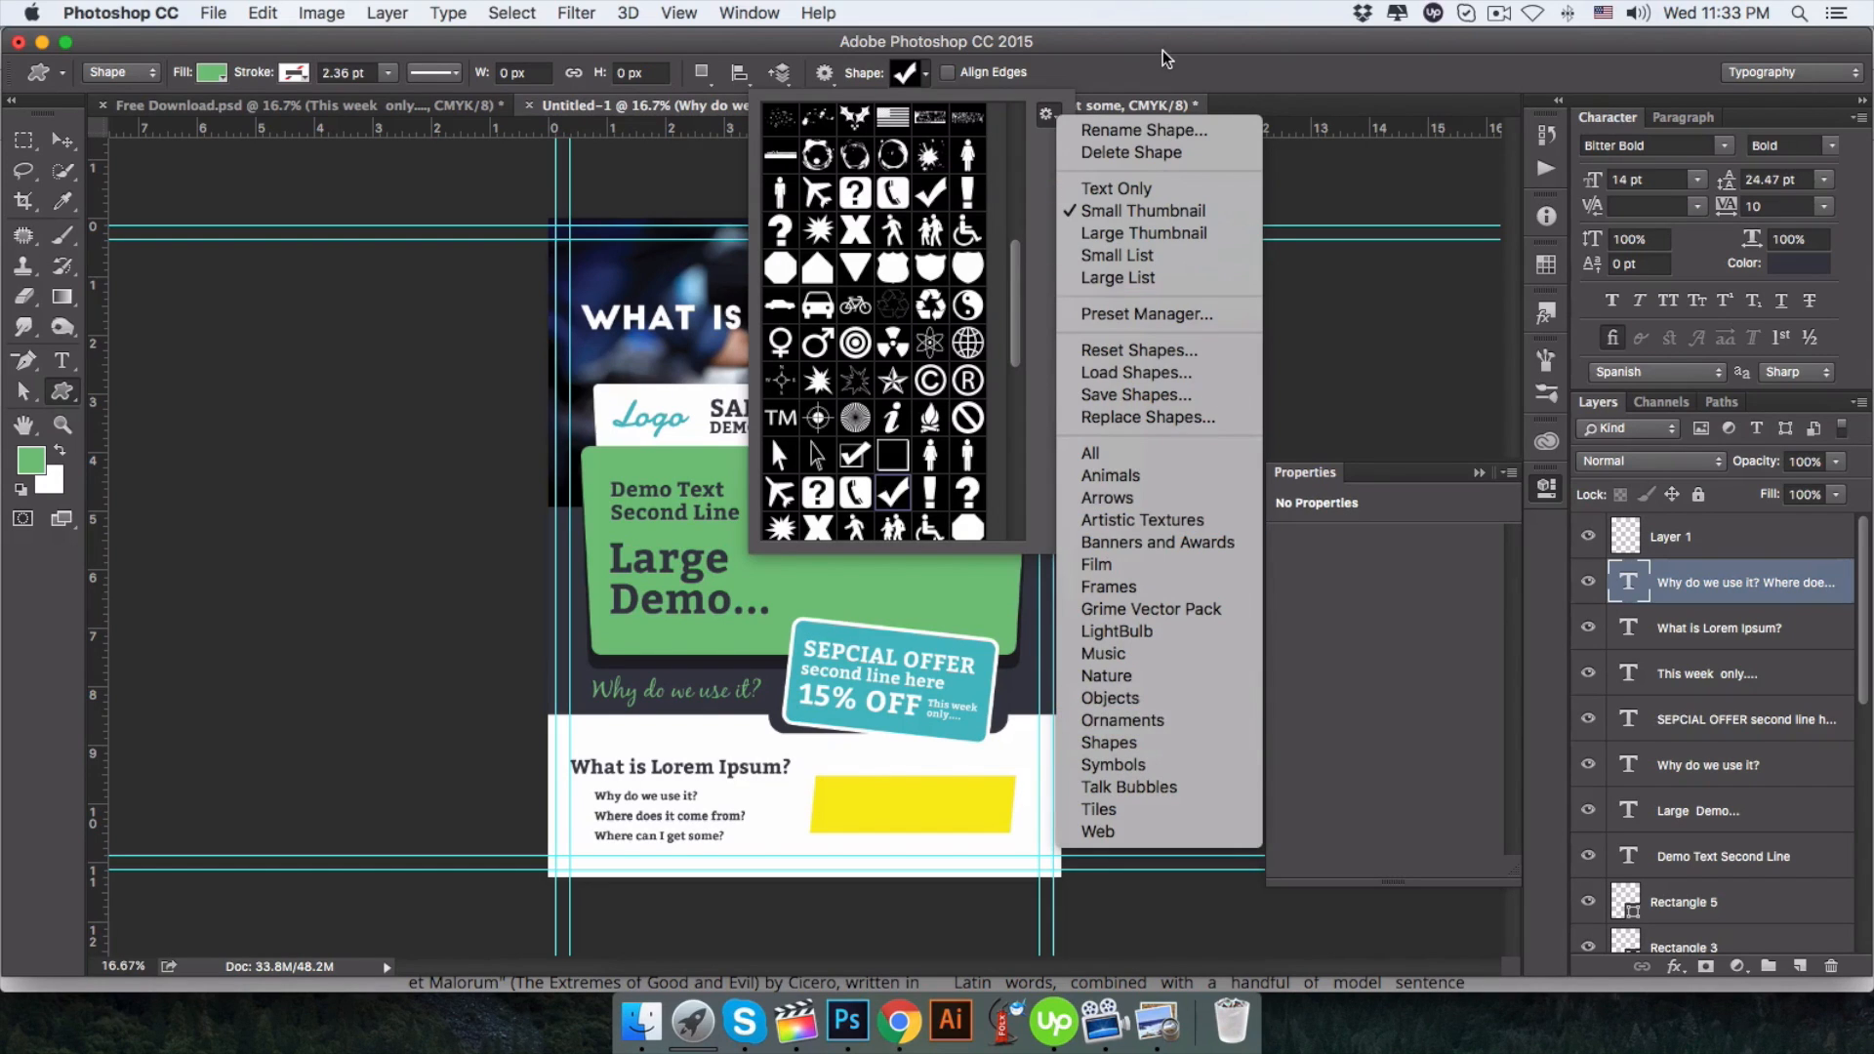
pyautogui.click(1122, 722)
pyautogui.moveTo(579, 787); pyautogui.dragTo(585, 801)
pyautogui.doubleClick(1616, 581)
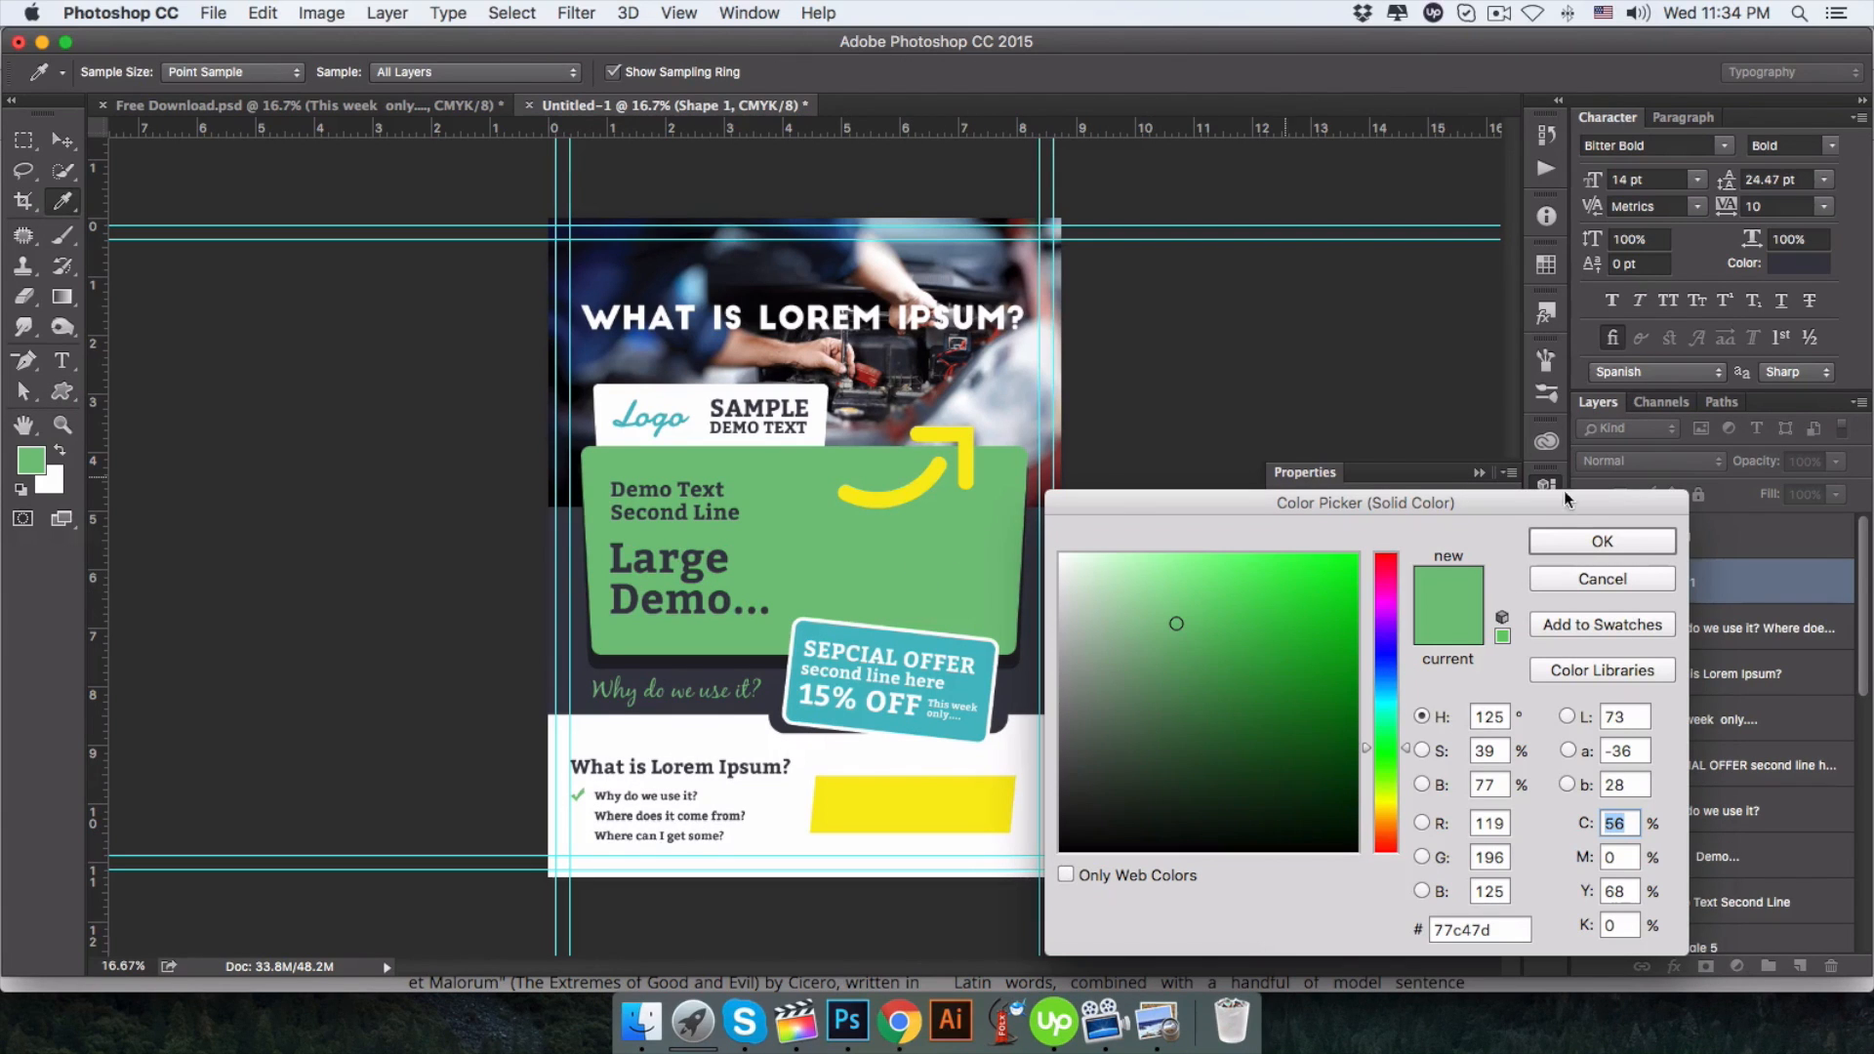
pyautogui.click(1601, 540)
# Duplicate the green checkmark twice, placing the copies before the list's second and third lines.
pyautogui.press('super+equal')
pyautogui.scroll(-6, 338, 638)
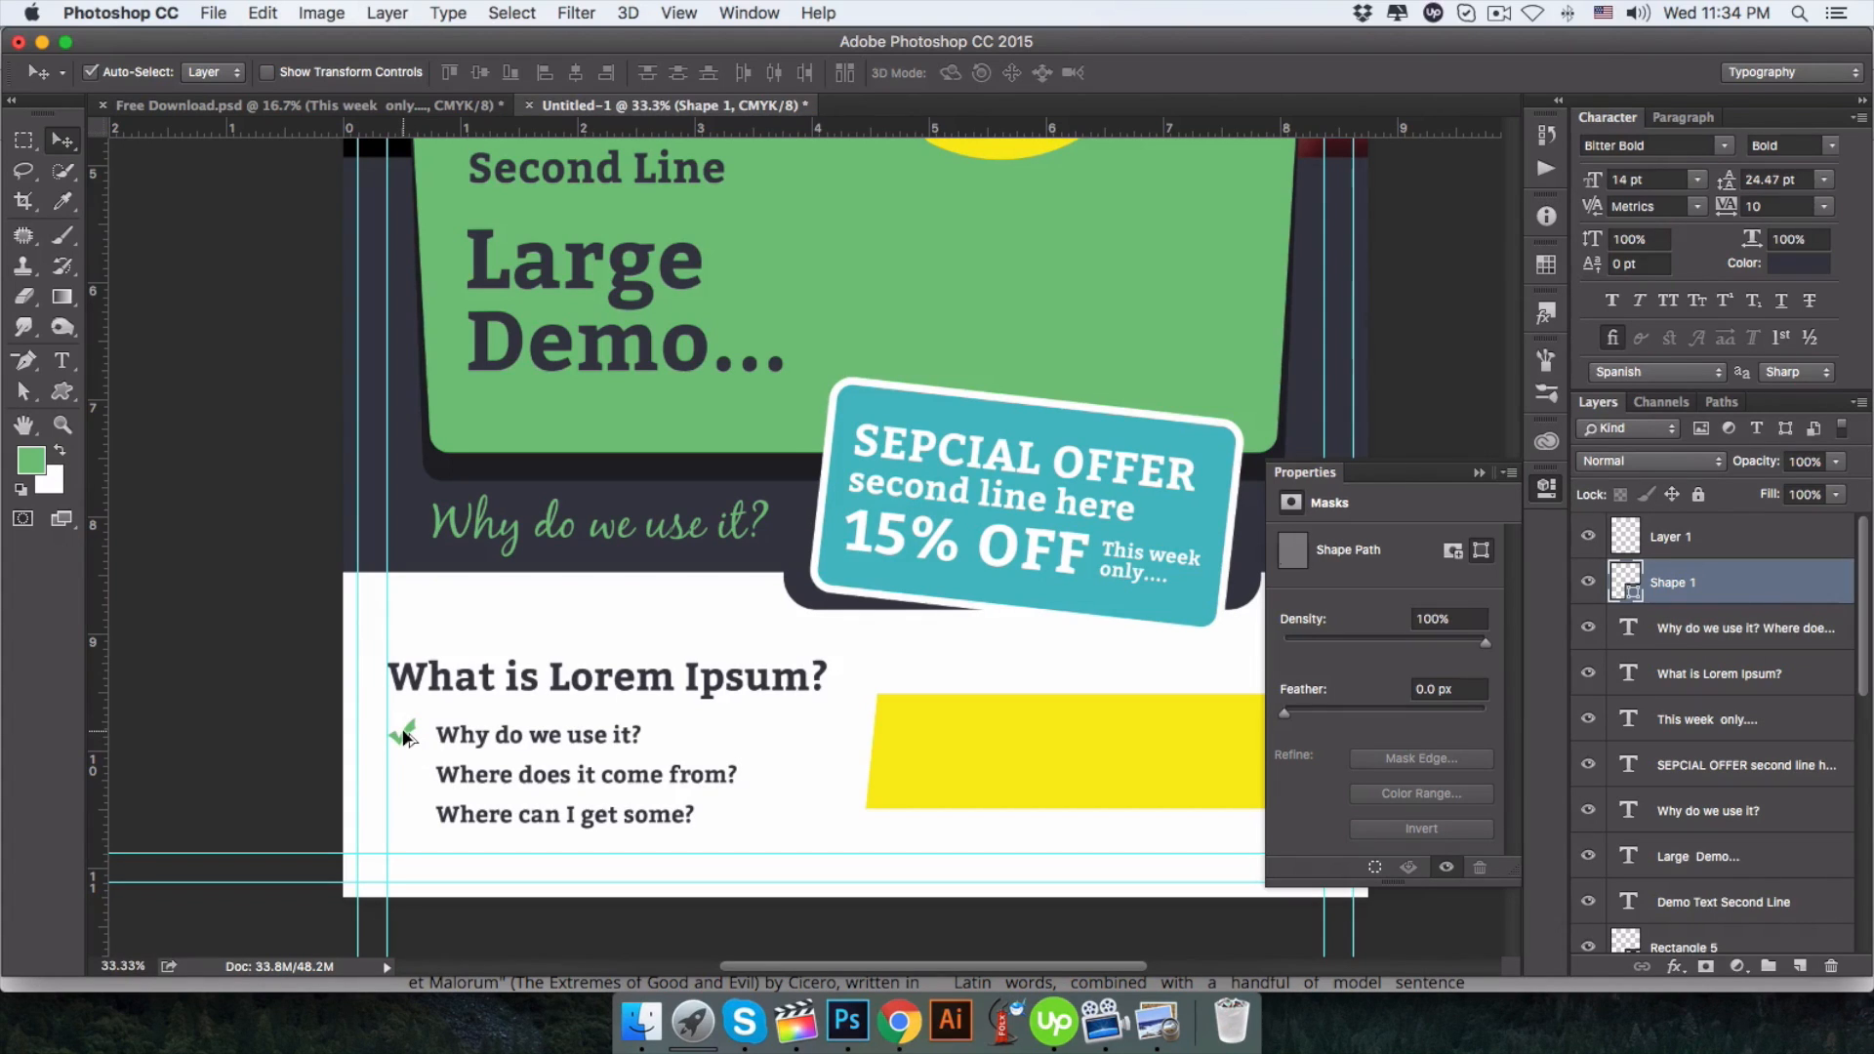
pyautogui.moveTo(404, 737); pyautogui.dragTo(406, 761)
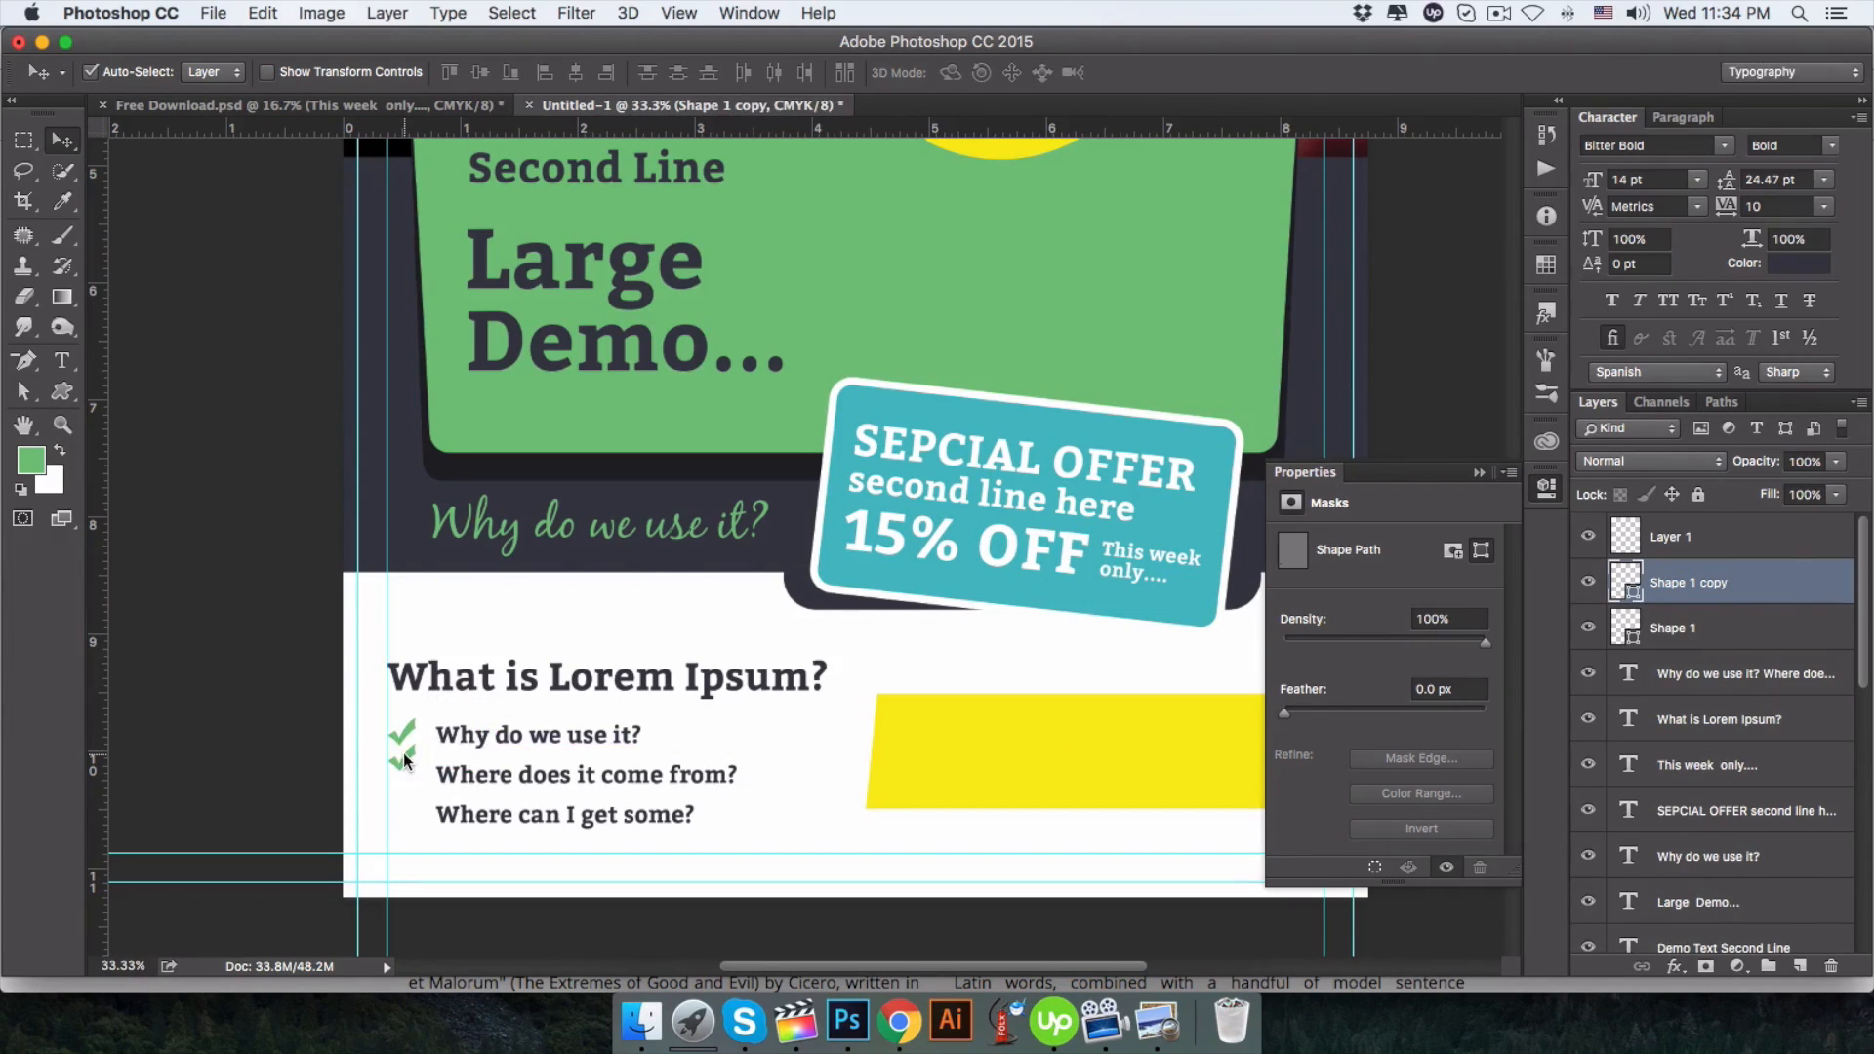
pyautogui.press('super+z')
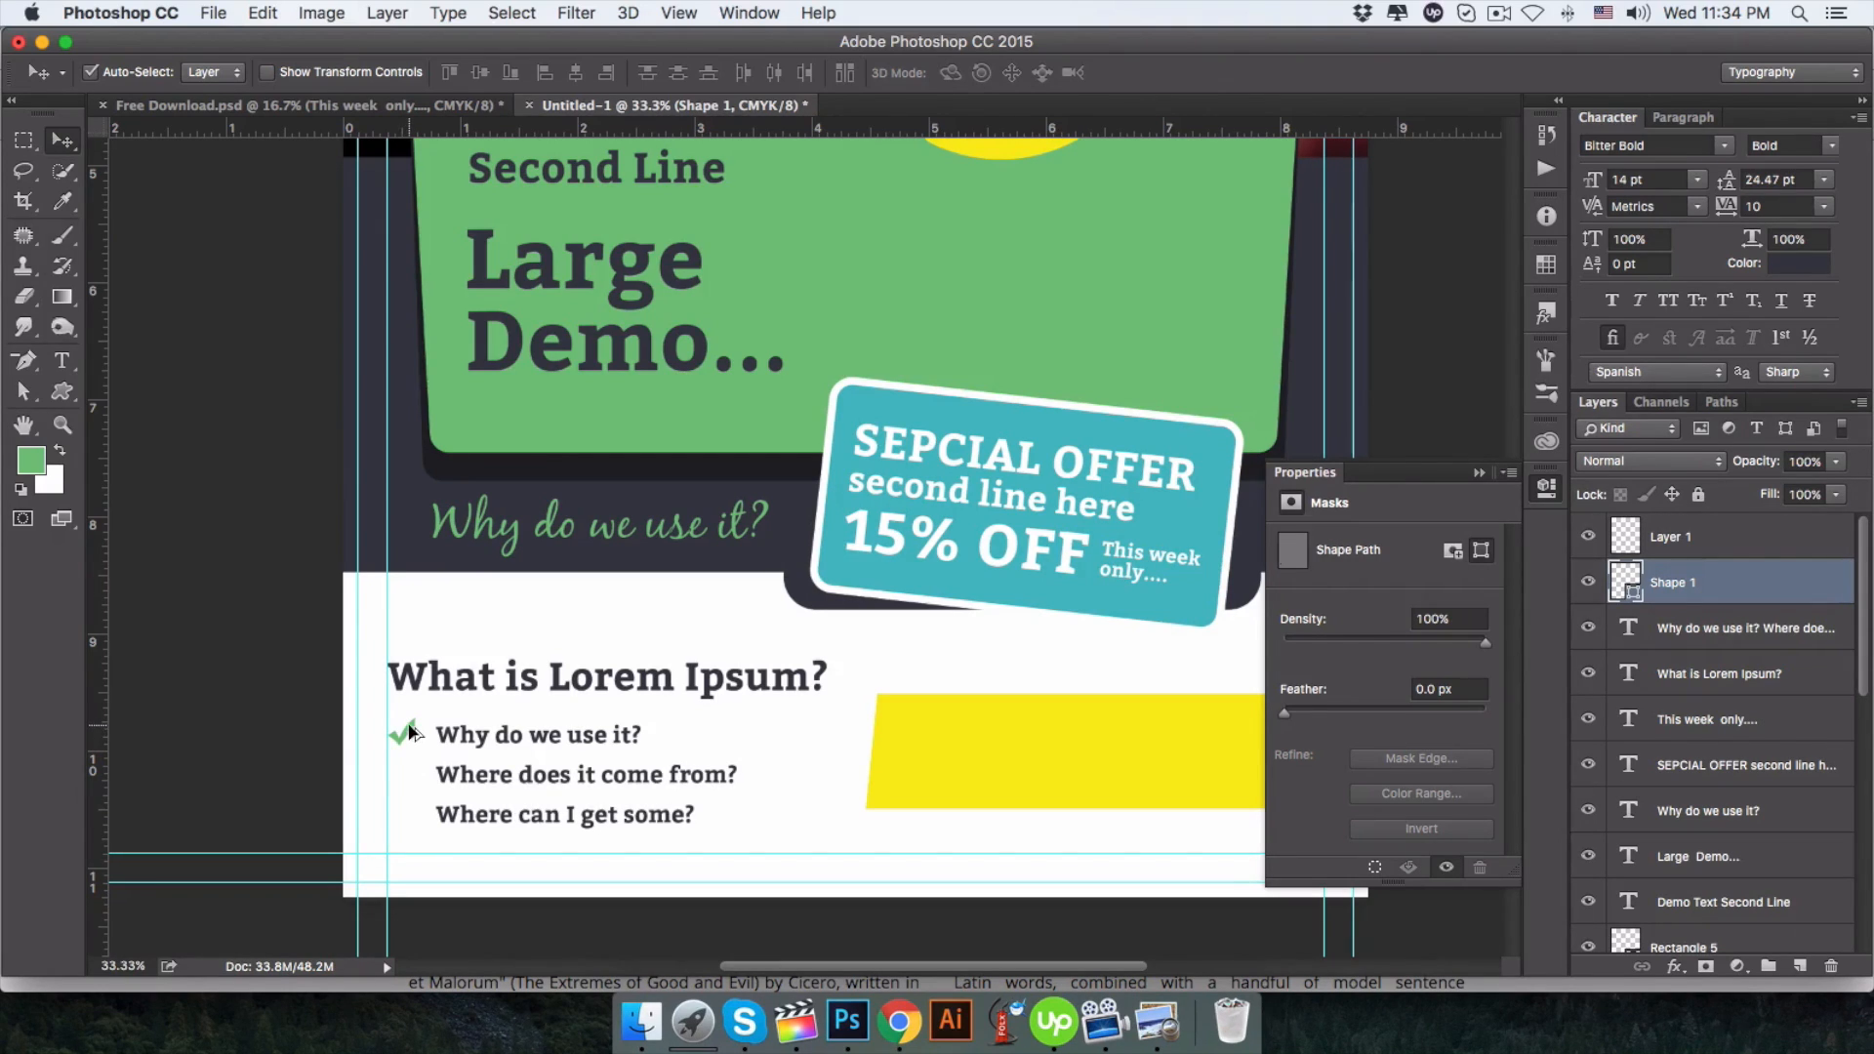
pyautogui.moveTo(412, 732); pyautogui.dragTo(407, 775)
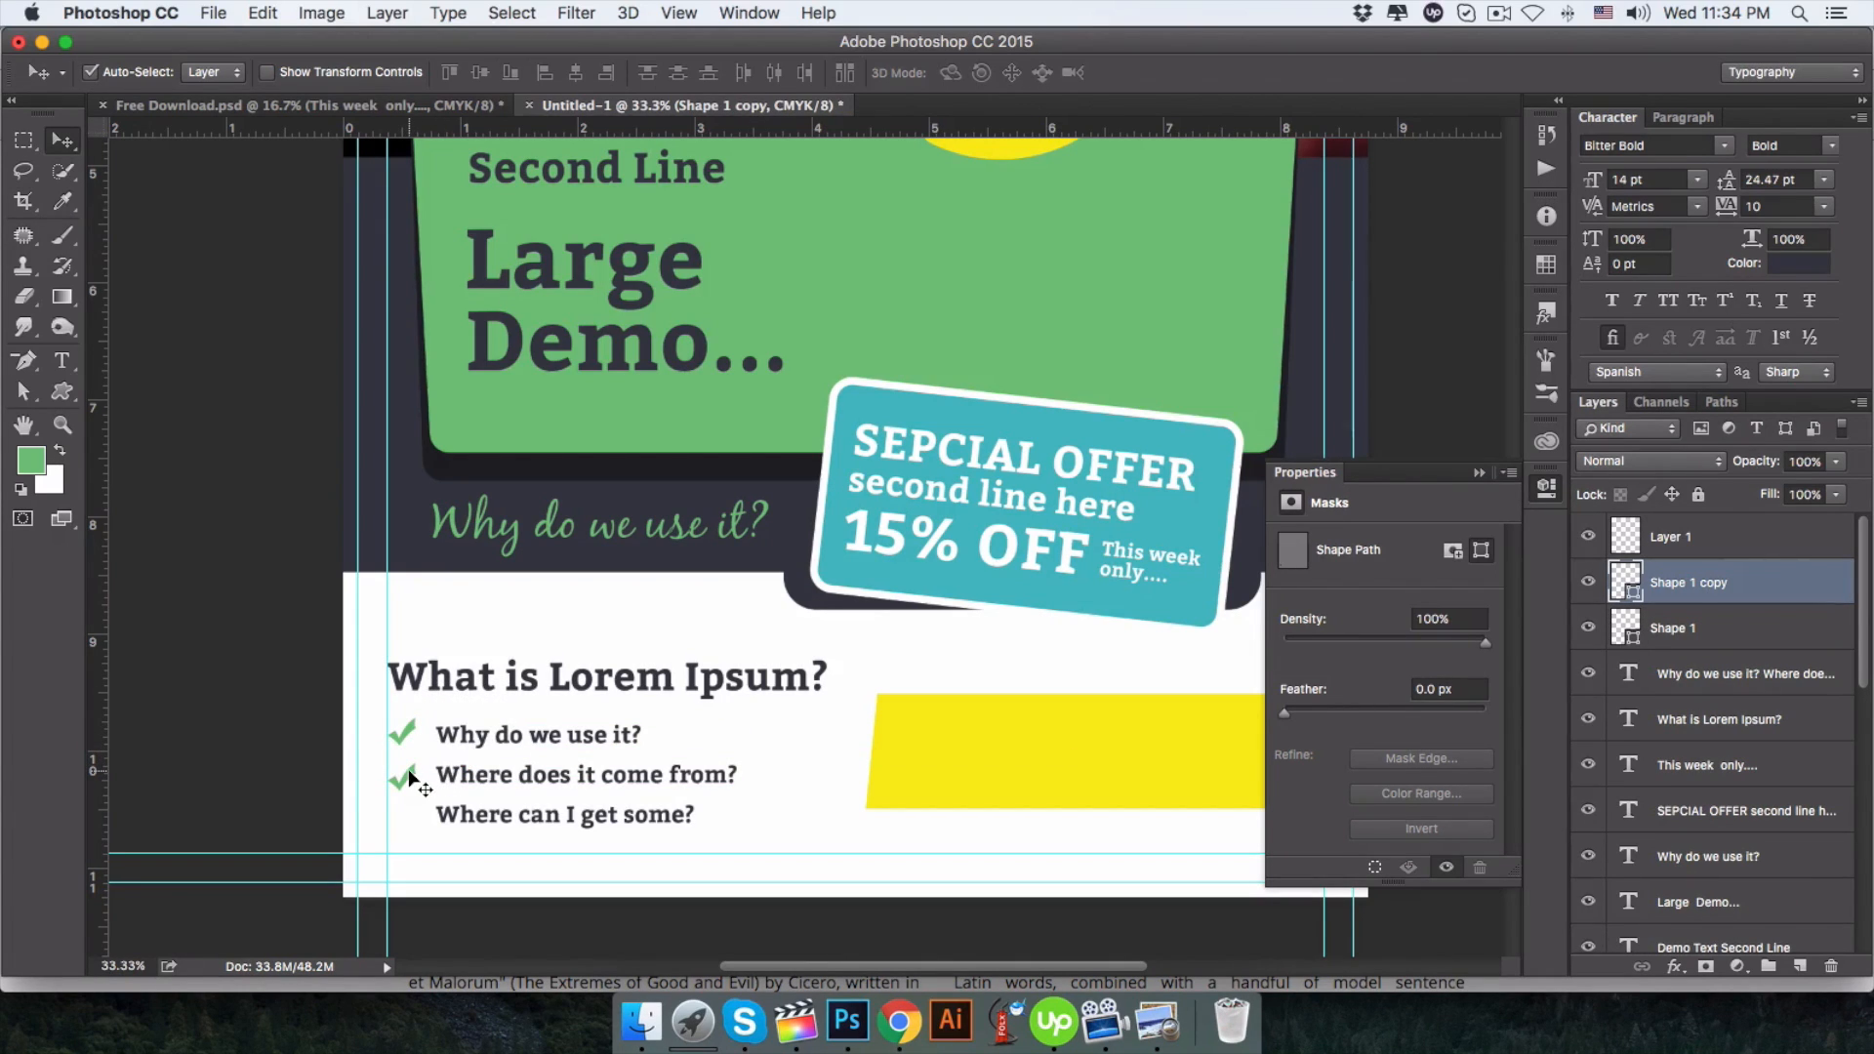
pyautogui.moveTo(409, 781); pyautogui.dragTo(410, 814)
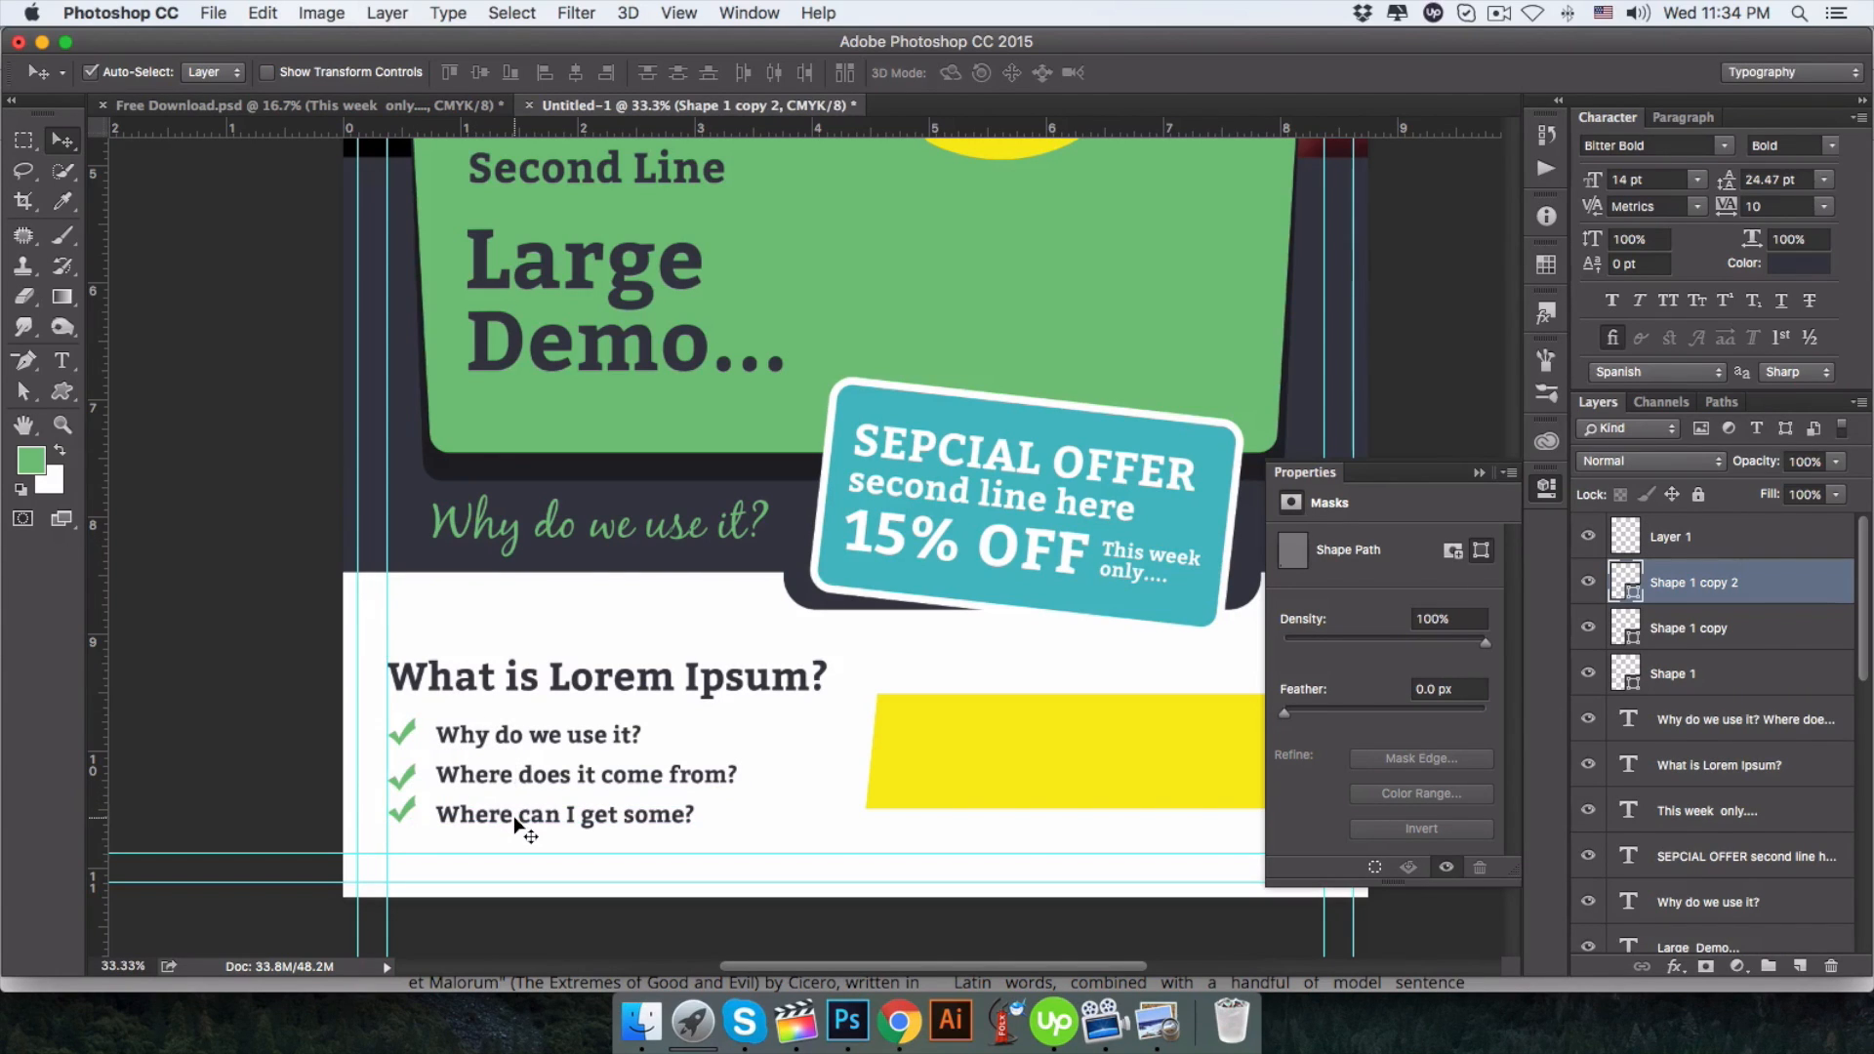
# Change the font style of the three-line list text to Bitter Regular.
pyautogui.click(585, 774)
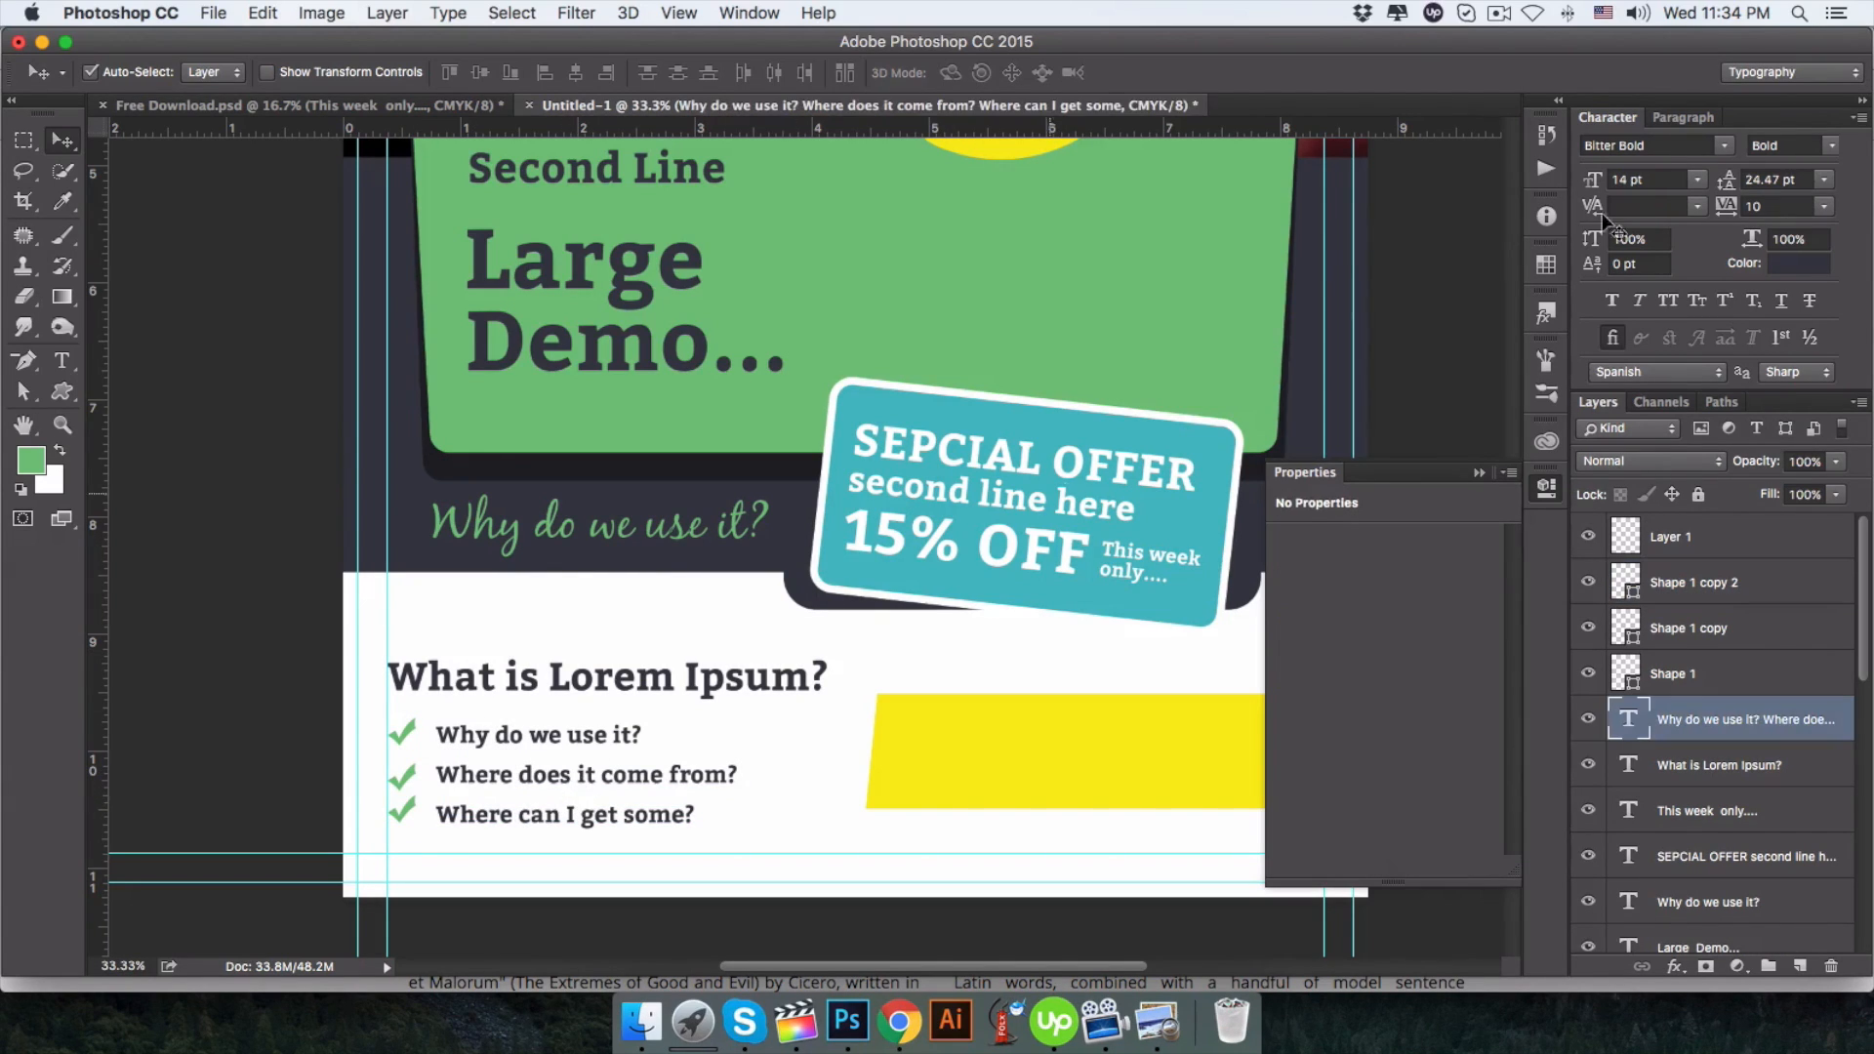
pyautogui.click(1833, 147)
pyautogui.click(1796, 142)
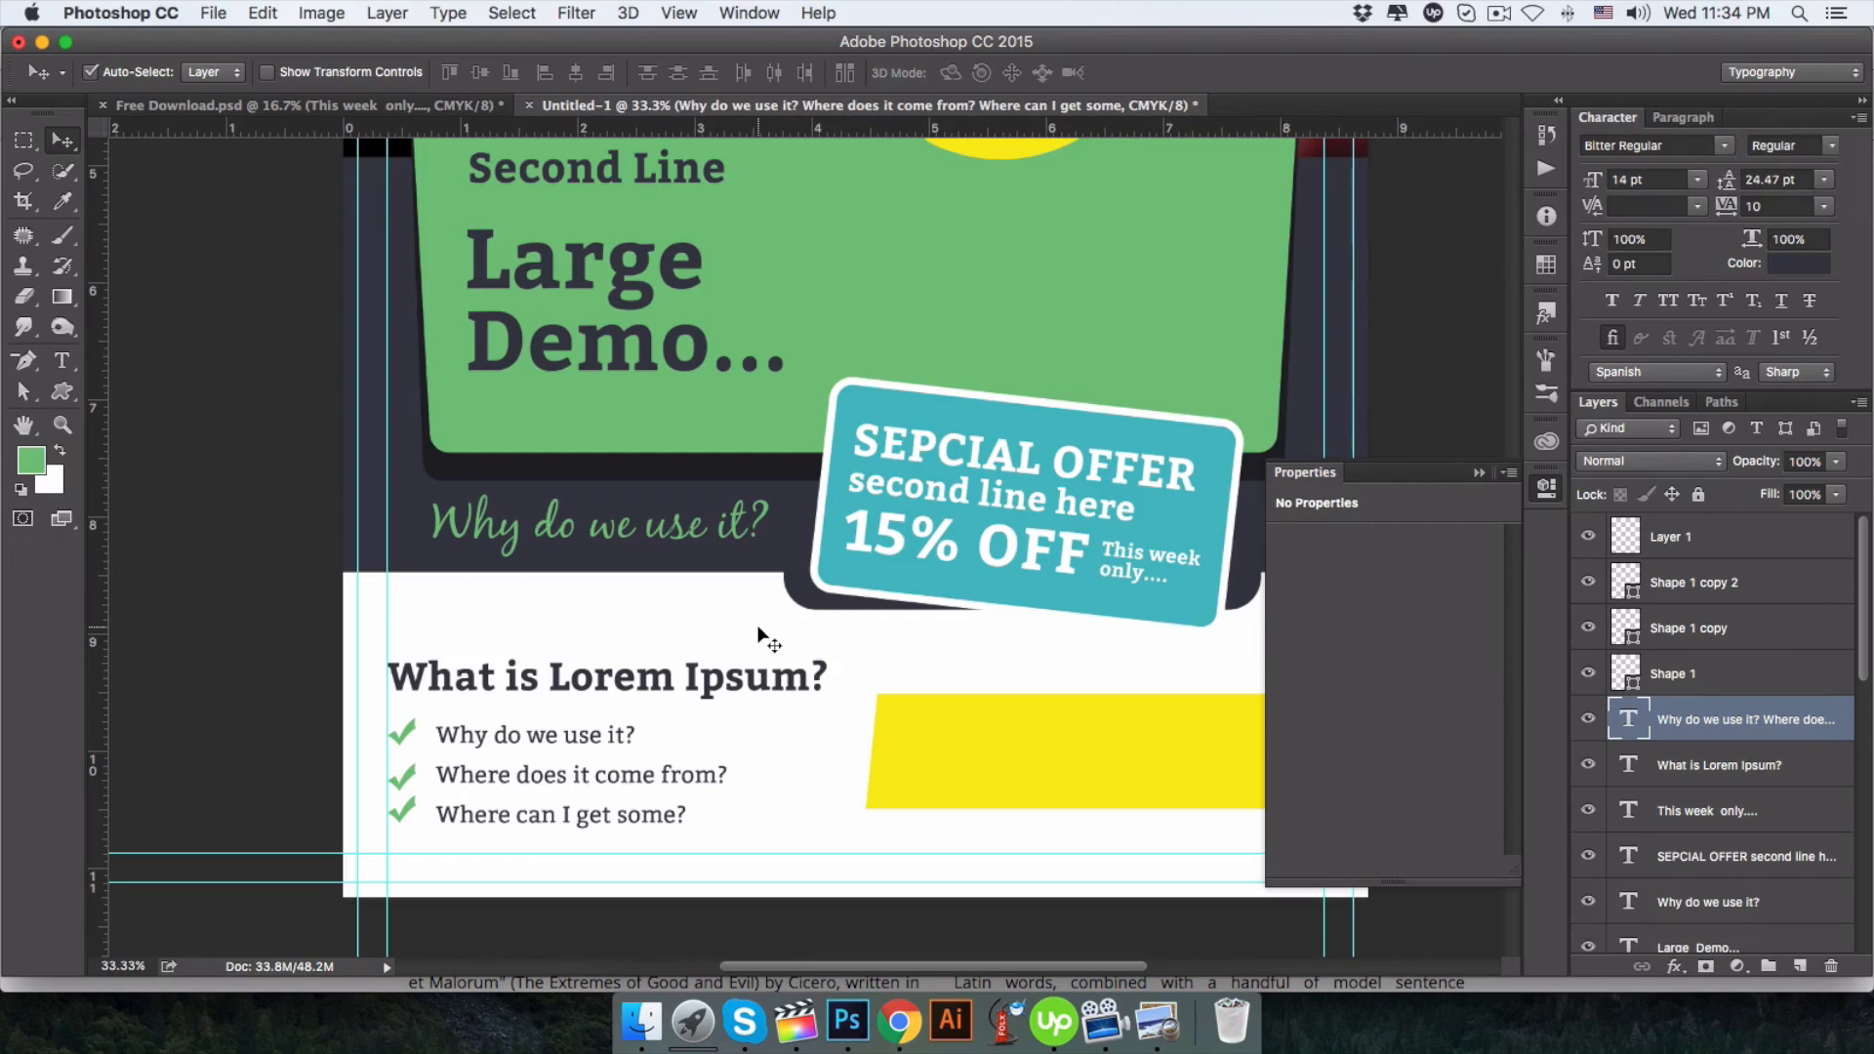
# Copy "Where does it come from?" from lipsum.com in Chrome into Photoshop as 33 pt text beside "Large Demo..." on the green panel.
pyautogui.press('super+minus')
pyautogui.press('super+minus')
pyautogui.press('super+minus')
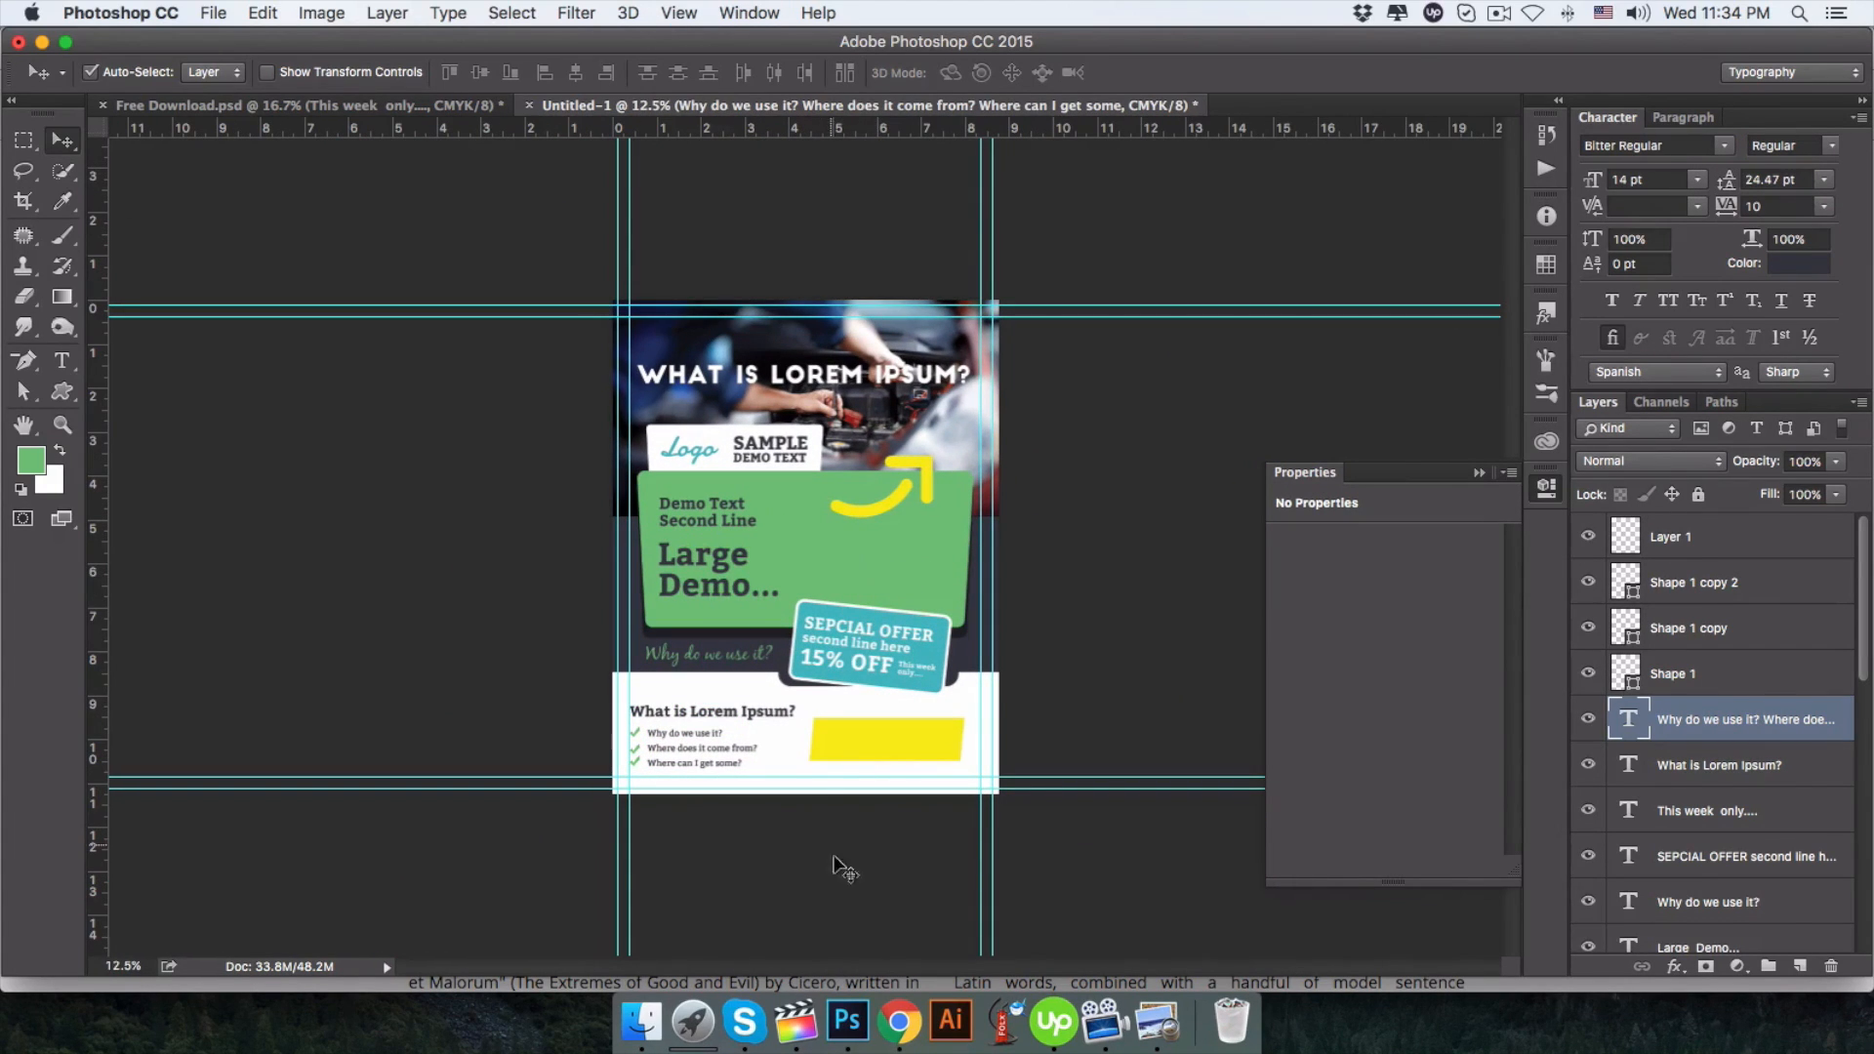
pyautogui.click(899, 1021)
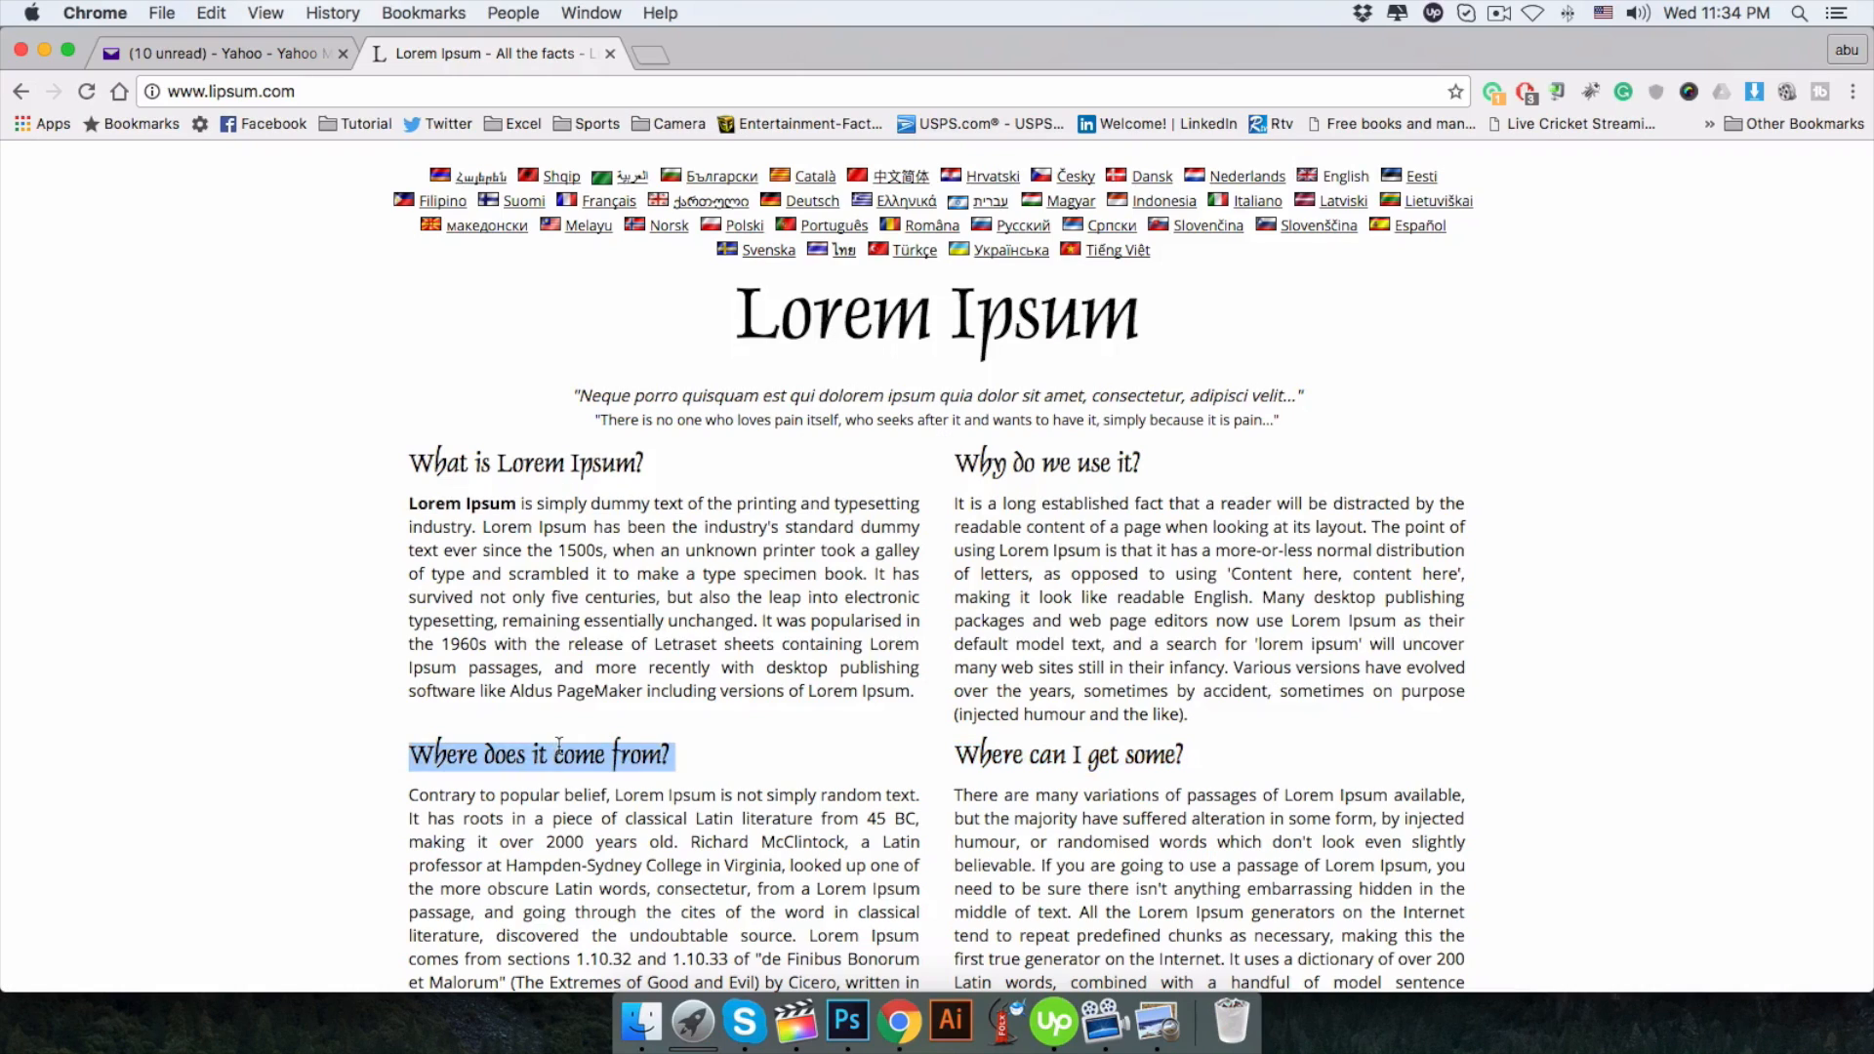
pyautogui.rightClick(643, 758)
pyautogui.click(847, 1020)
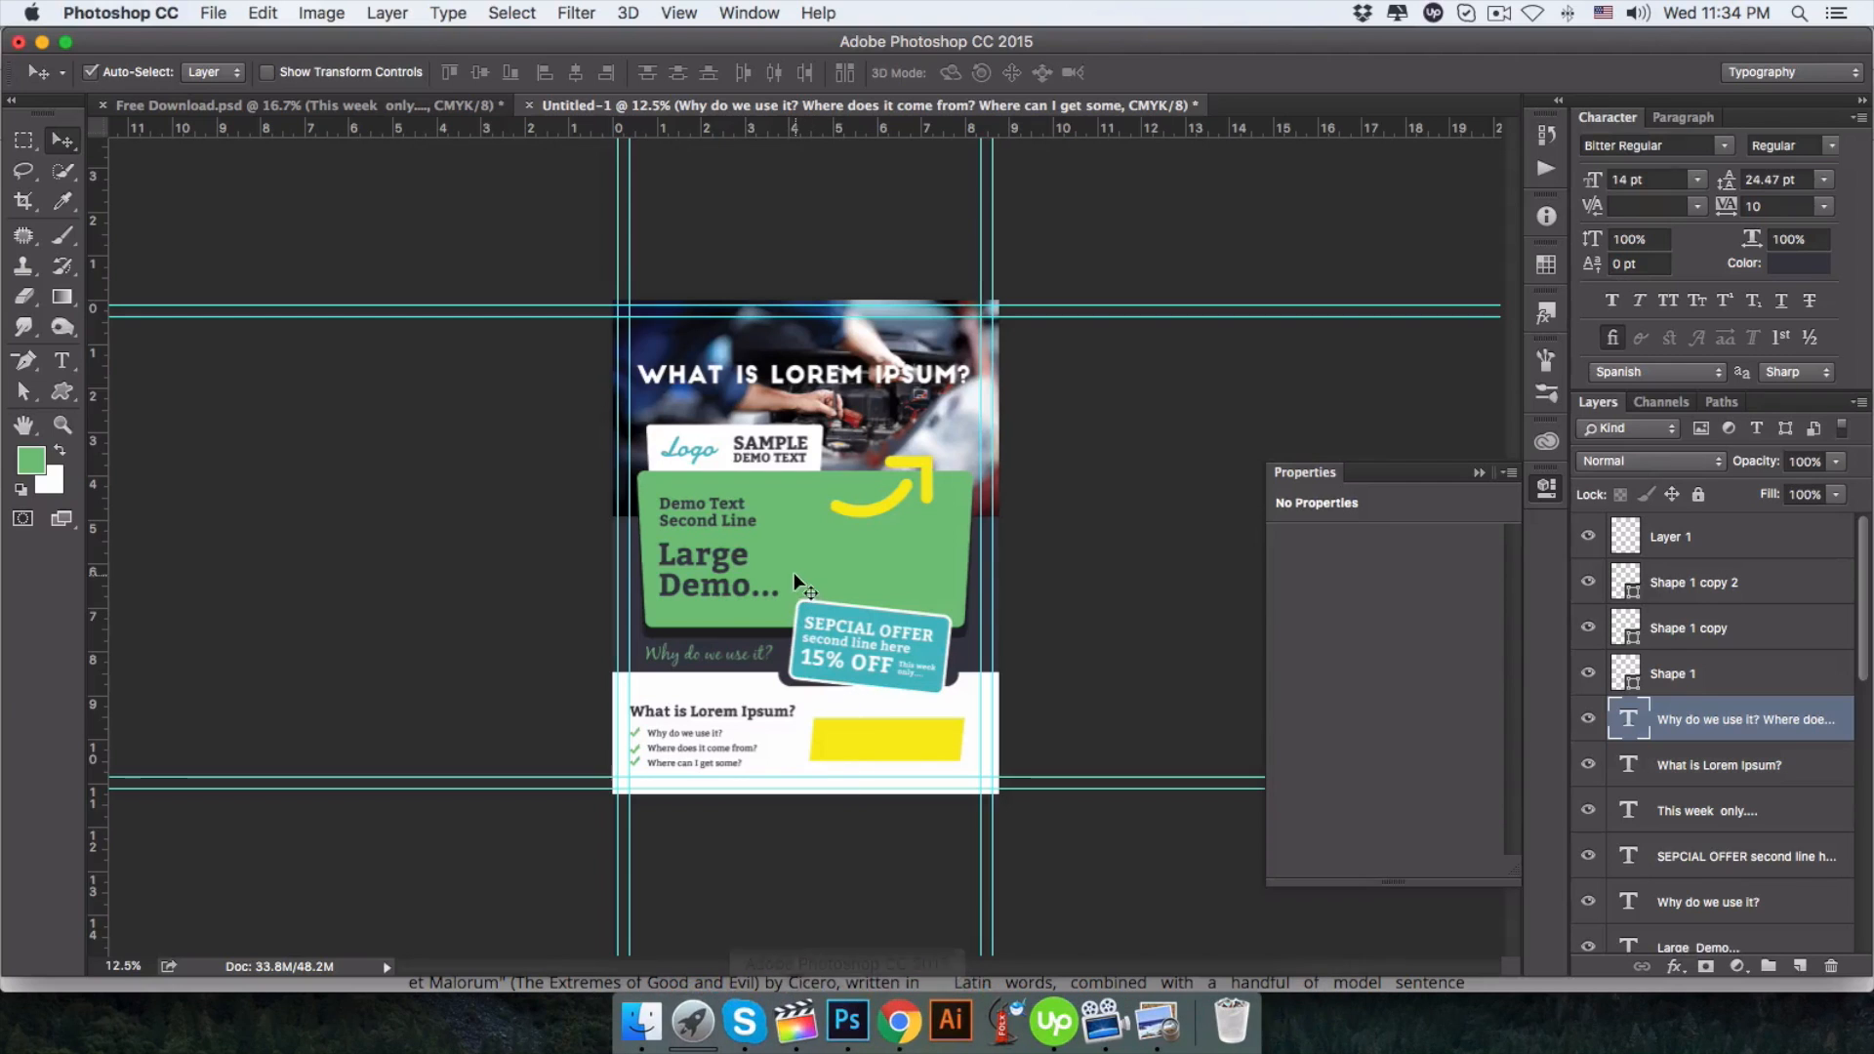
pyautogui.press('t')
pyautogui.click(810, 546)
pyautogui.press('super+v')
pyautogui.tripleClick(882, 539)
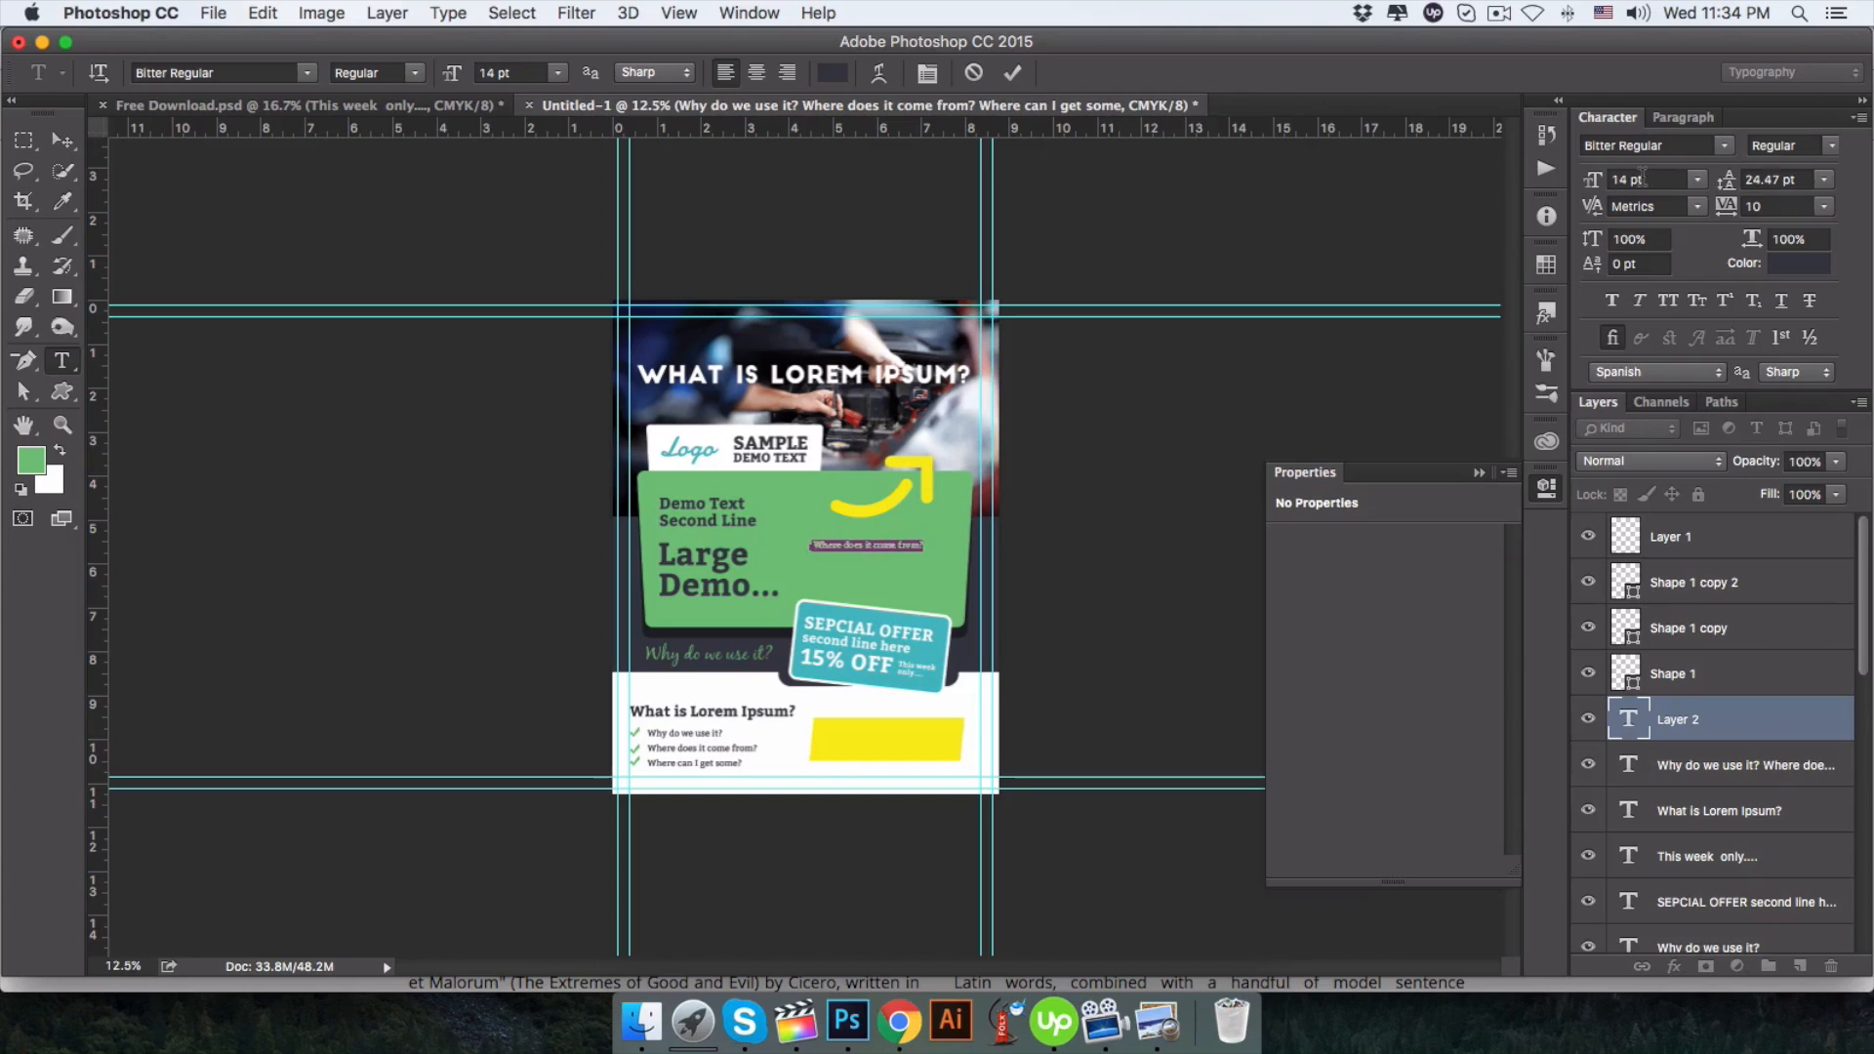
pyautogui.moveTo(1593, 181); pyautogui.dragTo(1632, 182)
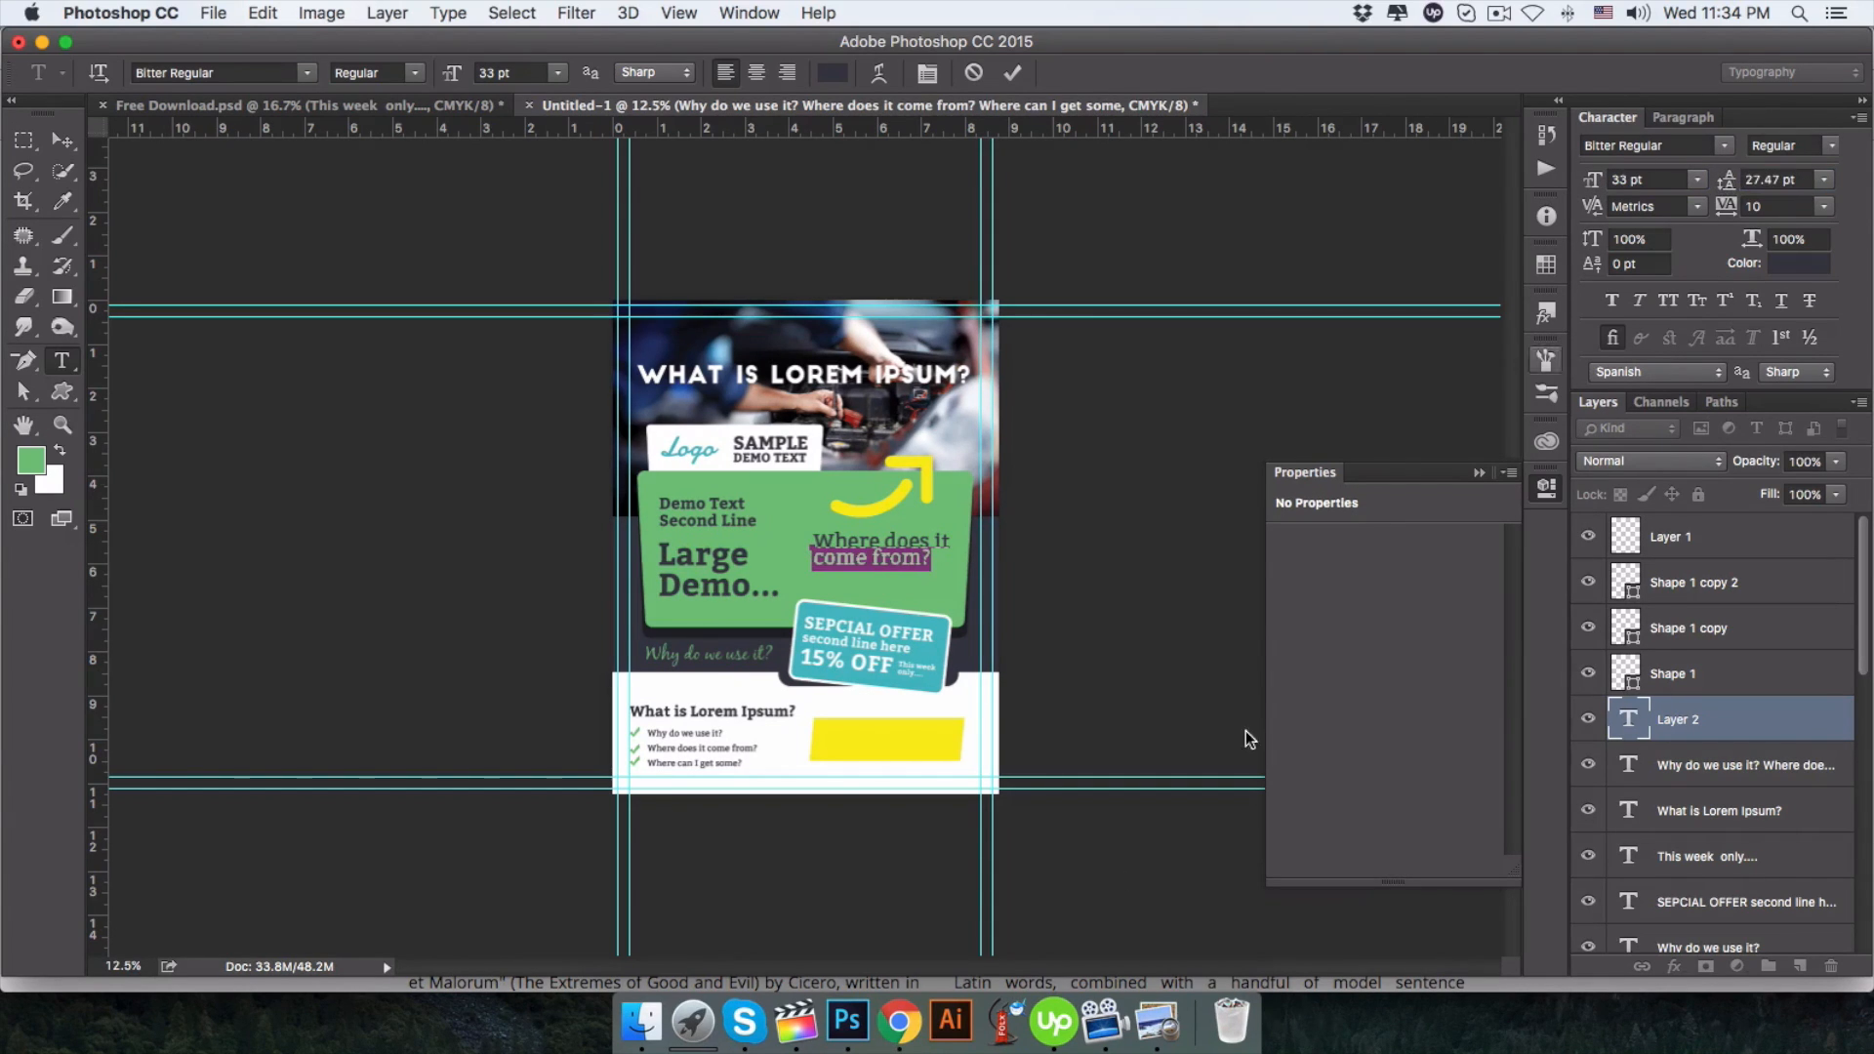
# Copy the opening Lorem Ipsum text through "1500s" from lipsum.com in Chrome into a new Photoshop text box below "Where does it come from?".
pyautogui.click(899, 1021)
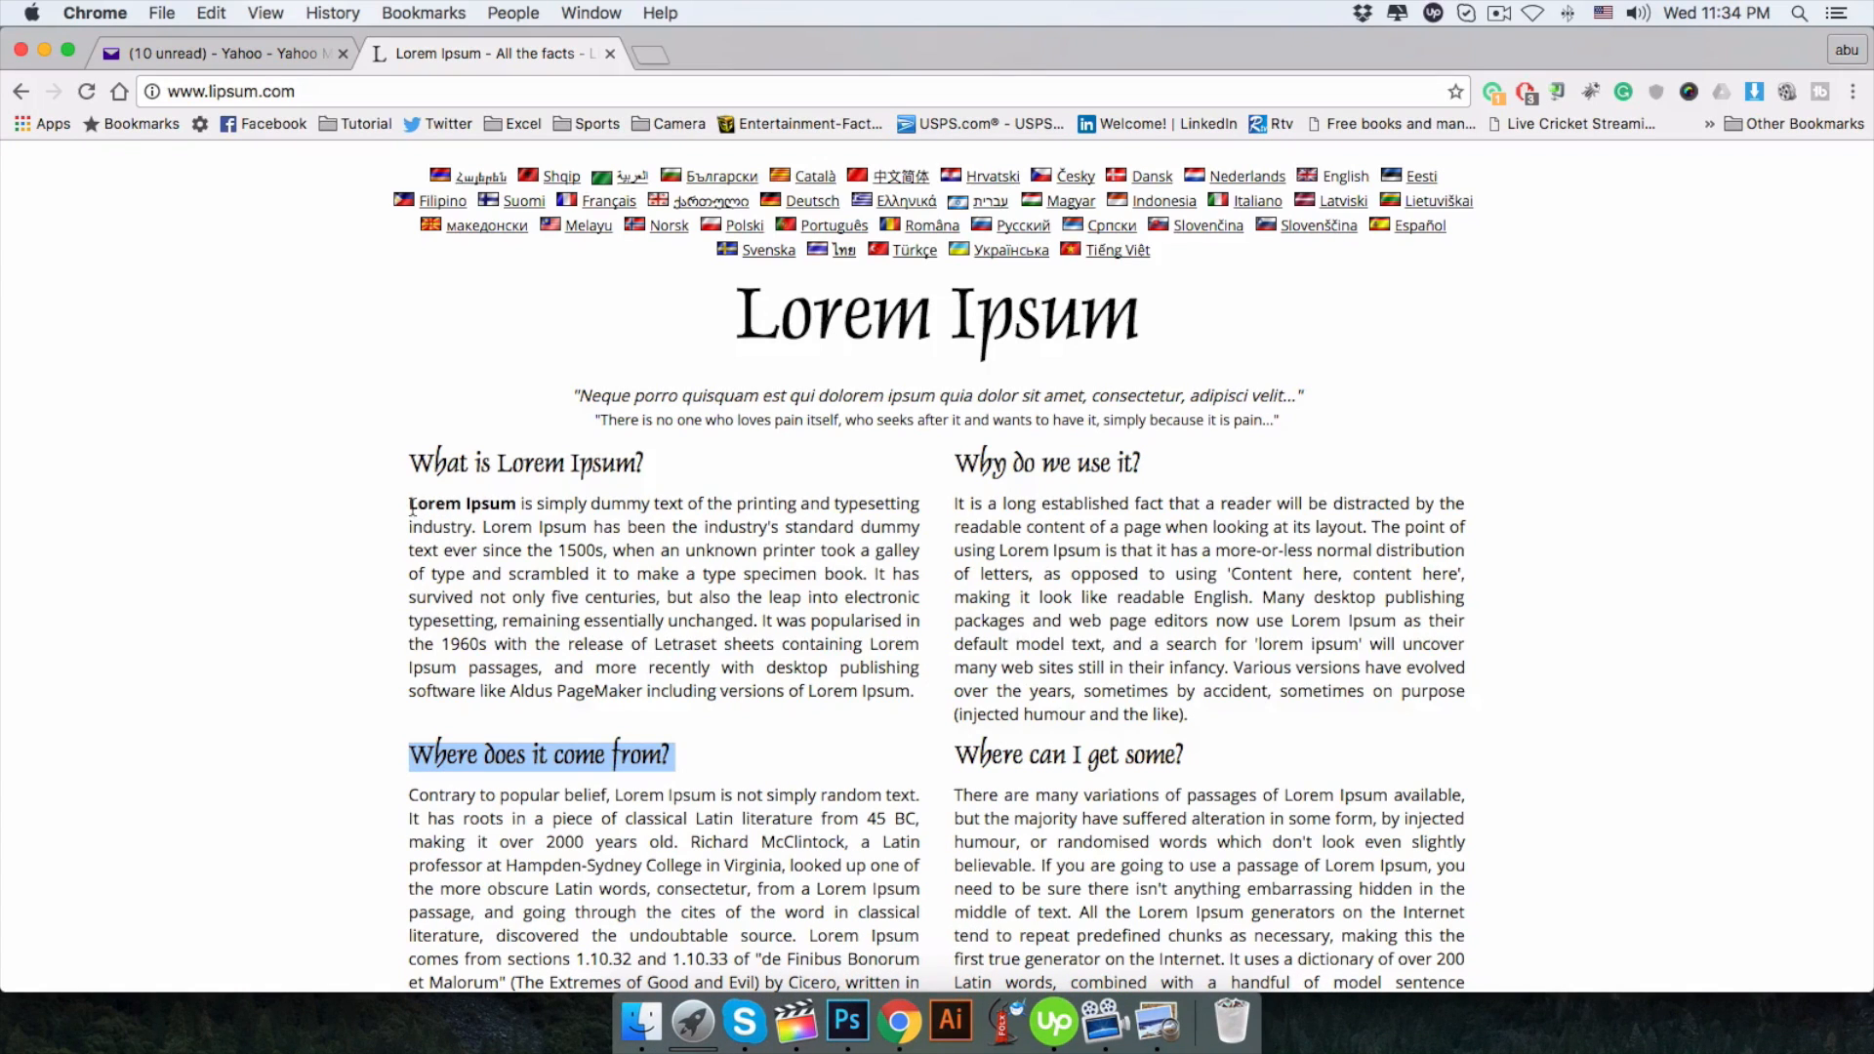
pyautogui.moveTo(410, 506); pyautogui.dragTo(576, 548)
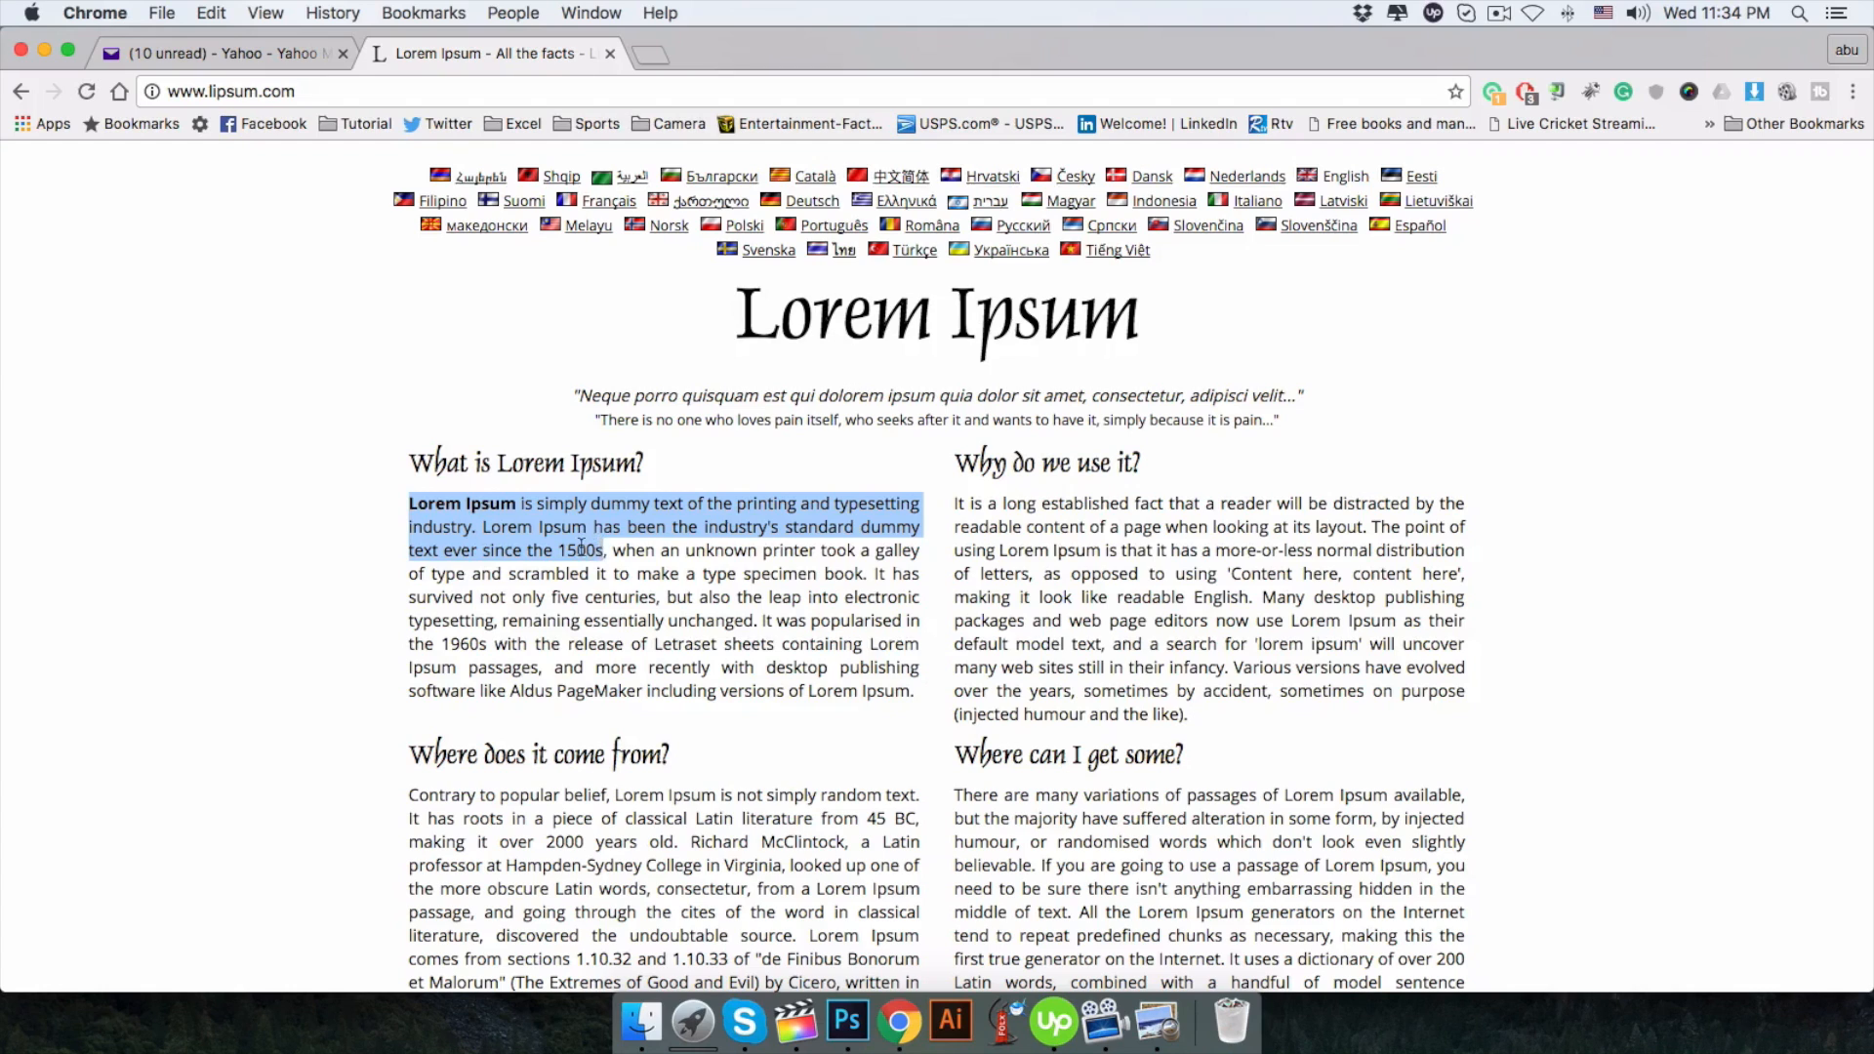
pyautogui.rightClick(580, 548)
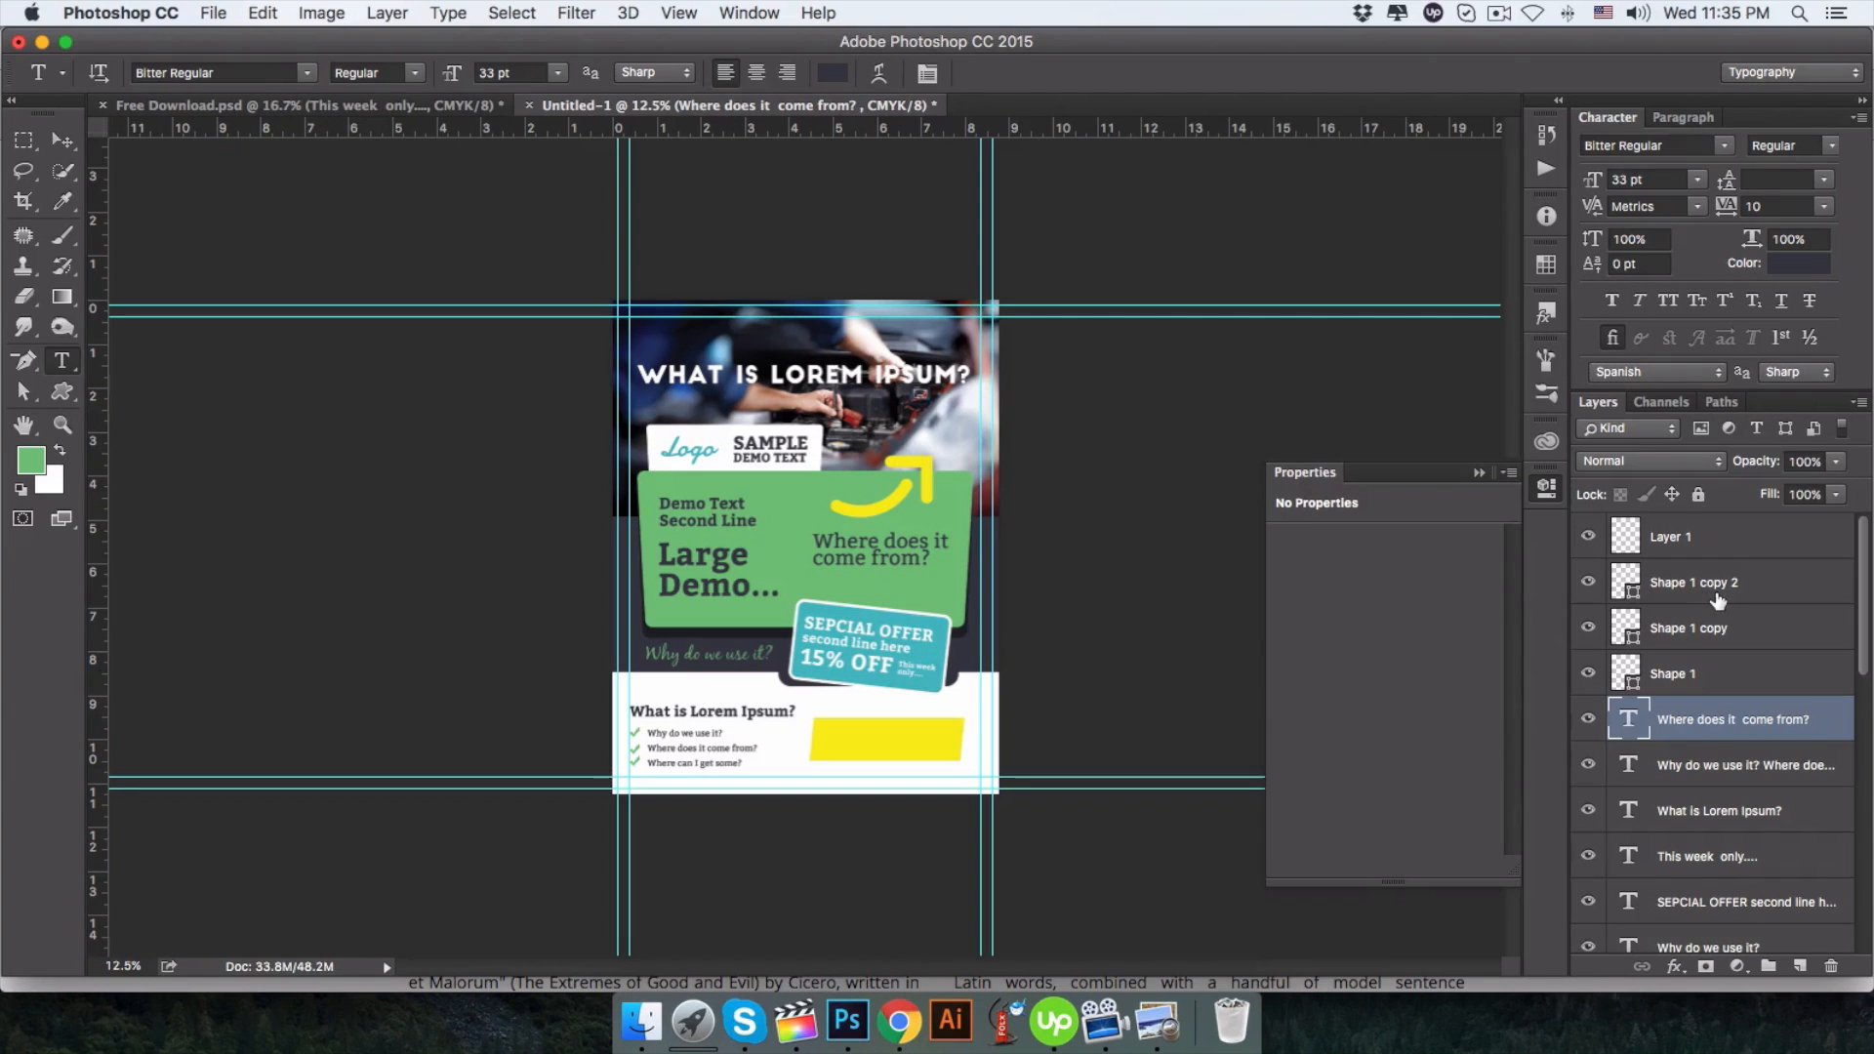
pyautogui.click(1713, 593)
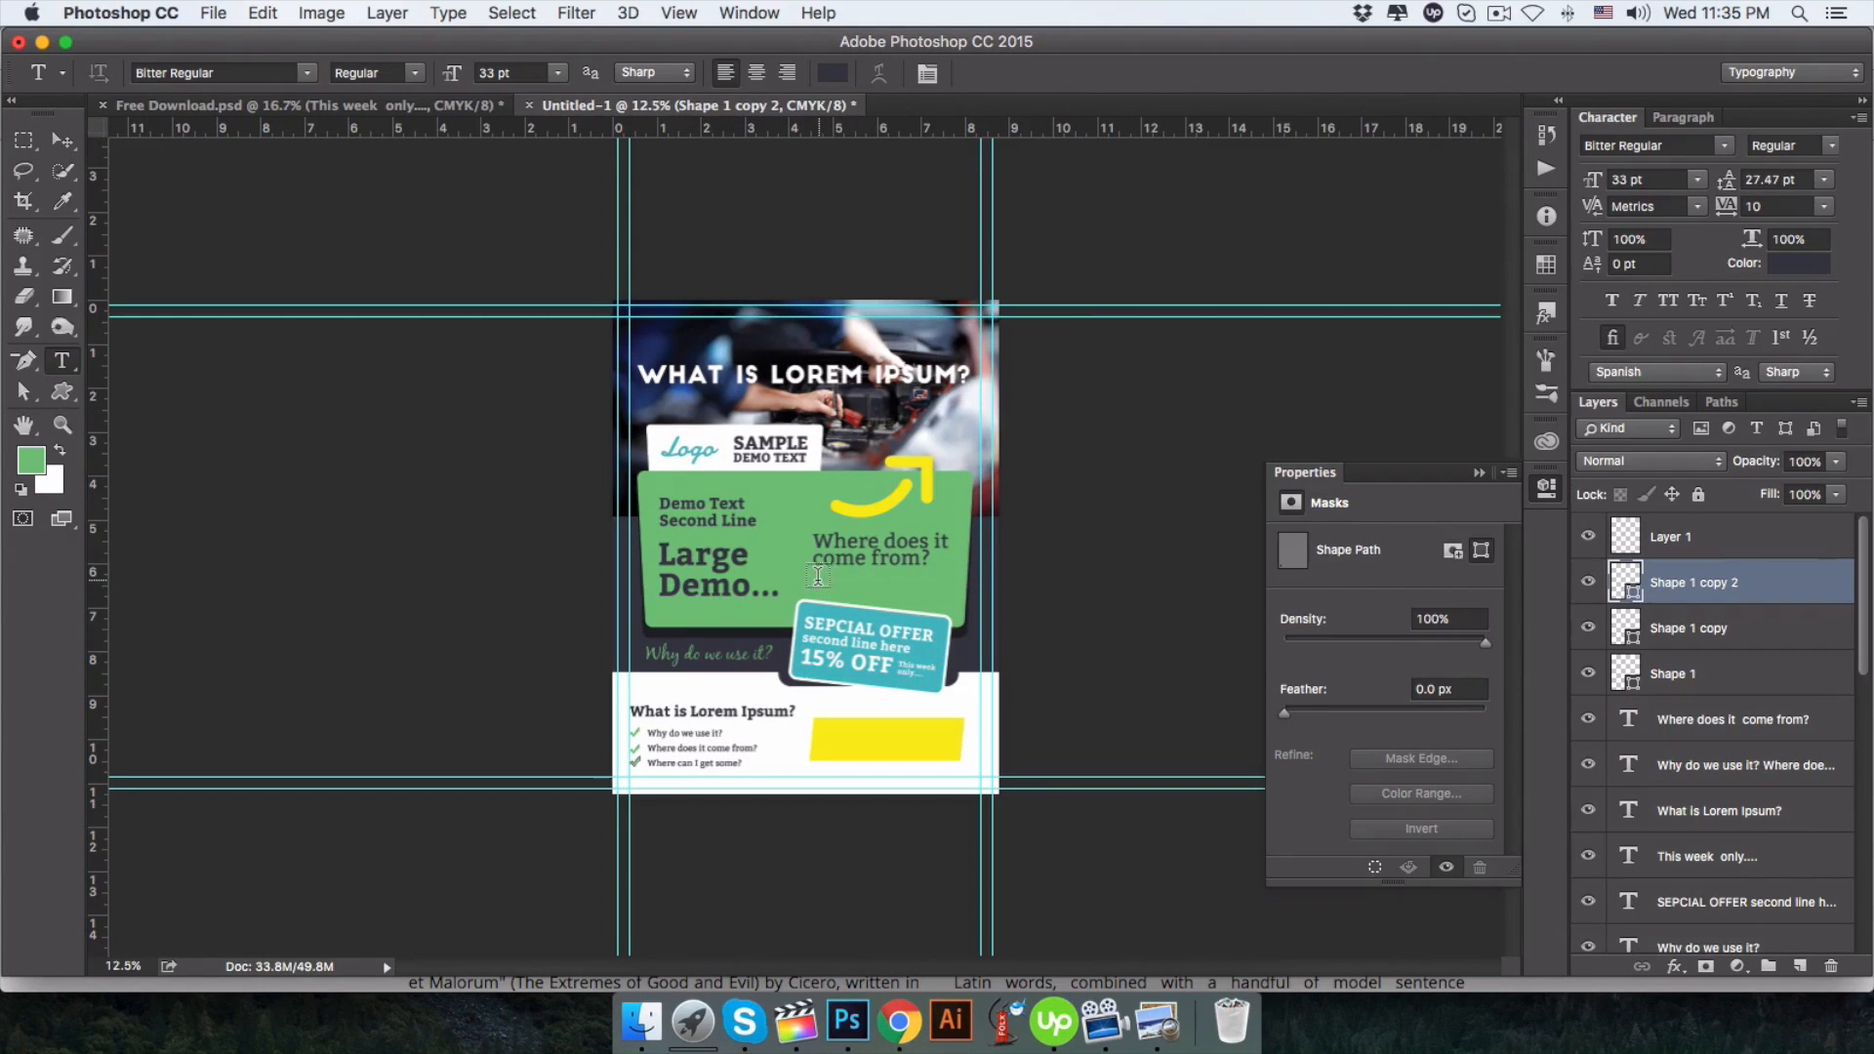
pyautogui.moveTo(815, 571); pyautogui.dragTo(958, 613)
pyautogui.press('super+a')
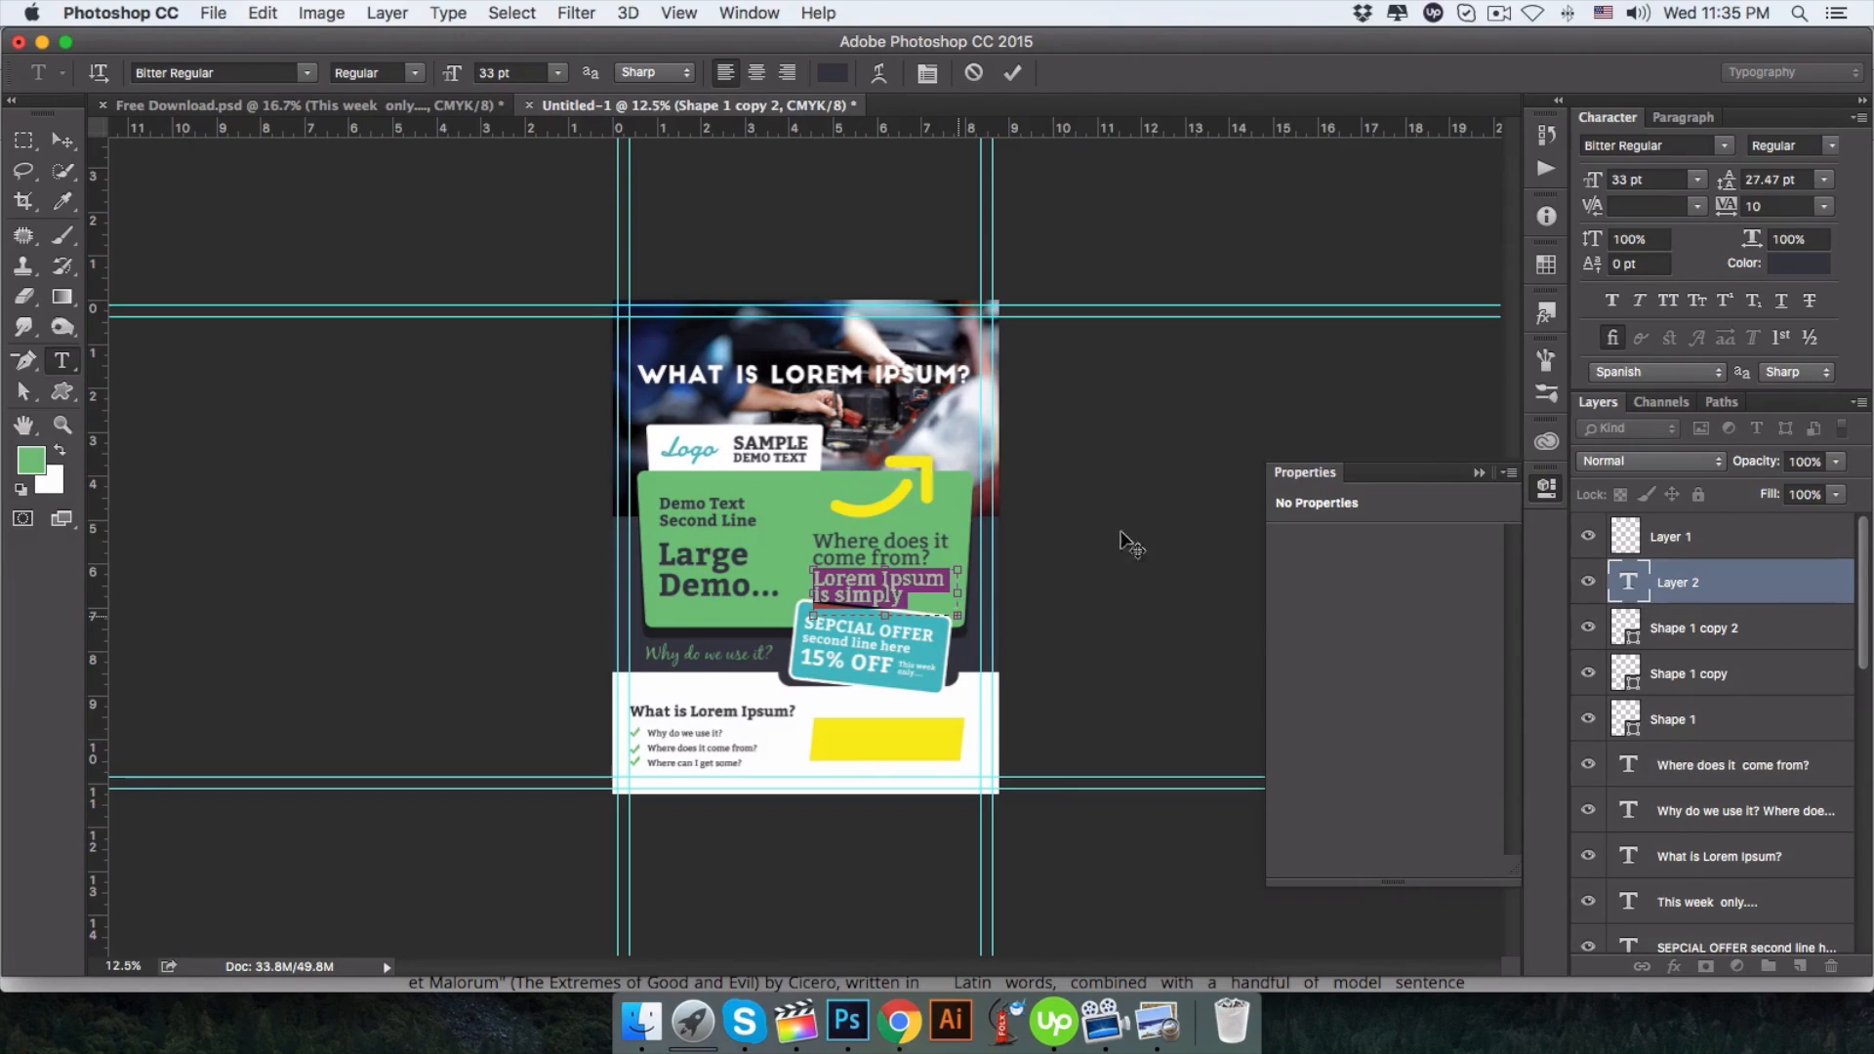
# Set the Lorem Ipsum paragraph on the green panel to 11 pt with 14 pt leading.
pyautogui.click(1699, 179)
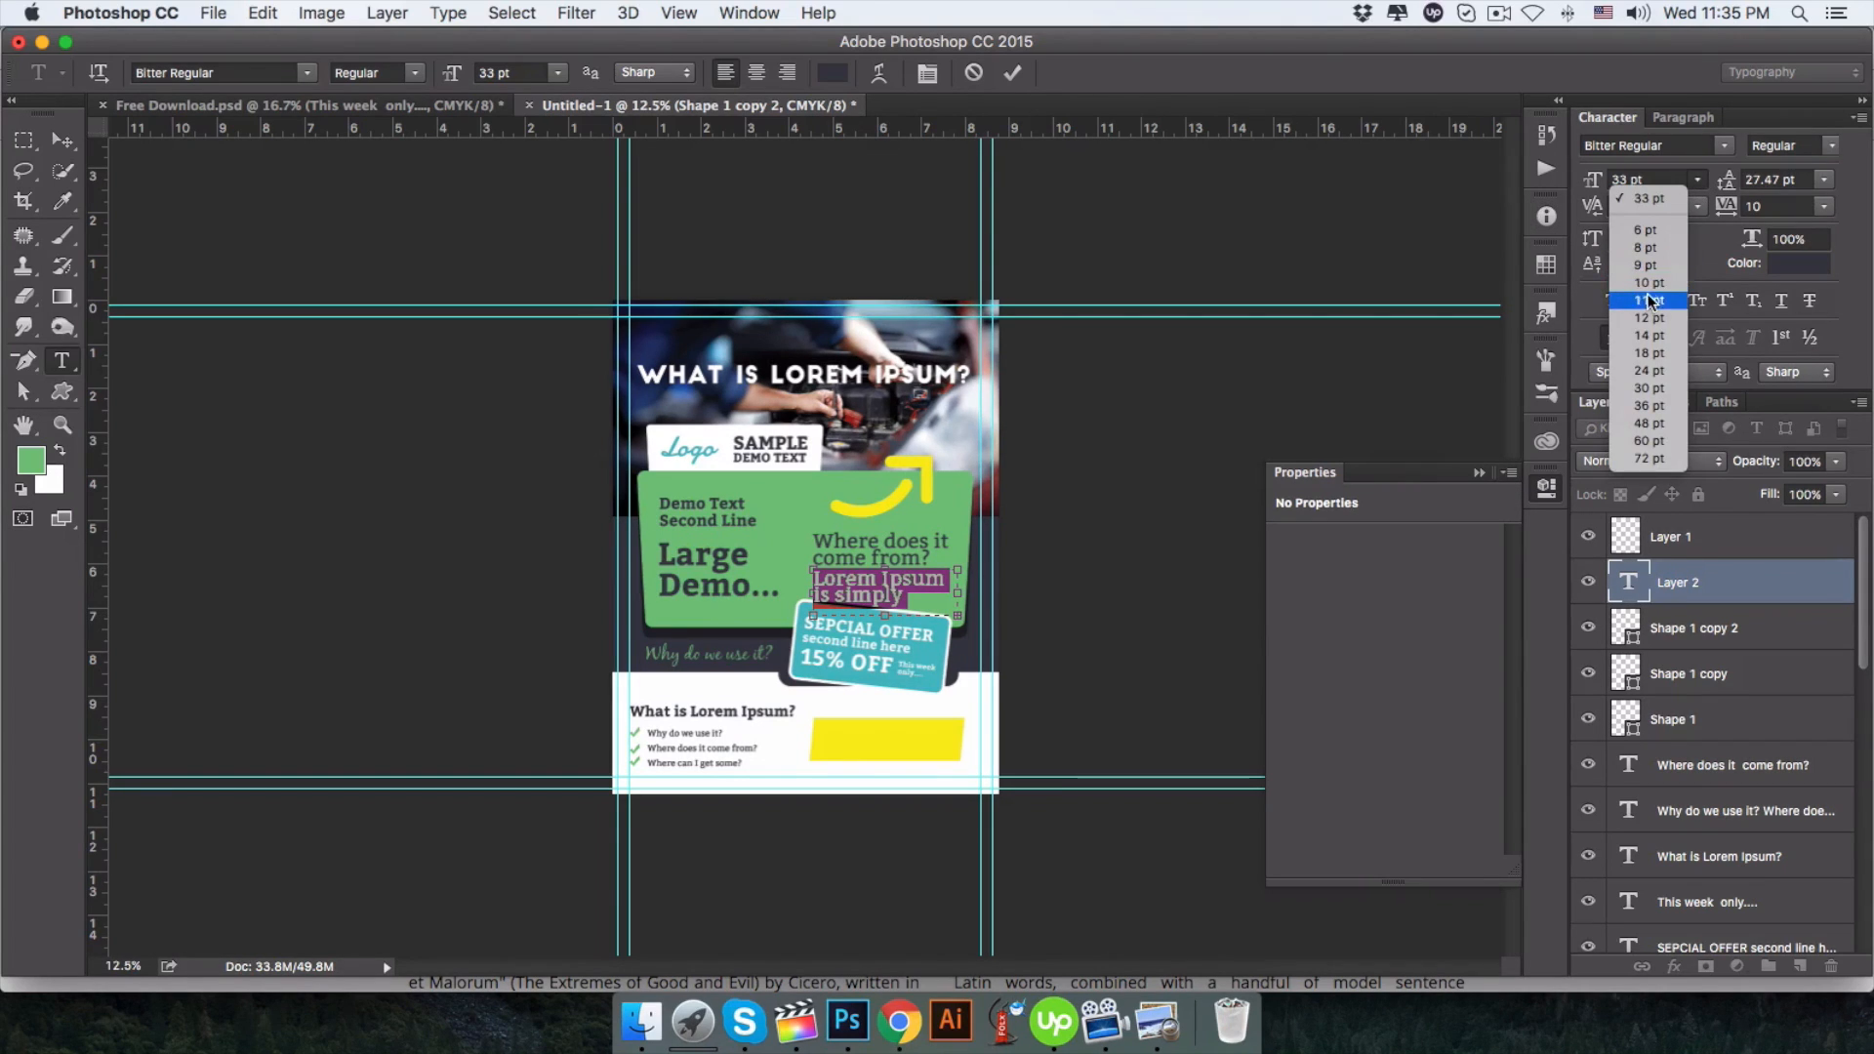
pyautogui.click(1647, 303)
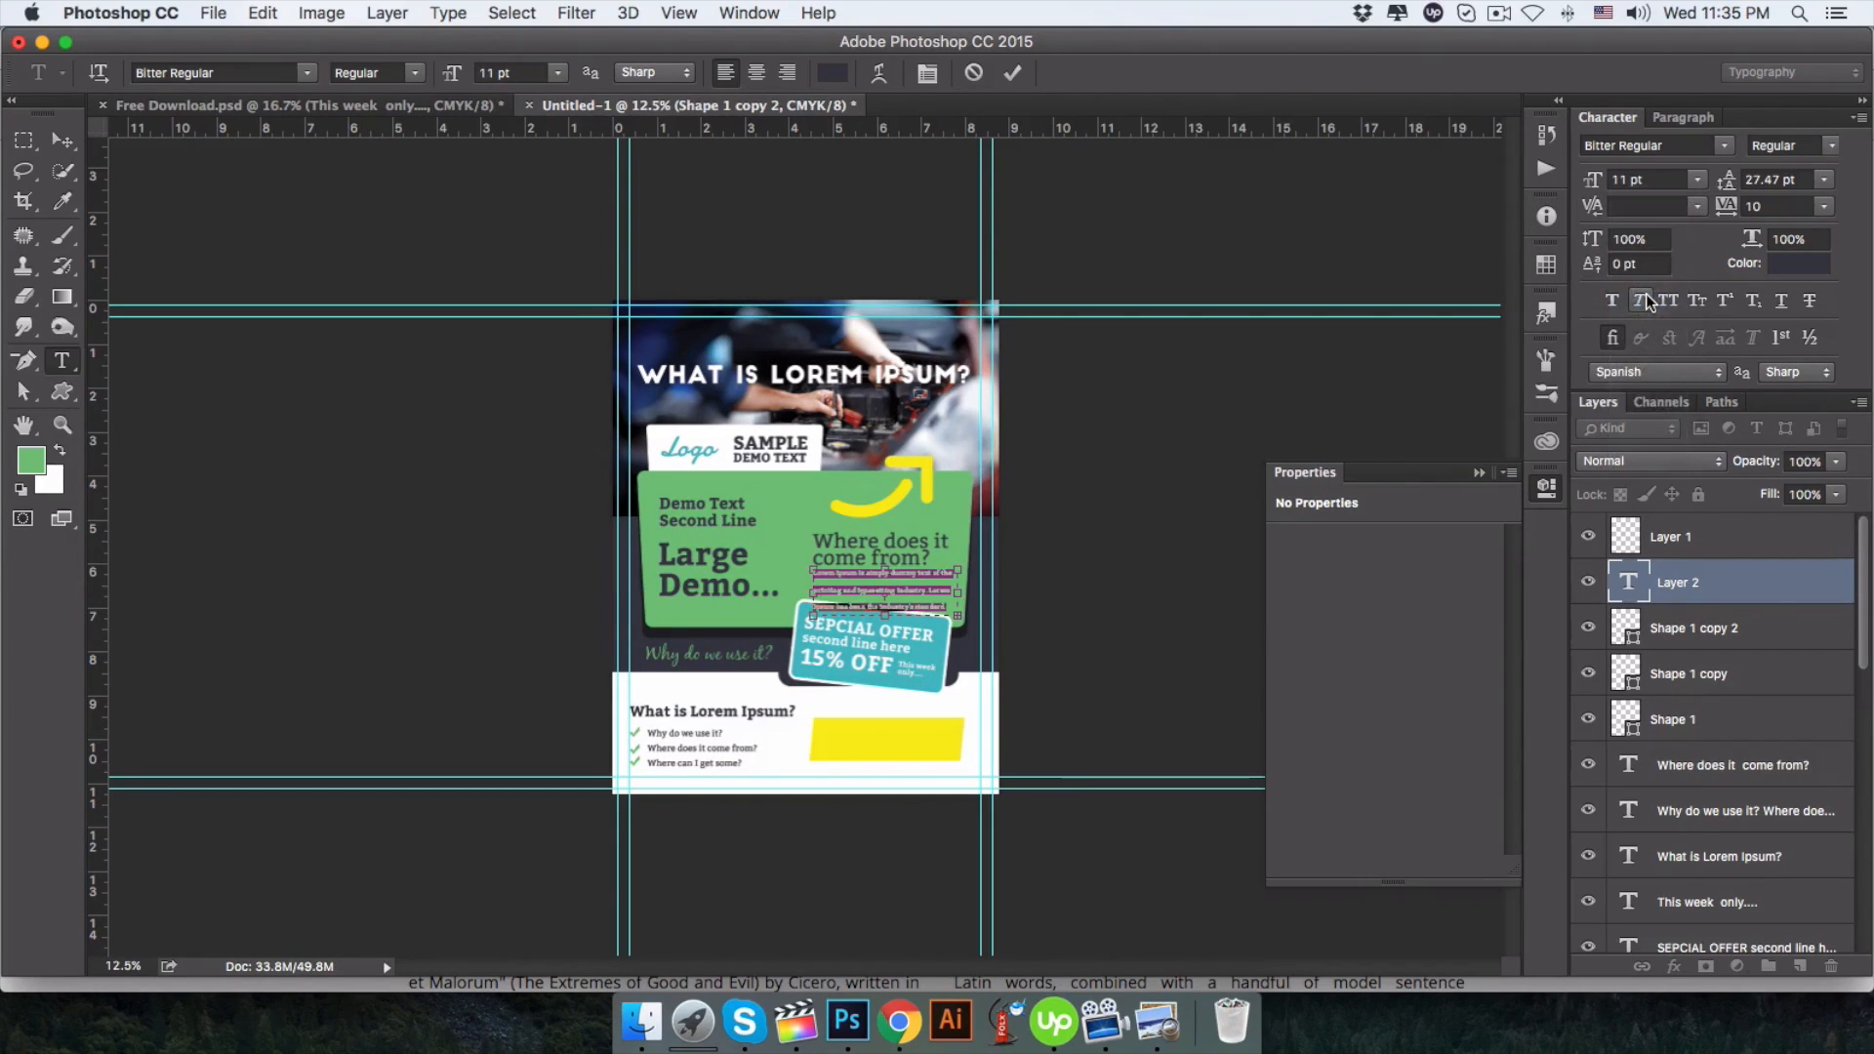
pyautogui.click(1824, 179)
pyautogui.click(1788, 336)
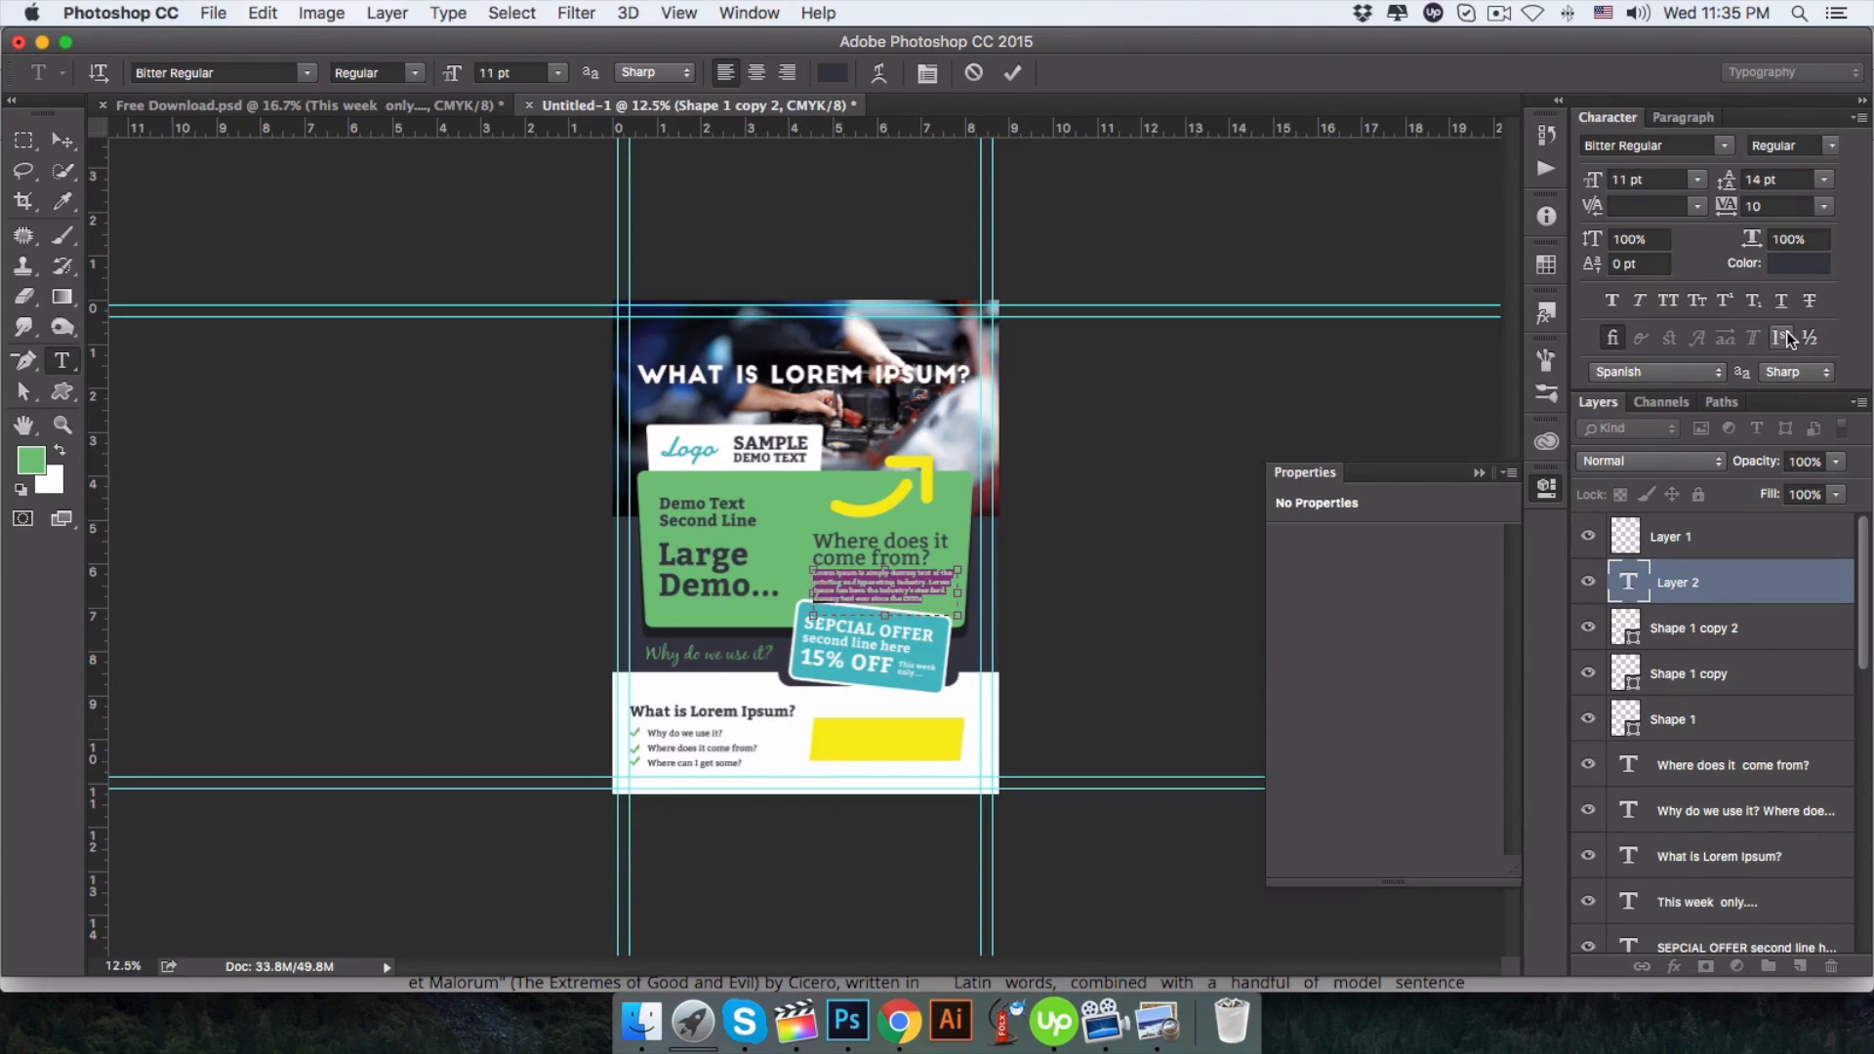
# Move the "Where does it come from?" heading and its paragraph slightly up on the green panel, clear of the offer badge.
pyautogui.click(62, 140)
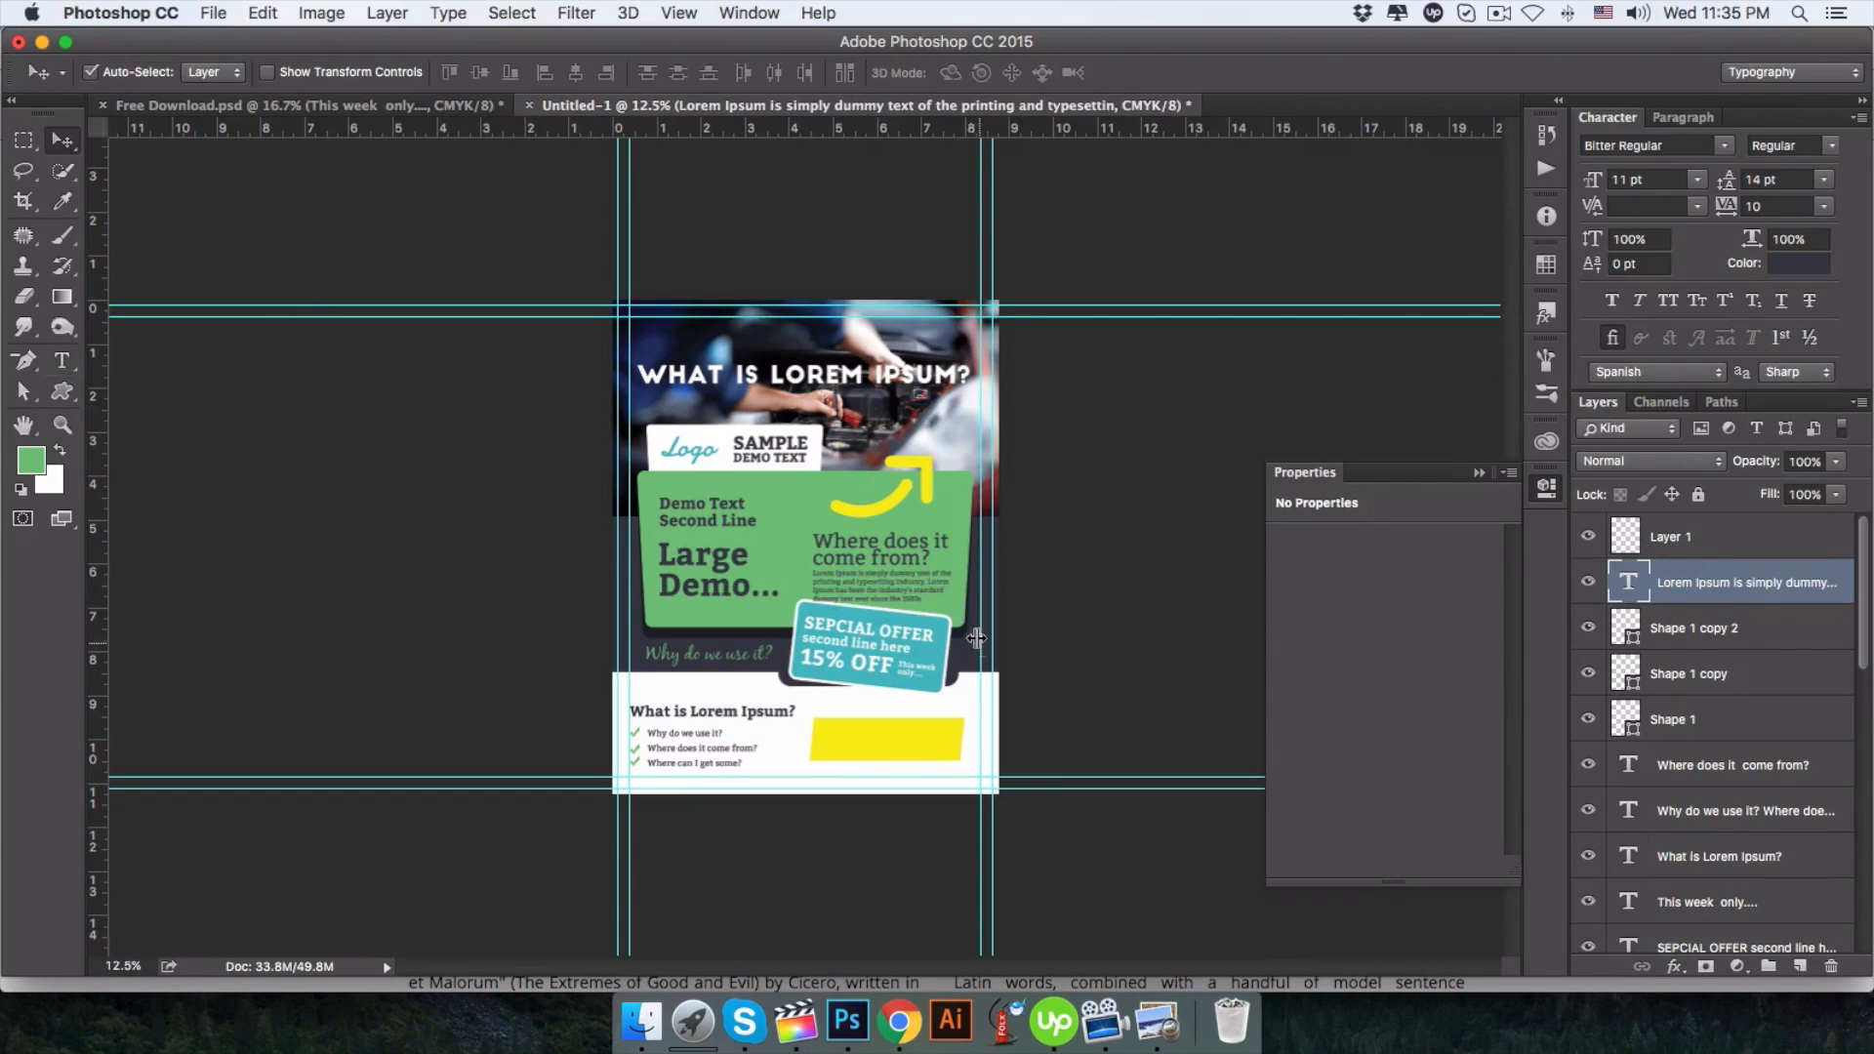
pyautogui.moveTo(878, 559); pyautogui.dragTo(880, 579)
pyautogui.click(878, 589)
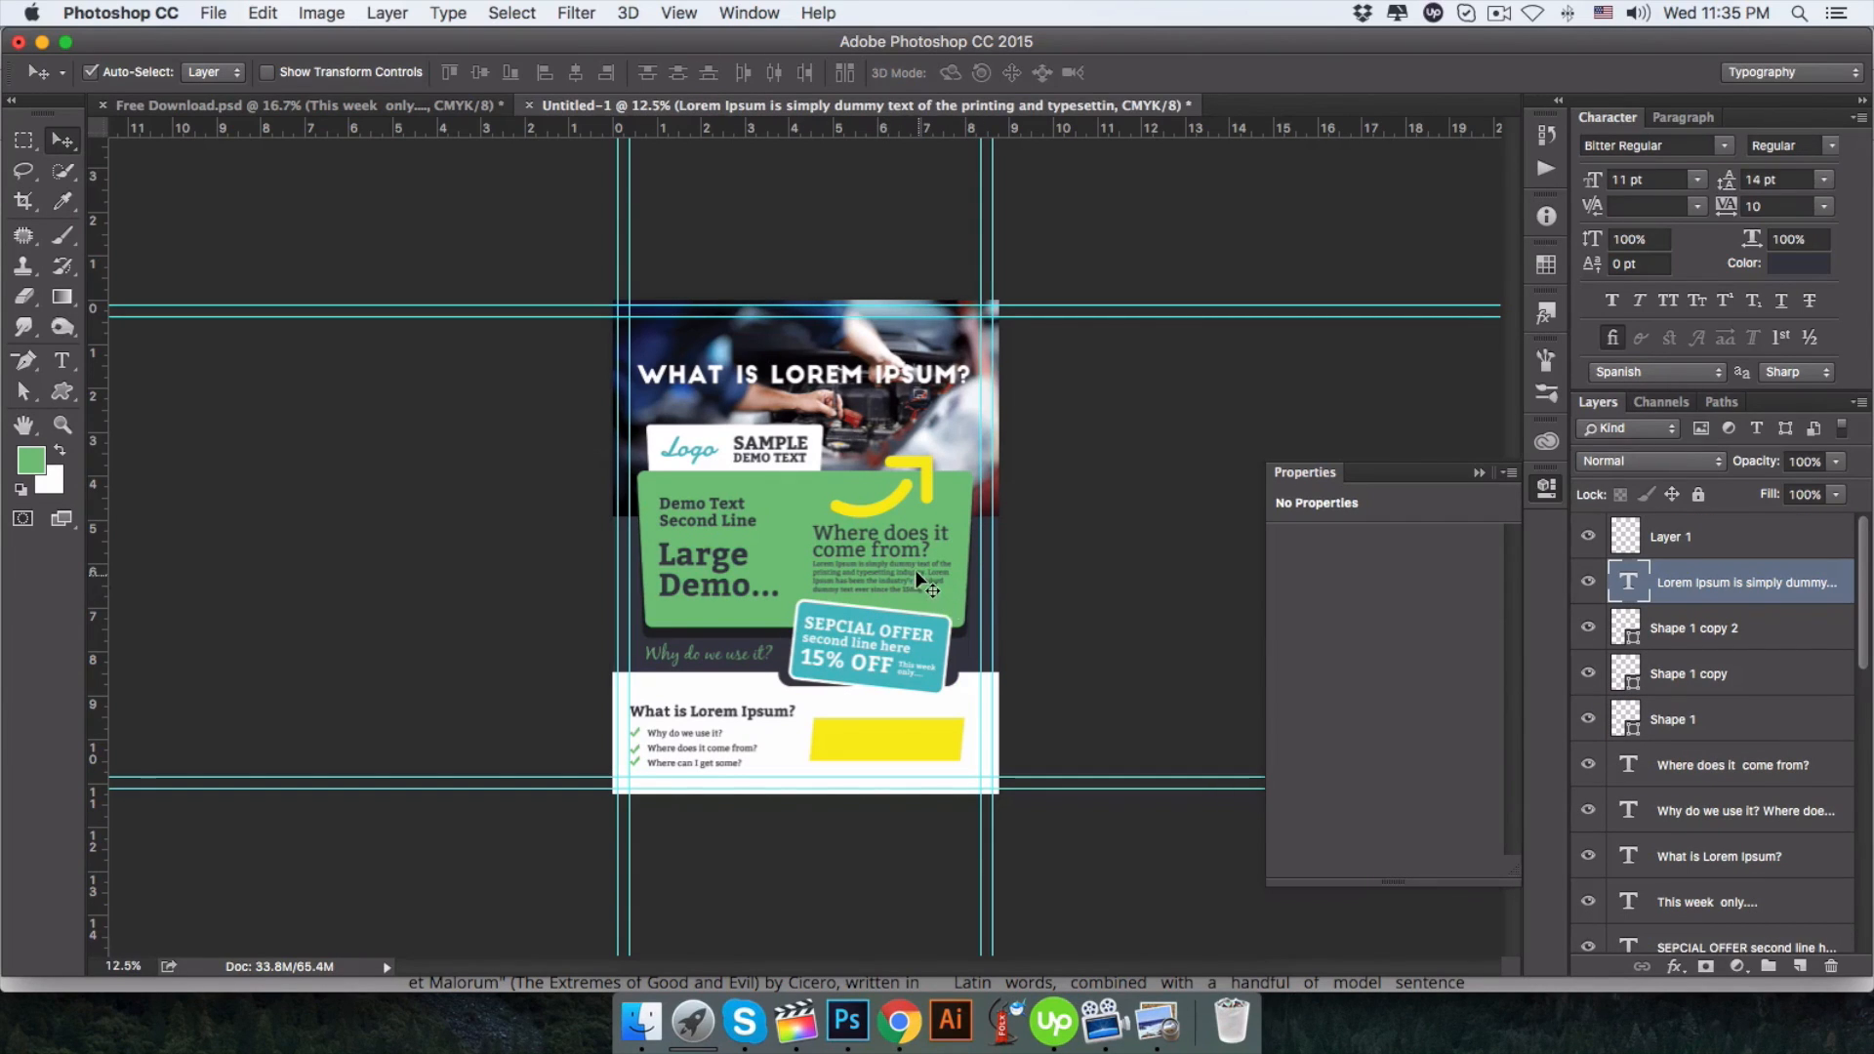
# Move the yellow curved arrow, both its curve and its head, slightly up above the green panel.
pyautogui.click(915, 485)
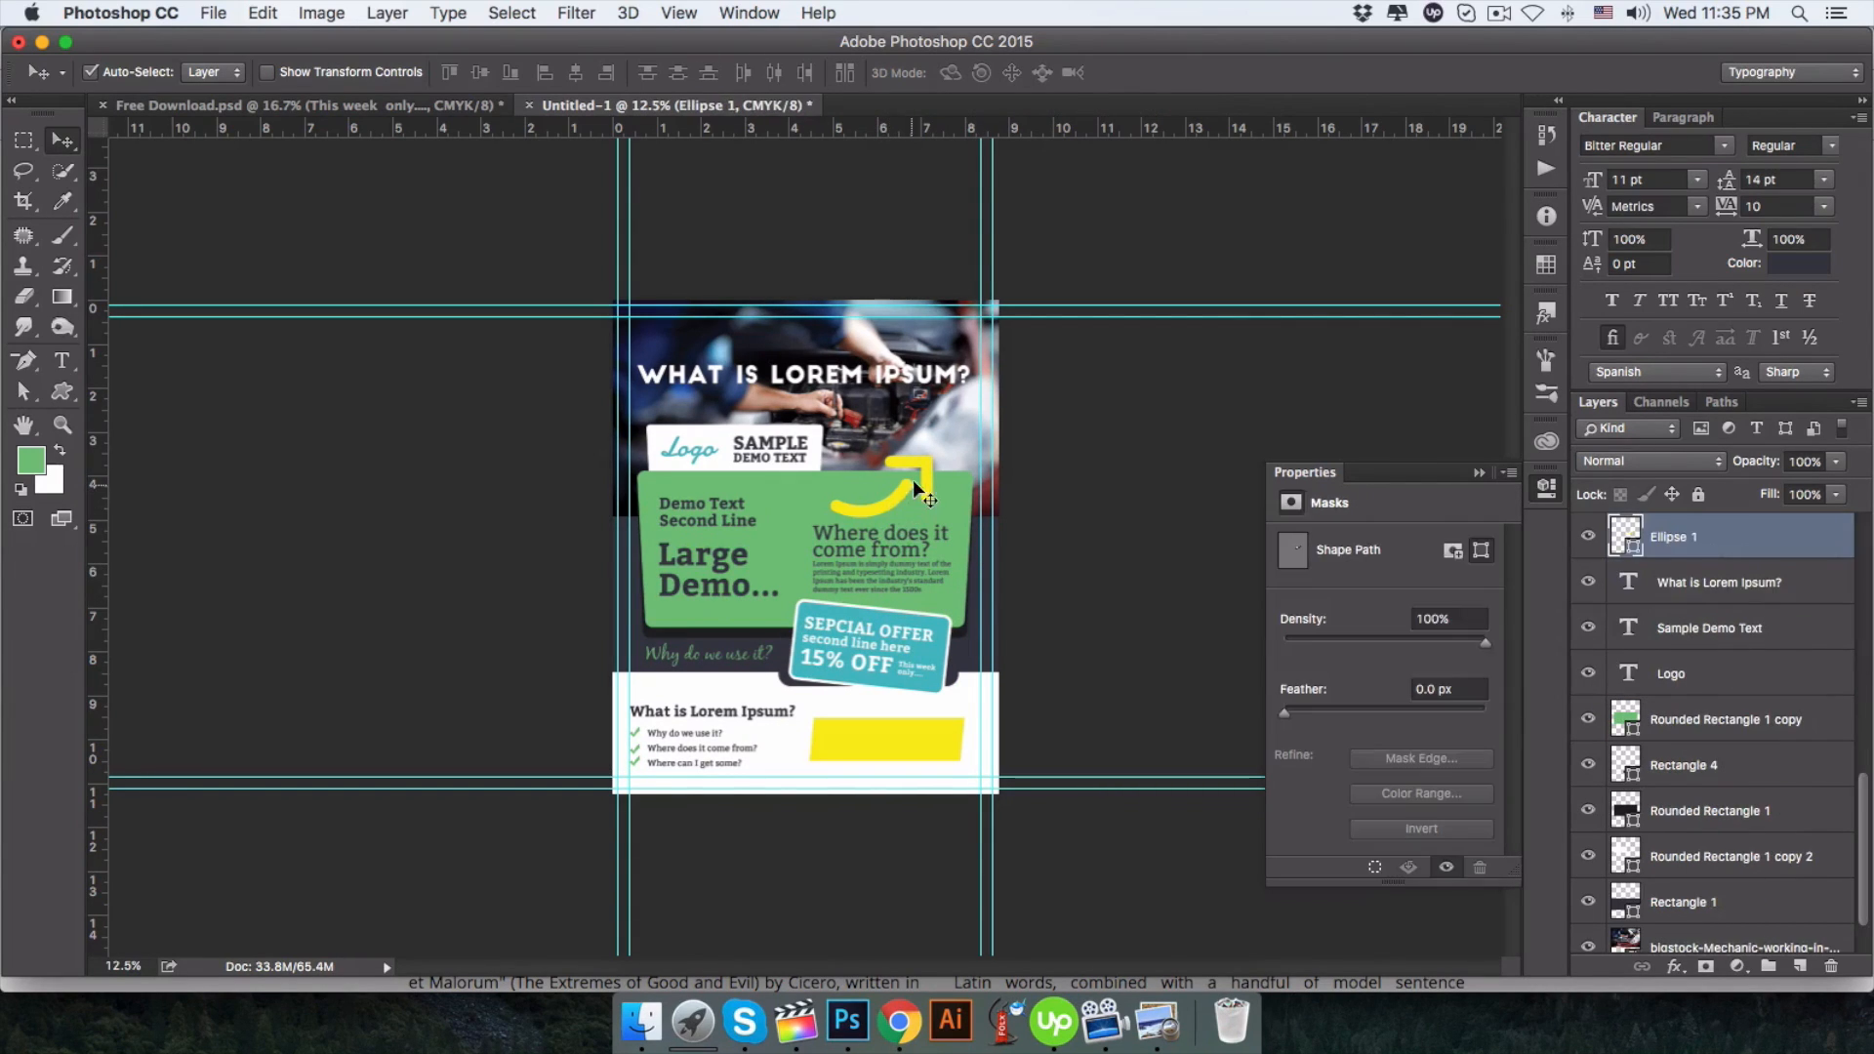
pyautogui.keyDown('shift'); pyautogui.click(929, 469); pyautogui.keyUp('shift')
pyautogui.moveTo(930, 466); pyautogui.dragTo(929, 452)
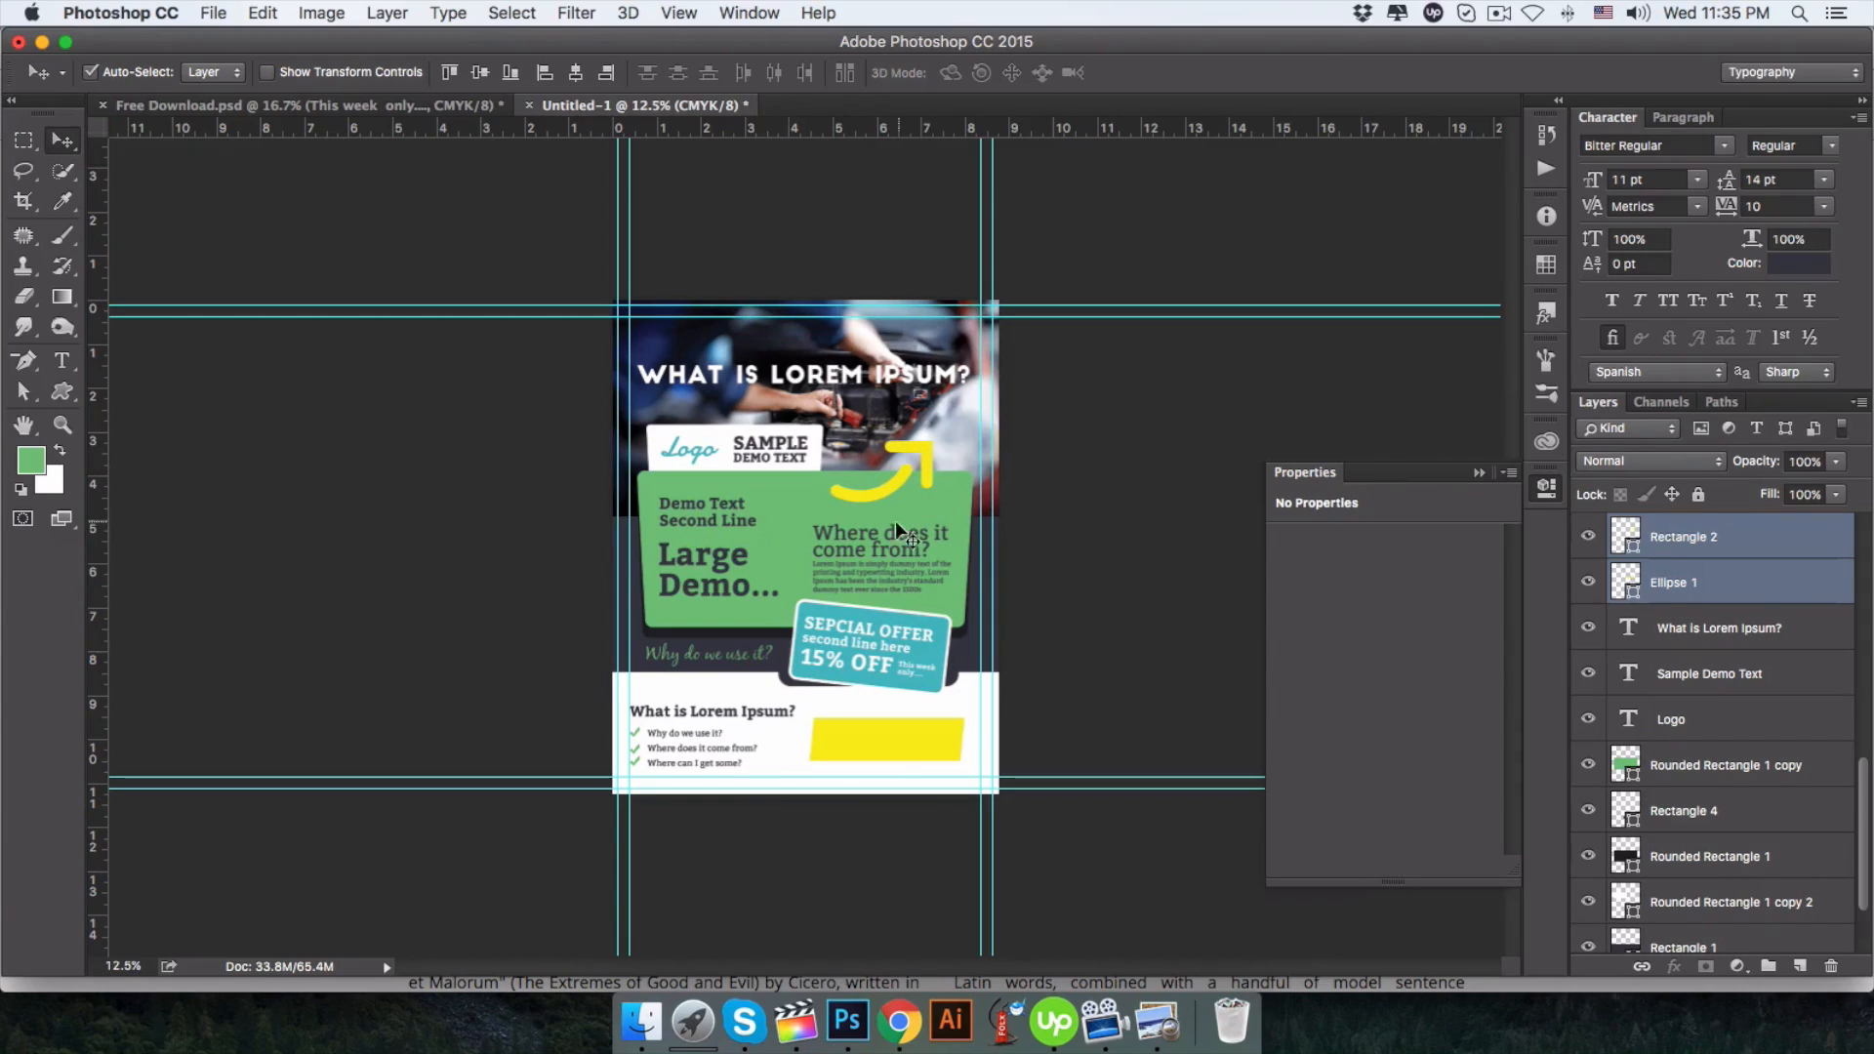
# Move the "Where does it come from?" heading, its paragraph and the "Large Demo..." text slightly up on the green panel.
pyautogui.click(885, 535)
pyautogui.moveTo(885, 535); pyautogui.dragTo(874, 568)
pyautogui.moveTo(689, 558); pyautogui.dragTo(689, 551)
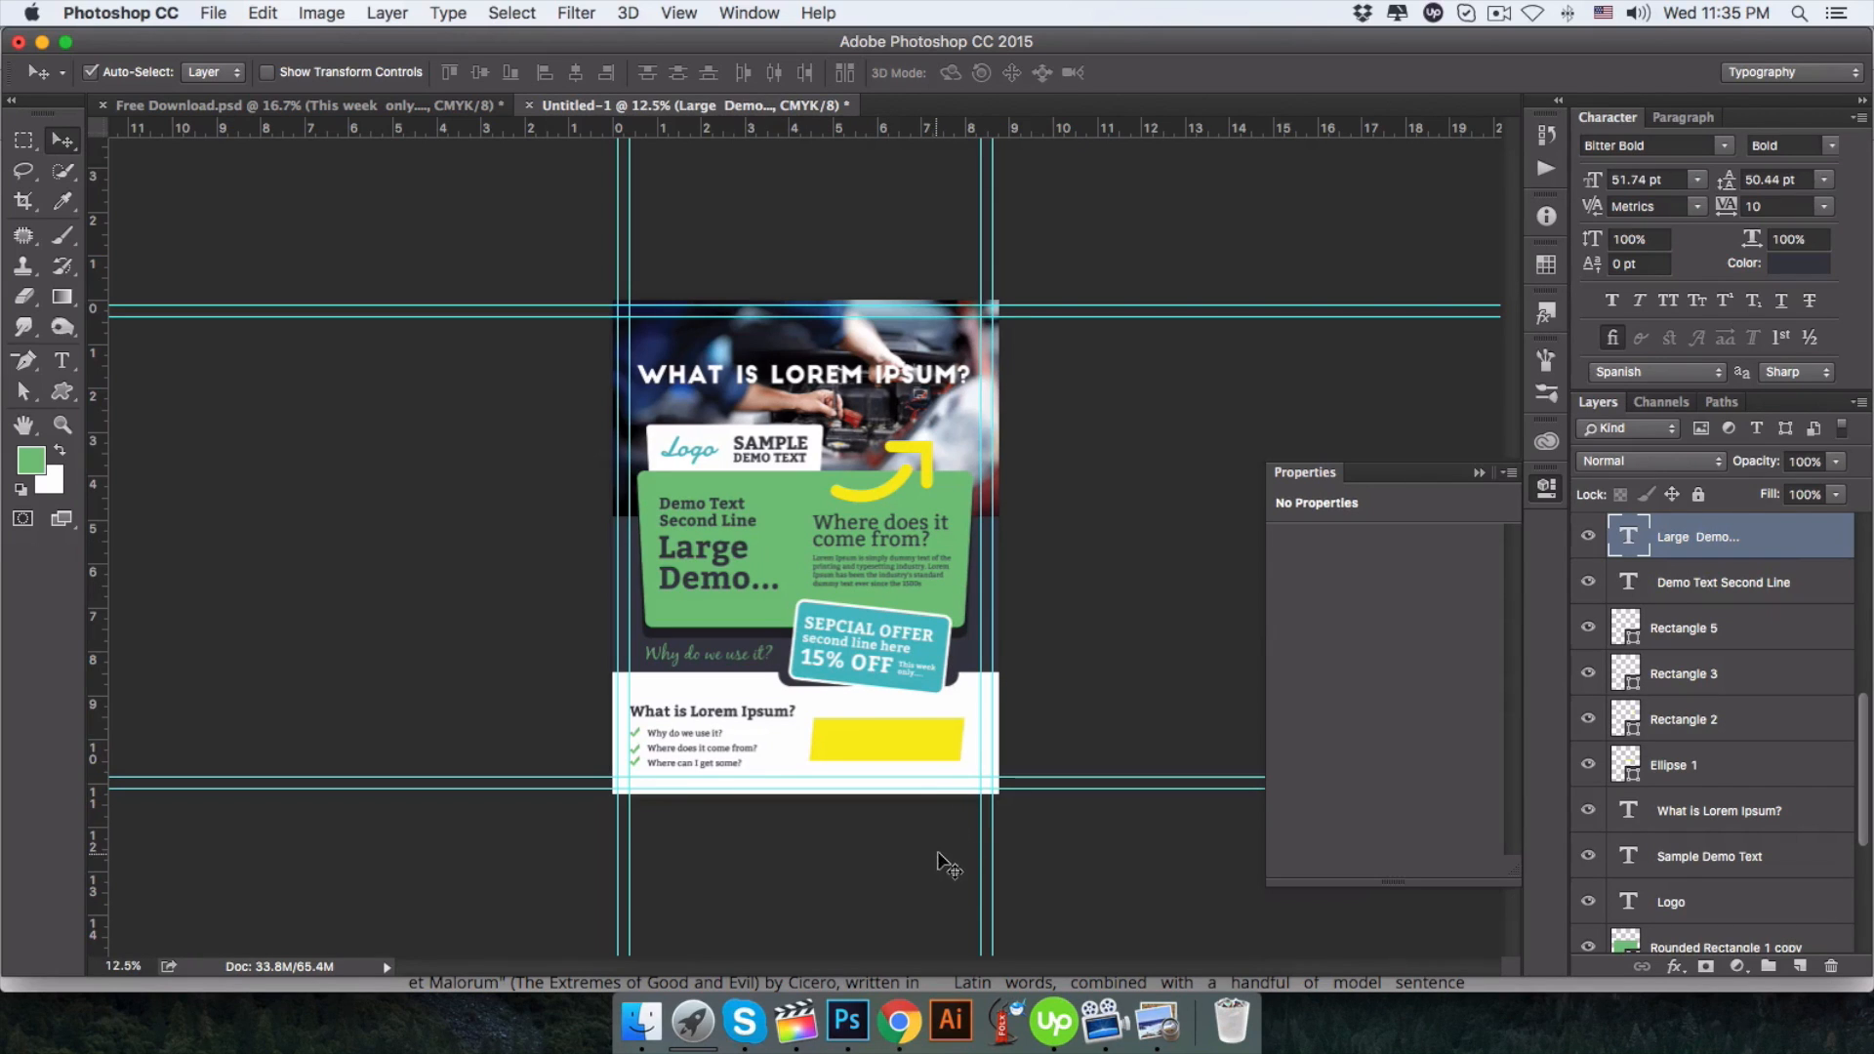
pyautogui.hotkey('ctrl', 'Tab')
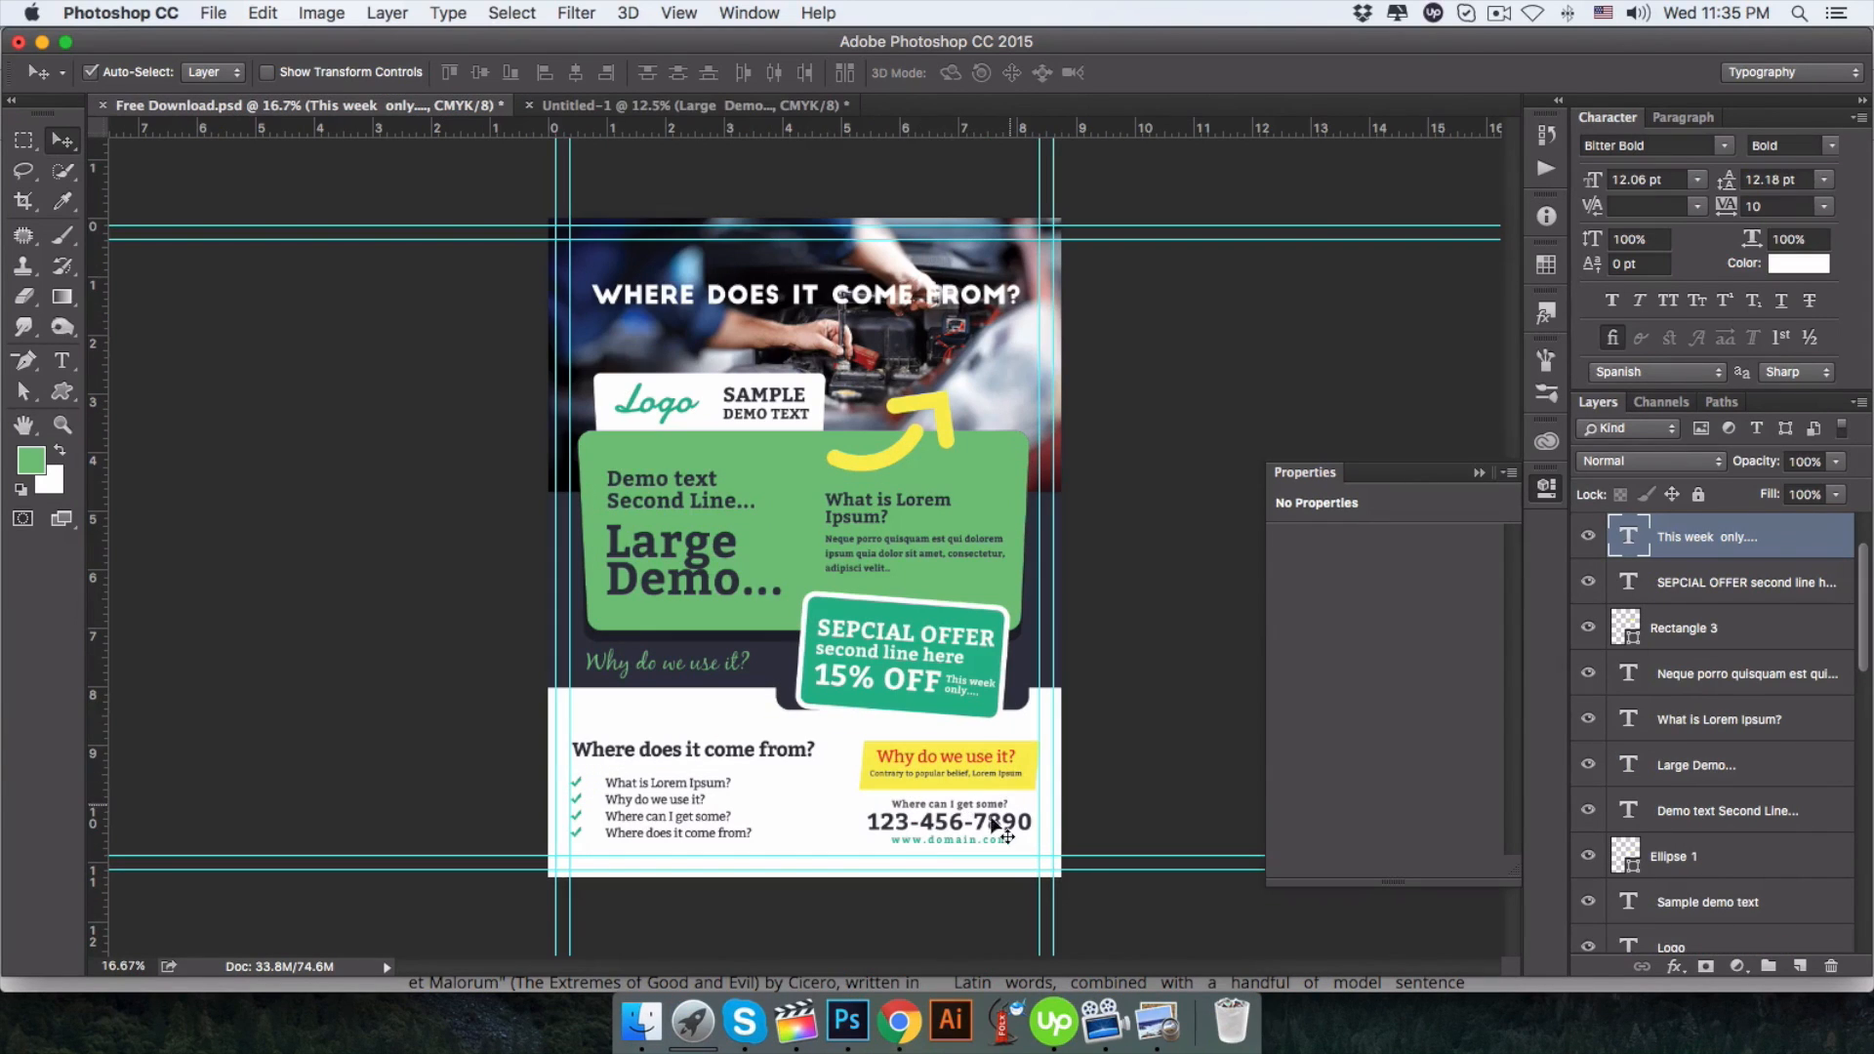
pyautogui.click(939, 761)
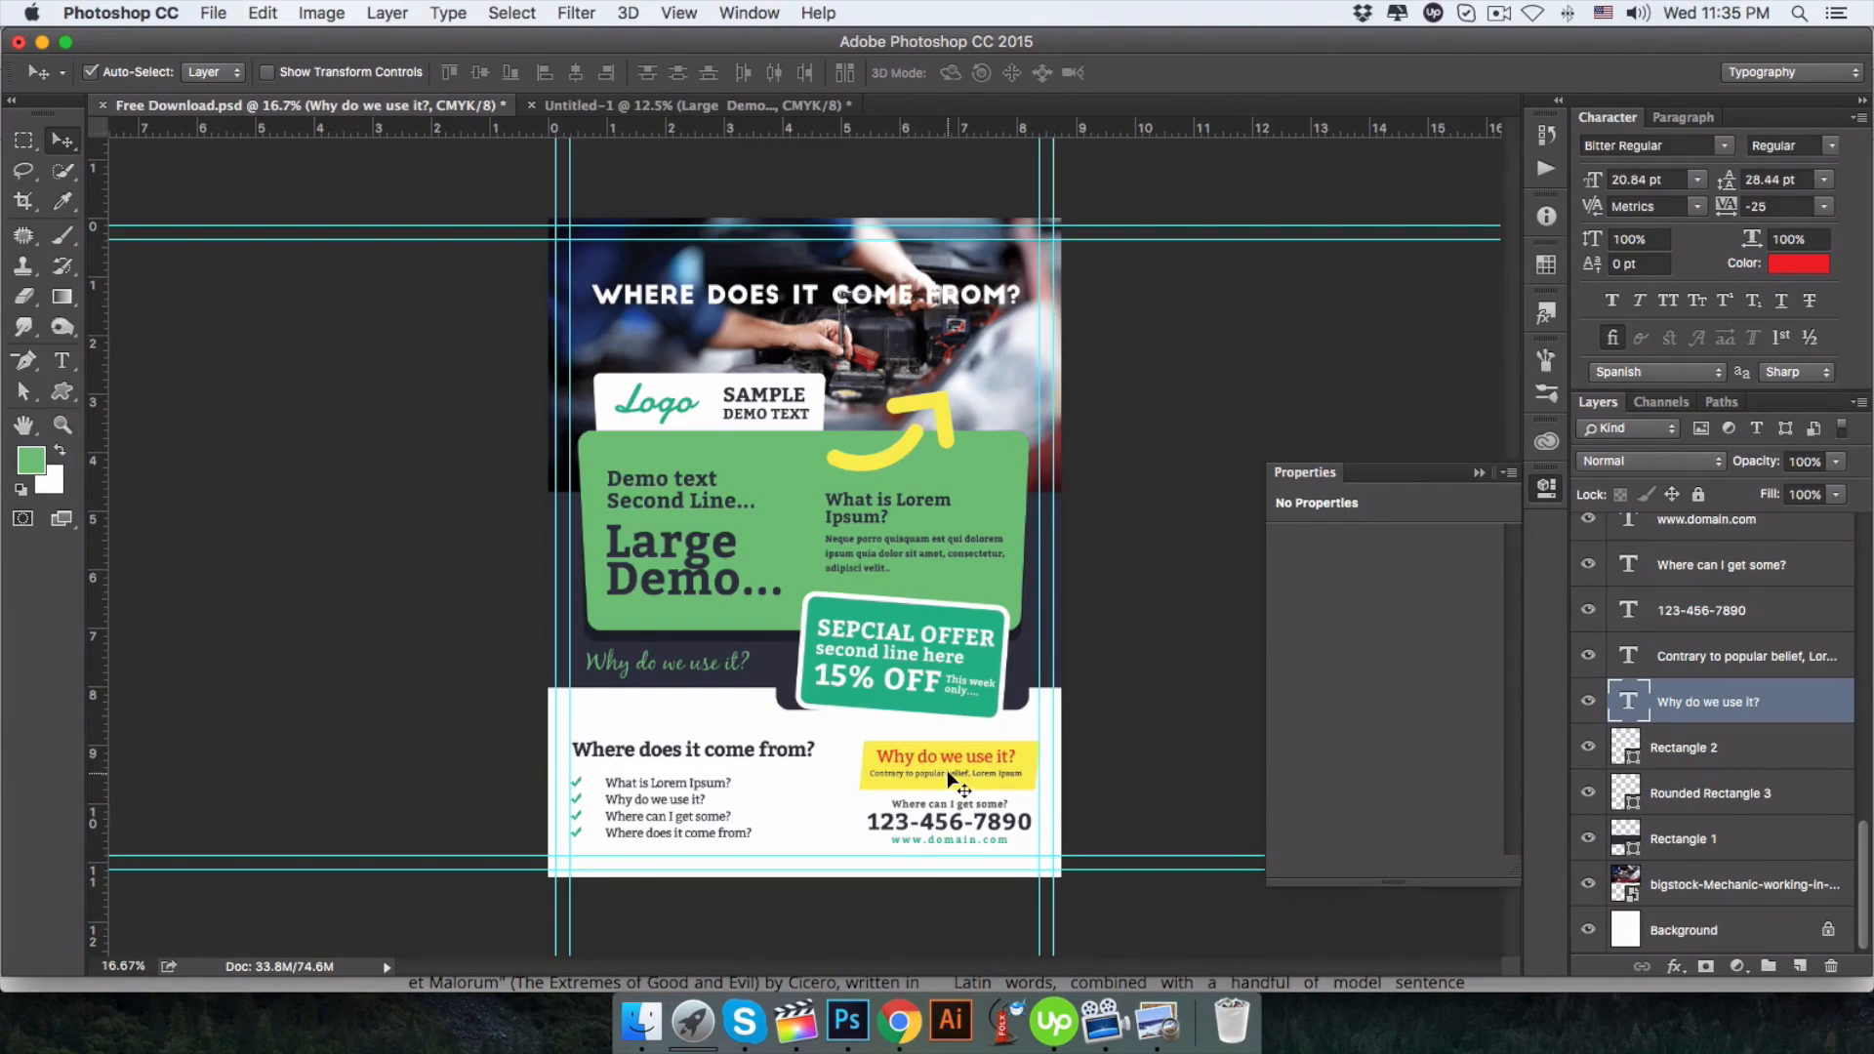
pyautogui.keyDown('shift'); pyautogui.click(947, 772); pyautogui.keyUp('shift')
pyautogui.keyDown('shift'); pyautogui.click(953, 805); pyautogui.keyUp('shift')
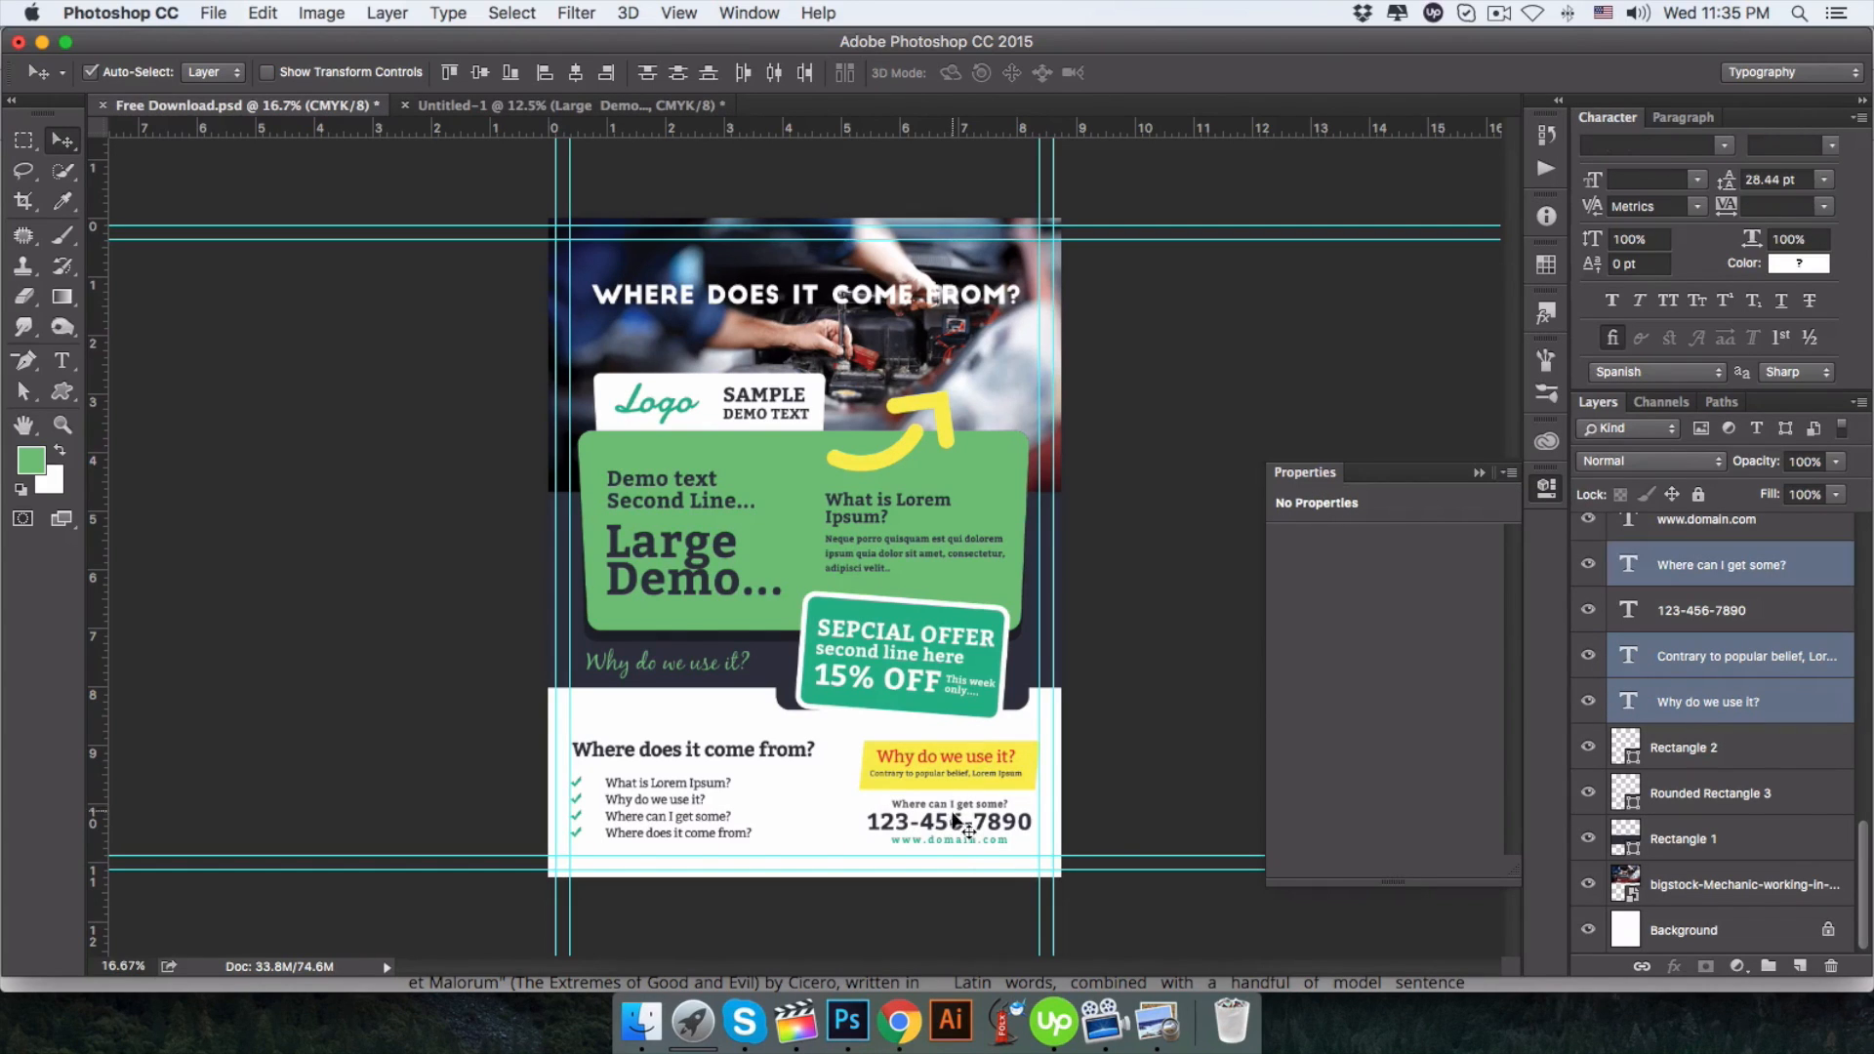
pyautogui.keyDown('shift'); pyautogui.click(960, 843); pyautogui.keyUp('shift')
pyautogui.keyDown('shift'); pyautogui.click(1012, 824); pyautogui.keyUp('shift')
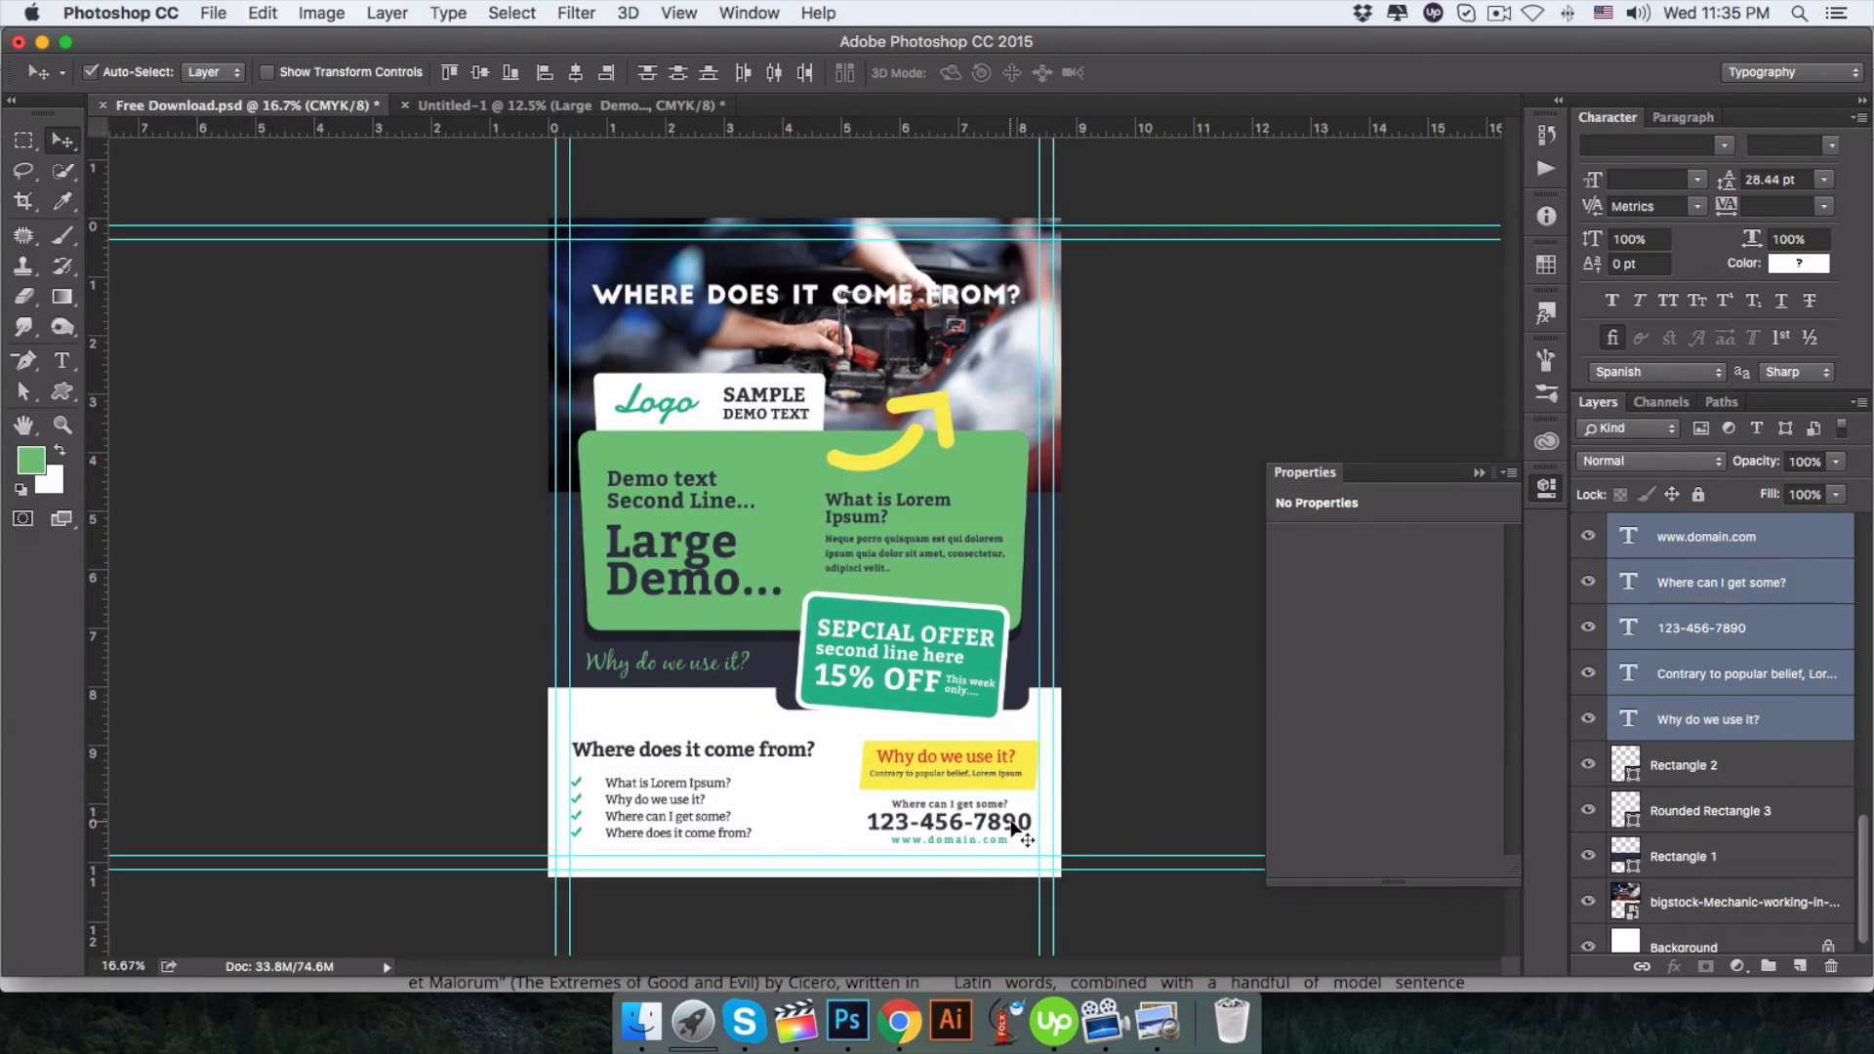
pyautogui.scroll(2, 1783, 722)
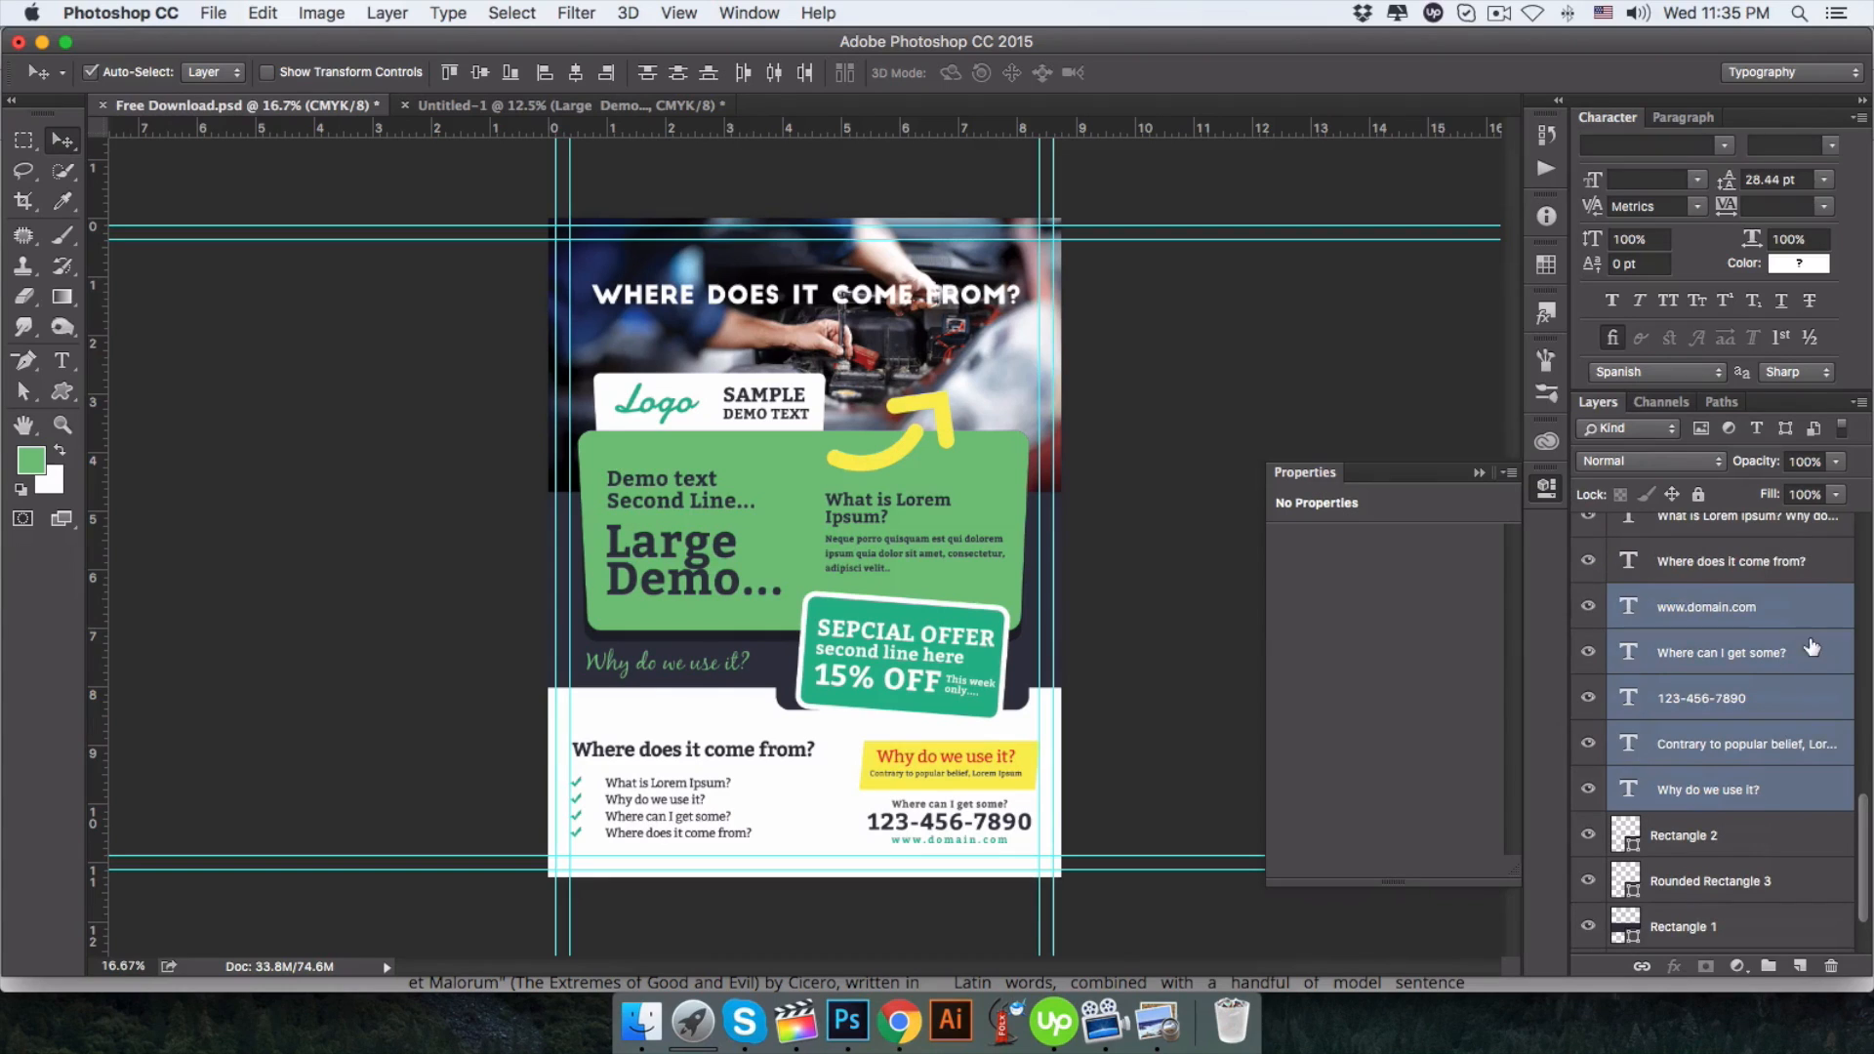
pyautogui.rightClick(1808, 615)
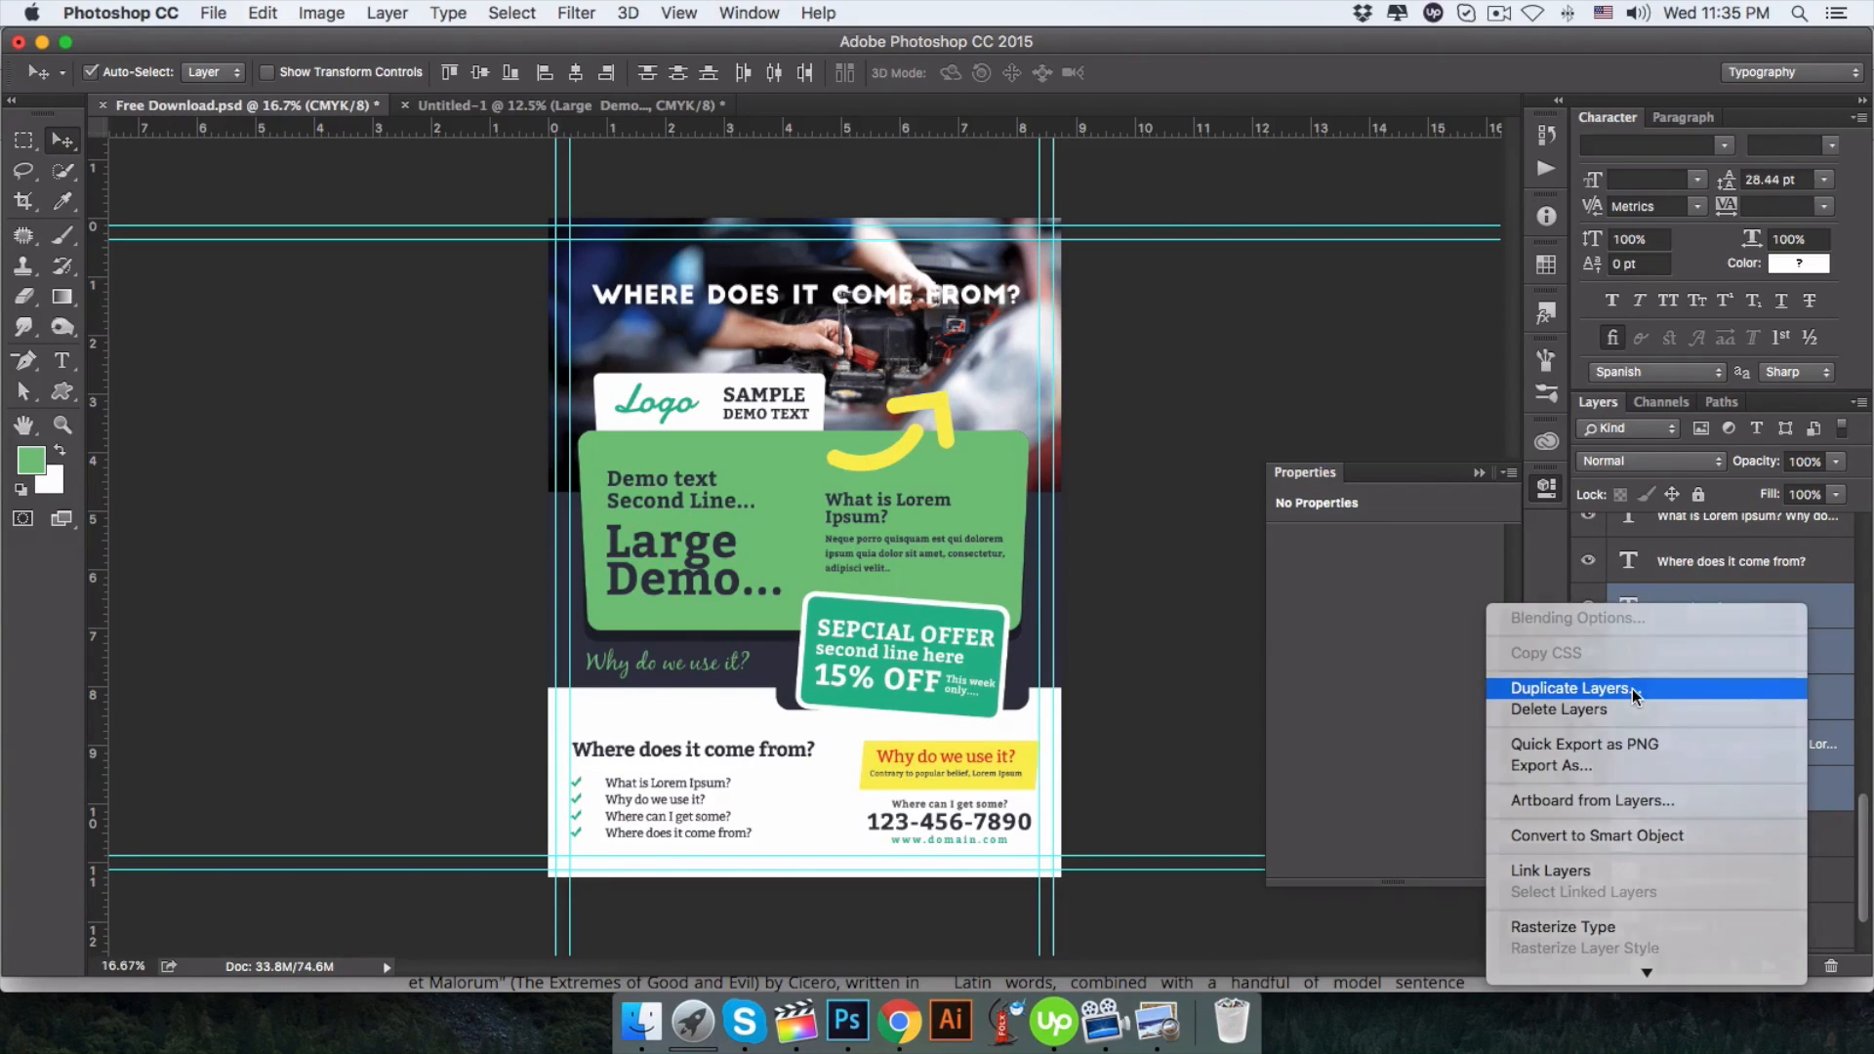
pyautogui.click(1632, 684)
pyautogui.click(1039, 609)
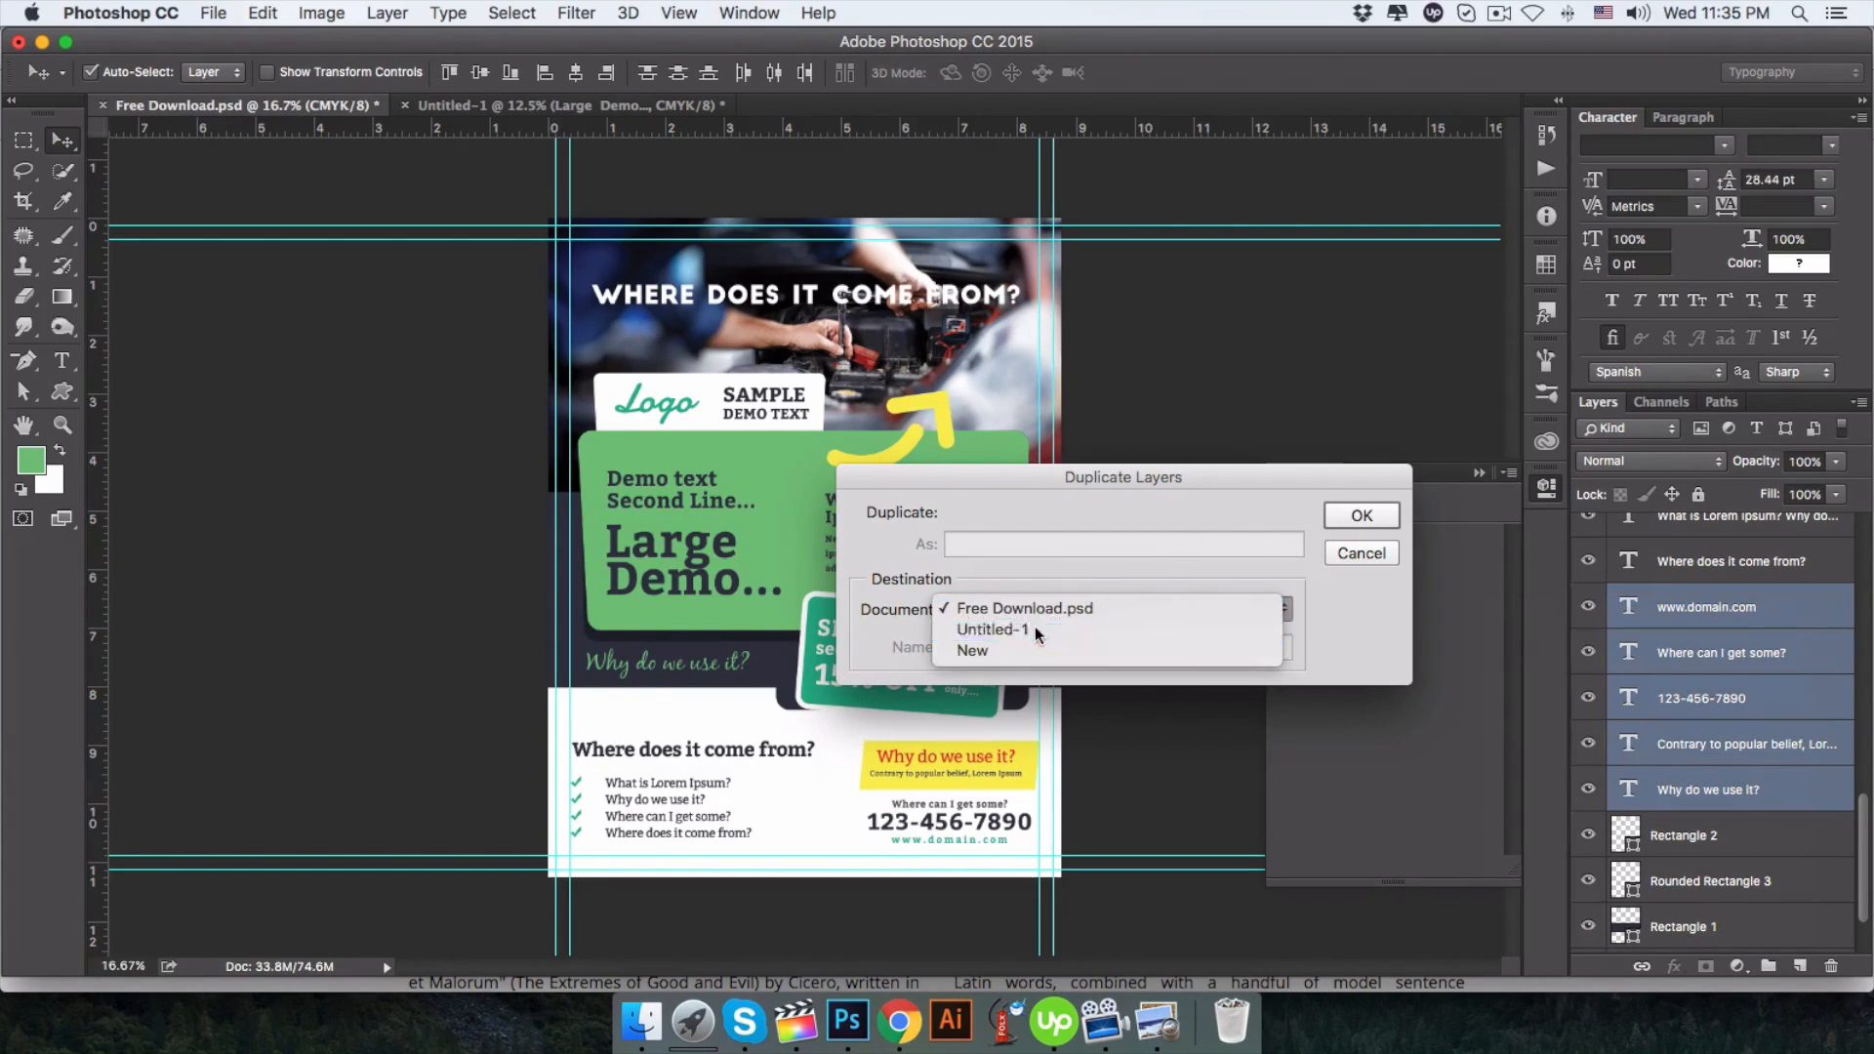
pyautogui.click(1259, 629)
pyautogui.click(1362, 516)
pyautogui.click(469, 105)
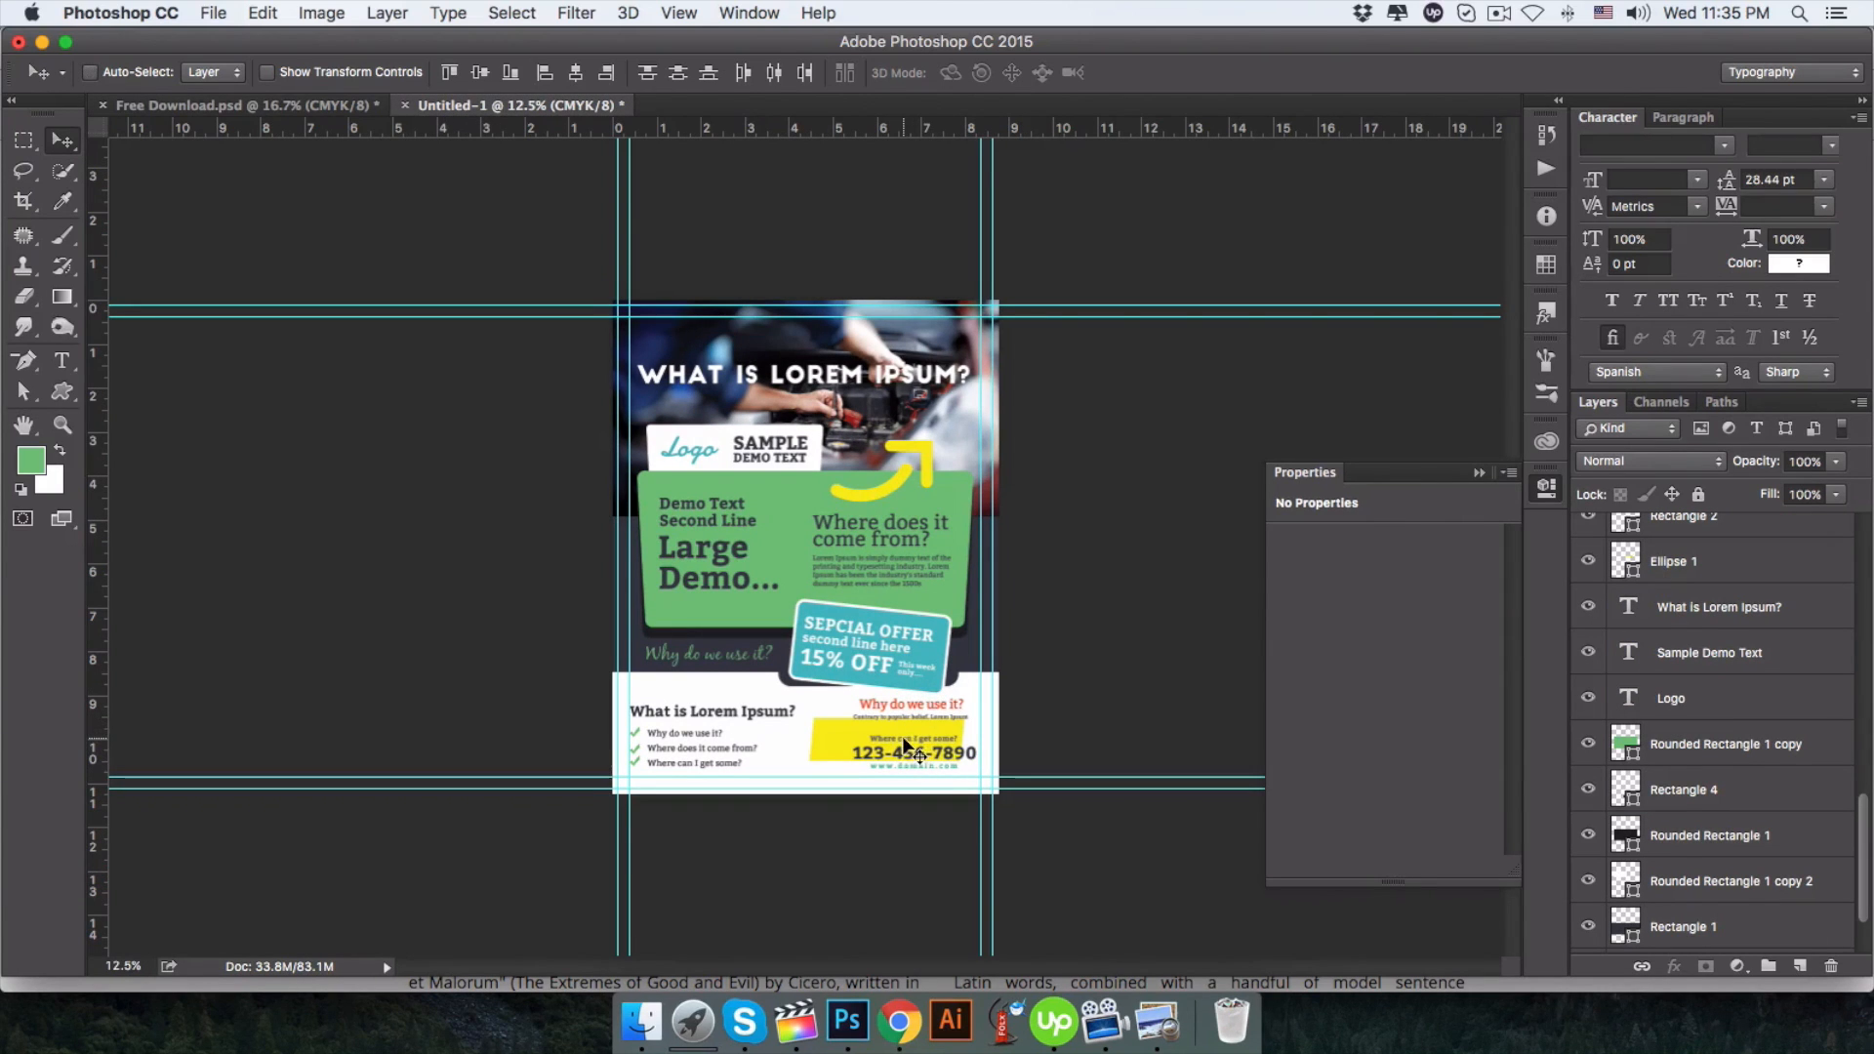
pyautogui.press('super+plus')
pyautogui.scroll(-5, 909, 746)
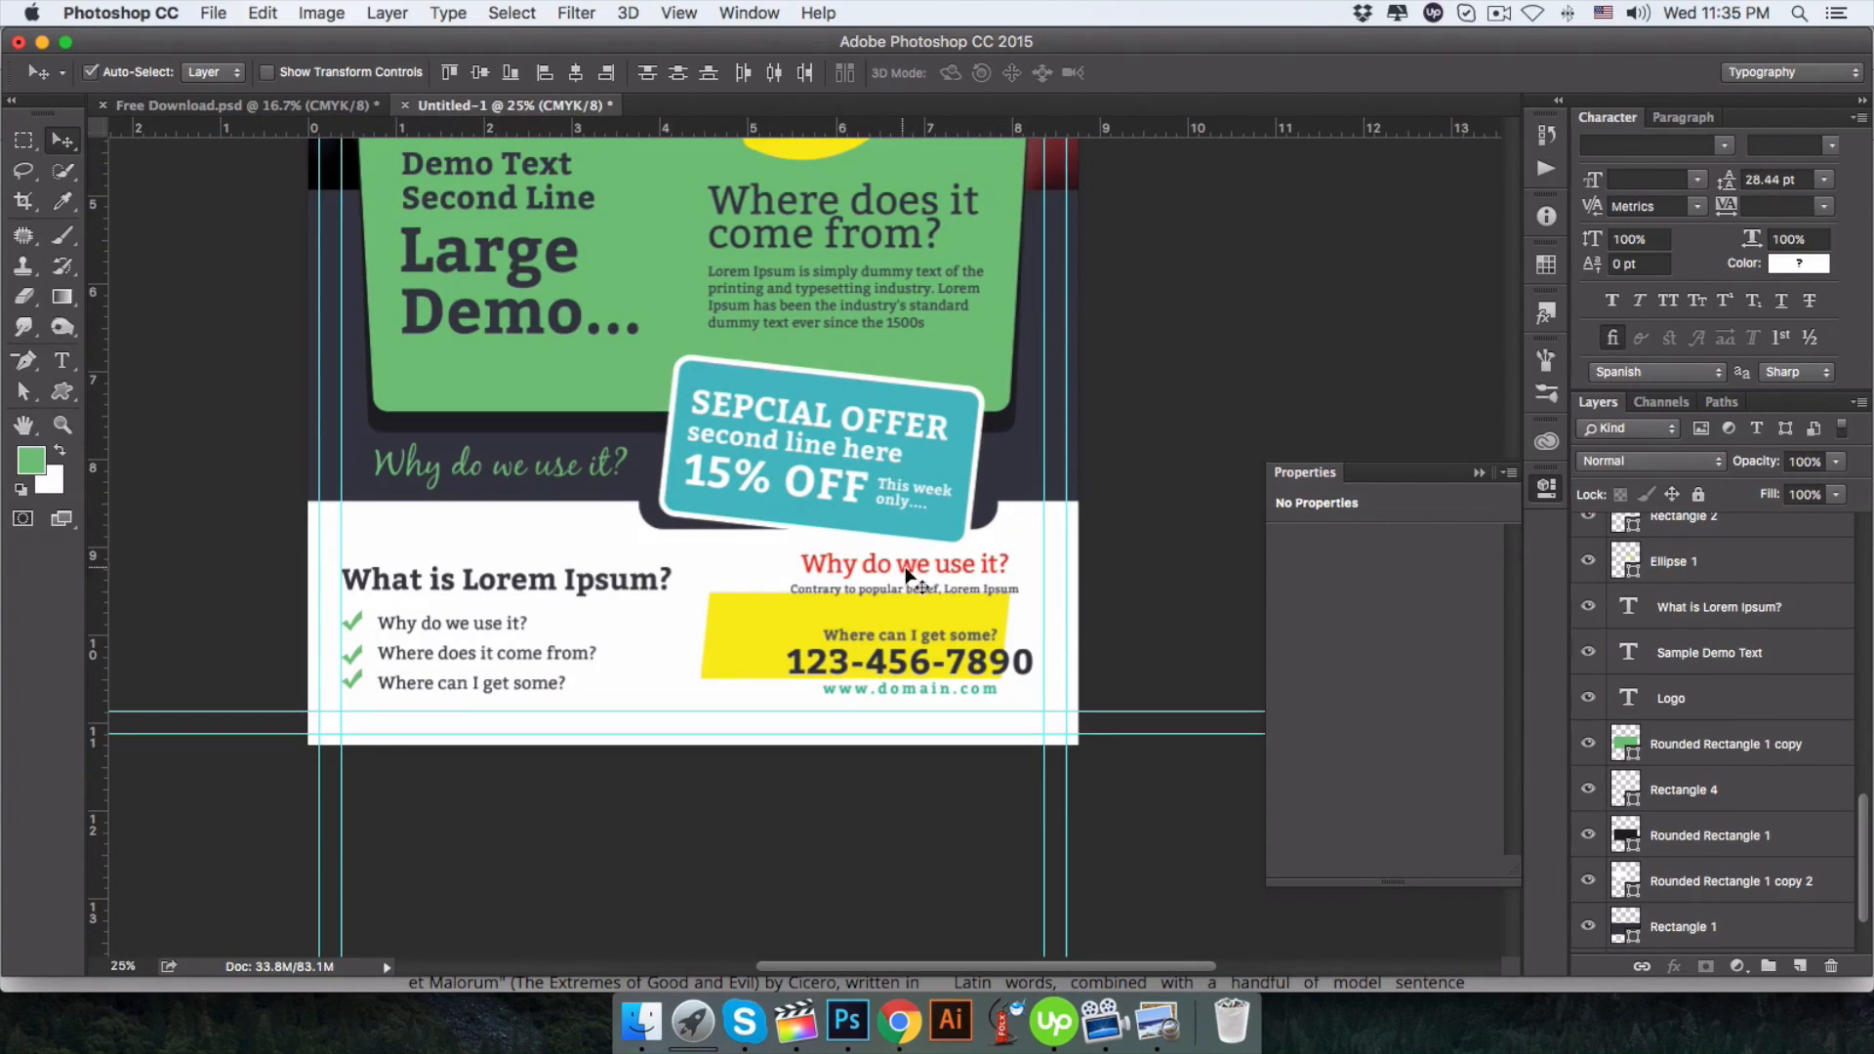
pyautogui.moveTo(851, 689); pyautogui.dragTo(867, 638)
pyautogui.click(903, 635)
pyautogui.keyDown('shift'); pyautogui.click(910, 658); pyautogui.keyUp('shift')
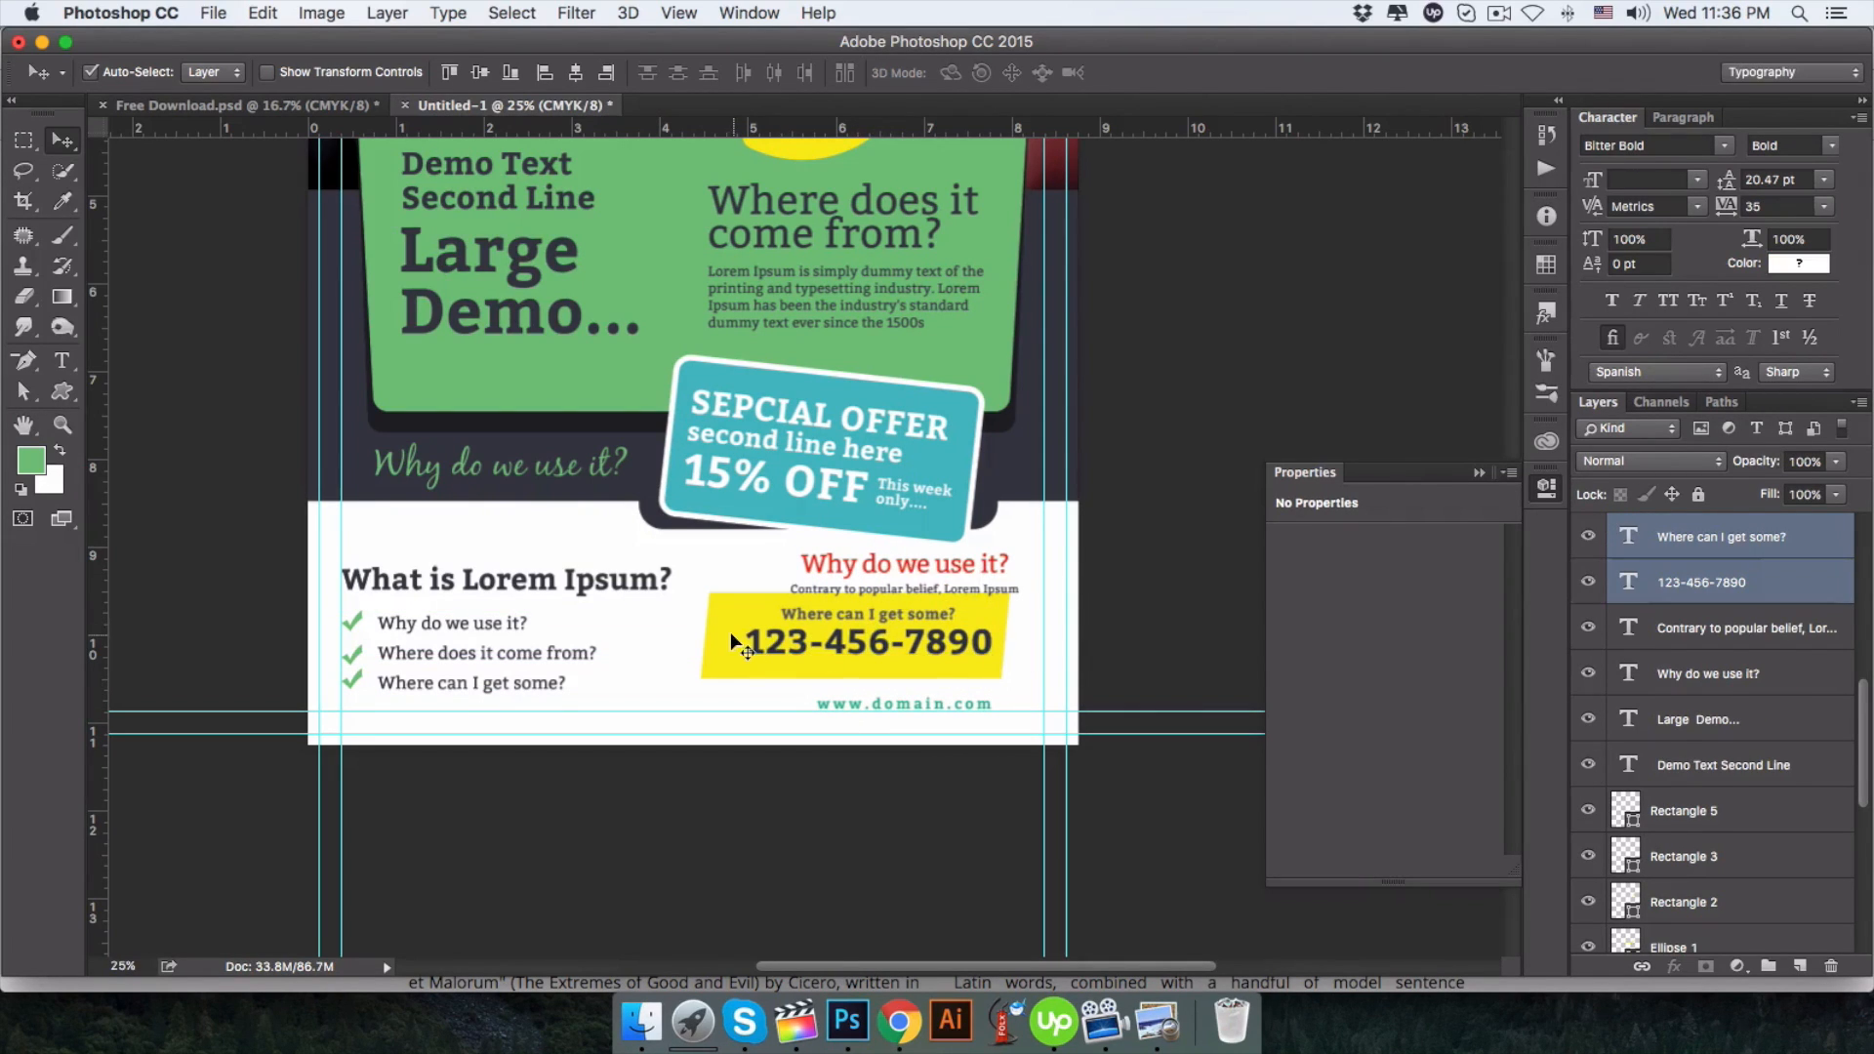
# Shift the yellow box and its two text lines right and slightly down, and position "Why do we use it?" and its subline just above.
pyautogui.keyDown('shift'); pyautogui.click(722, 640); pyautogui.keyUp('shift')
pyautogui.moveTo(722, 633)
pyautogui.mouseDown()
pyautogui.moveTo(771, 644)
pyautogui.moveTo(758, 639)
pyautogui.mouseUp()
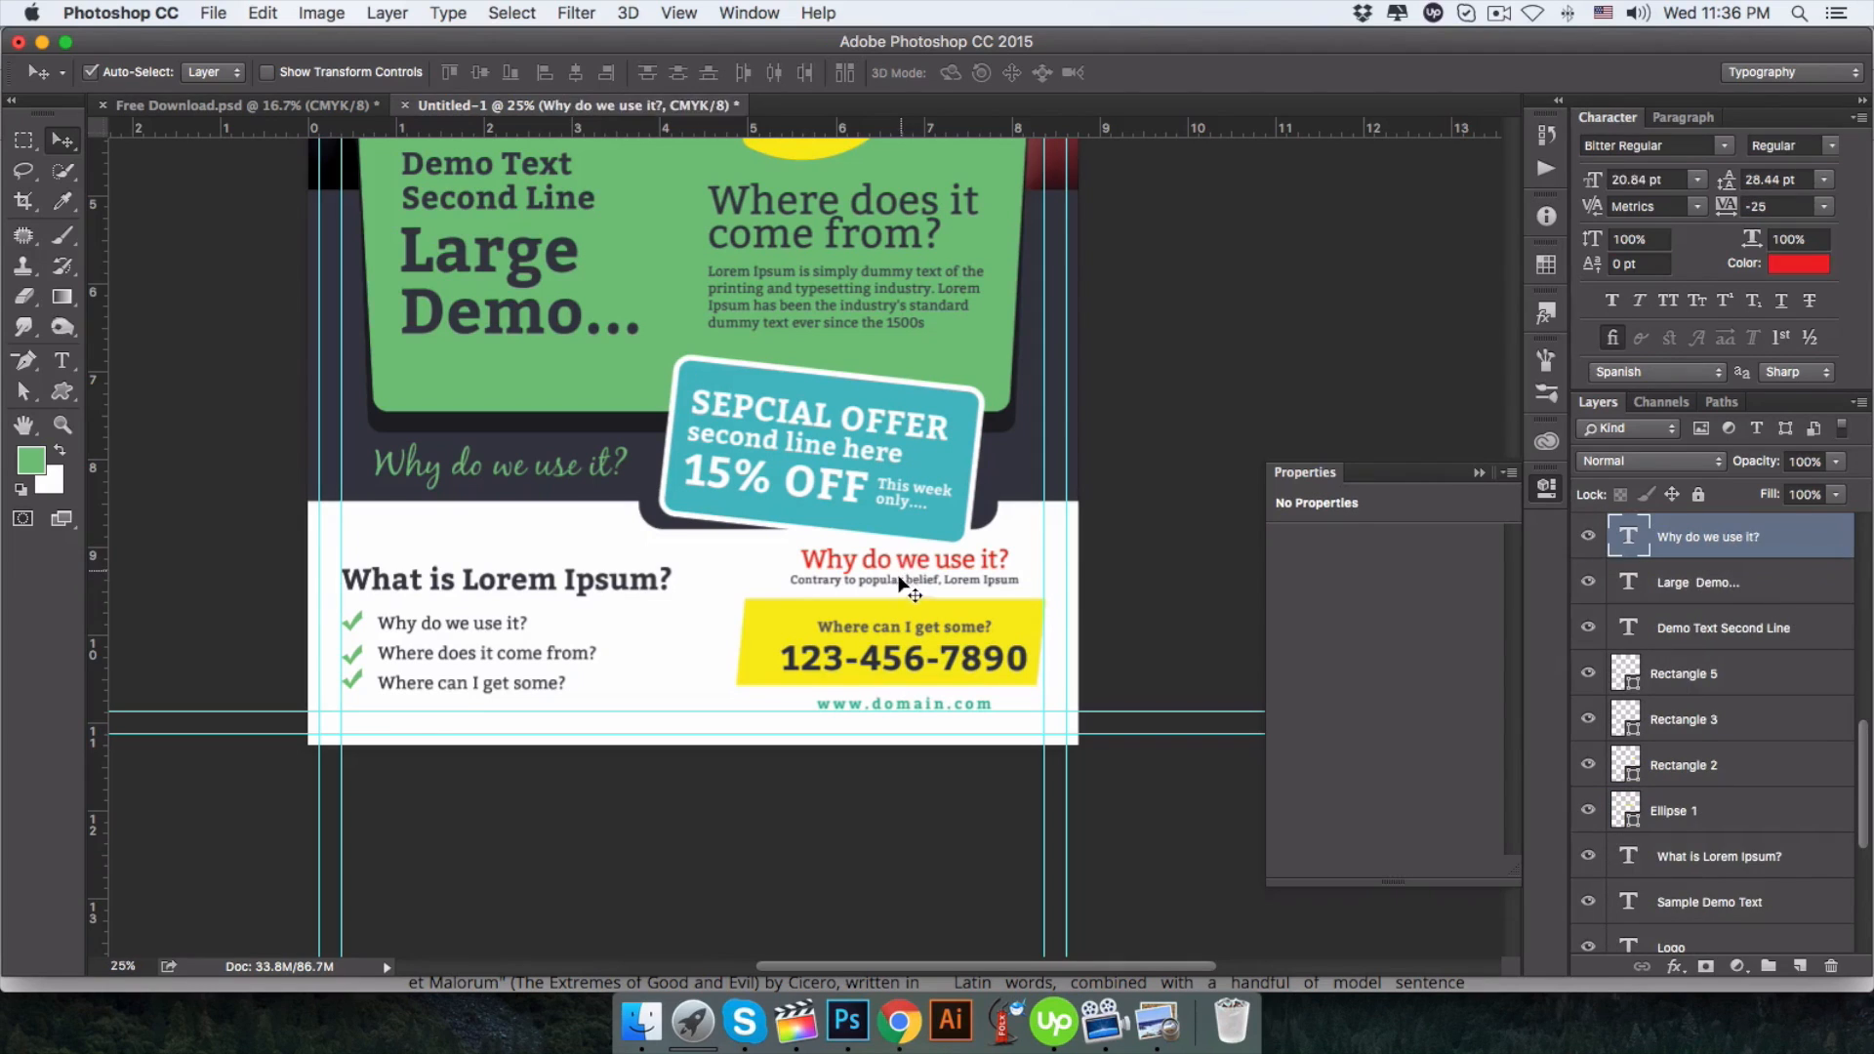
pyautogui.keyDown('shift'); pyautogui.click(899, 582); pyautogui.keyUp('shift')
pyautogui.moveTo(899, 575); pyautogui.dragTo(902, 587)
pyautogui.press('super+minus')
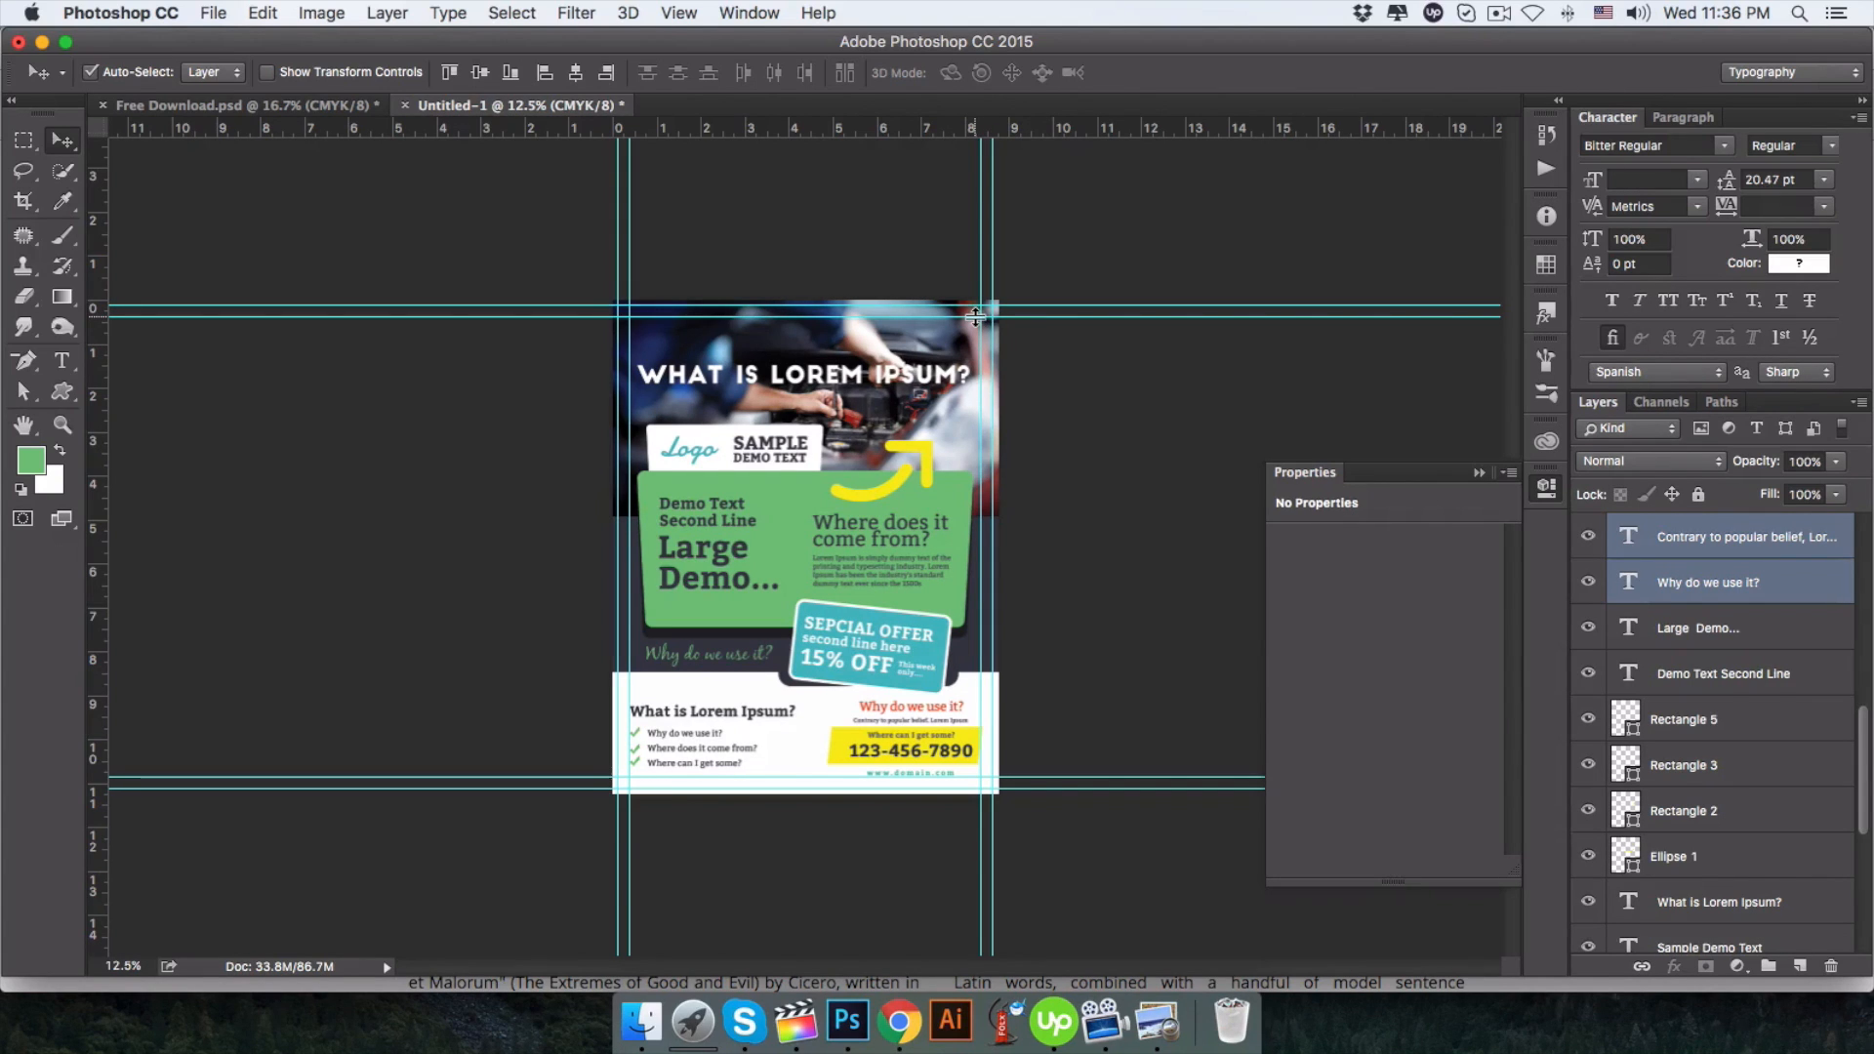
pyautogui.click(252, 108)
pyautogui.click(476, 103)
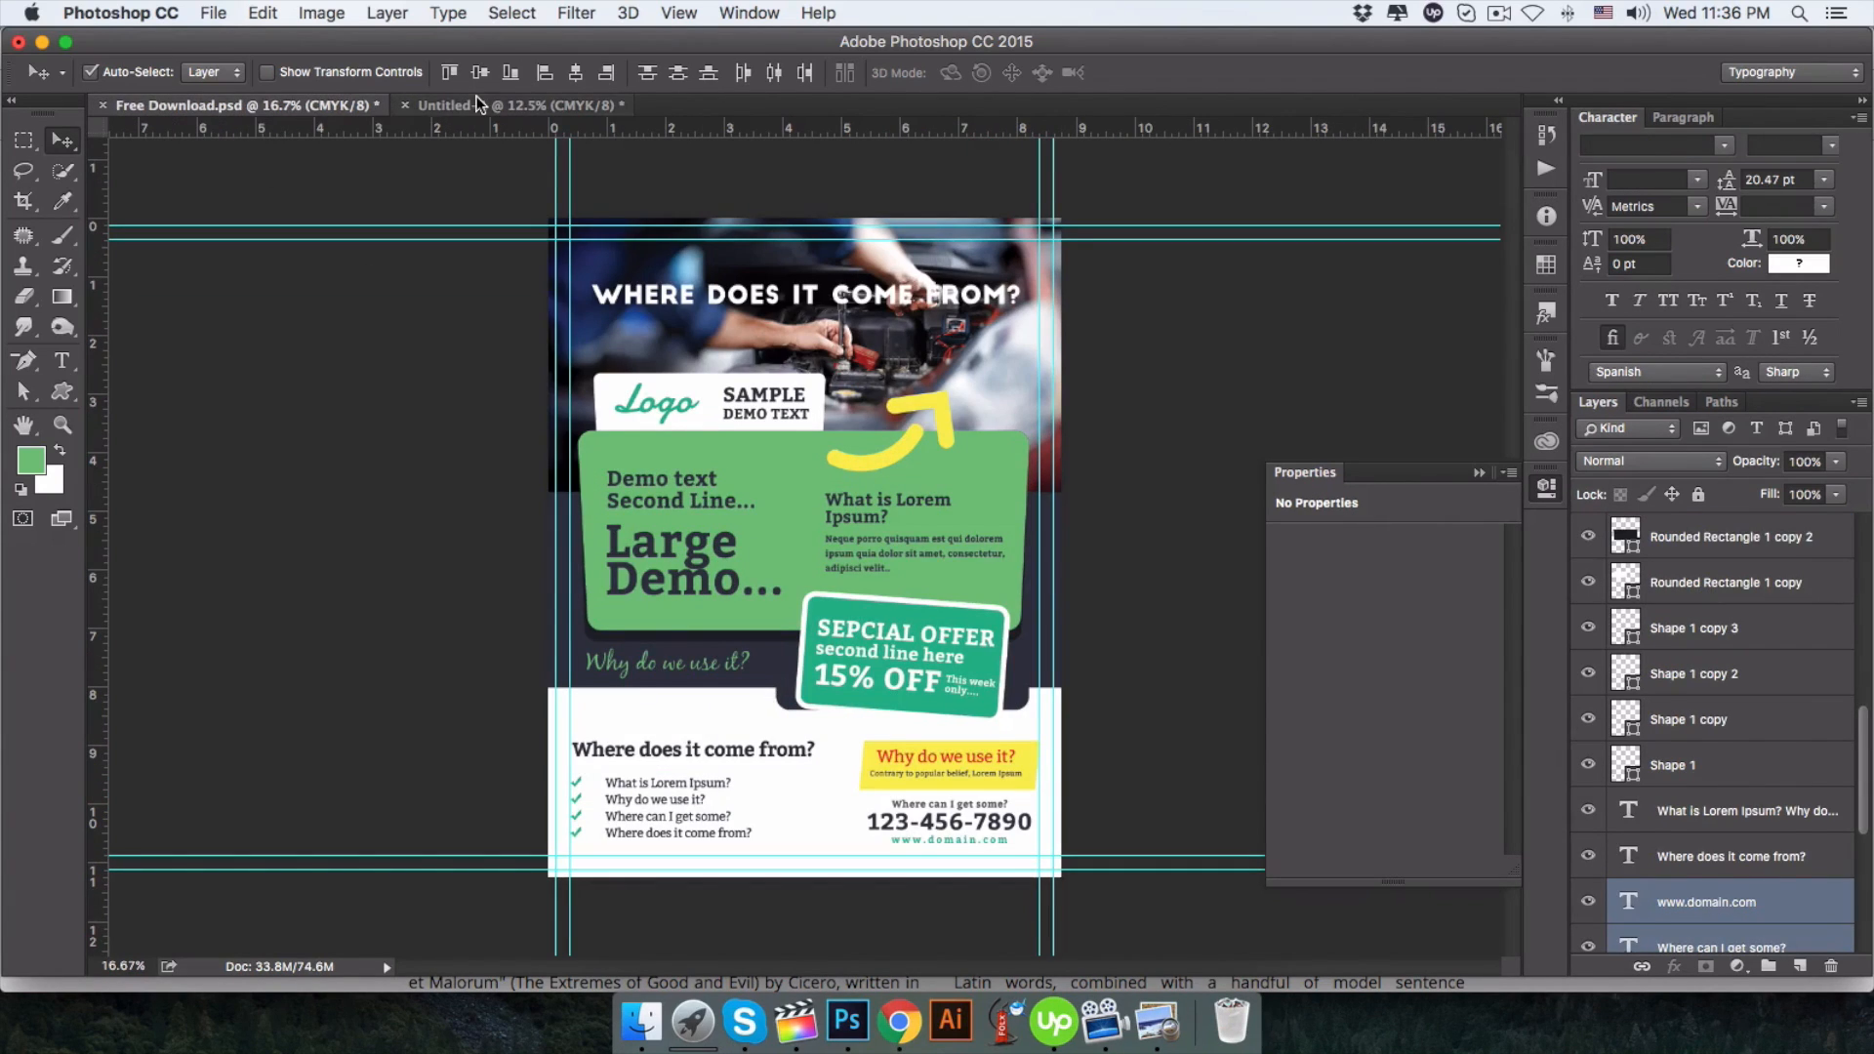